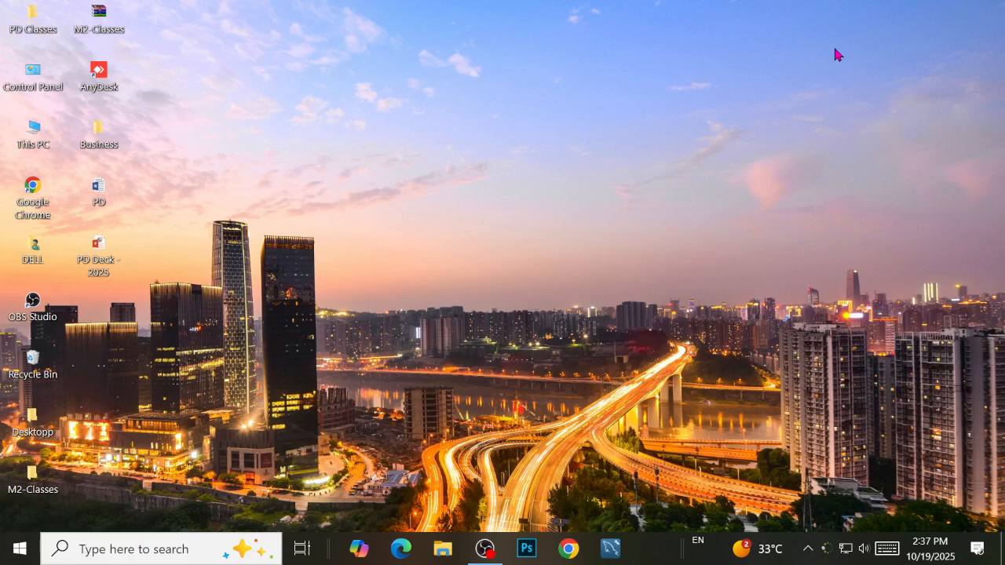
Open Chrome with the first profile in the profile picker and display the full browsing history
left_click(569, 552)
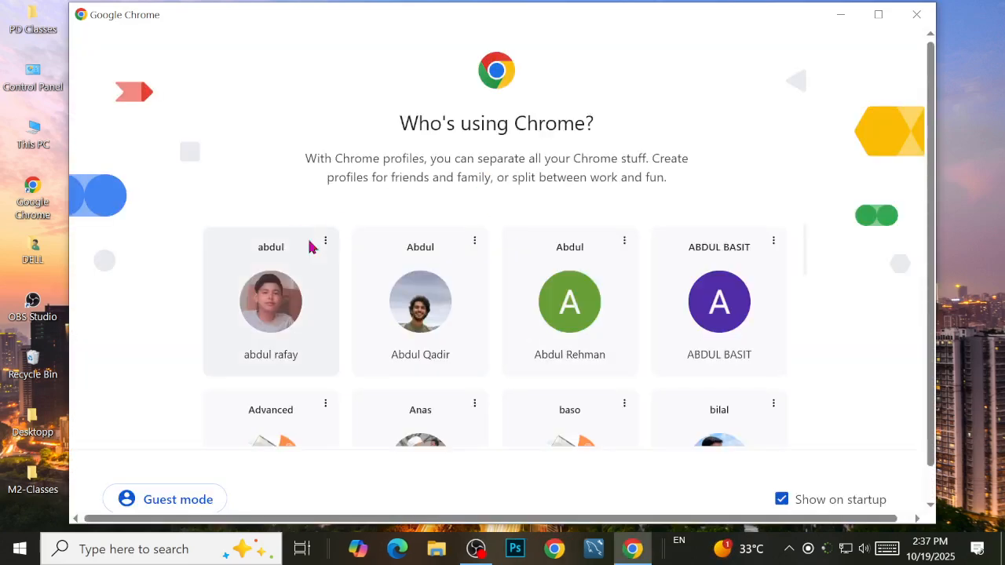
left_click(285, 317)
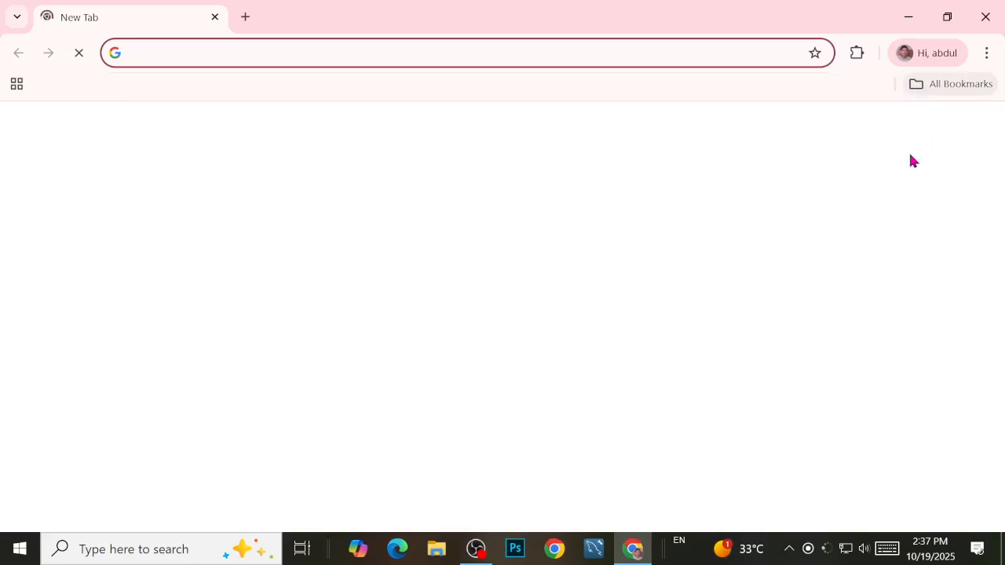
left_click(988, 53)
mouse_move(903, 289)
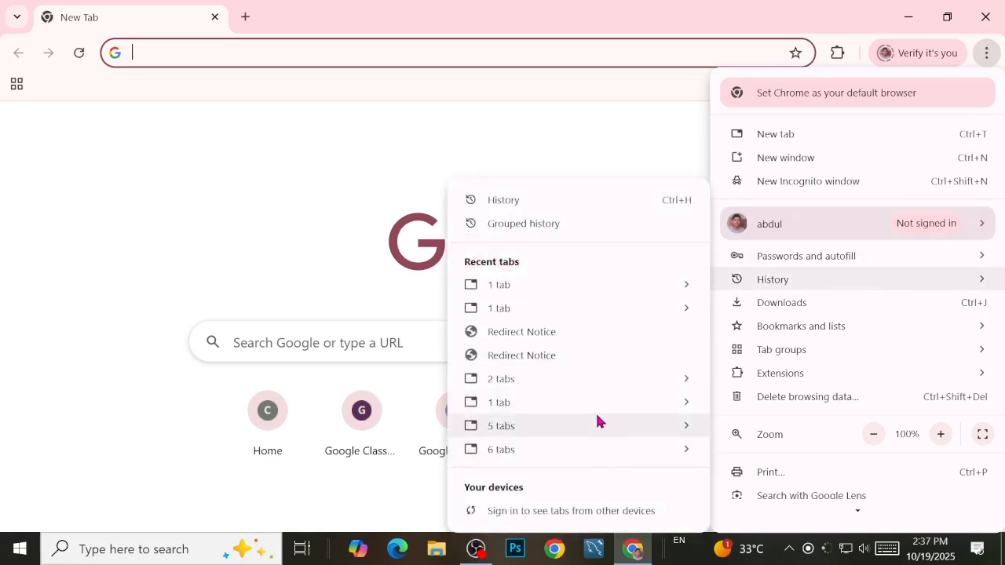
left_click(618, 202)
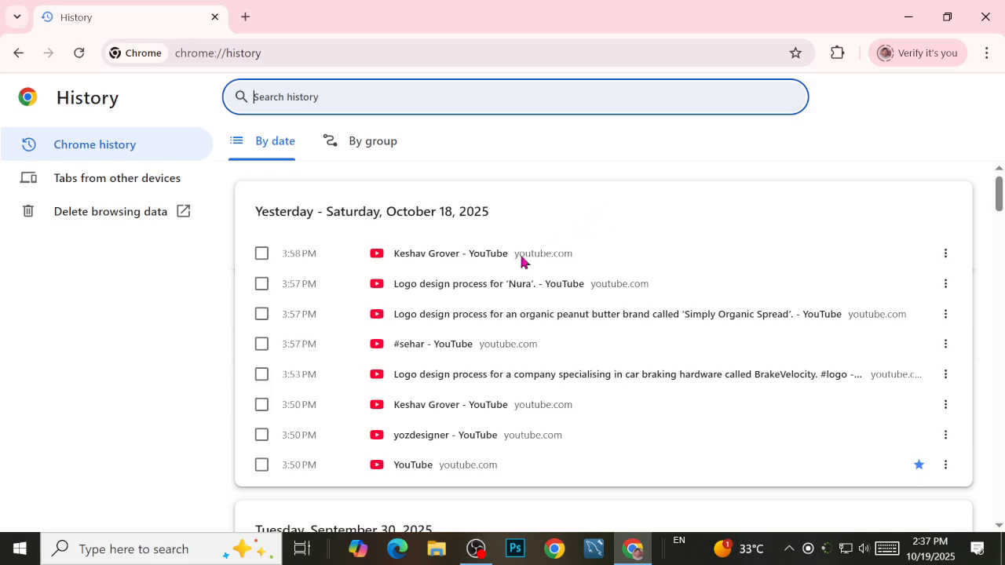
Open the YozDesigner channel's Shorts page from the latest history entry and bring up the 'Nura' logo design short, paused
left_click(475, 257)
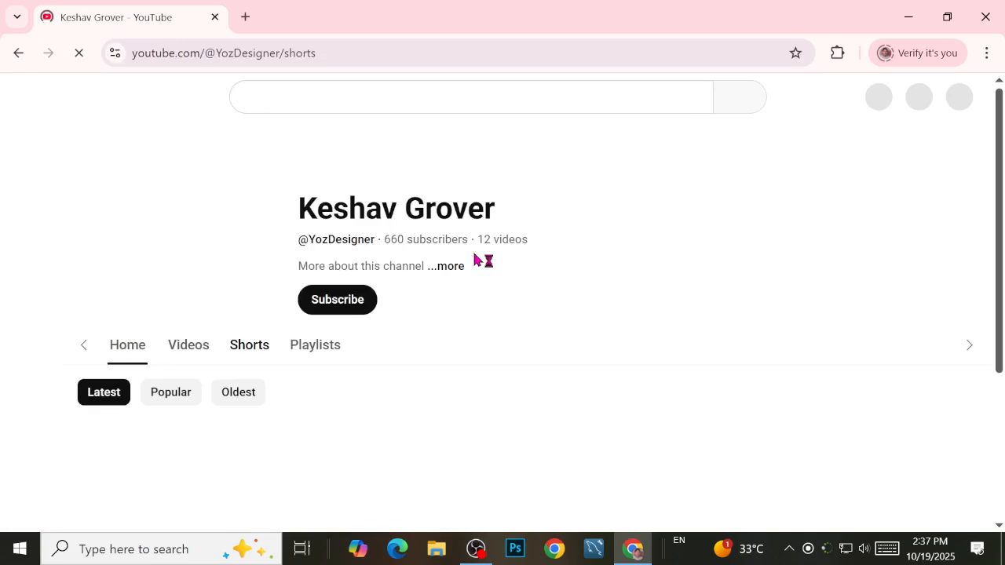
scroll(454, 291, "down", 10)
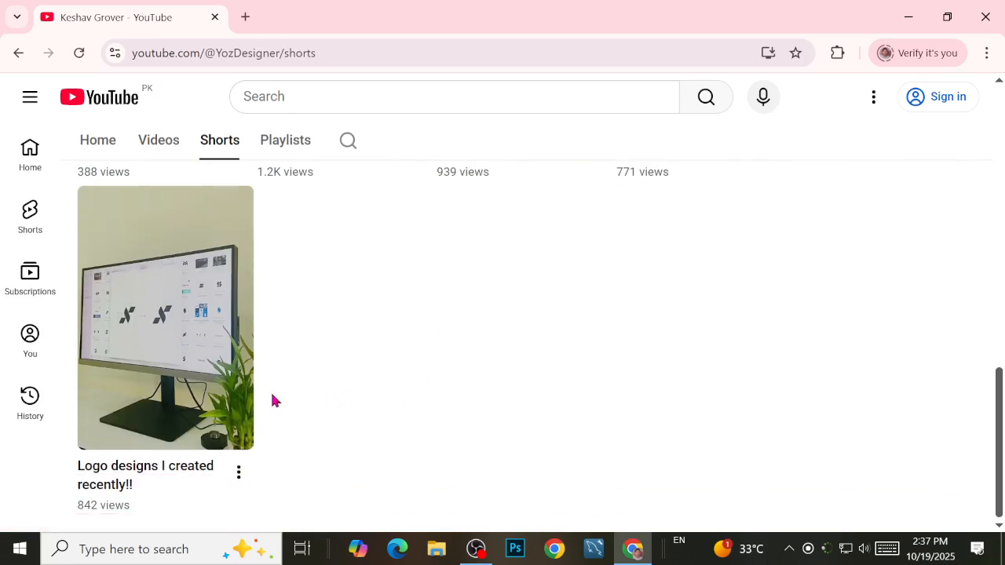
left_click(204, 378)
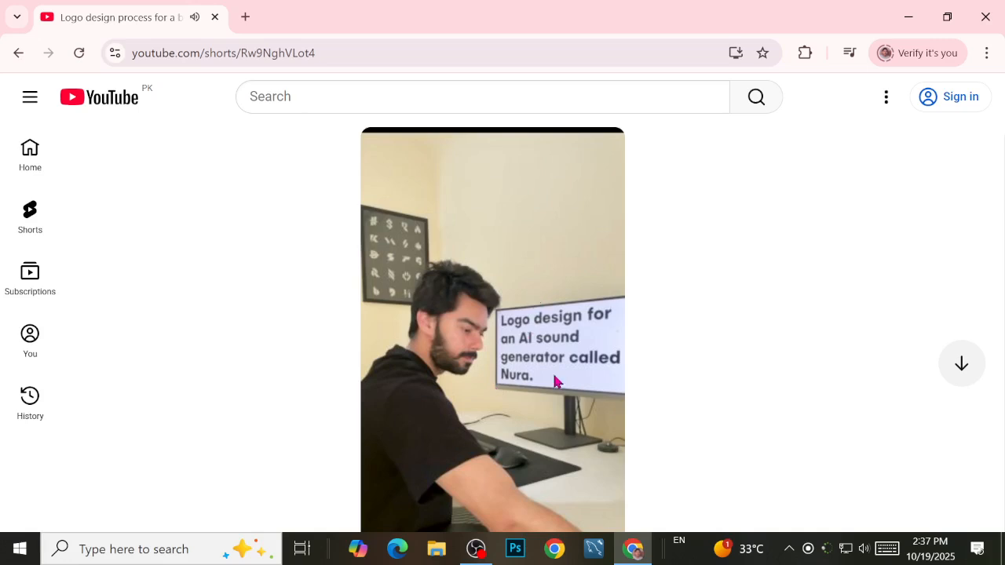
left_click(961, 364)
left_click(483, 303)
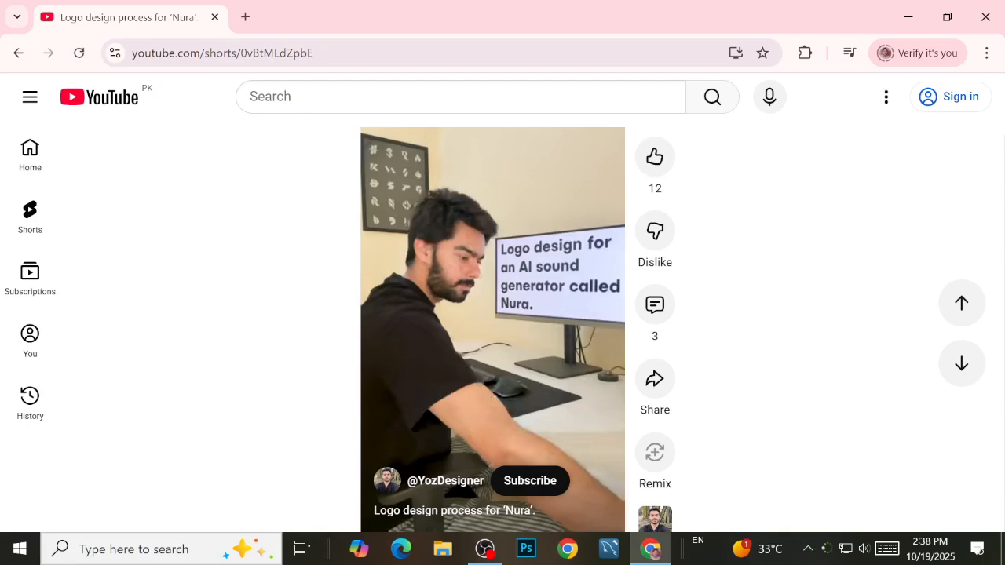
Replay the 'Nura' short from the start, pausing to examine how the sound waveform is turned into the letter N
left_click(80, 54)
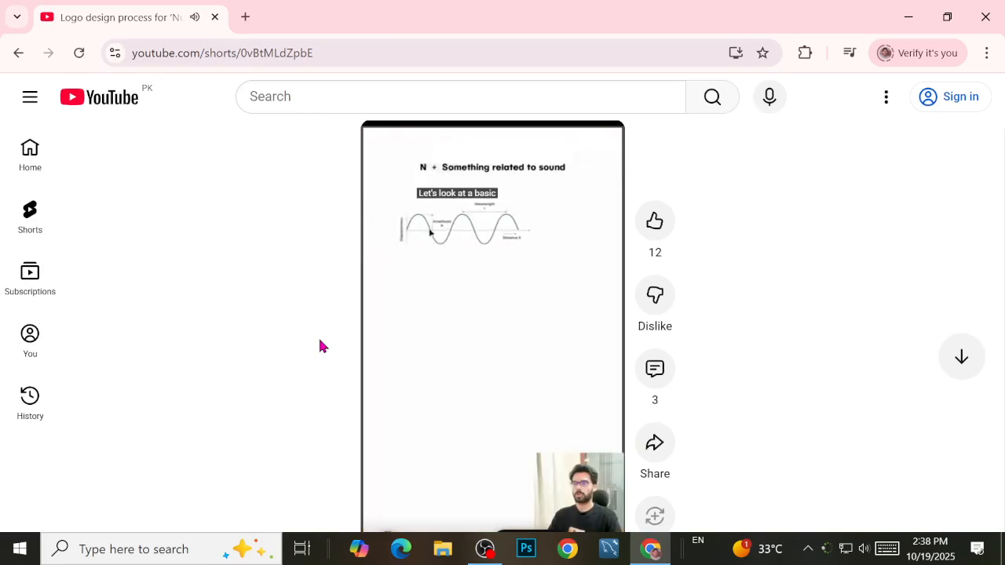
left_click(442, 332)
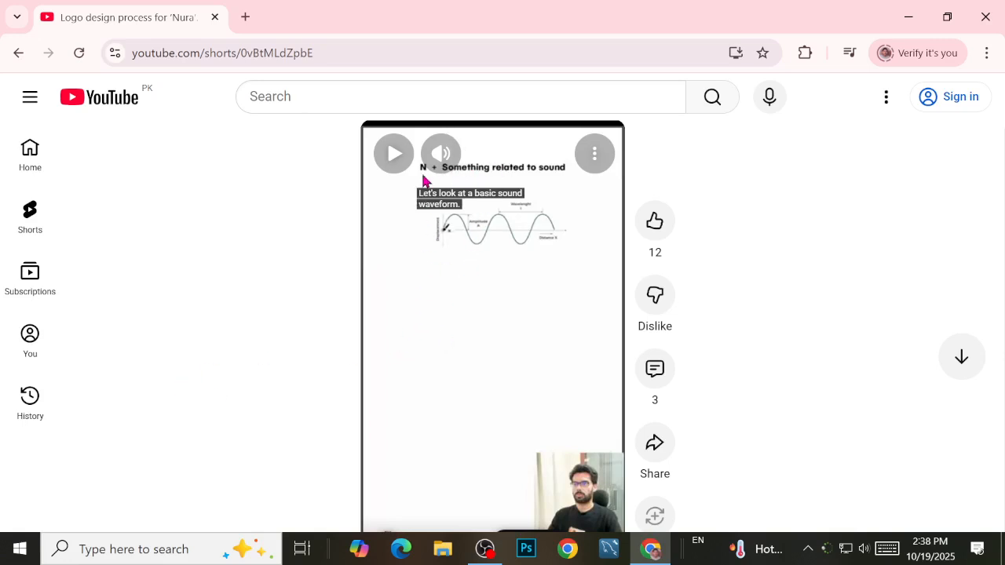
left_click(433, 376)
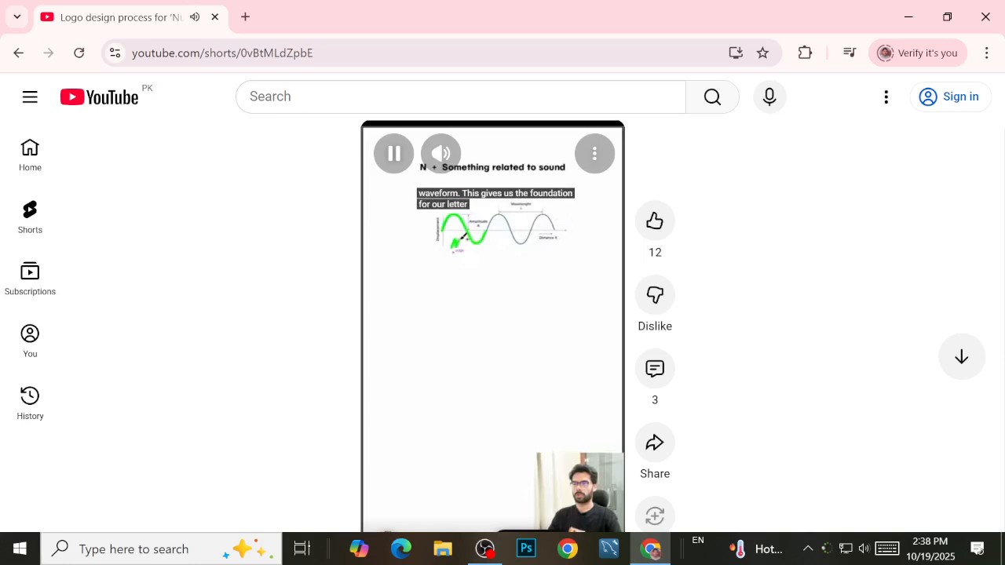
left_click(432, 376)
left_click(428, 342)
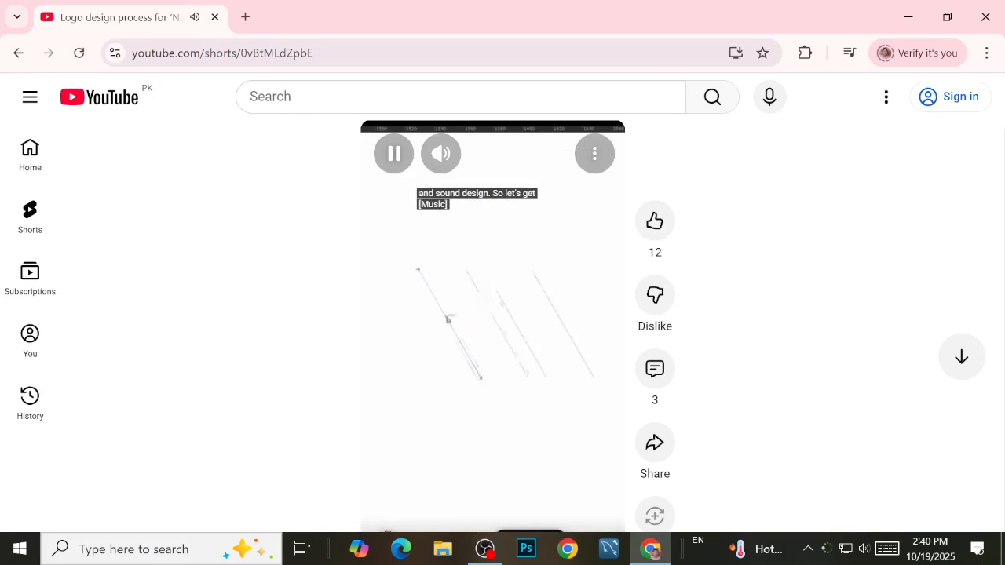
Examine the diagonal construction lines of the Nura mark, and play the short through to the finished nura.ai logo
left_click(471, 402)
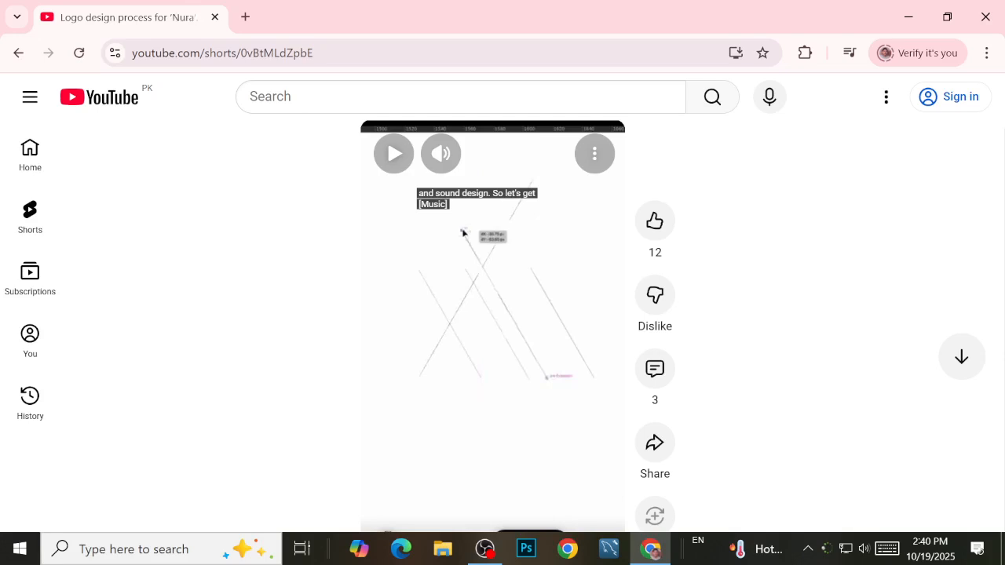
left_click(475, 399)
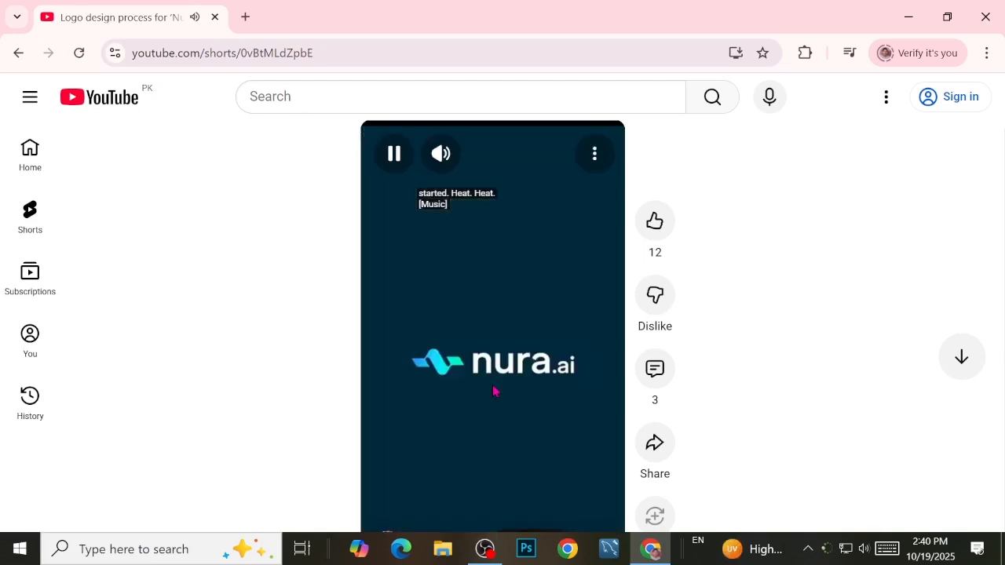
left_click(493, 390)
scroll(507, 361, "down", 1)
scroll(507, 361, "up", 1)
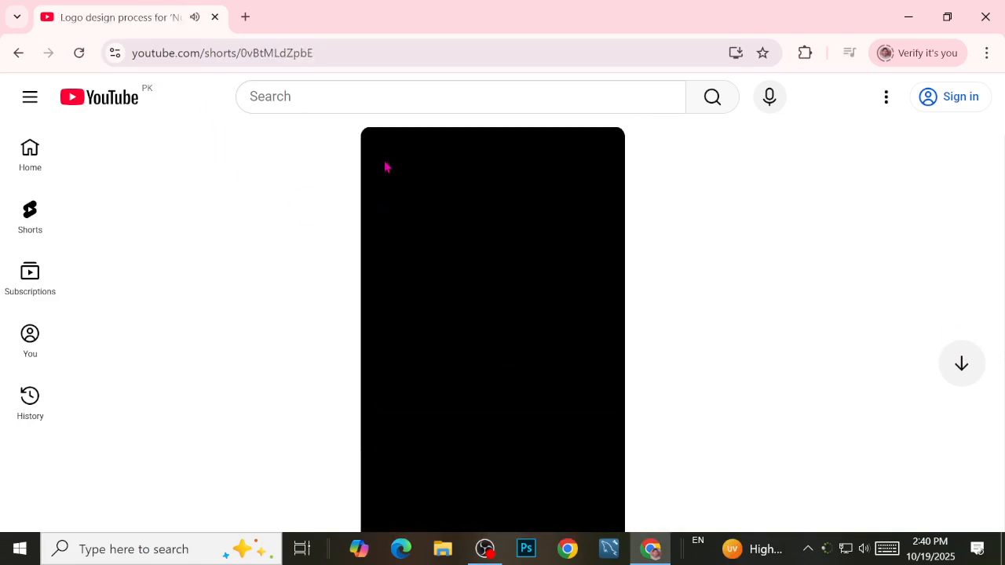
Return to the channel's Shorts page and open the BrakeVelocity logo design short, paused at its opening brief
left_click(18, 55)
scroll(554, 417, "down", 2)
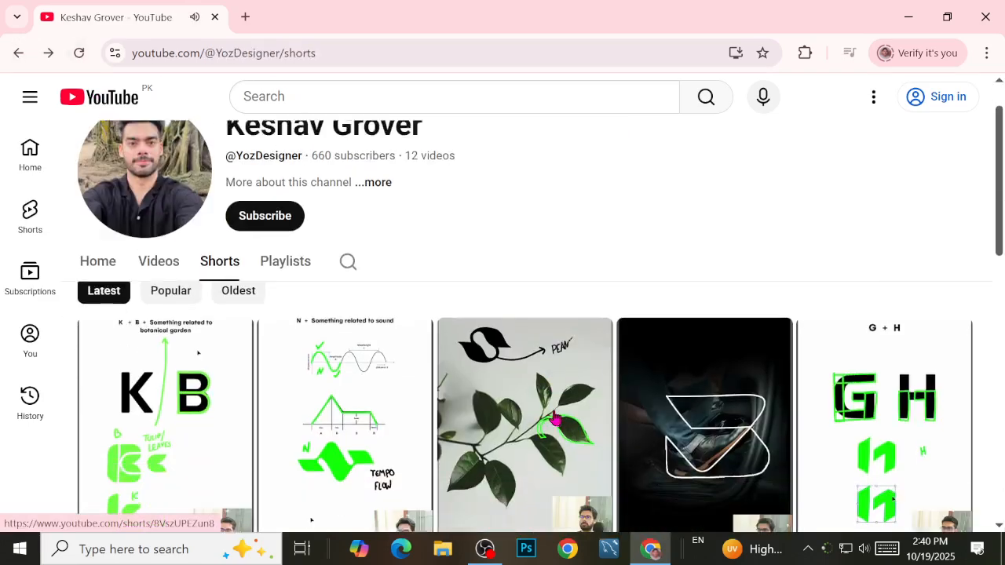
scroll(554, 417, "down", 1)
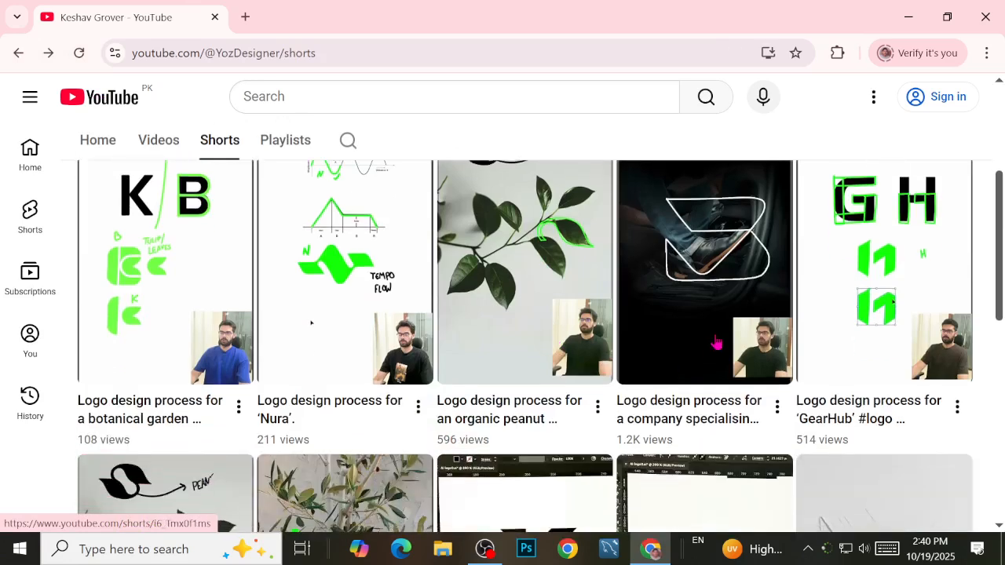
left_click(709, 227)
left_click(509, 397)
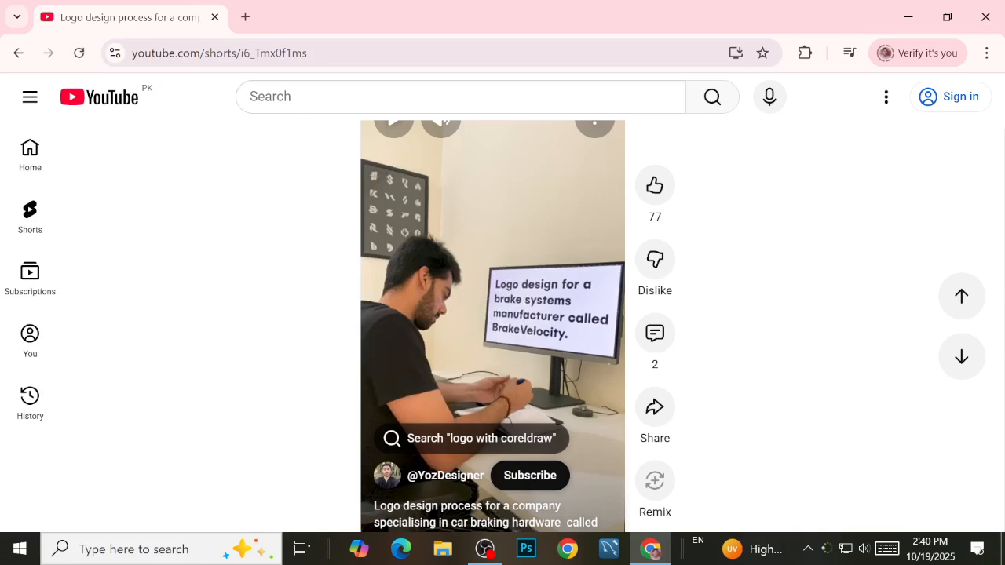
Play the BrakeVelocity short in stages, pausing to examine how the letters B and V are traced over the brake pedal photo
left_click(609, 384)
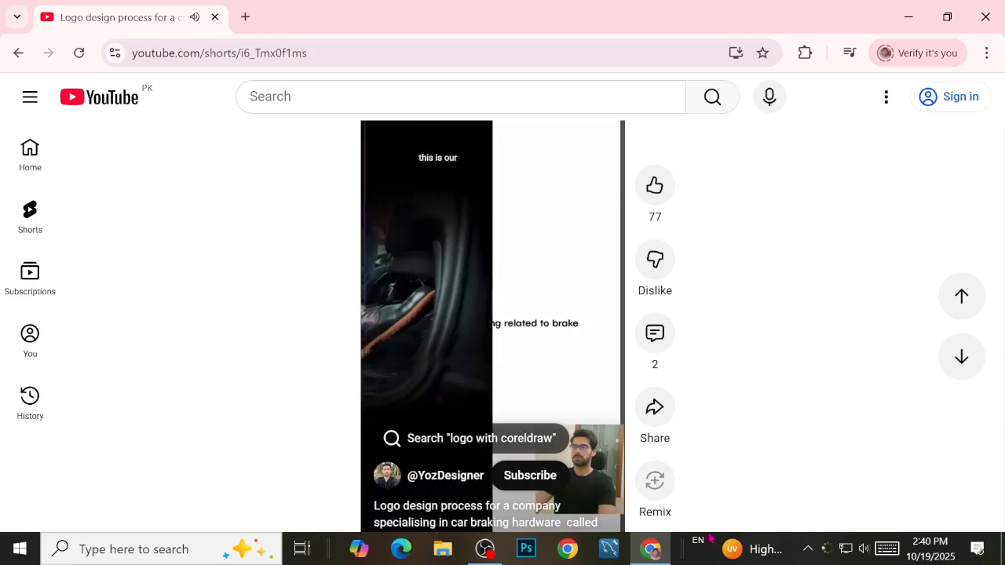
left_click(561, 346)
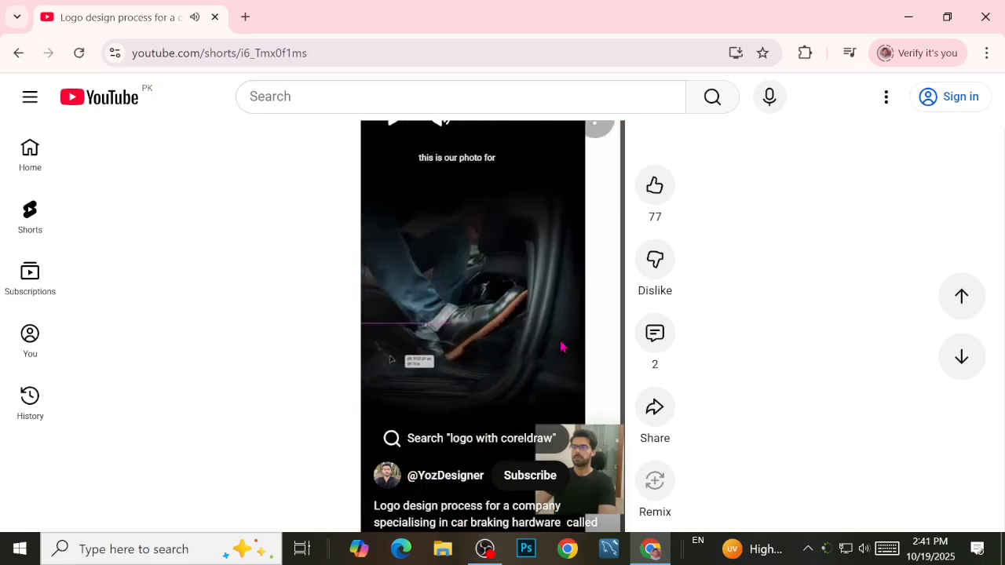
left_click(561, 346)
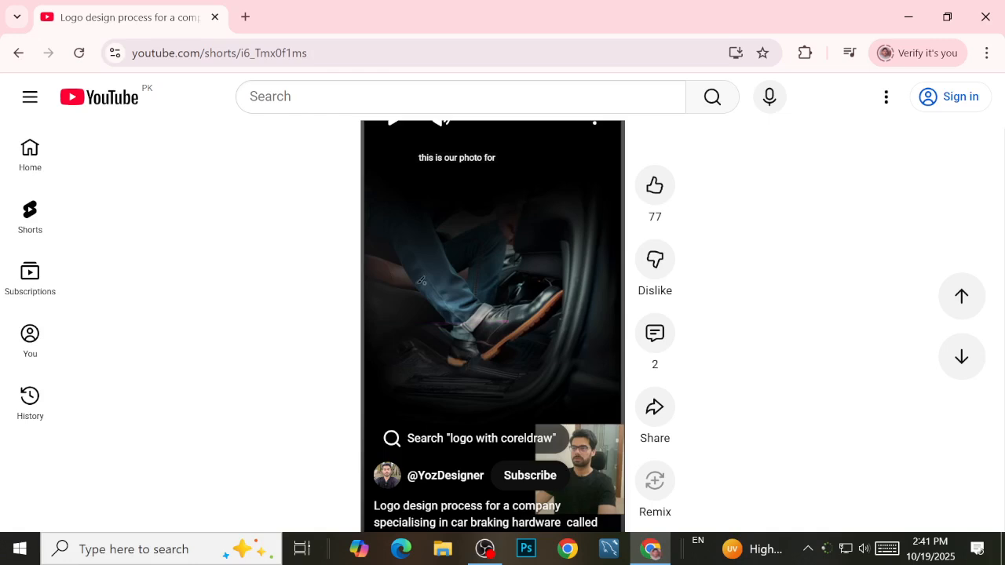
left_click(471, 308)
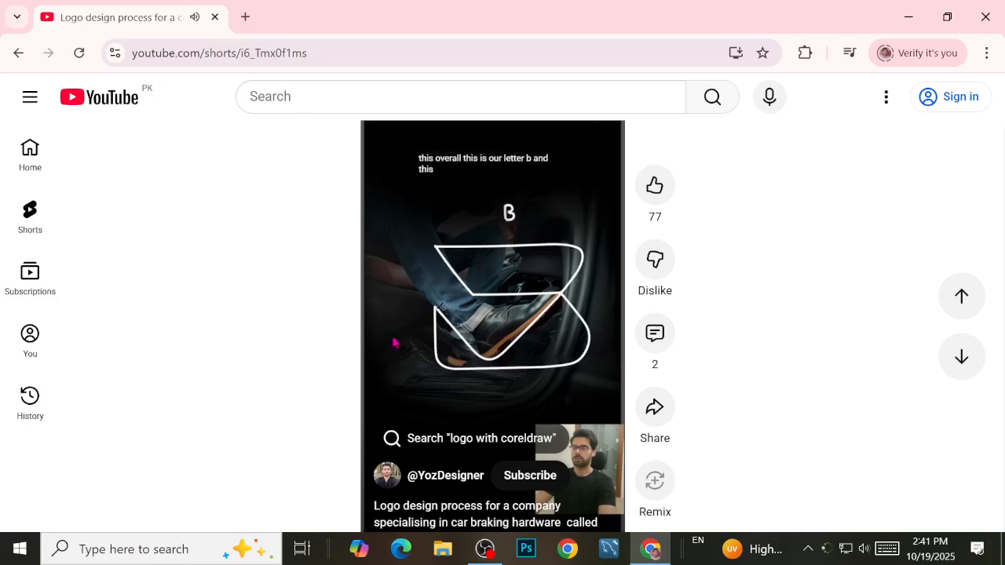
left_click(454, 299)
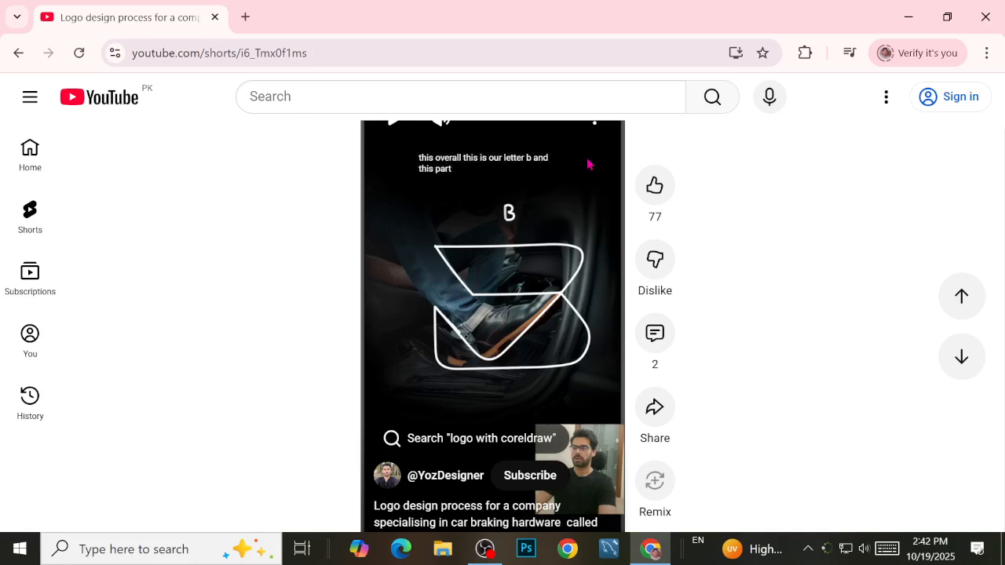
left_click(558, 323)
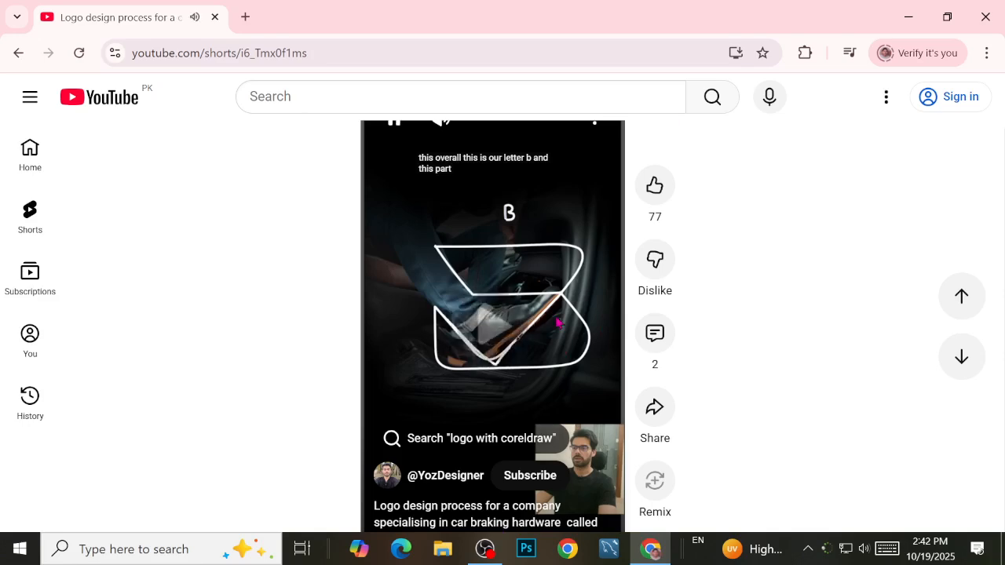
left_click(562, 335)
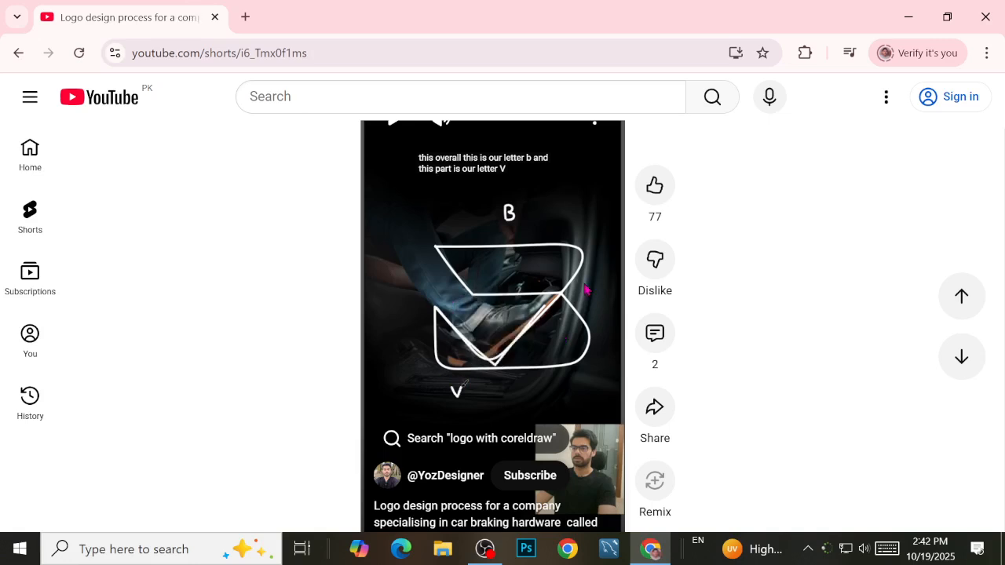
Continue the BrakeVelocity short in stages to study how the upper rectangle is cut into a shape with slanted sides
left_click(518, 363)
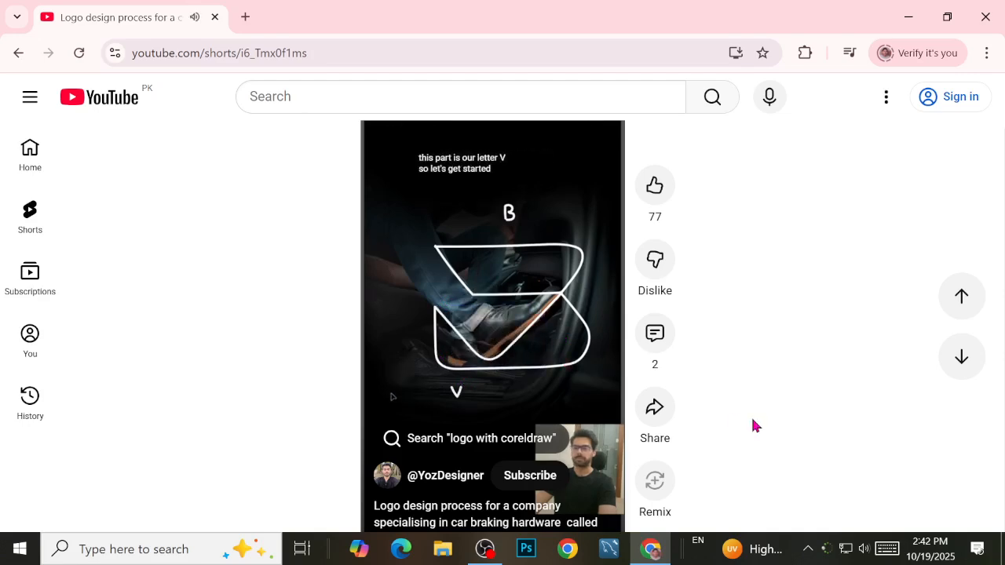
left_click(469, 327)
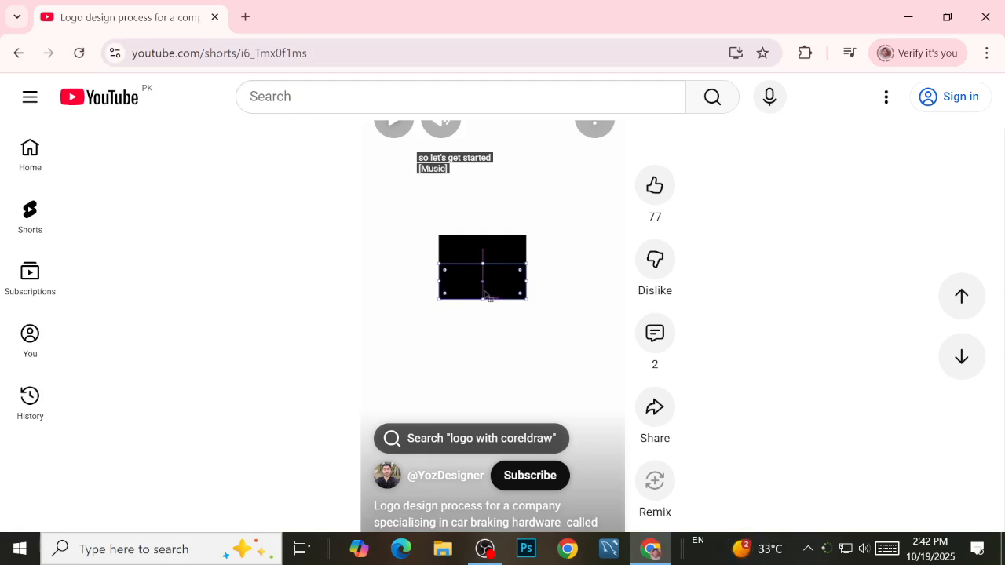
left_click(466, 348)
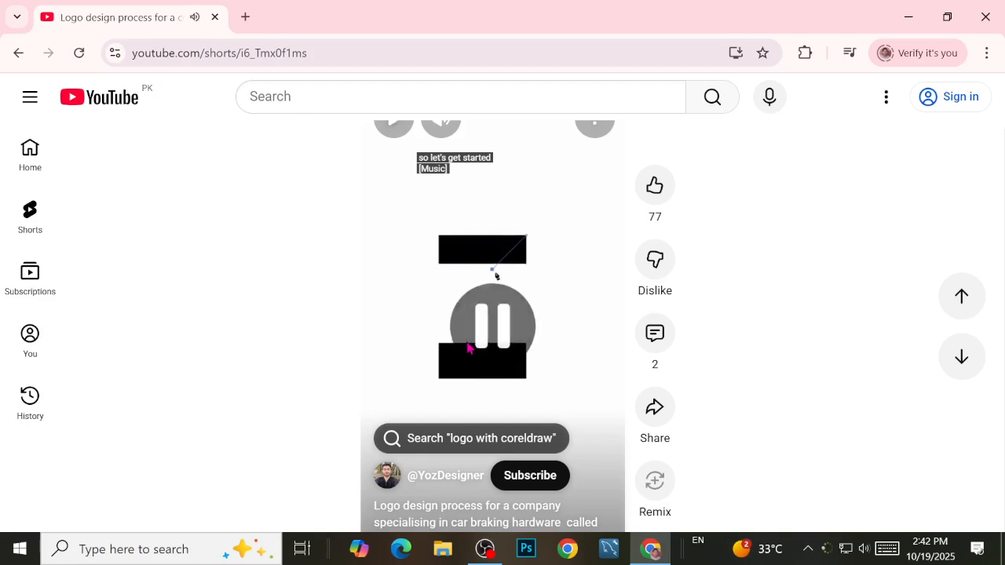
left_click(466, 348)
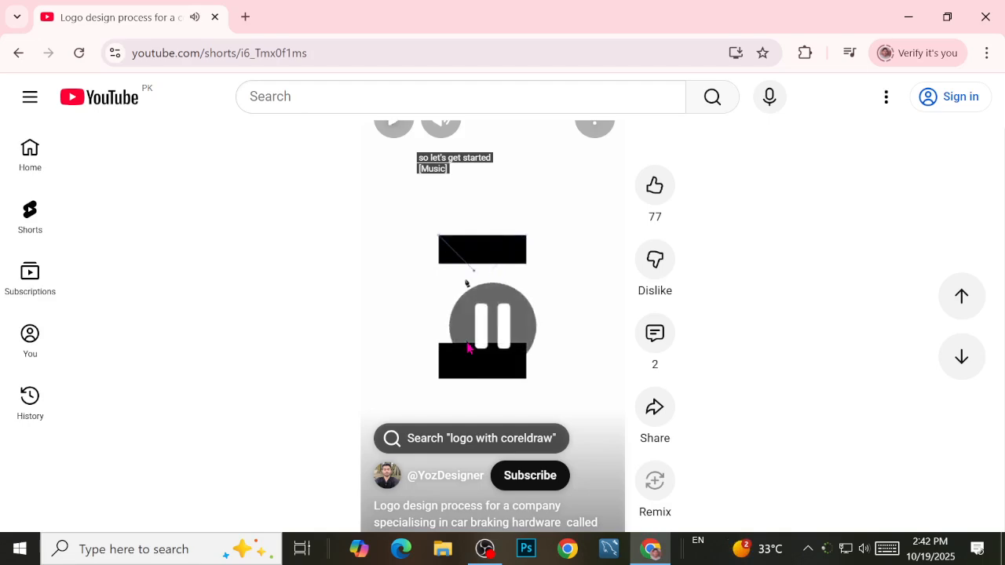
left_click(467, 347)
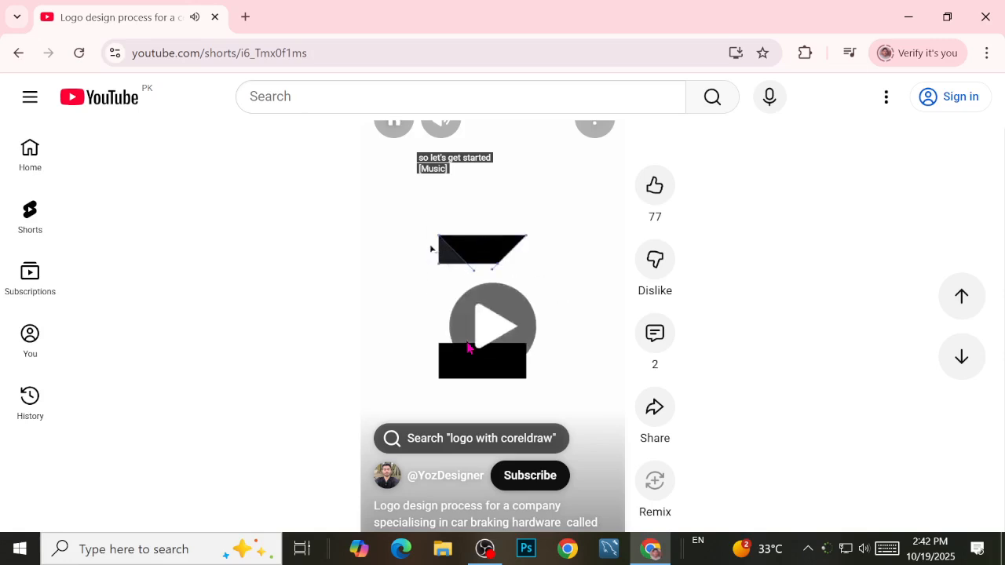
left_click(466, 348)
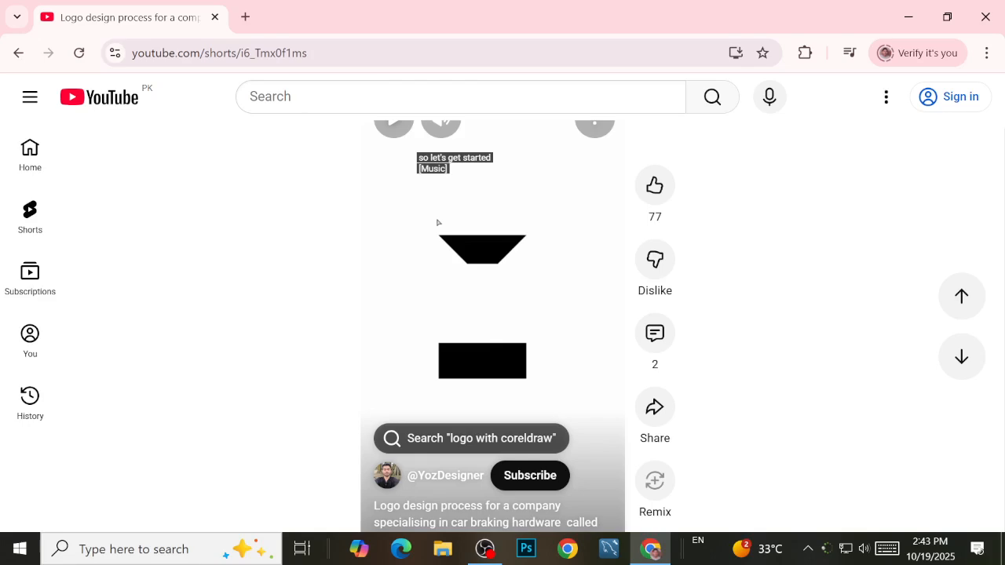
Step through the short to study the upper shape's corner rounding, the lower rectangle's placement and the V outline drawn over it
left_click(464, 312)
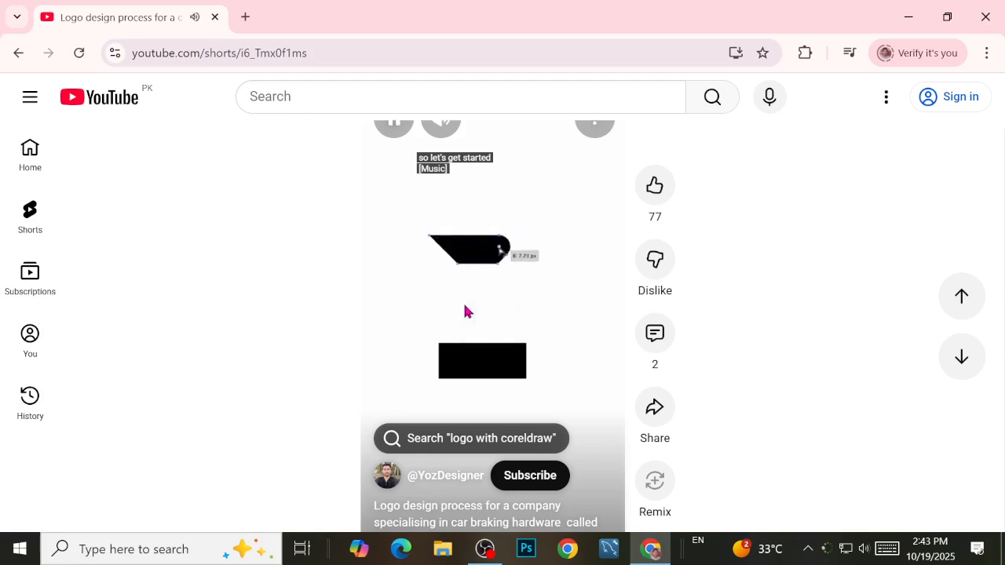
left_click(465, 312)
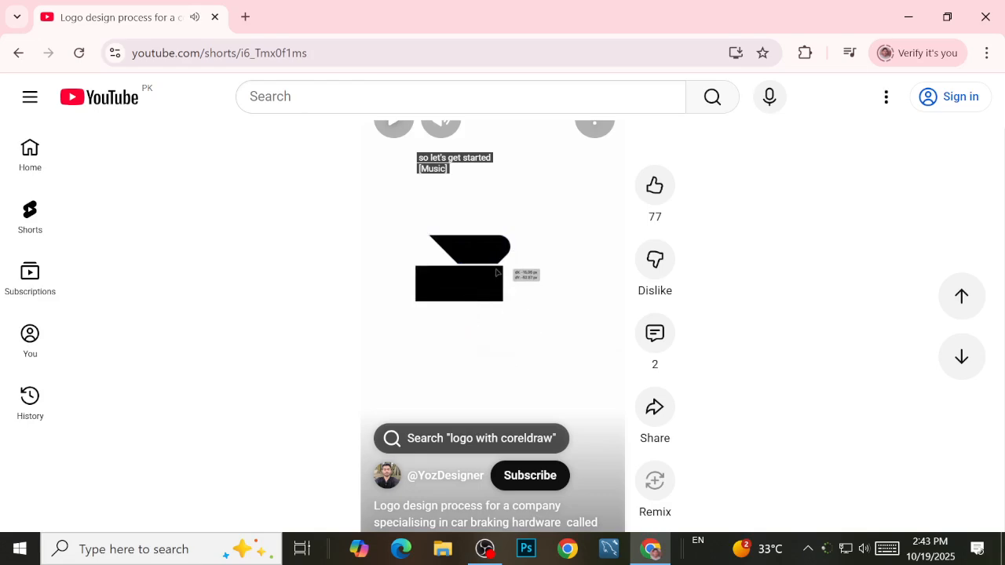
left_click(464, 312)
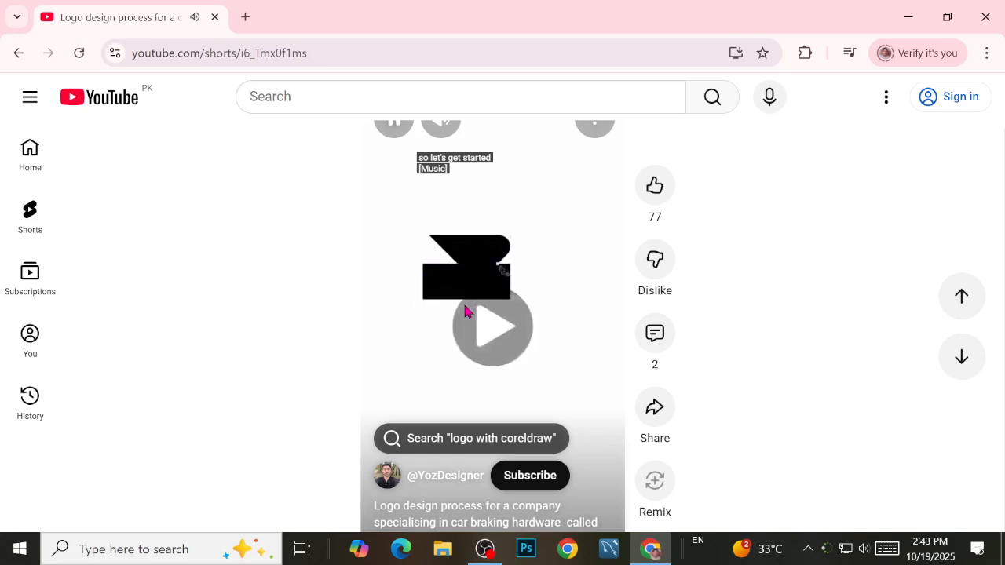
left_click(465, 308)
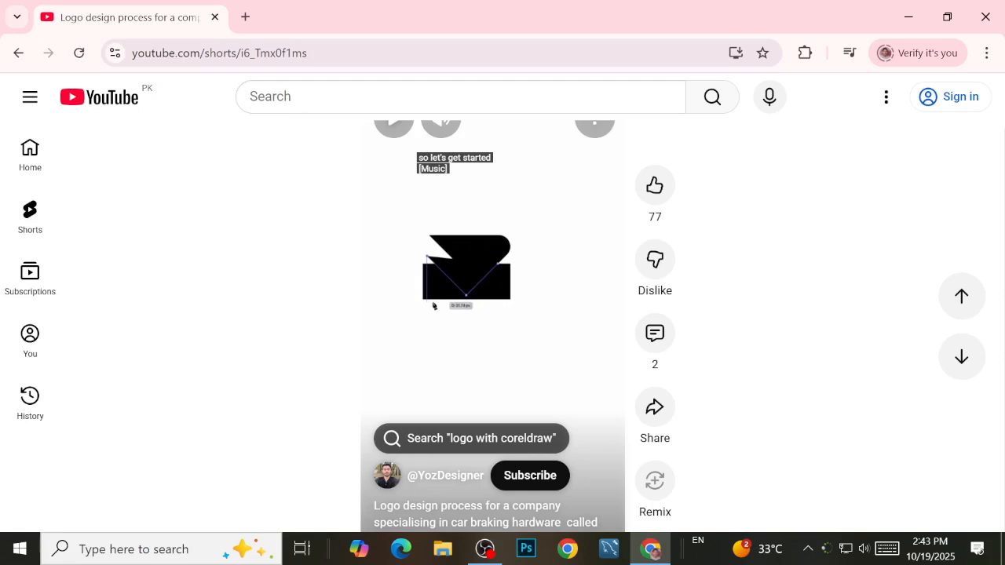
Play the BrakeVelocity short through to its finished logo mockups and pause on the red Brake Velocity poster
left_click(466, 306)
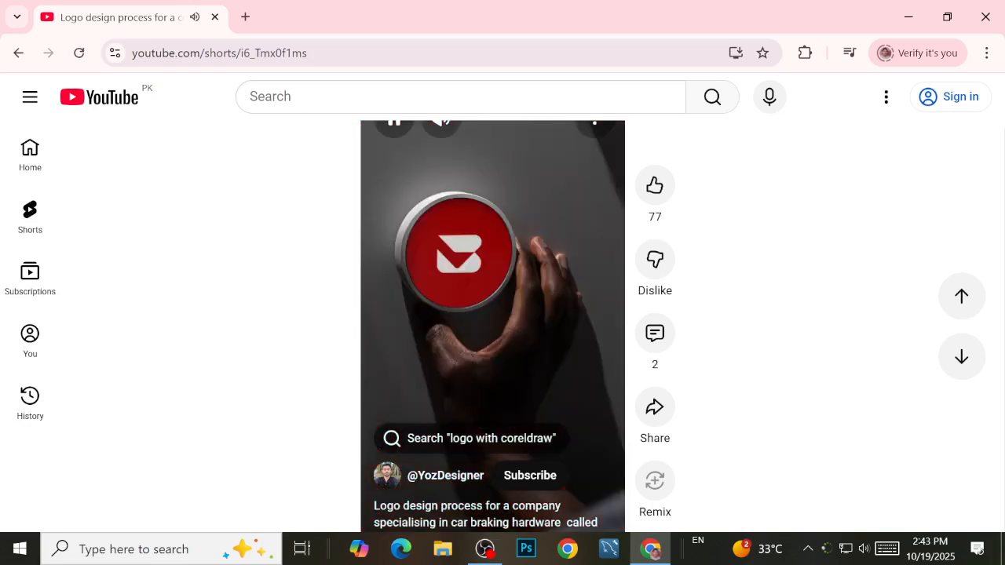
left_click(481, 292)
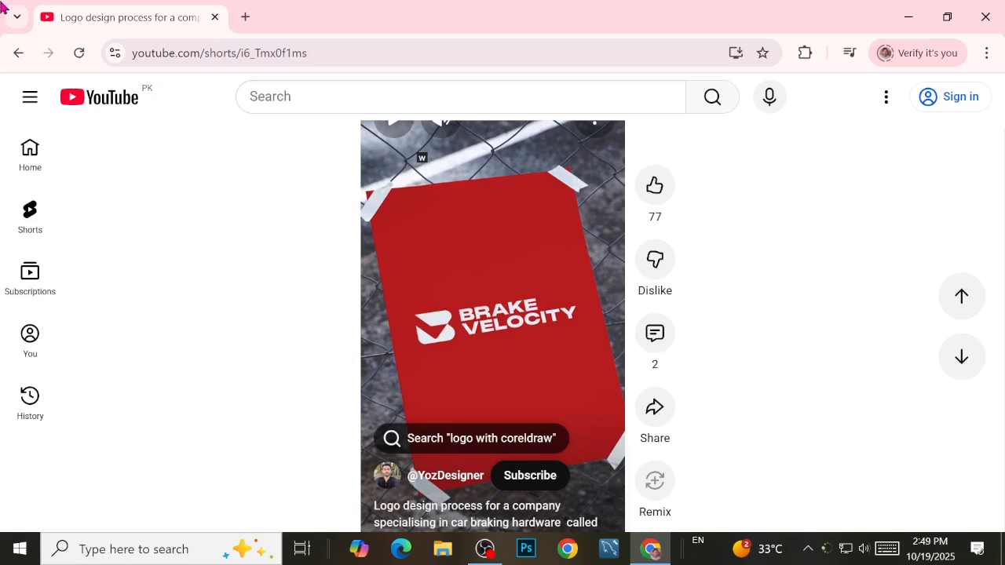
Search YouTube for "complete logo design process case study"
left_click(560, 98)
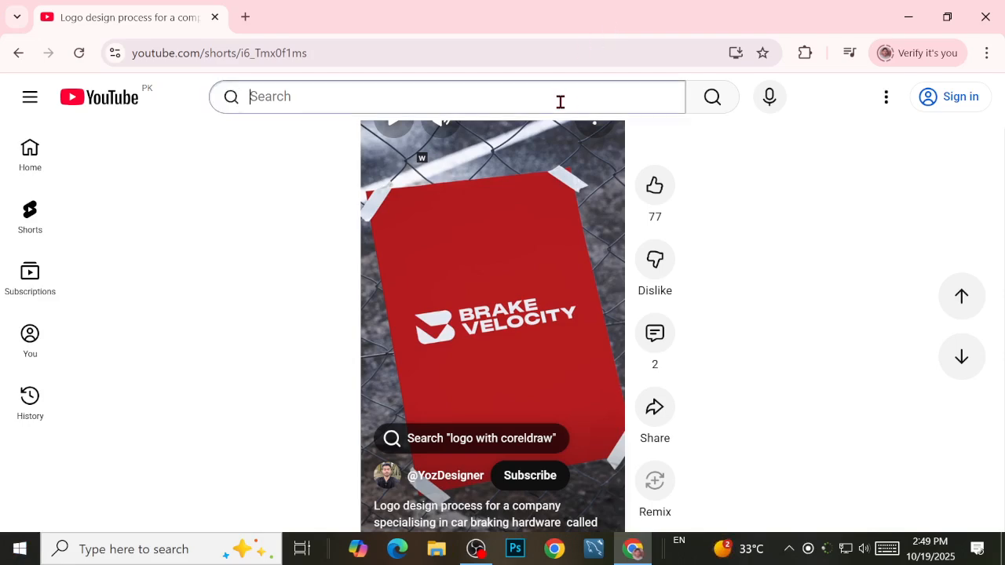
type("compl")
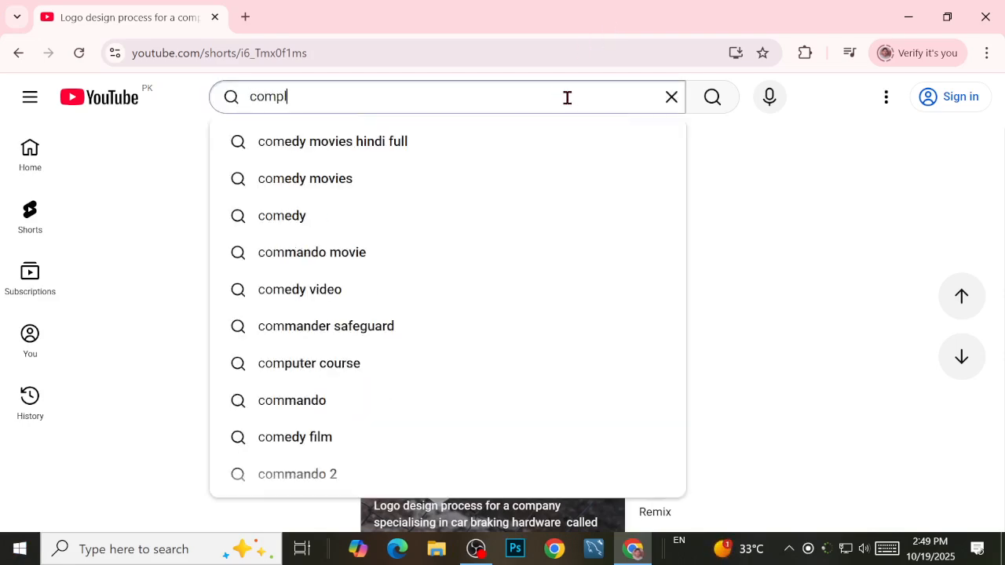
type("ete logo ")
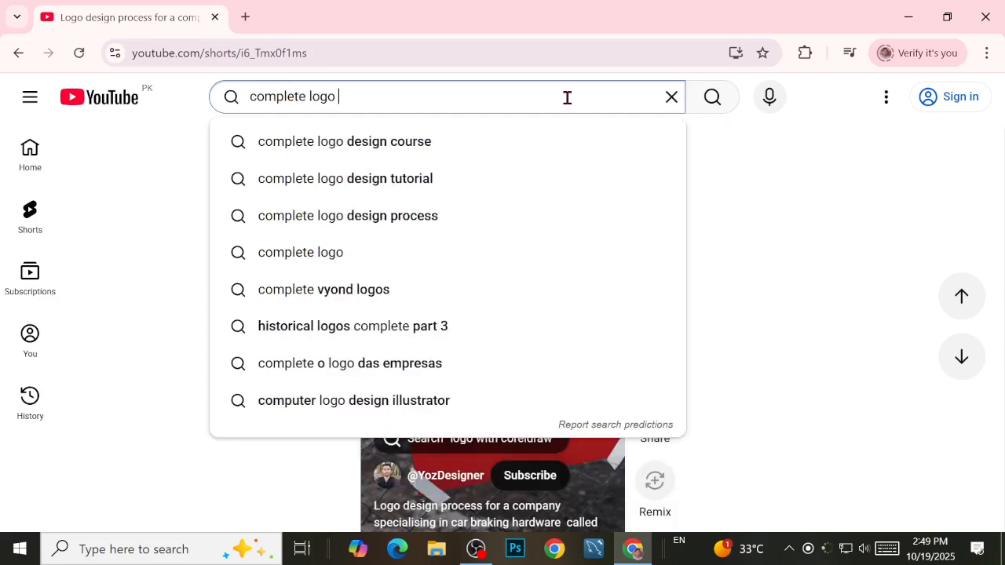
type("design ")
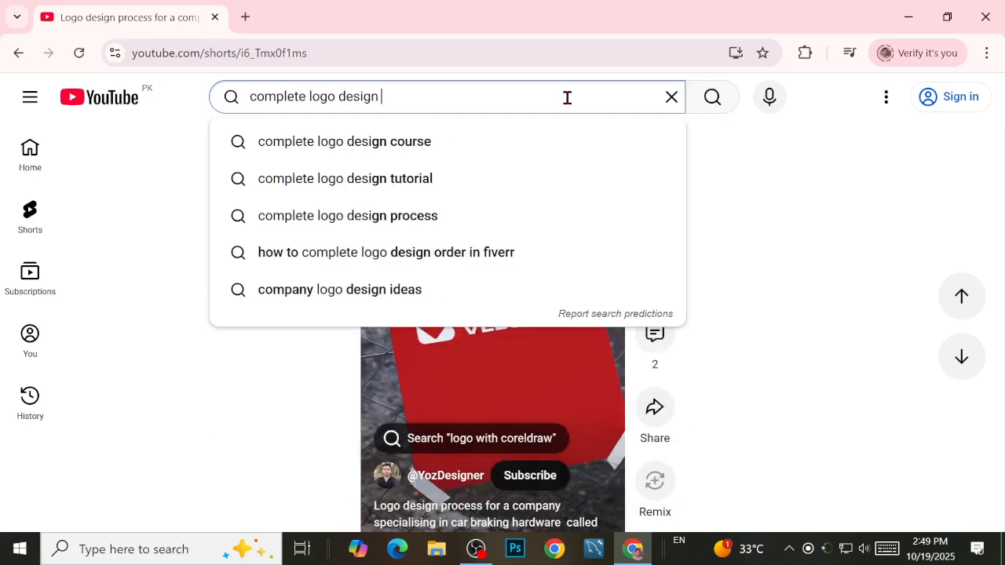
type("process case study")
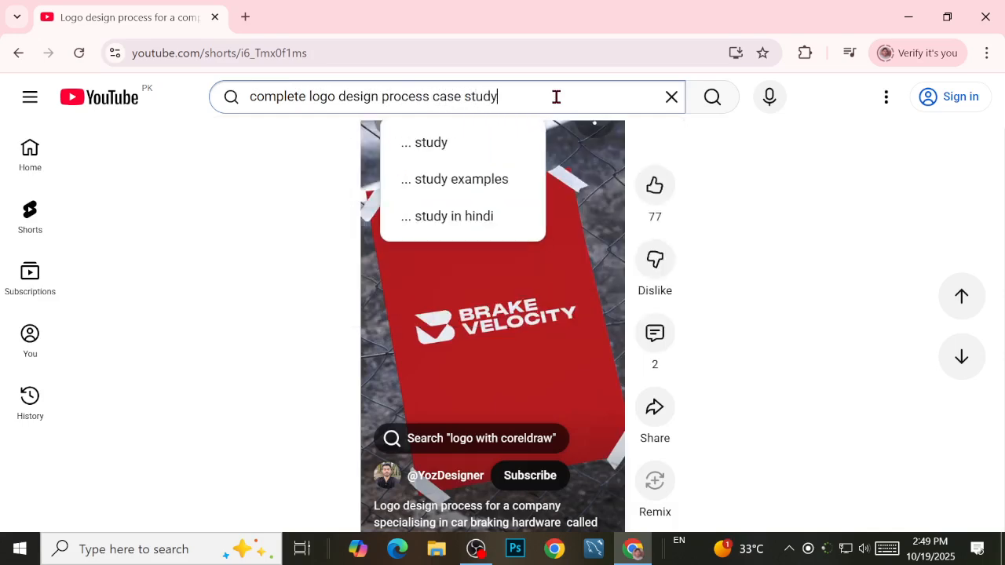
key("Return")
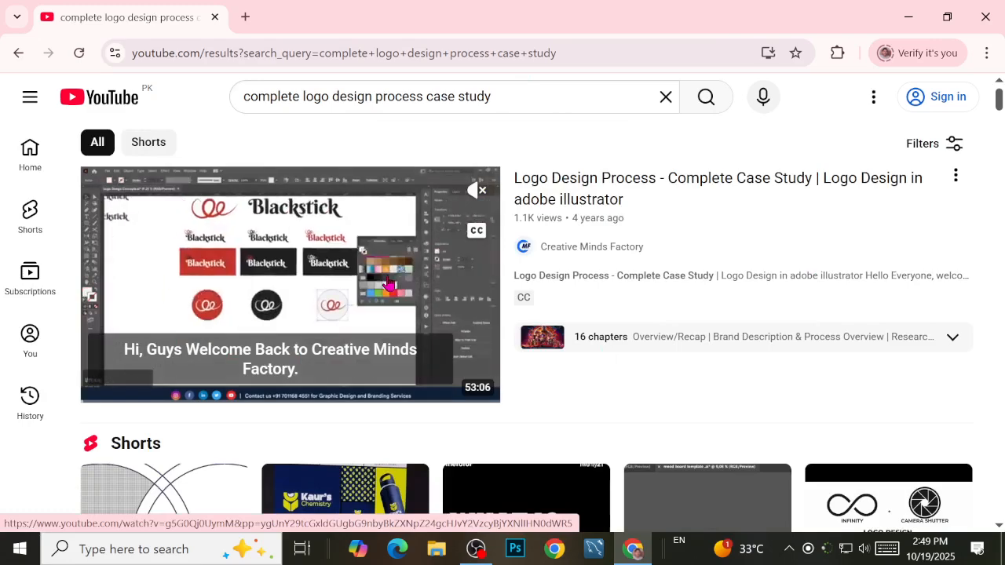
Browse the search results and open "Logo & Brand Identity Design – Full Process Breakdown" in a new tab
scroll(389, 285, "down", 3)
scroll(388, 283, "up", 5)
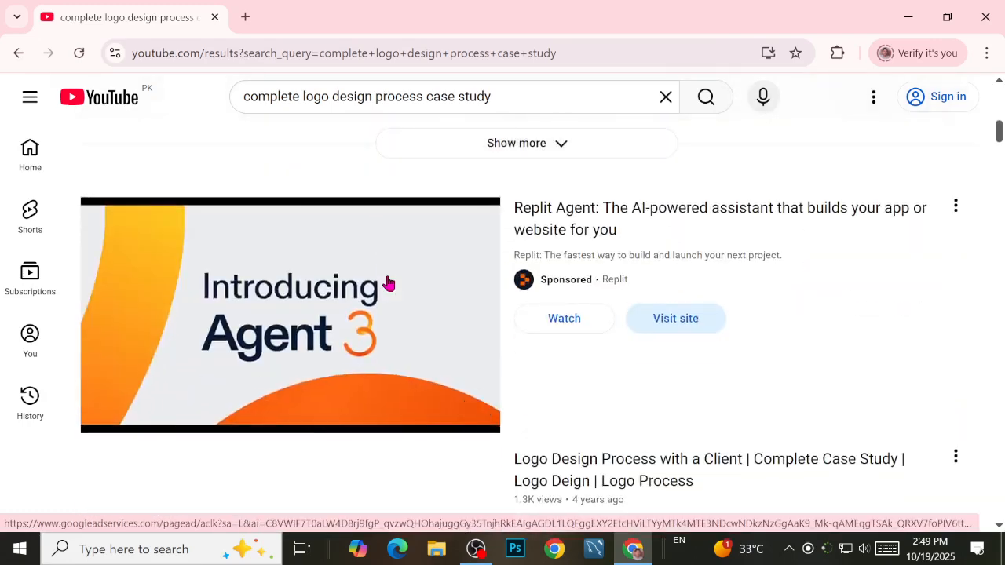
scroll(388, 283, "down", 3)
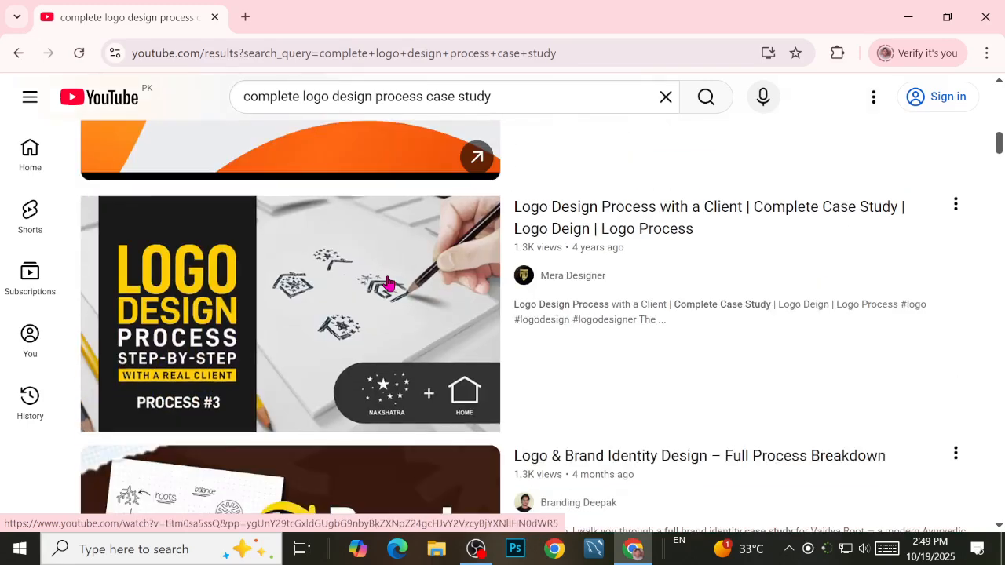
mouse_move(389, 284)
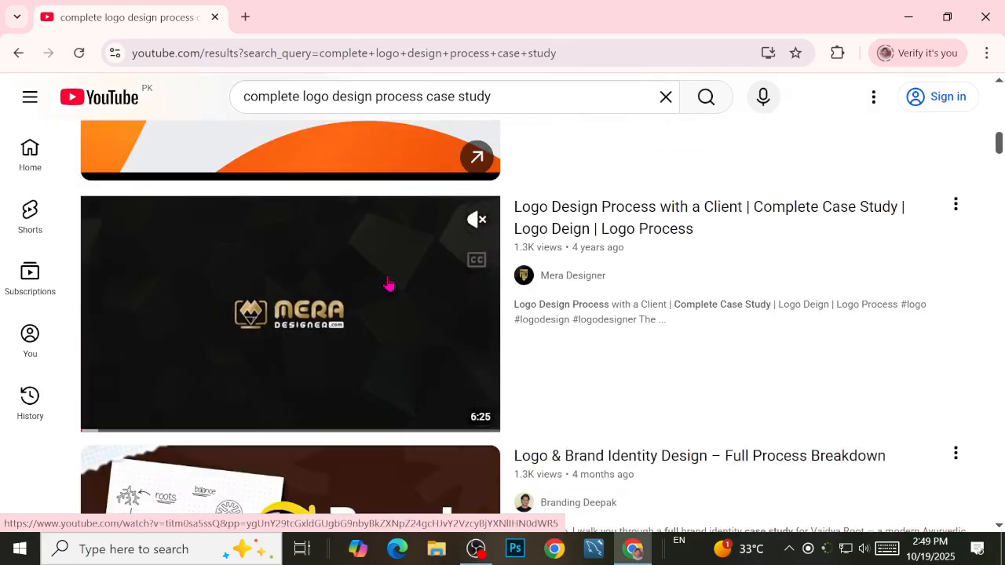
scroll(388, 284, "down", 3)
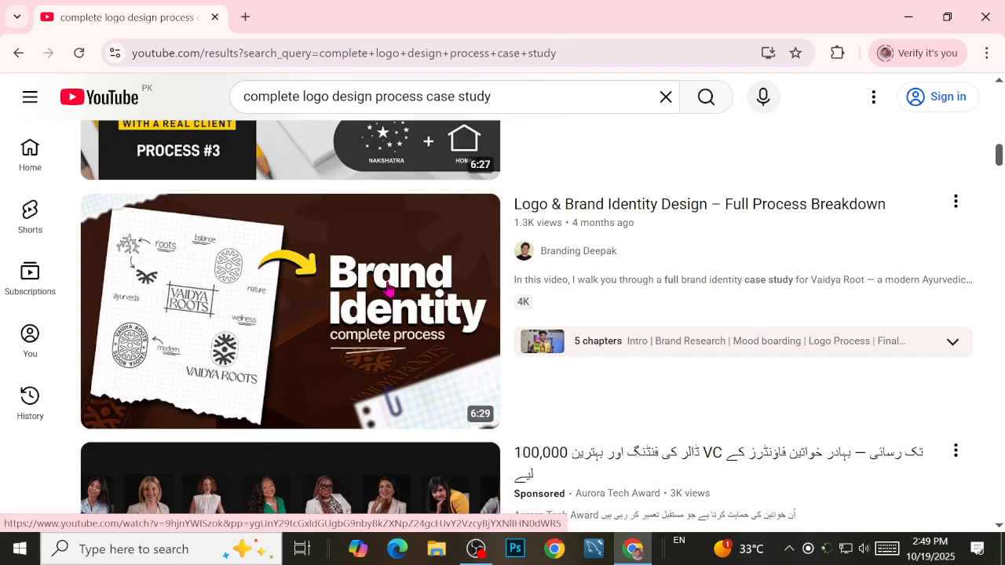
scroll(388, 289, "down", 10)
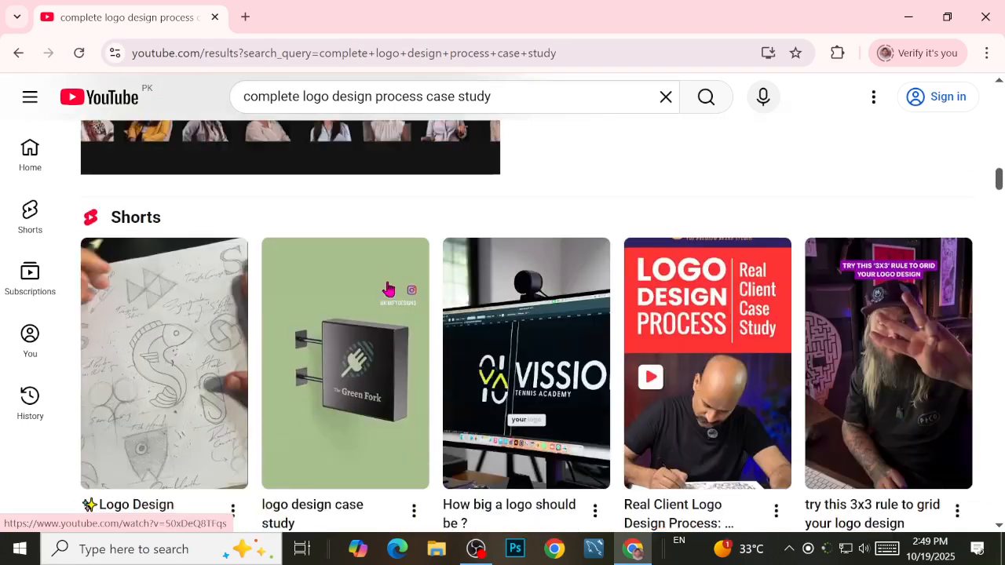
scroll(388, 289, "down", 6)
scroll(388, 289, "up", 4)
scroll(388, 287, "up", 12)
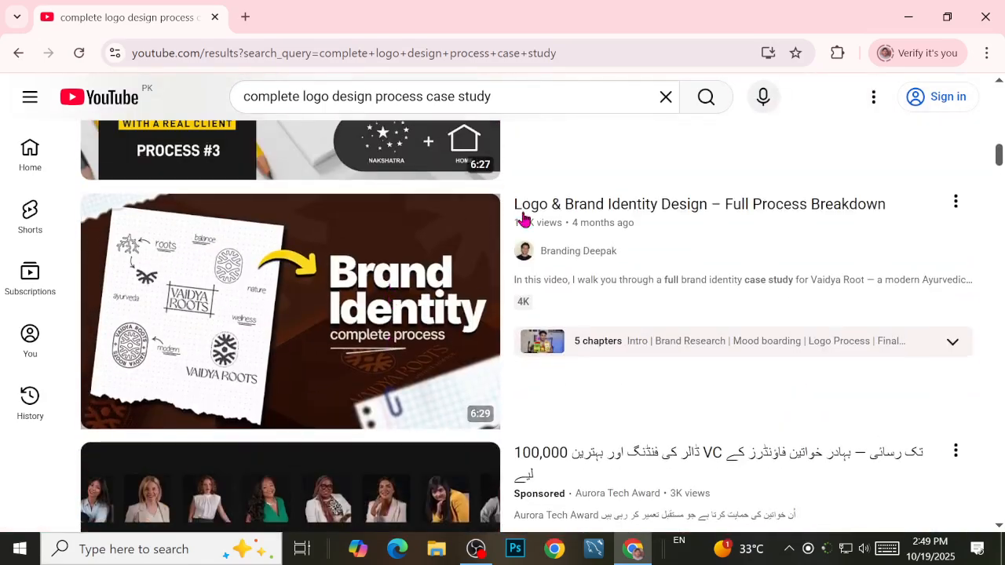
right_click(531, 209)
left_click(554, 225)
Look further through the results and open "Logo Design Process Case Study - A Real Client Rebrand" in a new tab
scroll(400, 339, "up", 7)
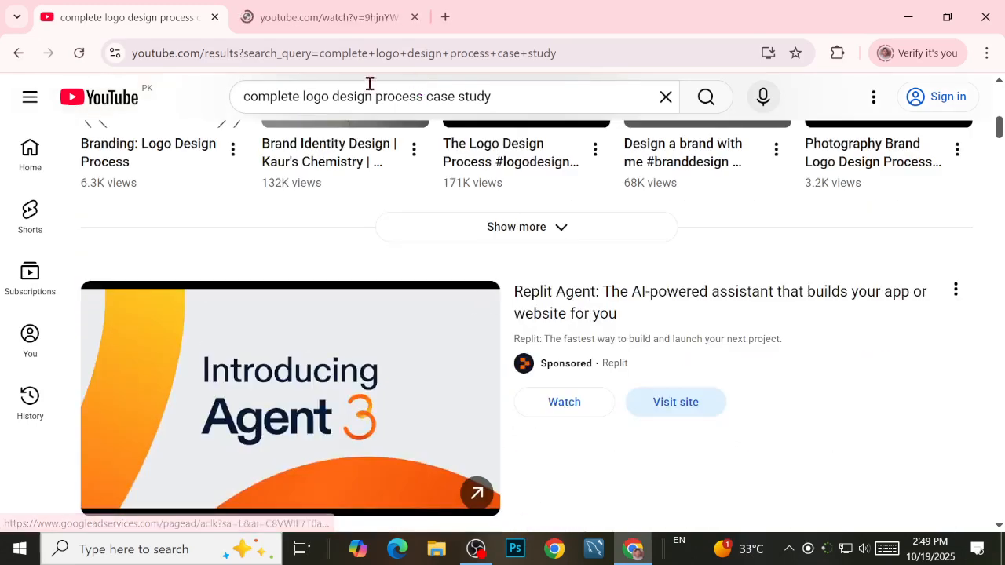
scroll(328, 351, "up", 4)
scroll(328, 351, "down", 15)
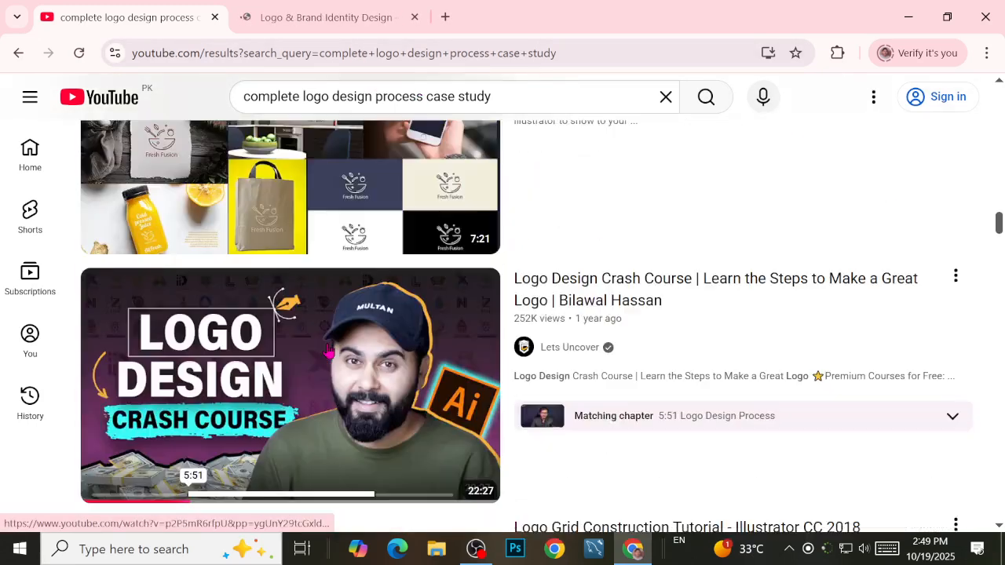
scroll(328, 351, "down", 6)
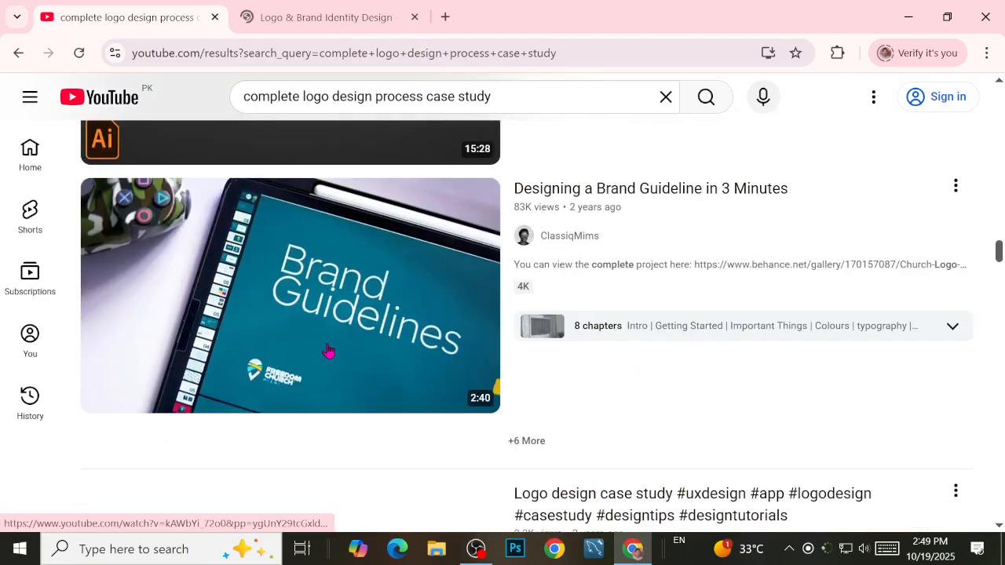
scroll(329, 351, "down", 10)
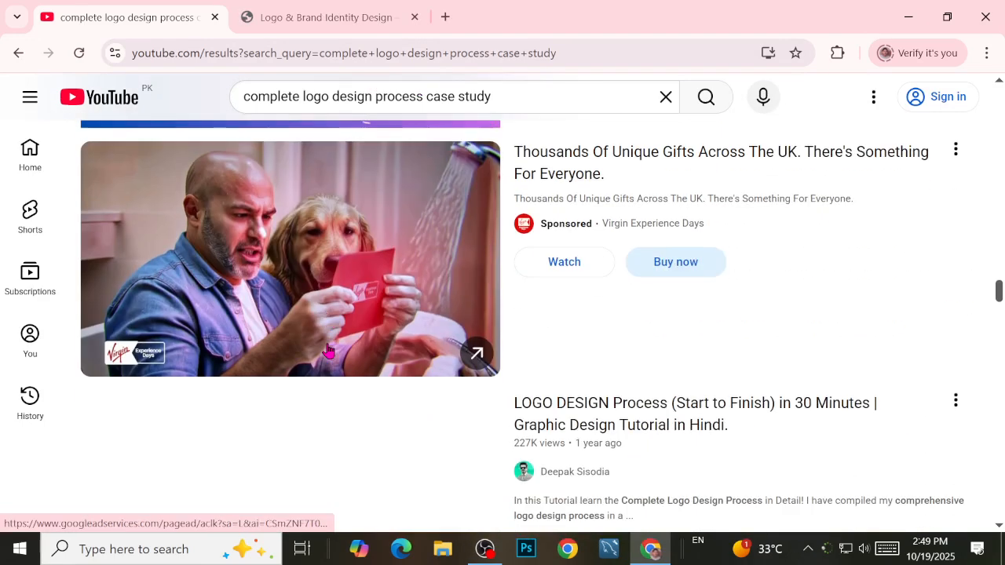
scroll(328, 351, "down", 6)
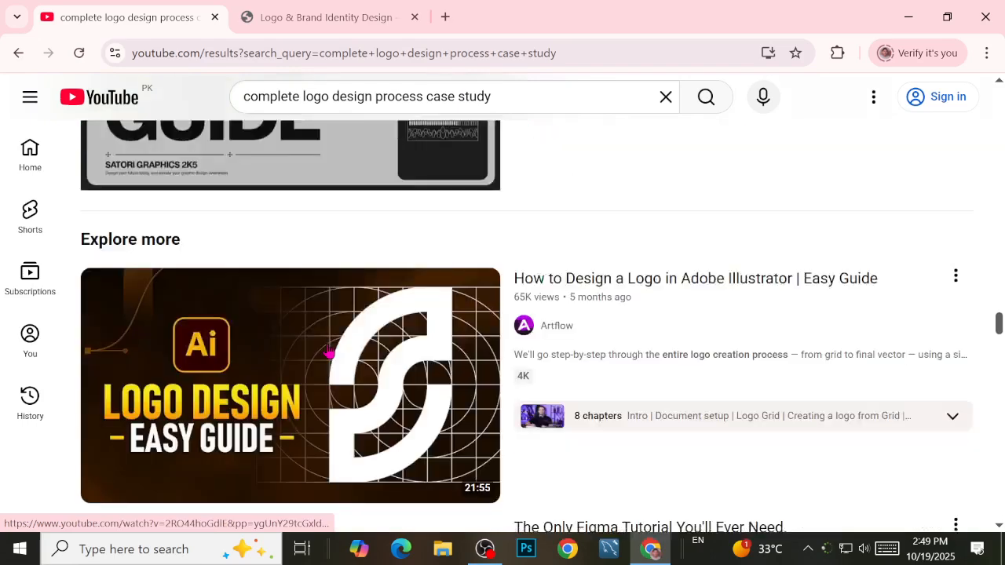
scroll(328, 351, "down", 9)
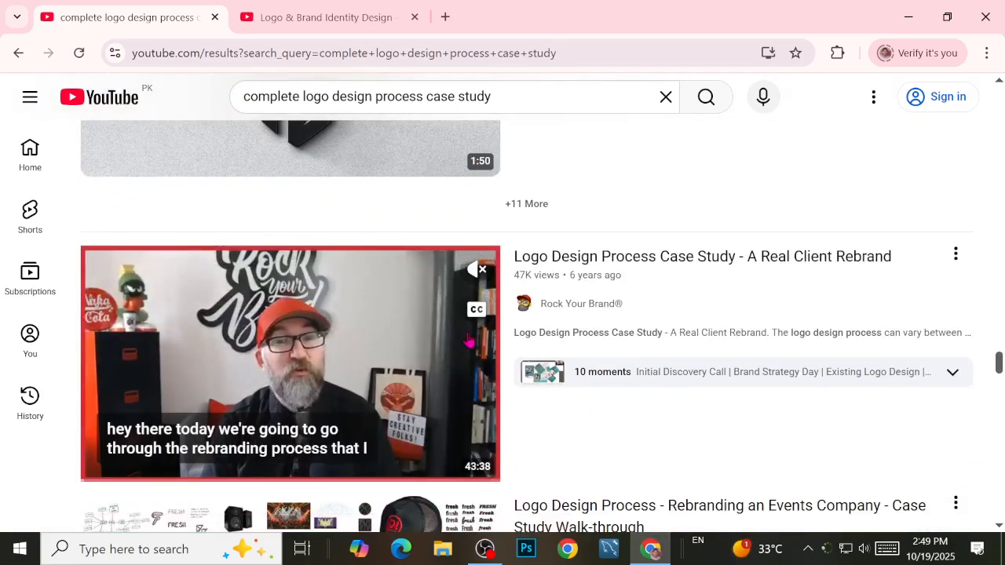
right_click(594, 256)
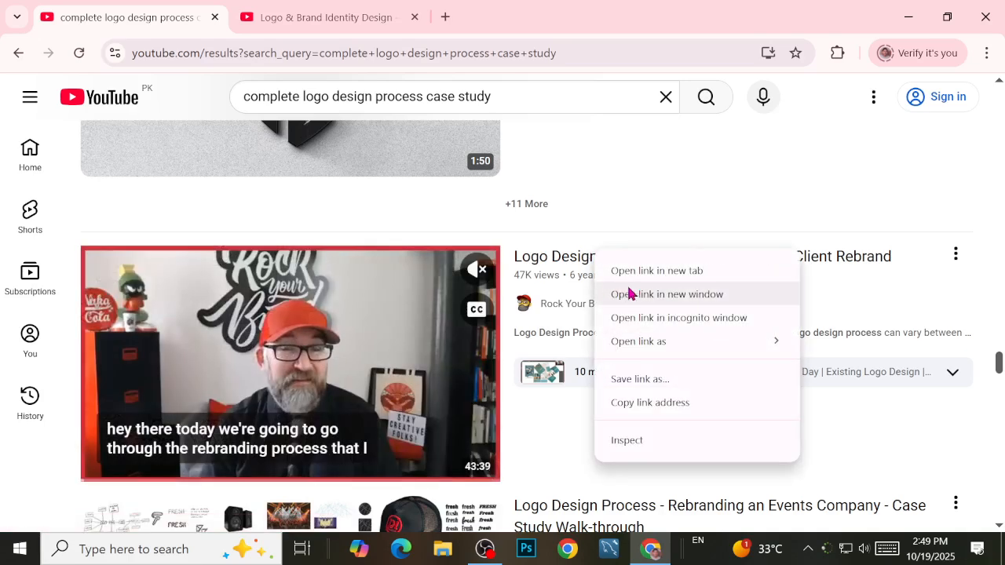
left_click(636, 270)
Check both opened video tabs, settle on the Real Client Rebrand case study and skip its opening ad
left_click(570, 8)
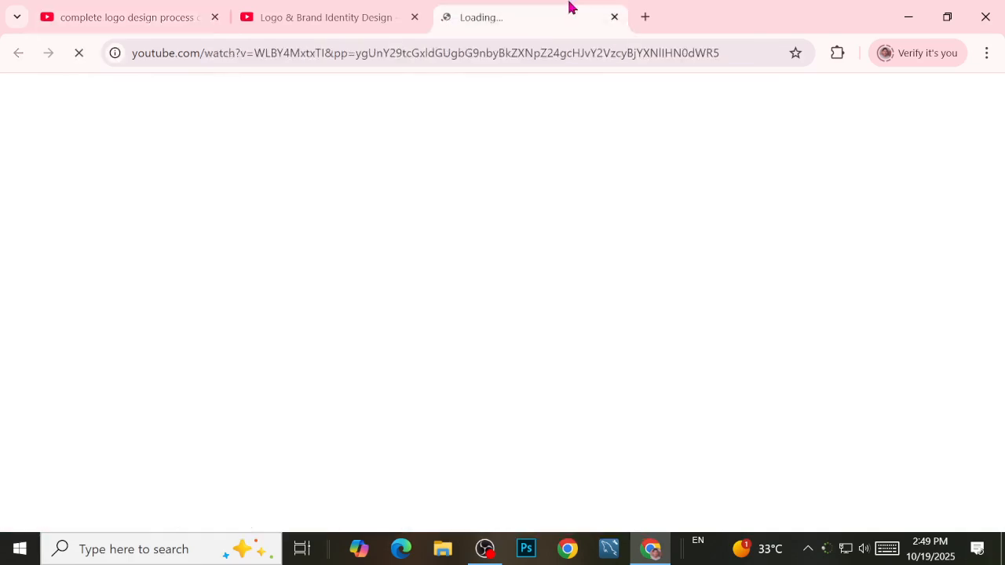
left_click(332, 7)
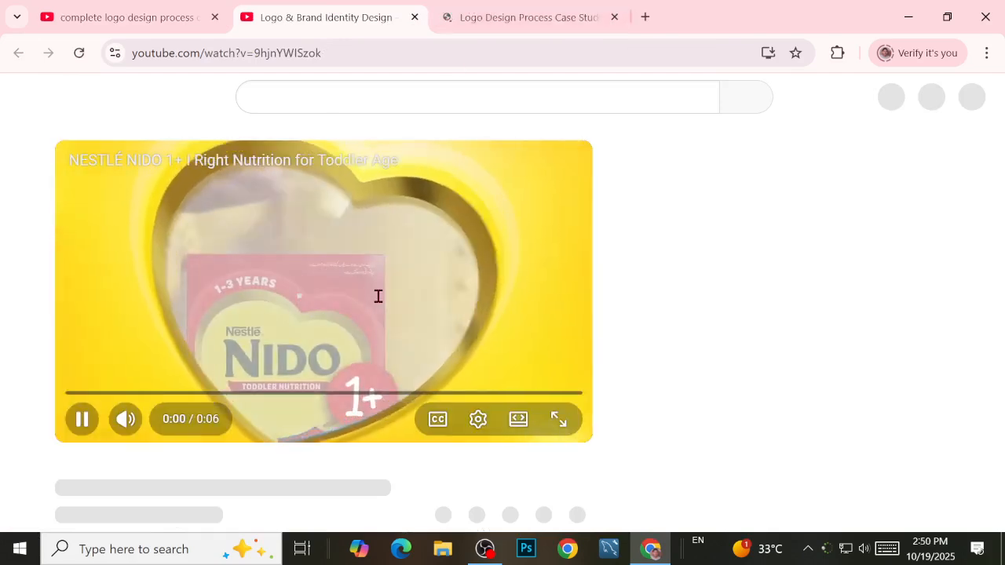
left_click(473, 9)
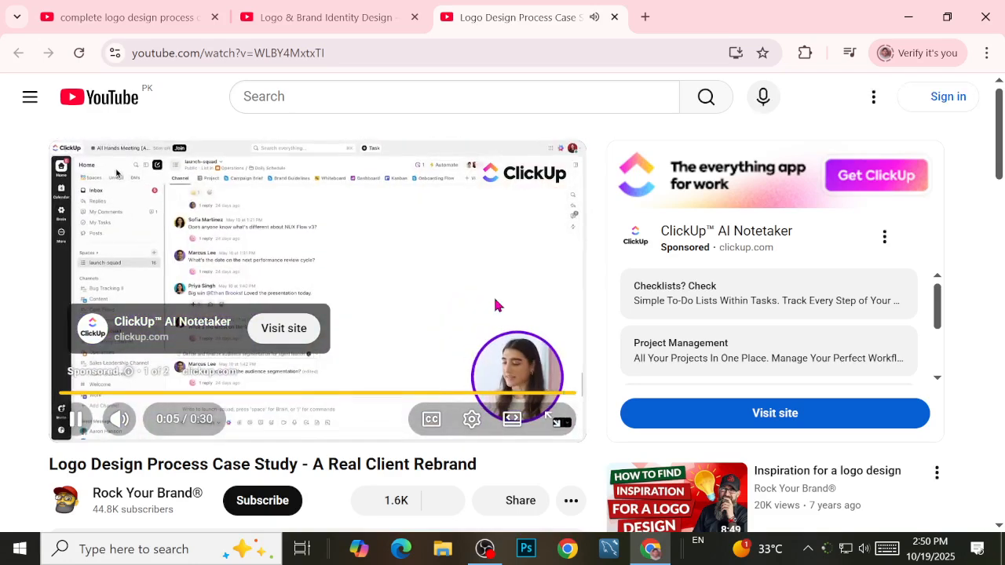
left_click(521, 368)
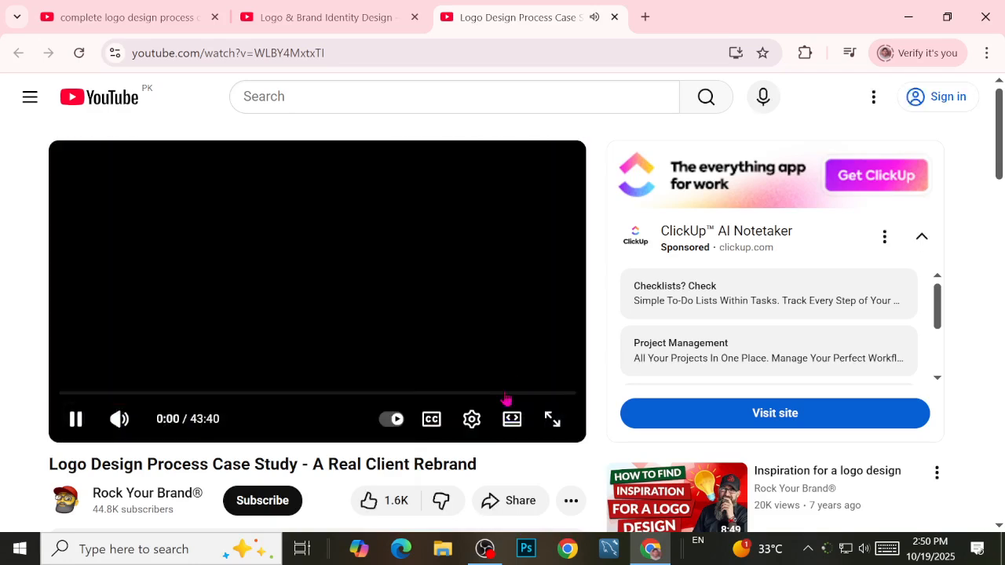
Raise the system volume to 88 and switch the case study video to full screen
left_click(126, 492)
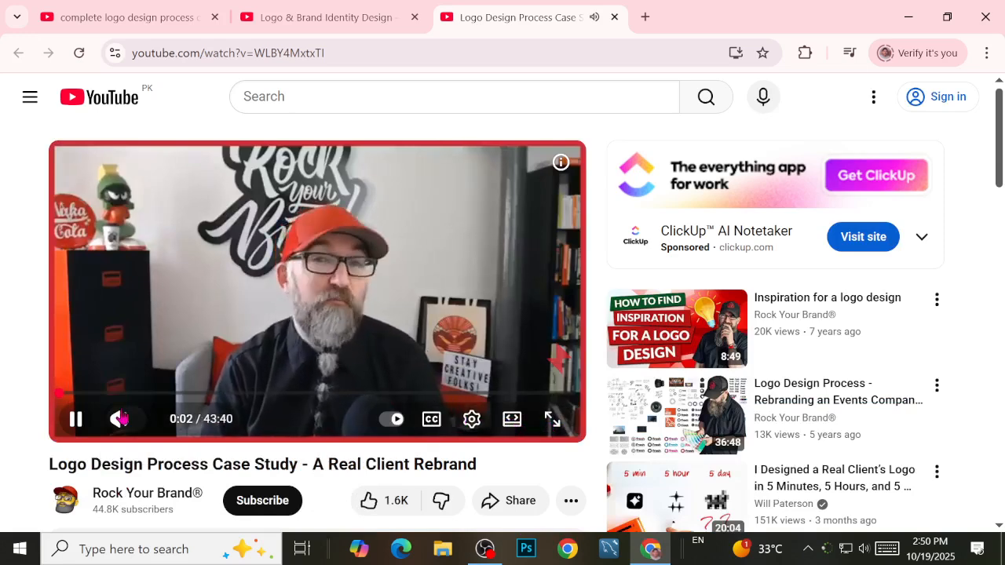
left_click(864, 548)
left_click_drag(898, 515, 926, 510)
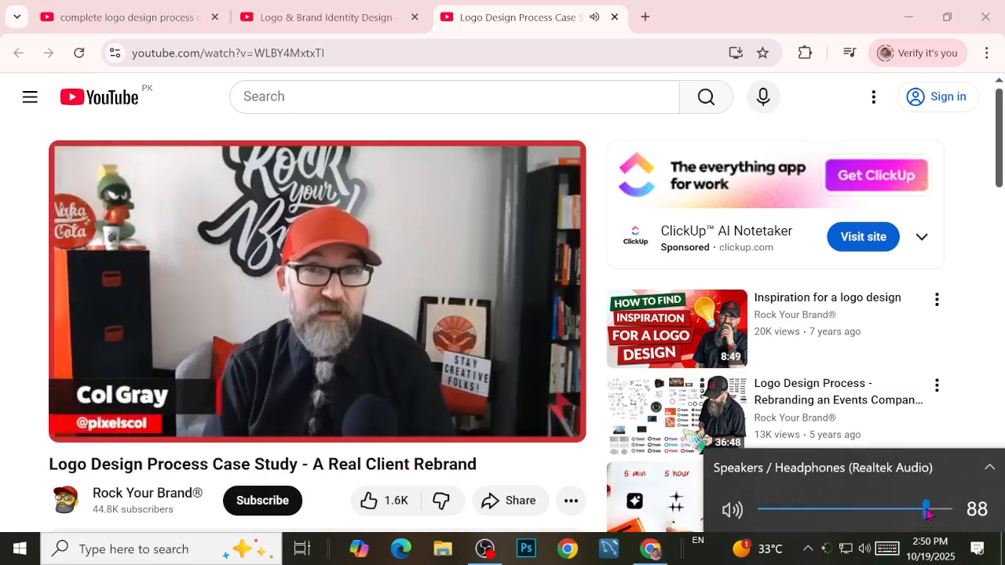
key("f")
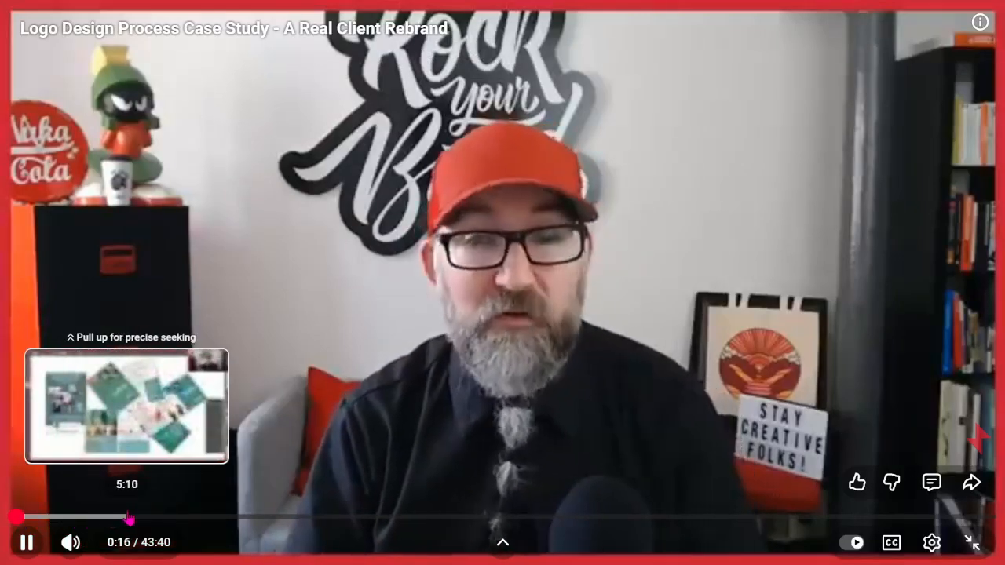
Jump to about 6:31 in the case study and pause to examine the sticky notes of team members' values
left_click_drag(172, 518, 157, 518)
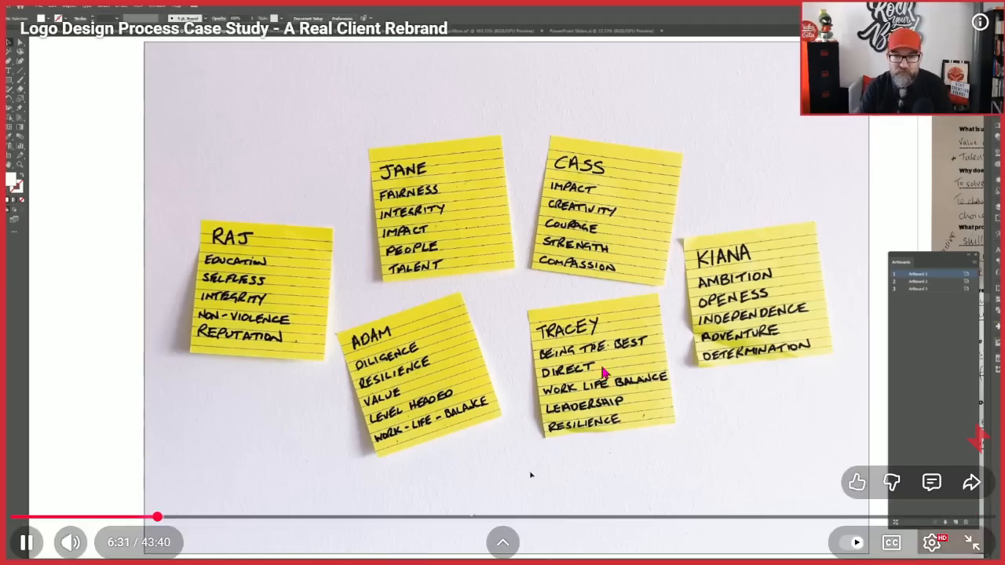
left_click(571, 298)
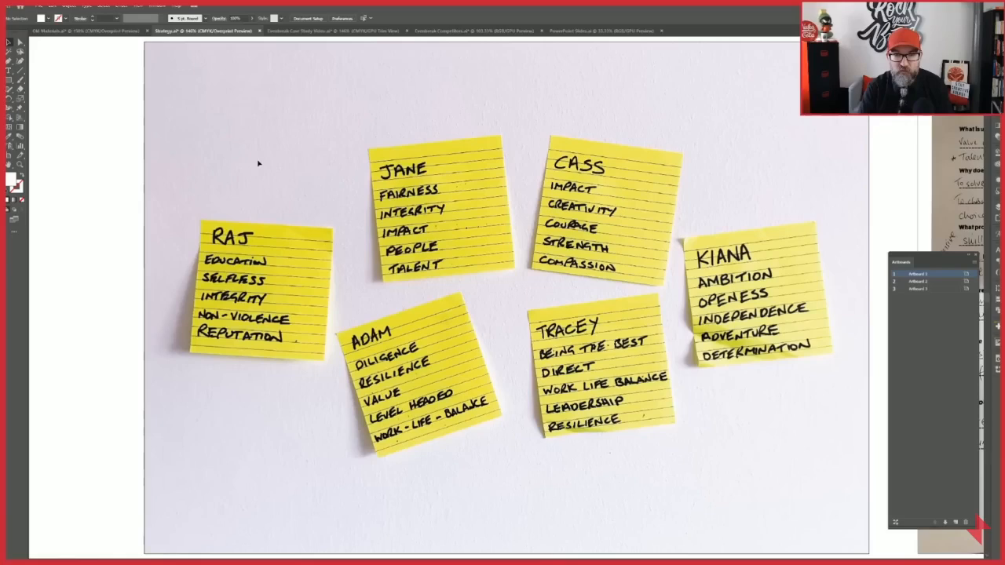
mouse_move(526, 279)
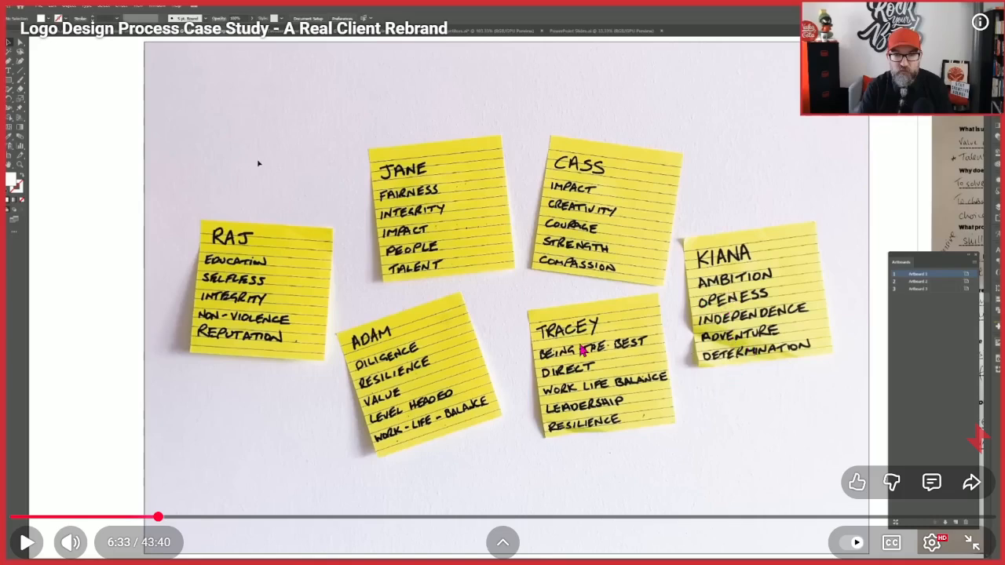
Resume the case study, skip ahead to the brand worksheet and pause at about 7:26 to study it with the competitor and priority sheets
left_click(259, 163)
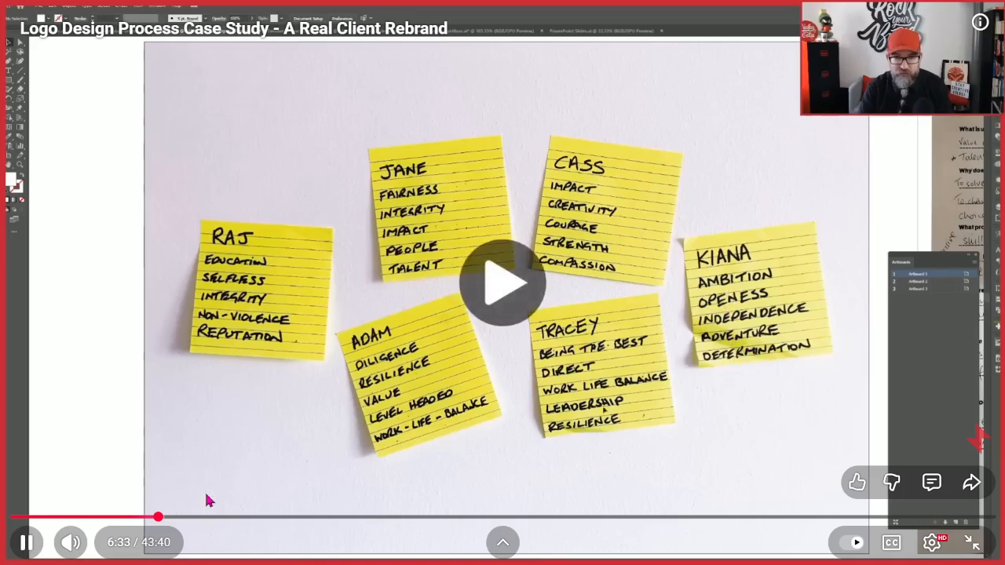
left_click(173, 518)
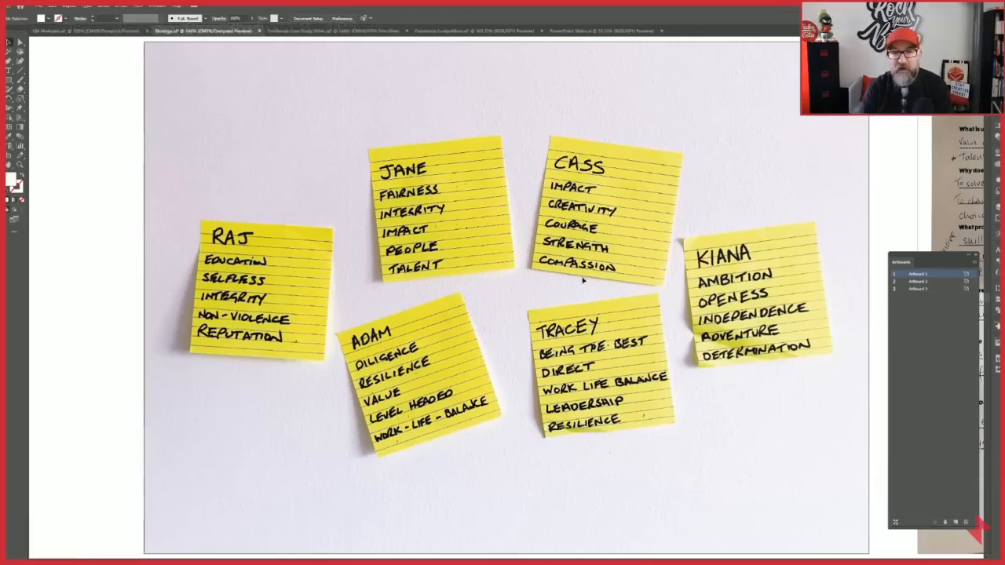
key("Right")
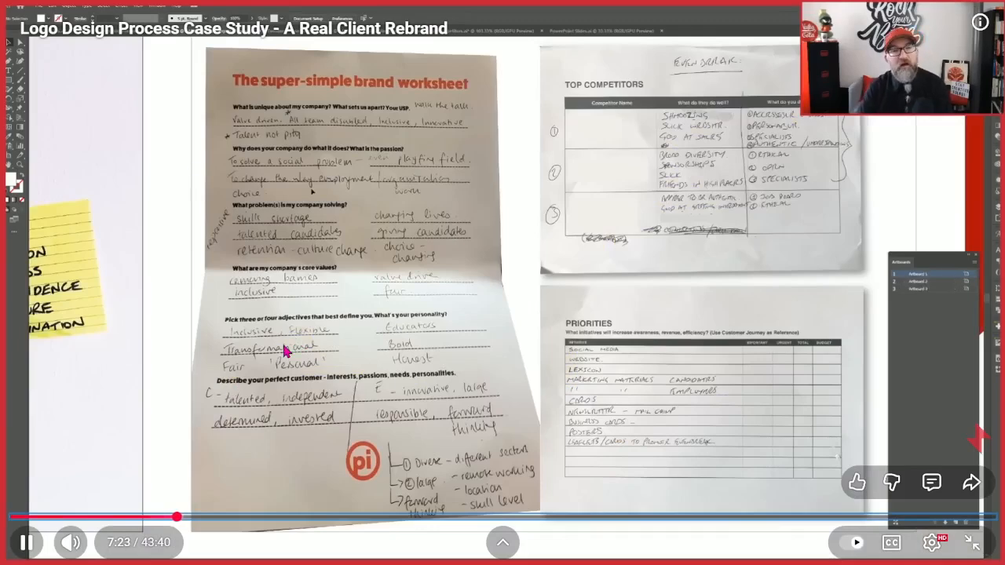
left_click(336, 265)
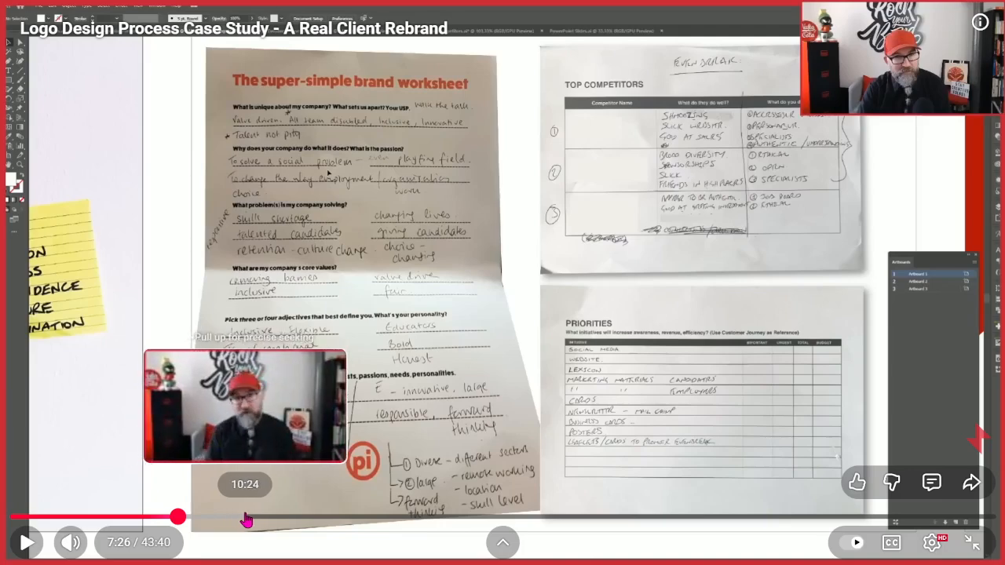
Jump ahead to about 12:13 in the case study and pause at 12:15 to examine the Evenbreak logo sketches
left_click(288, 520)
left_click(327, 342)
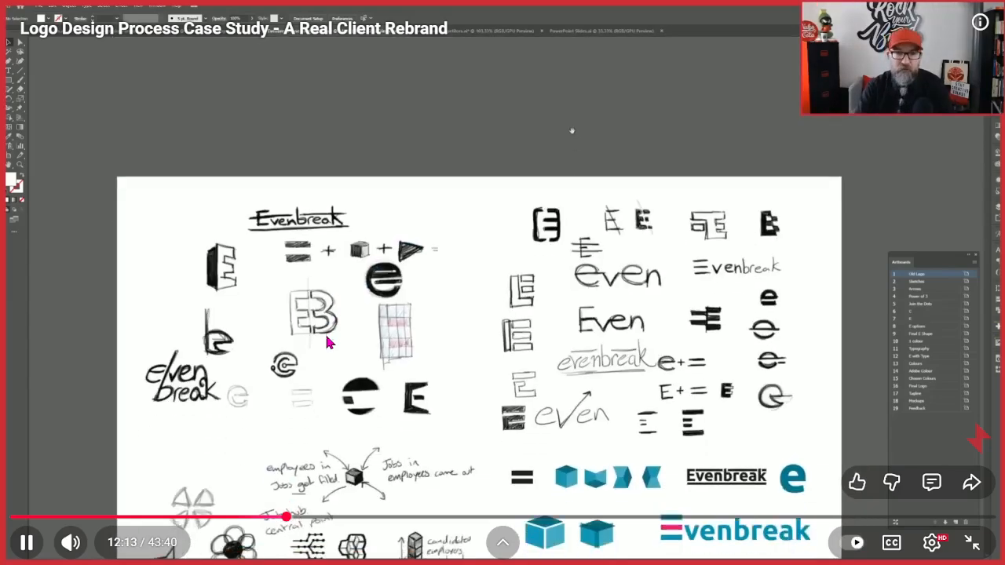
left_click(320, 342)
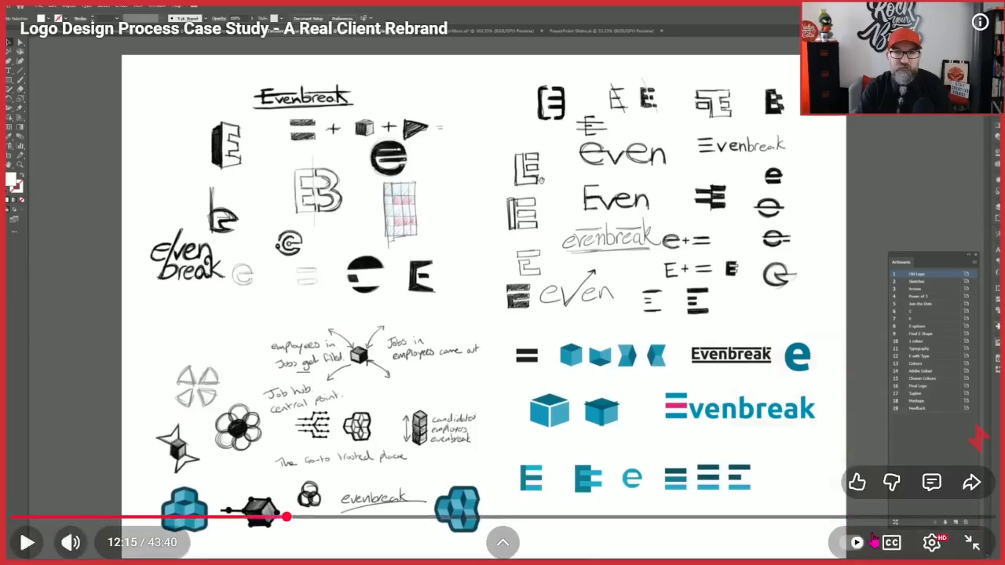
Leave full screen to glance over the video's page and return to full screen
left_click(970, 543)
scroll(130, 345, "down", 3)
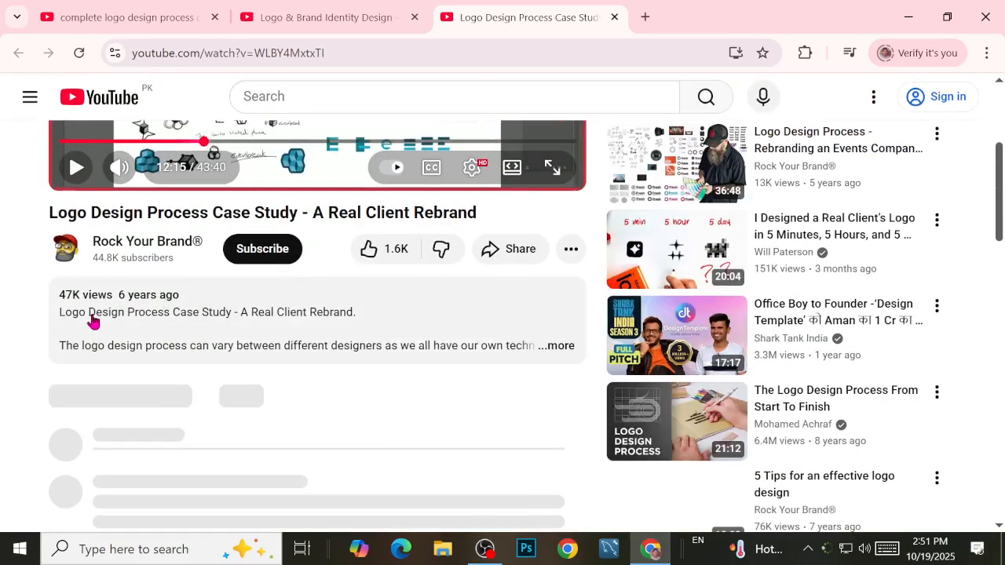
scroll(128, 260, "up", 3)
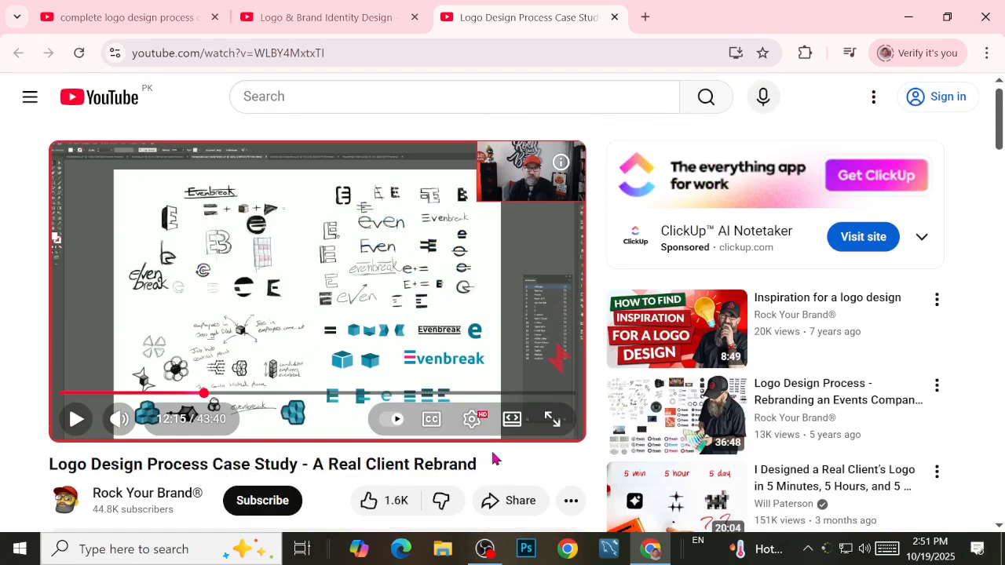
left_click(557, 424)
Resume the case study with captions turned on and pause at 12:29 on the logo sketches
left_click(551, 247)
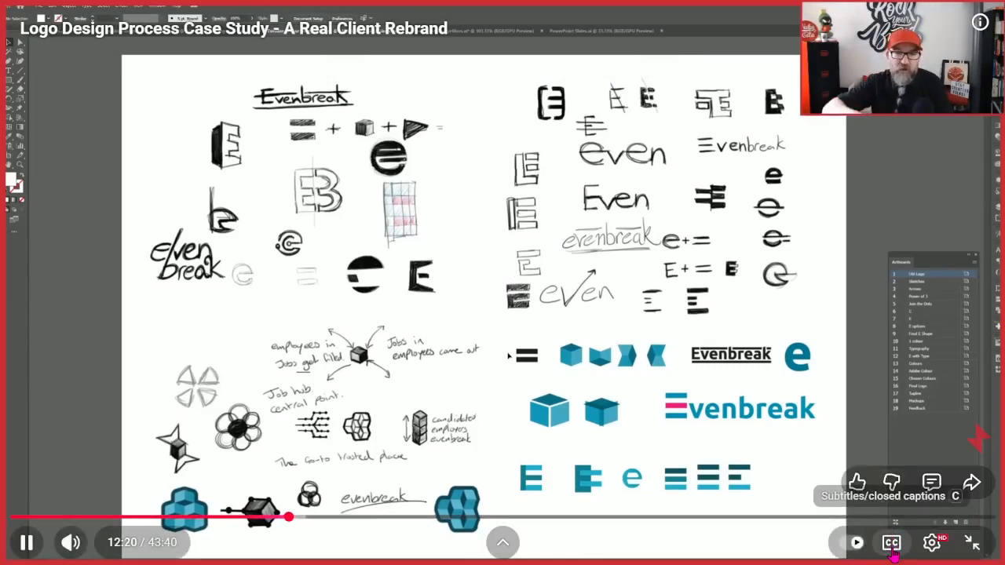
key("c")
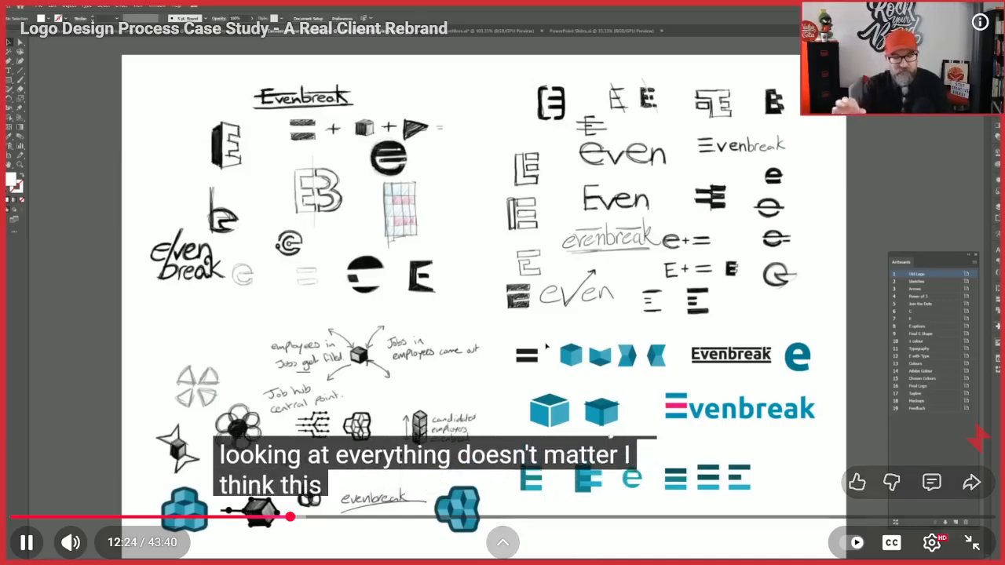
left_click(672, 340)
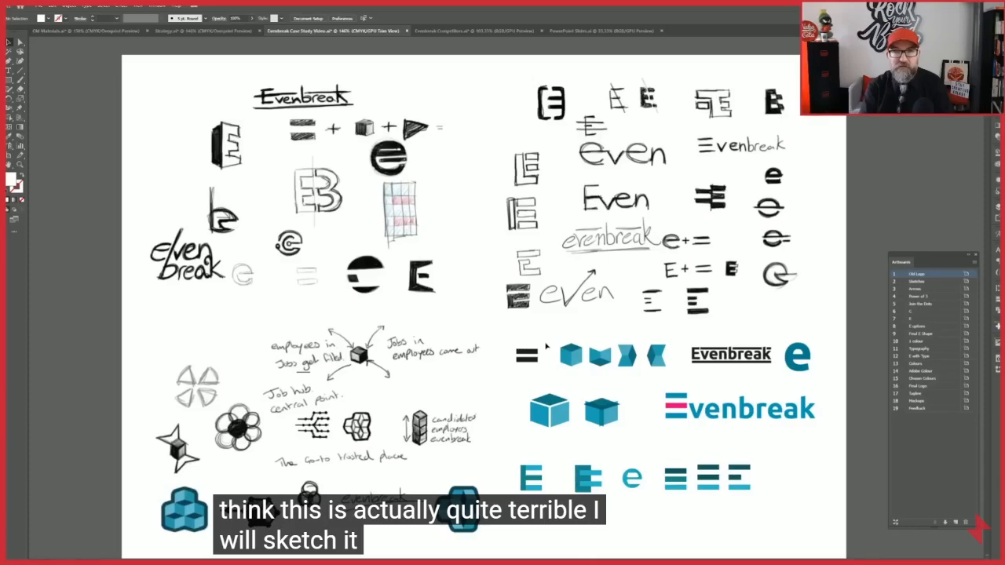
left_click(675, 294)
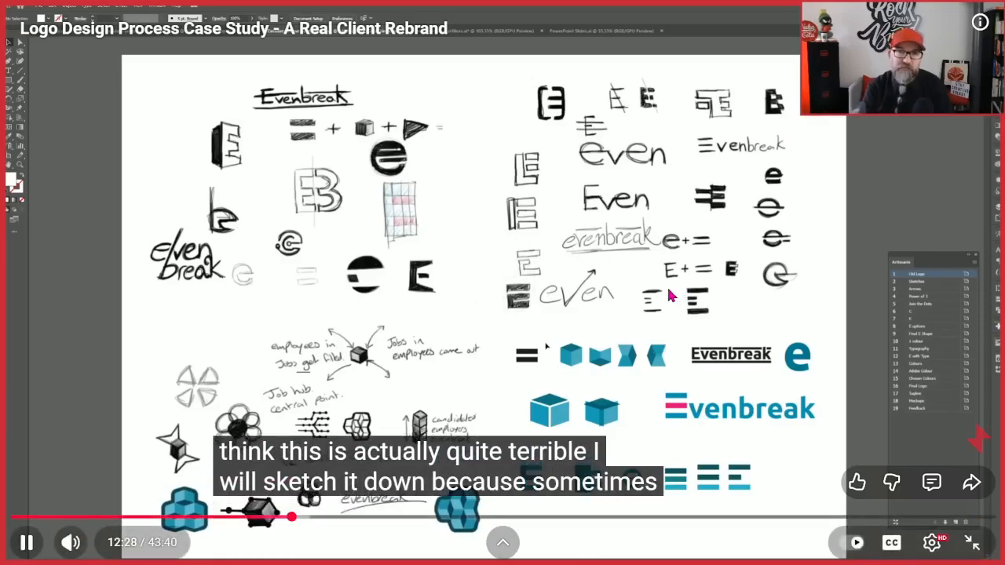
left_click(424, 365)
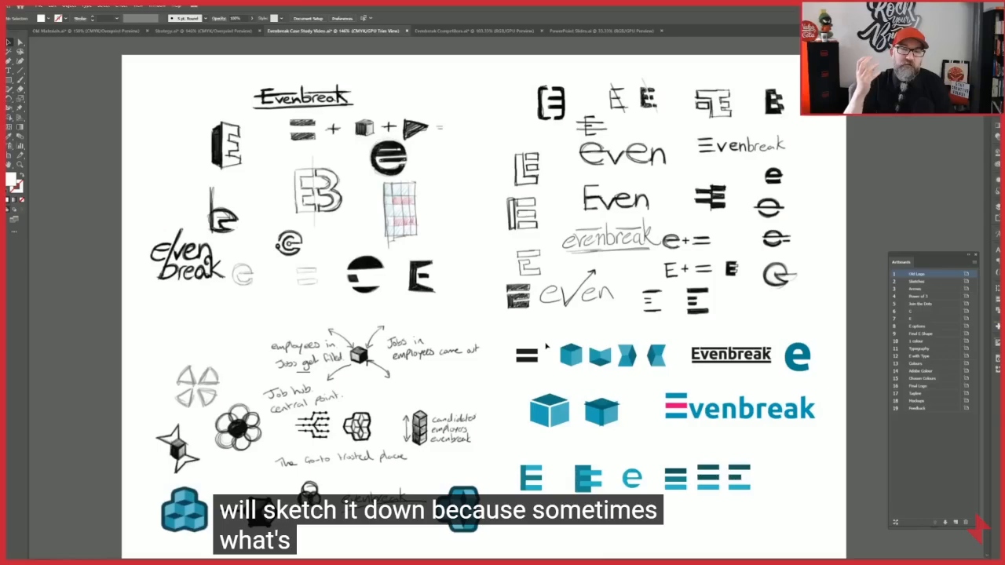
key("space")
mouse_move(358, 338)
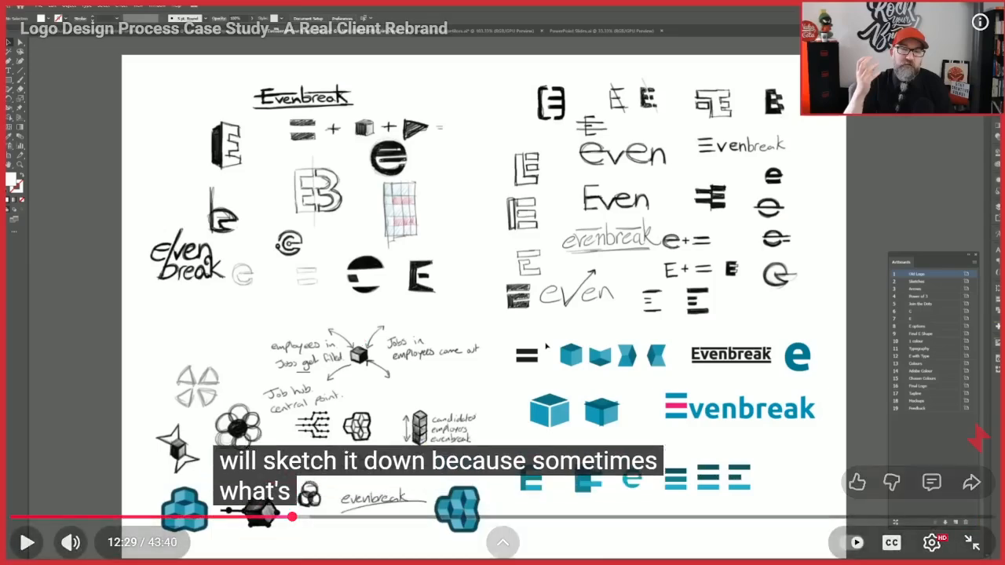
Resume the case study and skip forward past the Evenbreak colour and logo variations to about 13:55
left_click(496, 197)
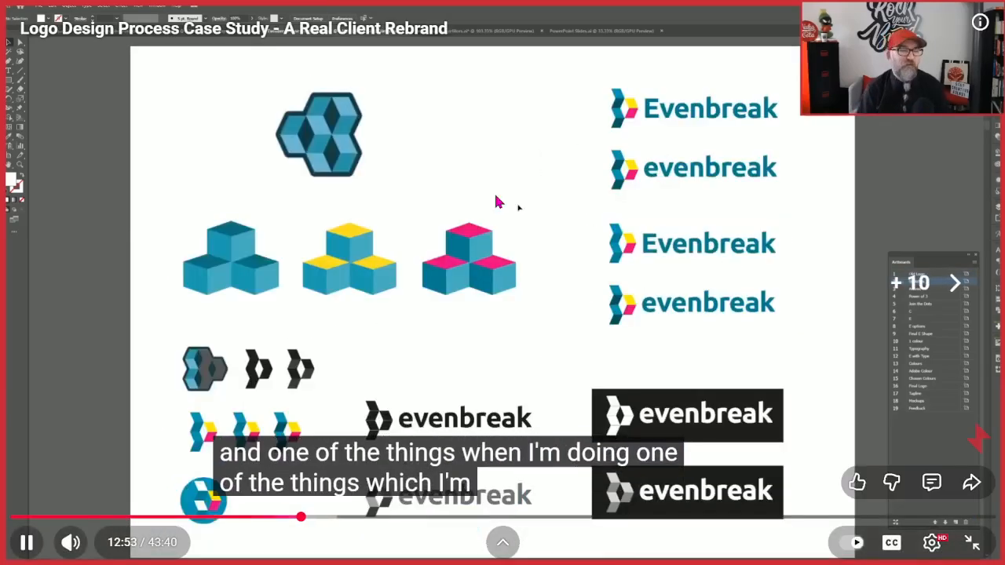
key("Right")
key("Right")
key("Right")
key("Right")
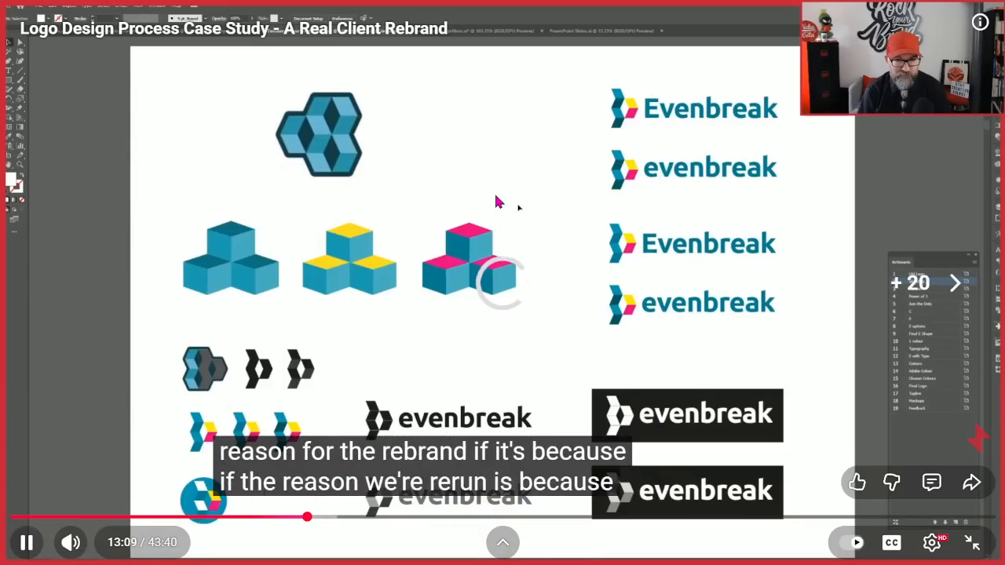
key("Right")
key("Right")
key("Right")
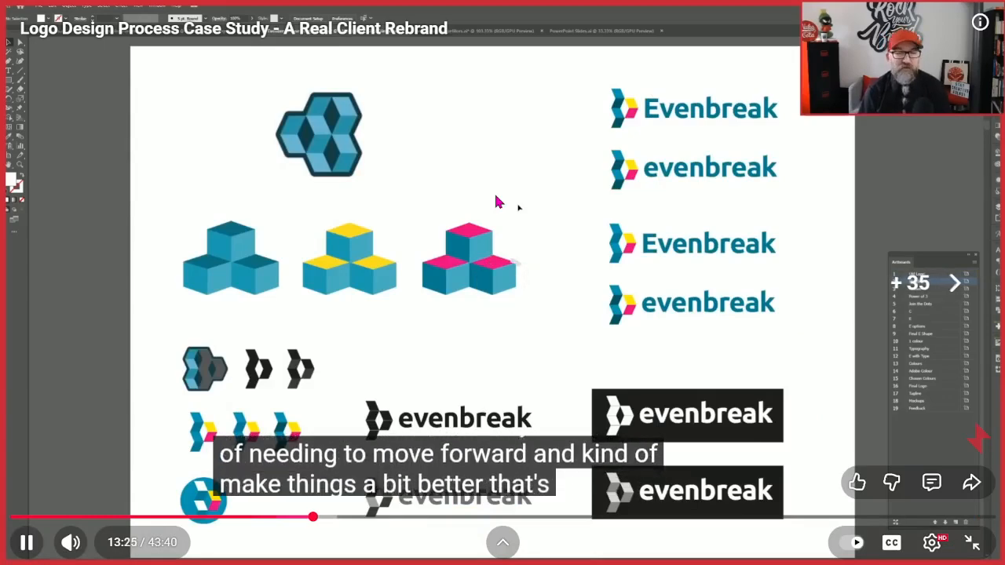
key("Right")
key("Right")
key("Right")
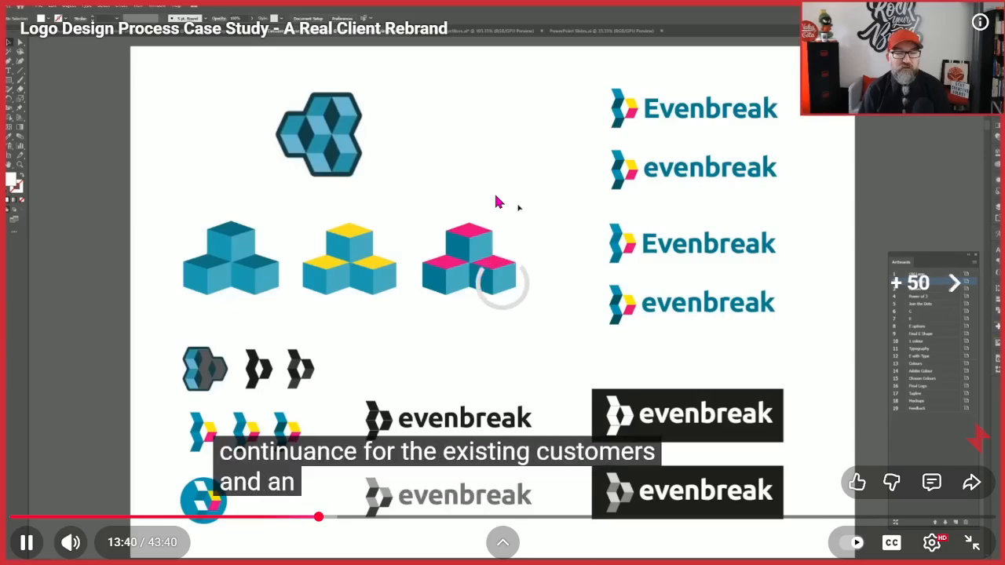
key("Right")
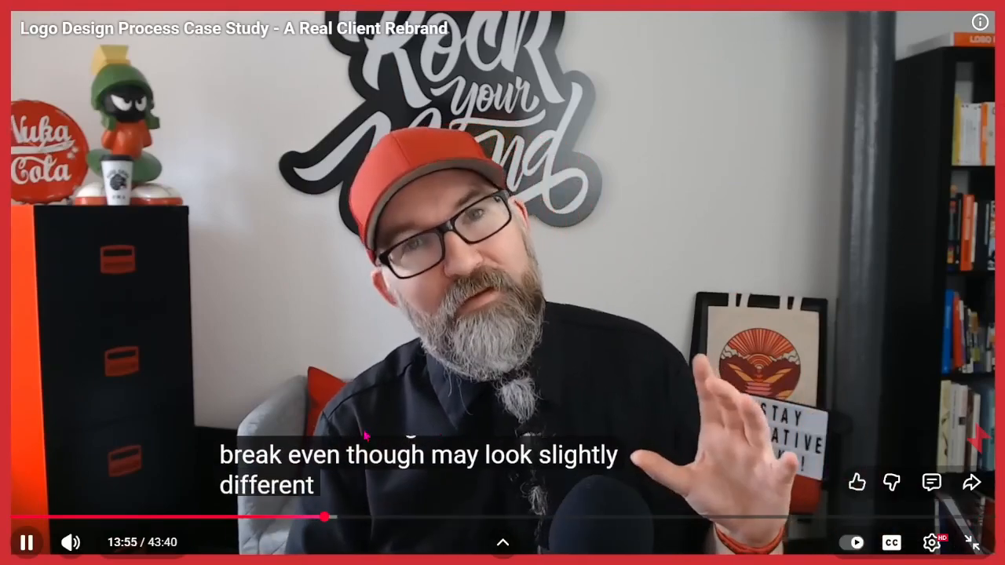
Exit full screen and pause the case study video
left_click(970, 541)
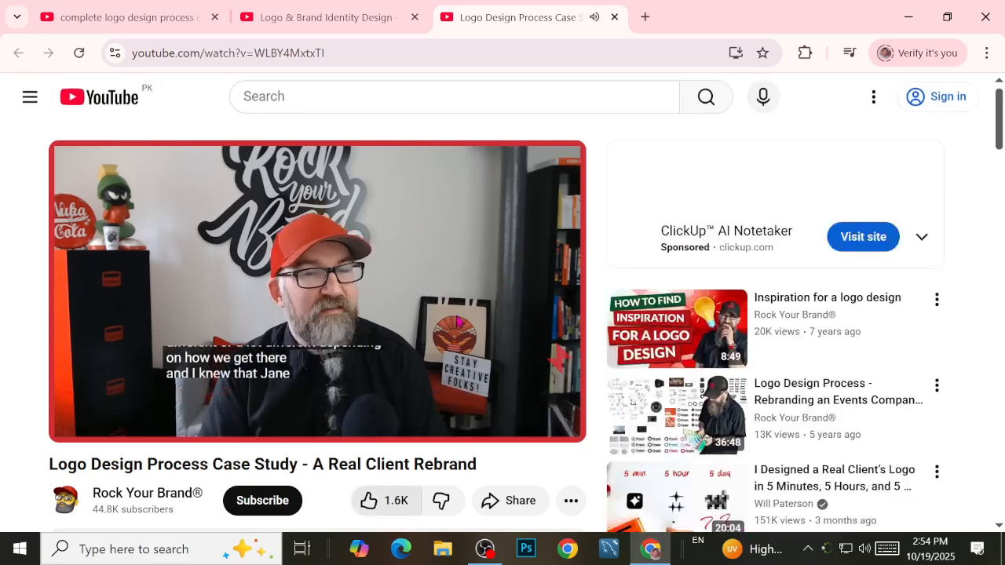
left_click(386, 291)
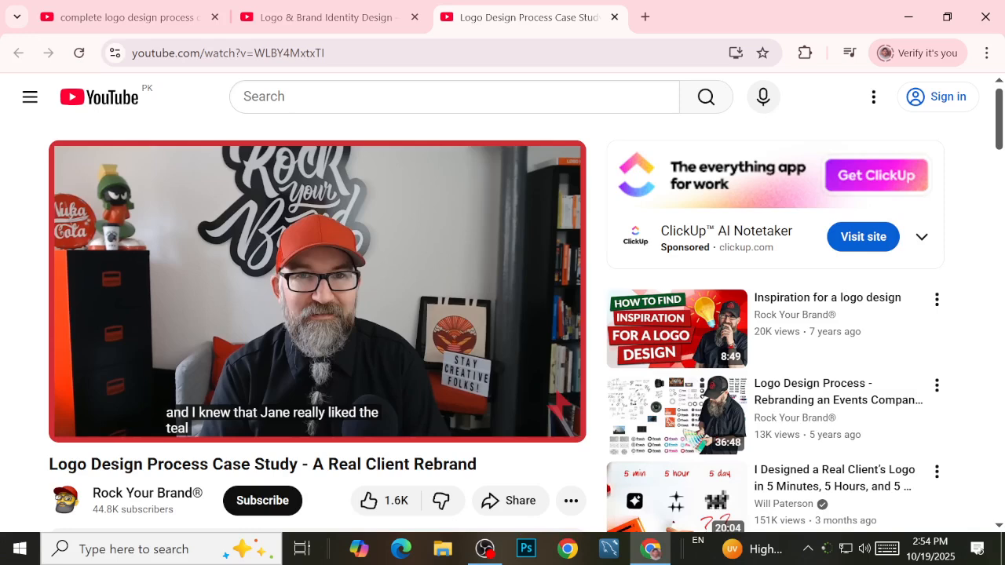
mouse_move(375, 285)
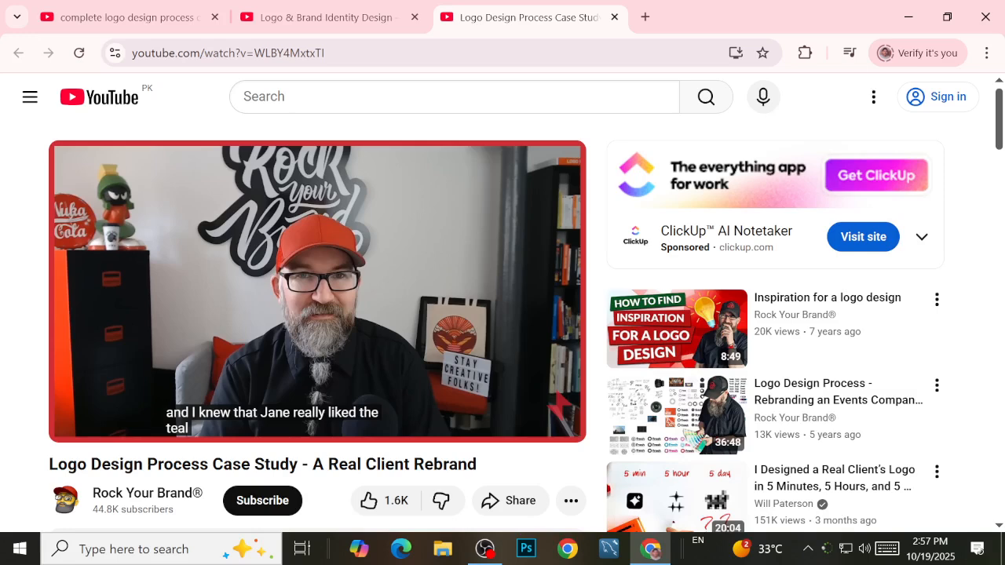
Search Google for "electronic items" in a new tab, decline the precise location and show the image results
left_click(645, 16)
type("electr")
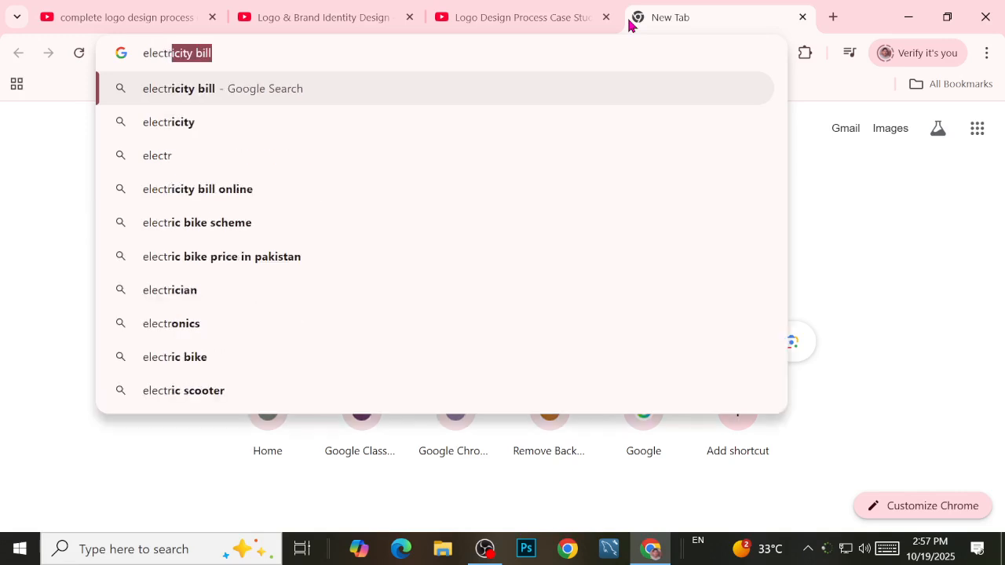
type("onic")
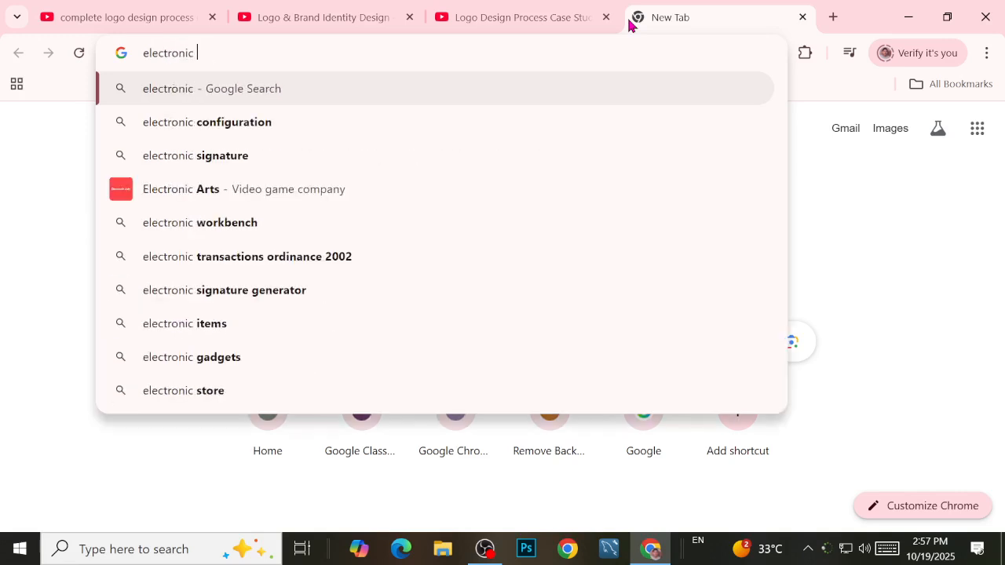
type(" items")
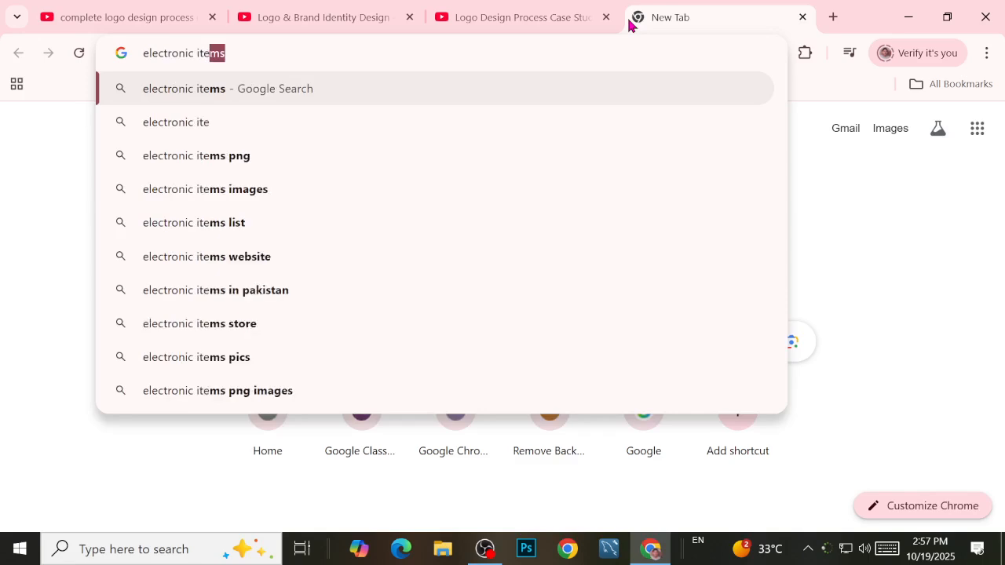
key("Return")
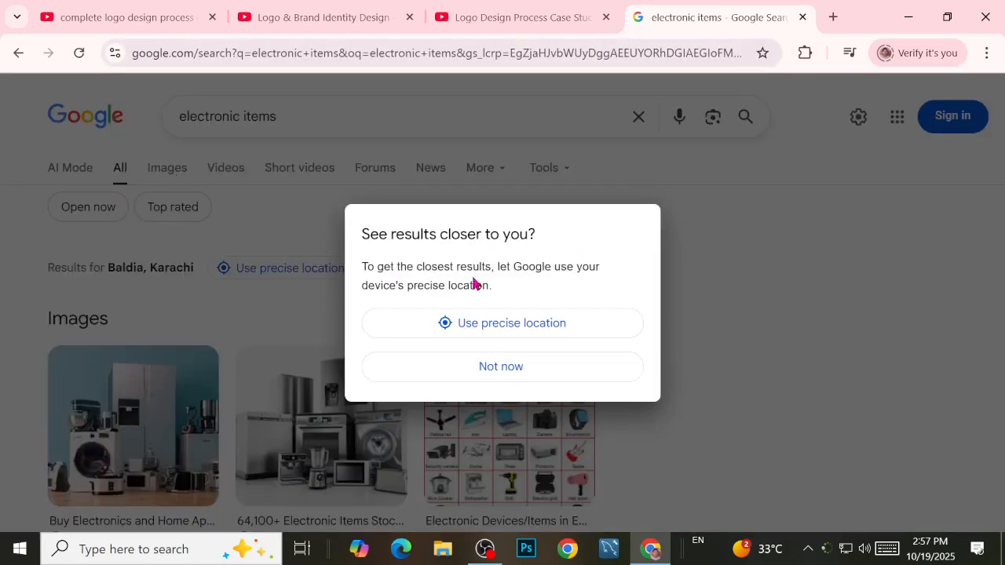
left_click(511, 373)
left_click(180, 174)
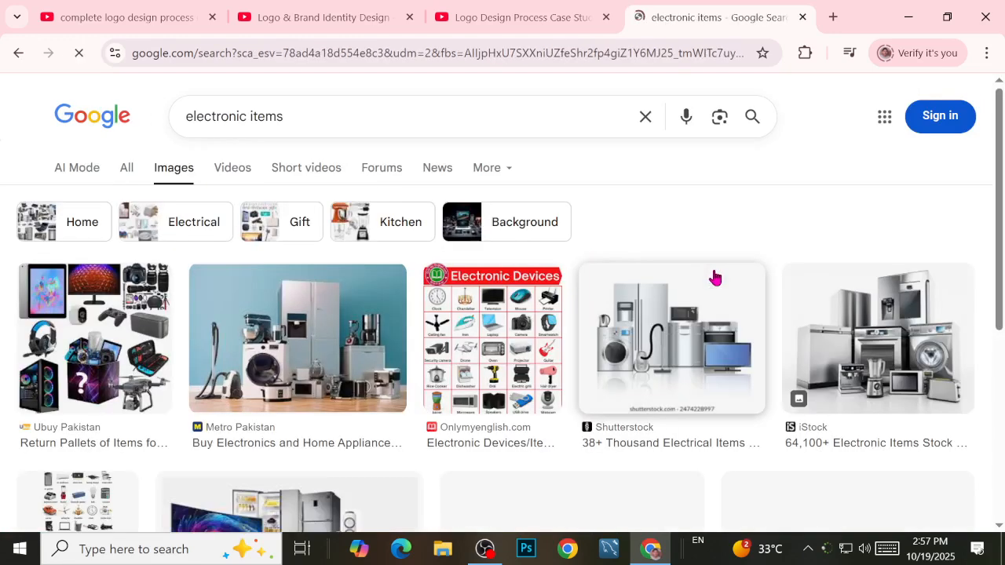
Browse the electronic items images, previewing "100 Most Common Electronic Devices in English", and look through further appliance and gadget pictures
scroll(644, 285, "down", 3)
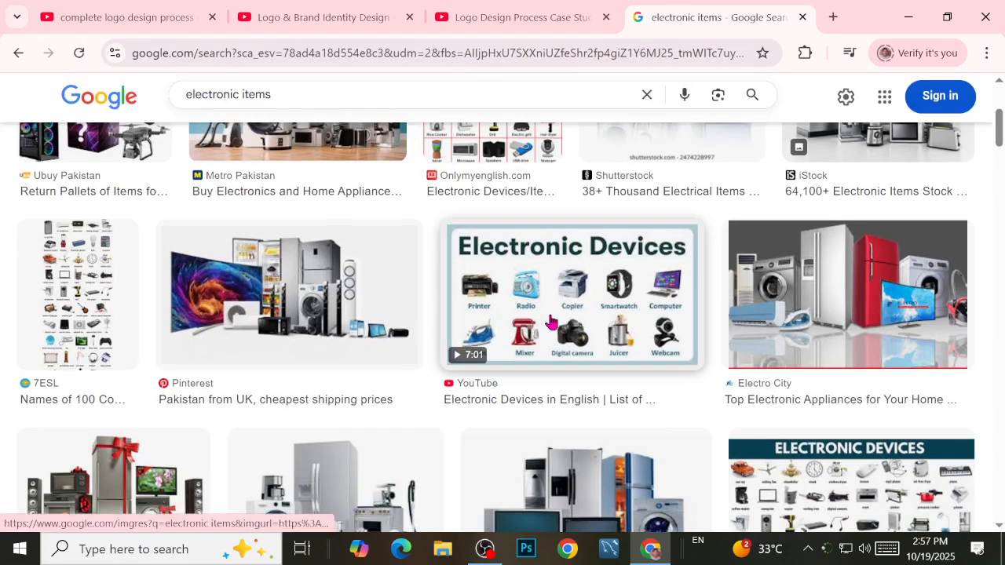
scroll(348, 341, "up", 3)
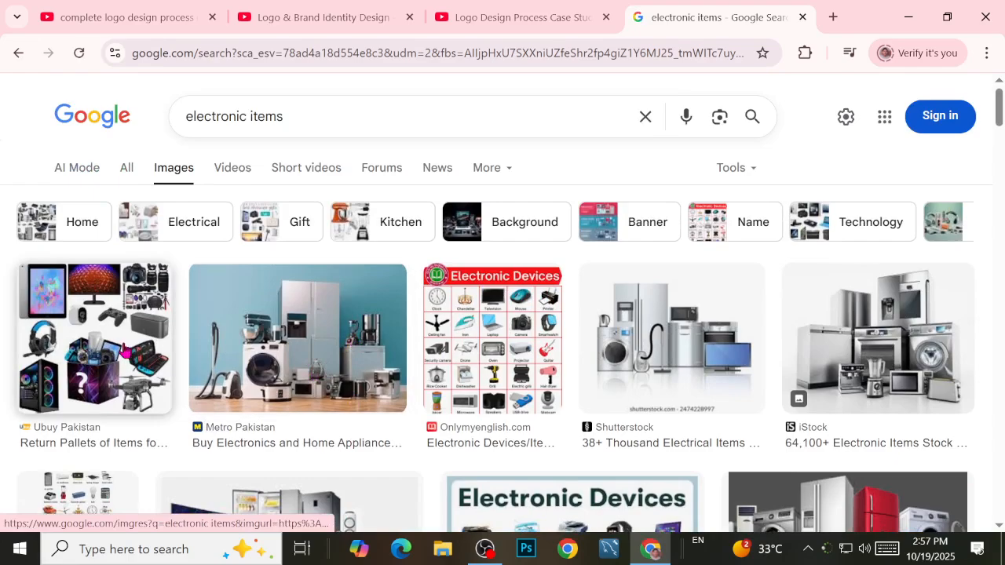
scroll(124, 350, "down", 8)
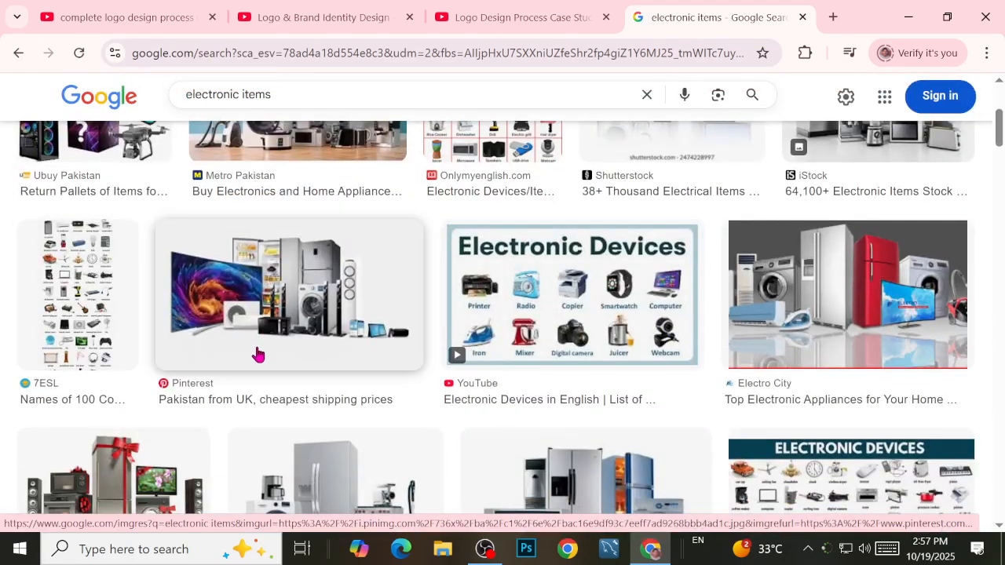
scroll(410, 380, "down", 3)
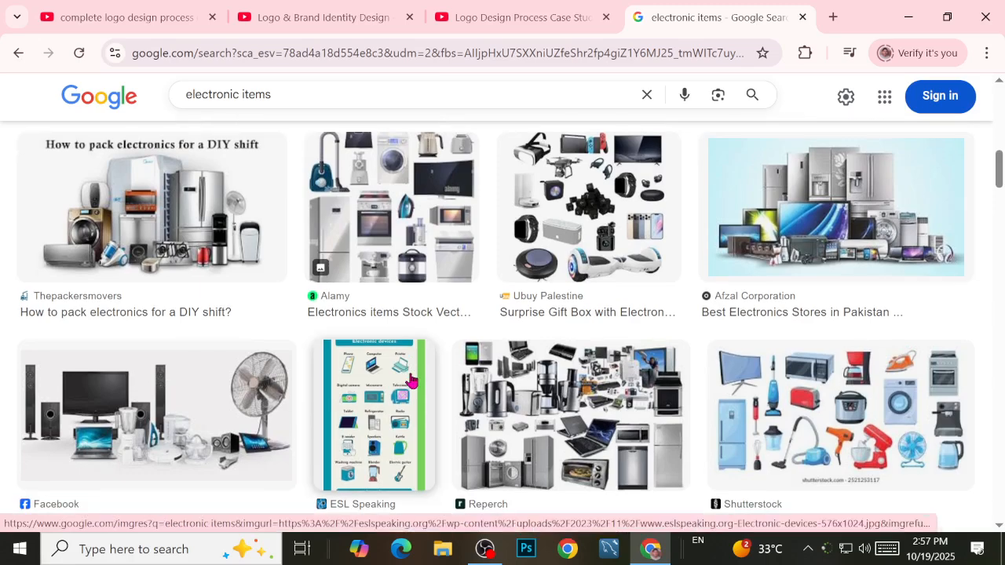
scroll(369, 280, "down", 3)
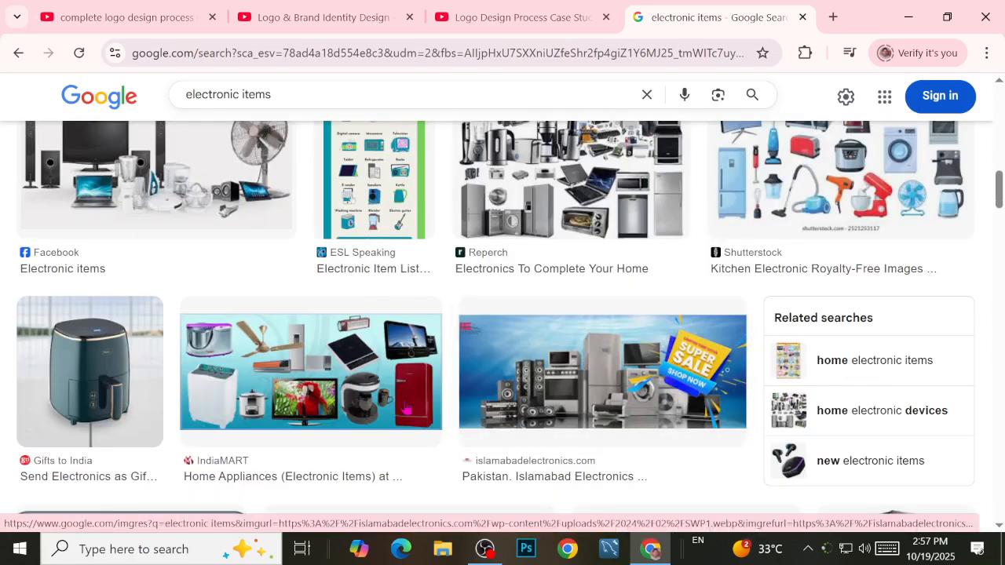
scroll(358, 404, "down", 1)
scroll(358, 405, "down", 3)
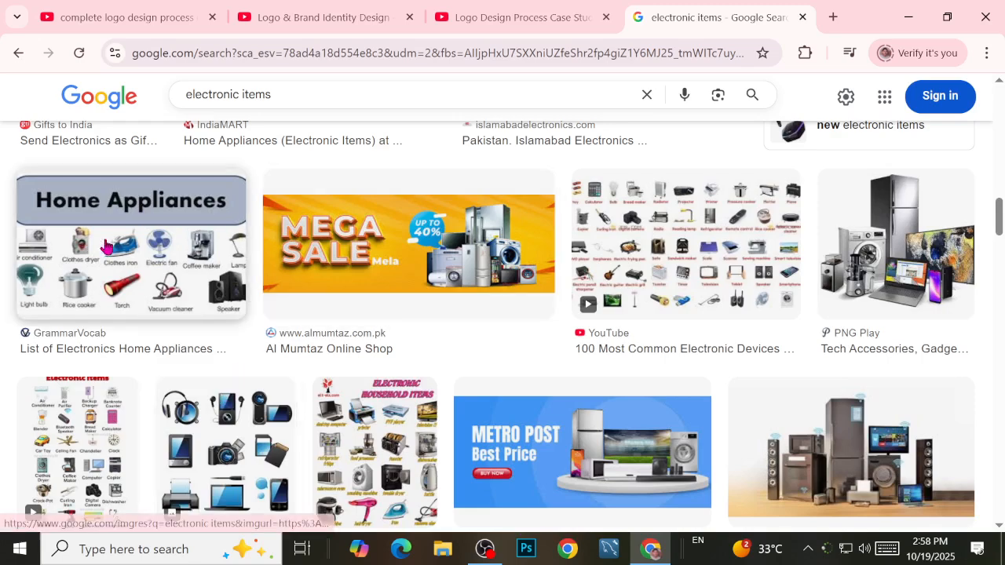
left_click(670, 283)
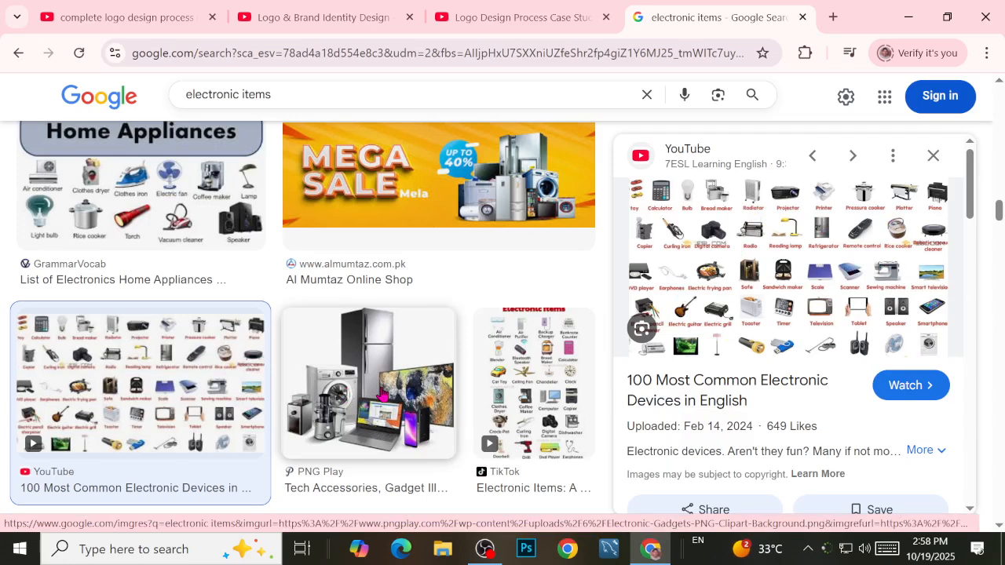
scroll(382, 394, "down", 3)
scroll(382, 392, "down", 2)
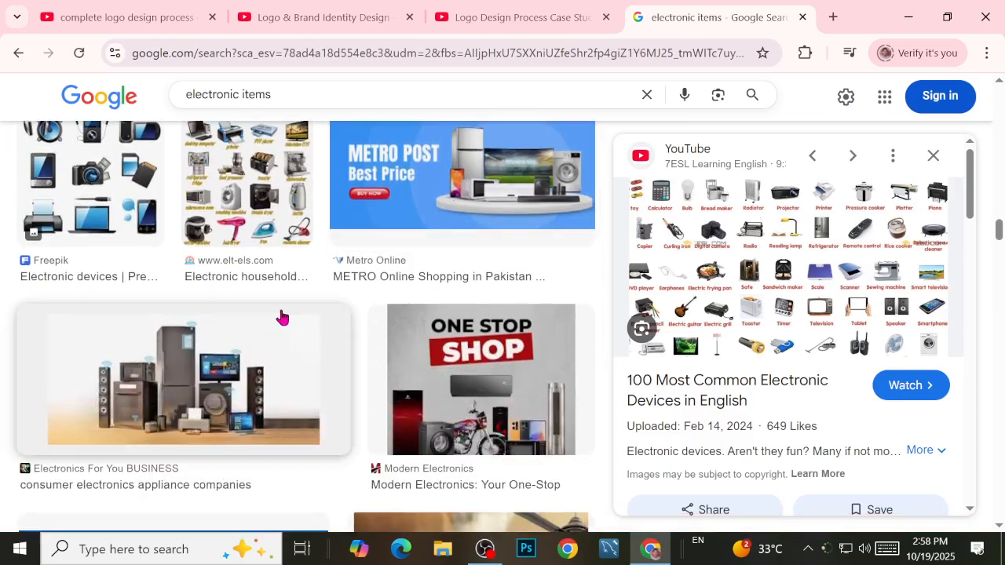
Change the image search from "electronic items" to "electronic inside items" and run it
left_click(298, 94)
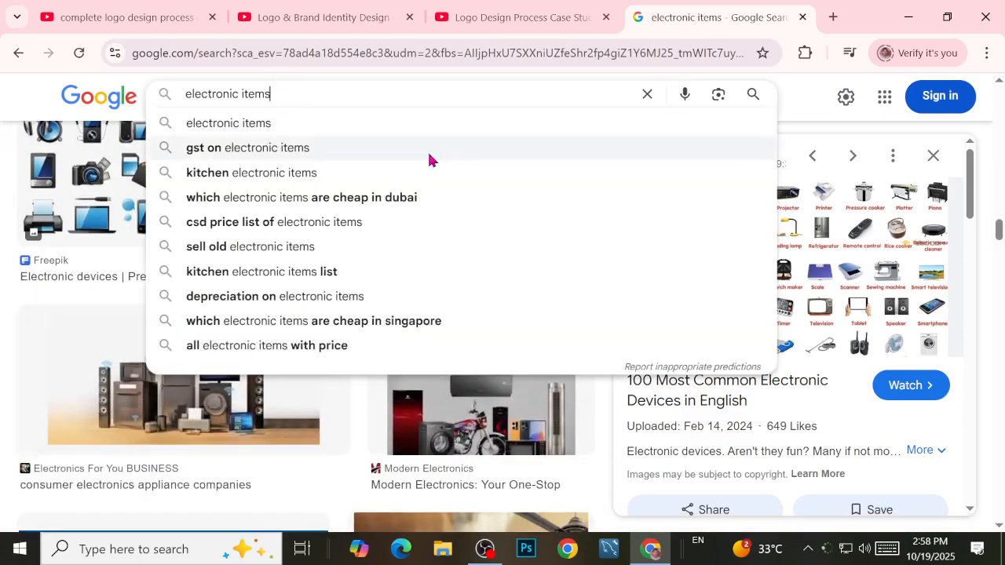
key("Menu")
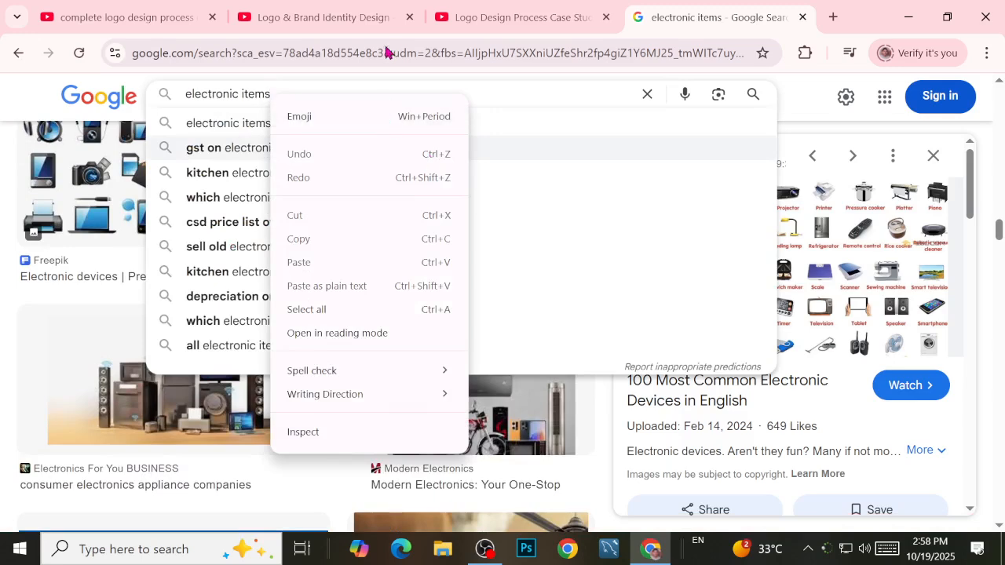
left_click(379, 91)
key("BackSpace")
key("BackSpace")
key("BackSpace")
key("BackSpace")
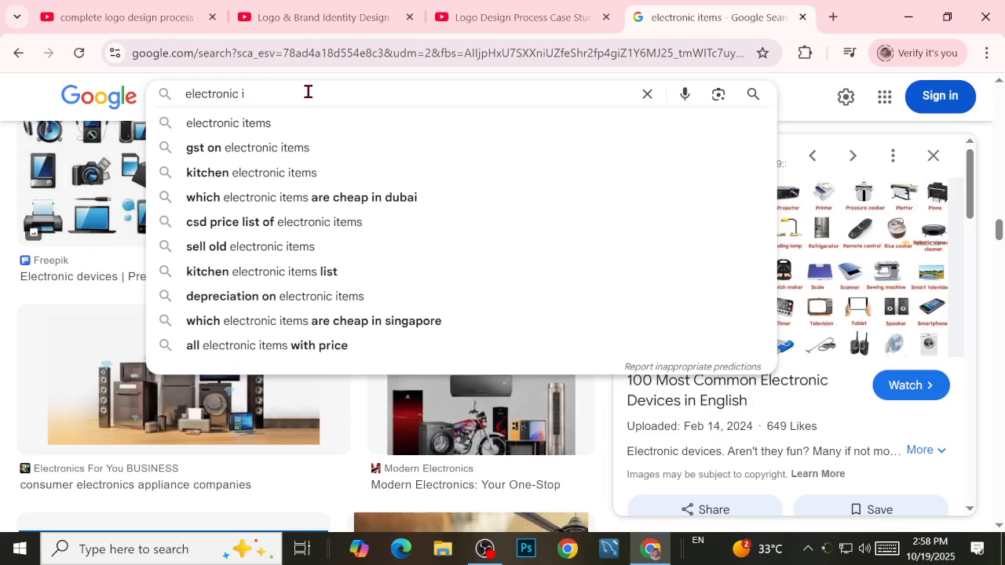
key("BackSpace")
type("inside")
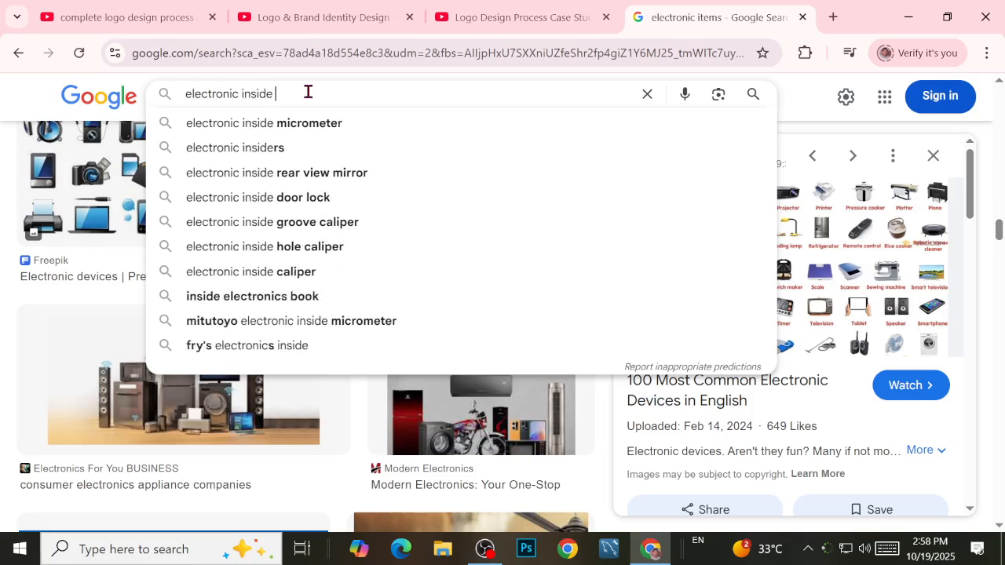
type(" items")
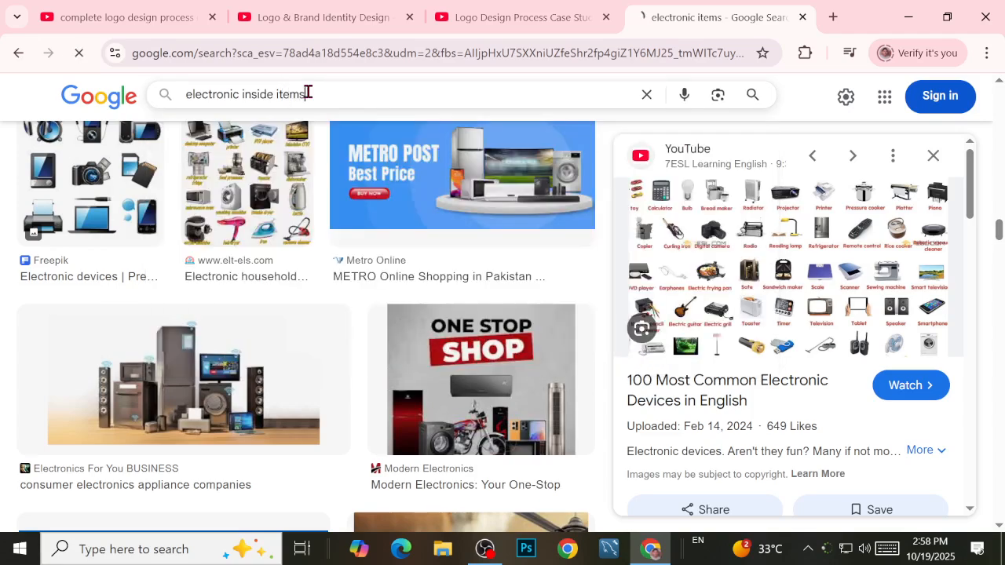
key("Return")
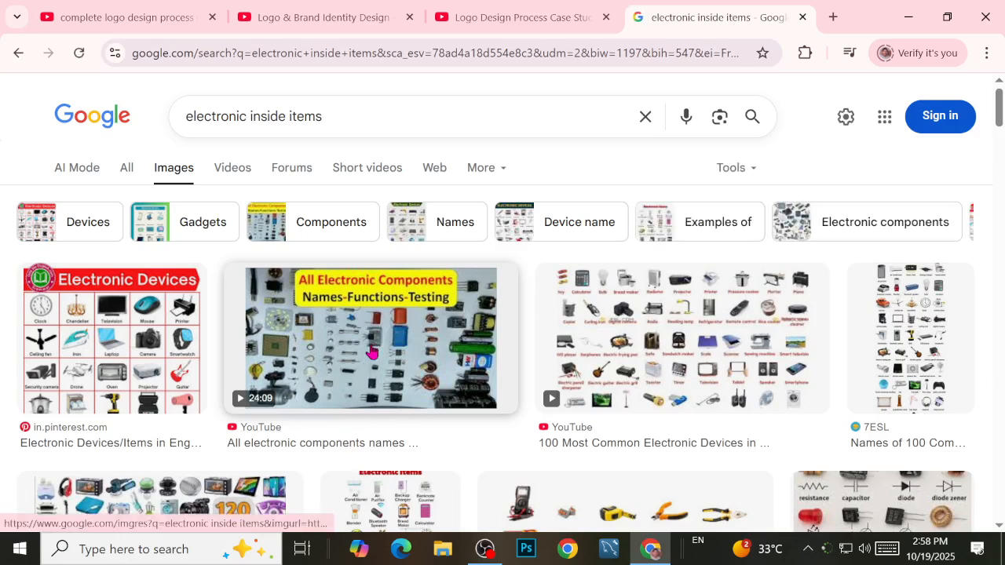
Preview several image results showing electronic components, electronic devices, electrical tools and electronics vocabulary
left_click(372, 351)
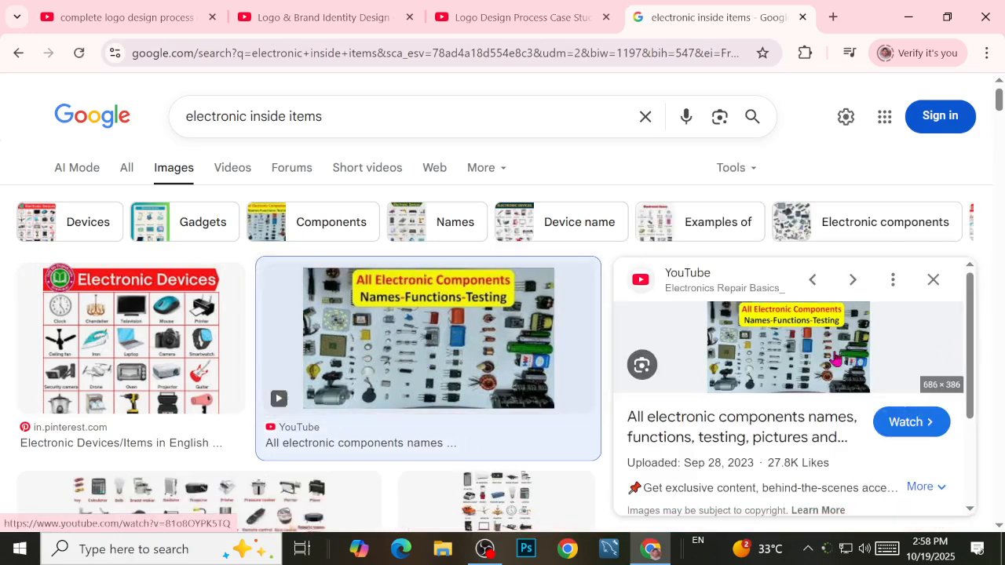
scroll(471, 345, "down", 3)
left_click(280, 303)
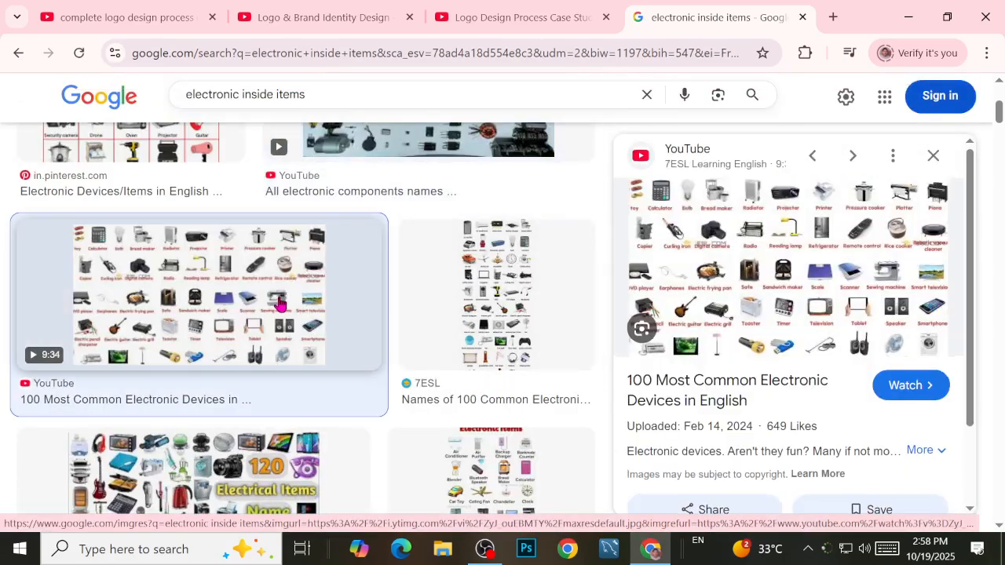
scroll(495, 411, "down", 3)
left_click(506, 295)
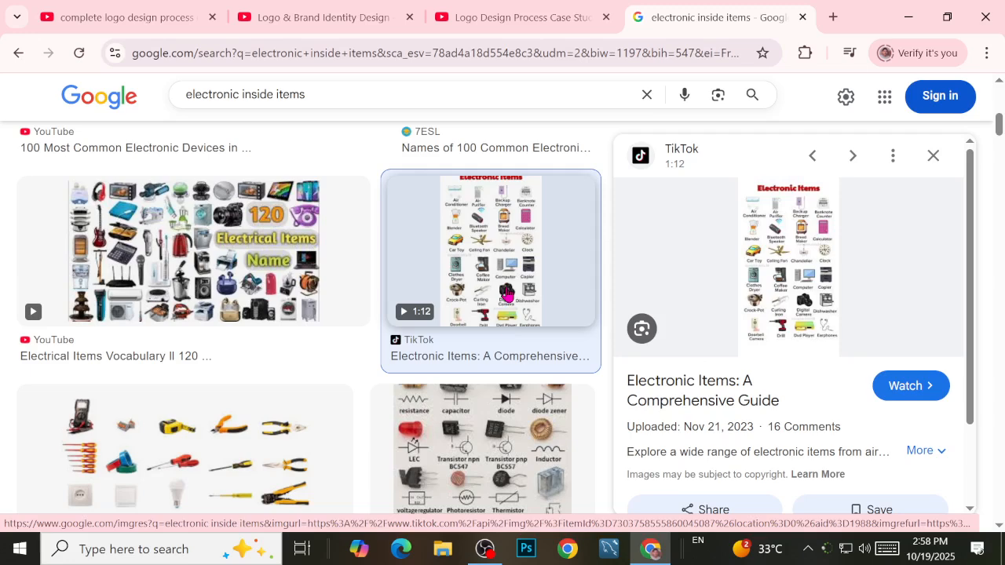
left_click(496, 460)
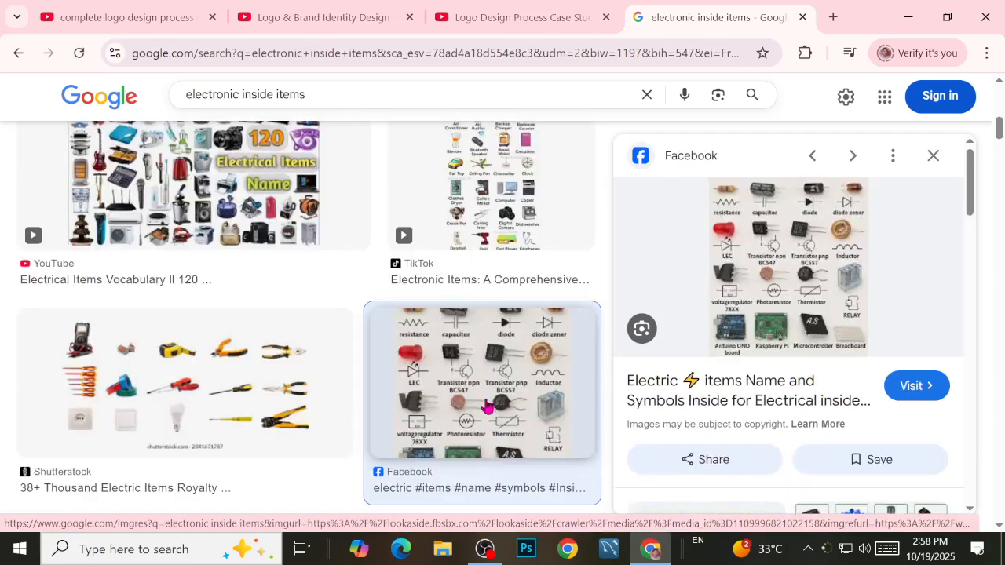
left_click(275, 406)
scroll(446, 410, "down", 4)
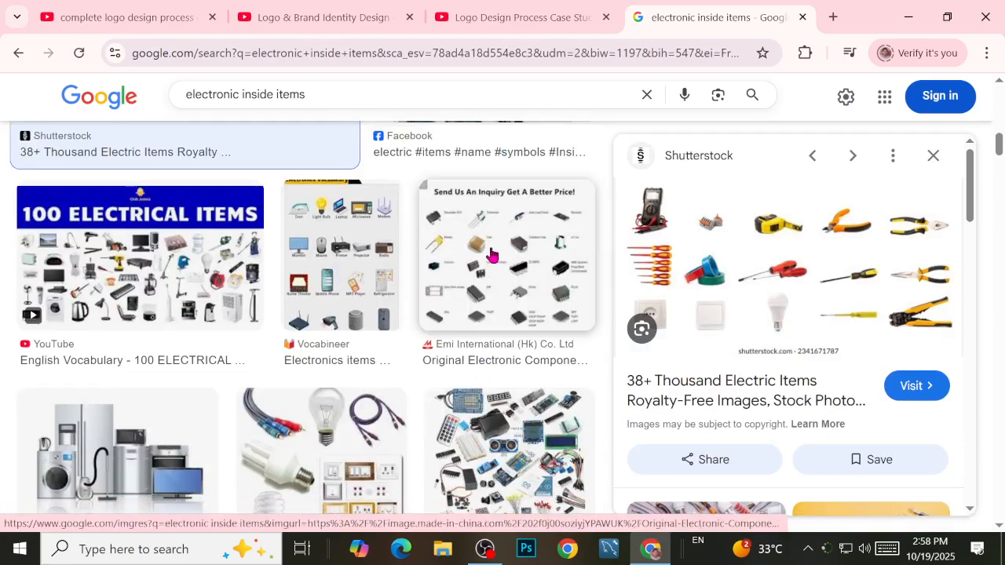
left_click(492, 255)
left_click(385, 316)
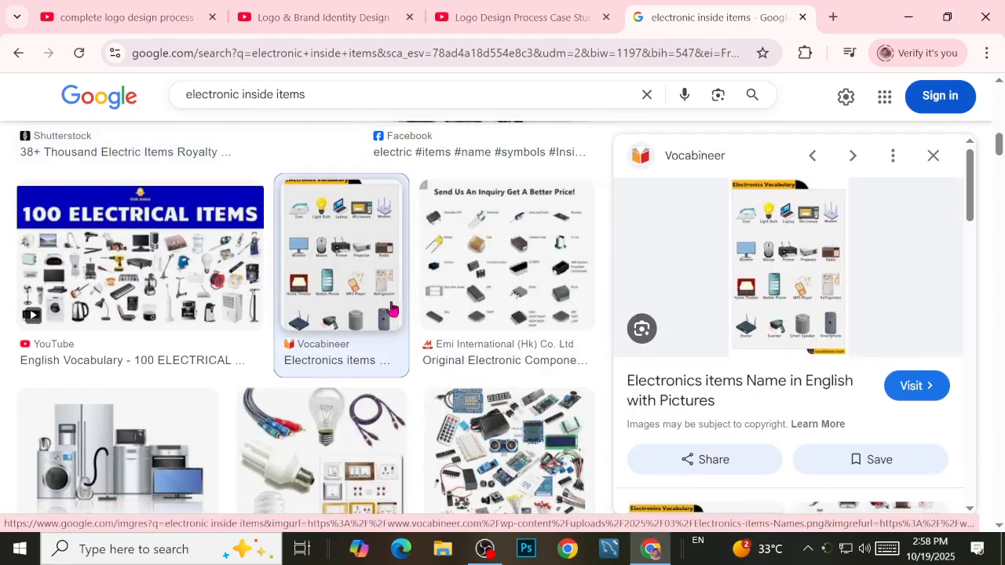
Replace the image search query with "electornic items e commrce brand logos" and run the search
left_click_drag(325, 99, 134, 101)
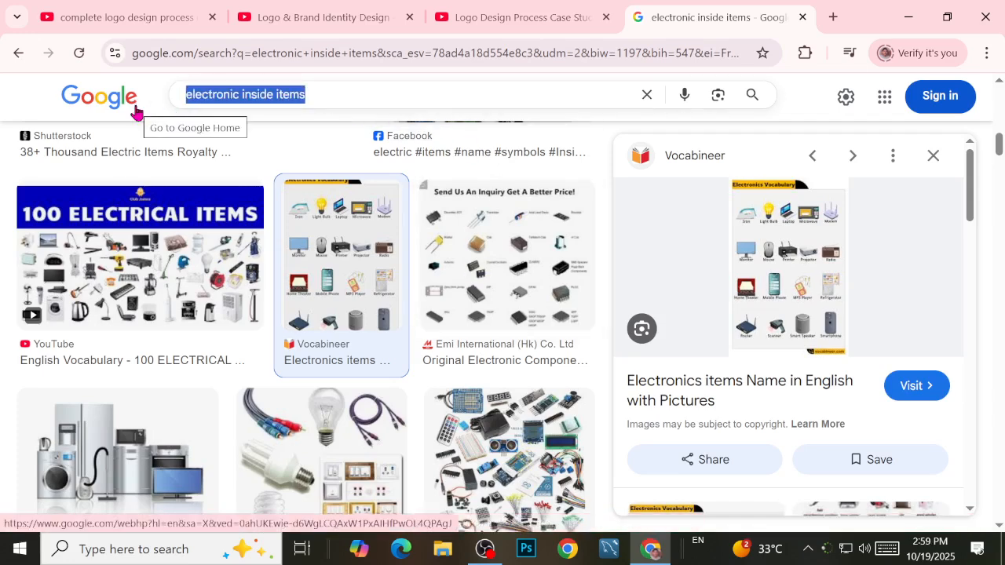
type("ee")
key("BackSpace")
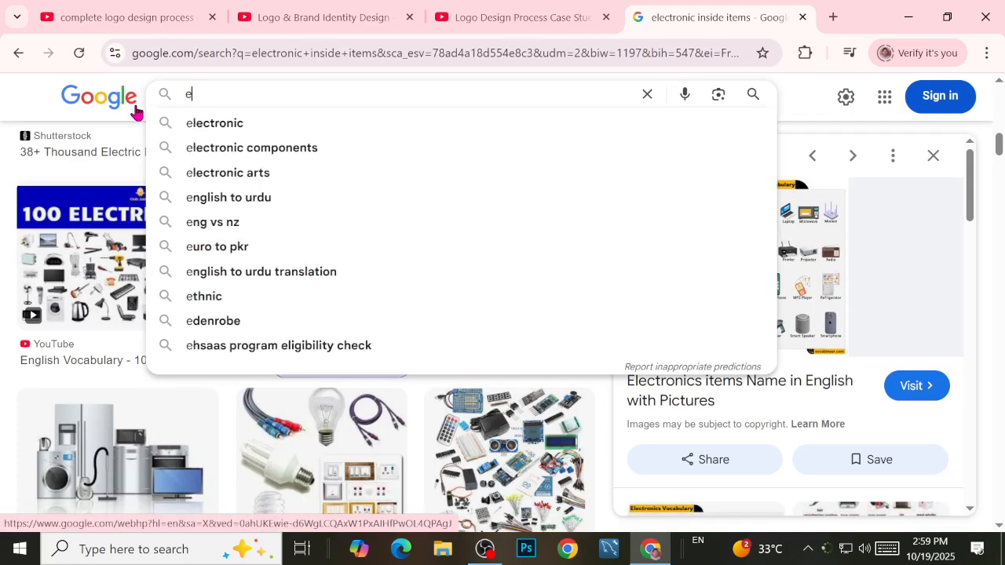
type("lectorni")
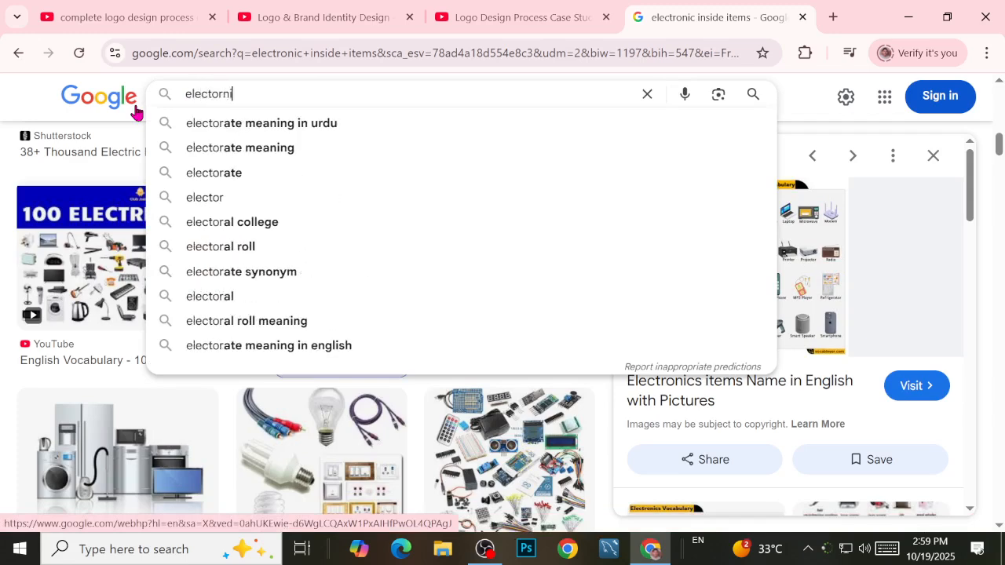
type("c items")
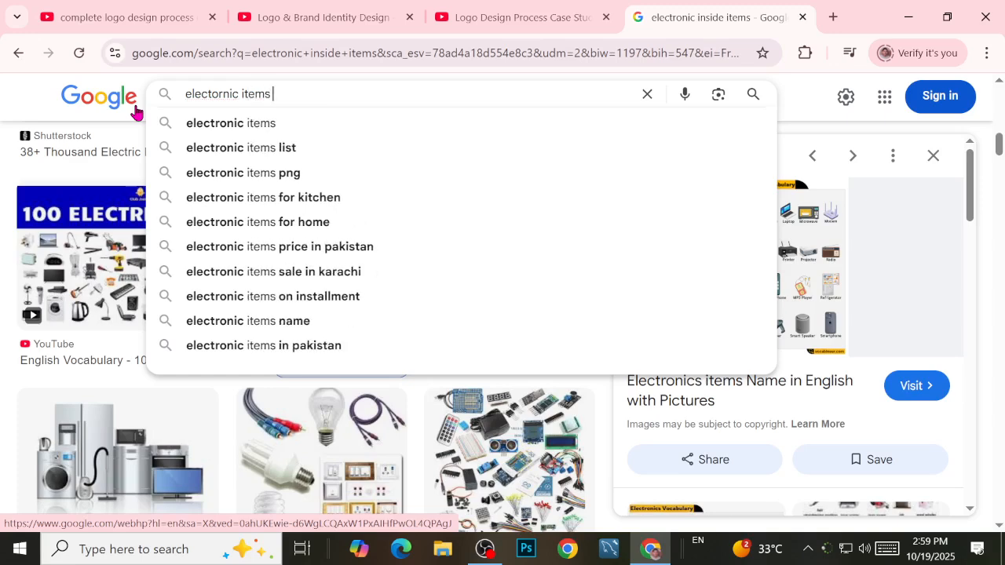
type(" e commrce brand logos")
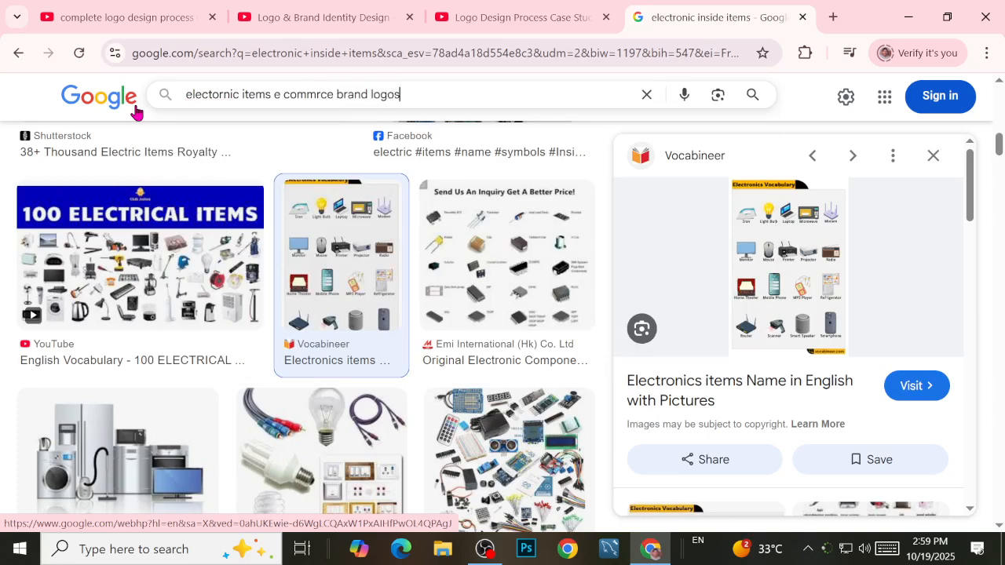
key("Return")
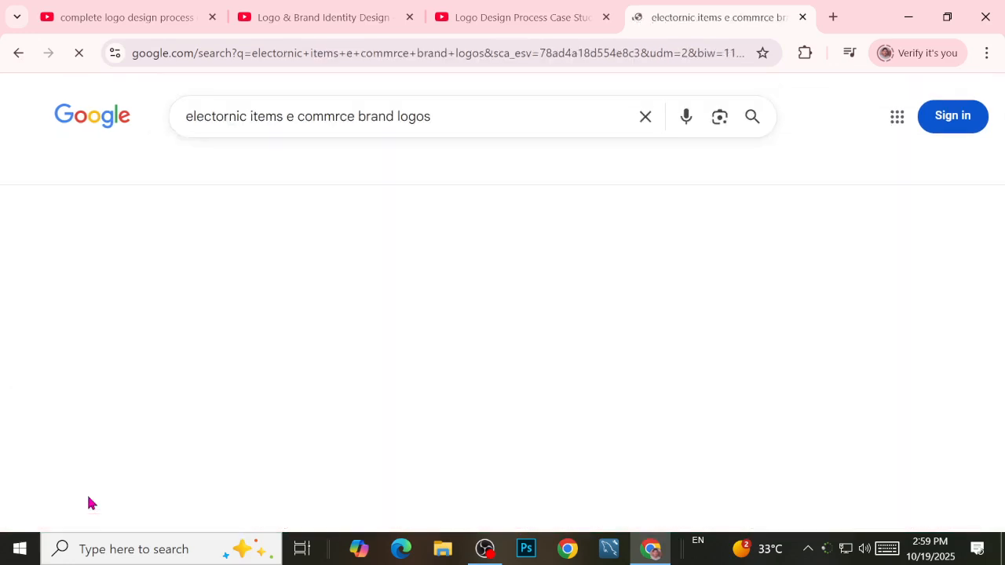
Search Google for "pinterest" in a new tab, open the Pinterest home page and look through it
left_click(832, 17)
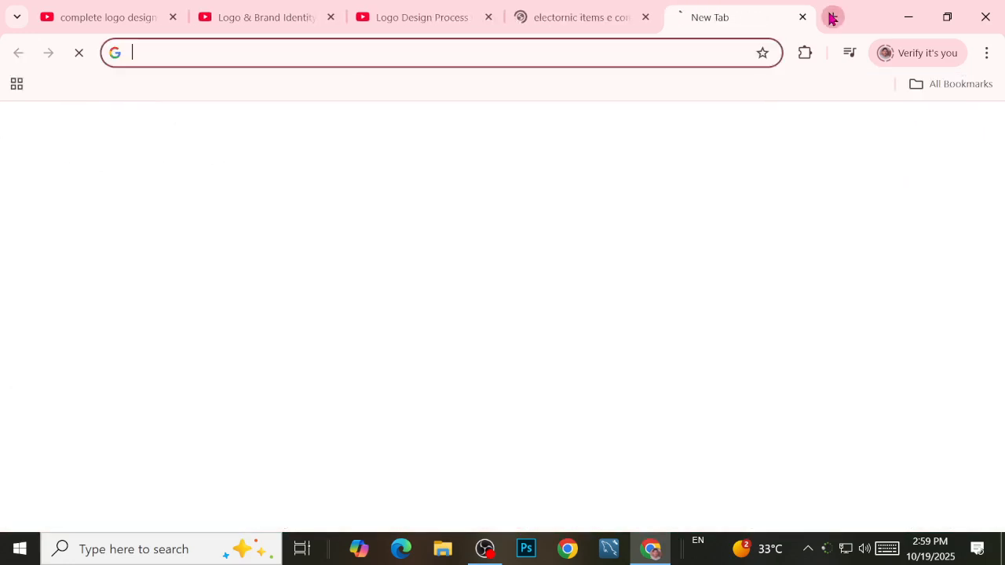
left_click(674, 52)
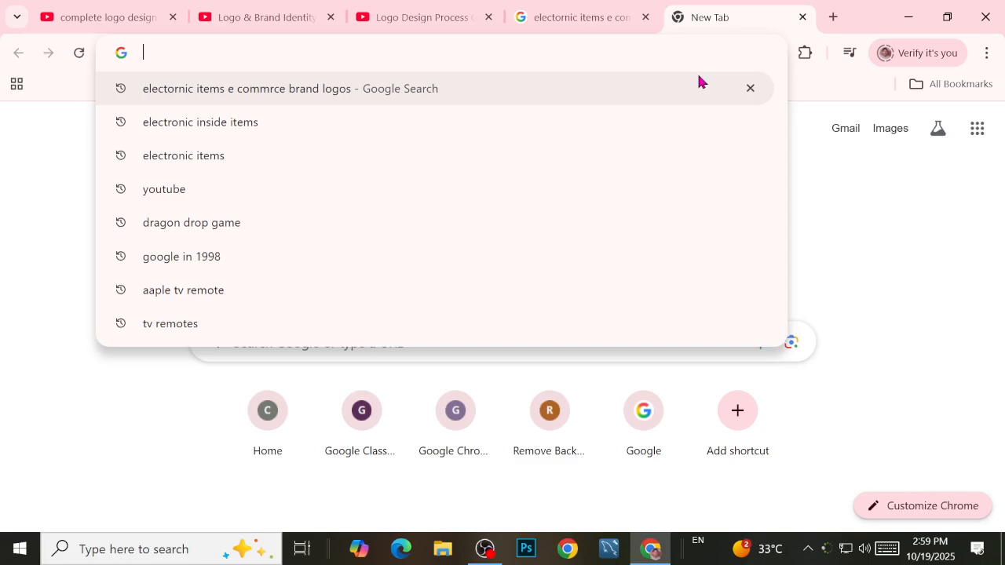
type("pintere")
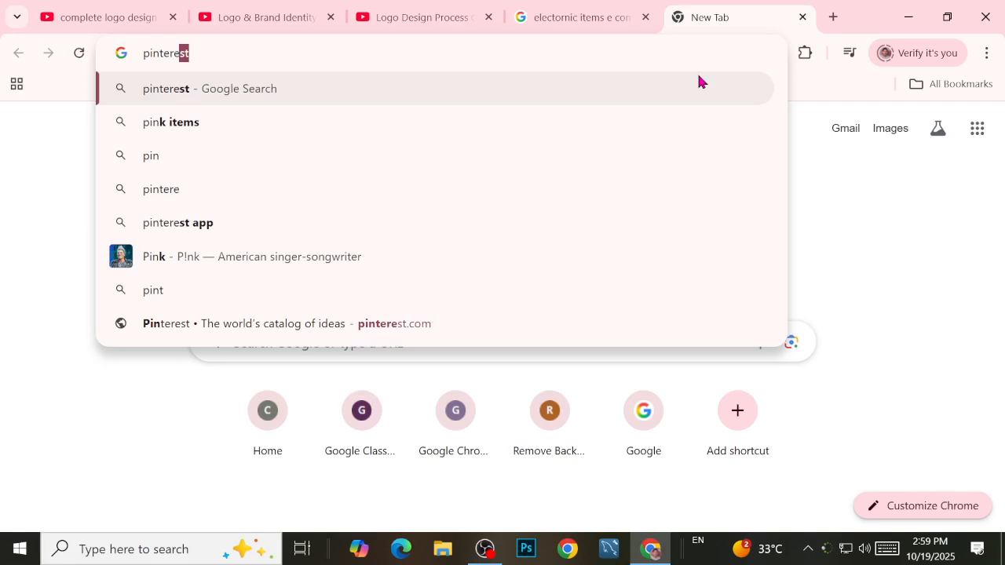
type("st")
key("Return")
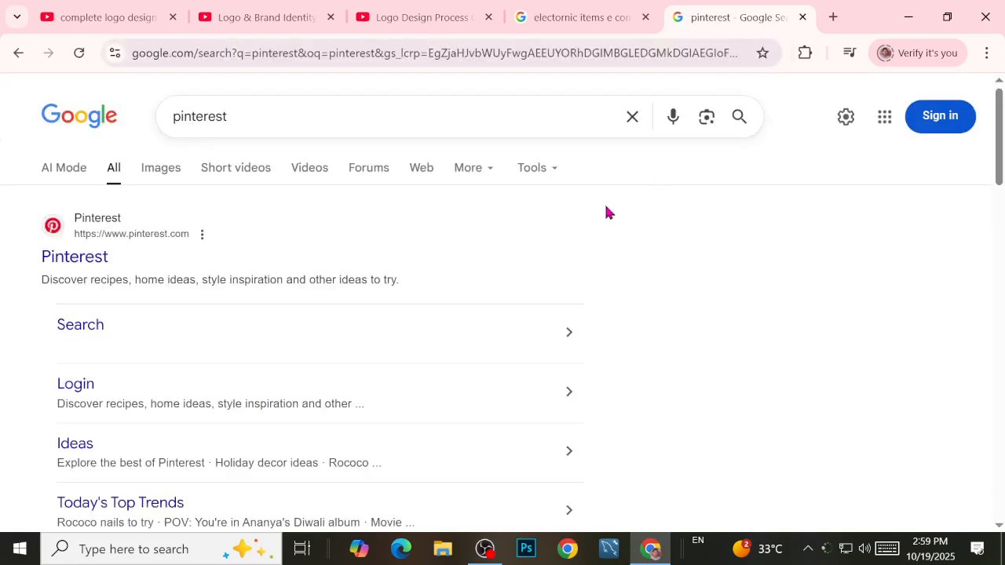
left_click(80, 252)
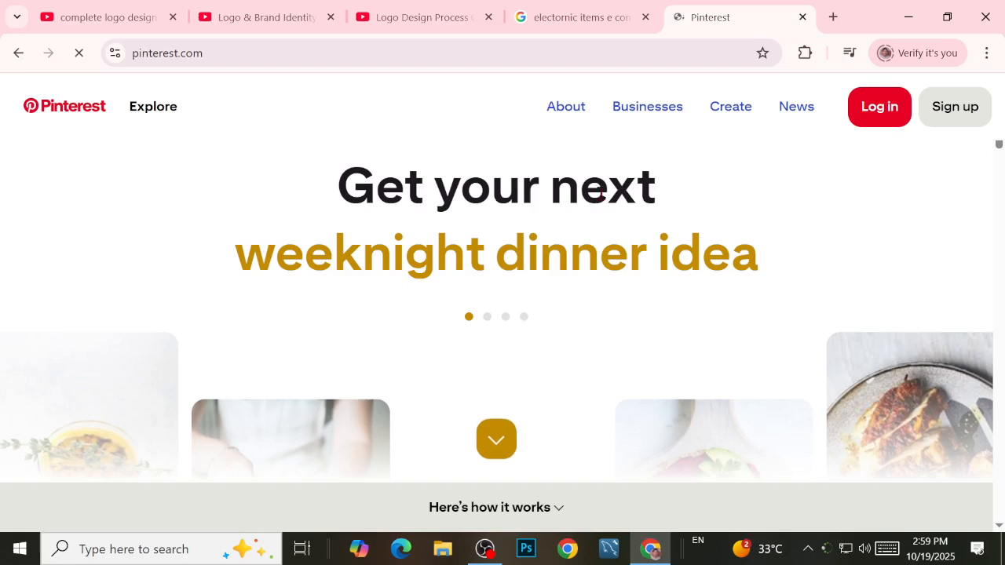
scroll(477, 211, "down", 5)
scroll(477, 209, "down", 4)
scroll(477, 209, "up", 10)
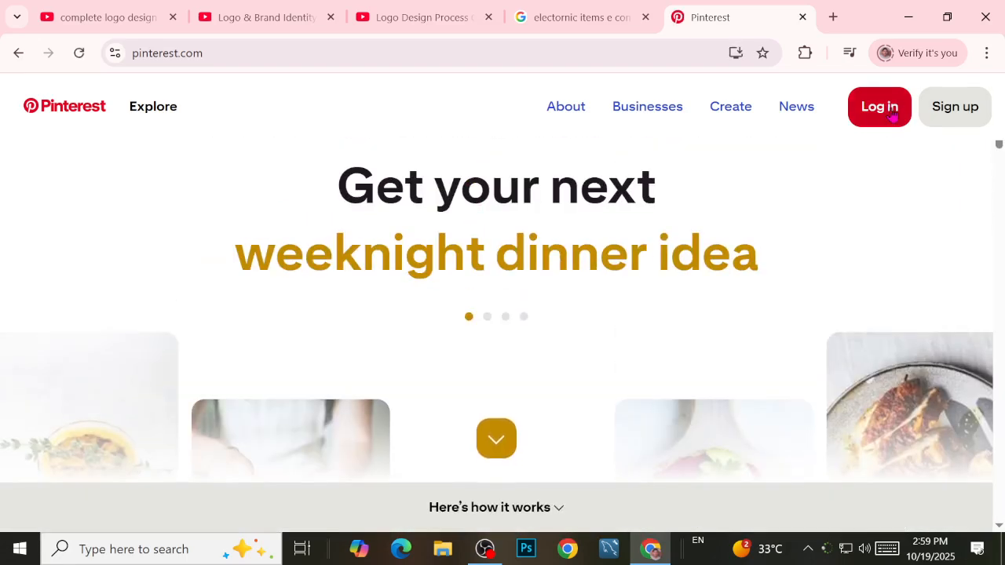
left_click(497, 444)
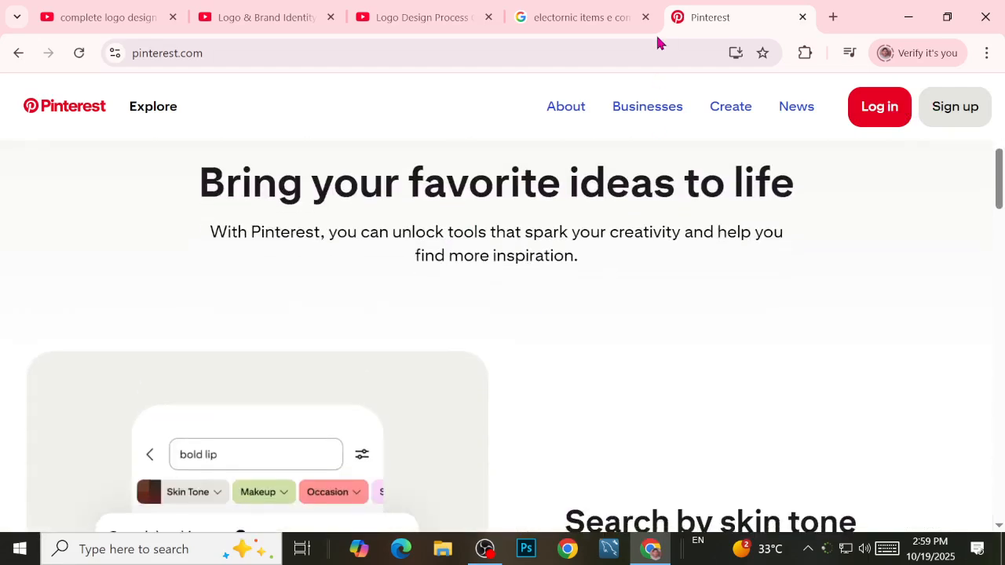
Search Google for "electronics e commerce brand logo pinterest" in another new tab
left_click(834, 17)
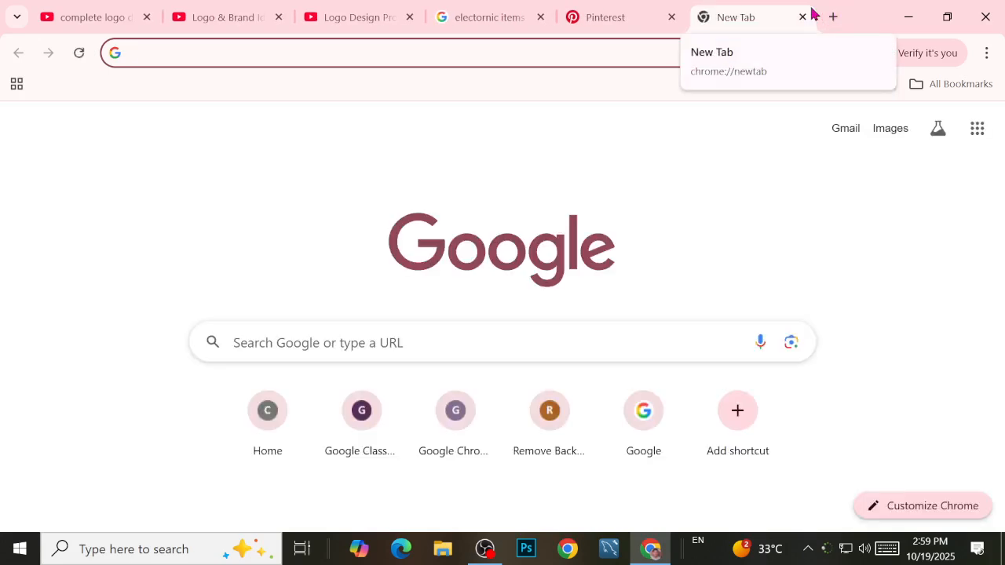
type("e")
key("BackSpace")
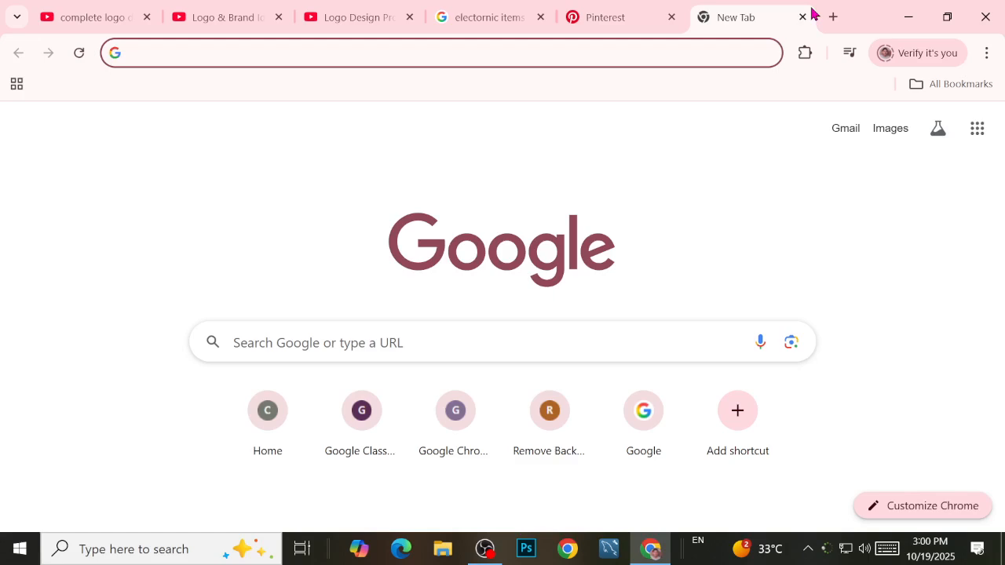
type("electronics ")
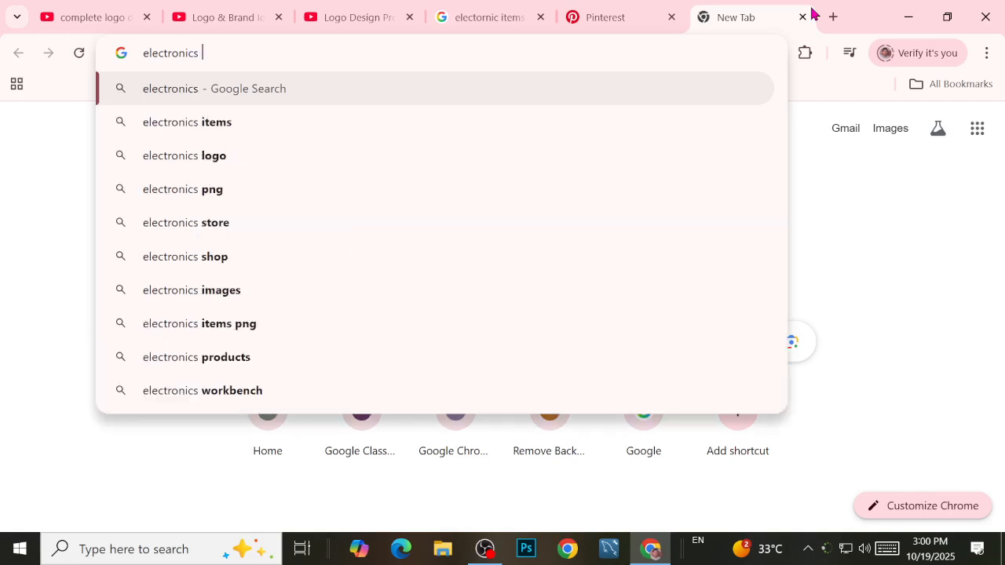
type("e com")
key("BackSpace")
type("ommerce")
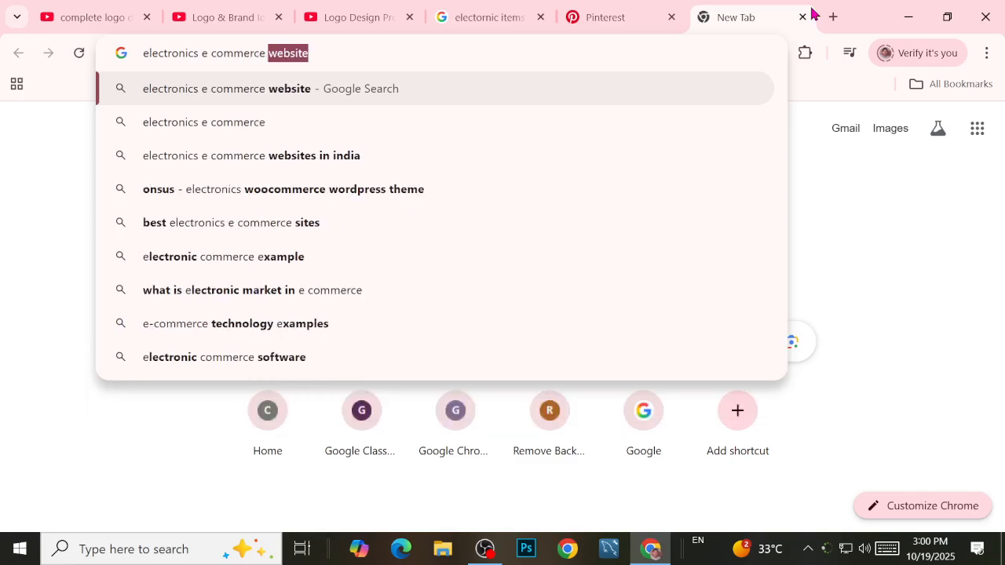
type(" brand logo pri")
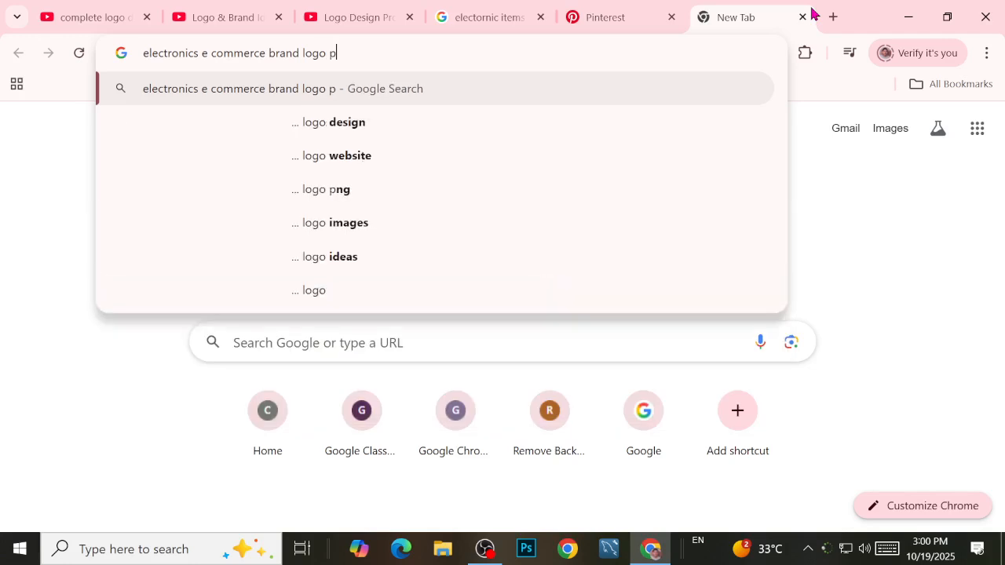
key("BackSpace")
key("BackSpace")
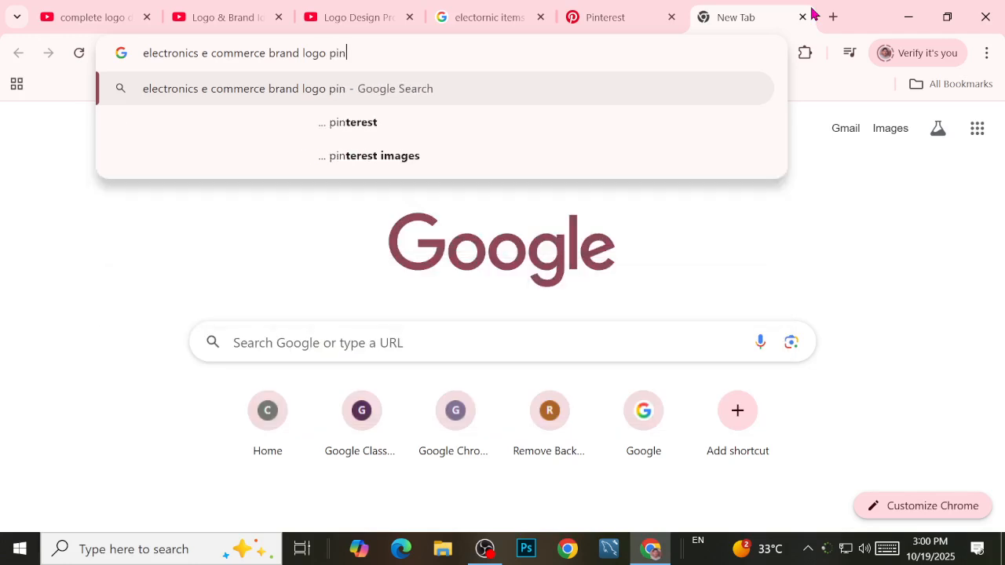
left_click(458, 123)
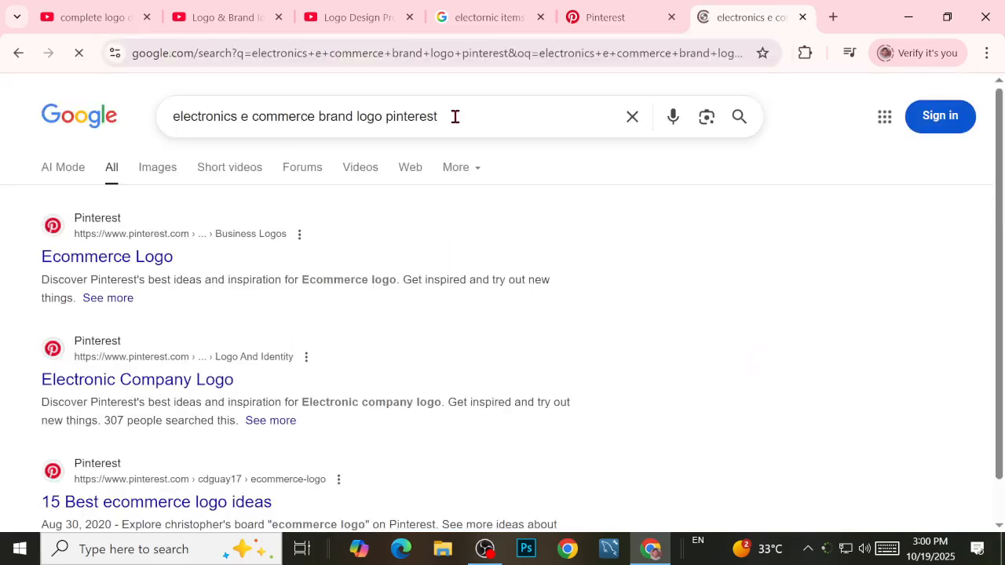
Open Pinterest's "Ecommerce Logo" result and browse the logo ideas on that page
left_click(146, 265)
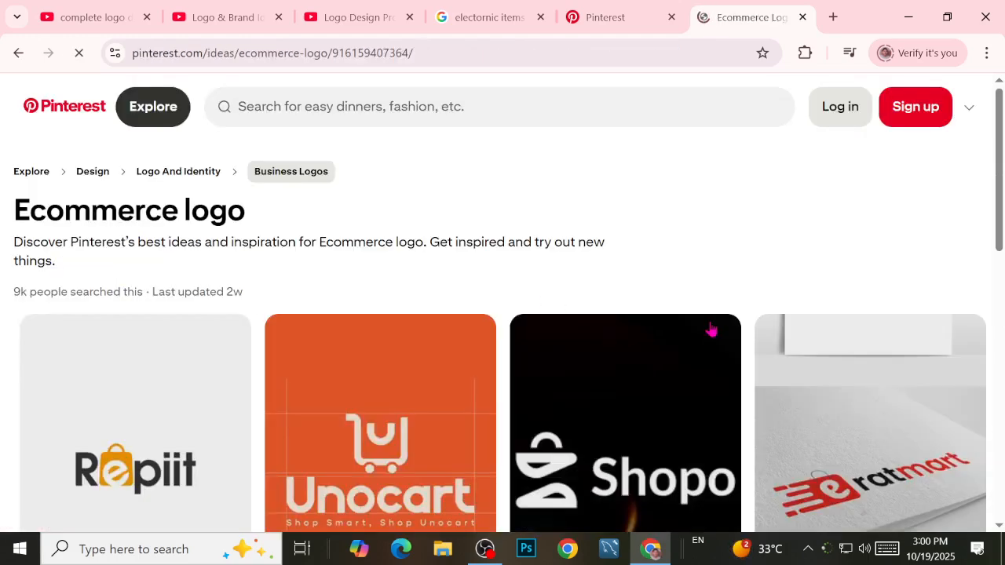
scroll(664, 426, "down", 2)
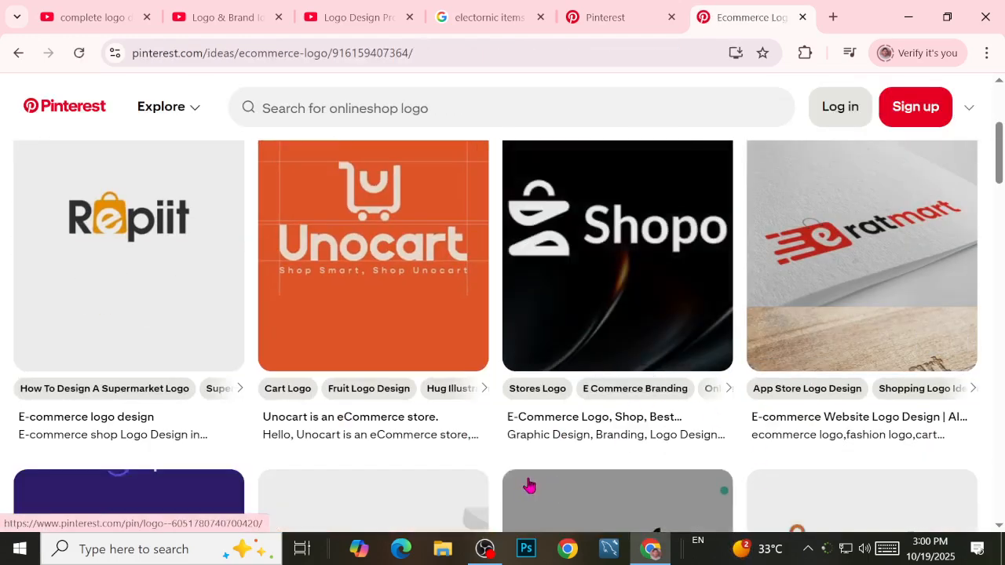
scroll(552, 484, "down", 4)
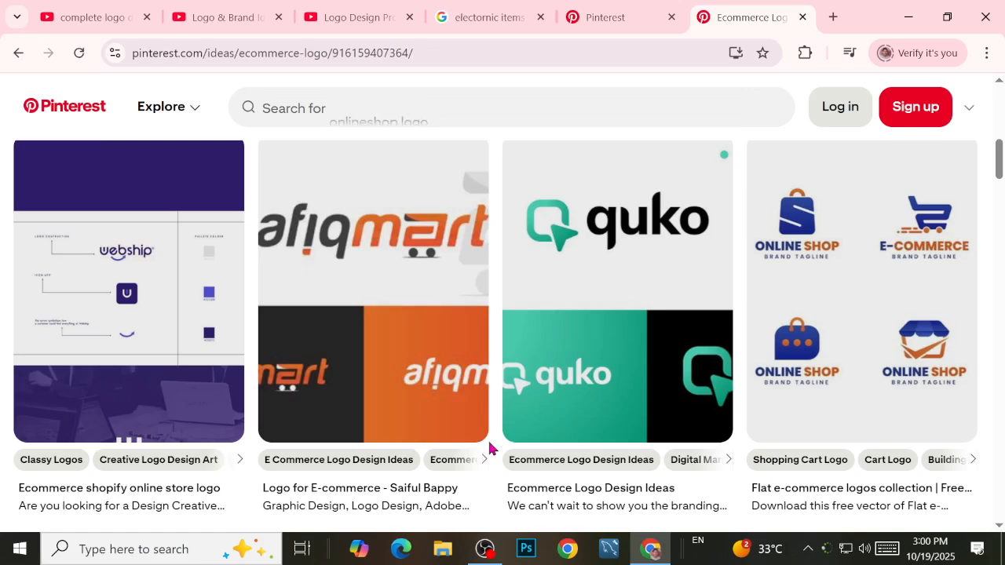
Examine the shopping-cart and shopping-bag logo designs on Pinterest's Ecommerce logo ideas page, from the first pins through to the related interests
scroll(510, 454, "up", 4)
scroll(577, 296, "down", 2)
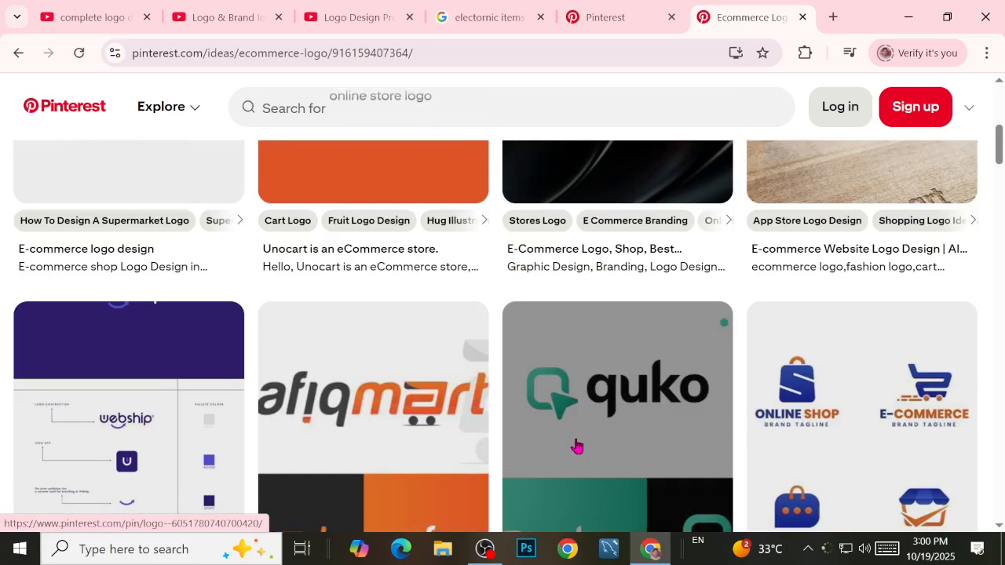
scroll(790, 417, "down", 1)
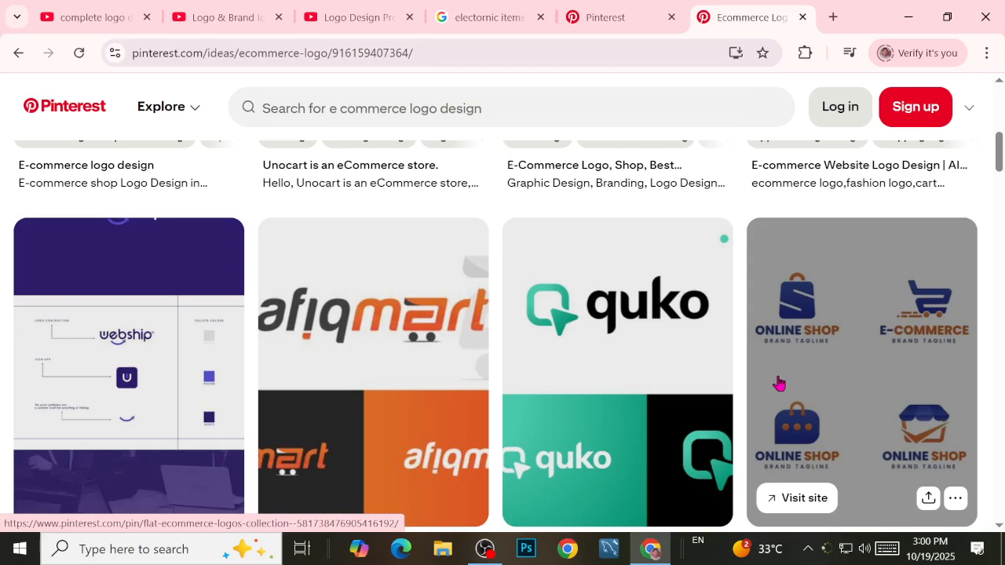
scroll(353, 359, "down", 3)
scroll(352, 359, "up", 2)
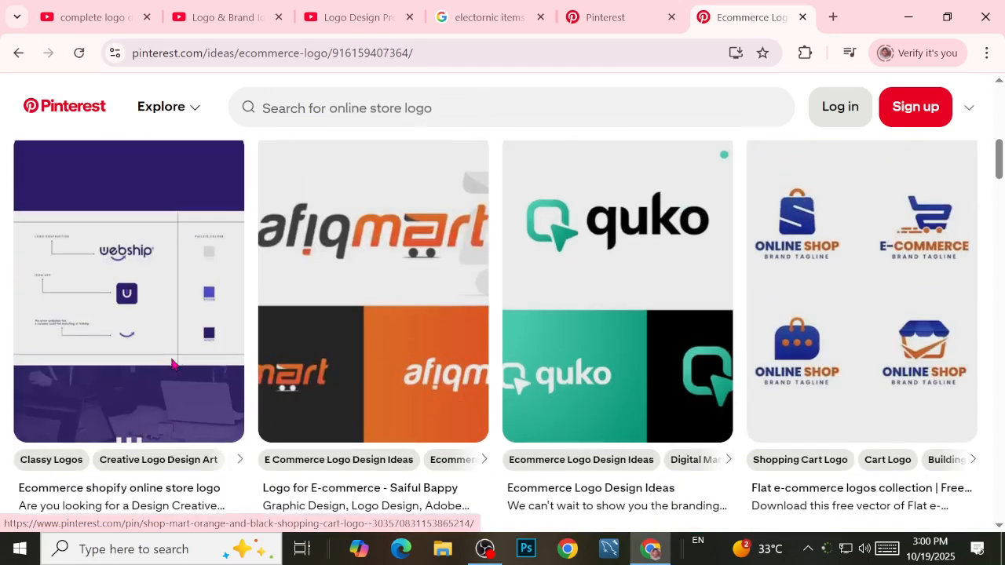
scroll(369, 330, "down", 3)
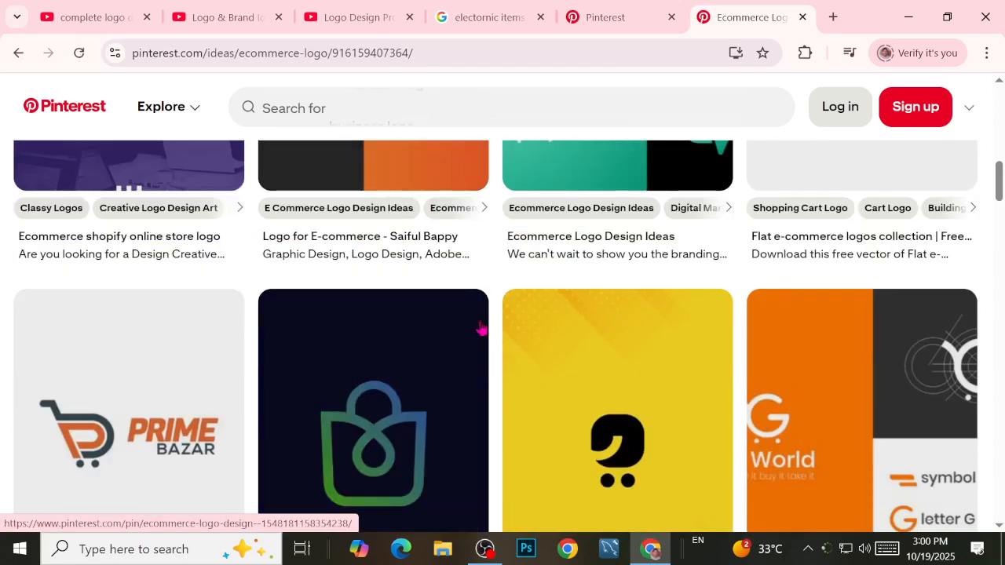
scroll(482, 330, "down", 2)
scroll(620, 251, "up", 3)
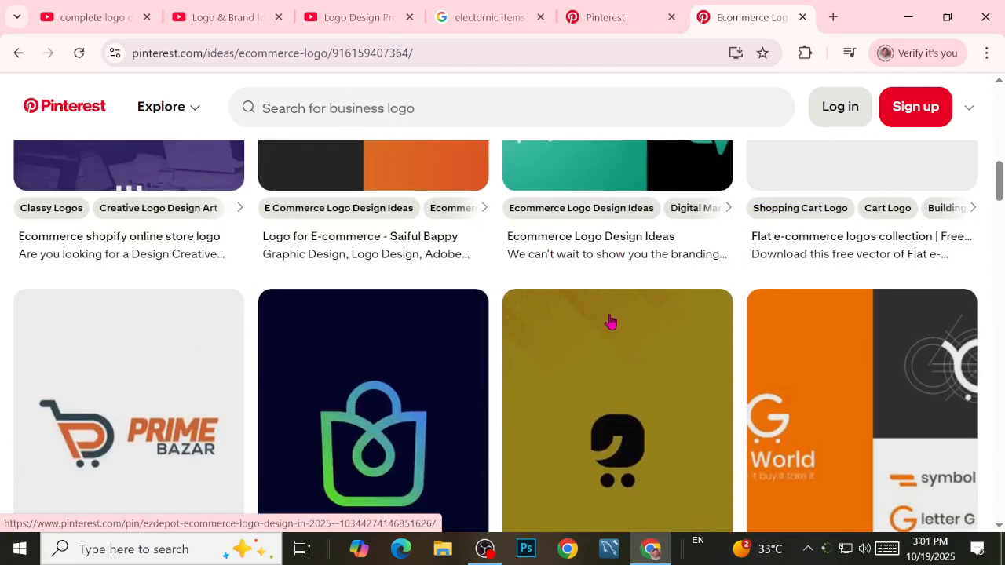
scroll(279, 329, "down", 2)
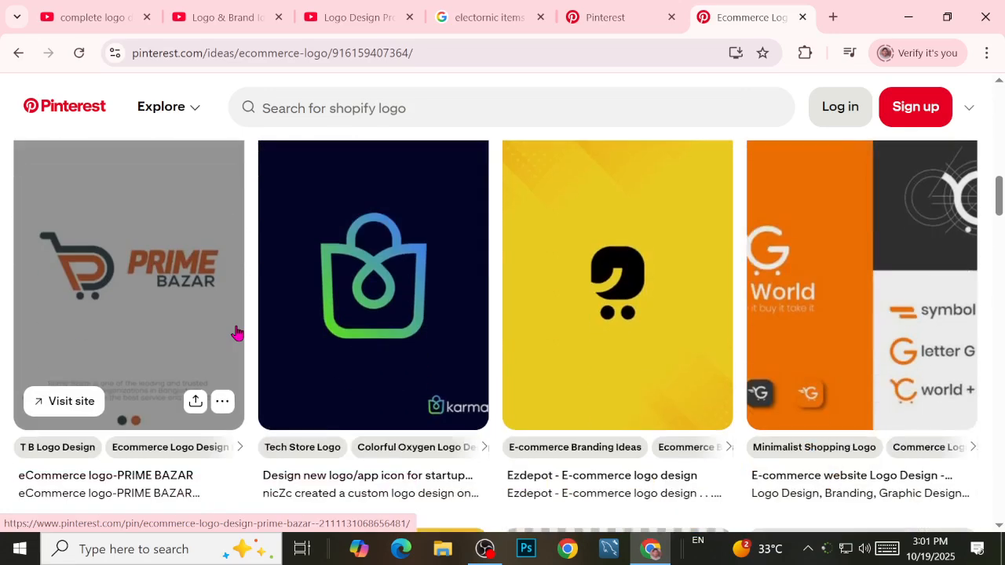
scroll(238, 332, "down", 2)
scroll(240, 332, "down", 2)
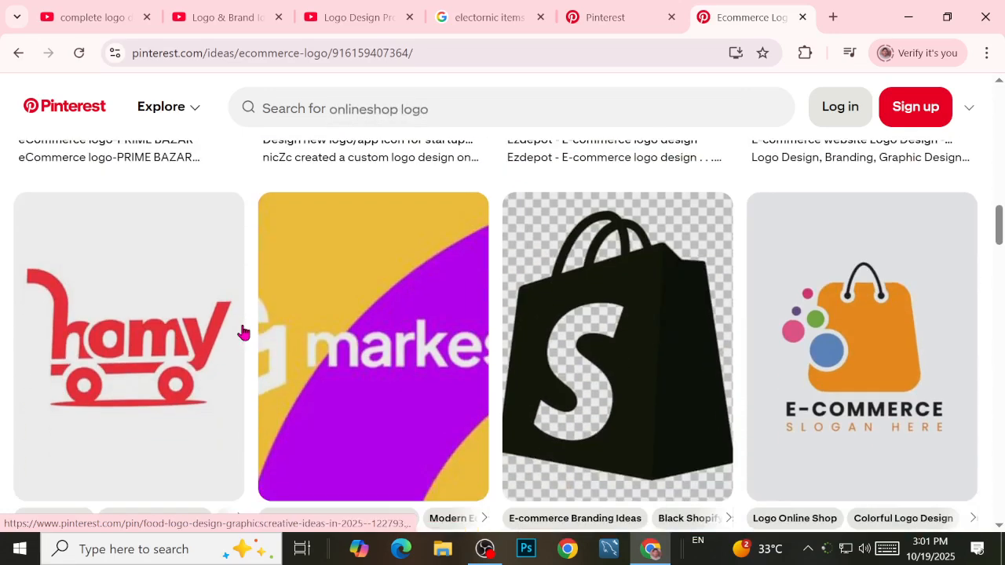
scroll(354, 322, "down", 7)
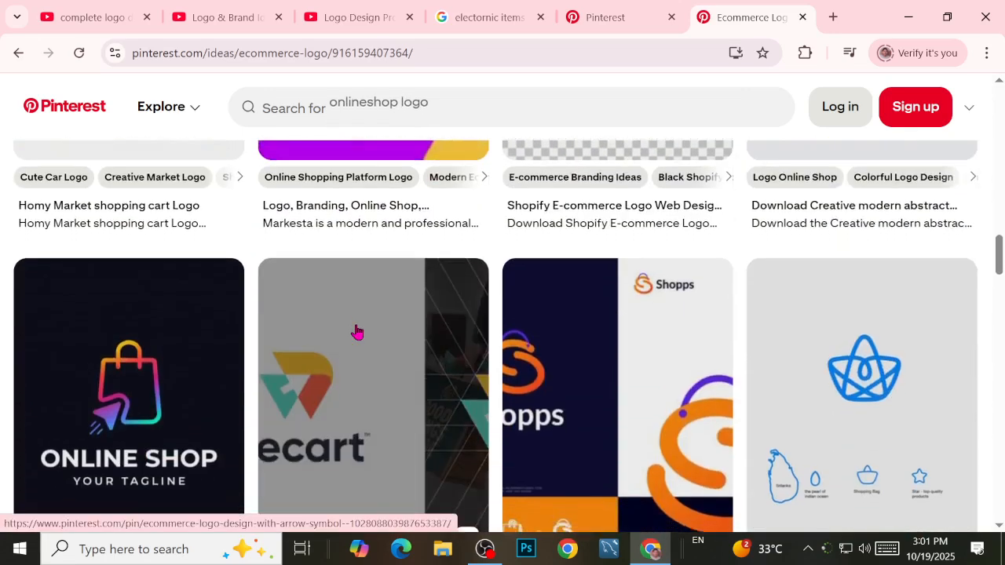
scroll(356, 329, "up", 2)
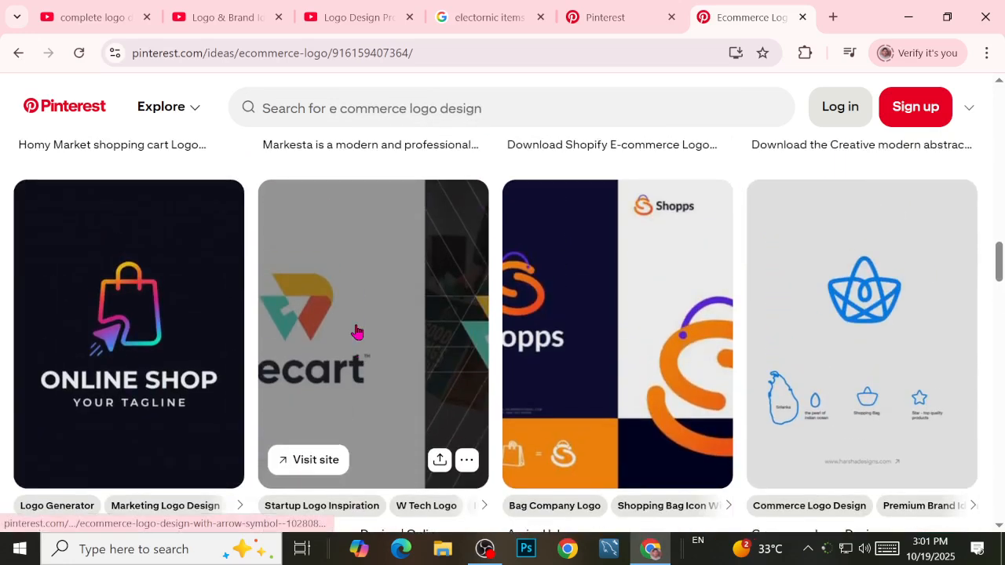
scroll(354, 332, "down", 2)
scroll(200, 336, "up", 2)
scroll(673, 336, "down", 4)
scroll(673, 337, "up", 4)
mouse_move(673, 337)
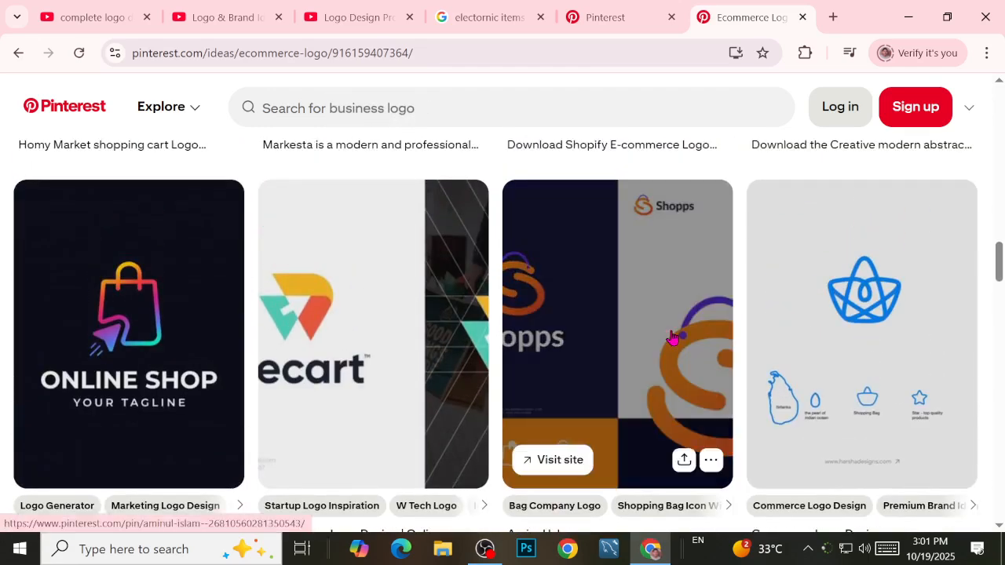
scroll(673, 338, "down", 7)
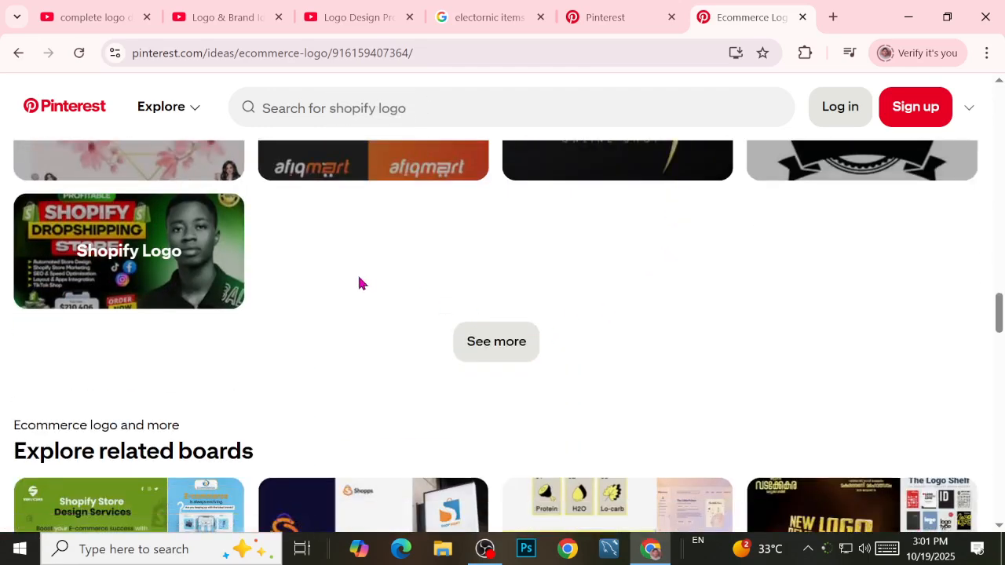
scroll(369, 306, "up", 15)
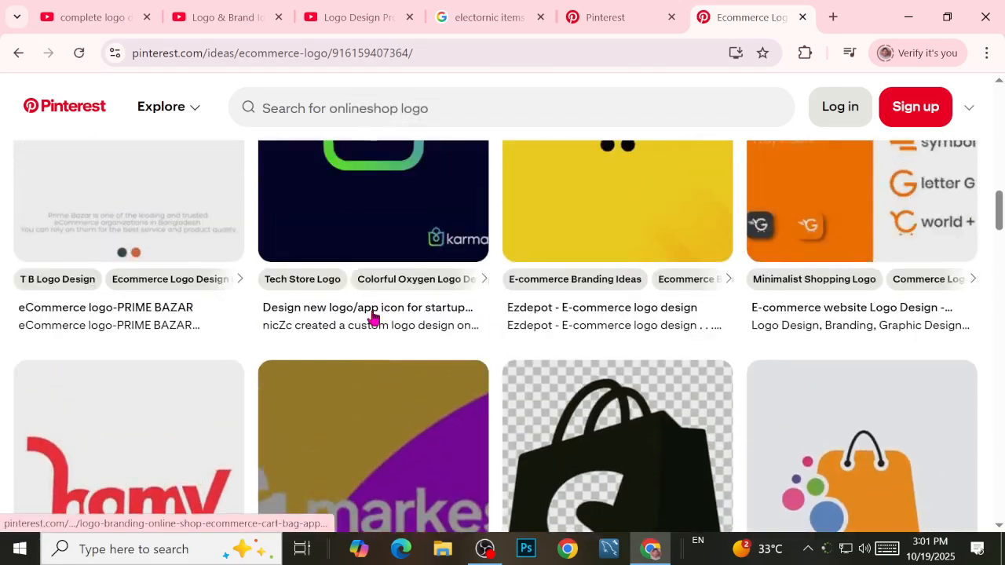
scroll(372, 316, "up", 4)
scroll(384, 322, "up", 4)
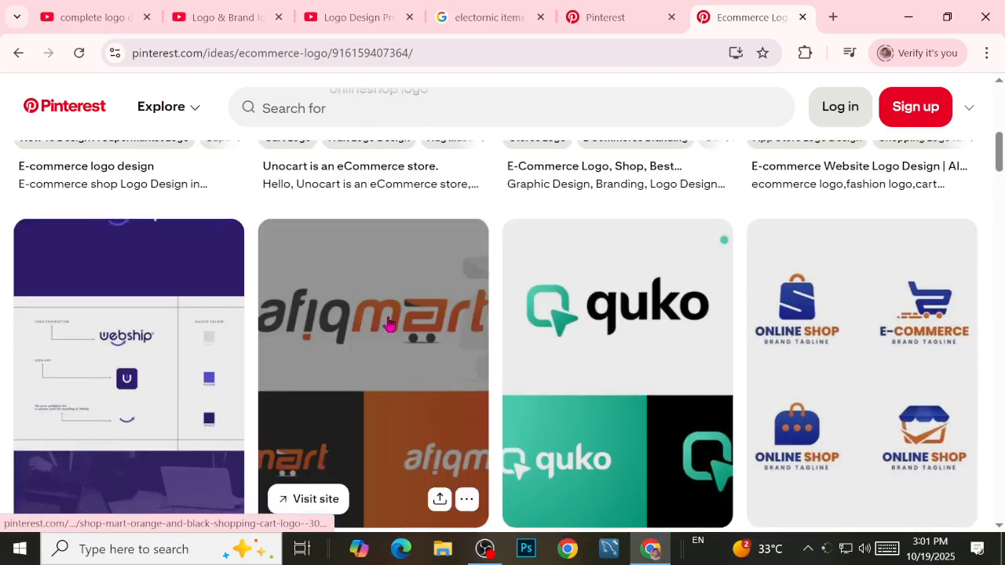
scroll(388, 322, "up", 4)
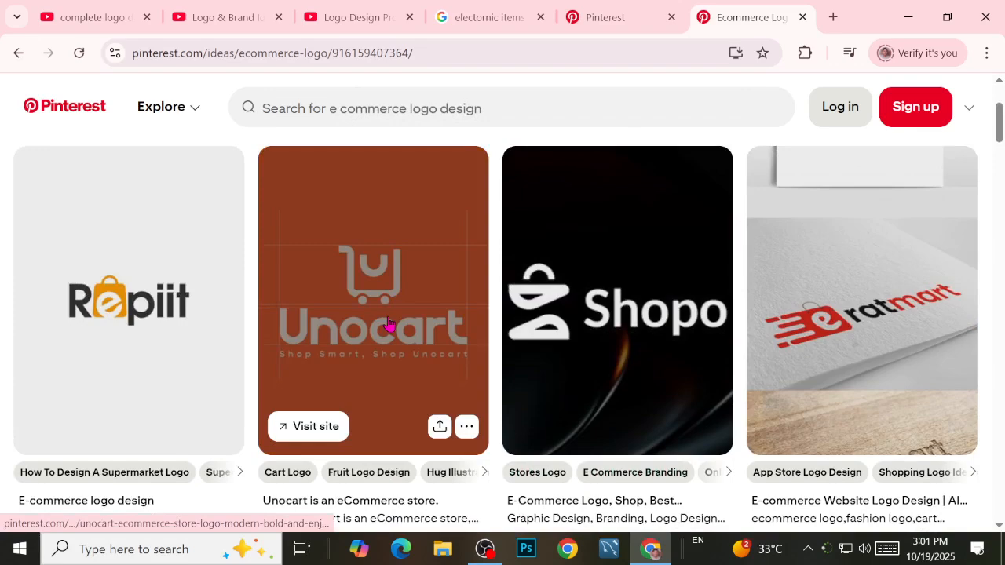
scroll(393, 305, "up", 2)
scroll(392, 300, "up", 1)
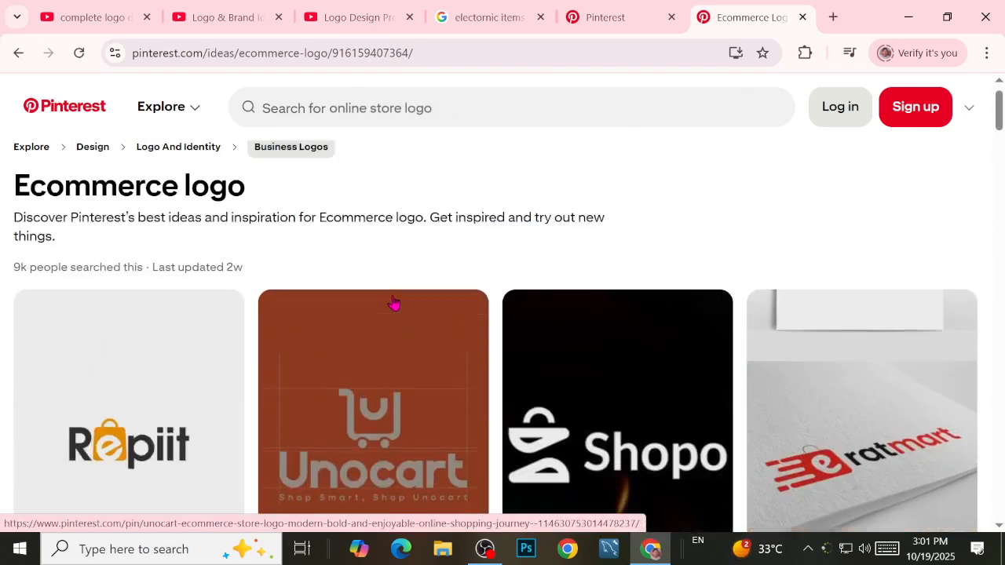
Expand the related interests of the Ecommerce logo page and open the "E Commerce Logo Design" topic
scroll(393, 299, "down", 2)
scroll(394, 302, "down", 4)
scroll(392, 300, "down", 8)
scroll(426, 296, "up", 3)
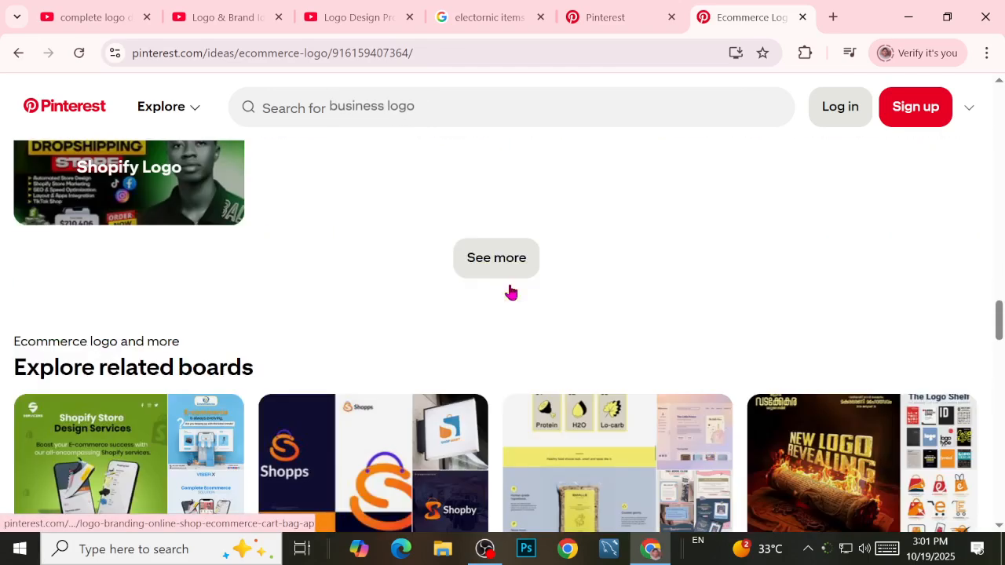
left_click(499, 342)
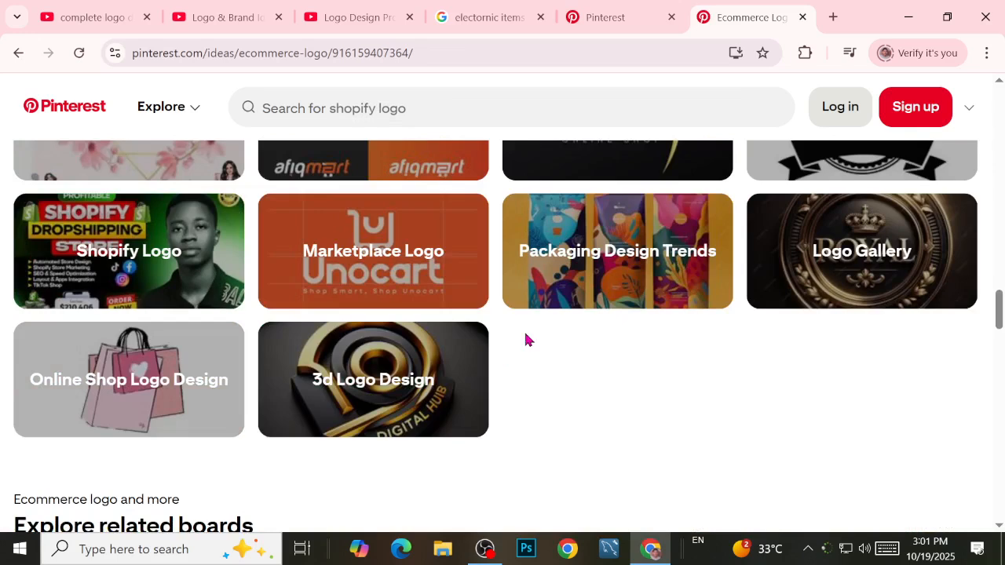
scroll(525, 340, "up", 3)
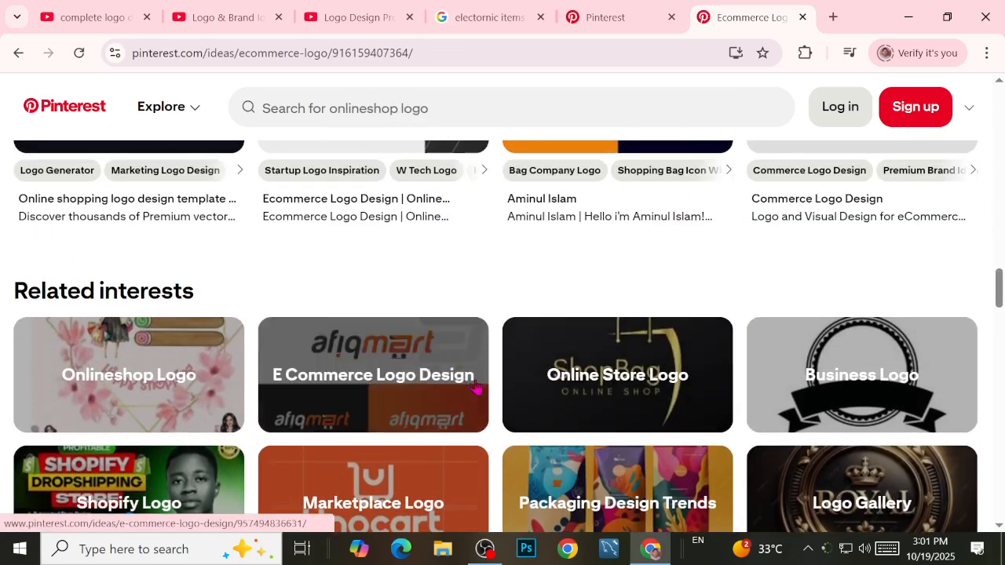
left_click(430, 383)
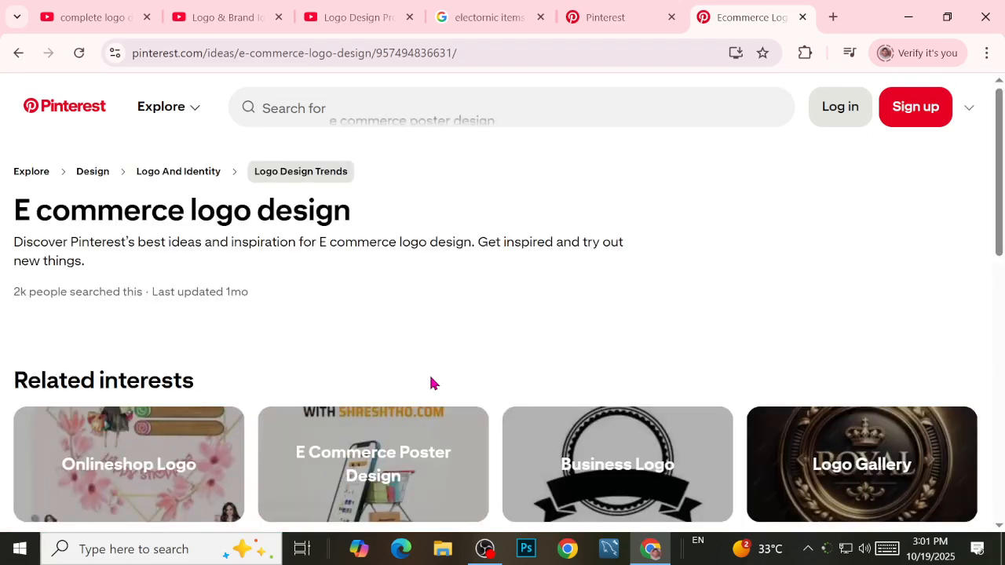
Look through the logo pins on the E commerce logo design page, down to its related boards
scroll(430, 383, "down", 2)
scroll(372, 269, "down", 3)
scroll(372, 269, "down", 5)
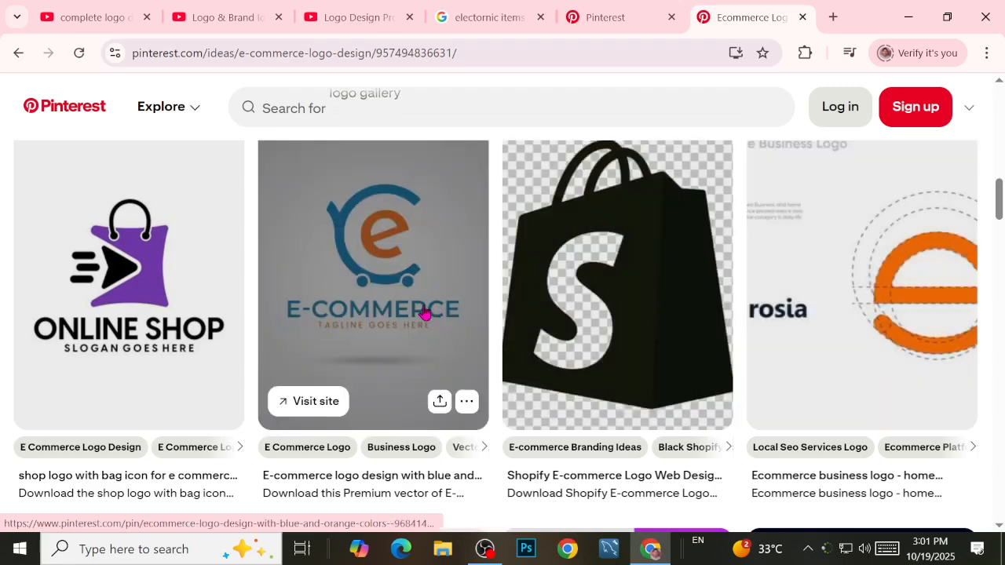
scroll(430, 313, "down", 3)
scroll(383, 330, "down", 2)
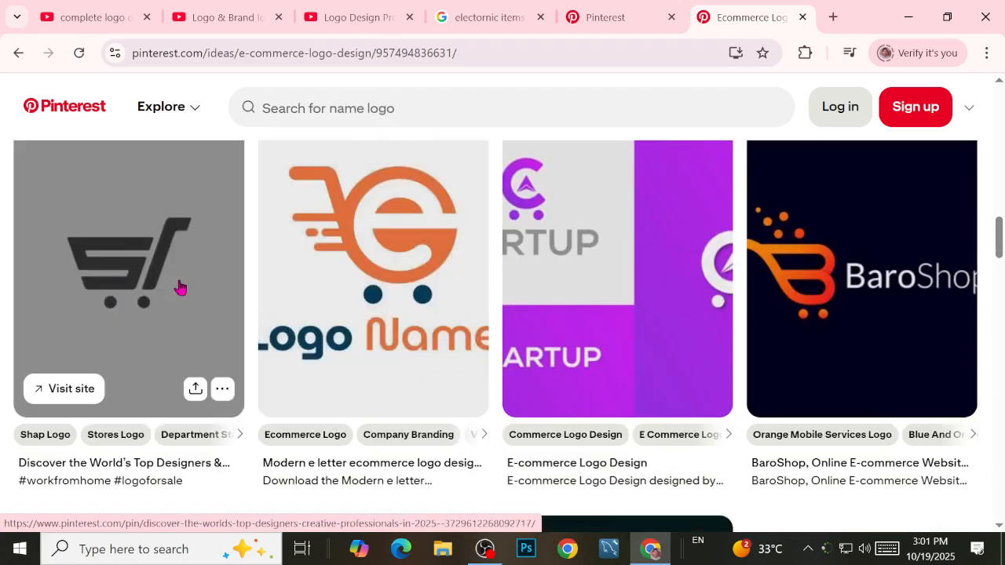
scroll(801, 274, "down", 4)
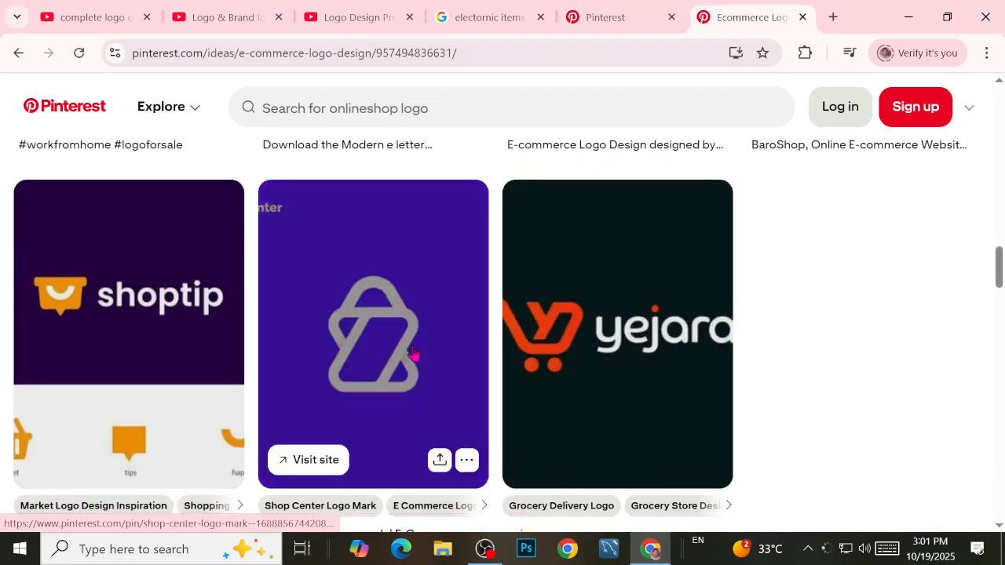
scroll(244, 354, "down", 11)
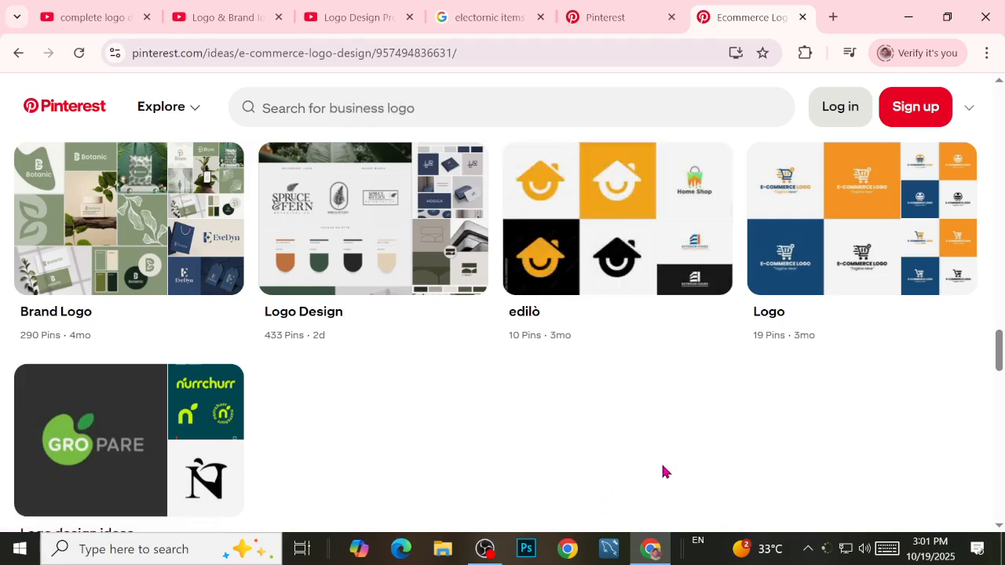
Show more related interests for E commerce logo design and review the cart-style logo pins above them again
scroll(536, 352, "up", 2)
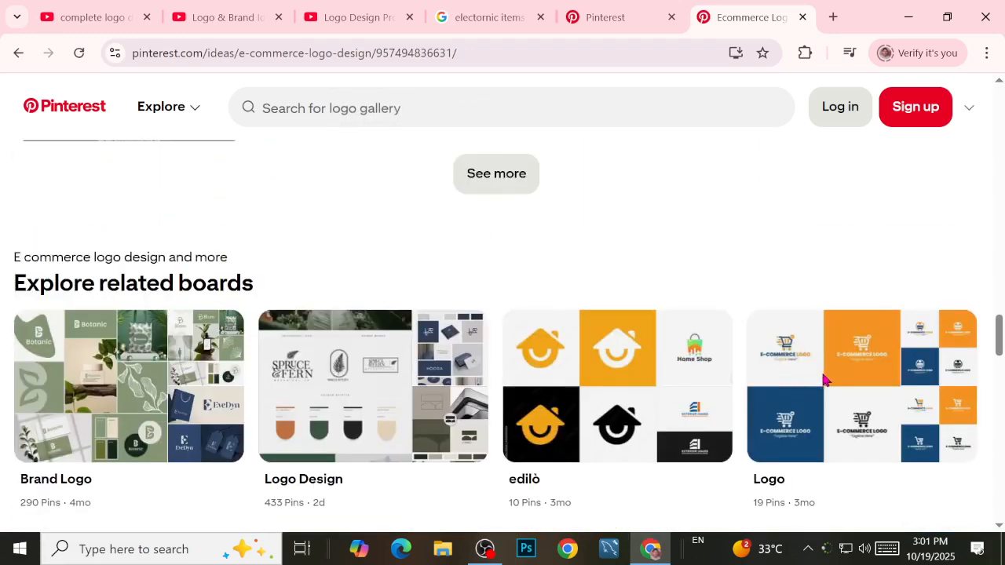
scroll(393, 350, "up", 2)
left_click(479, 343)
scroll(511, 369, "up", 2)
scroll(553, 396, "up", 3)
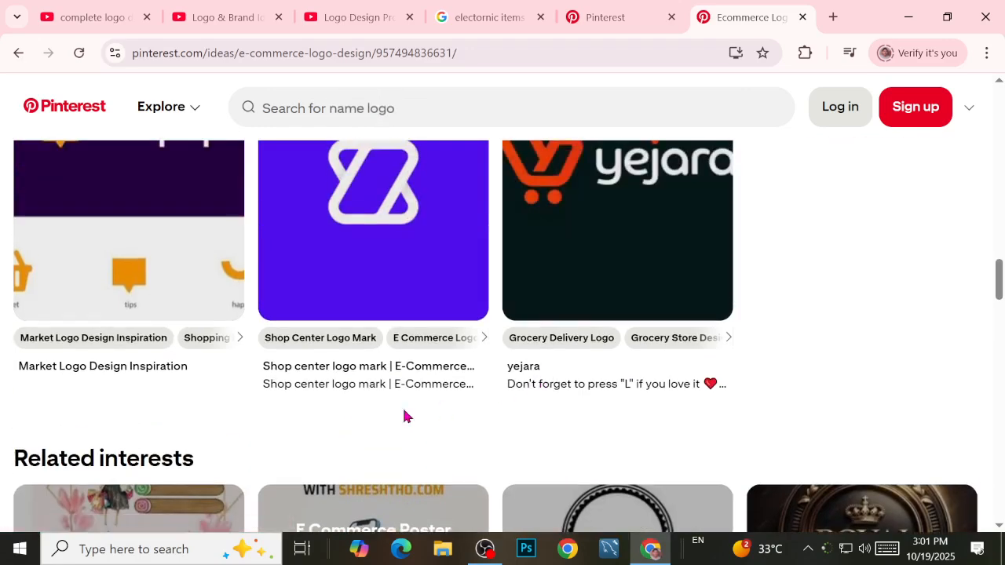
scroll(392, 392, "up", 6)
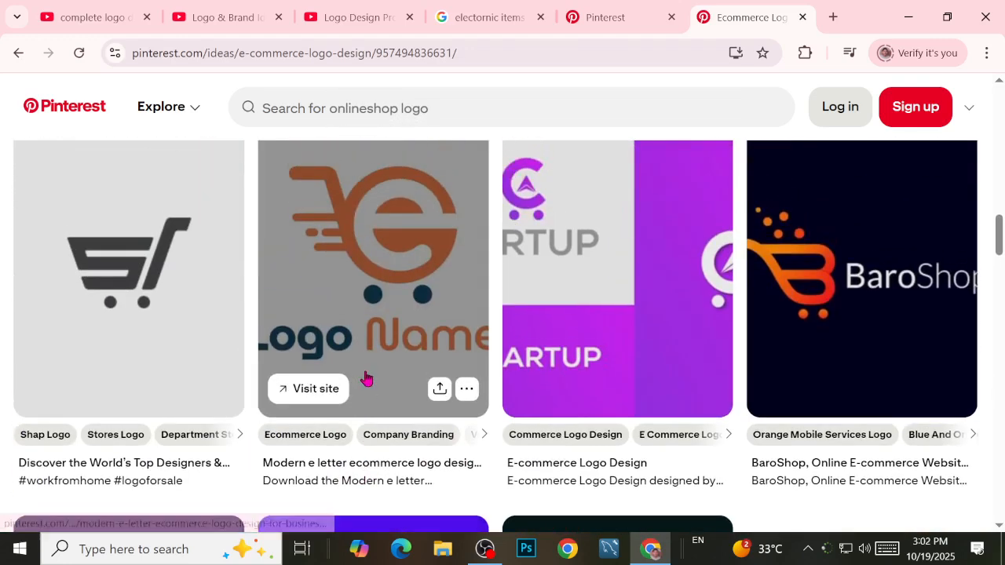
scroll(365, 378, "up", 2)
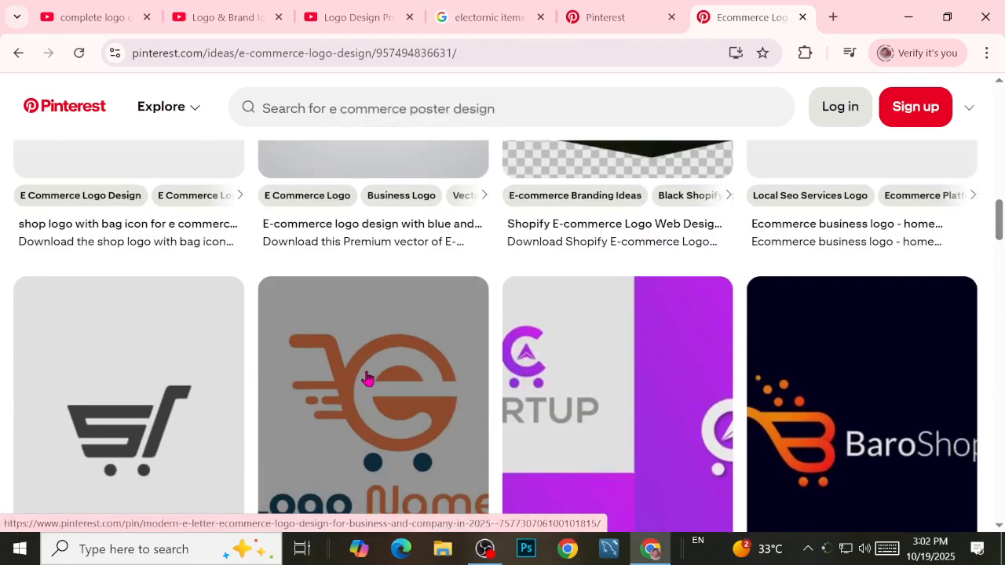
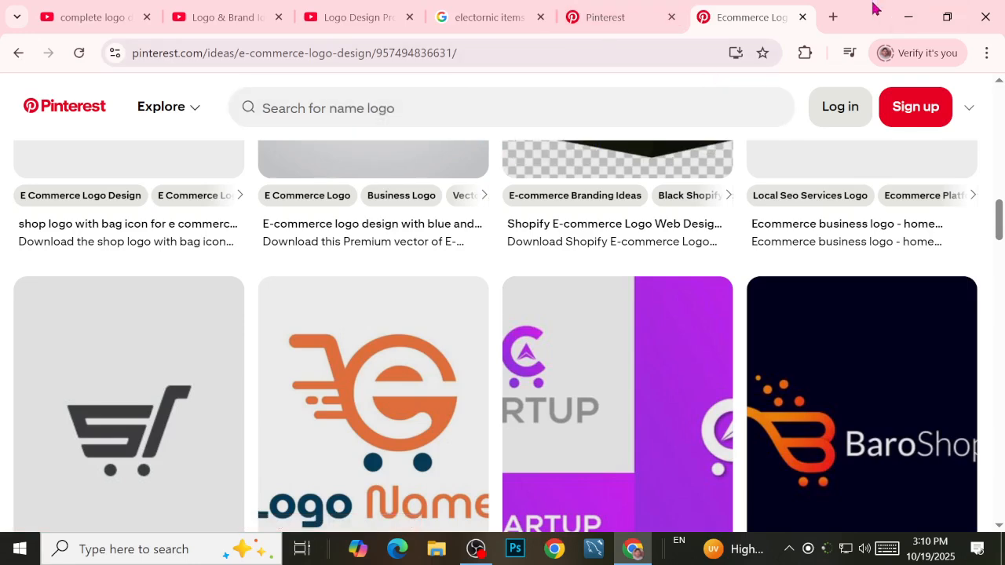
Search Google for "shopping package" in a new tab and look over the image results
left_click(833, 17)
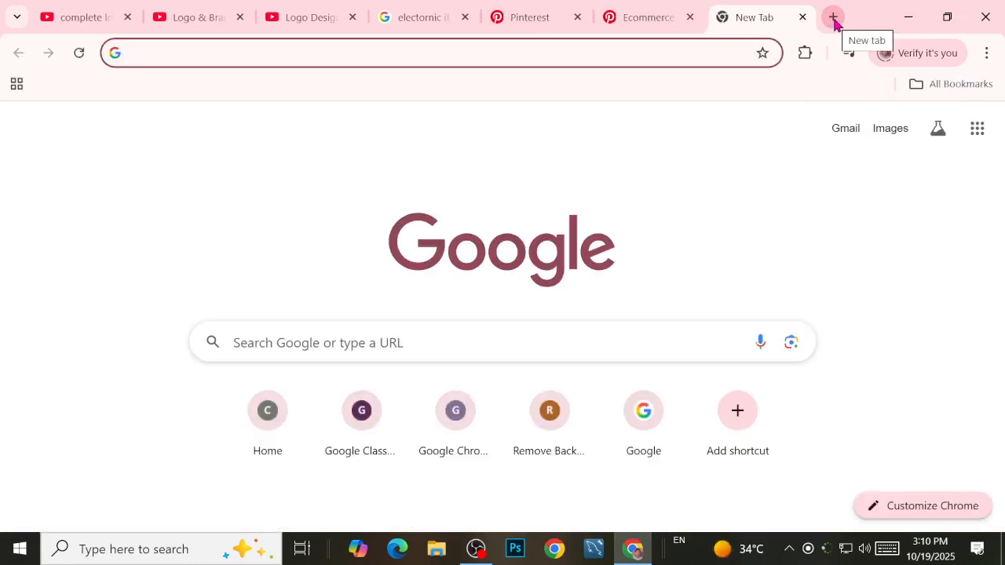
type("shoppi")
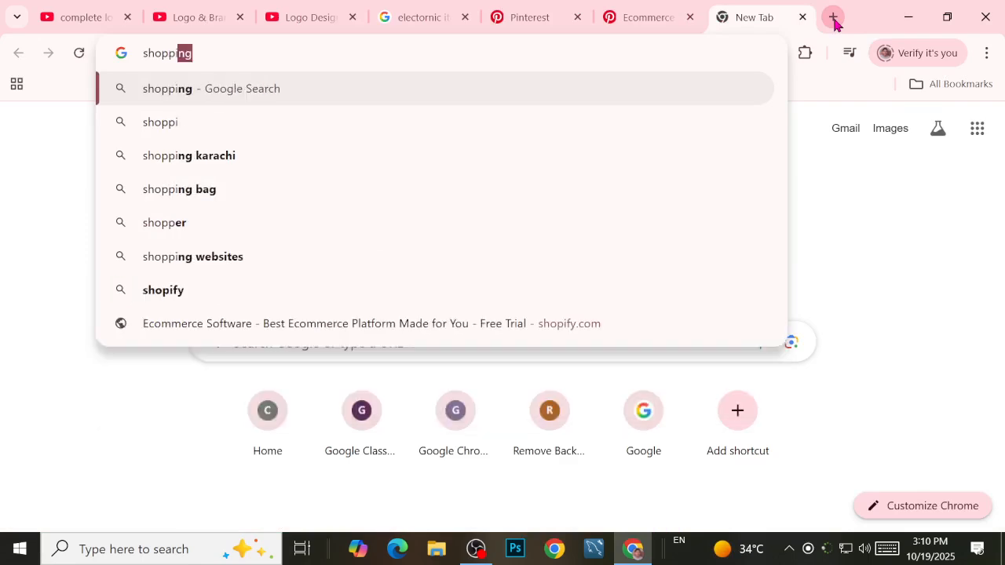
type("ng pa")
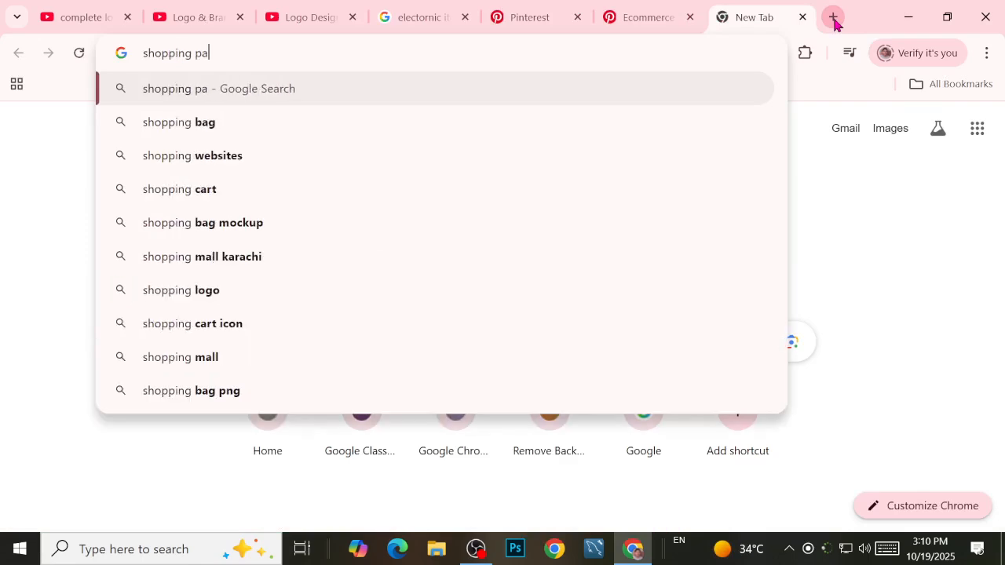
type("ckage")
key("Return")
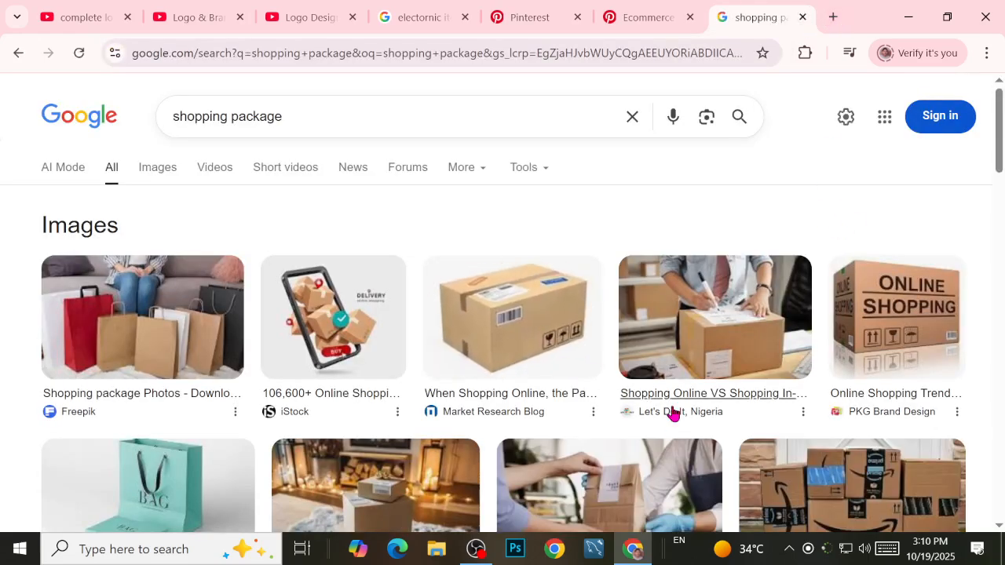
scroll(635, 388, "down", 2)
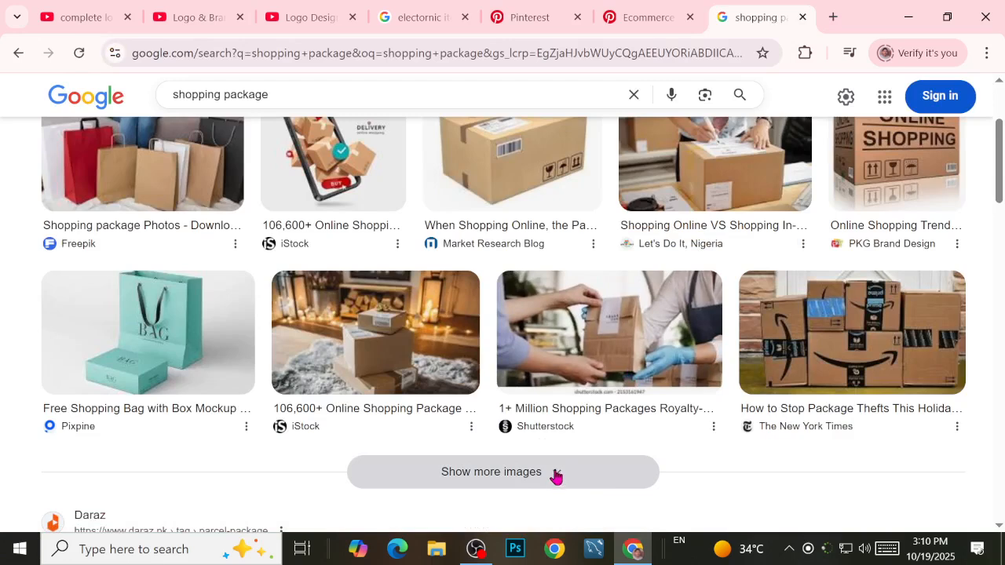
Replace the "shopping package" query with a Google search for "type of e commerce packages"
left_click_drag(305, 95, 157, 95)
type("t")
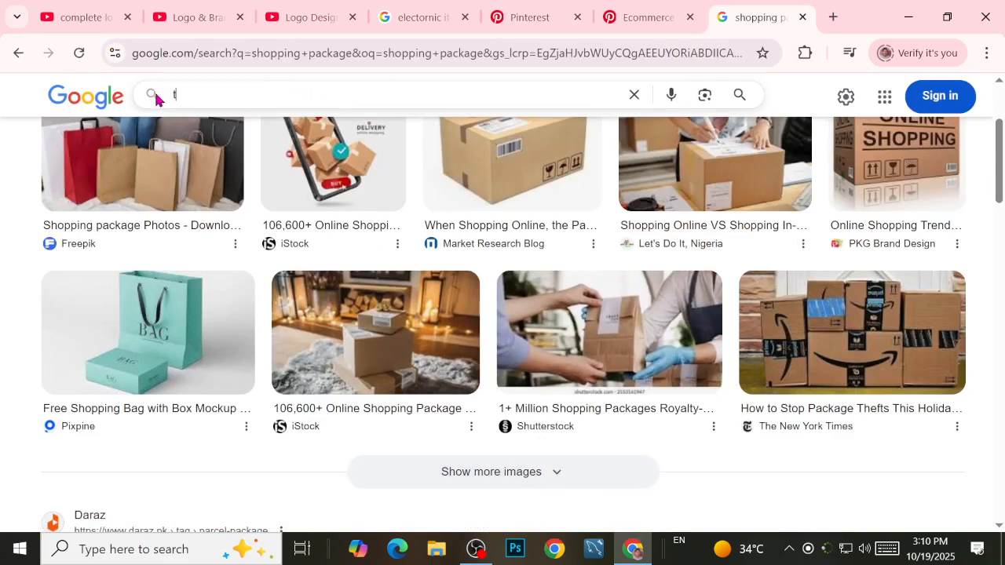
type("ype of ")
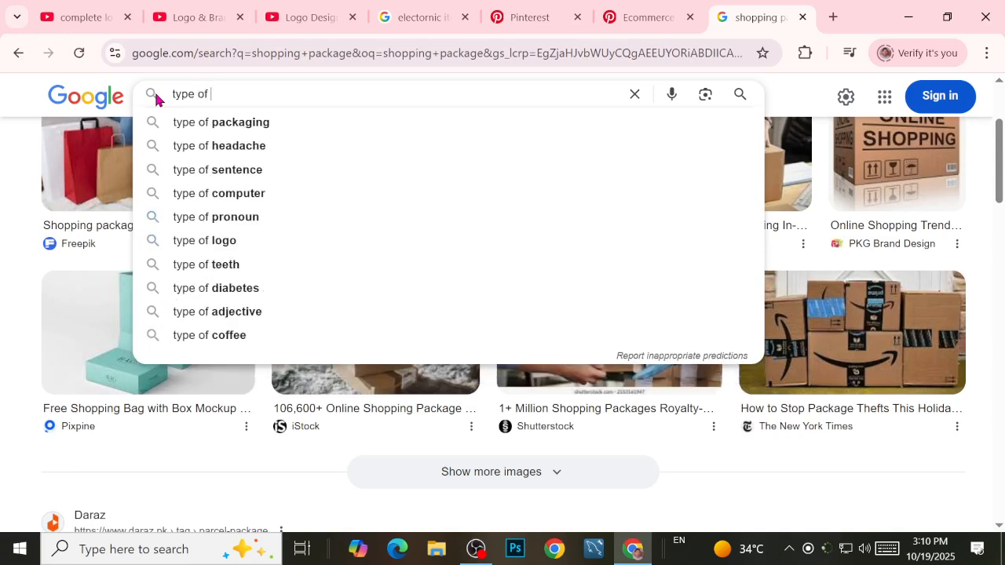
type("e co")
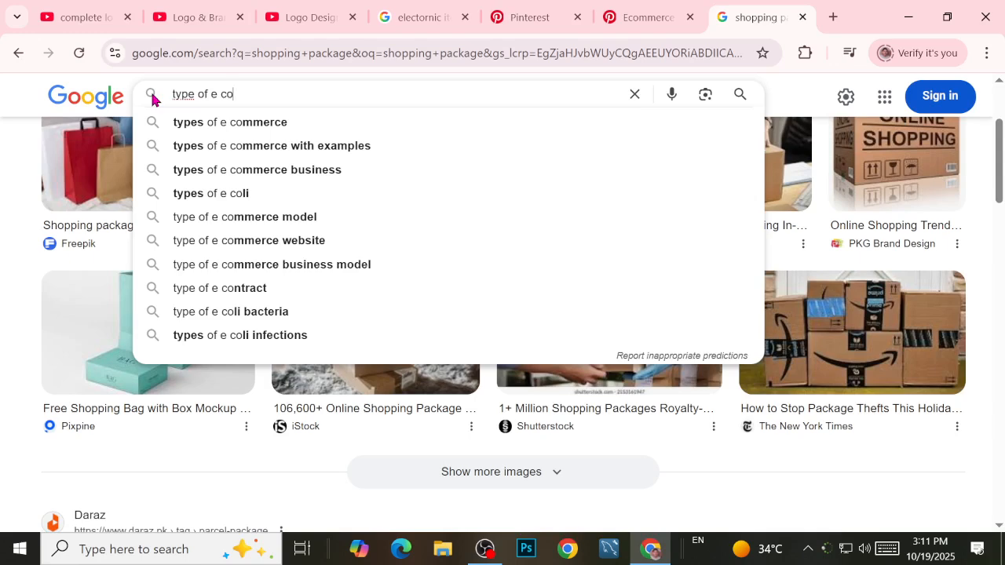
type("mmerce ")
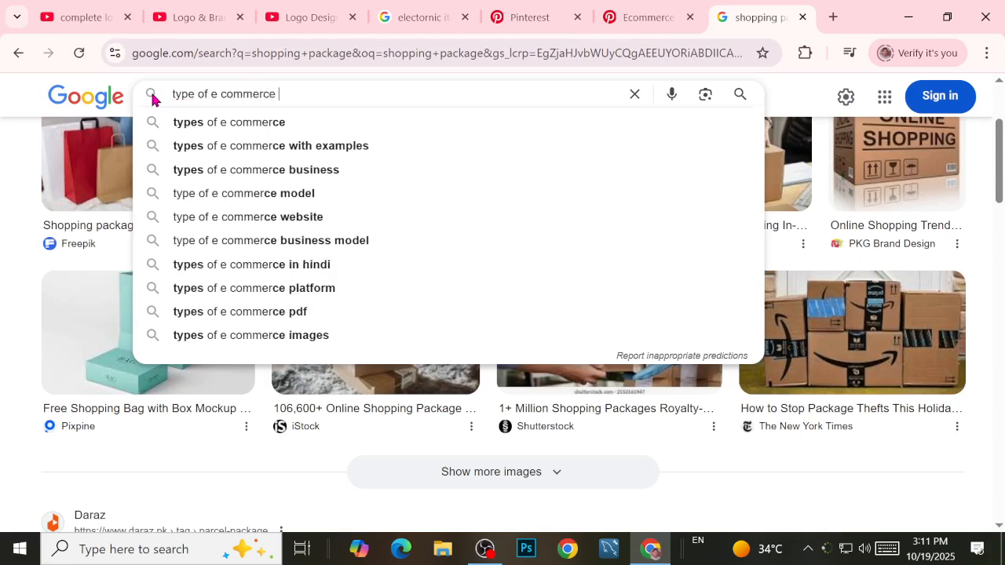
type("packages")
key("Return")
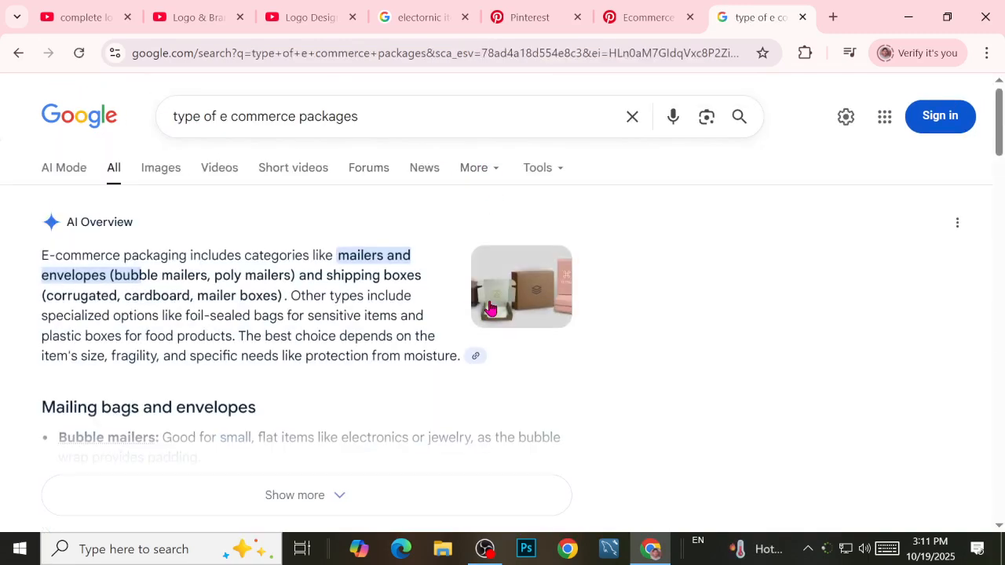
Switch to the image results for e-commerce packages and look over the box and mailer photos
left_click(145, 170)
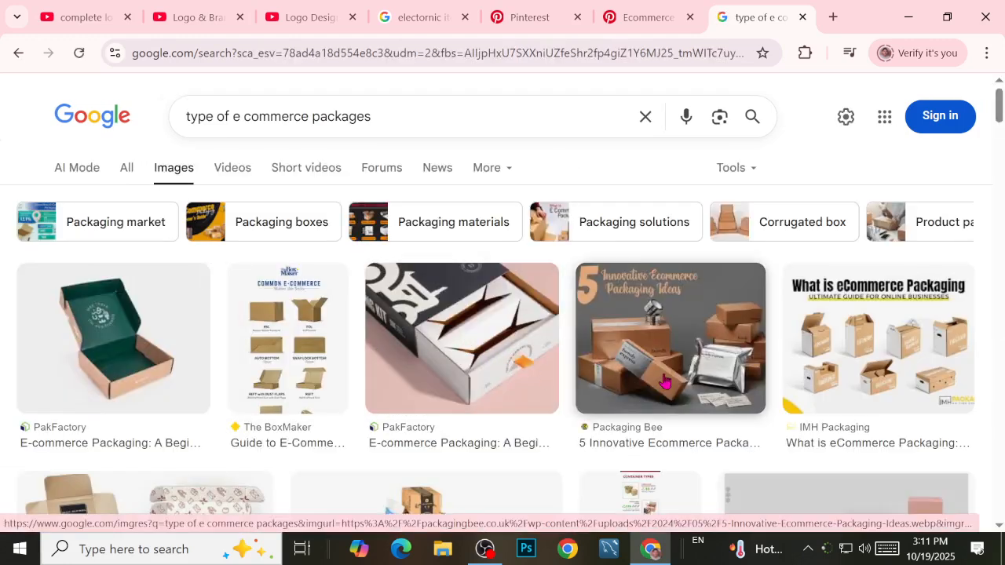
scroll(663, 381, "down", 4)
scroll(449, 363, "up", 2)
scroll(414, 390, "down", 2)
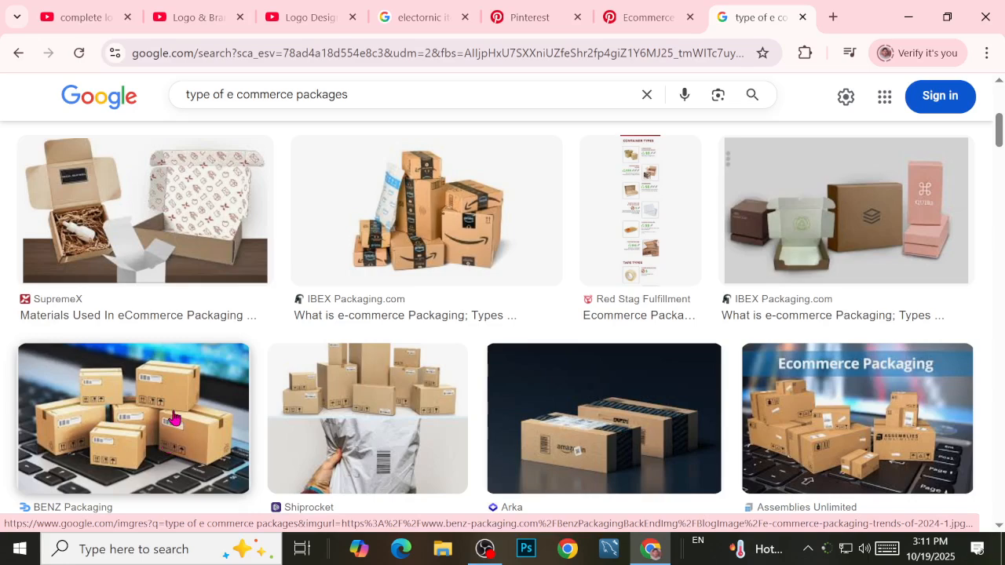
scroll(174, 419, "down", 2)
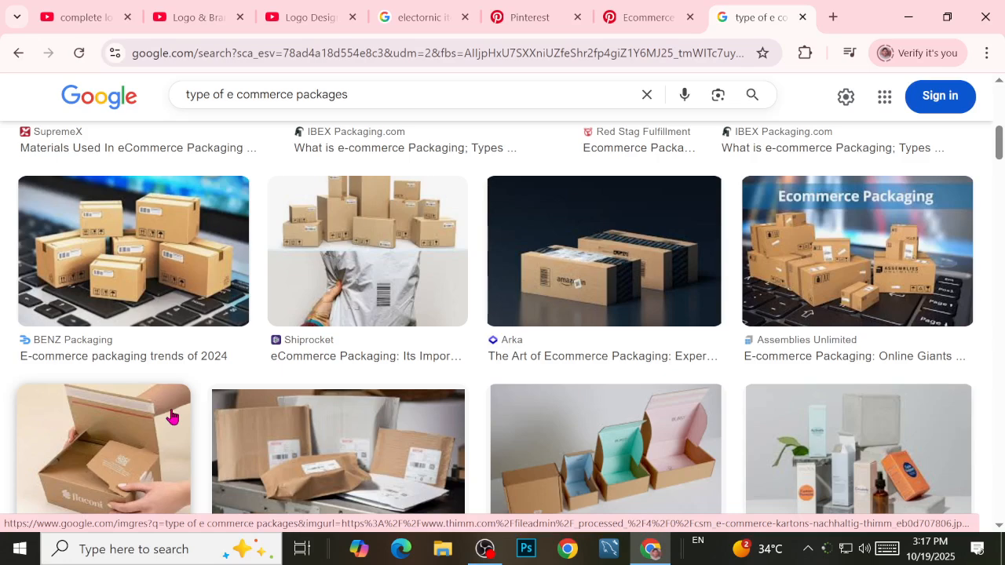
Search Google for "a wire icon" in a new tab
left_click(832, 16)
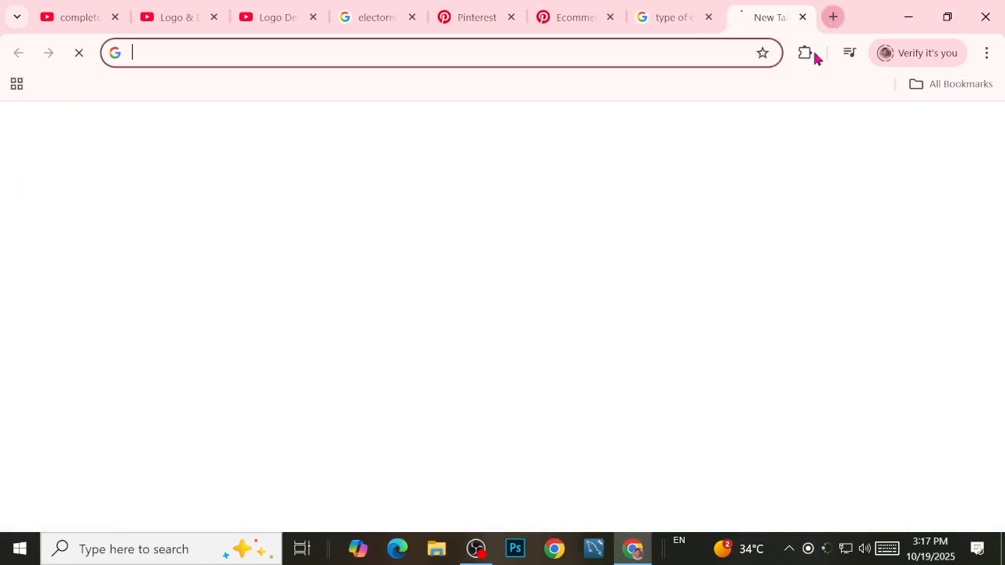
left_click(336, 55)
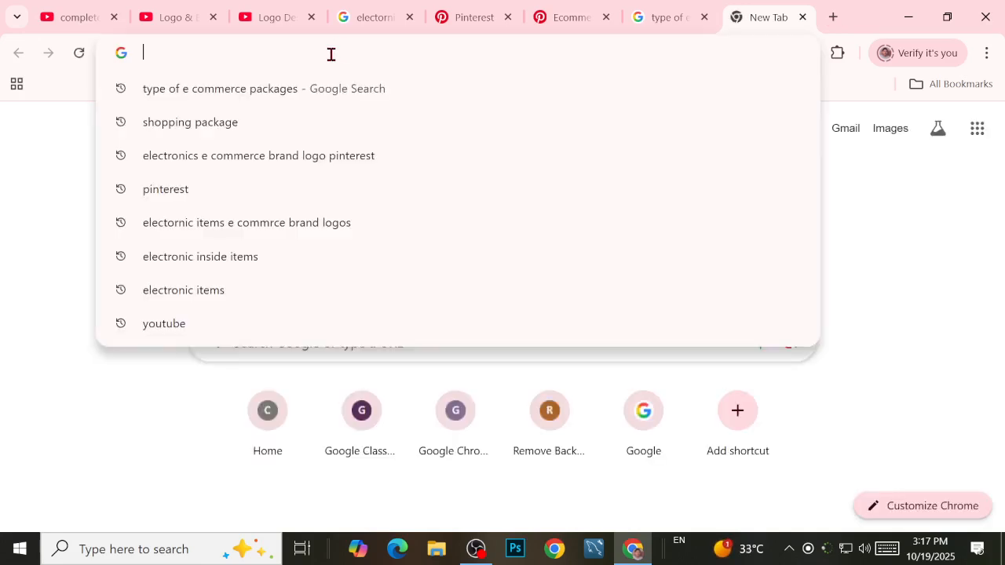
type("a wire ")
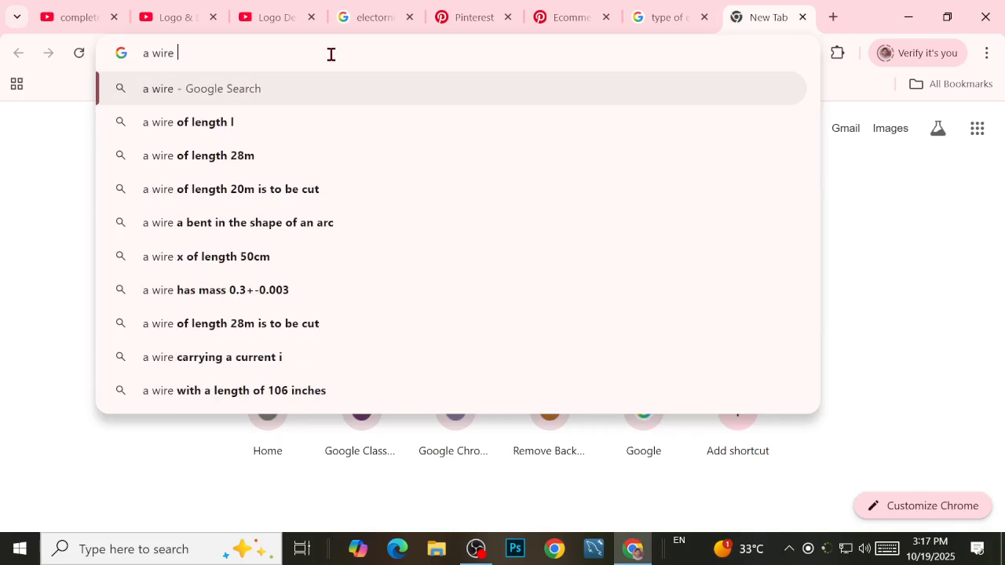
type("icon")
key("Return")
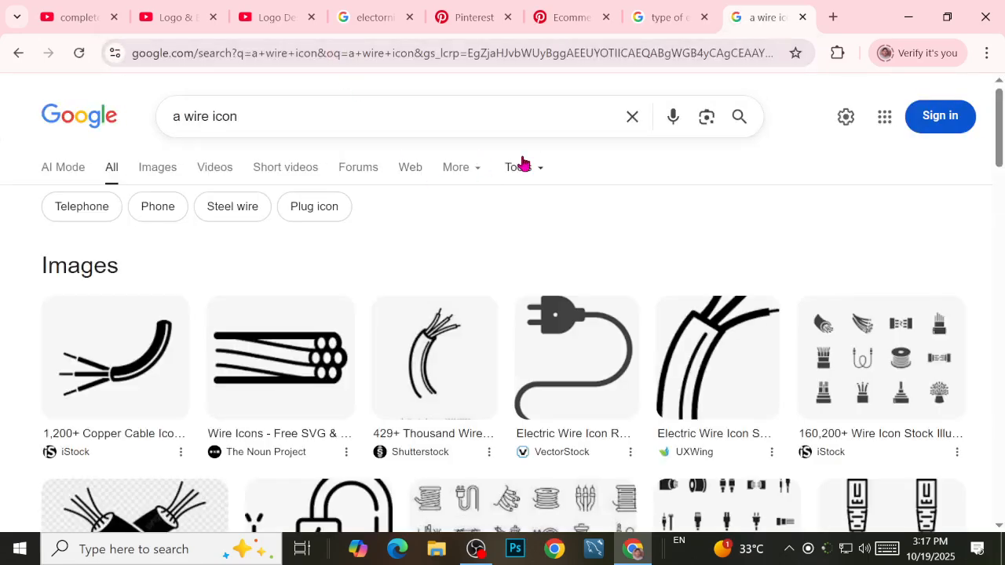
Look over the wire icon images in the results and open another new browser tab
scroll(522, 163, "down", 3)
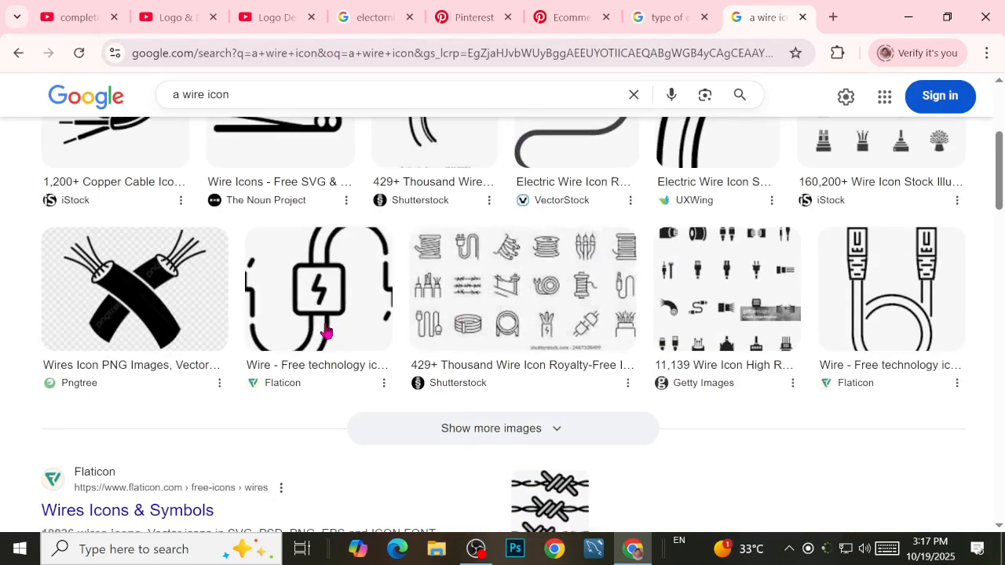
scroll(377, 336, "up", 2)
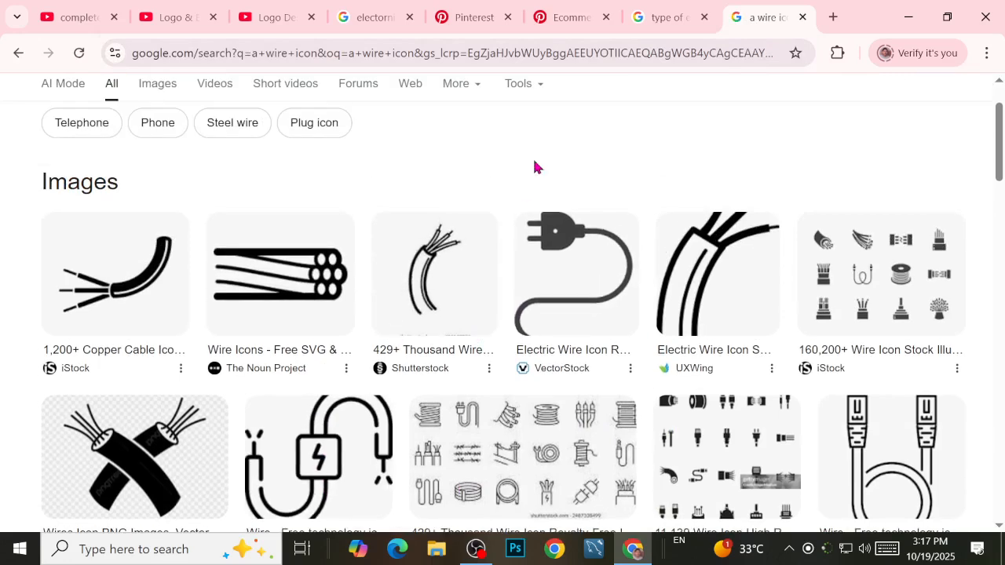
left_click(834, 18)
type("e co")
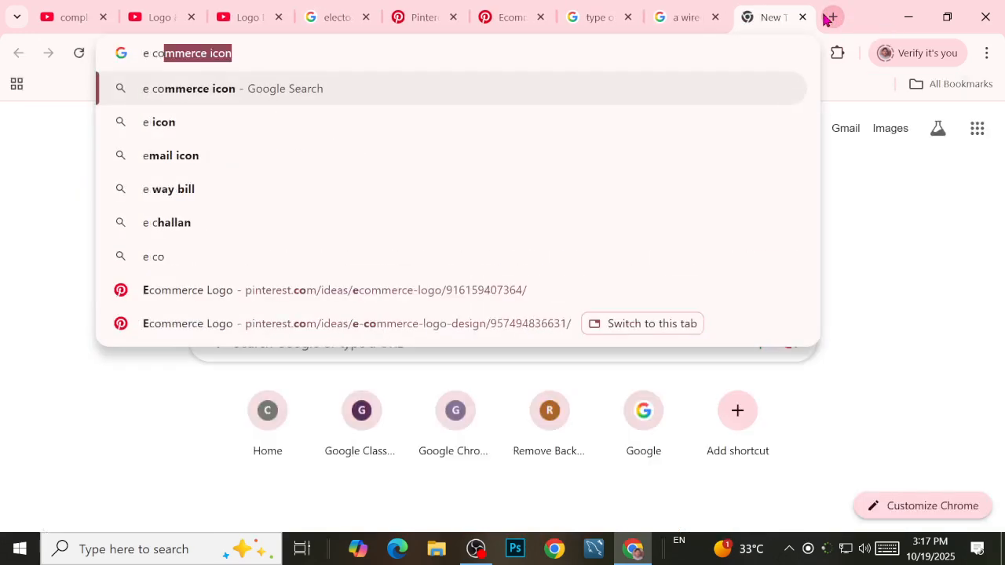
type("mmerce b")
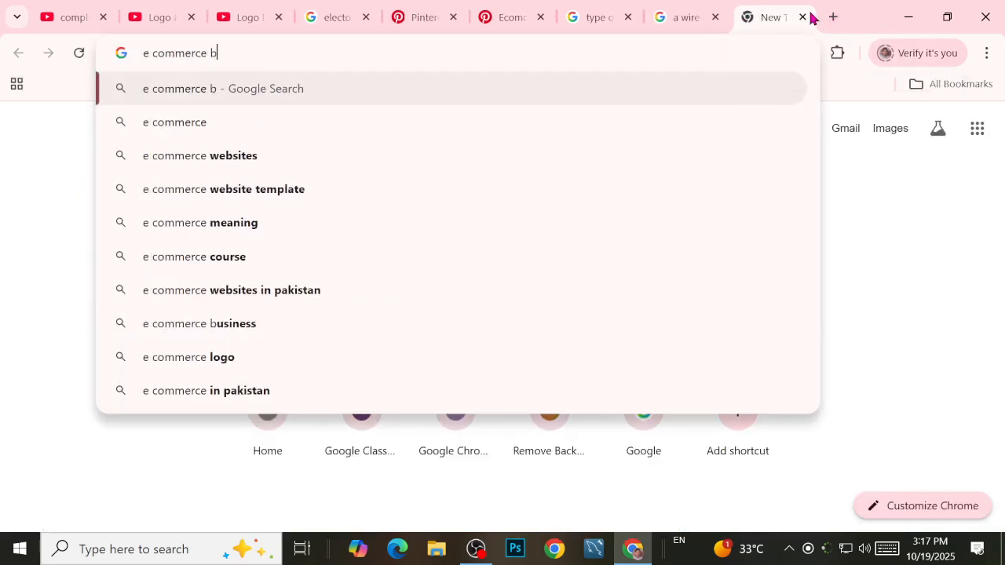
type("ag")
key("BackSpace")
key("BackSpace")
key("BackSpace")
key("BackSpace")
key("BackSpace")
key("BackSpace")
key("BackSpace")
key("BackSpace")
key("BackSpace")
key("BackSpace")
key("BackSpace")
key("BackSpace")
key("BackSpace")
key("BackSpace")
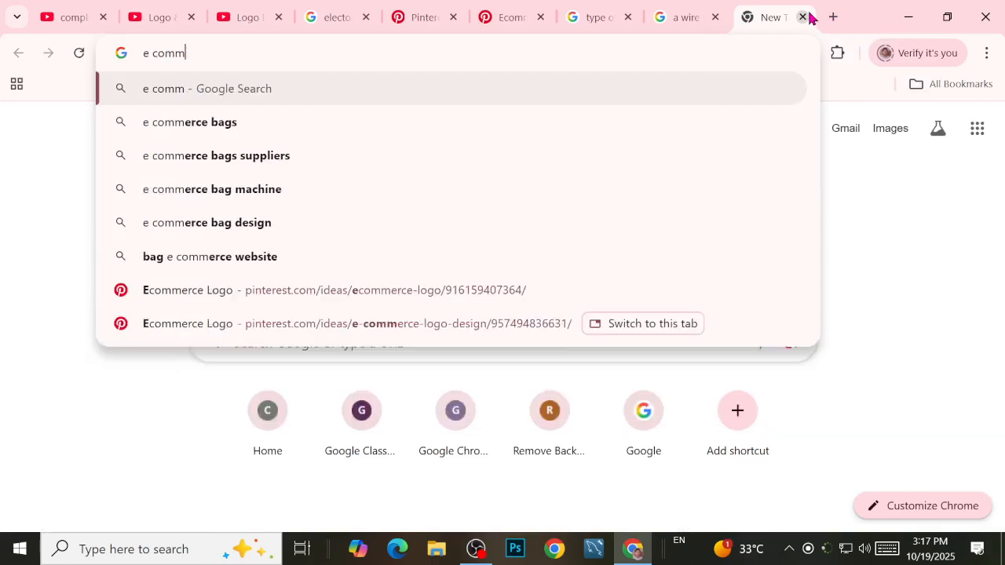
type("bag")
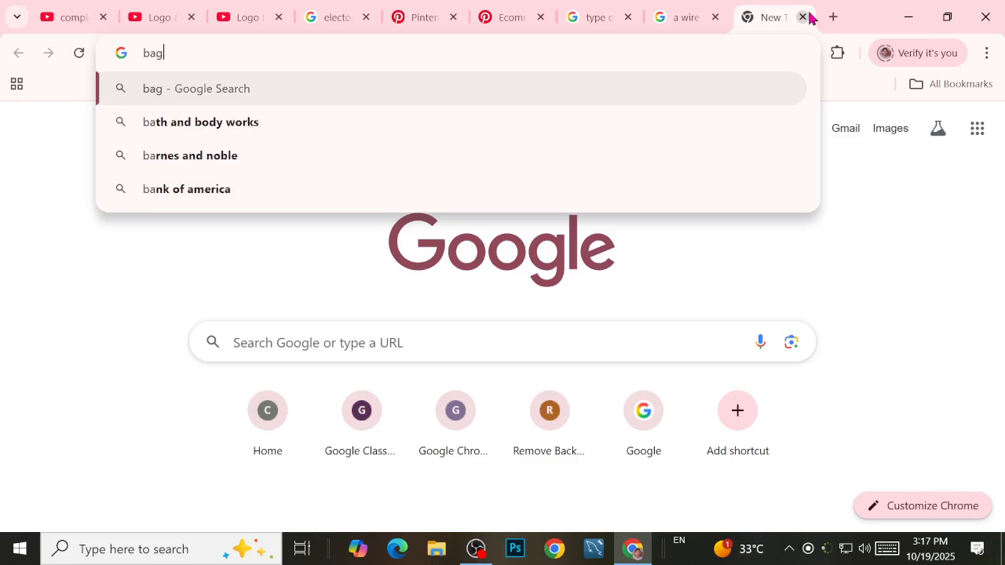
key("BackSpace")
key("BackSpace")
key("BackSpace")
Search Google for "cart bag icons" and skim the general results page
type("c")
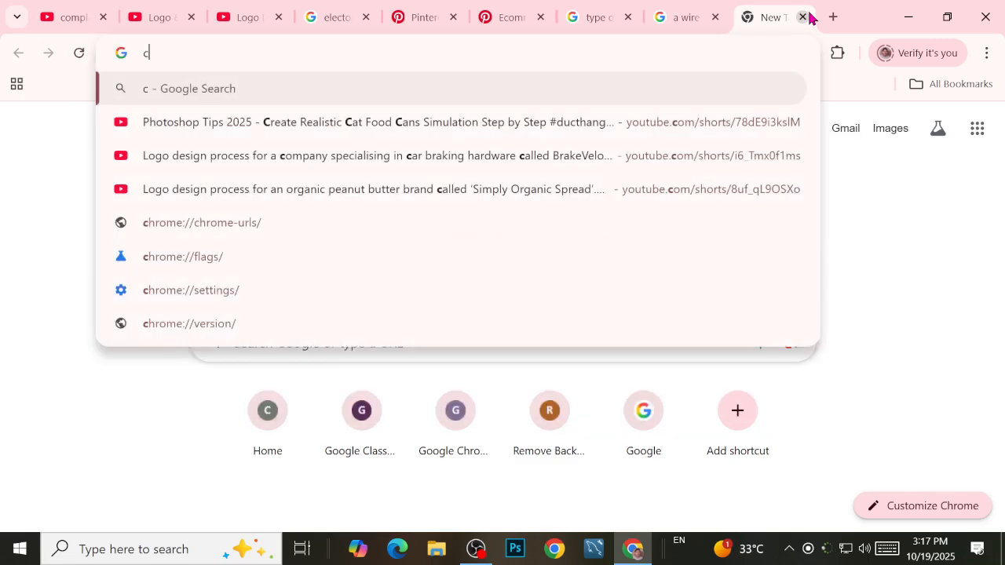
type("art bag icons")
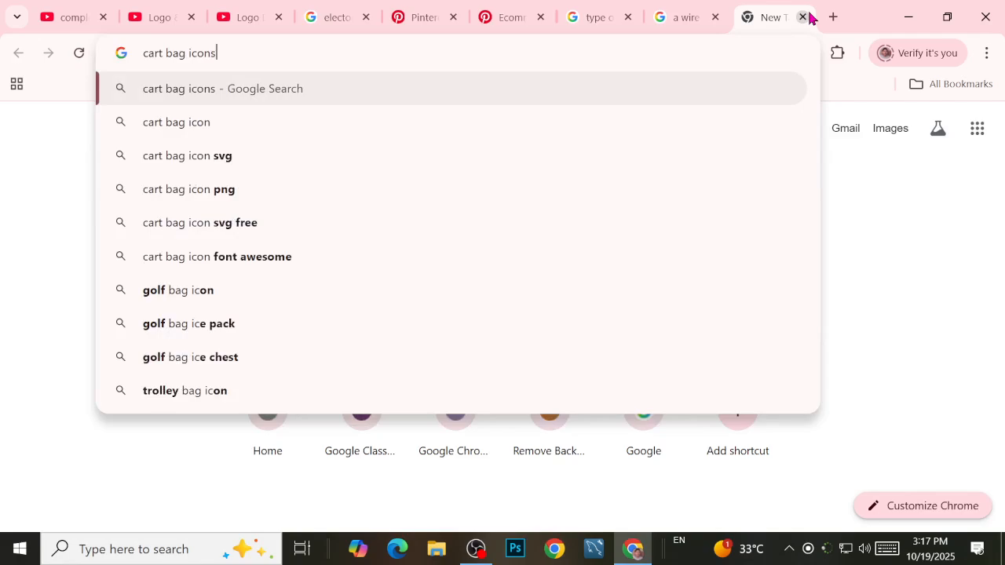
key("Return")
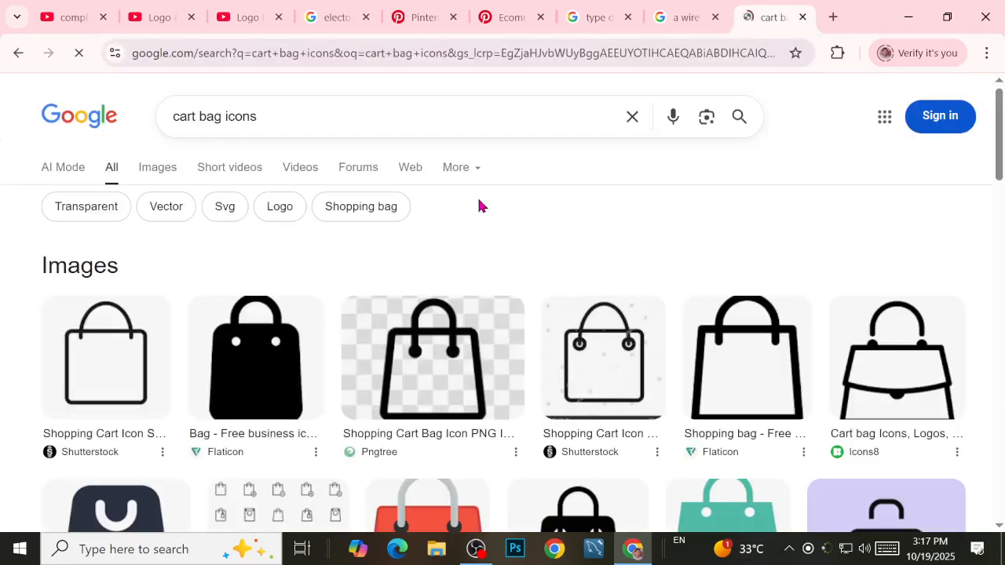
scroll(540, 234, "down", 5)
scroll(481, 296, "up", 5)
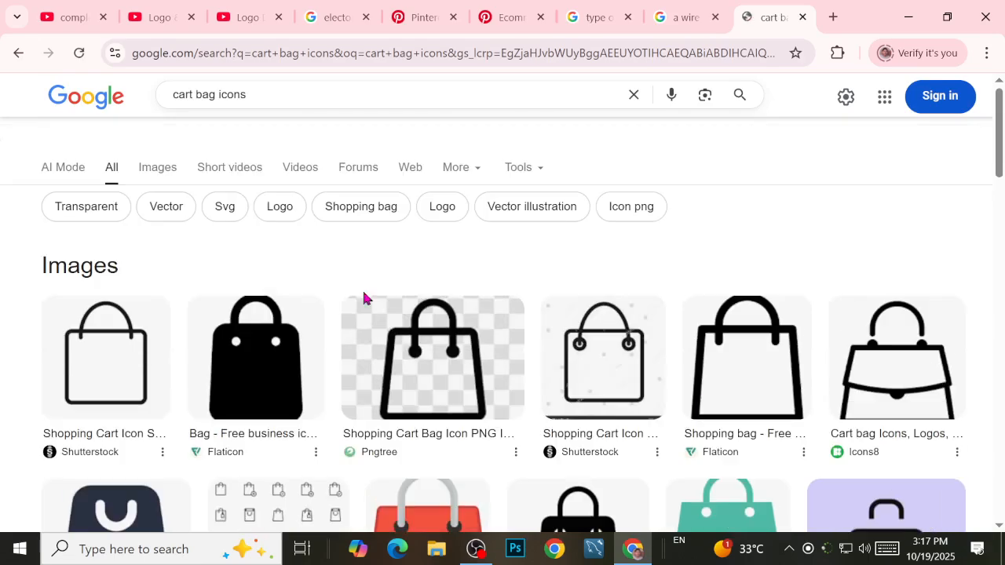
scroll(237, 216, "down", 5)
scroll(237, 215, "down", 5)
scroll(231, 215, "up", 8)
Switch to the image results for cart bag icons and look through the shopping bag and cart designs
left_click(174, 171)
scroll(481, 298, "down", 8)
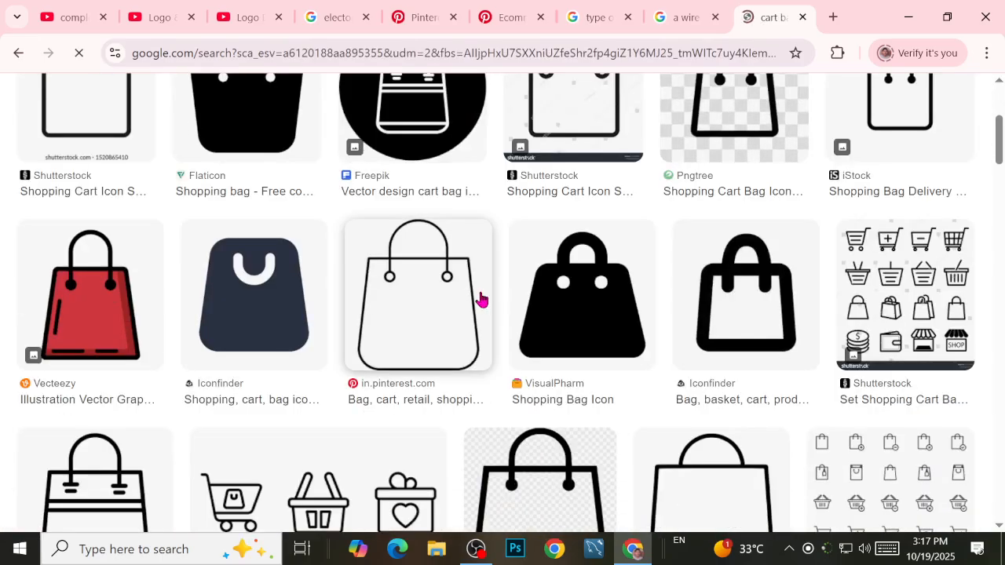
scroll(482, 298, "down", 3)
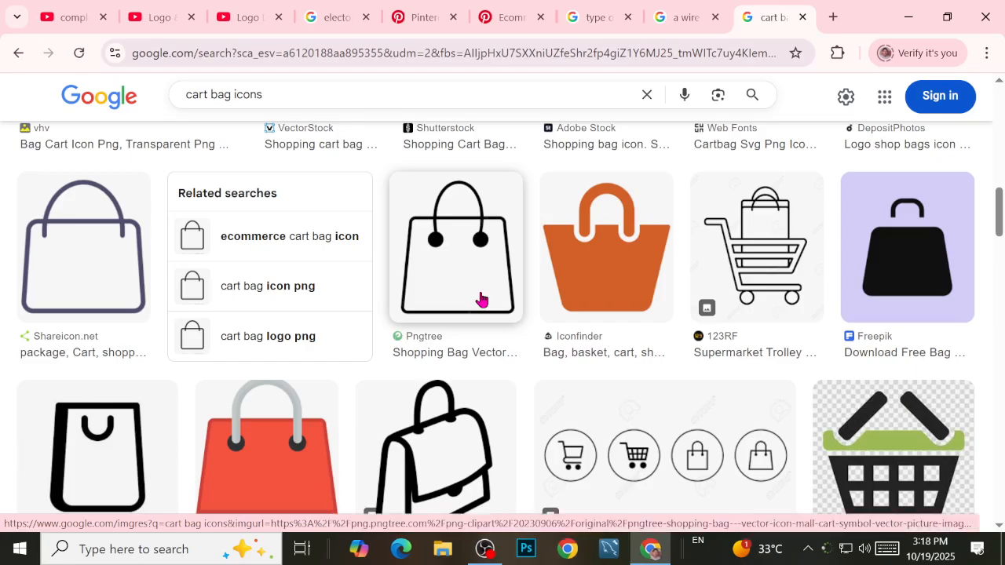
scroll(481, 298, "down", 7)
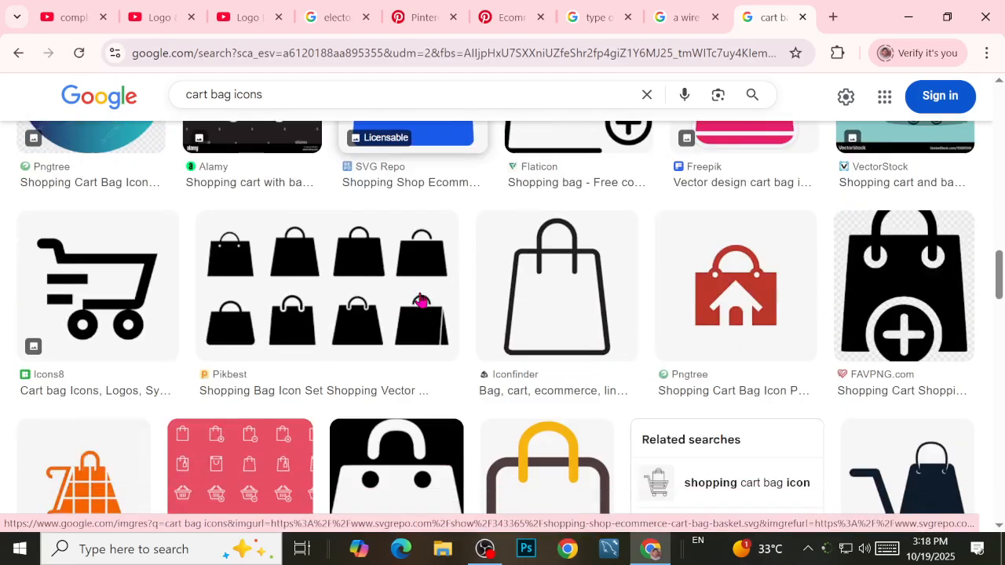
scroll(422, 301, "down", 10)
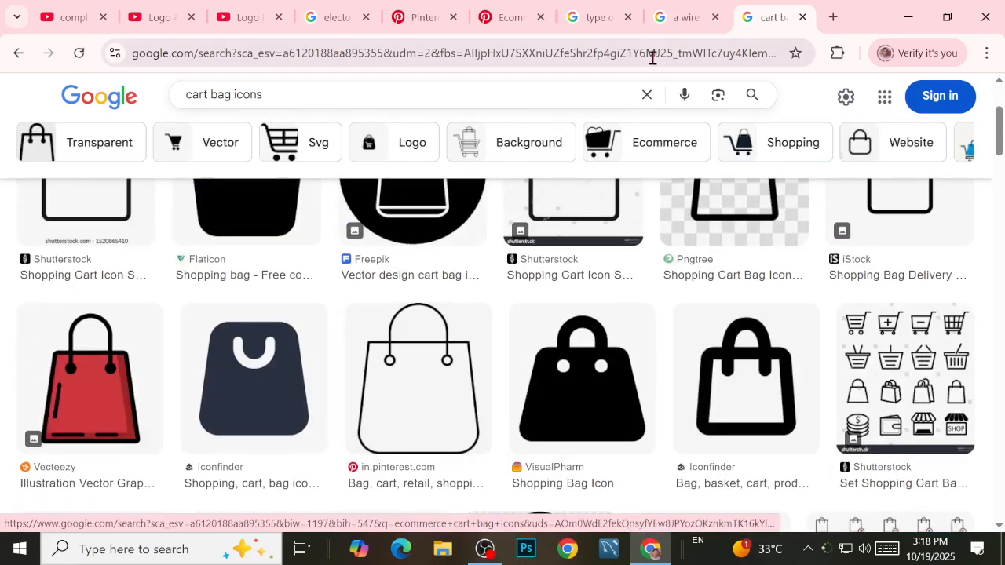
Return to the "a wire icon" results tab and review its cable and plug icons again
left_click(679, 16)
scroll(493, 404, "down", 3)
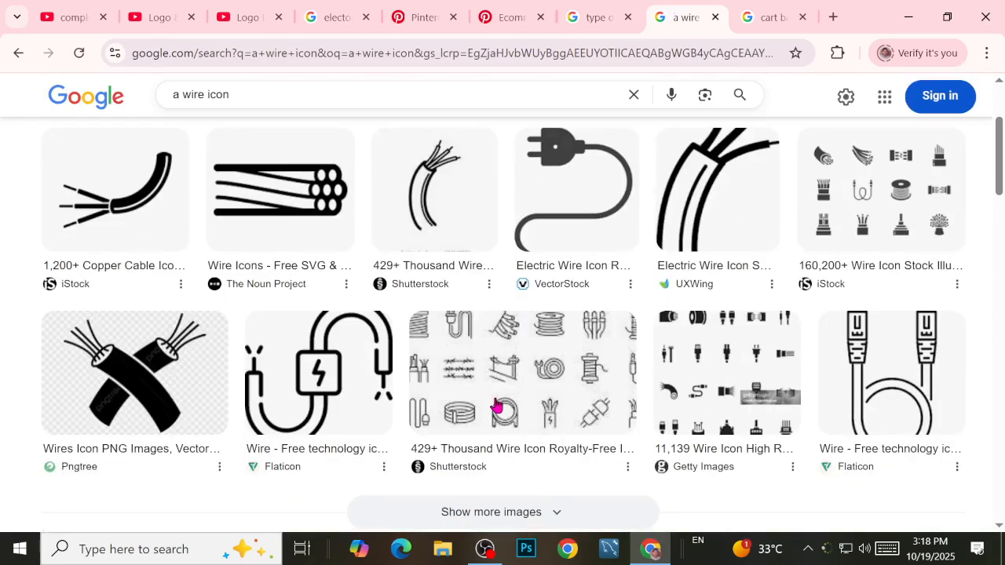
scroll(496, 405, "up", 1)
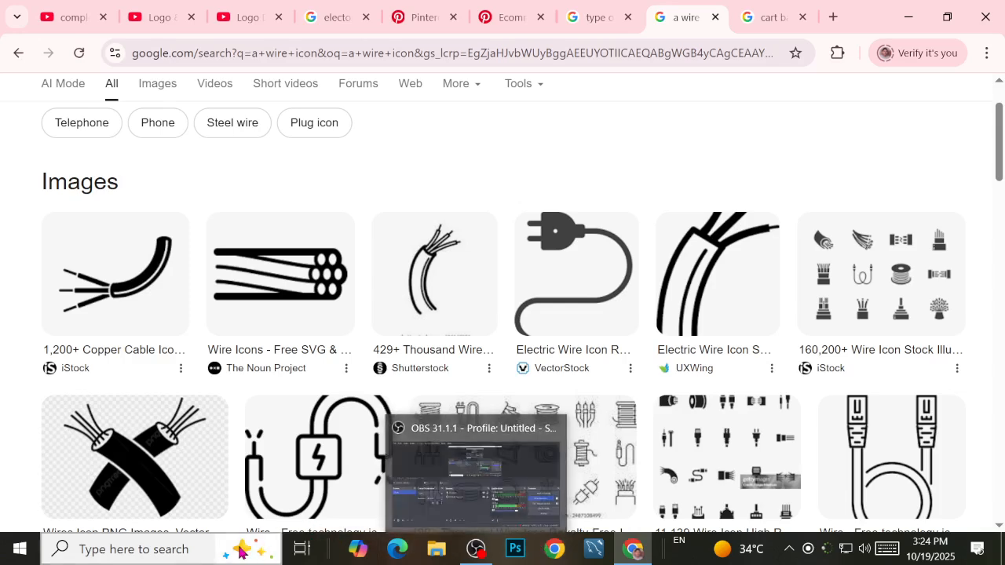
Launch Adobe Illustrator 2019 and create a new 600 x 600 px document with 4 artboards
left_click(110, 554)
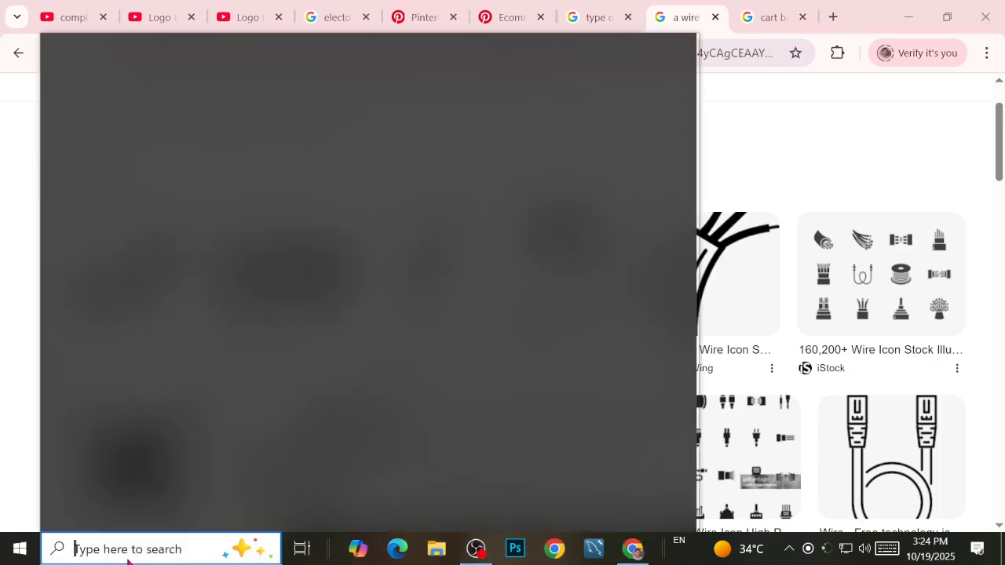
type("a")
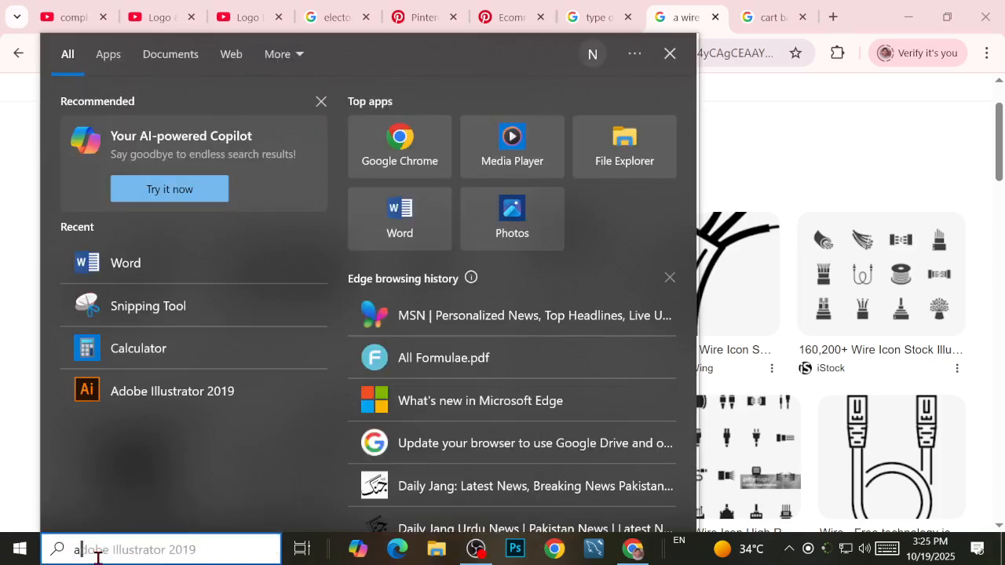
left_click(144, 129)
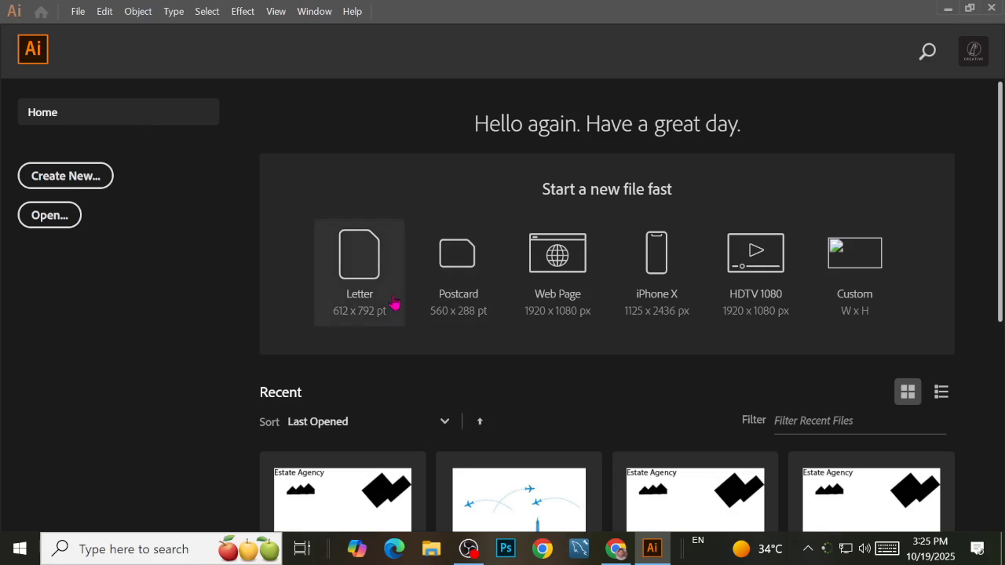
left_click(98, 181)
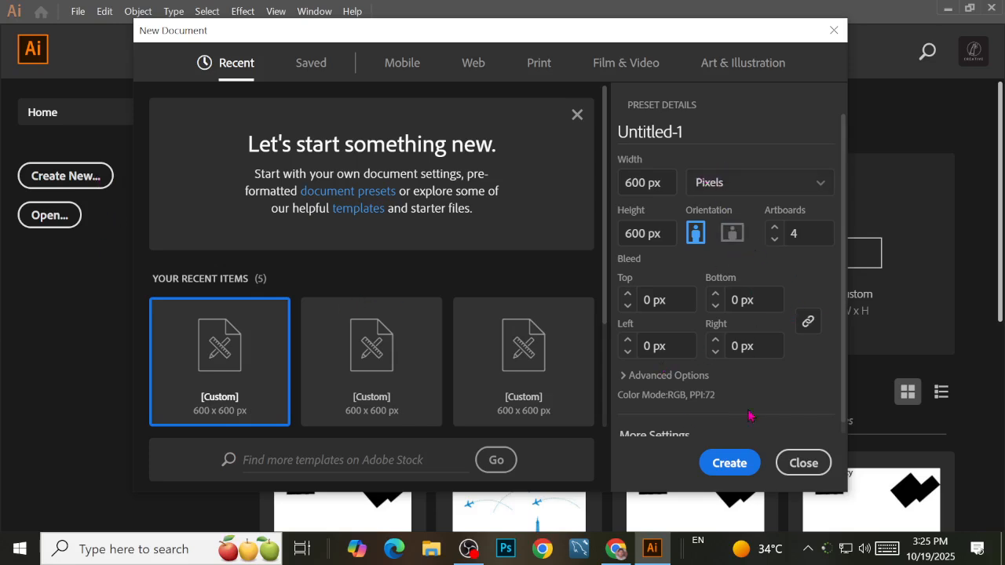
left_click(744, 464)
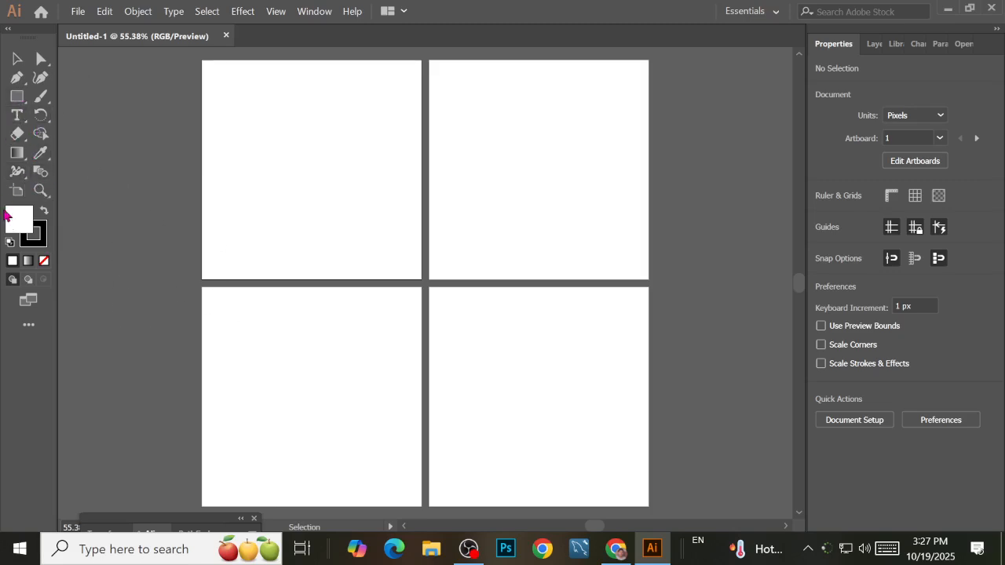
Draw a small S-shaped curve with the Pen tool on the first artboard, starting near X 227.5, Y 194.5 px
left_click(18, 100)
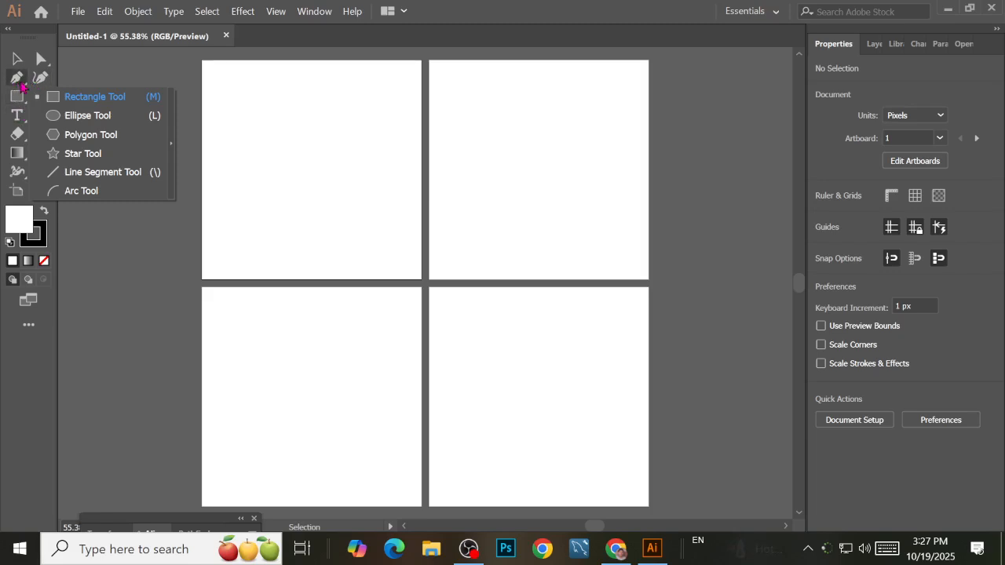
left_click(23, 88)
left_click(18, 79)
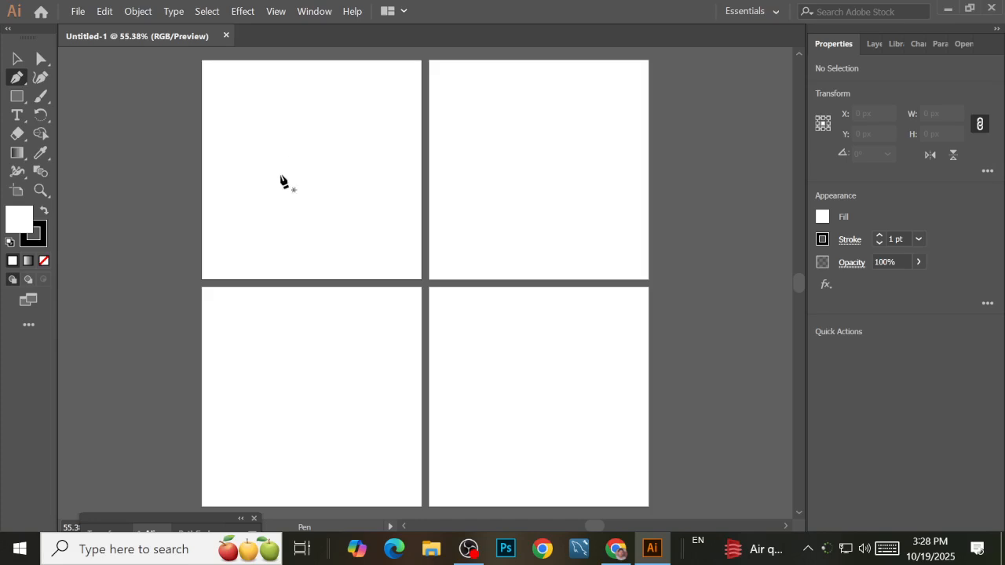
left_click(284, 130)
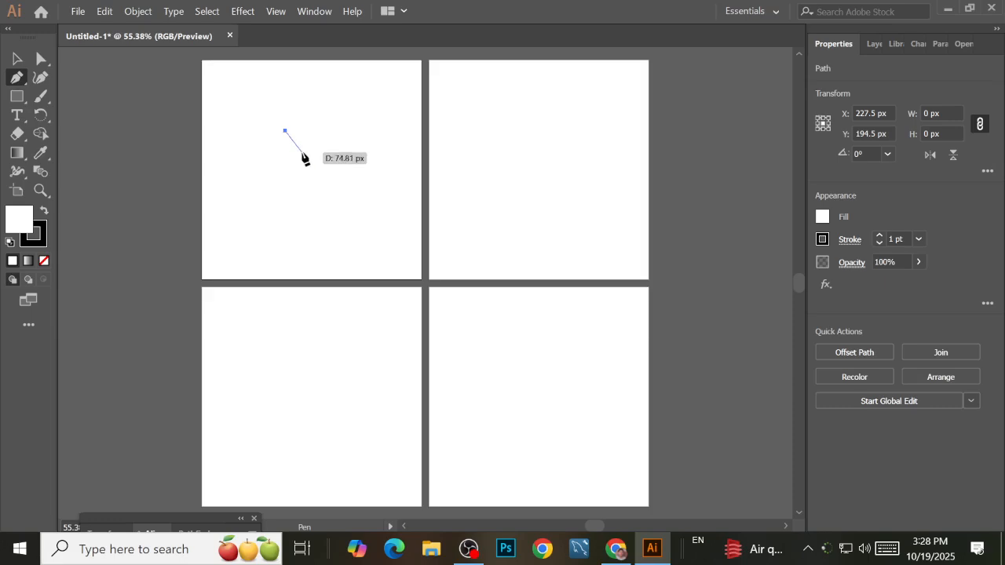
left_click(302, 153)
key("ctrl+z")
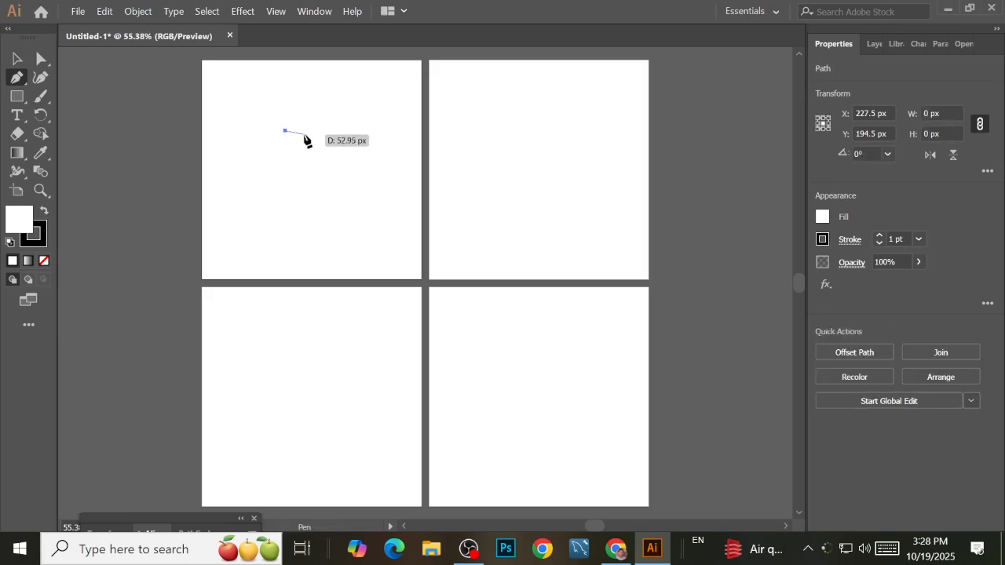
left_click_drag(301, 135, 307, 151)
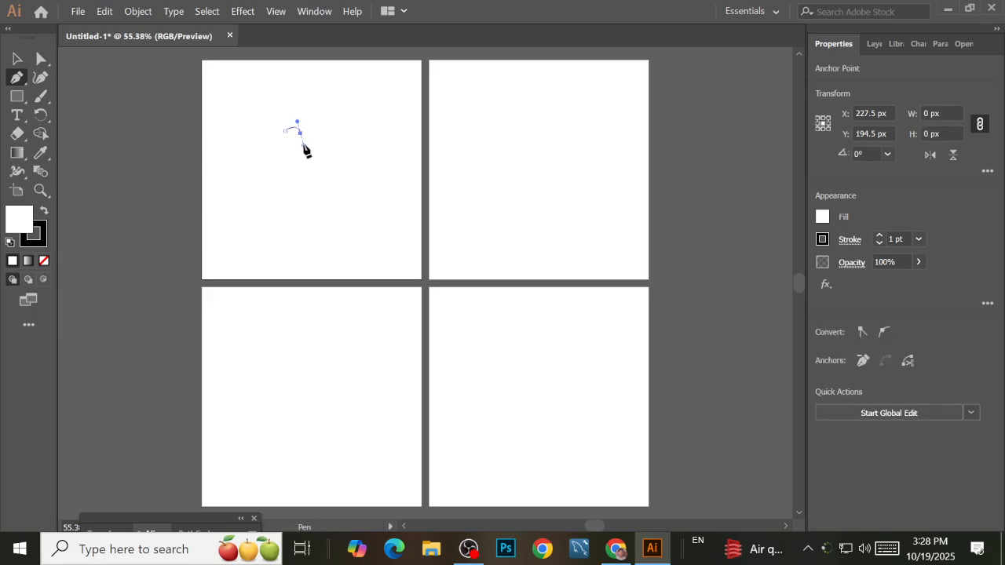
left_click_drag(326, 169, 346, 167)
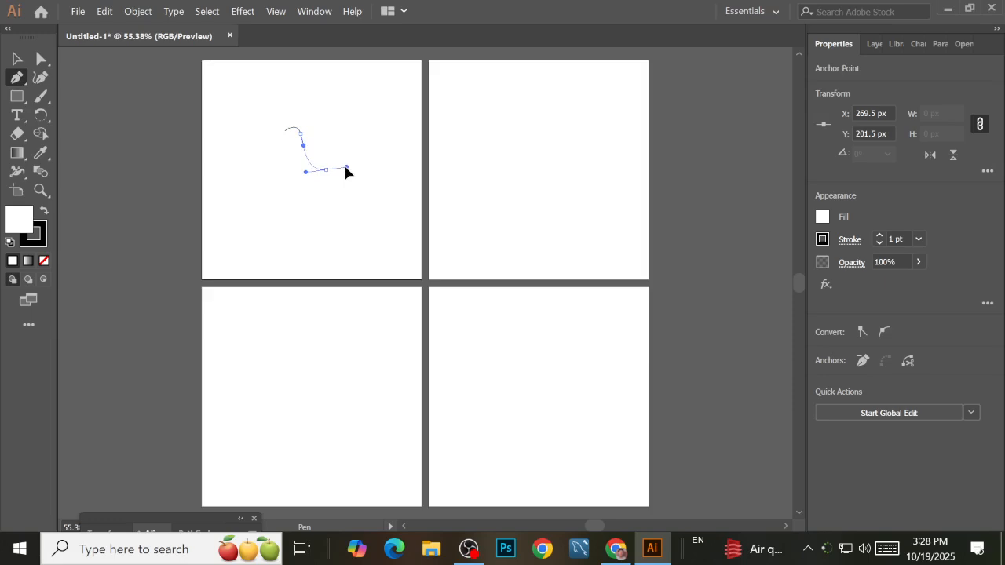
mouse_move(346, 167)
left_mouse_down()
mouse_move(348, 179)
mouse_move(346, 170)
left_mouse_up()
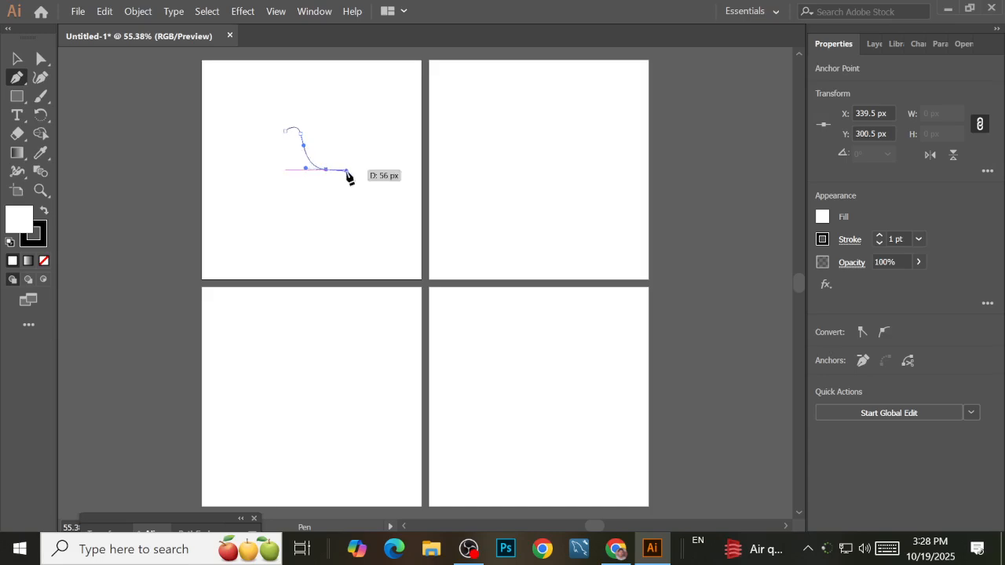
left_click(17, 58)
left_click(358, 213)
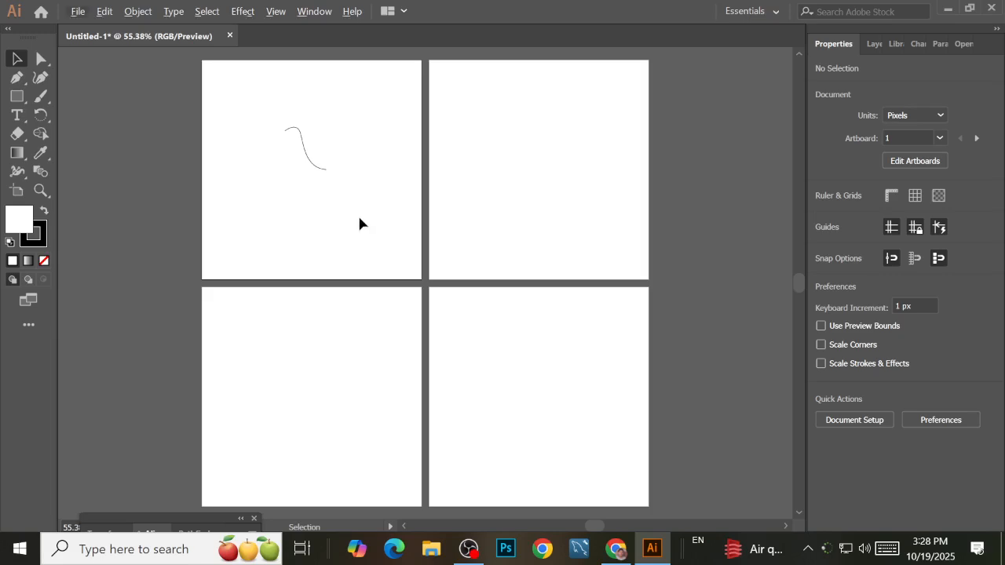
Draw a horizontal line about 254 px long below the small curve and set its stroke to 7 pt
scroll(353, 252, "down", 2)
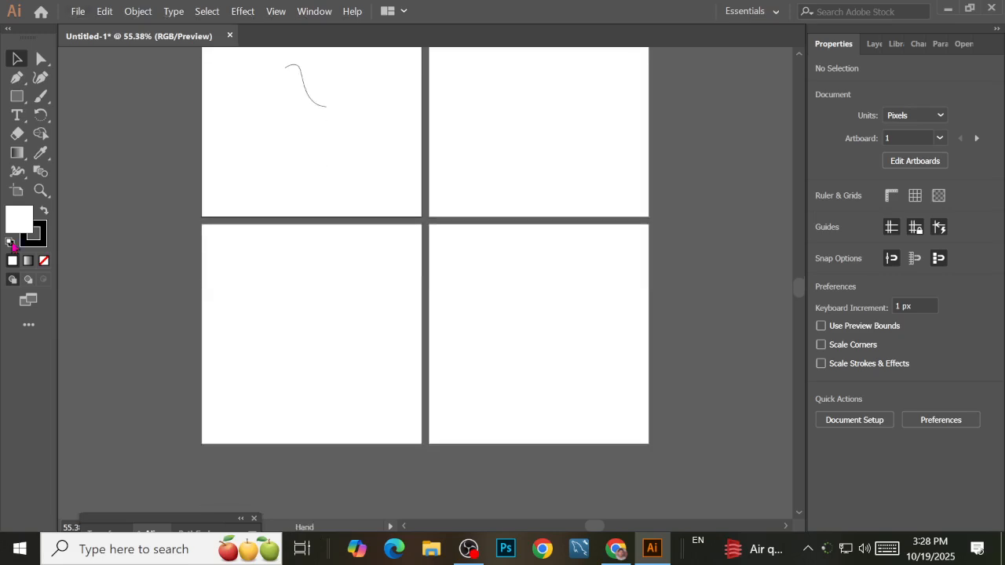
right_click(17, 96)
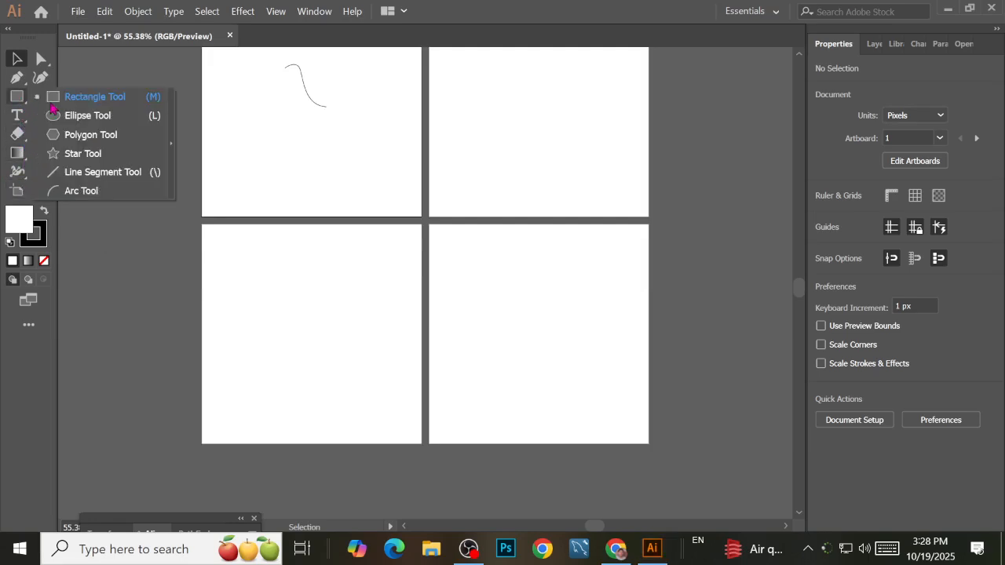
left_click(95, 172)
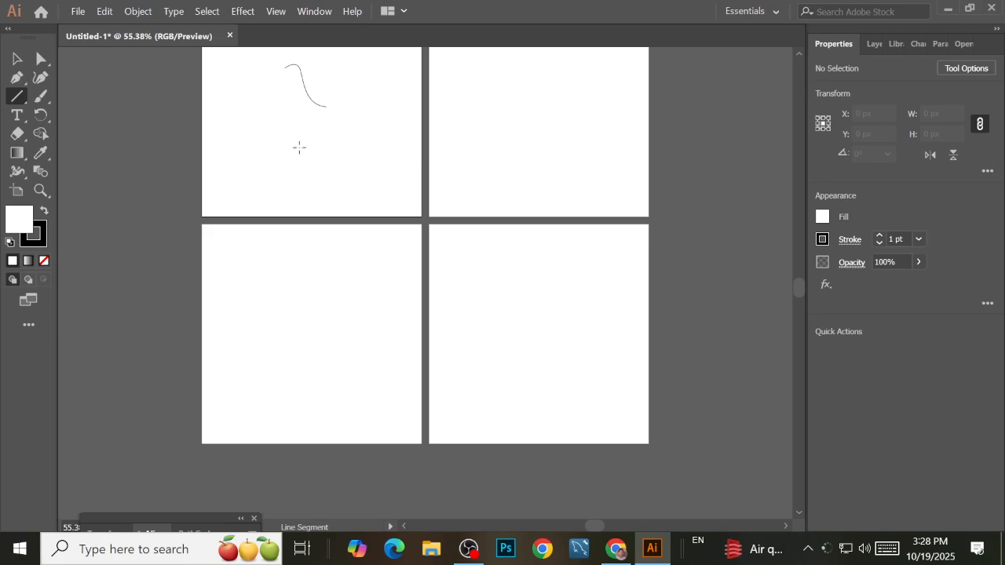
left_click_drag(267, 148, 360, 148)
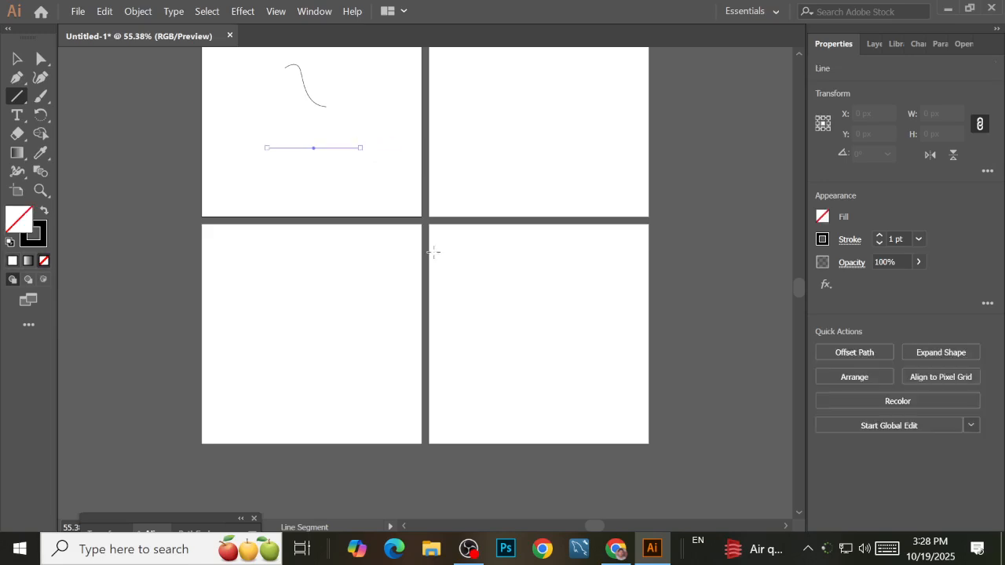
left_click(879, 236)
left_click(879, 235)
left_click(879, 236)
left_click(879, 235)
left_click(879, 236)
left_click(879, 236)
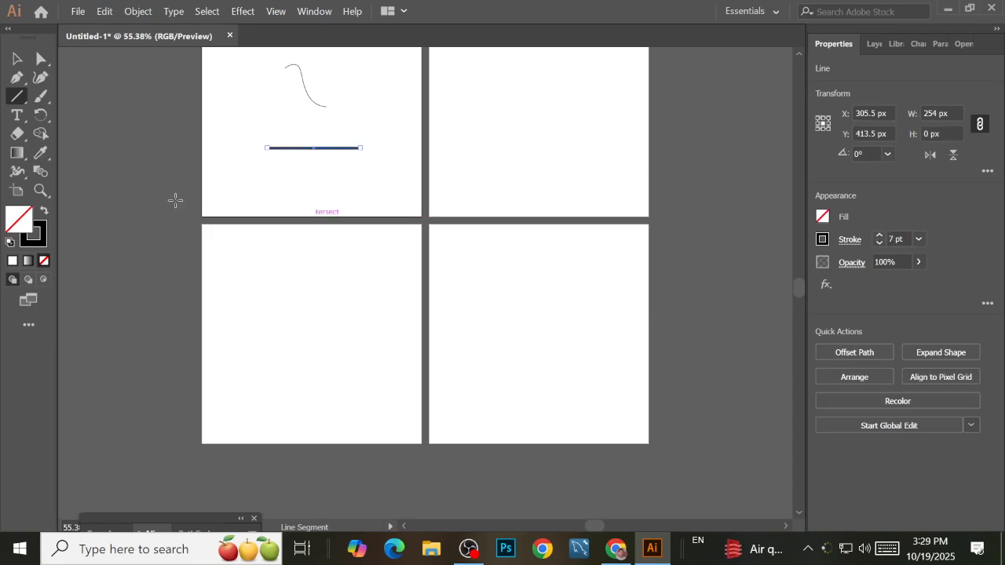
Try to tilt the thick line by lowering its right endpoint about 5 px and shifting the whole line slightly down
left_click(16, 59)
left_click(41, 59)
scroll(381, 142, "up", 5)
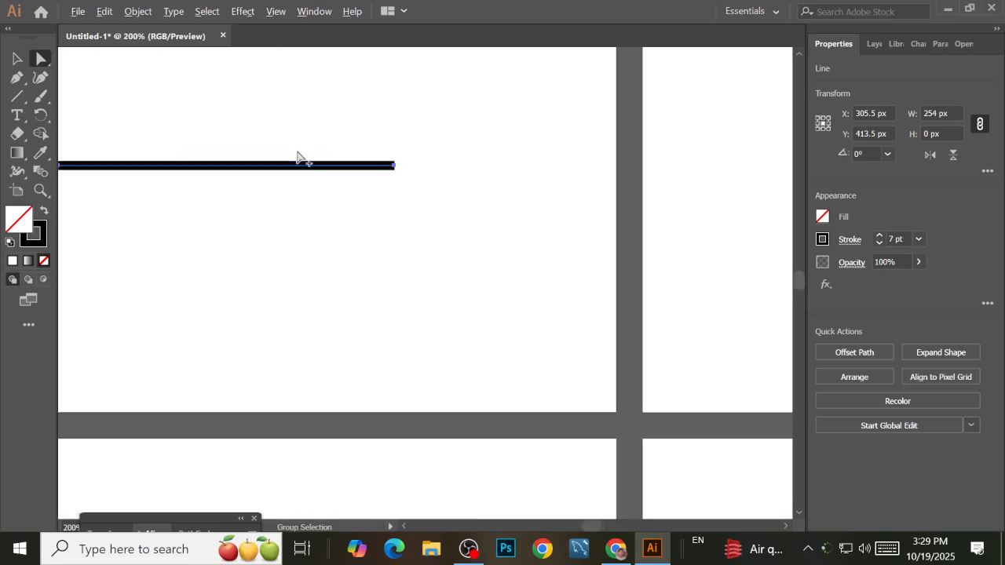
scroll(538, 263, "left", 3)
scroll(552, 247, "down", 2)
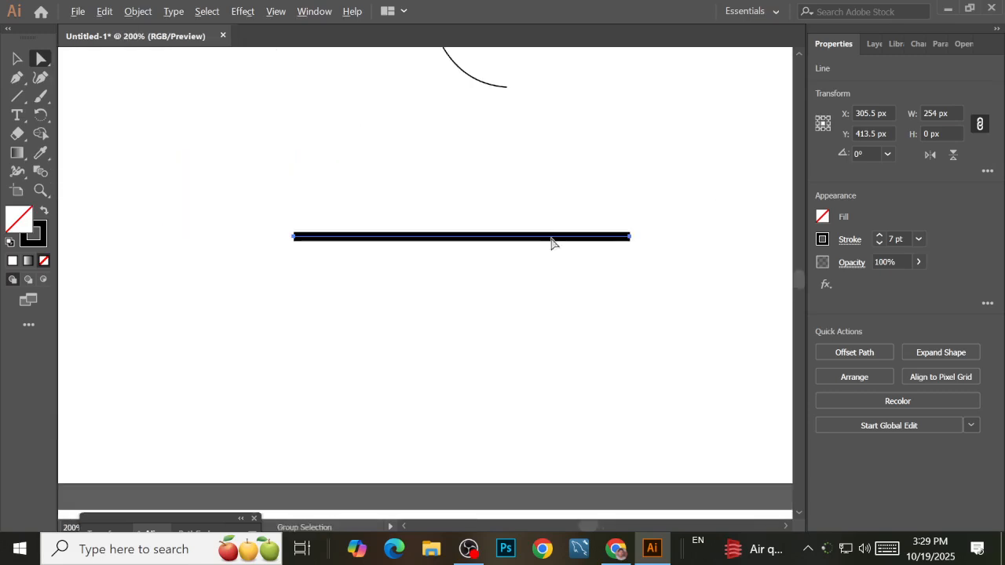
left_click(627, 236)
left_click_drag(629, 244, 628, 249)
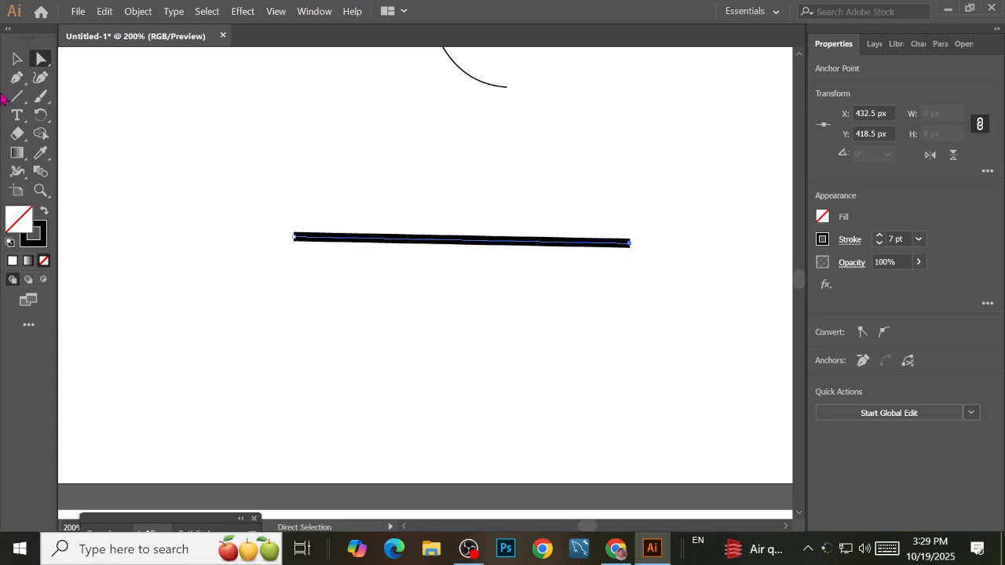
left_click(294, 238)
left_click(629, 243)
left_click(549, 245)
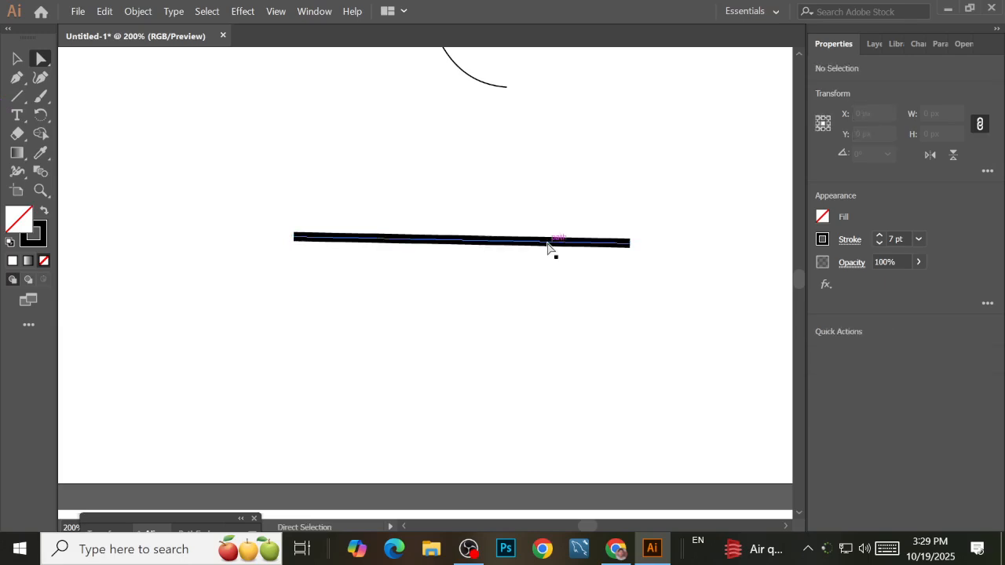
left_click_drag(550, 247, 547, 261)
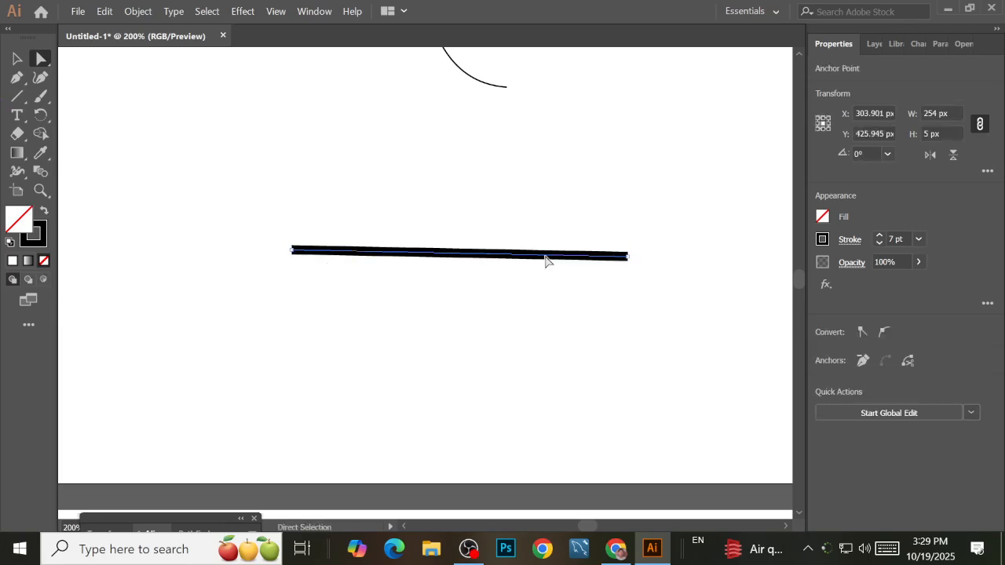
key("ctrl+z")
Convert the thick line's right endpoint to a smooth anchor and angle its handle up toward the left
left_click(629, 237)
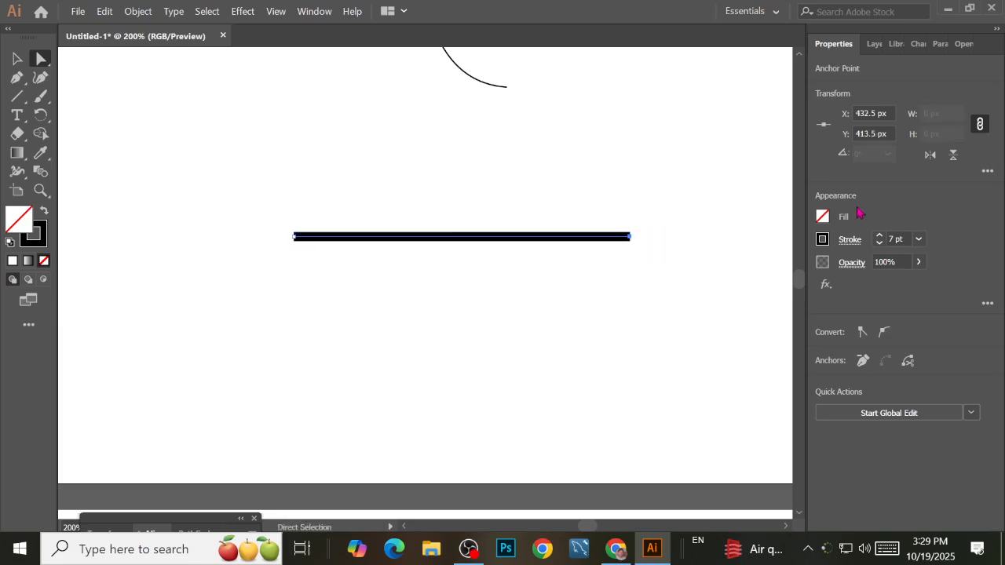
left_click(883, 333)
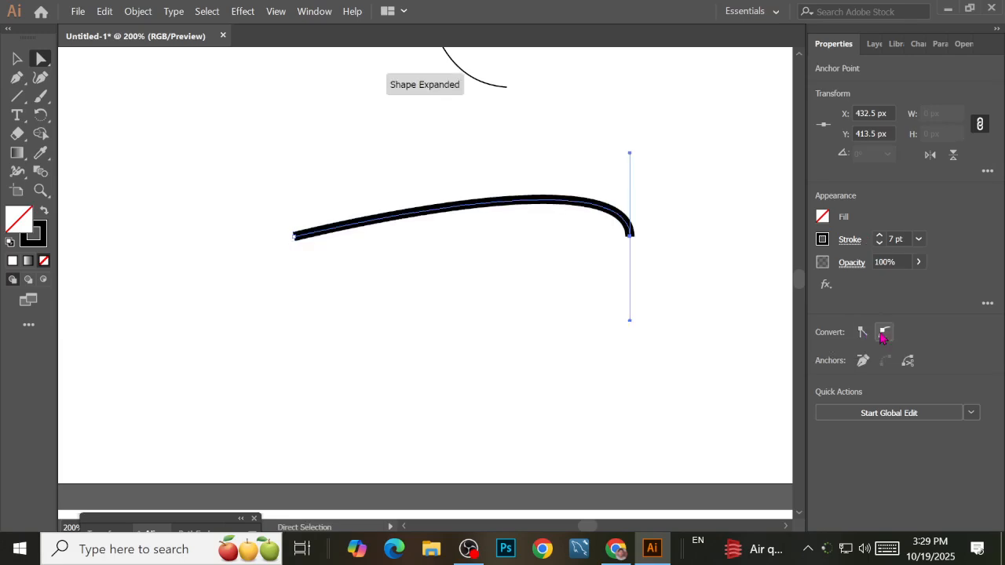
key("ctrl+z")
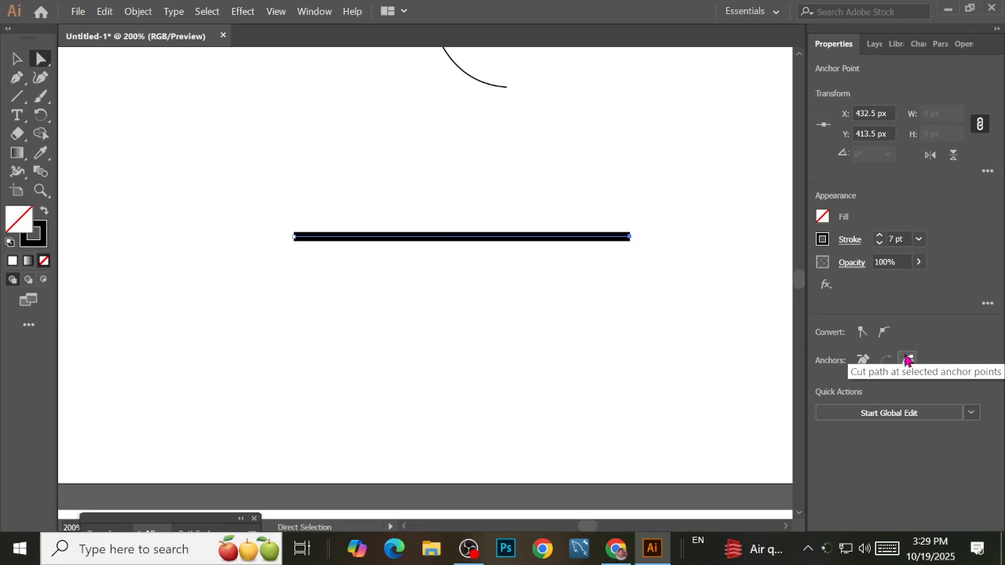
left_click(884, 332)
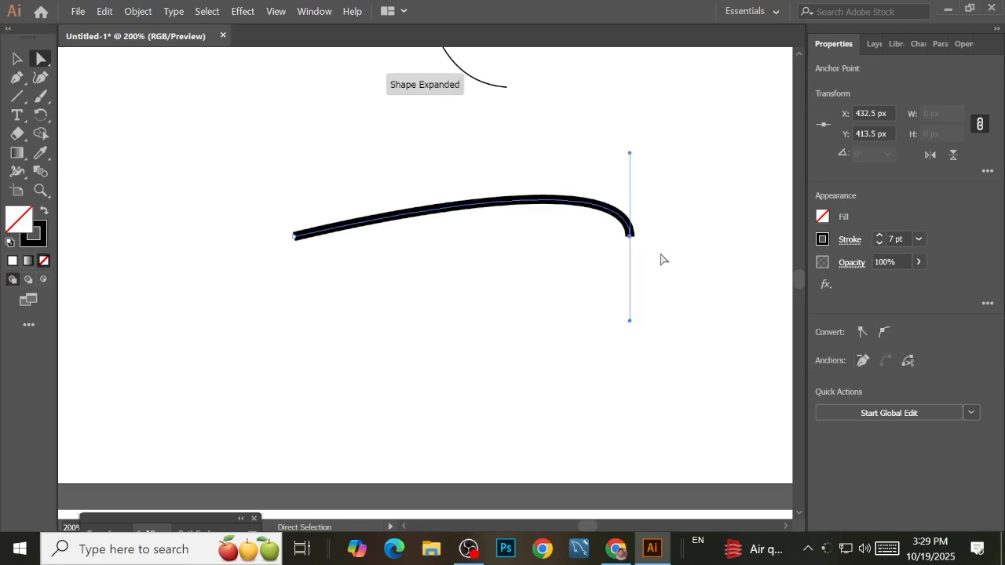
left_click_drag(629, 152, 591, 182)
Convert the thick line's left endpoint to a smooth anchor and shorten its upper handle toward the right to flatten the arch
left_click(294, 236)
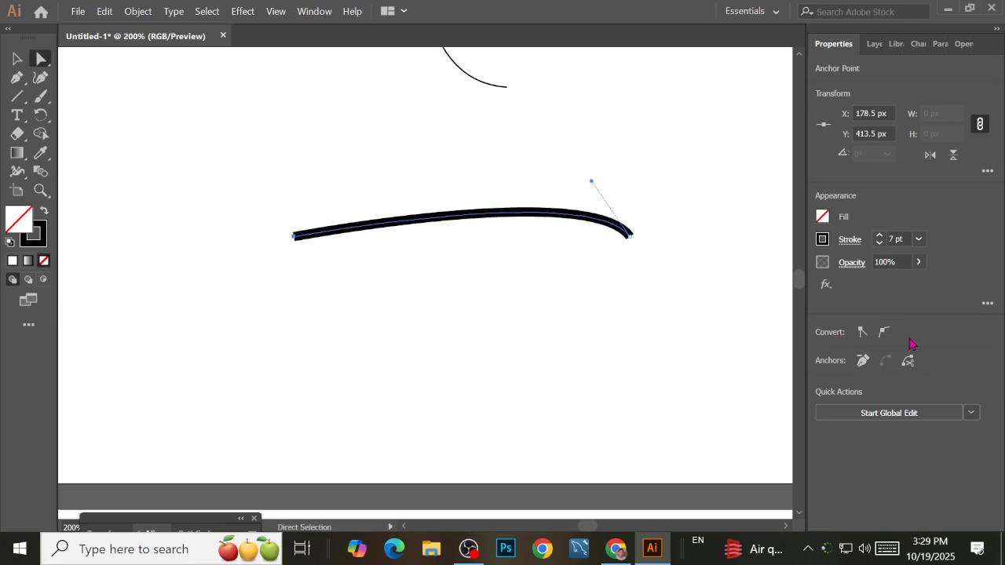
left_click(883, 332)
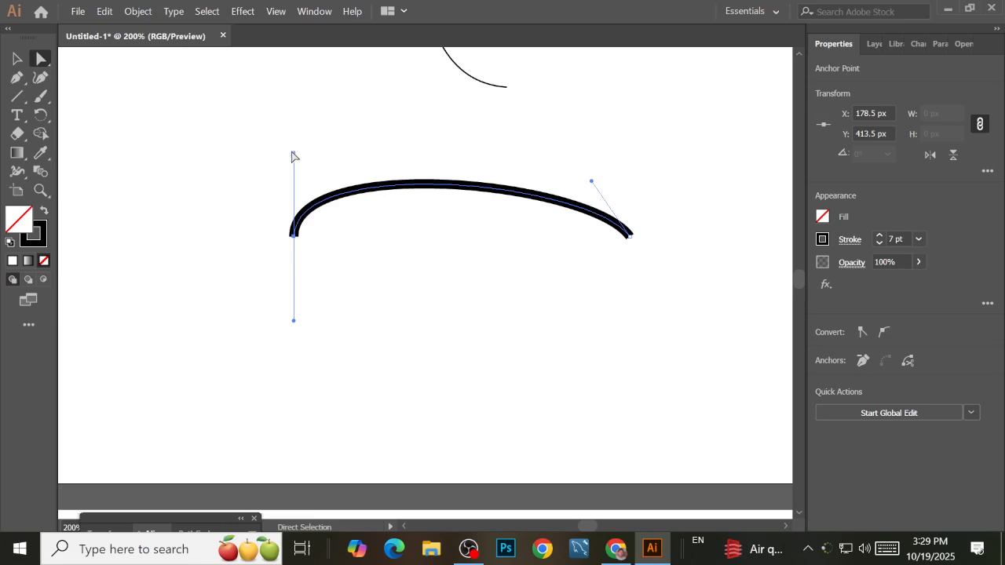
left_click_drag(293, 155, 340, 208)
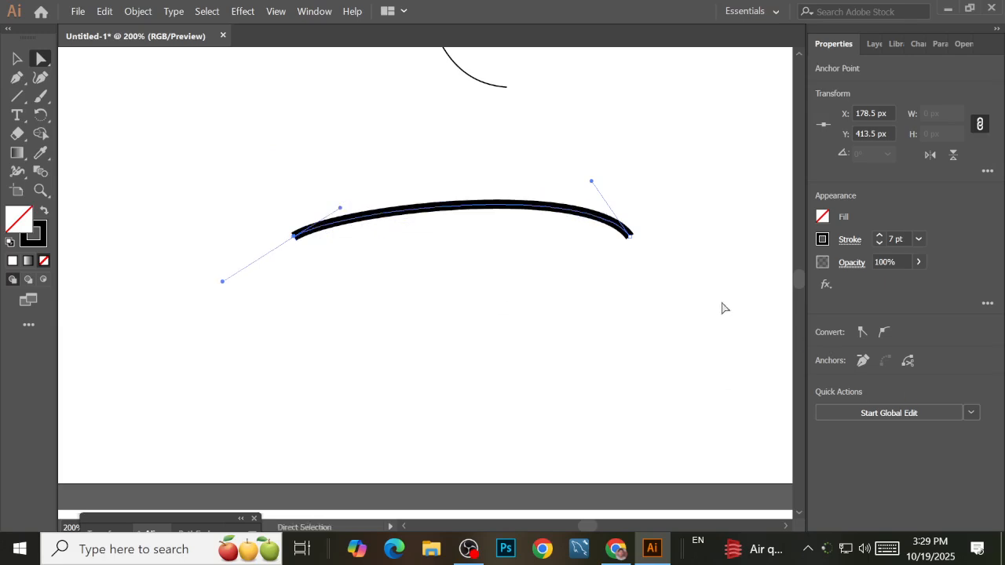
Reshape the thick arch into a descending S-curve, with its upper end at X 212.5, Y 300.5 px and lower end at X 373.5, Y 458.5 px
left_click_drag(592, 181, 540, 246)
mouse_move(295, 234)
left_mouse_down()
mouse_move(308, 151)
mouse_move(340, 93)
left_mouse_up()
left_click_drag(385, 58, 390, 90)
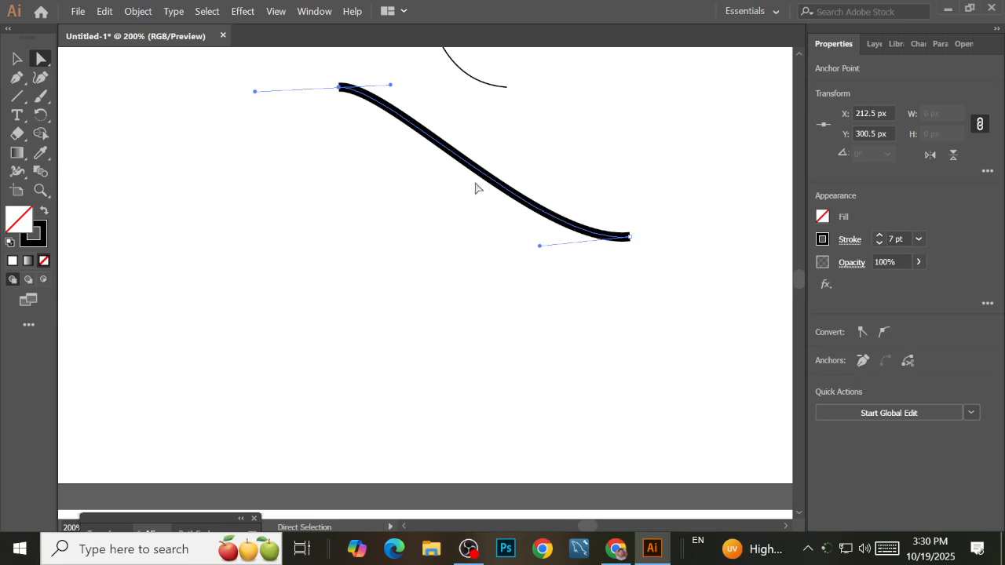
mouse_move(630, 236)
left_mouse_down()
mouse_move(631, 278)
mouse_move(610, 303)
mouse_move(548, 295)
left_mouse_up()
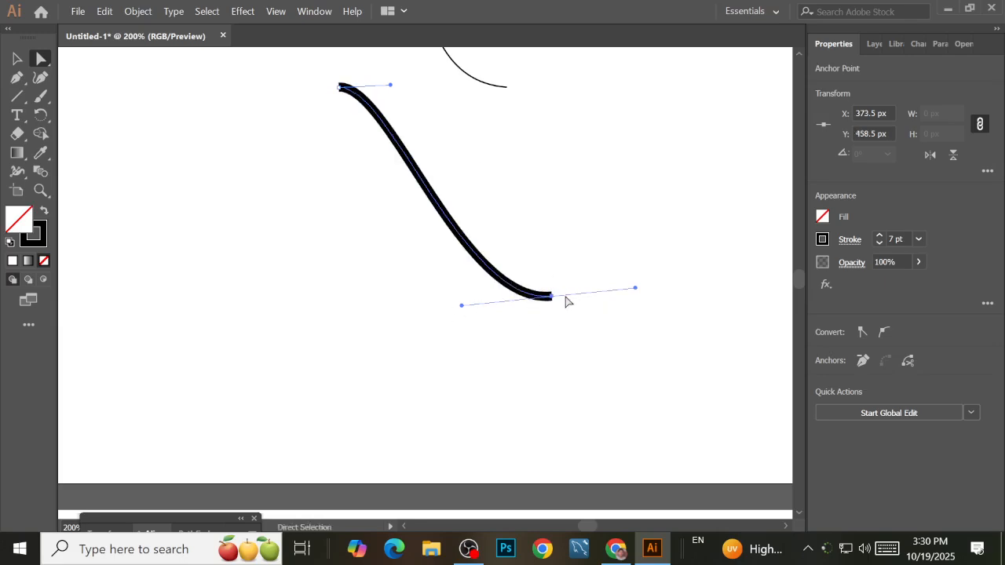
Try extending the S-curve's lower end with a straight horizontal Pen segment about 43 px long, then undo it
left_click(17, 59)
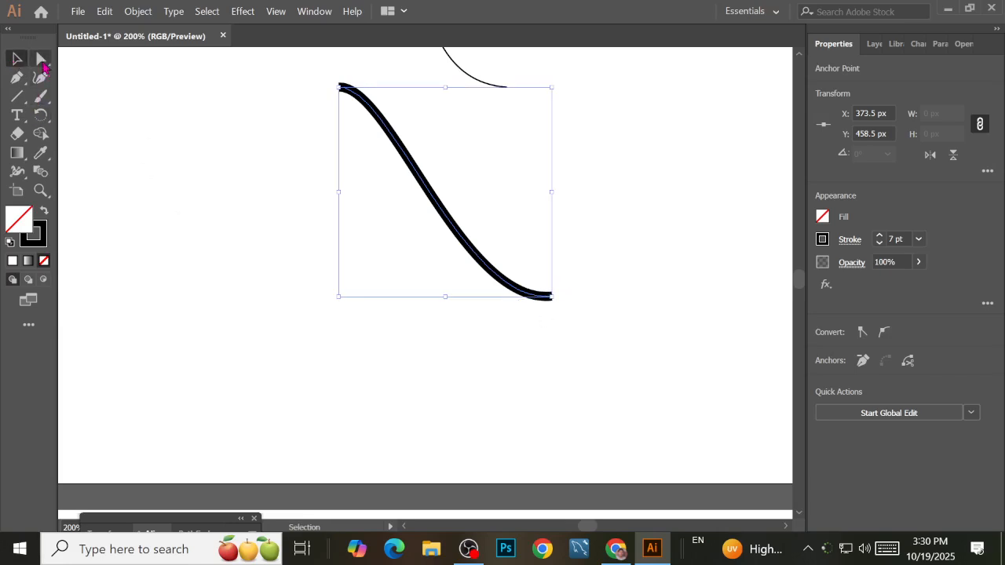
left_click(17, 77)
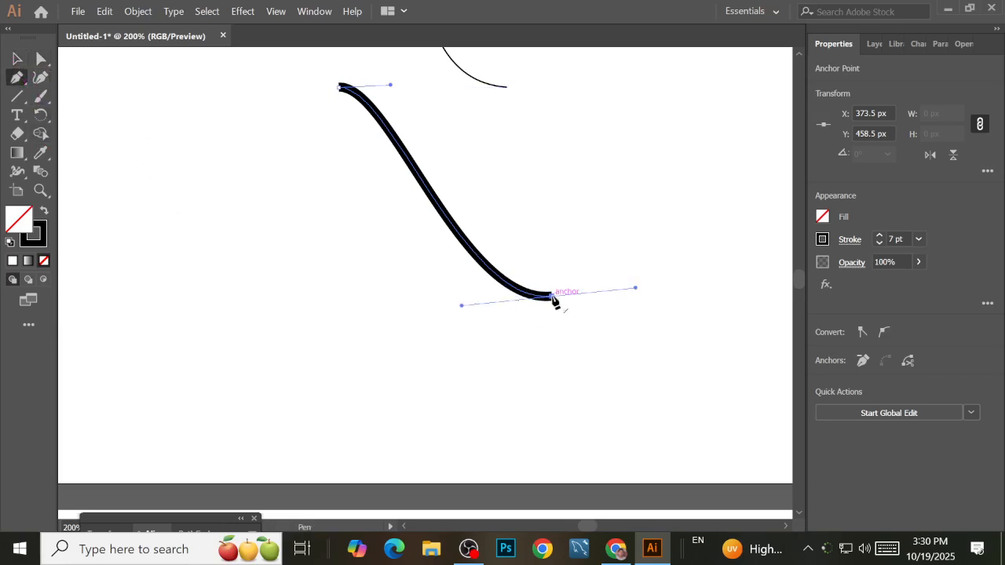
left_click_drag(552, 297, 610, 298)
left_click(599, 297)
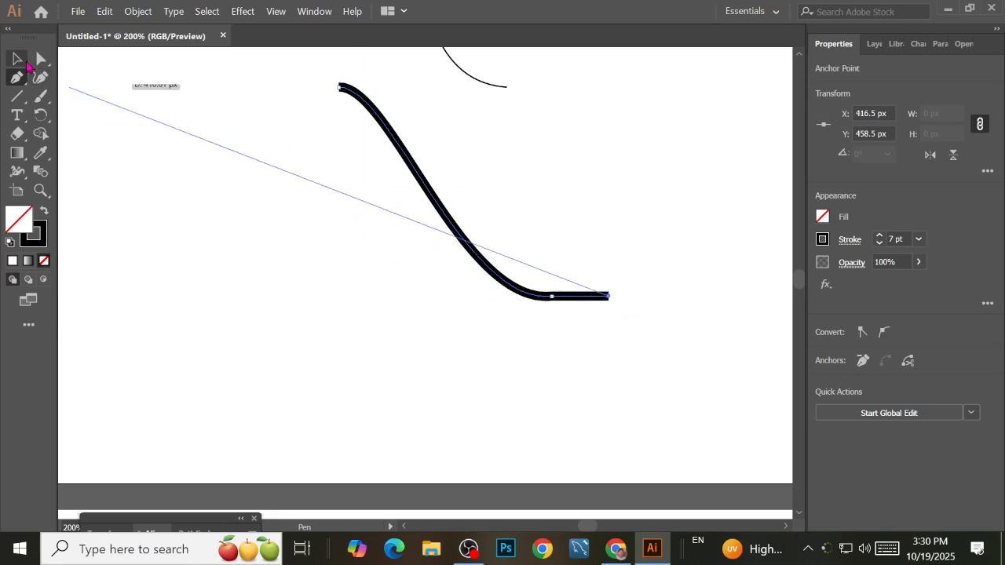
left_click(17, 58)
left_click(460, 343)
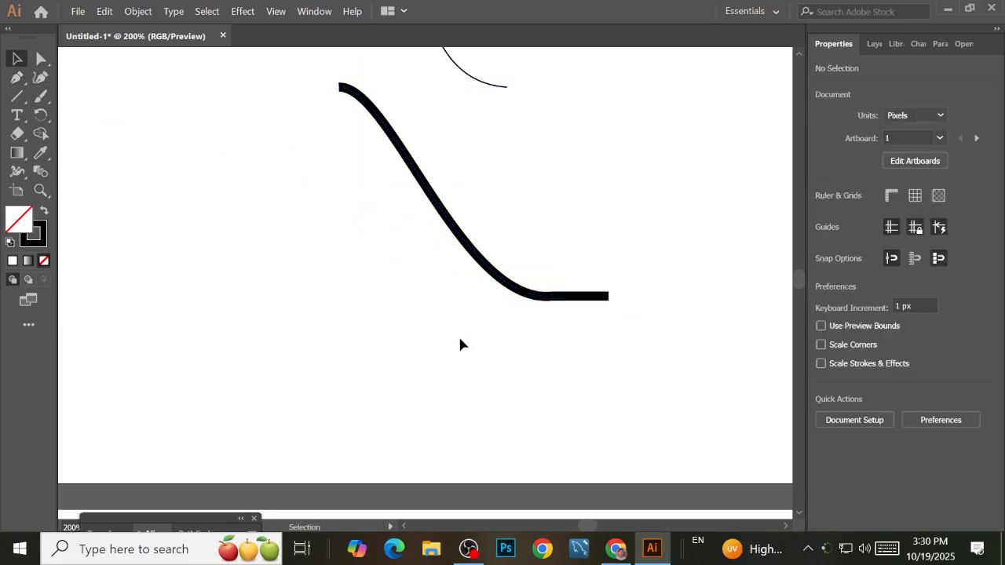
key("ctrl+z")
key("ctrl+z")
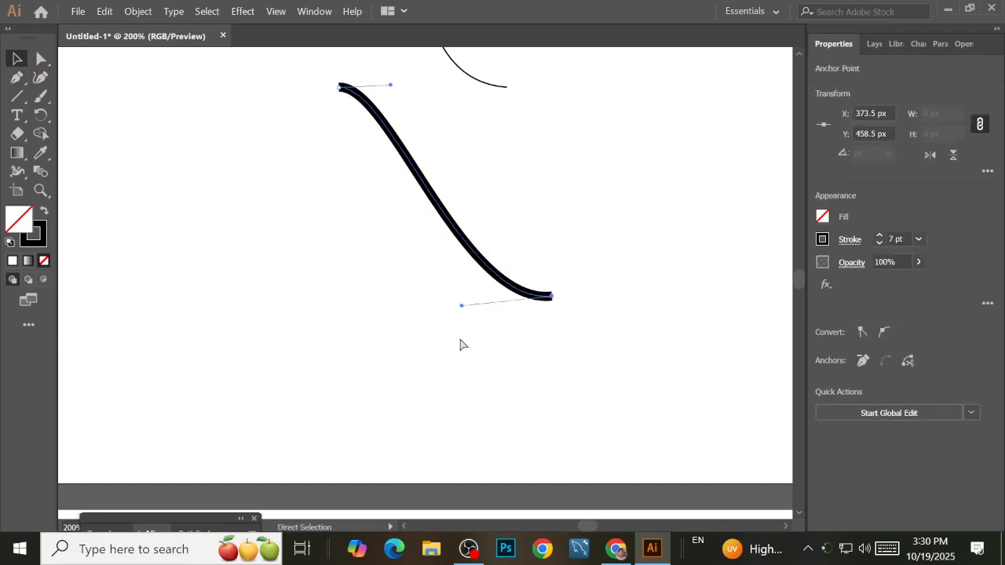
Extend the S-curve's lower end with a straight horizontal Pen segment about 35 px long
left_click(17, 77)
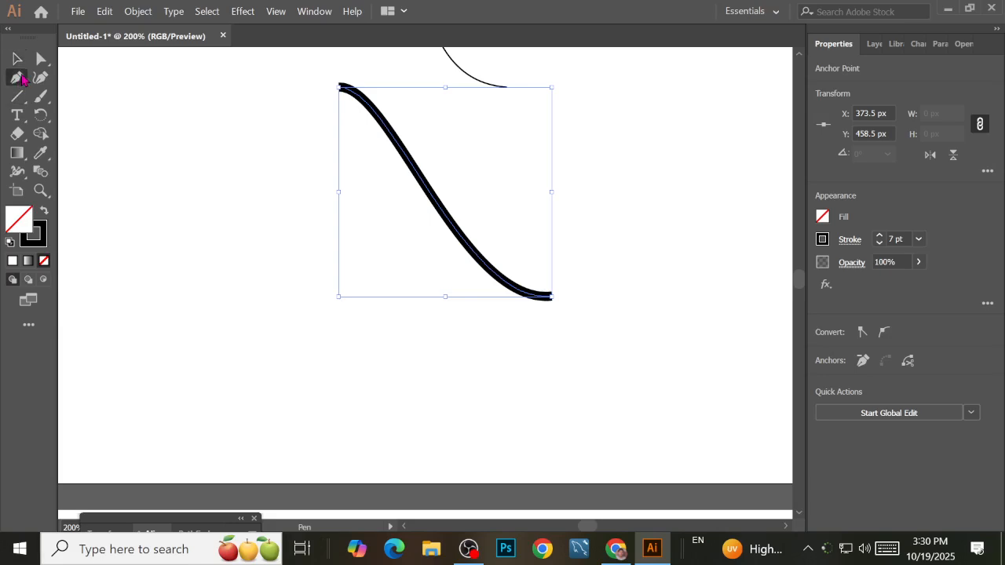
left_click(553, 296)
left_click(597, 297)
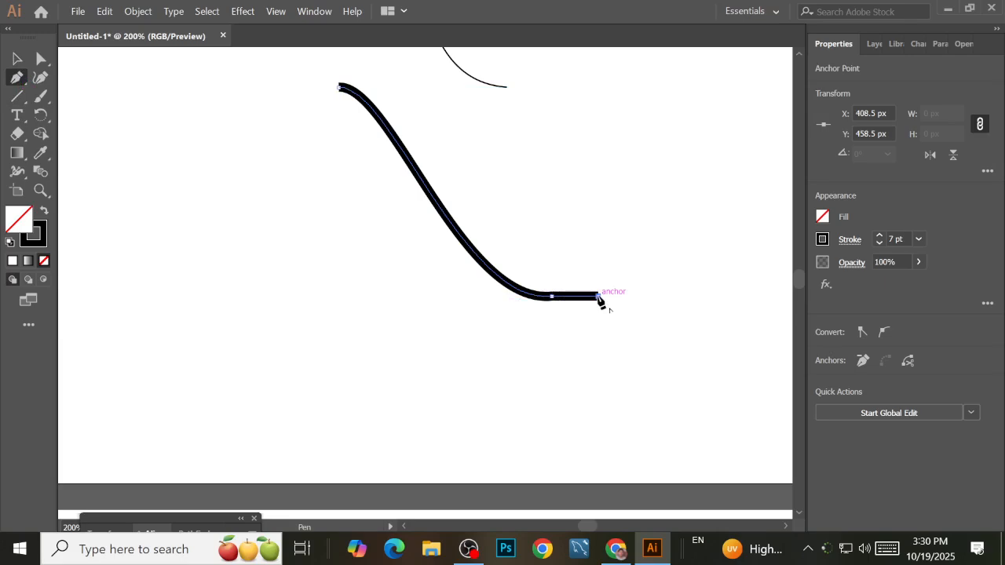
left_click(18, 59)
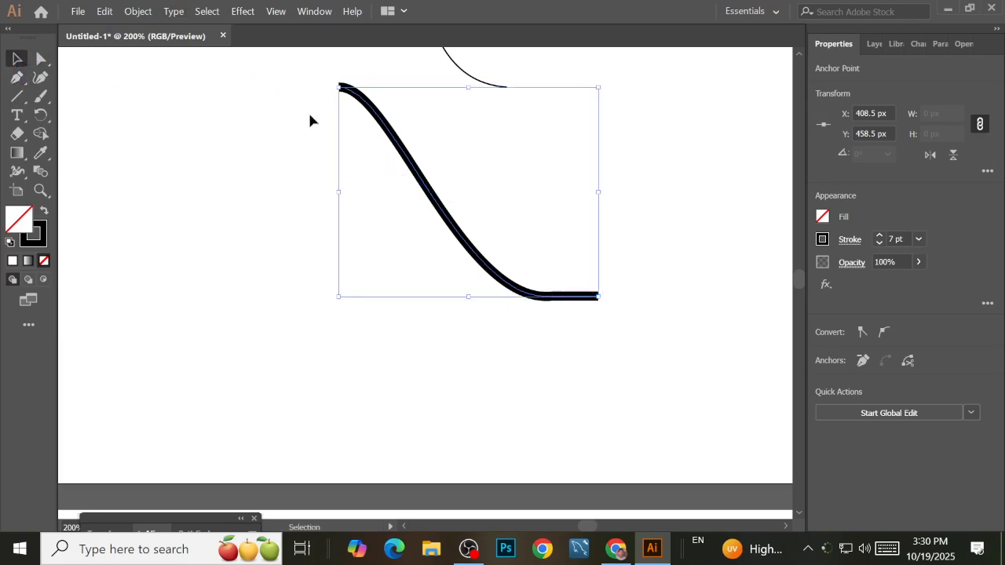
Extend the S-curve's upper end with a straight horizontal Pen segment about 48 px long
left_click(406, 214)
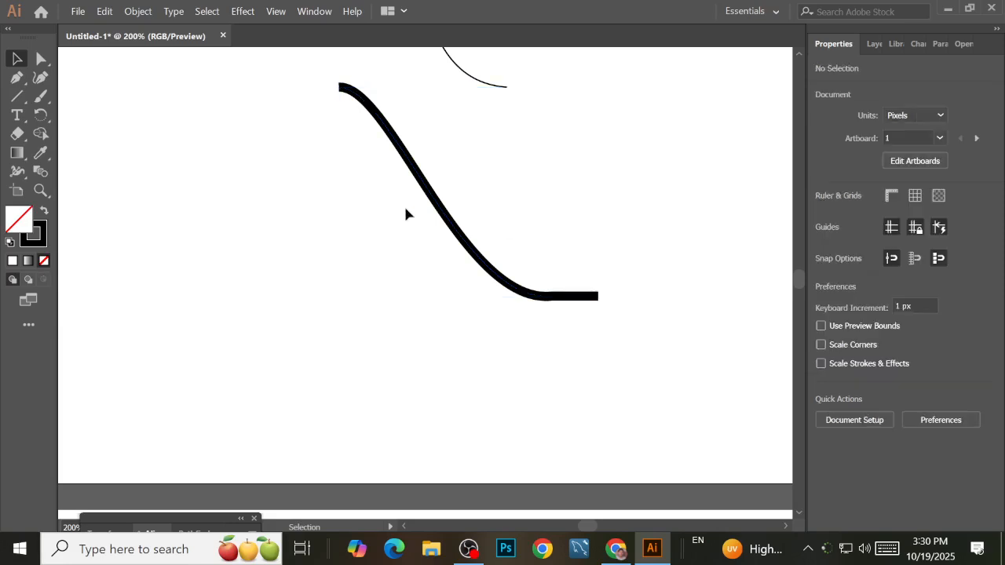
left_click(405, 159)
left_click(18, 77)
left_click(340, 87)
left_click_drag(340, 86, 275, 88)
left_click(17, 58)
left_click(614, 271)
Move the anchor at the thick path's lower bend horizontally toward the left, to X 332.5, Y 458.5 px
left_click_drag(562, 222, 550, 316)
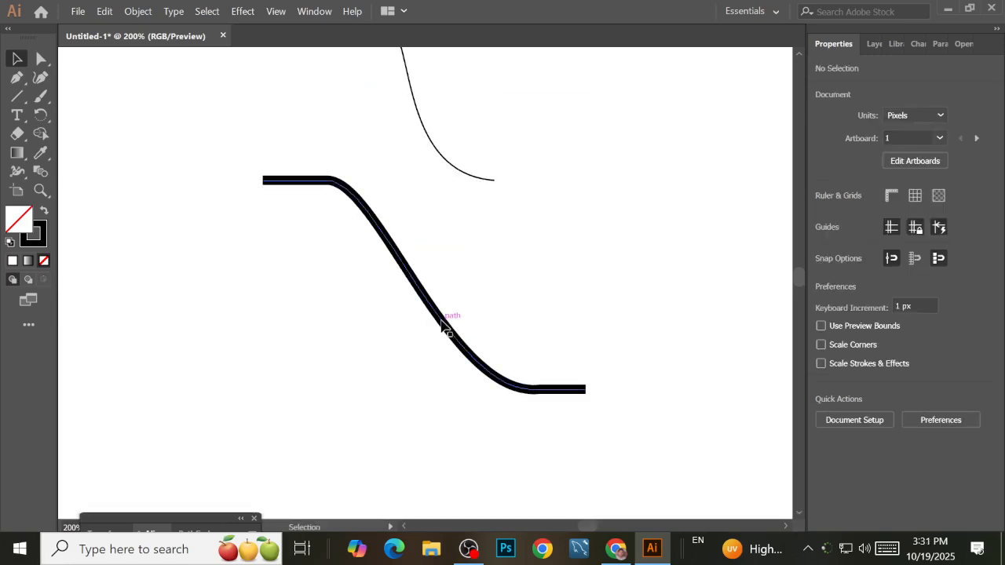
left_click(441, 325)
left_click(41, 59)
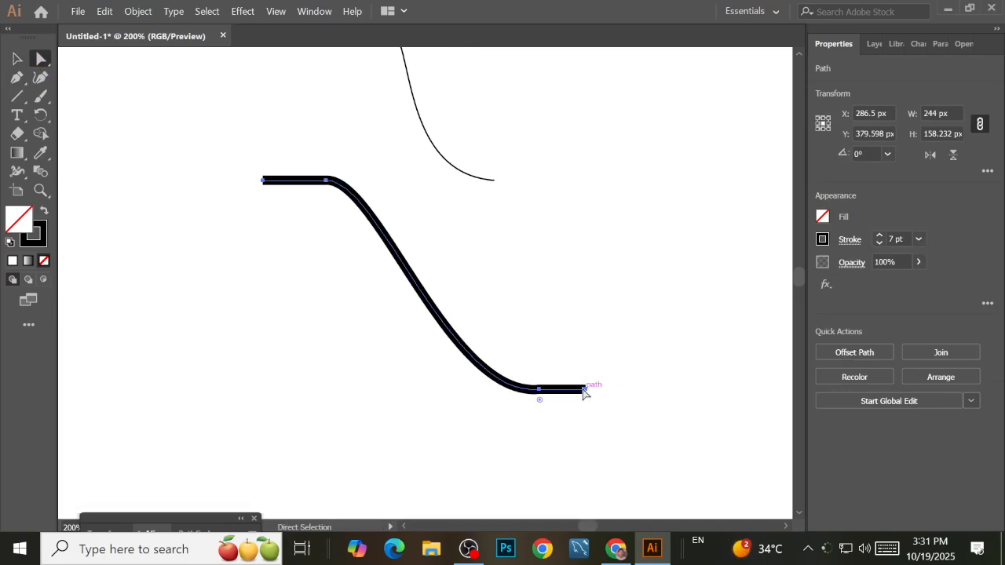
left_click_drag(538, 394, 484, 391)
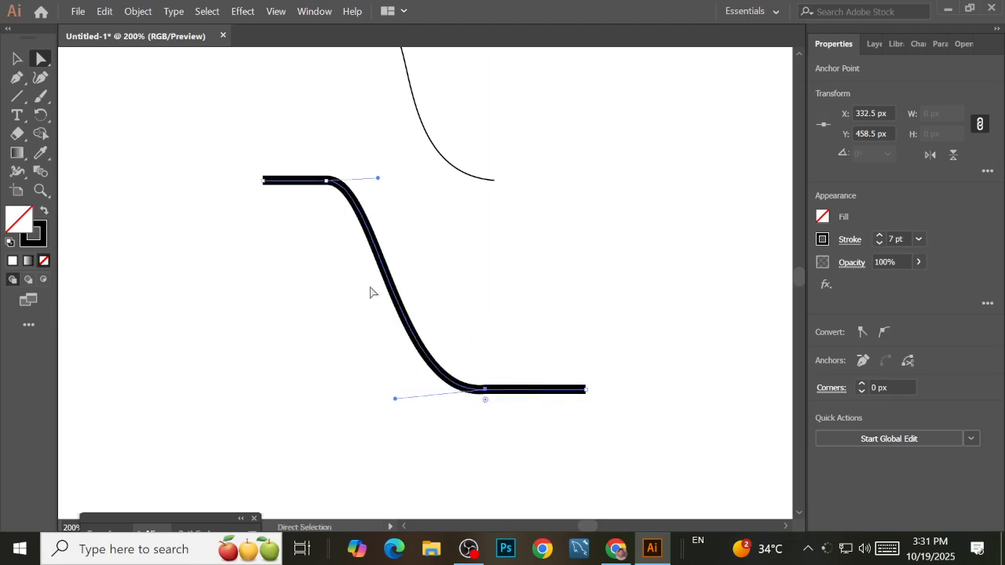
Move the anchor at the thick path's upper bend horizontally toward the right, to X 237.5, Y 300.5 px
left_click_drag(264, 180, 263, 181)
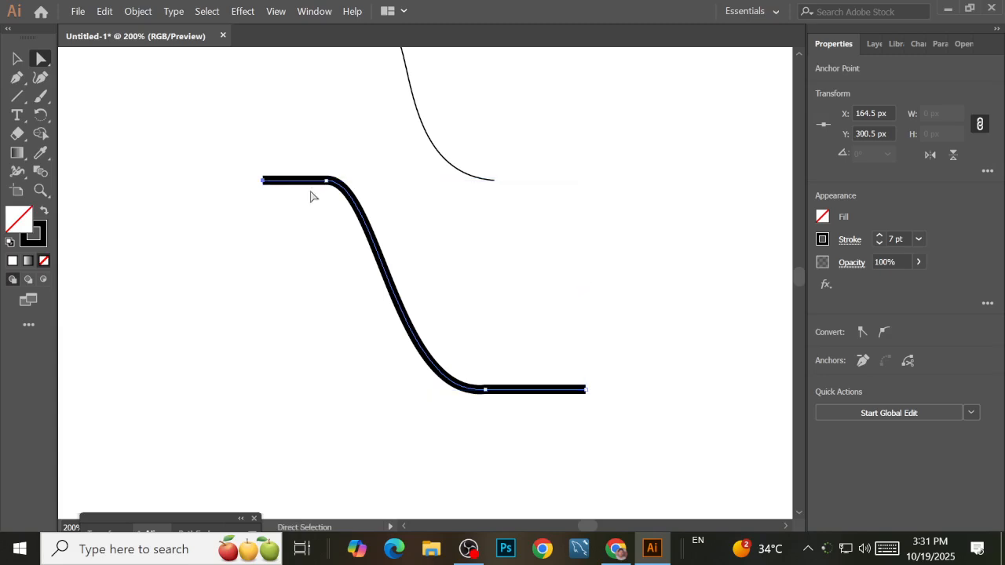
left_click_drag(326, 182, 409, 189)
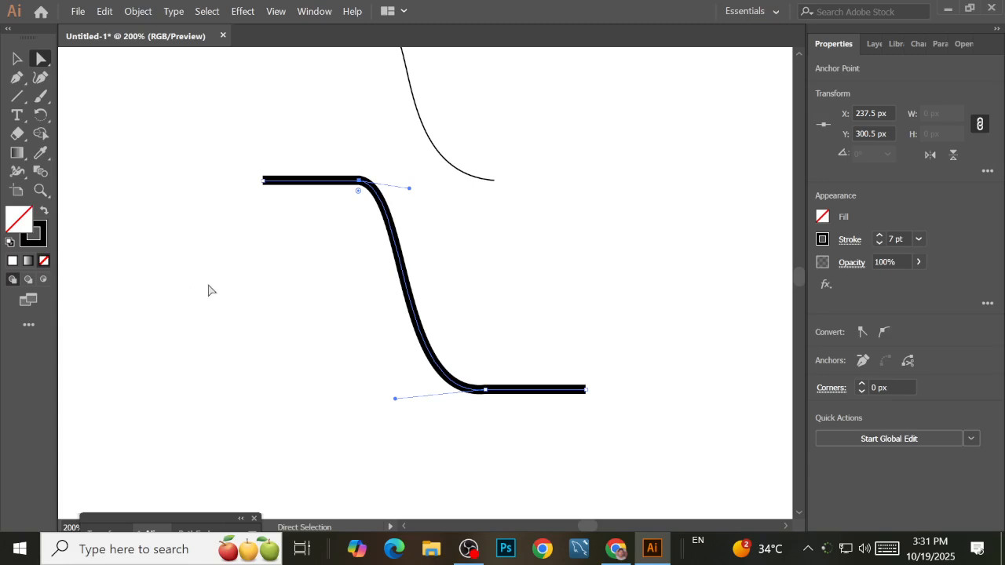
key("v")
left_click(182, 263)
Shift the whole thick path right and slightly down, so its centre sits at about X 318, Y 381.6 px
scroll(181, 263, "down", 5)
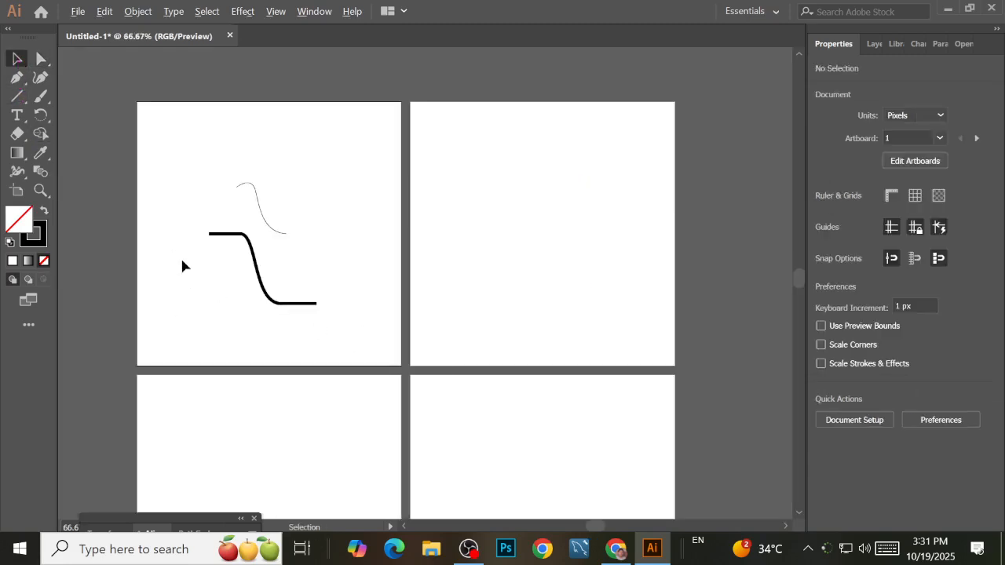
scroll(181, 263, "up", 5)
key("space")
left_click_drag(403, 279, 337, 297)
left_click(318, 294)
key("space")
left_click(573, 241)
key("space")
left_click_drag(491, 233, 497, 188)
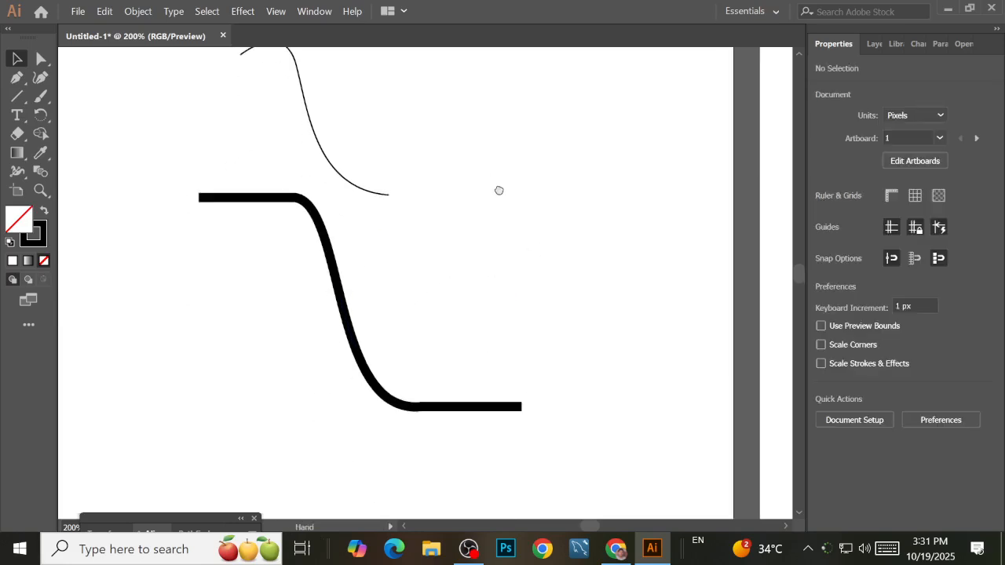
Examine the thick path's lower bend closely where the curve meets the straight segment
right_click(359, 333)
left_click(513, 311)
key("space")
left_click_drag(462, 327, 489, 310)
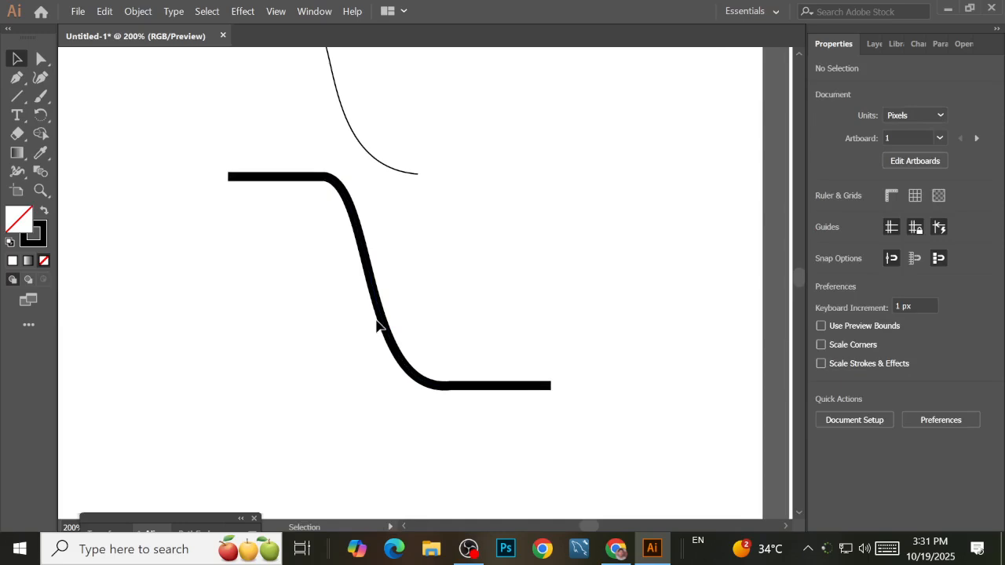
left_click(383, 311)
scroll(524, 375, "up", 5)
scroll(525, 375, "up", 2)
scroll(524, 375, "down", 10)
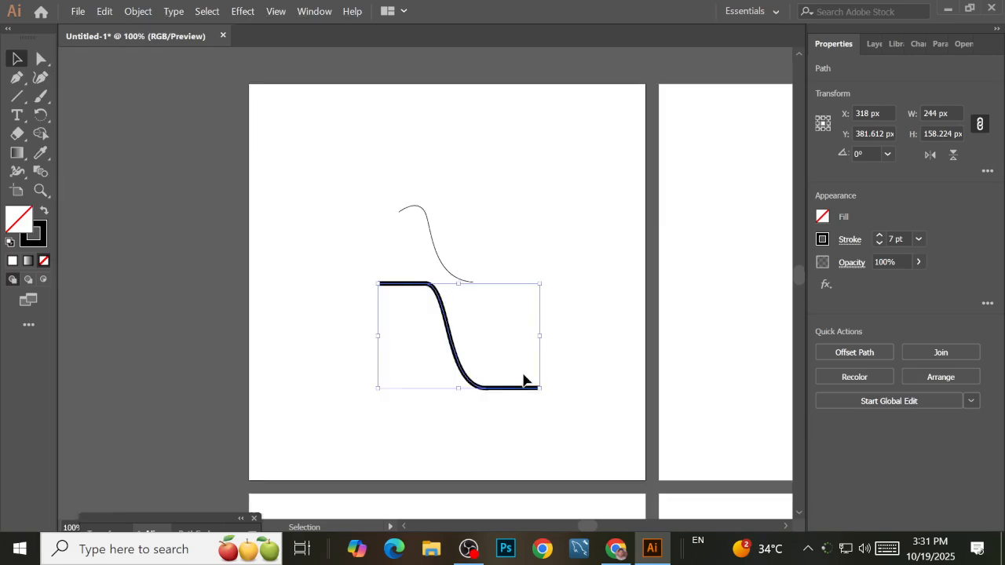
left_click(494, 395)
scroll(493, 395, "up", 6)
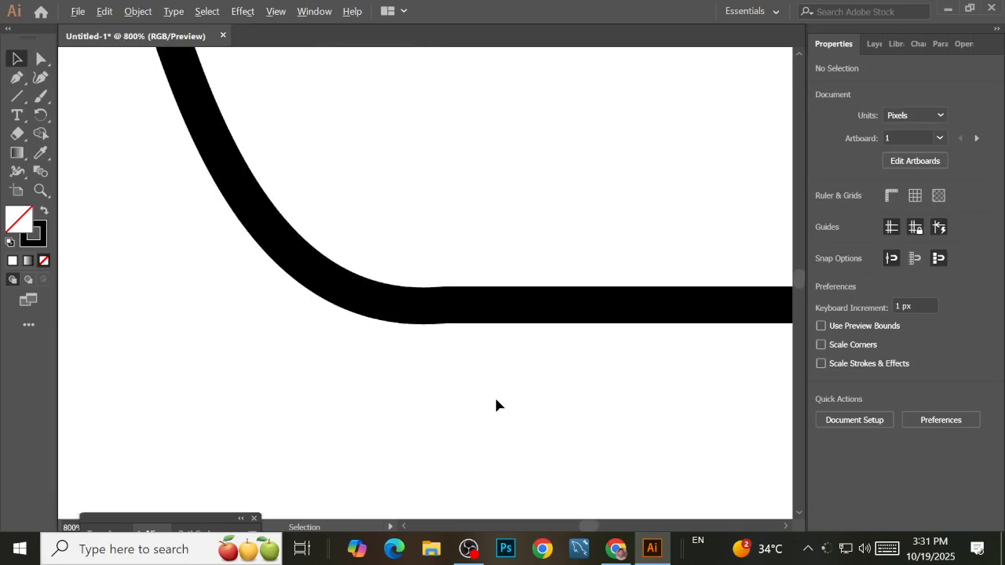
scroll(529, 361, "up", 2)
scroll(398, 404, "up", 2)
scroll(413, 404, "down", 2)
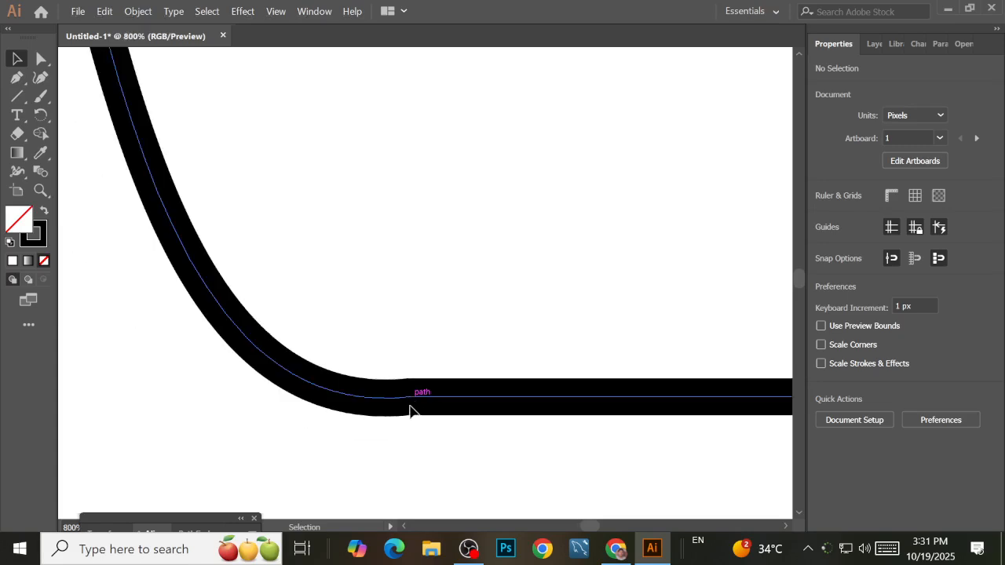
Smooth the thick path's lower bend into its straight segment with several Smooth tool strokes
left_click(402, 404)
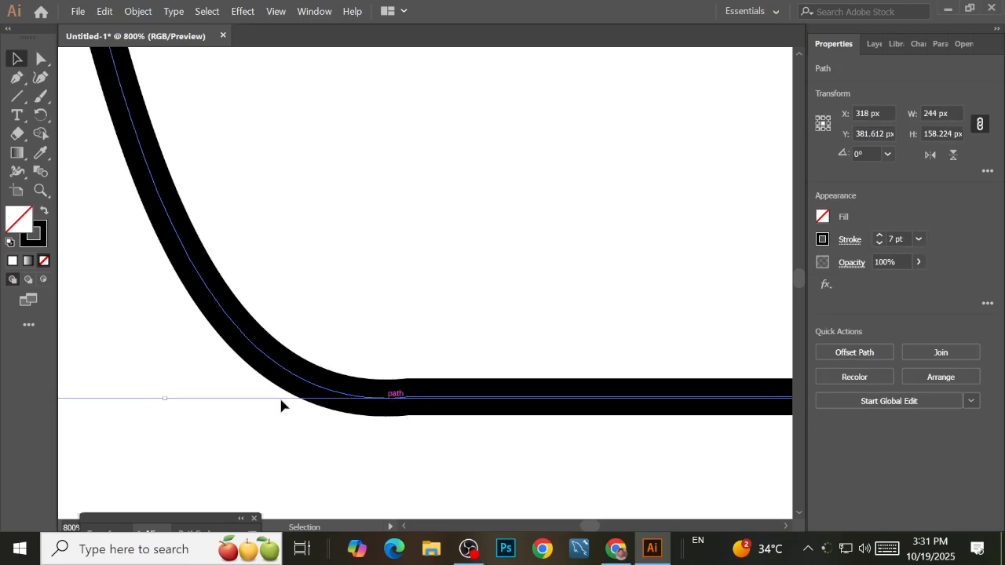
left_click(37, 154)
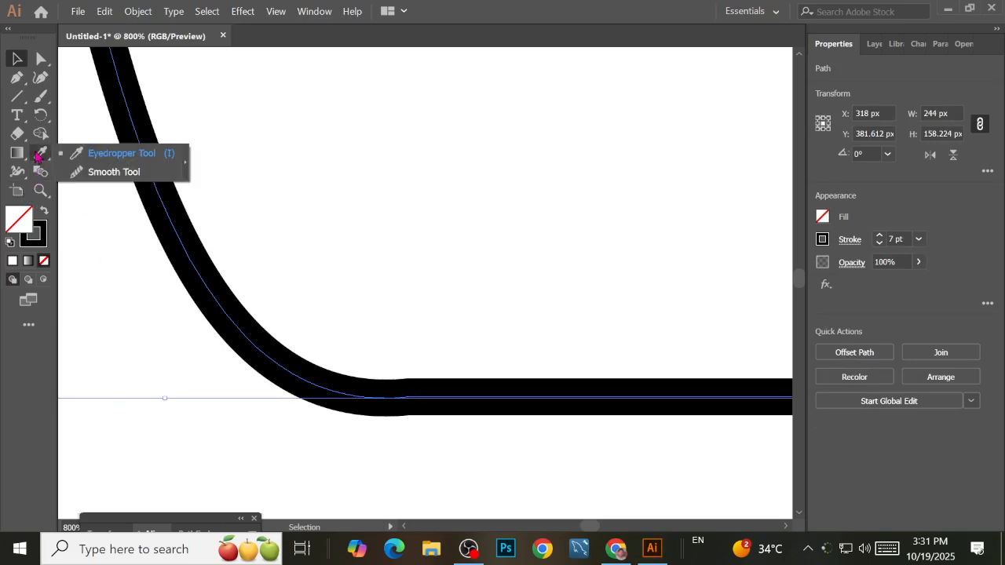
left_click(69, 172)
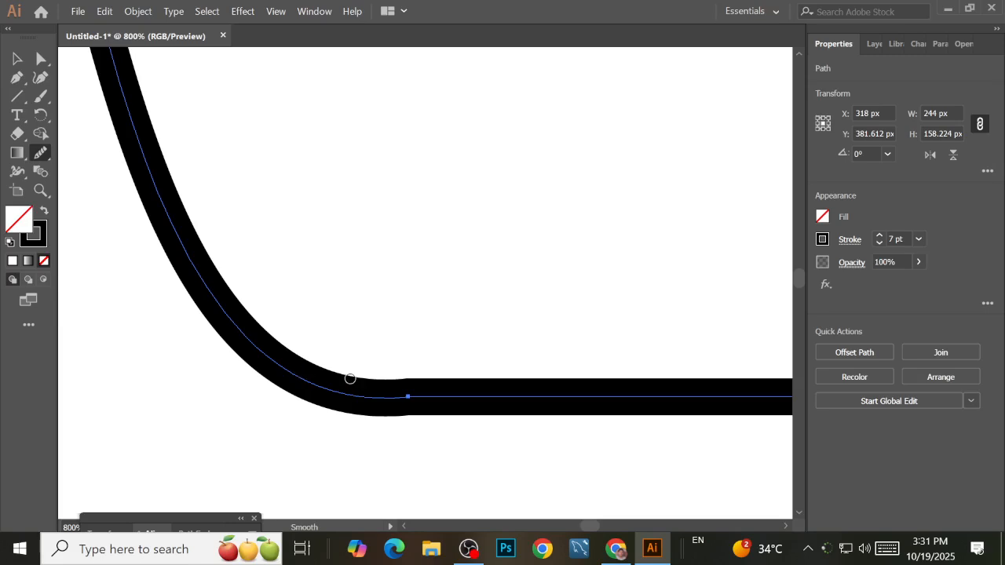
mouse_move(409, 383)
left_mouse_down()
mouse_move(460, 410)
mouse_move(518, 403)
mouse_move(370, 400)
mouse_move(526, 397)
mouse_move(431, 415)
mouse_move(394, 401)
mouse_move(433, 397)
mouse_move(392, 395)
mouse_move(471, 399)
mouse_move(298, 361)
mouse_move(541, 392)
mouse_move(366, 385)
mouse_move(296, 341)
left_mouse_up()
left_click_drag(522, 395, 385, 393)
mouse_move(315, 378)
left_mouse_down()
mouse_move(290, 366)
mouse_move(189, 260)
left_mouse_up()
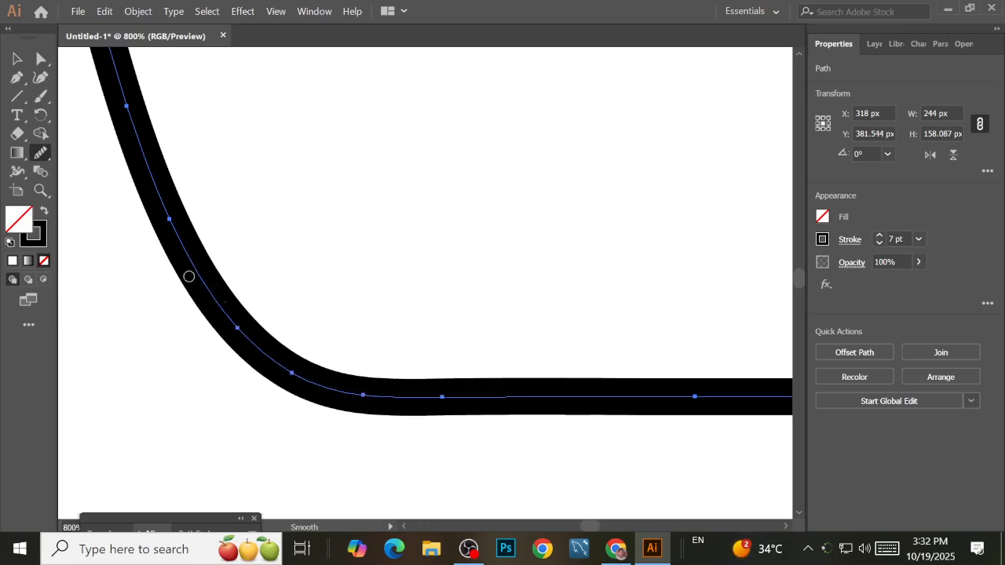
left_click_drag(531, 399, 341, 393)
key("v")
left_click(405, 275)
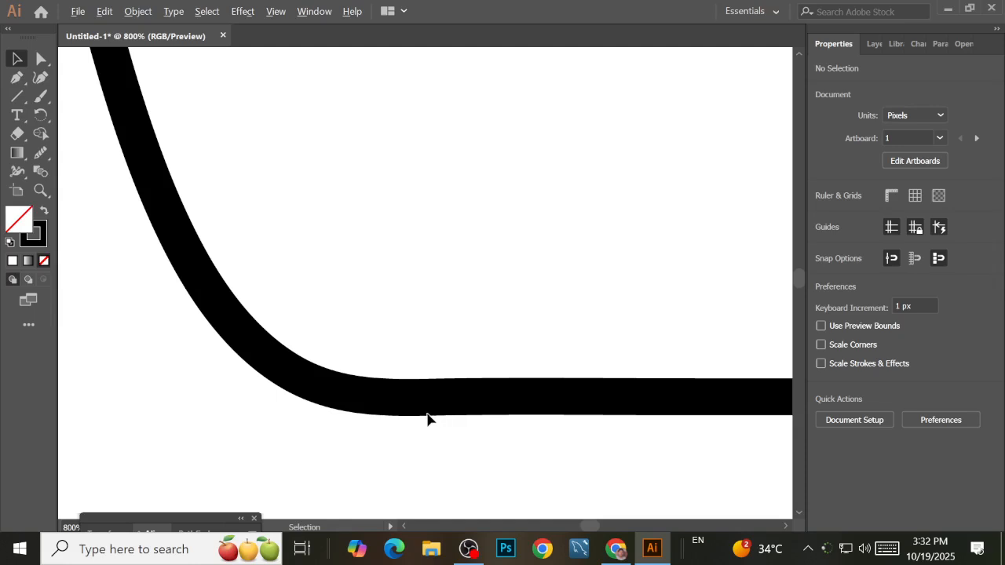
scroll(428, 420, "up", 3)
scroll(427, 420, "down", 5)
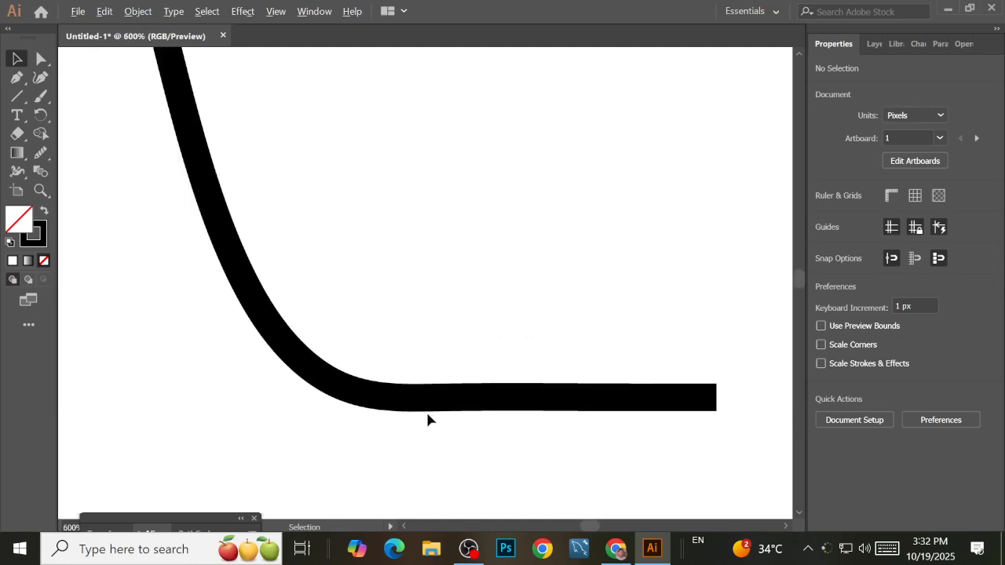
scroll(427, 420, "down", 2)
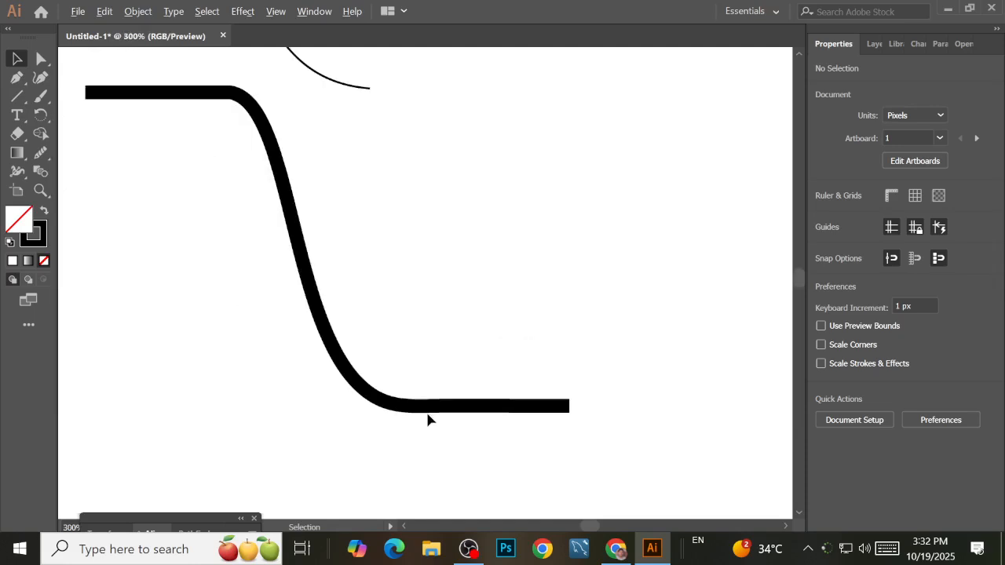
Smooth the thick path's upper bend with repeated Smooth tool strokes from the straight segment into the curve
right_click(365, 216)
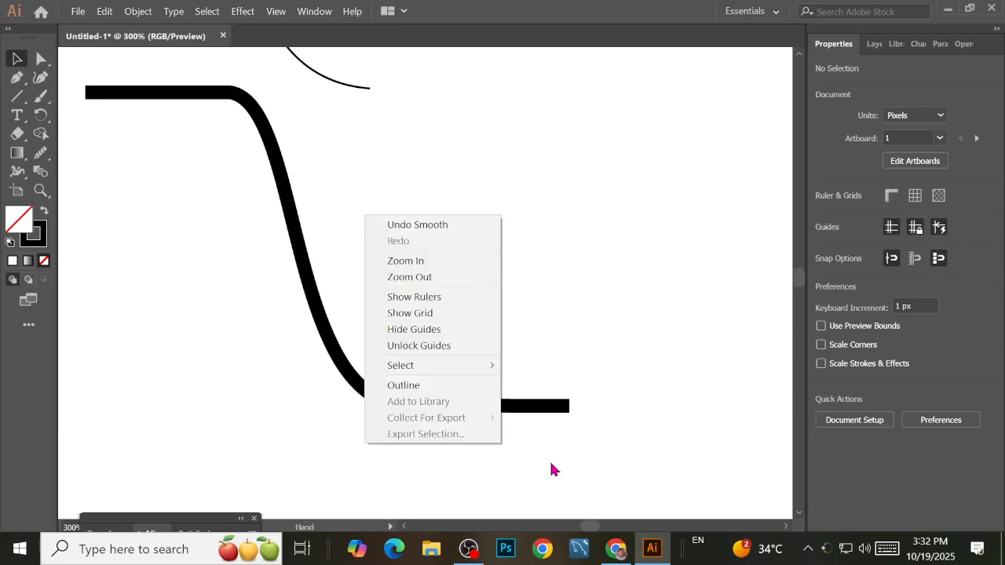
left_click(398, 208)
left_click_drag(321, 112, 589, 277)
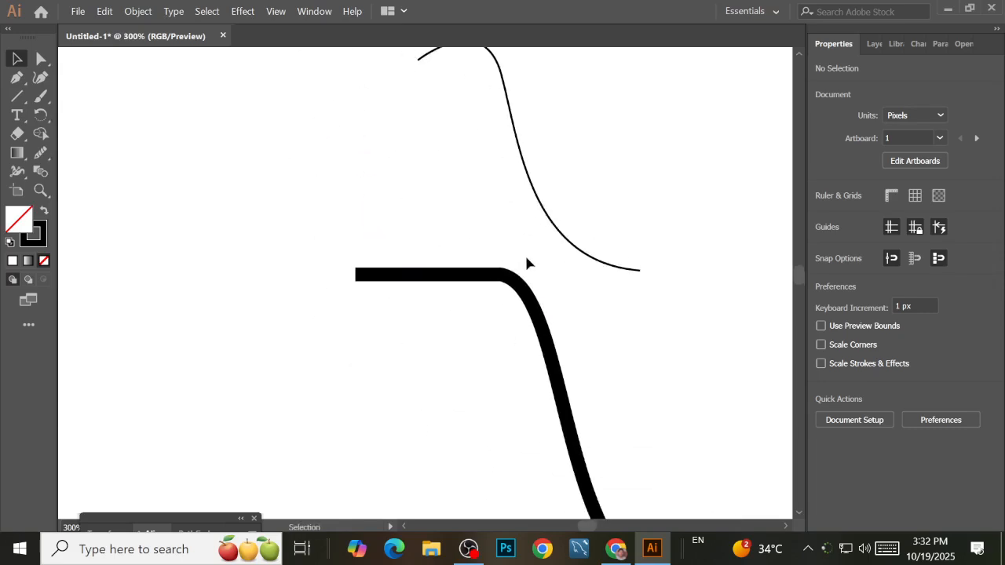
scroll(507, 274, "up", 5)
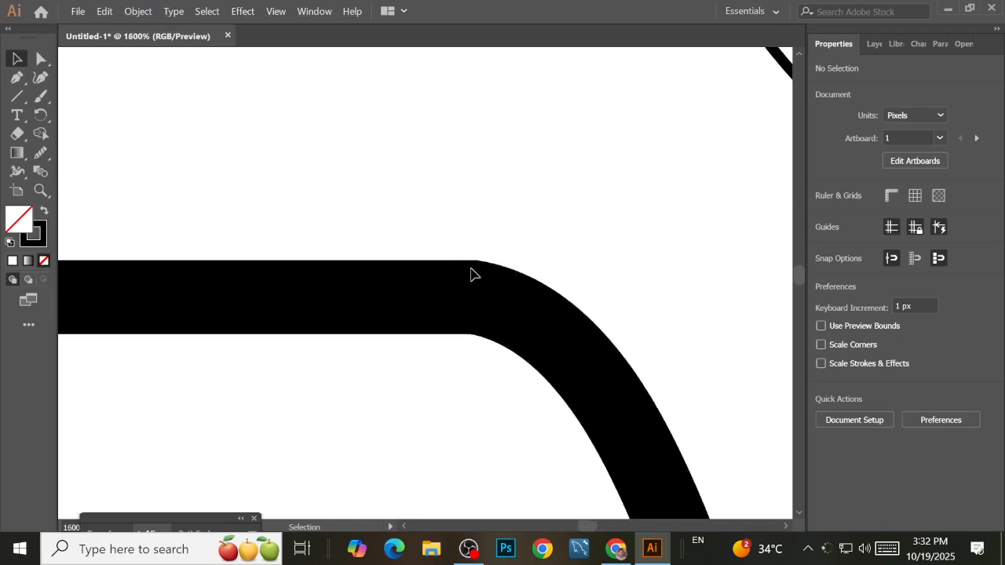
left_click(425, 302)
left_click(41, 153)
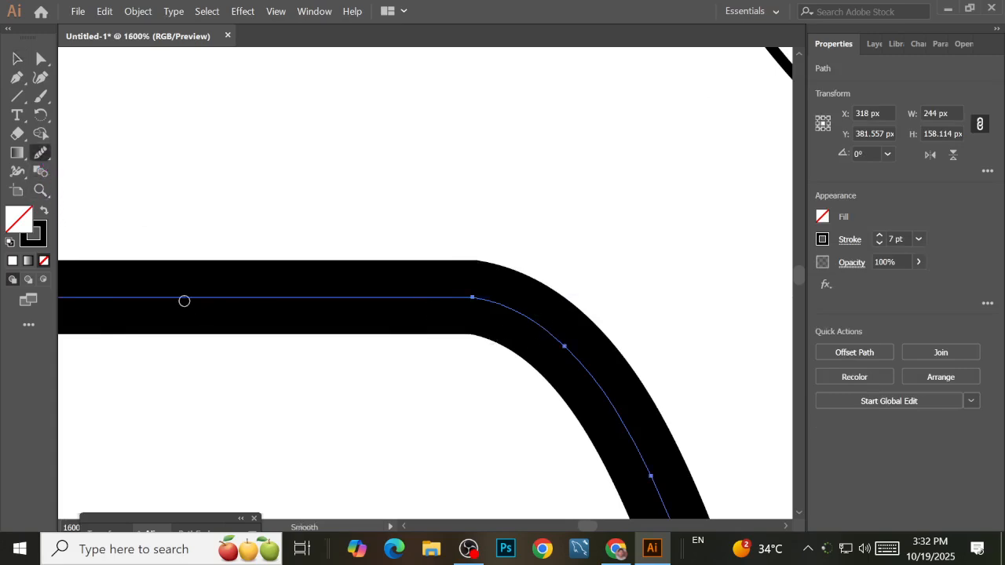
mouse_move(199, 293)
left_mouse_down()
mouse_move(459, 293)
mouse_move(543, 328)
mouse_move(599, 394)
mouse_move(642, 477)
left_mouse_up()
mouse_move(215, 291)
left_mouse_down()
mouse_move(351, 293)
mouse_move(567, 325)
left_mouse_up()
left_click_drag(372, 288, 514, 314)
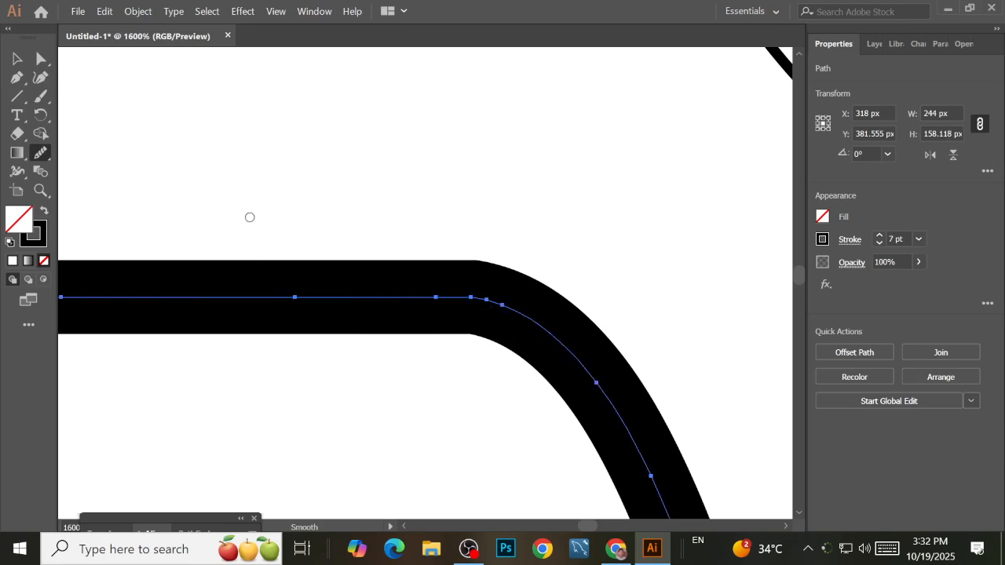
left_click_drag(416, 226, 628, 348)
mouse_move(419, 291)
left_mouse_down()
mouse_move(577, 370)
mouse_move(612, 404)
left_mouse_up()
mouse_move(379, 321)
left_mouse_down()
mouse_move(566, 346)
mouse_move(628, 392)
left_mouse_up()
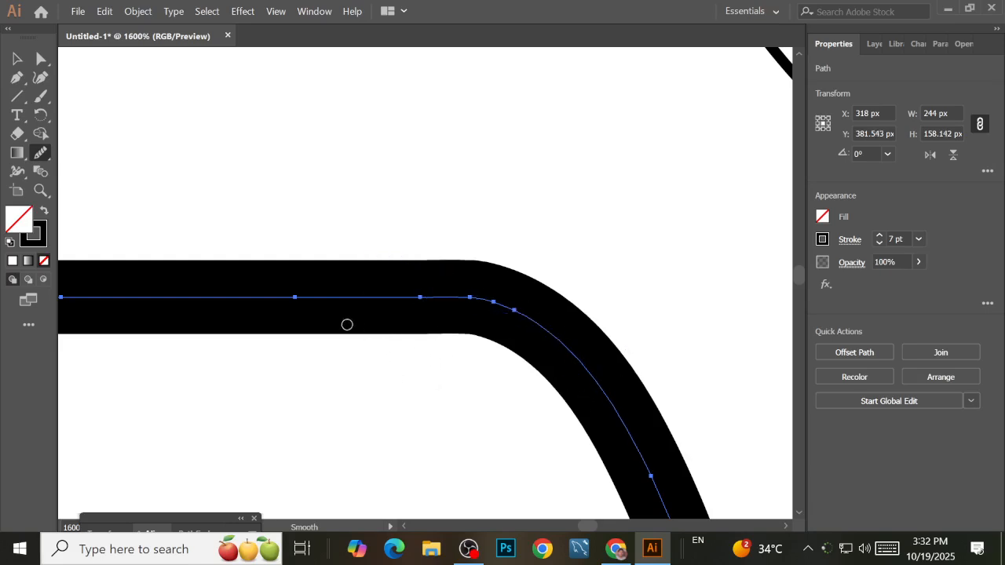
left_click_drag(455, 297, 612, 398)
mouse_move(205, 301)
left_mouse_down()
mouse_move(430, 301)
mouse_move(556, 361)
left_mouse_up()
mouse_move(307, 311)
left_mouse_down()
mouse_move(381, 299)
mouse_move(568, 366)
left_mouse_up()
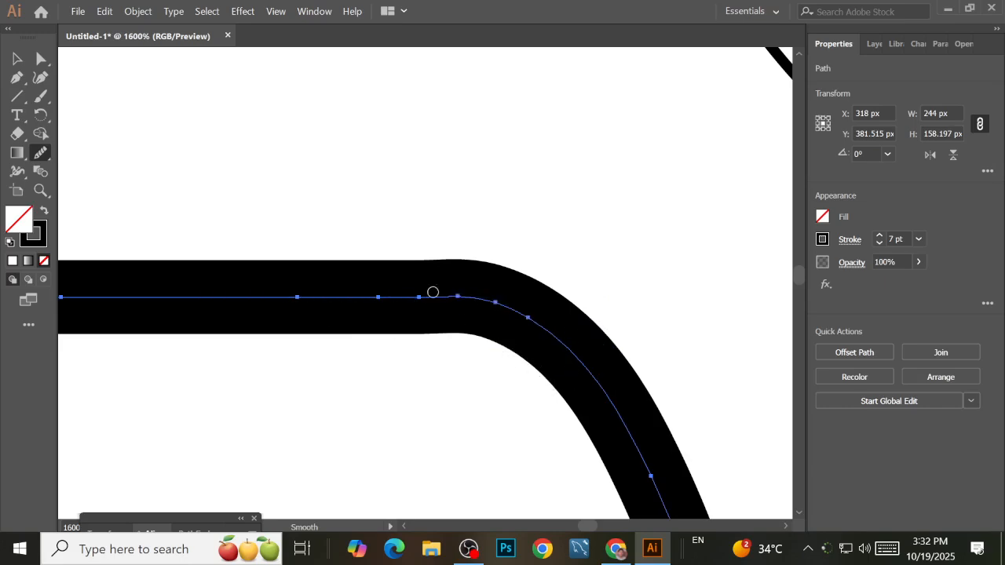
left_click_drag(576, 329, 424, 297)
mouse_move(295, 292)
left_mouse_down()
mouse_move(491, 300)
mouse_move(565, 361)
left_mouse_up()
left_click_drag(339, 298, 567, 380)
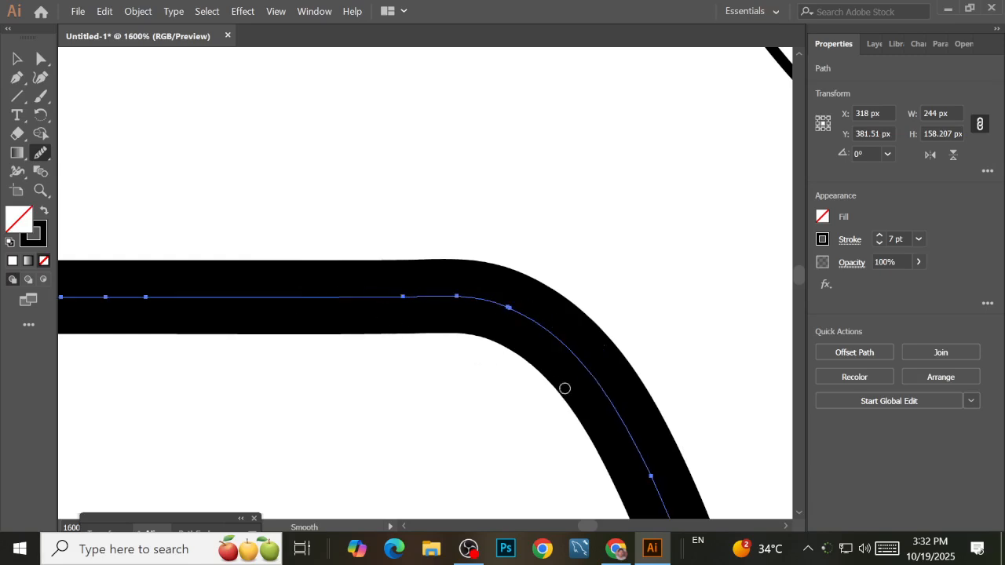
mouse_move(350, 287)
left_mouse_down()
mouse_move(480, 300)
mouse_move(562, 379)
left_mouse_up()
mouse_move(324, 294)
left_mouse_down()
mouse_move(422, 292)
mouse_move(565, 360)
left_mouse_up()
scroll(426, 294, "down", 5)
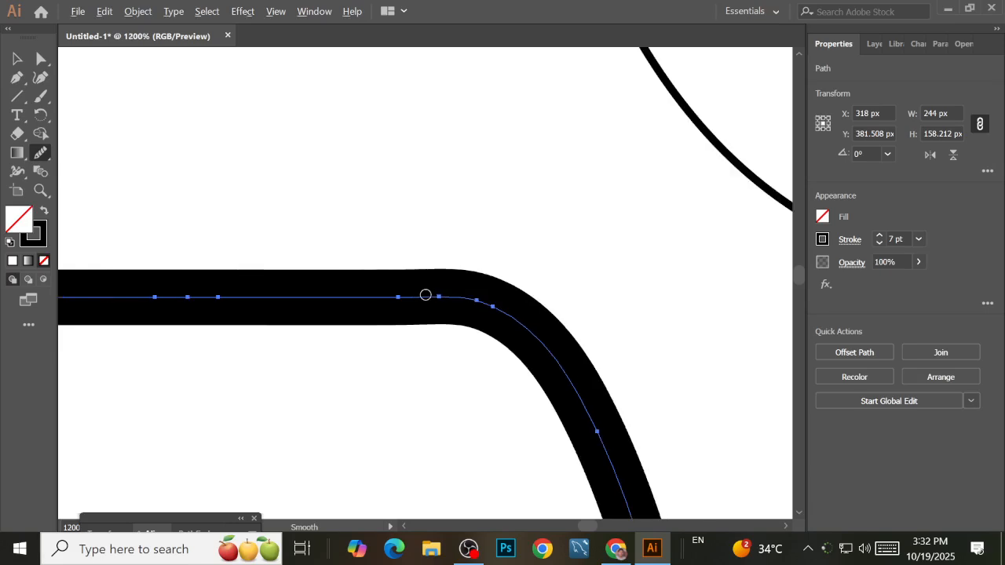
left_click_drag(428, 289, 510, 346)
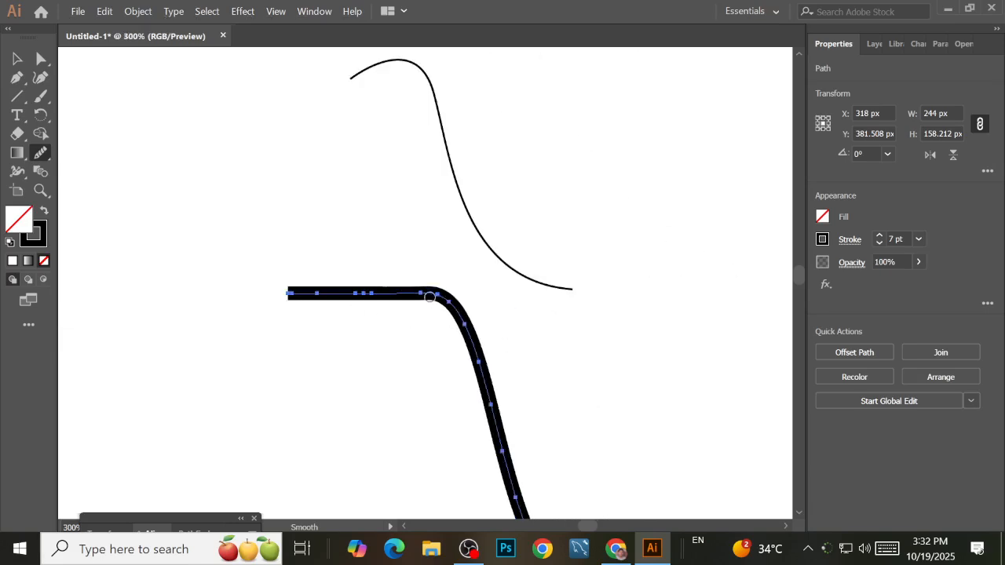
mouse_move(404, 292)
left_mouse_down()
mouse_move(464, 297)
mouse_move(493, 348)
mouse_move(426, 299)
mouse_move(471, 358)
left_mouse_up()
mouse_move(410, 321)
left_mouse_down()
mouse_move(440, 308)
mouse_move(384, 303)
mouse_move(455, 350)
mouse_move(399, 296)
left_mouse_up()
left_click(16, 58)
left_click(262, 182)
Check the smoothed lower and upper bends of the thick path at high magnification and as a whole
left_click_drag(460, 471, 306, 327)
scroll(307, 328, "down", 2)
scroll(433, 404, "up", 8)
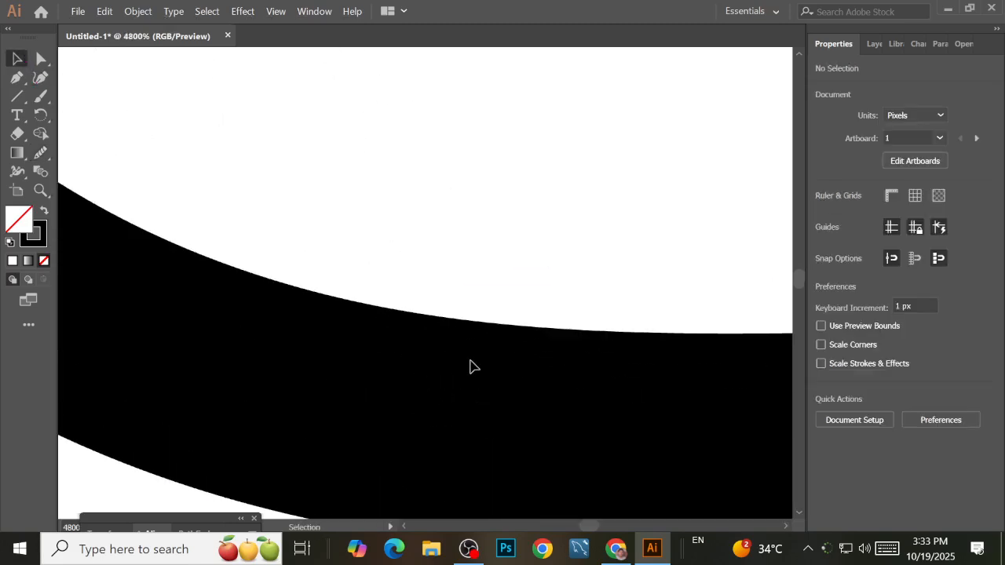
scroll(471, 367, "down", 6)
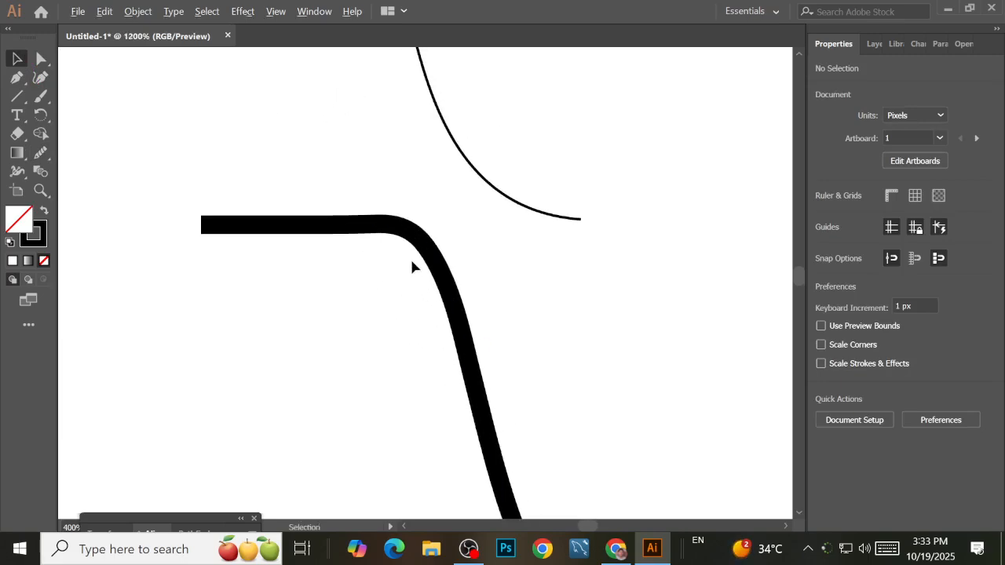
scroll(411, 267, "up", 6)
left_click_drag(381, 209, 533, 392)
scroll(485, 405, "down", 8)
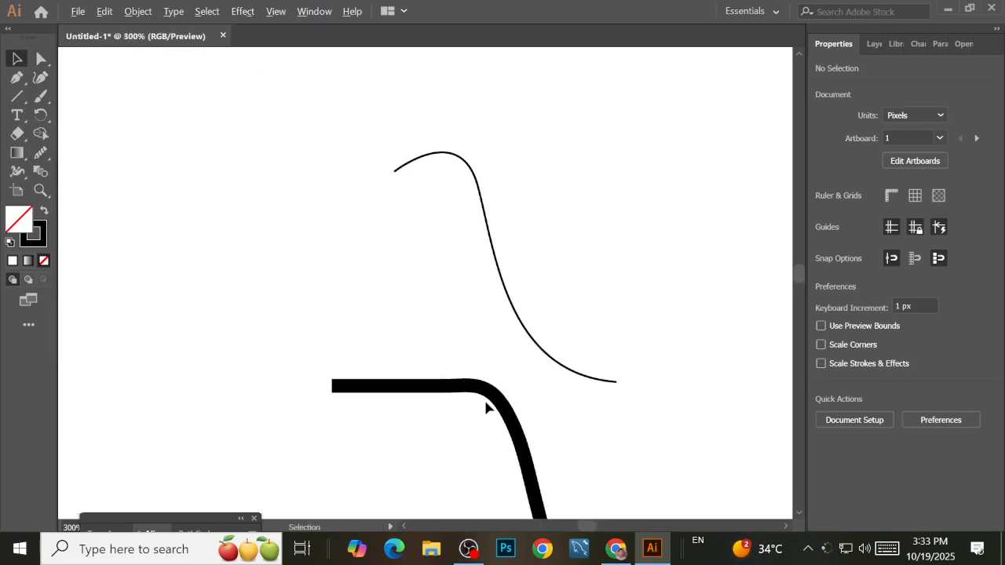
scroll(485, 407, "down", 2)
left_click_drag(533, 487, 418, 377)
scroll(421, 370, "up", 4)
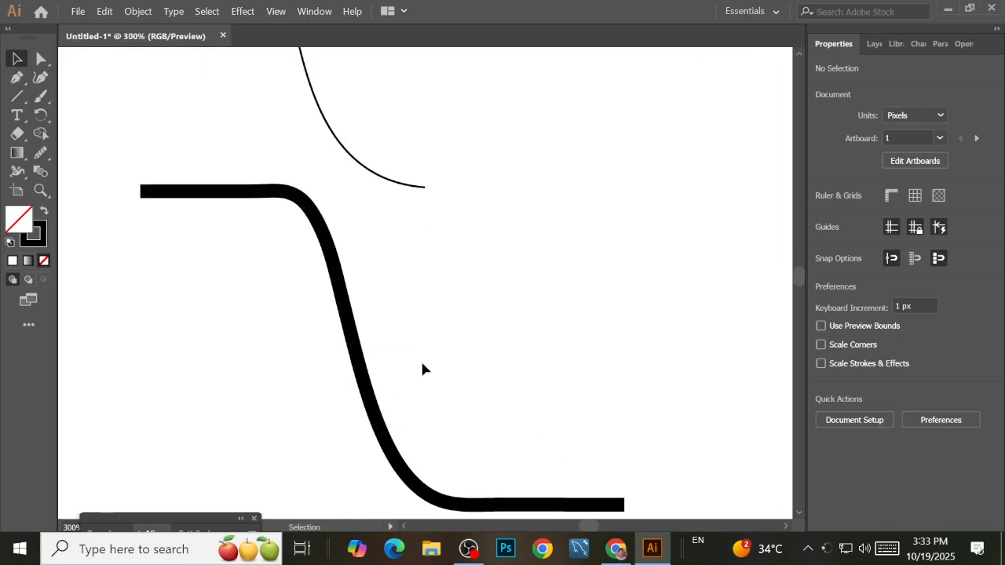
Move the thin curve up to the first artboard's top edge, at about X 300.5, Y 57.6 px
scroll(422, 366, "down", 7)
left_click_drag(374, 280, 382, 199)
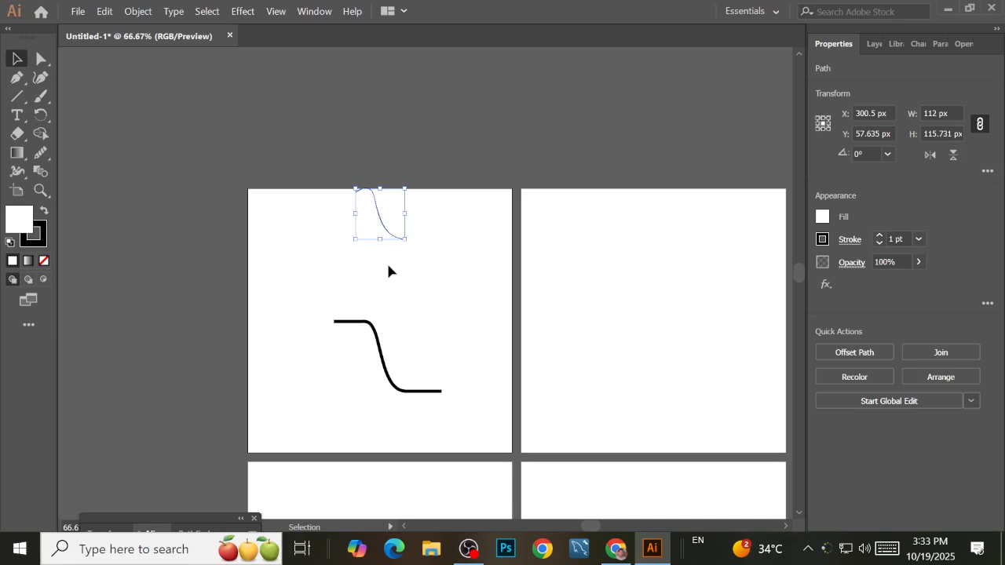
left_click(450, 327)
left_click_drag(451, 327, 406, 314)
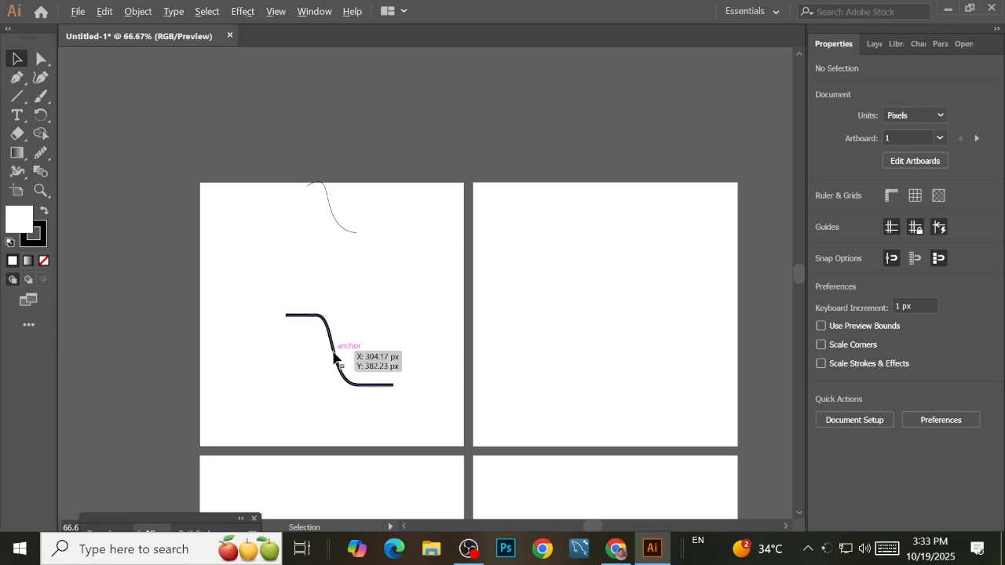
Duplicate the thick S-shaped path up and to the right of the original, at about X 344, Y 369.4 px
scroll(345, 350, "up", 5)
left_click_drag(463, 350, 453, 327)
scroll(399, 332, "down", 1)
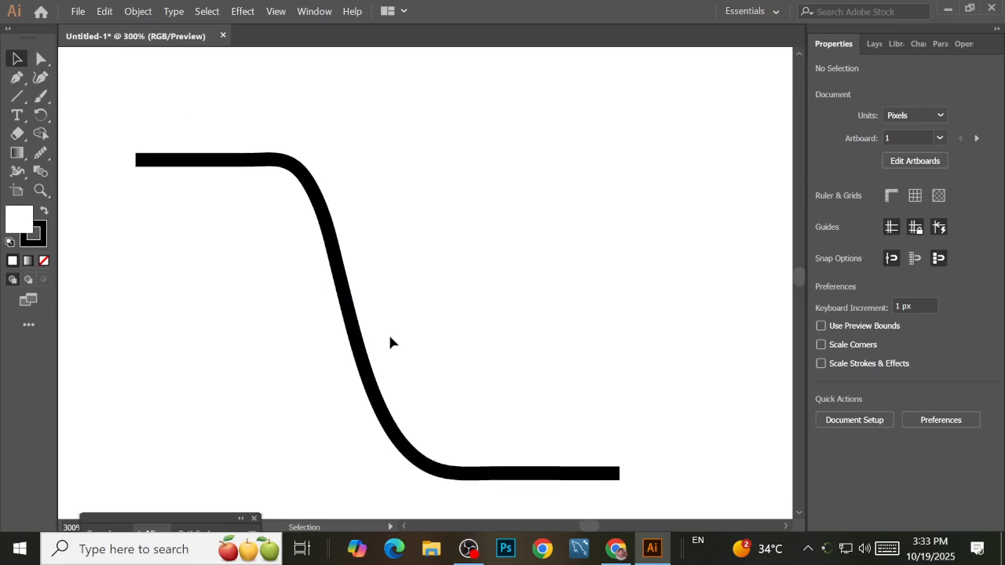
left_click_drag(363, 355, 411, 333)
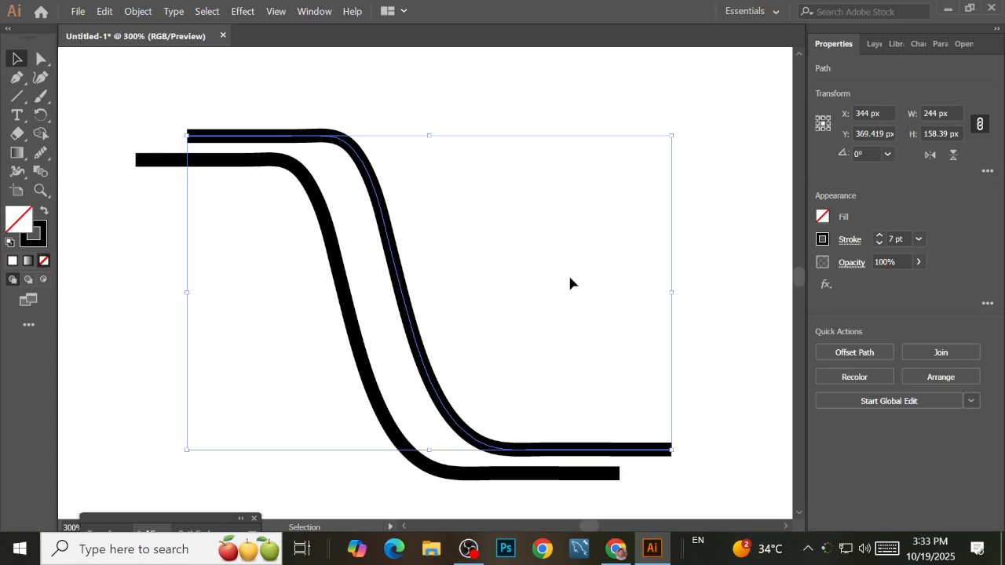
Find the Scissors tool among the tool groups and activate it
left_click(44, 127)
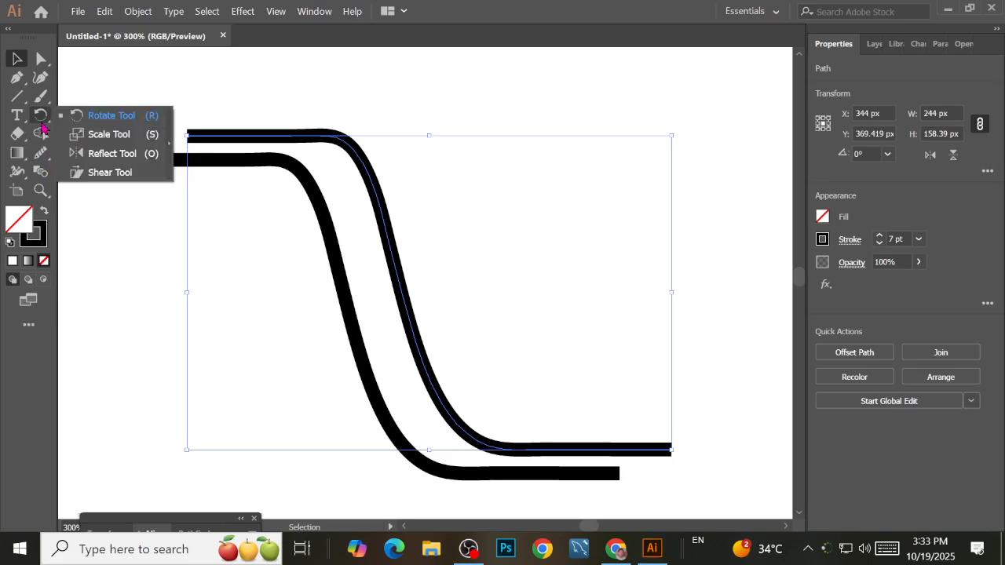
left_click(41, 98)
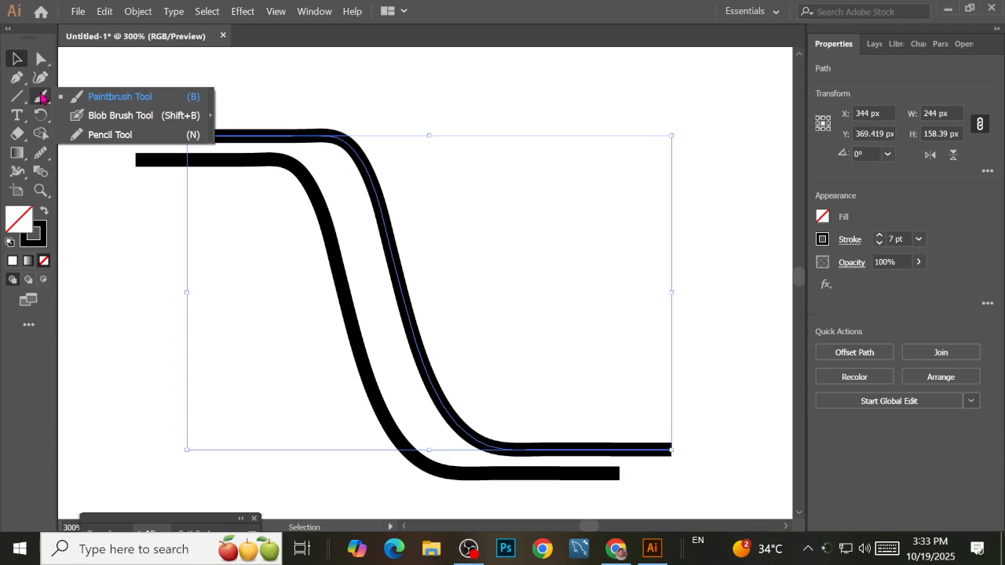
left_click(22, 102)
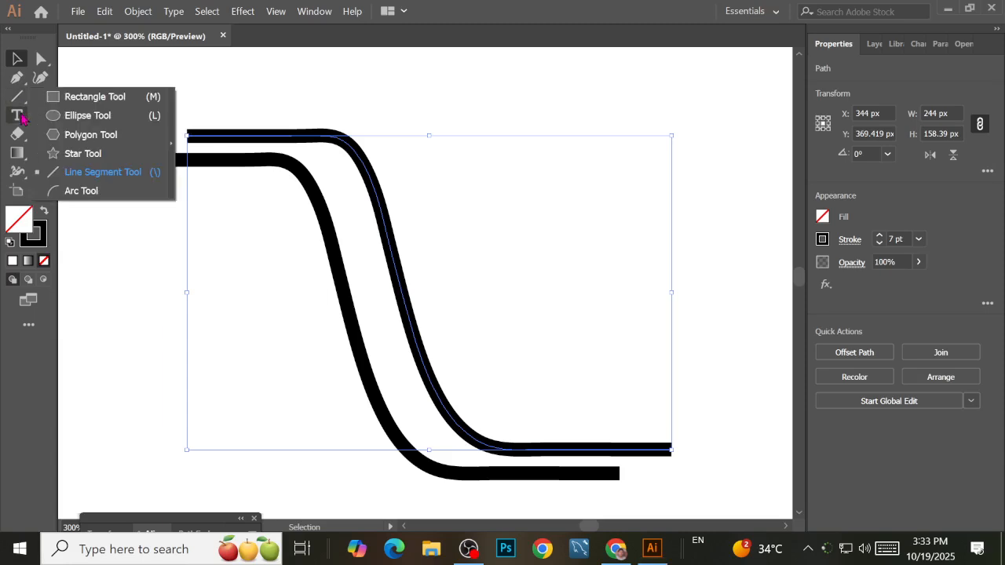
left_click(17, 115)
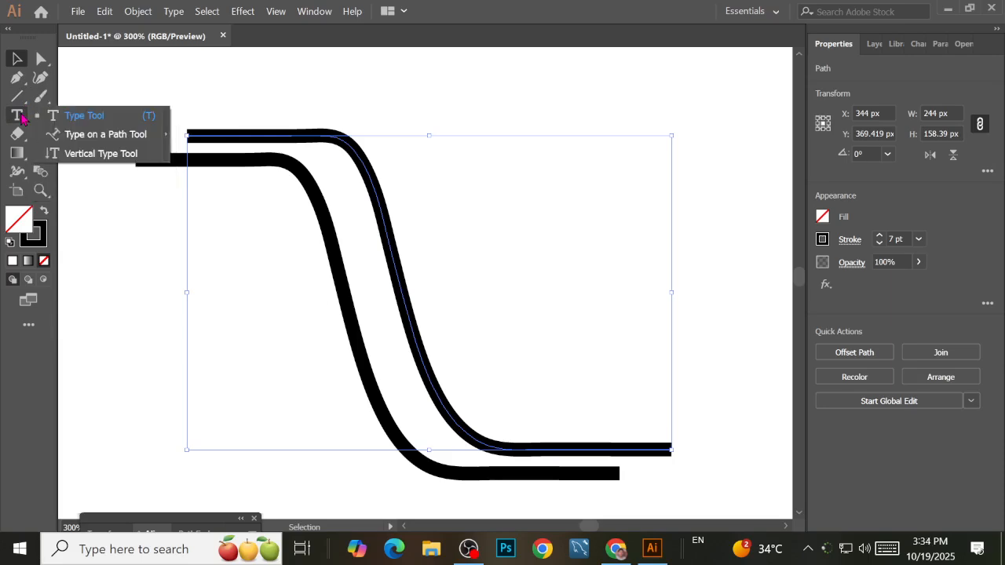
left_click(18, 134)
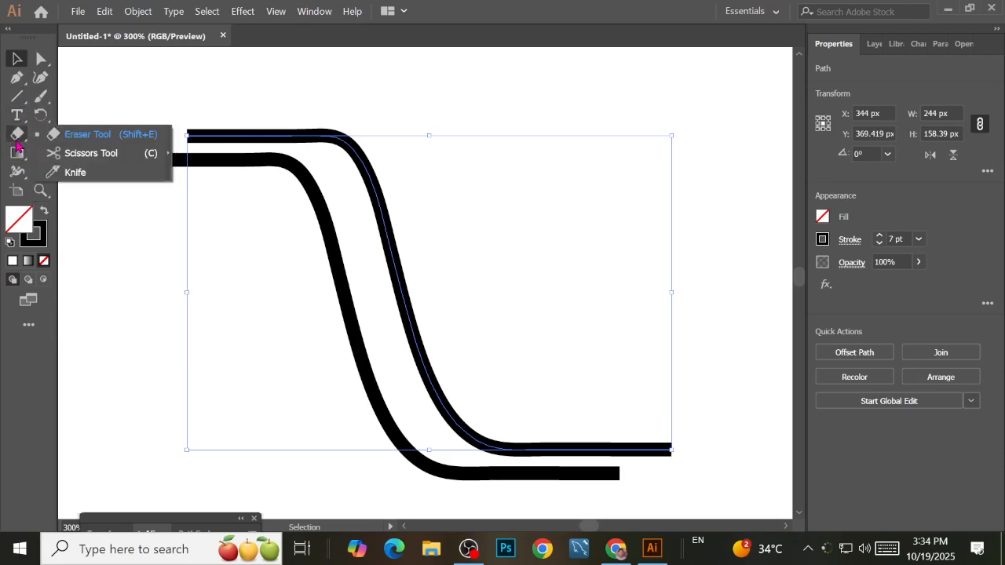
left_click(73, 154)
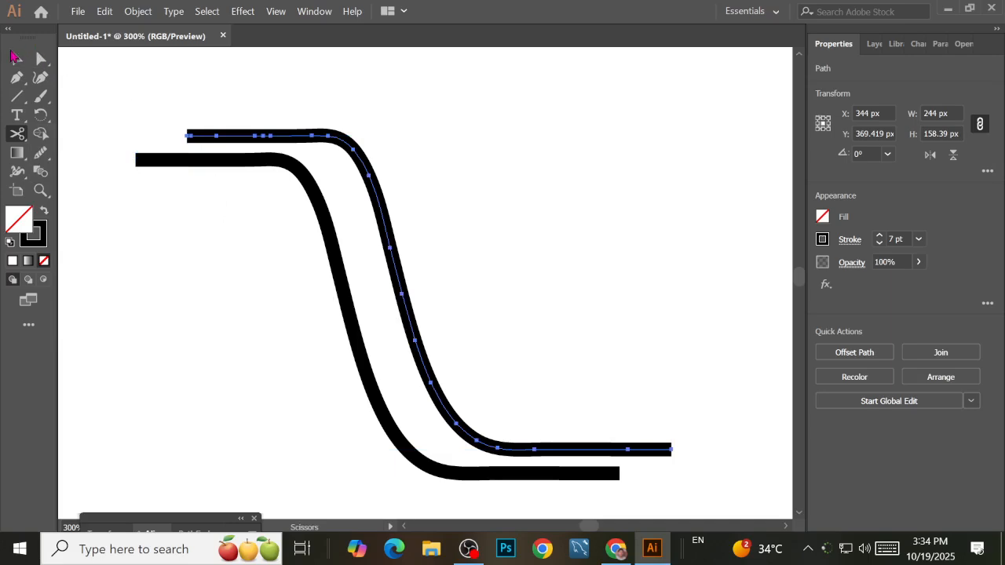
Move the duplicate S-shaped path closer to the original, to about X 330, Y 370.4 px
left_click(14, 58)
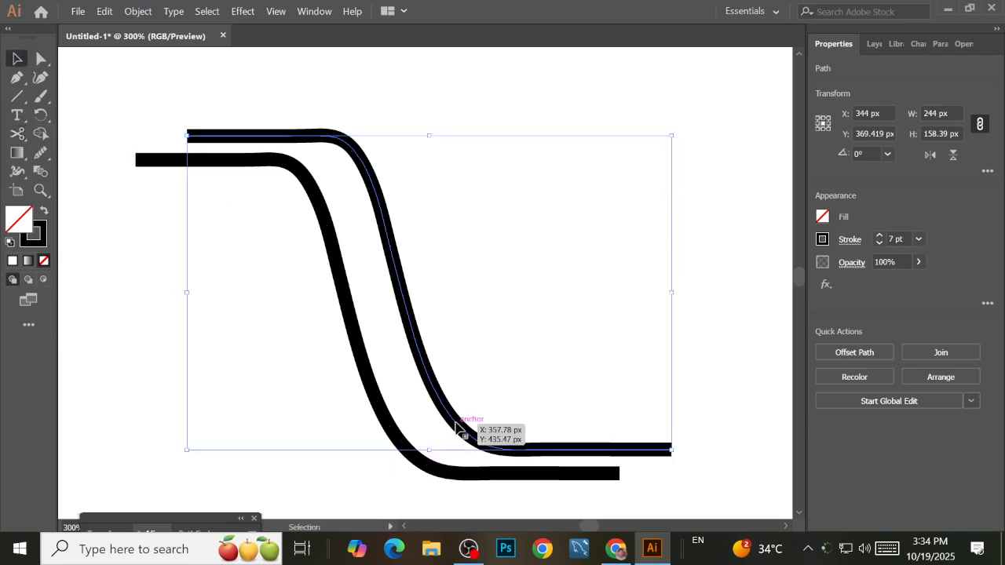
left_click_drag(456, 426, 429, 431)
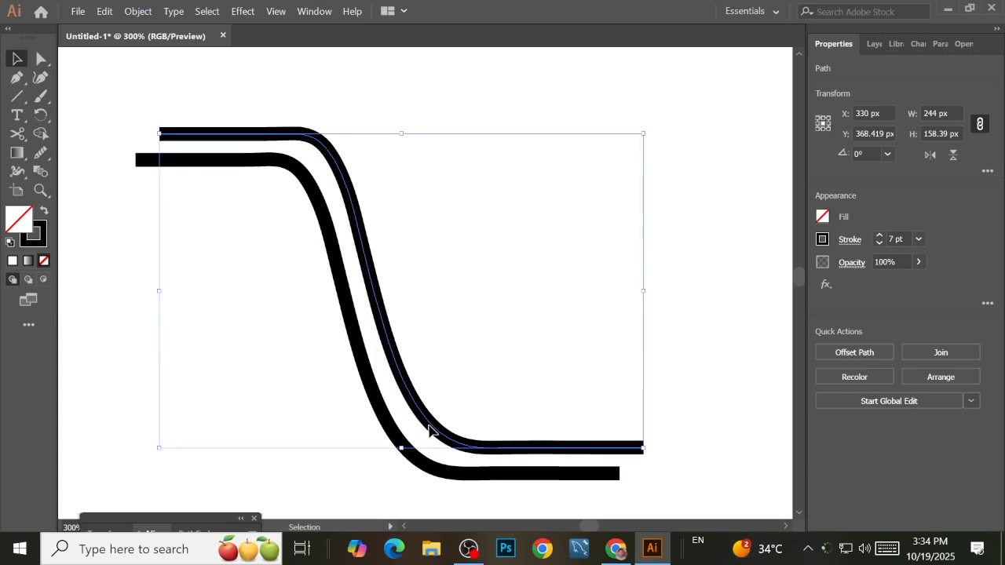
key("ctrl+shift+a")
left_click_drag(430, 430, 434, 435)
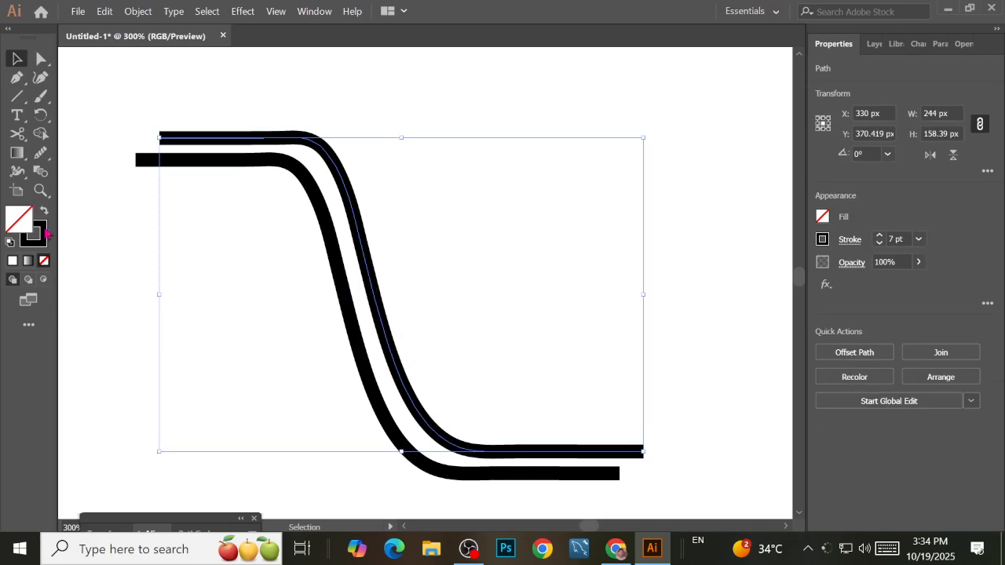
Cut the duplicate path on its slope at about X 311.5, Y 352.5 px and move the upper piece well clear to the upper right
left_click(17, 133)
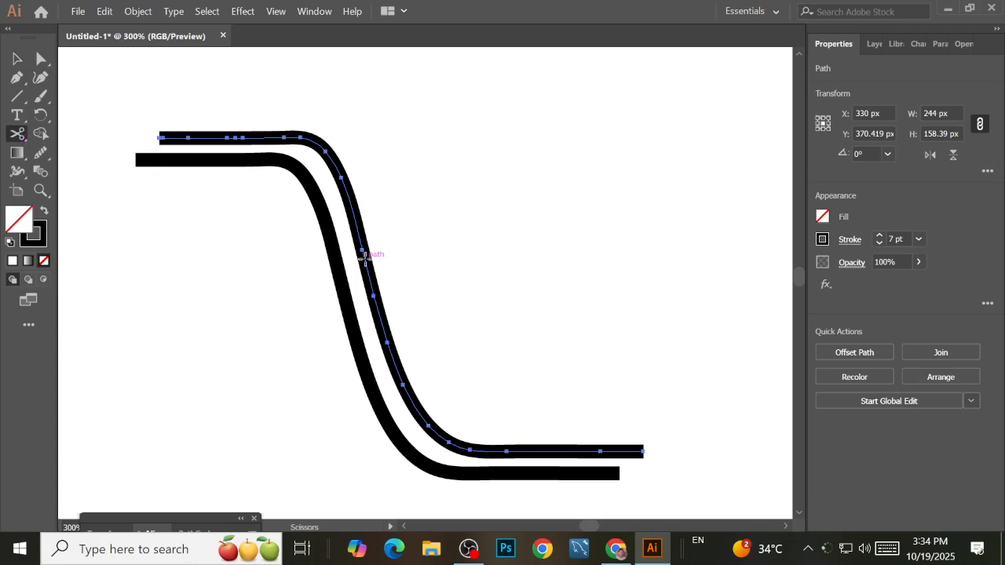
left_click(363, 255)
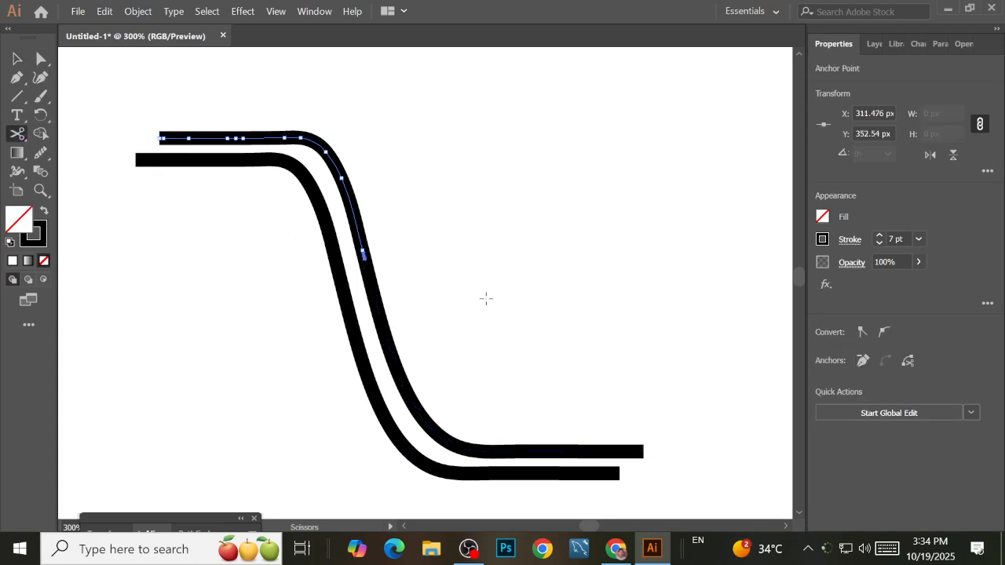
left_click(18, 59)
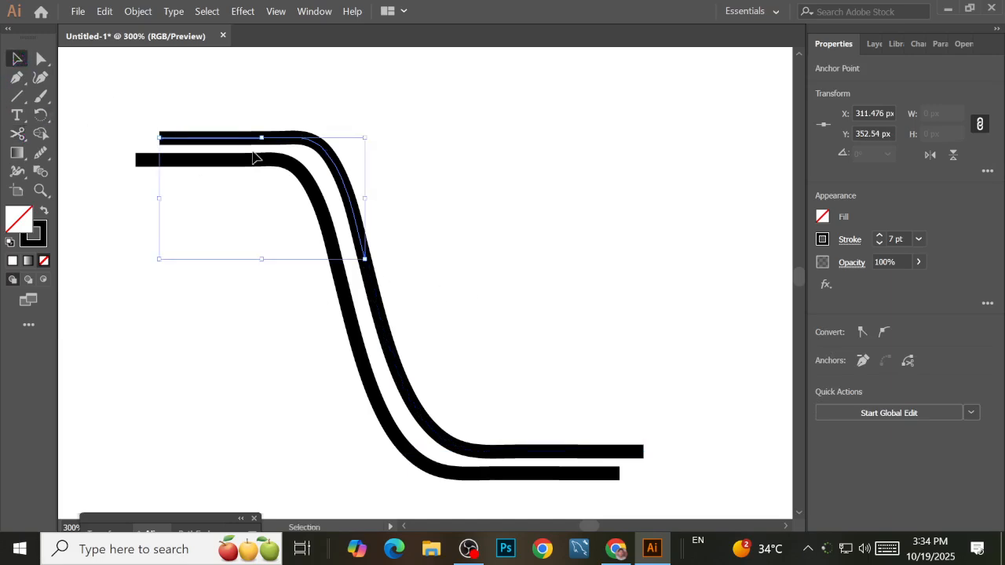
left_click_drag(359, 194, 484, 194)
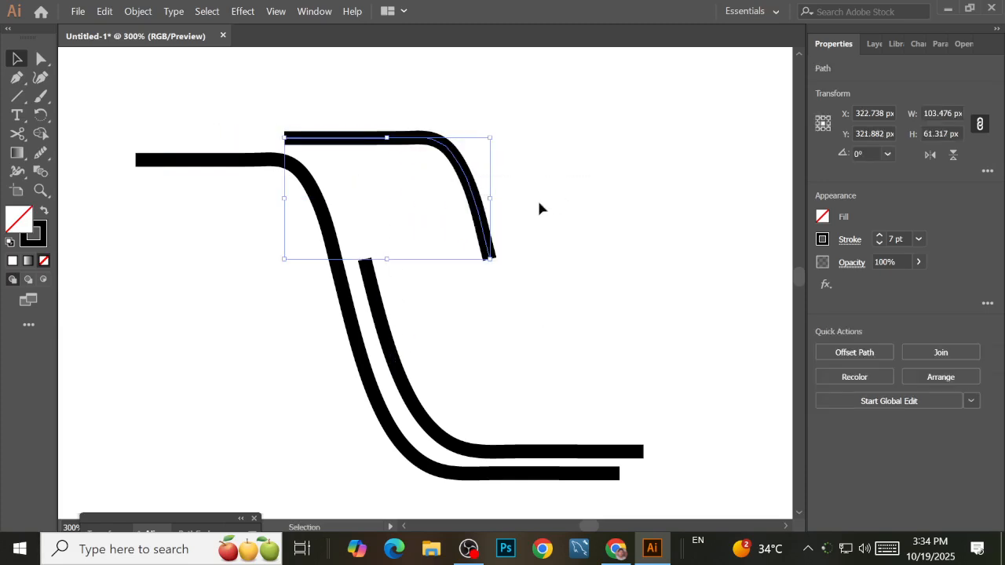
left_click_drag(468, 205, 688, 175)
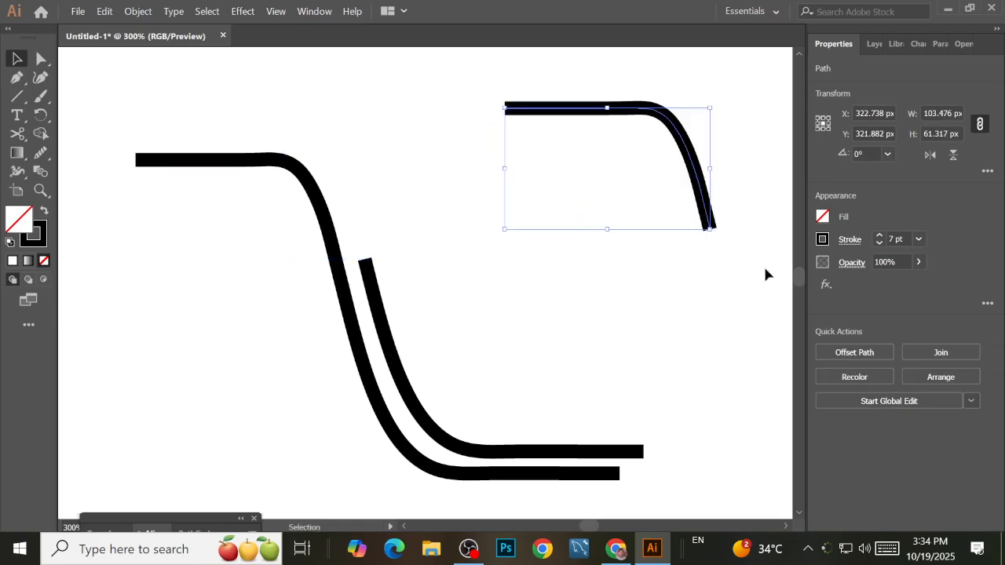
left_click(734, 301)
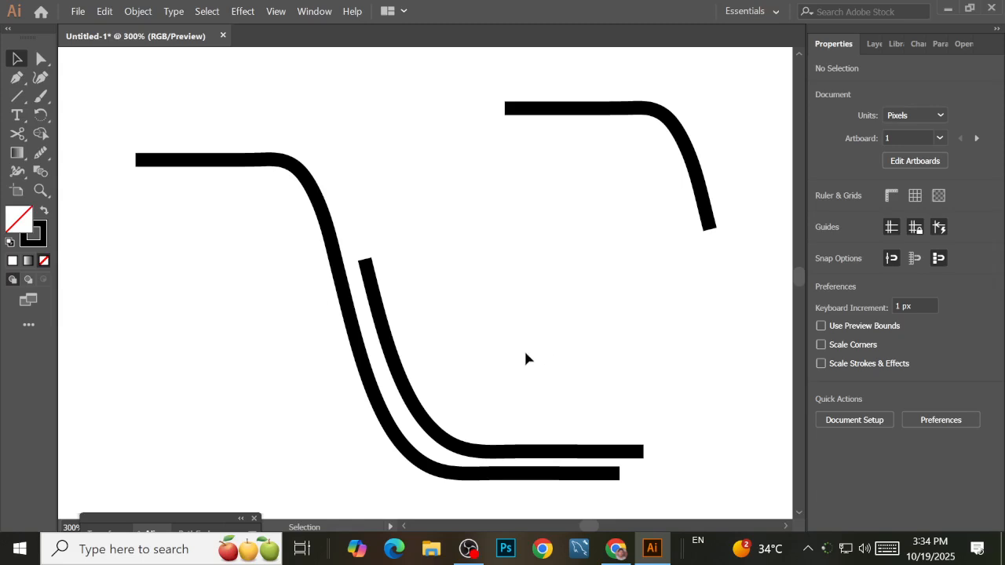
Raise the lower cut piece 6 px and shorten its straight end by 5 px, to X 447, Y 443.5 px
left_click(461, 454)
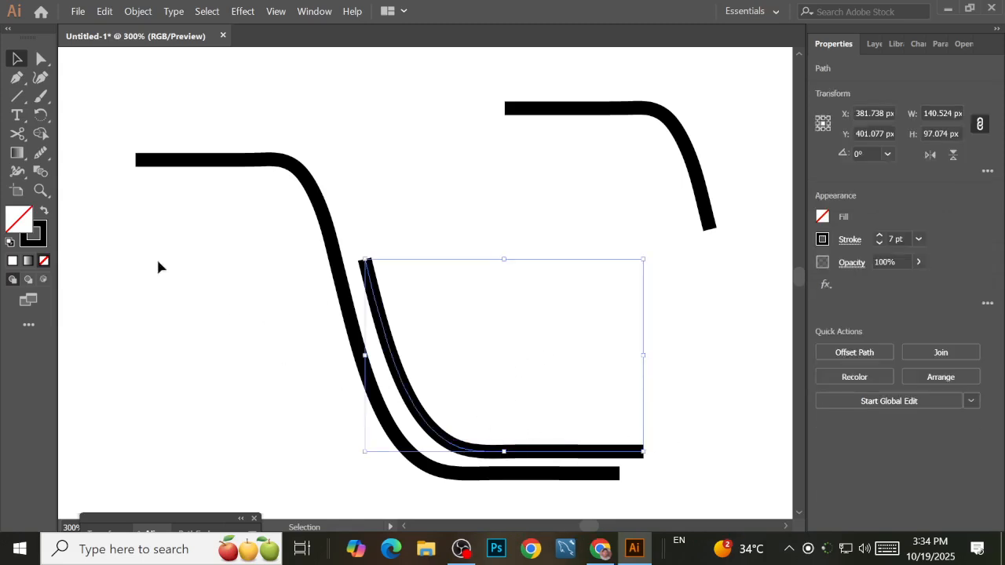
left_click(41, 58)
left_click_drag(644, 456, 644, 444)
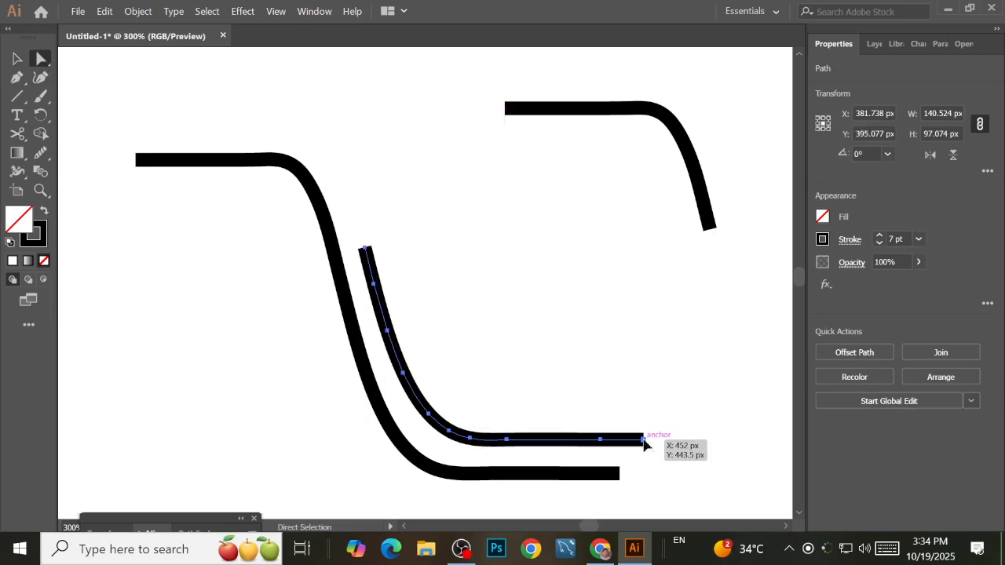
left_click(643, 444)
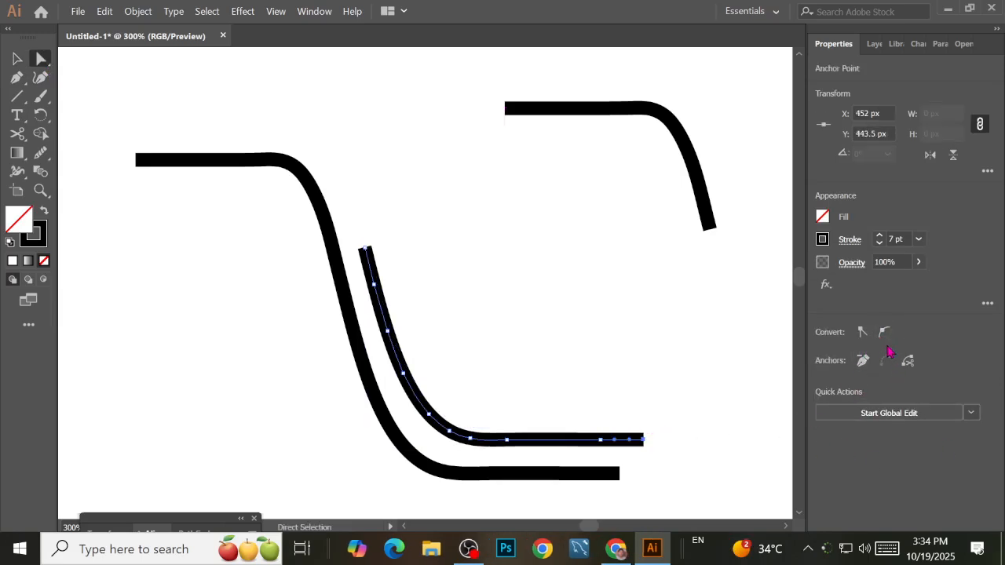
left_click(644, 444)
left_click_drag(644, 441, 633, 441)
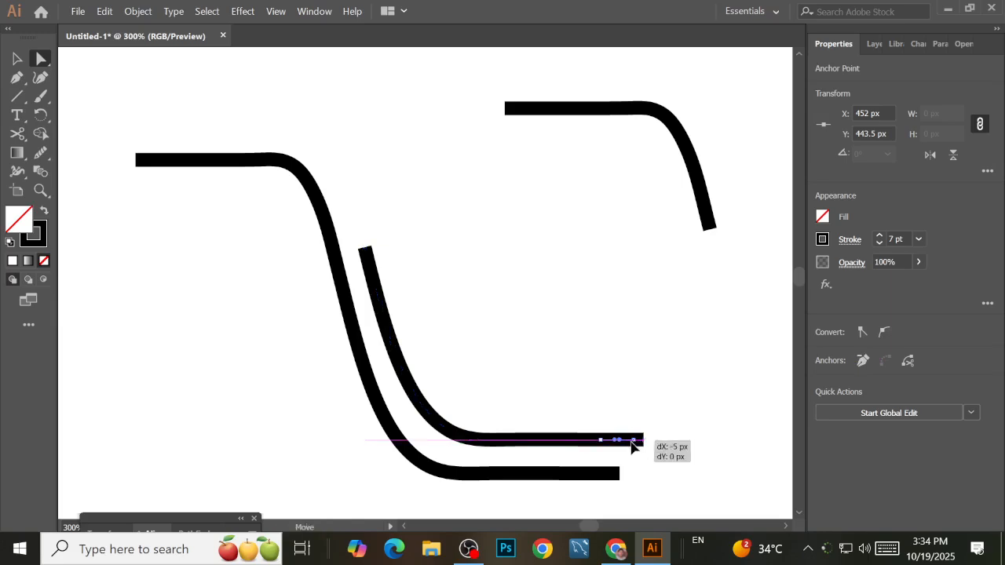
left_click(635, 448)
left_click(633, 441)
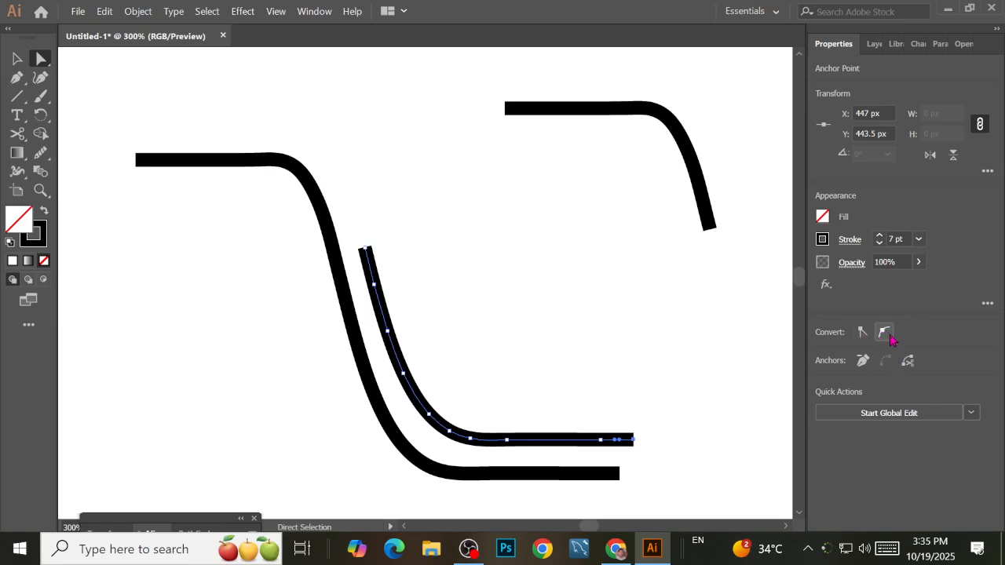
Try converting the end anchor of the lower piece's straight segment to a smooth point
left_click(366, 251)
left_click(388, 330)
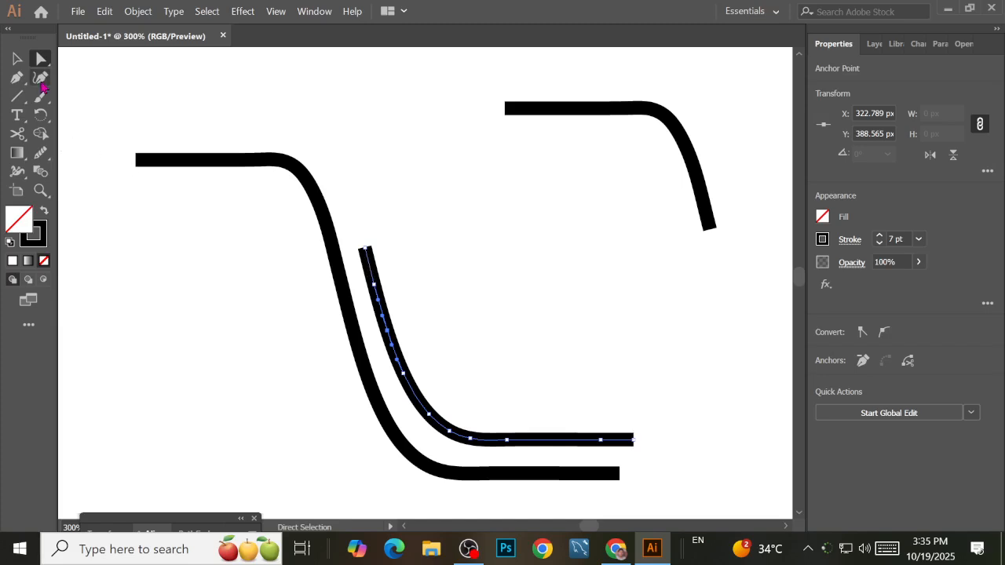
left_click(16, 58)
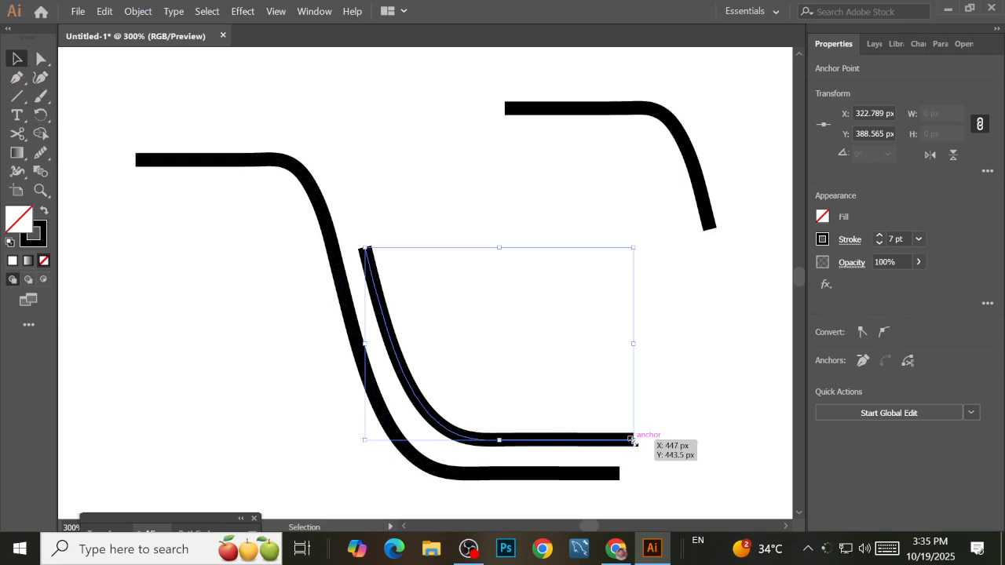
scroll(633, 439, "up", 5)
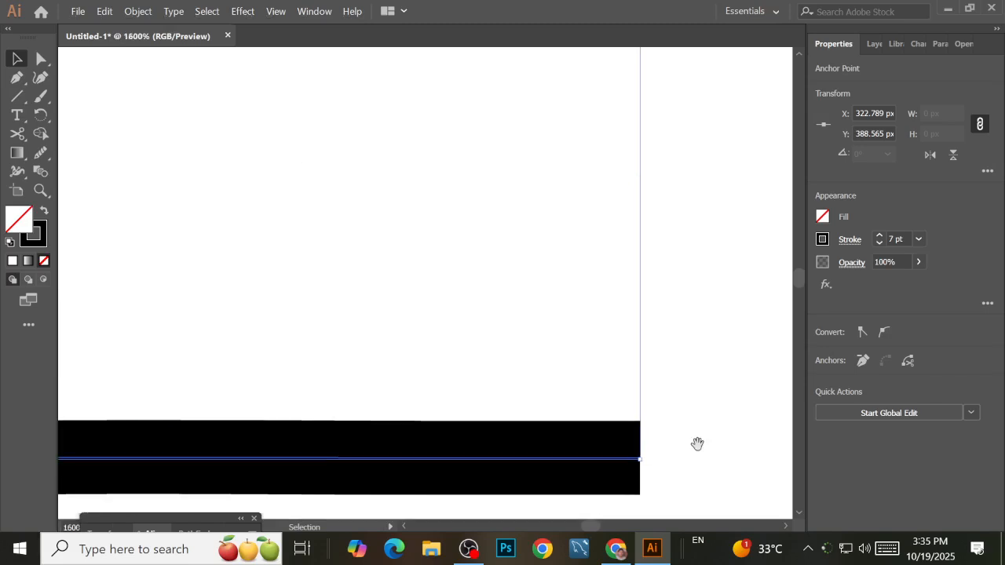
left_click_drag(696, 441, 767, 337)
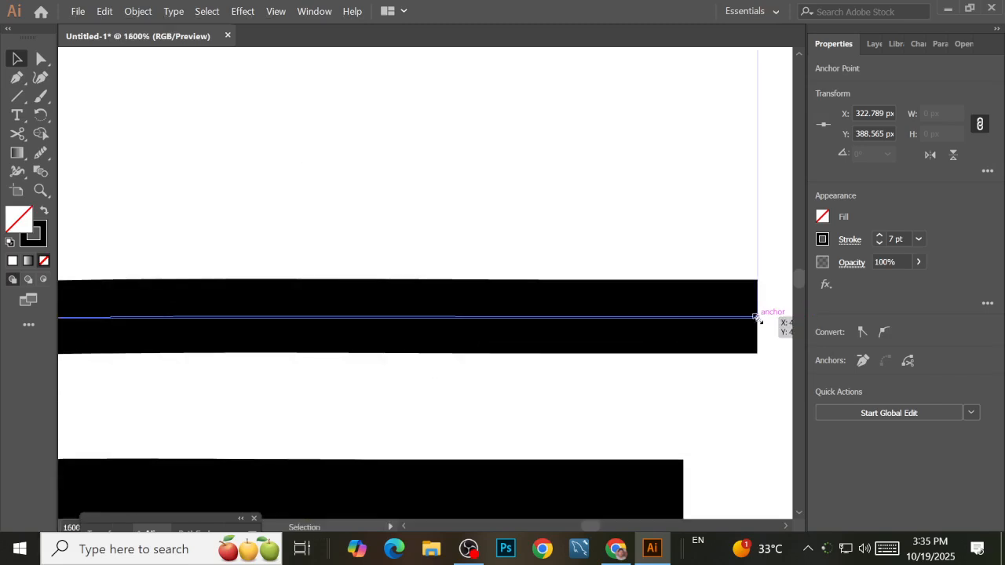
left_click(41, 60)
left_click(757, 317)
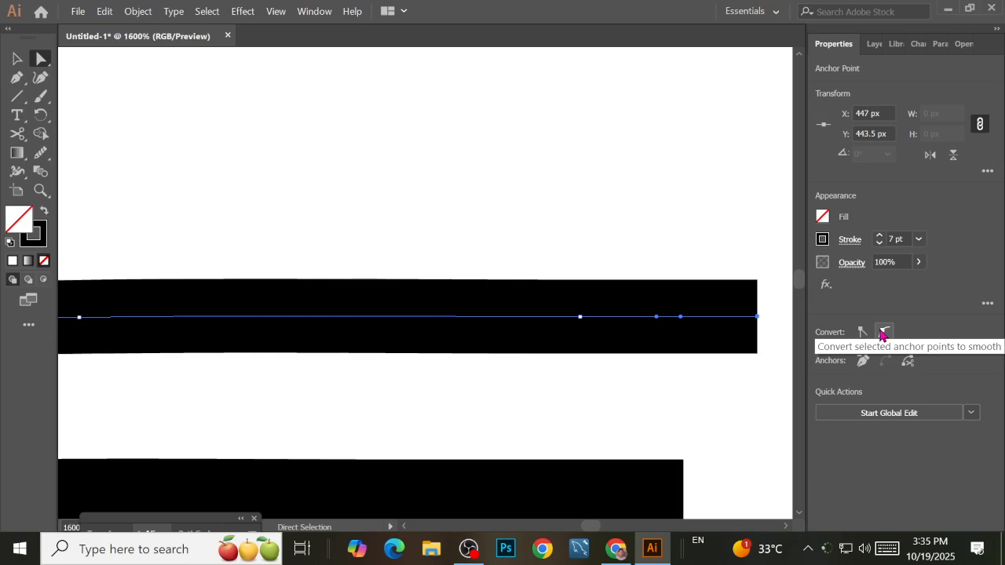
left_click(882, 332)
Try shifting the lower piece's end segment and end anchor slightly up or down, undoing each attempt
scroll(691, 325, "down", 3)
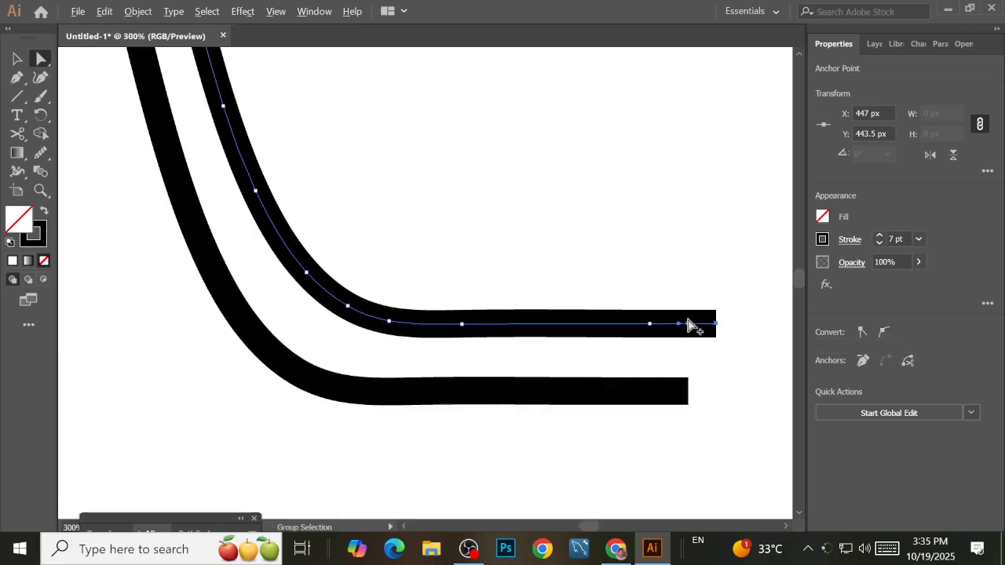
scroll(691, 325, "down", 2)
left_click_drag(696, 324, 695, 337)
key("ctrl+z")
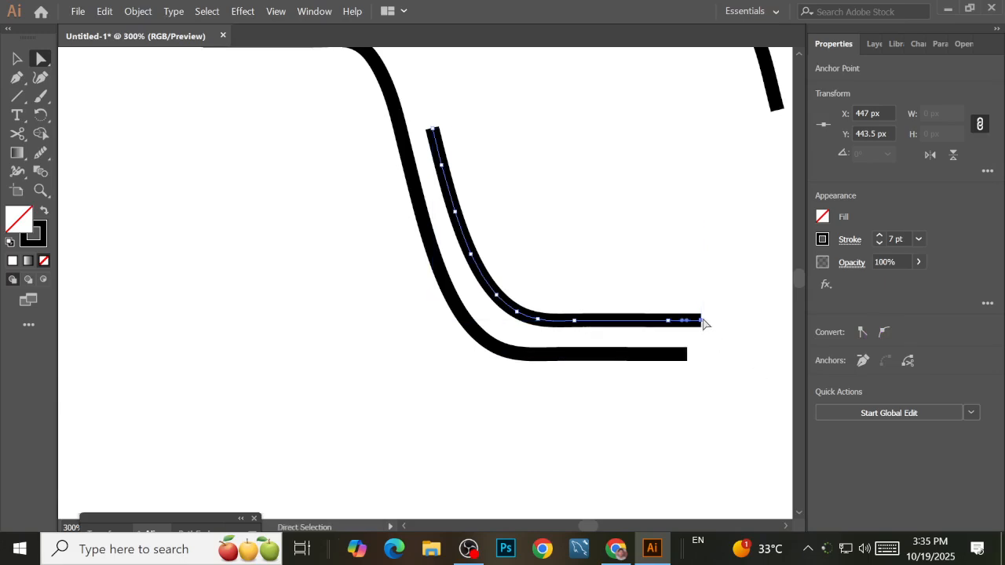
mouse_move(701, 322)
left_mouse_down()
mouse_move(691, 327)
mouse_move(703, 328)
left_mouse_up()
key("ctrl+z")
left_click(701, 321)
left_click(668, 323)
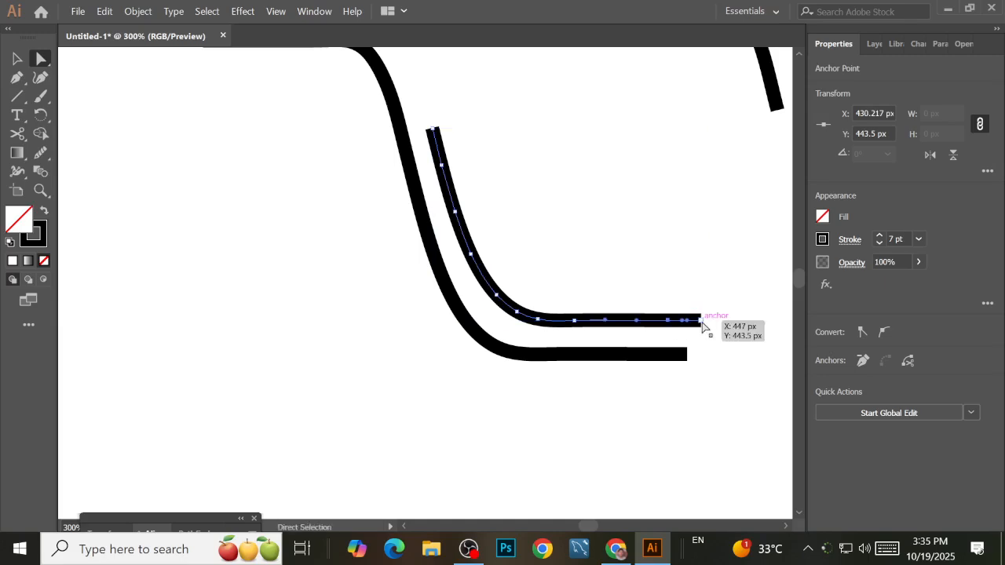
left_click_drag(701, 321, 701, 316)
key("ctrl+z")
Try the smooth conversion again on the lower piece's end anchor, undo the last conversion and deselect the path
scroll(701, 321, "up", 6)
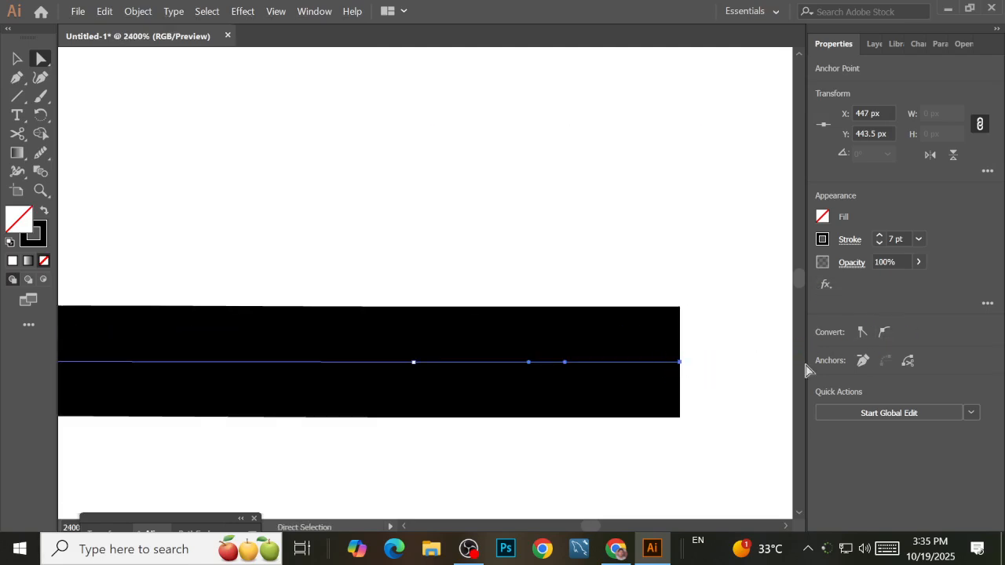
left_click(881, 333)
left_click(881, 333)
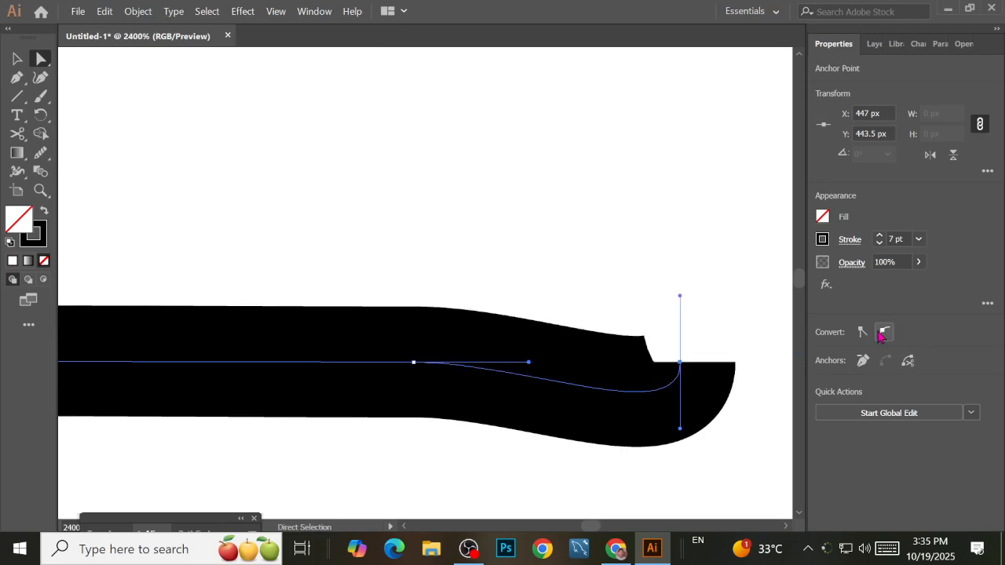
key("ctrl+z")
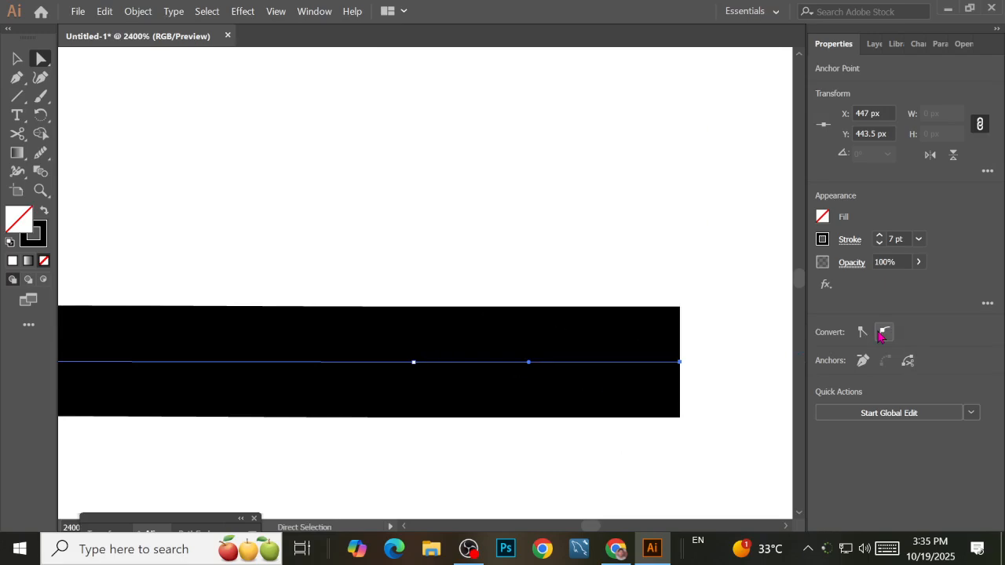
left_click(468, 271)
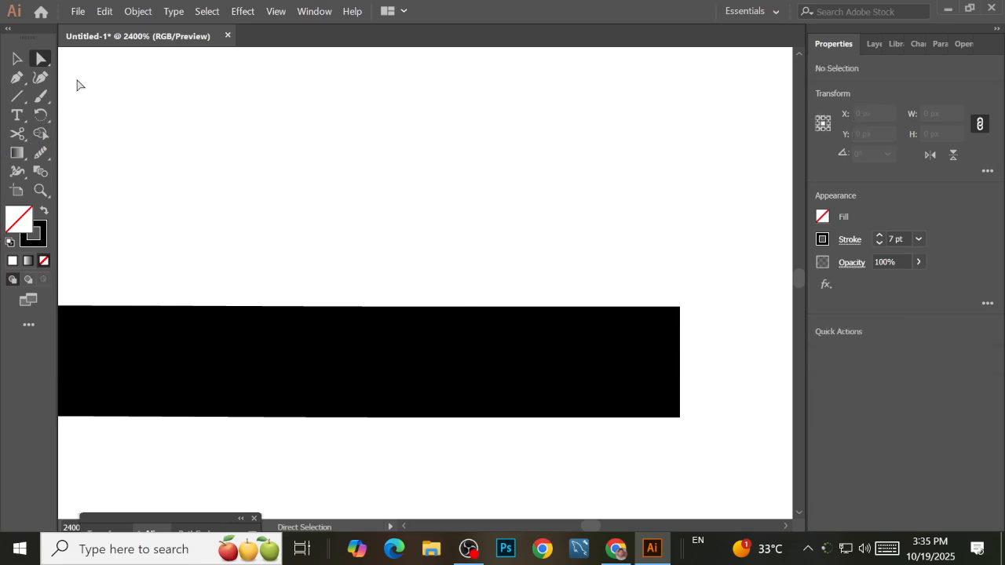
left_click(16, 58)
scroll(540, 276, "down", 6)
scroll(567, 264, "up", 2)
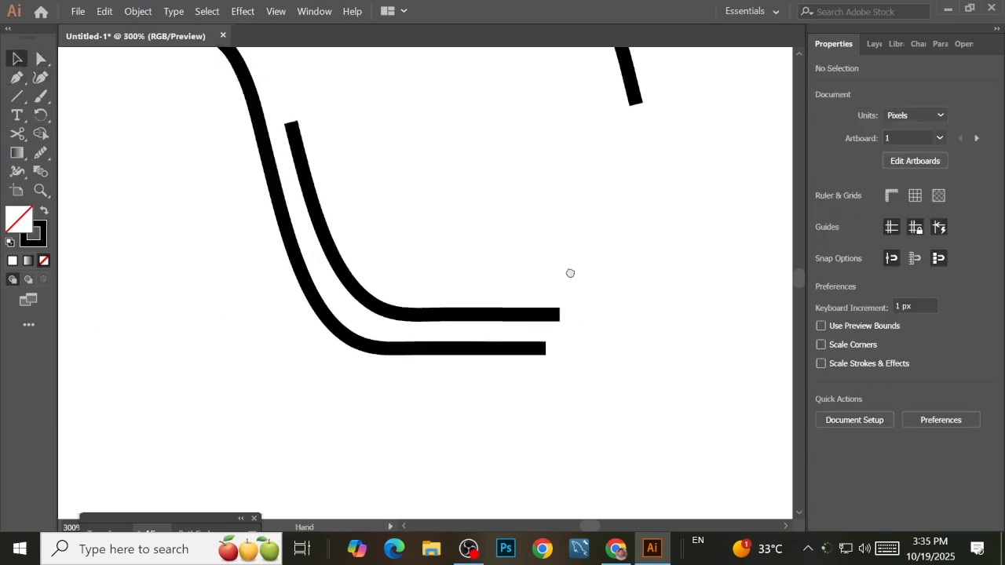
Try adjusting the anchor points near the upper end of the lower cut piece
key("a")
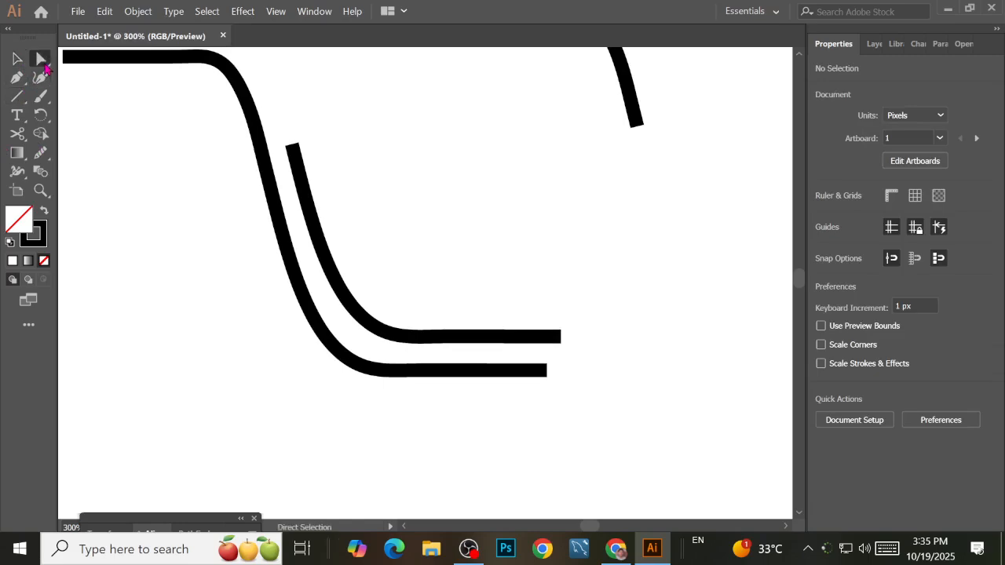
left_click(302, 174)
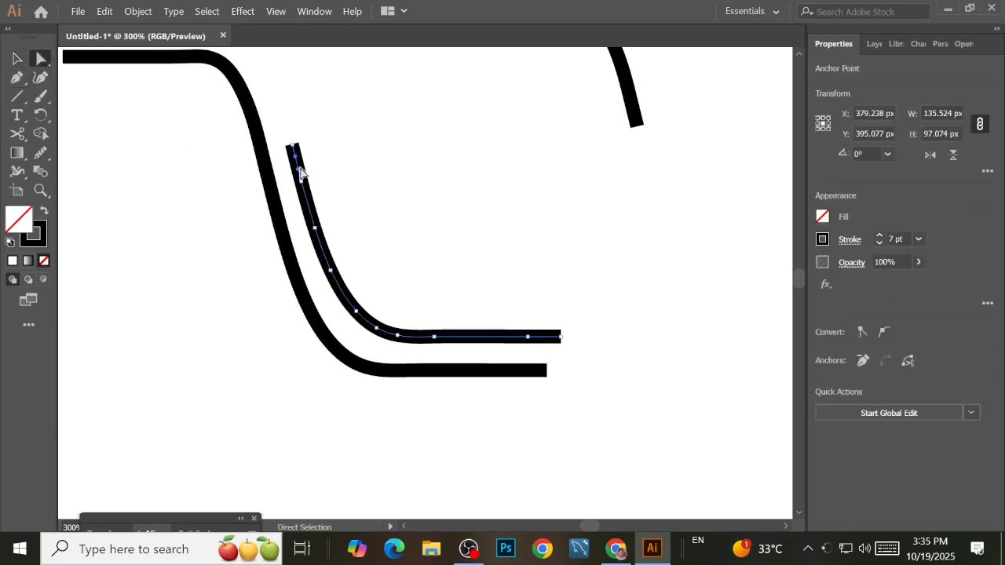
left_click_drag(294, 150, 298, 139)
left_click_drag(303, 185, 309, 179)
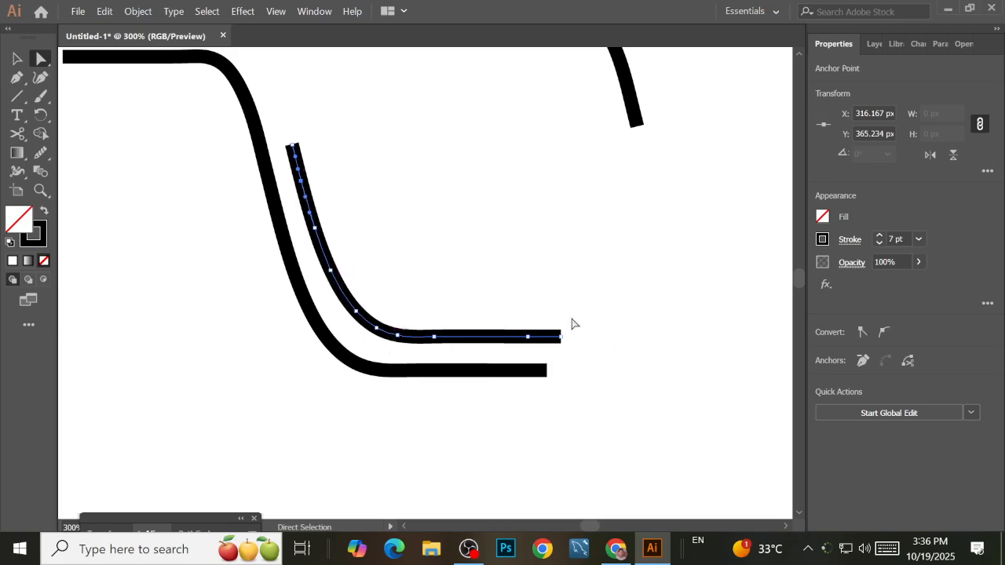
Move the lower cut piece closer to the long S-shaped path, to X 377.238, Y 401.077 px, and deselect it
left_click(16, 59)
left_click(509, 351)
left_click_drag(475, 340, 463, 354)
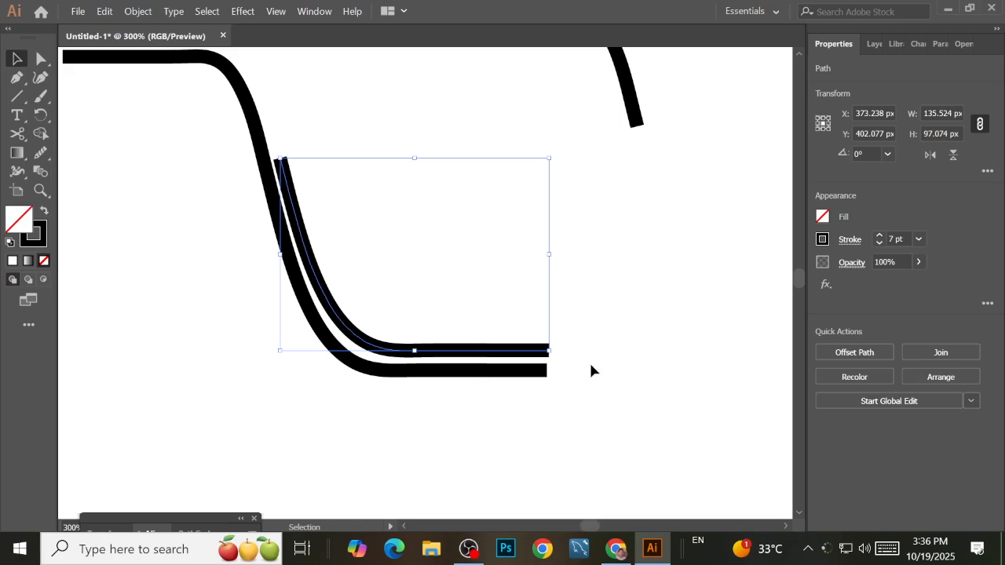
key("Up")
key("Up")
key("Up")
key("Right")
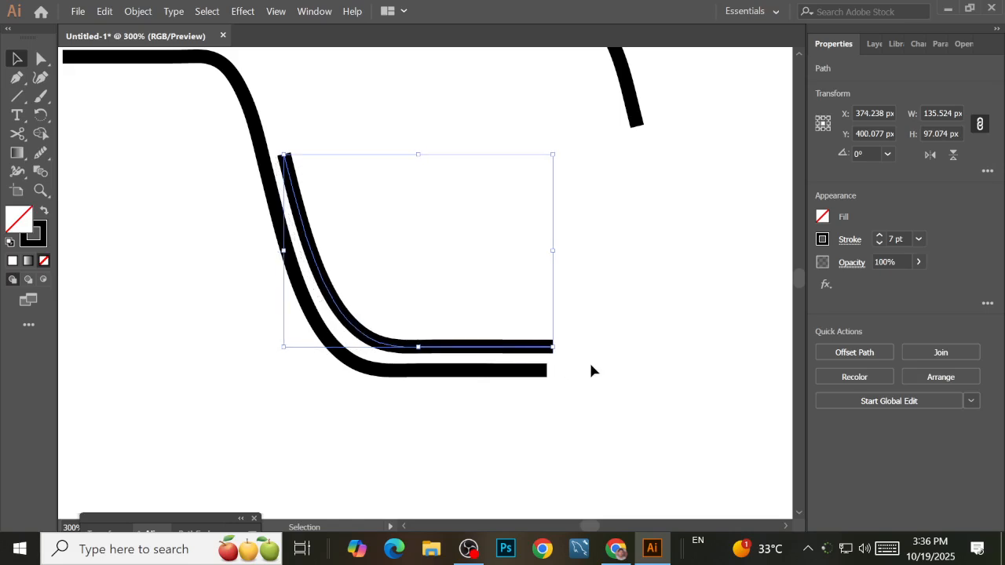
key("Right")
key("Right")
key("Right")
key("Down")
key("Right")
key("Down")
key("Right")
key("Down")
key("Right")
key("Down")
key("Right")
key("Up")
key("Up")
key("Left")
key("Left")
key("Left")
key("Down")
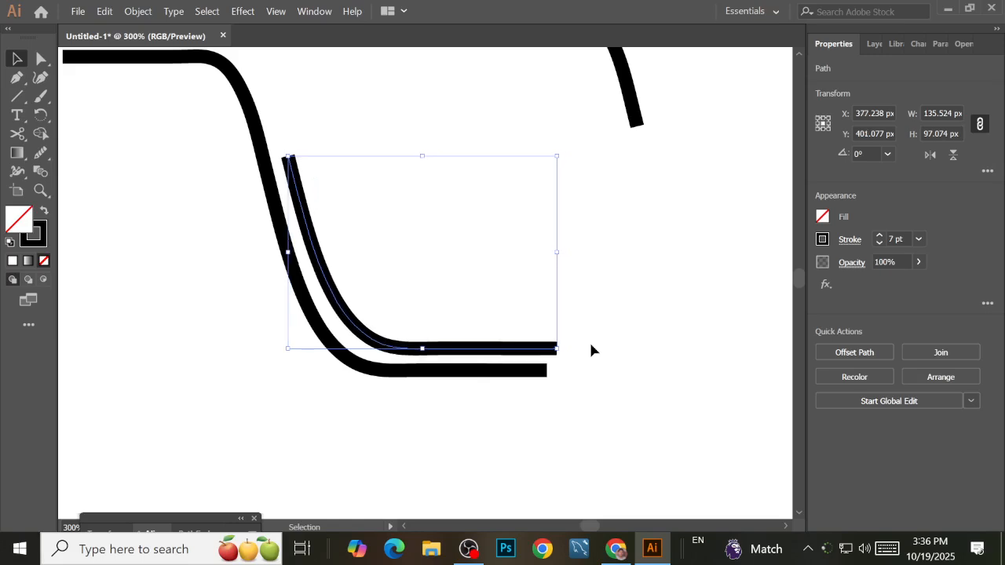
left_click(605, 337)
Examine the spacing and straight ends of the two parallel paths up close and in Outline view, and return to Preview
scroll(566, 337, "up", 4)
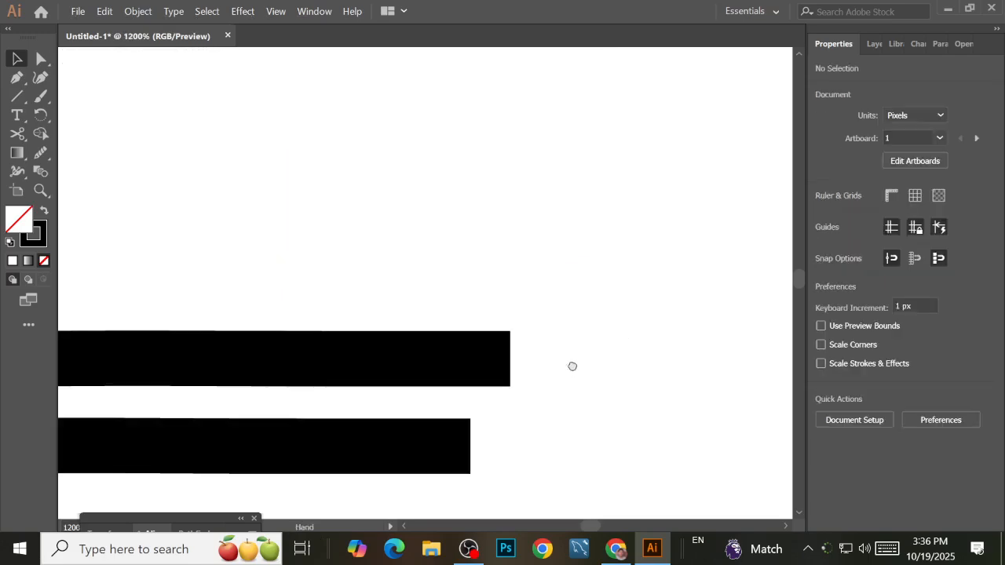
left_click_drag(570, 368, 553, 329)
left_click(460, 324)
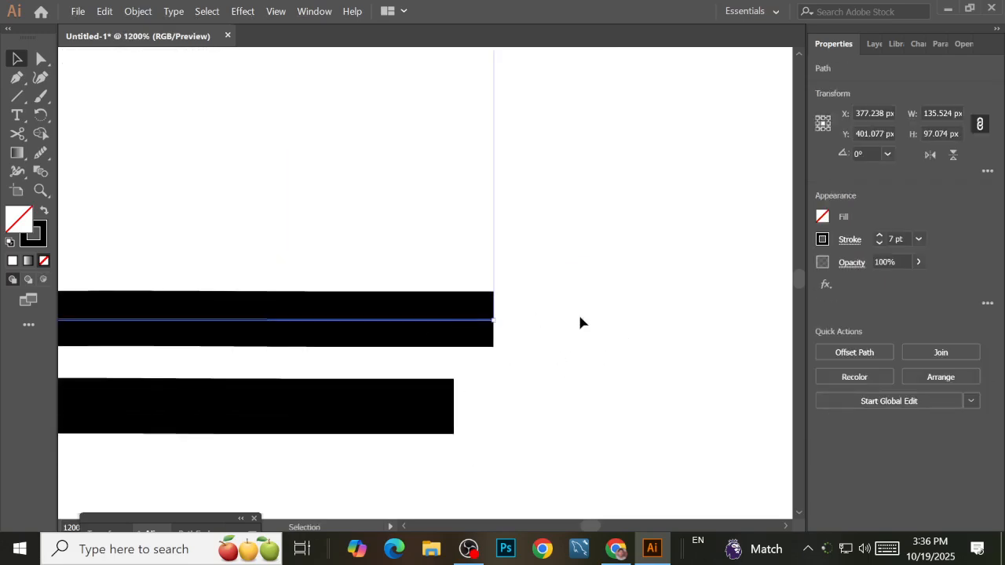
left_click_drag(565, 311, 599, 314)
scroll(581, 294, "down", 2)
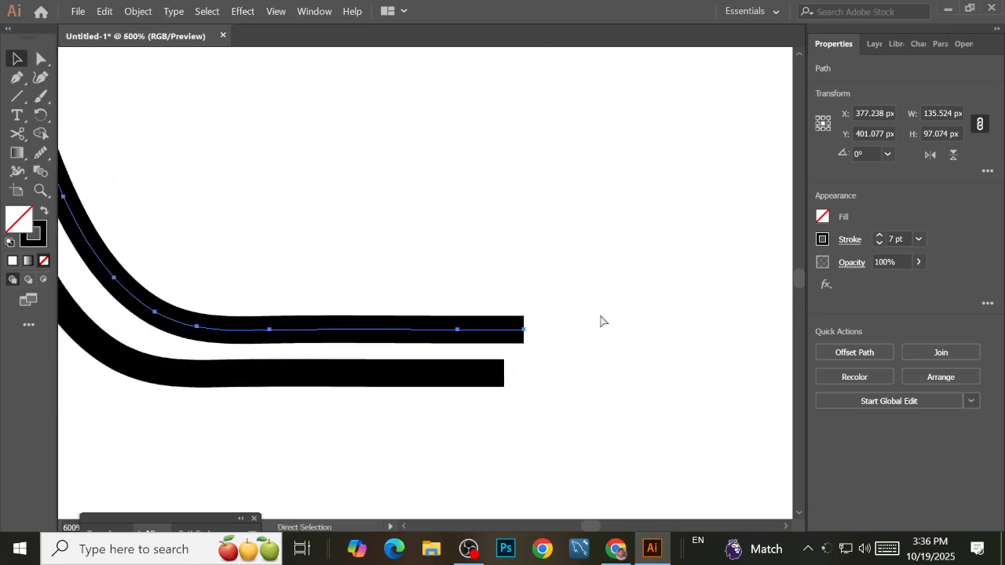
key("ctrl+y")
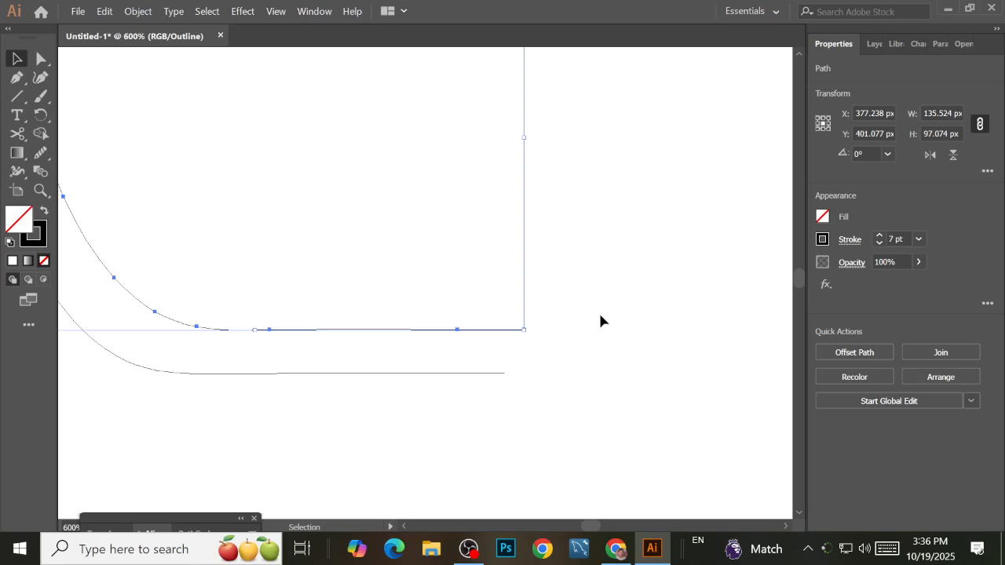
scroll(599, 321, "down", 3)
left_click(627, 298)
left_click_drag(590, 270, 624, 301)
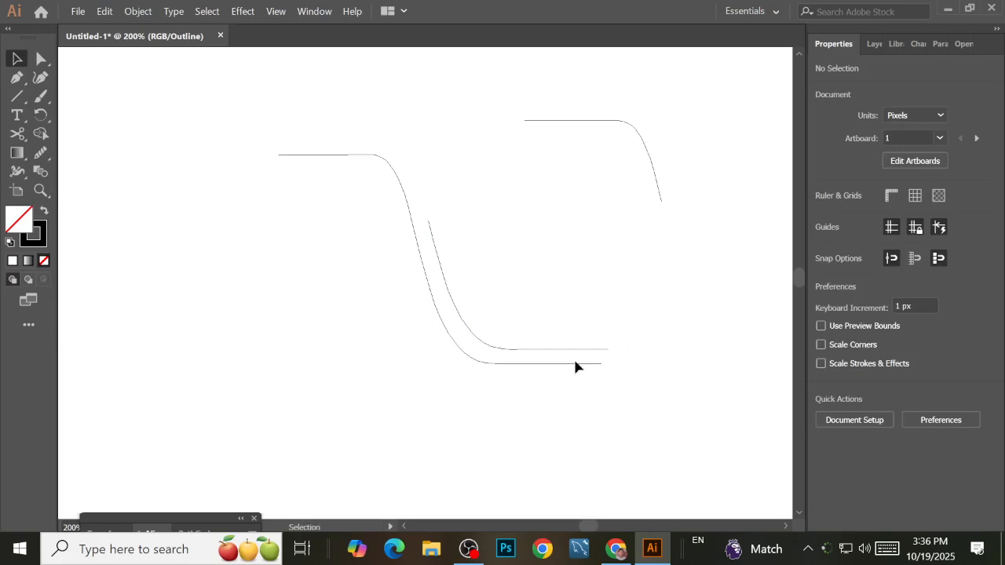
key("ctrl+y")
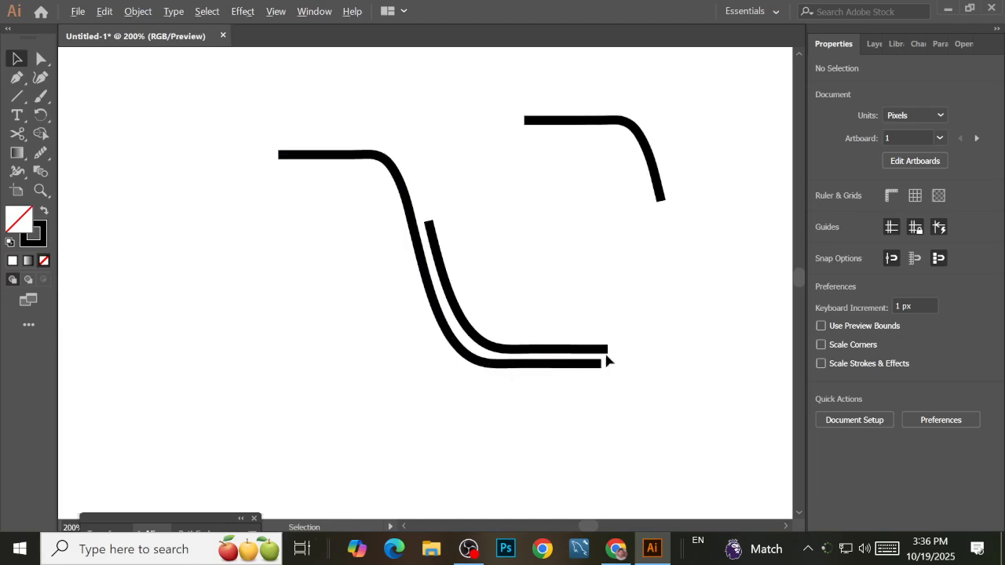
Try drawing an arc beyond the lower piece's straight end, and undo both the arc and the piece's last 1 px downward nudge
scroll(609, 354, "up", 4)
left_click_drag(618, 348, 584, 350)
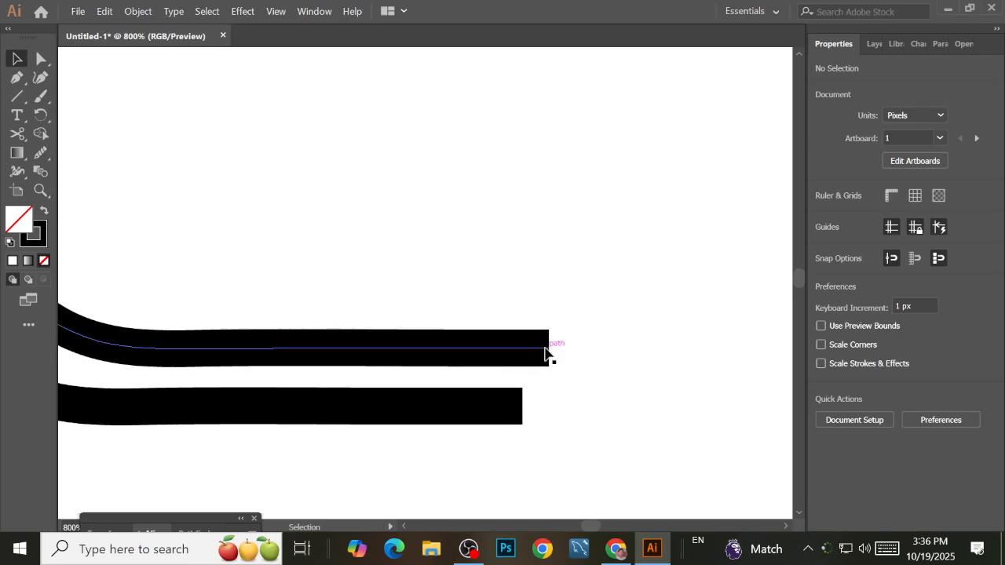
left_click(17, 116)
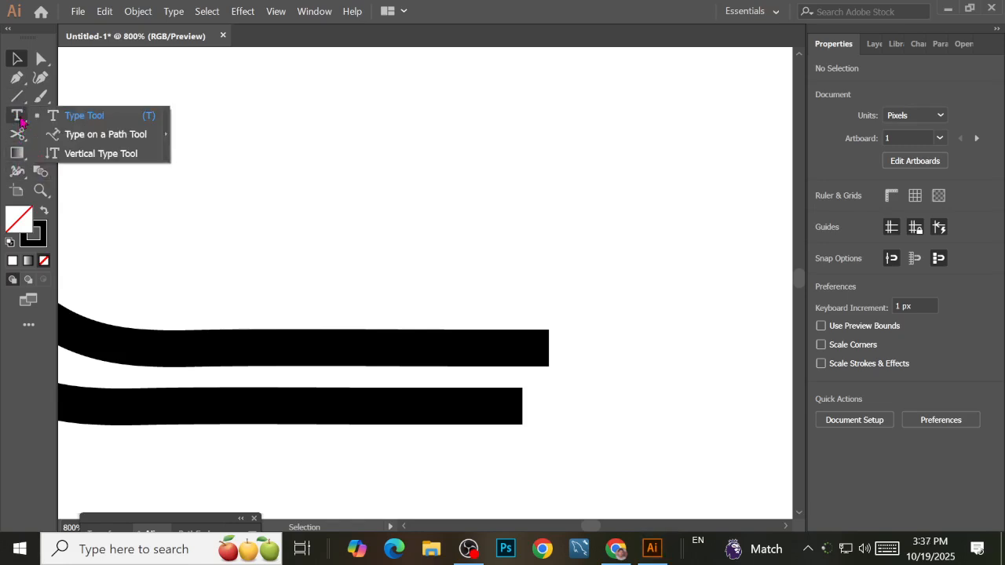
left_click(18, 101)
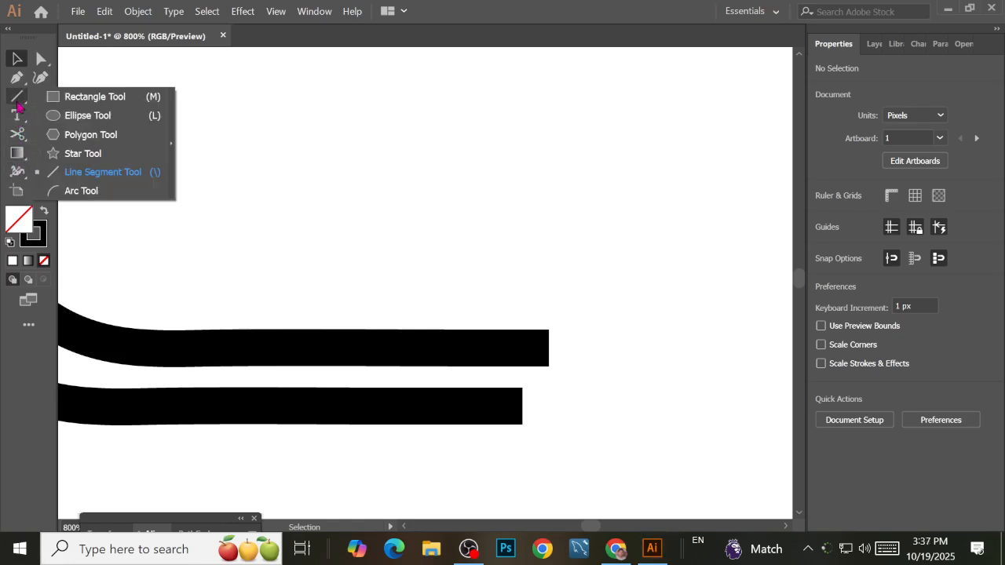
left_click(58, 191)
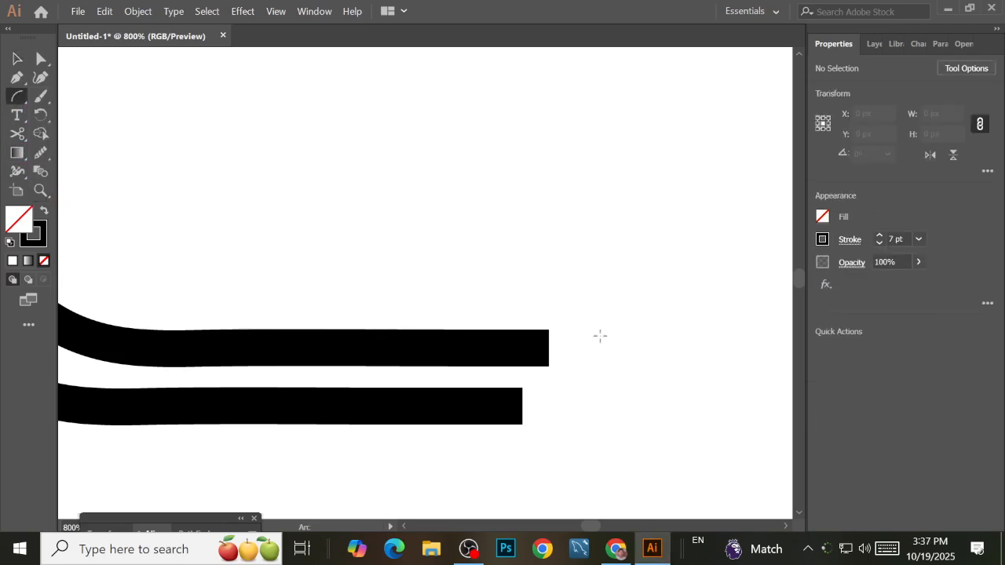
mouse_move(585, 345)
left_mouse_down()
mouse_move(633, 343)
mouse_move(643, 358)
left_mouse_up()
key("ctrl+z")
key("ctrl+z")
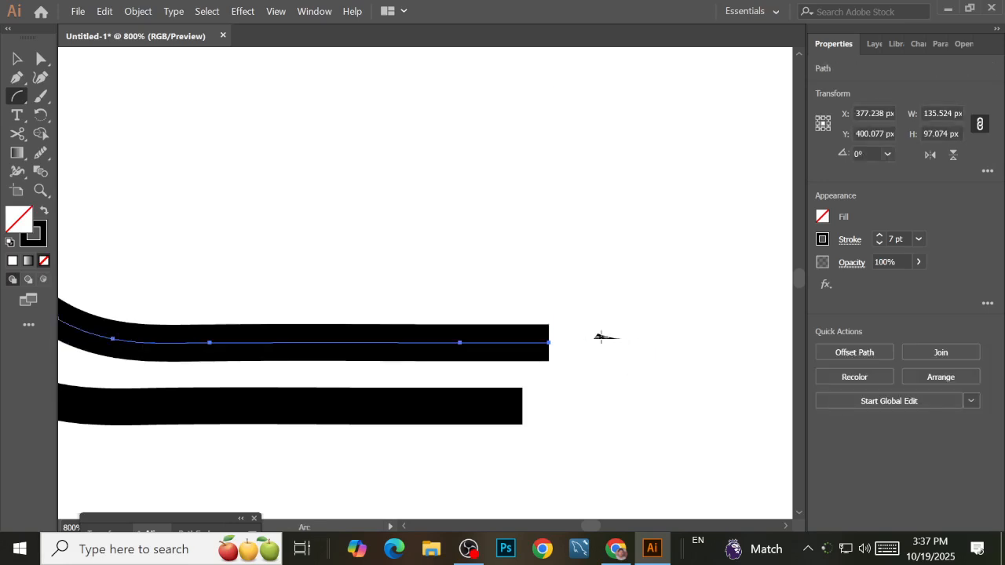
key("v")
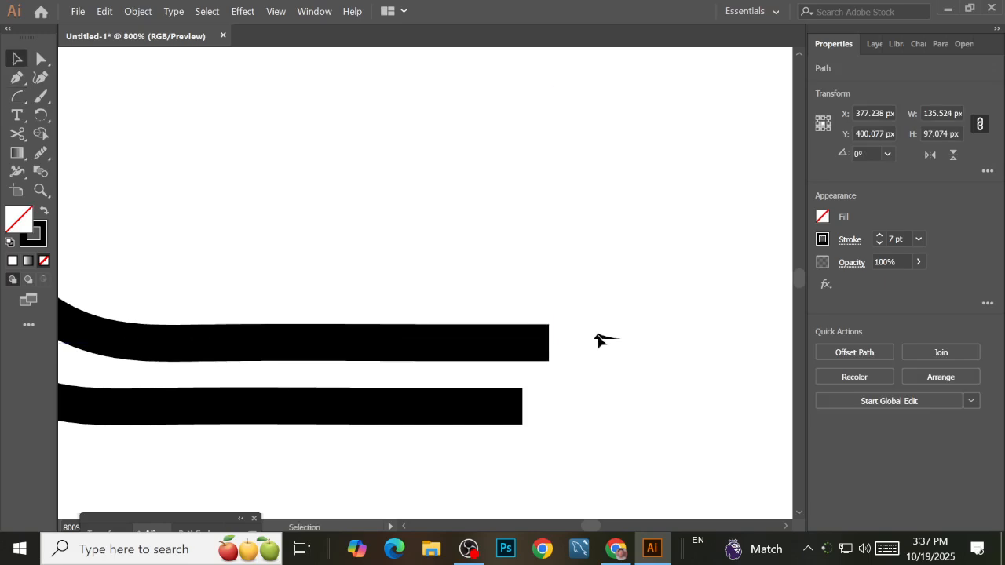
left_click_drag(602, 318, 622, 372)
Draw a small arc about 6 px wide and 4 px high beyond the straight ends of the parallel paths
scroll(630, 376, "down", 3)
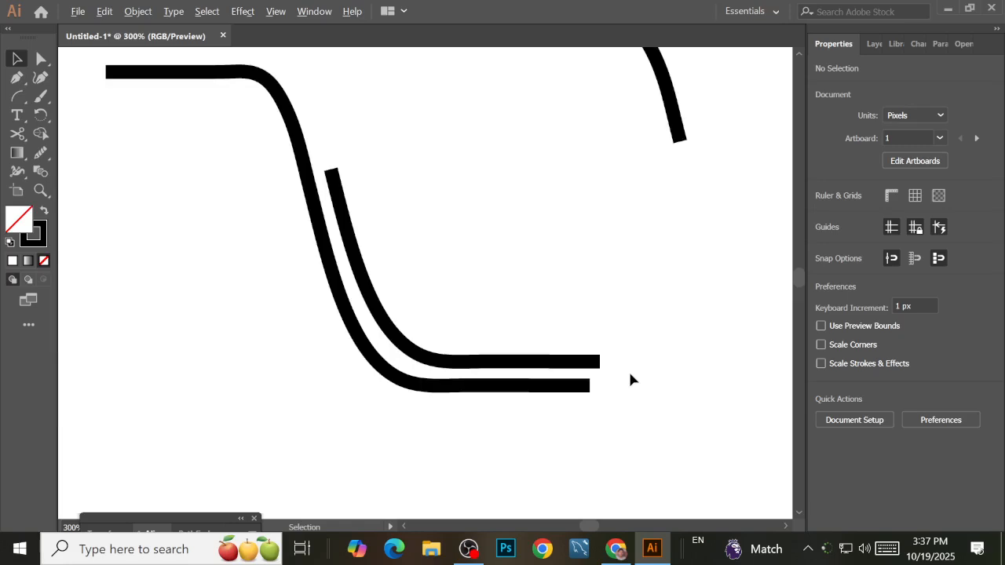
scroll(631, 377, "up", 2)
scroll(630, 380, "up", 2)
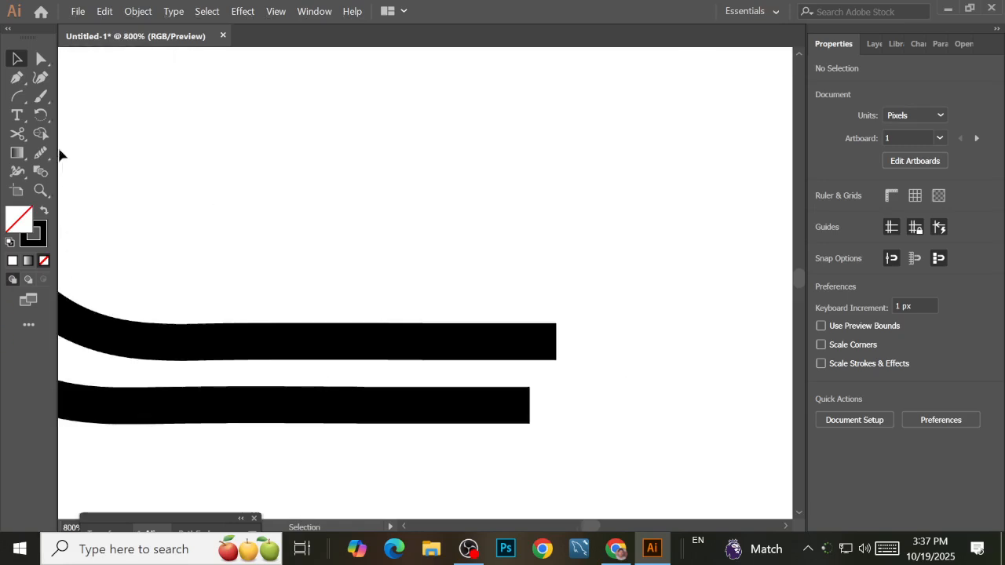
left_click(17, 96)
left_click(628, 302)
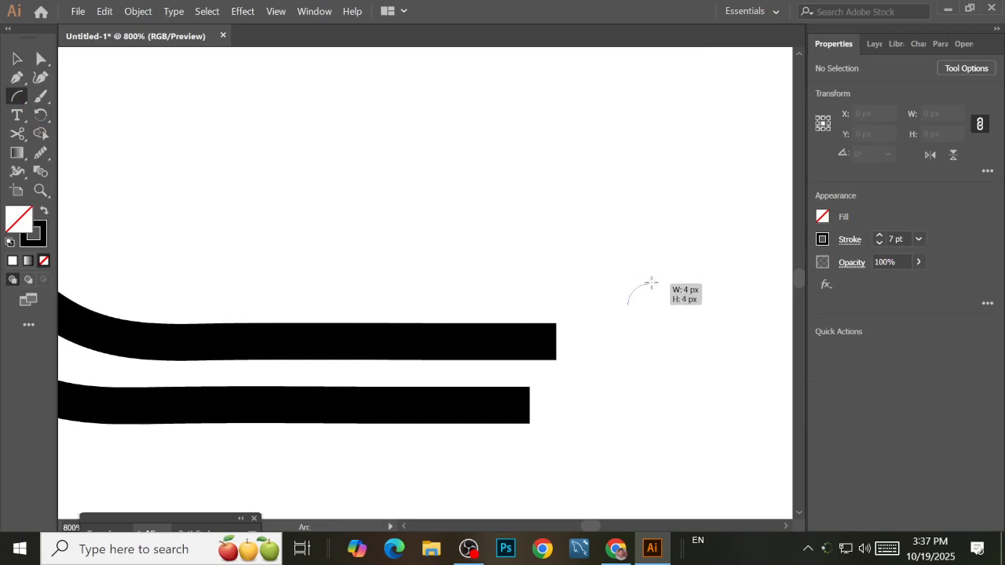
left_click(659, 283)
key("Escape")
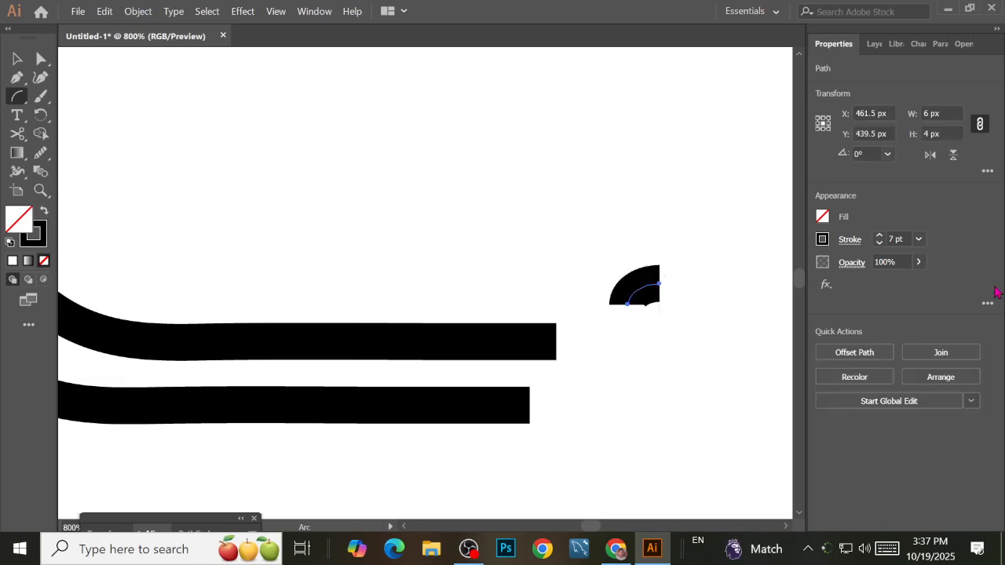
Reduce the arc's stroke to 3 pt and enlarge the arc to about 15.75 by 10.5 px
left_click(880, 242)
left_click(880, 243)
left_click(879, 243)
left_click(879, 243)
left_click(18, 62)
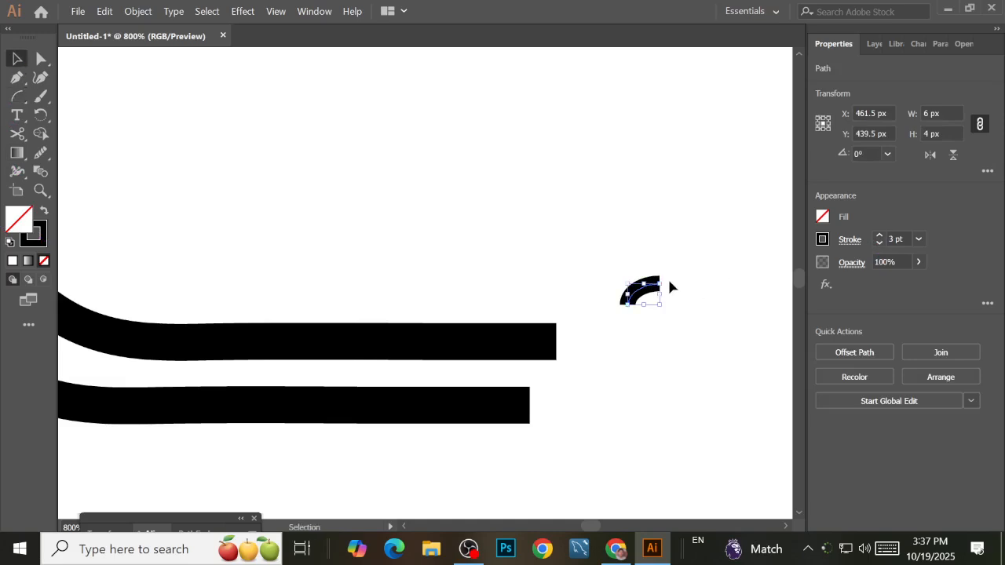
left_click_drag(667, 285, 739, 251)
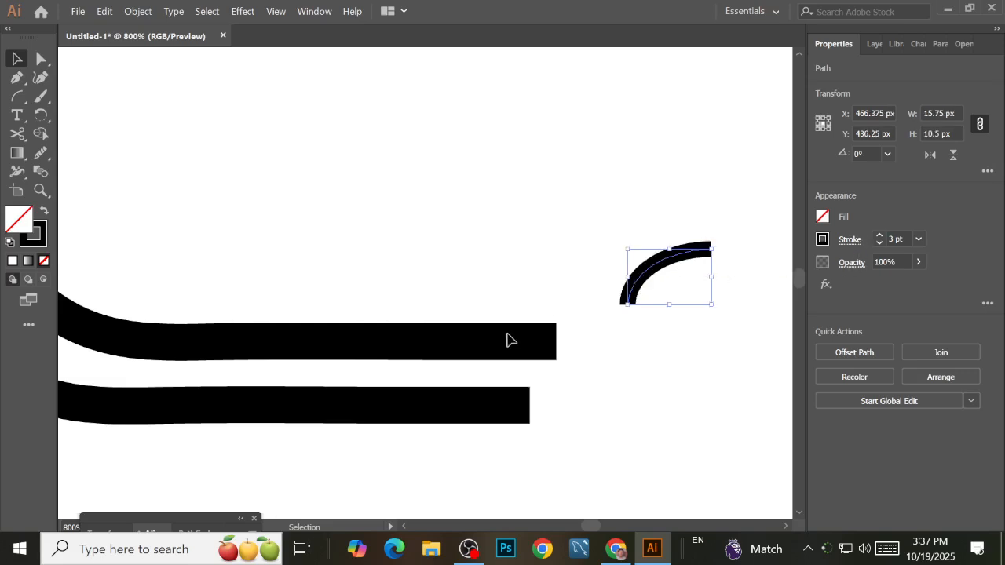
Set the arc's stroke to 7 pt and enlarge the arc to about 26.25 by 17.5 px
left_click(509, 343)
left_click(674, 263)
left_click(879, 236)
left_click(879, 236)
left_click(879, 236)
left_click(879, 236)
left_click_drag(712, 250, 769, 213)
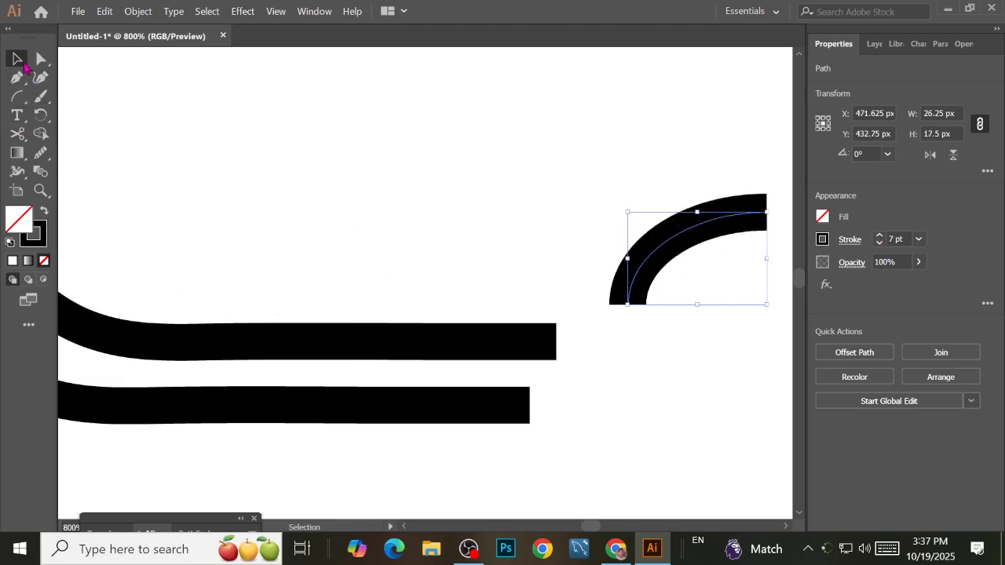
Rotate the arc to about 269.5° and attach it to the lower piece's straight end so the line curves downward
left_click(545, 111)
left_click(651, 257)
left_click_drag(722, 339, 566, 381)
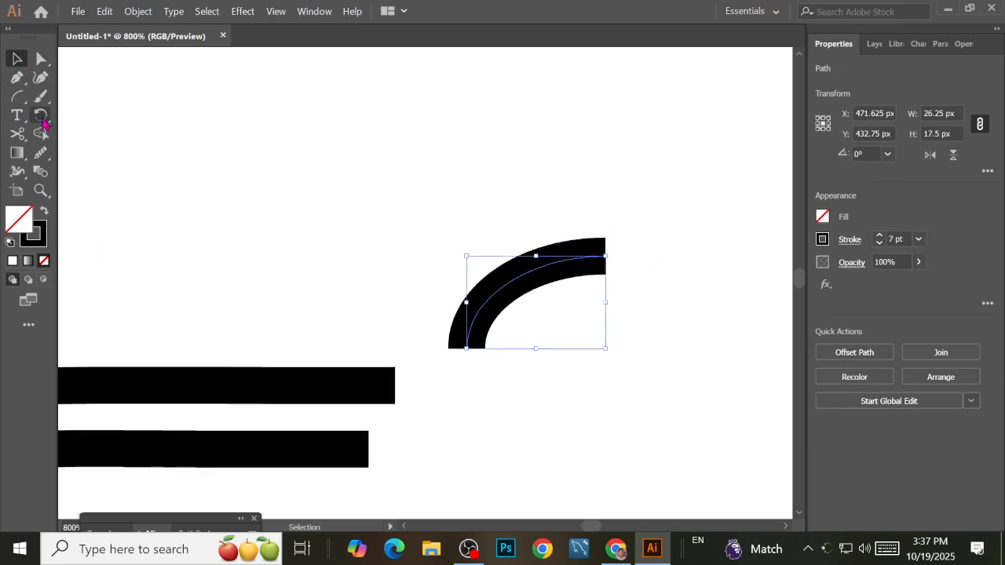
left_click(18, 99)
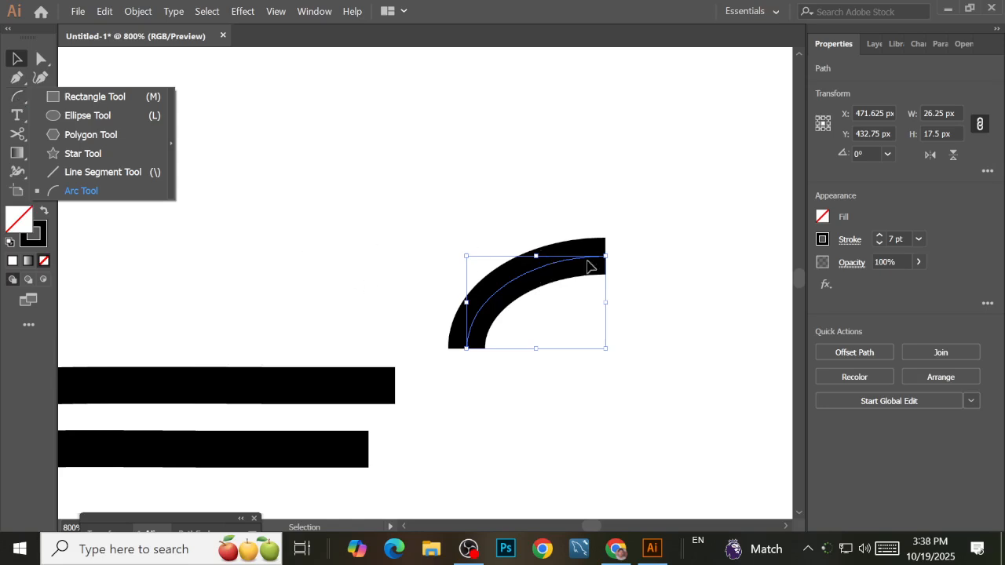
left_click_drag(606, 250, 671, 351)
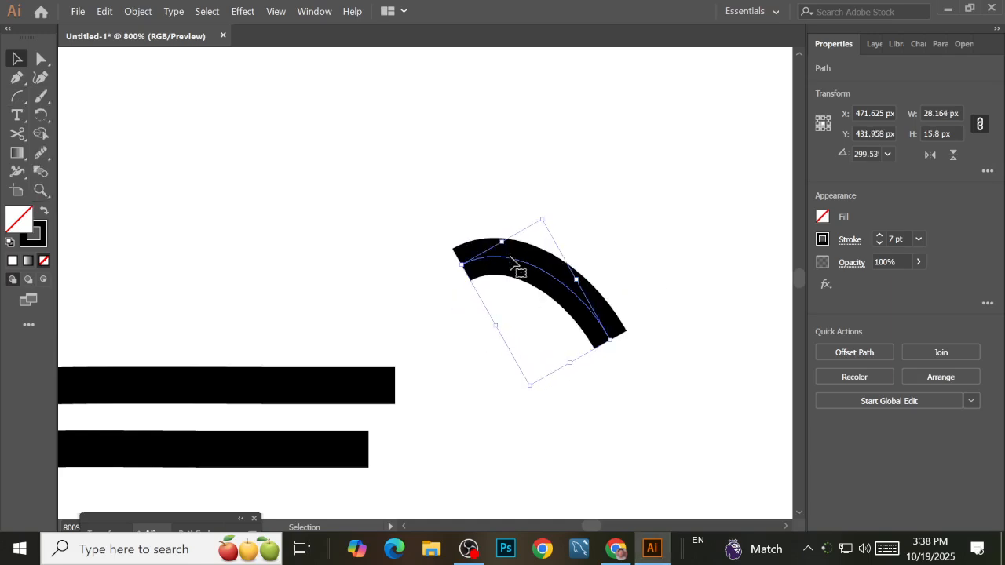
left_click_drag(510, 265, 457, 391)
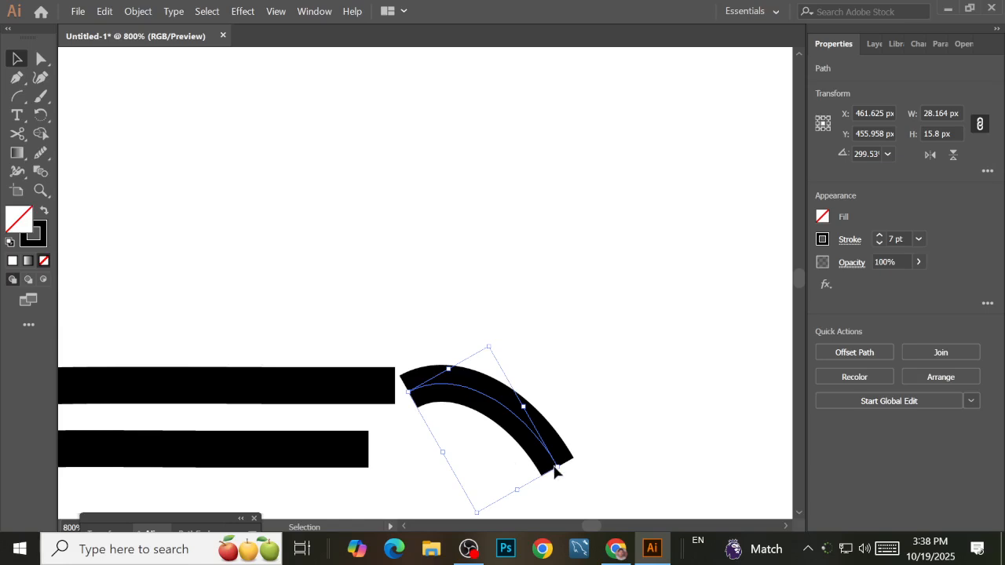
left_click_drag(560, 471, 460, 427)
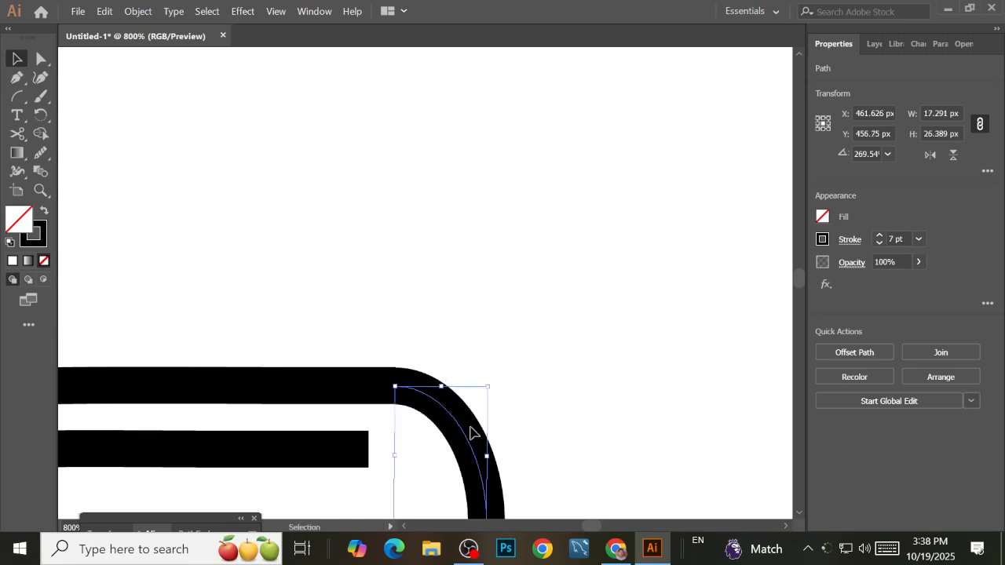
left_click(508, 395)
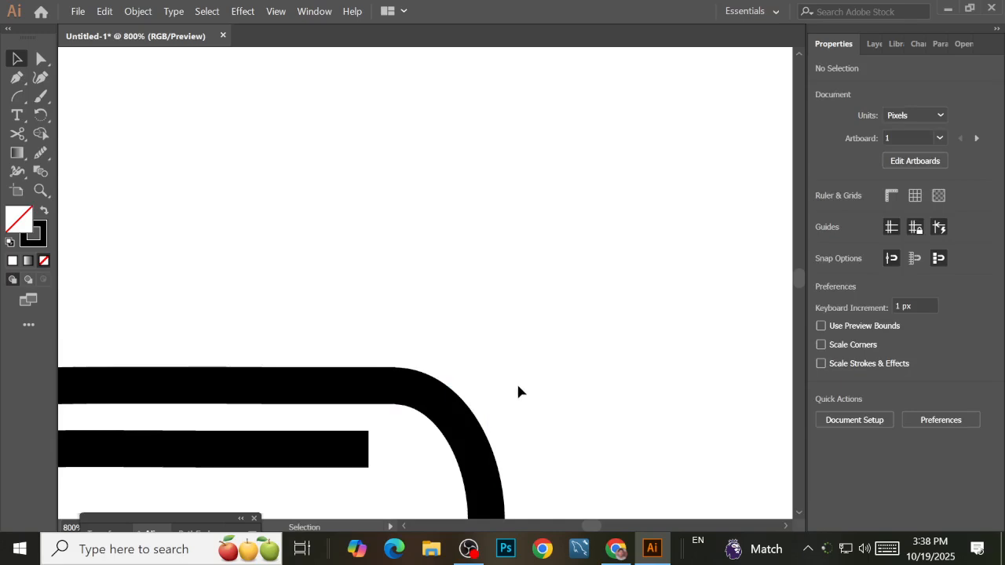
Examine the joint between the arc and the lower piece's straight end, selecting each path to check their alignment
scroll(521, 383, "down", 4)
scroll(522, 384, "up", 4)
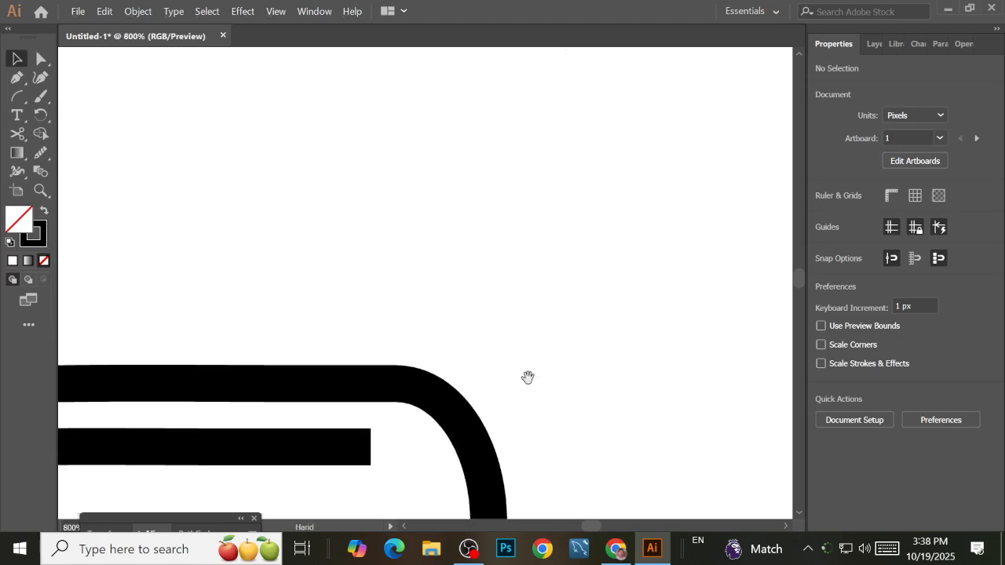
scroll(529, 380, "down", 2)
left_click(408, 317)
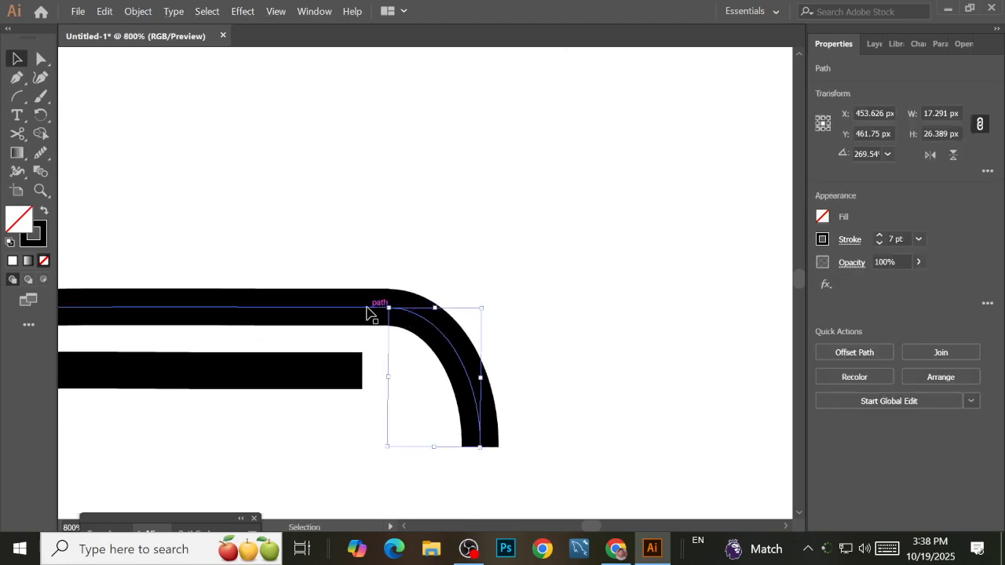
left_click(373, 311)
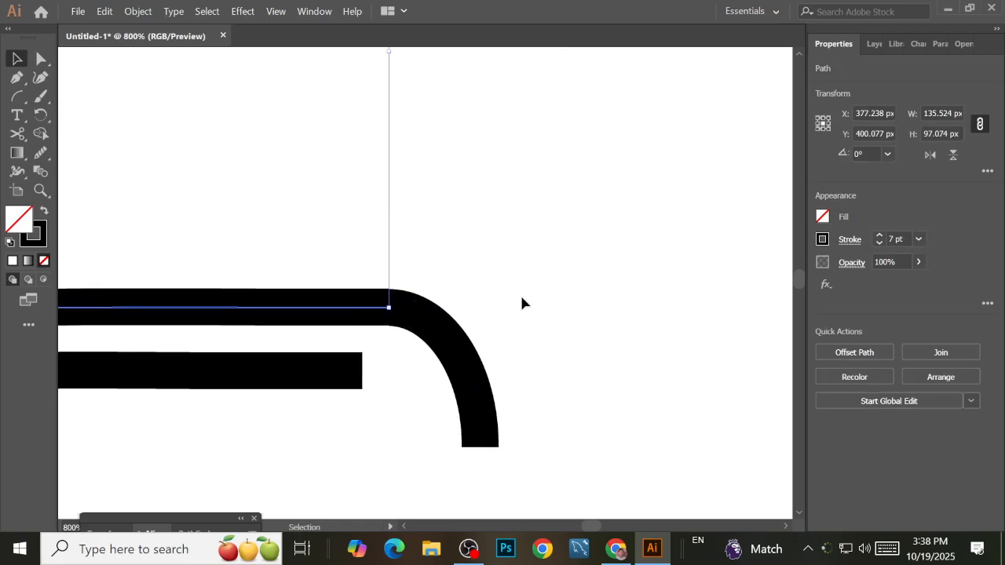
left_click(481, 275)
left_click_drag(461, 303, 346, 332)
left_click(625, 253)
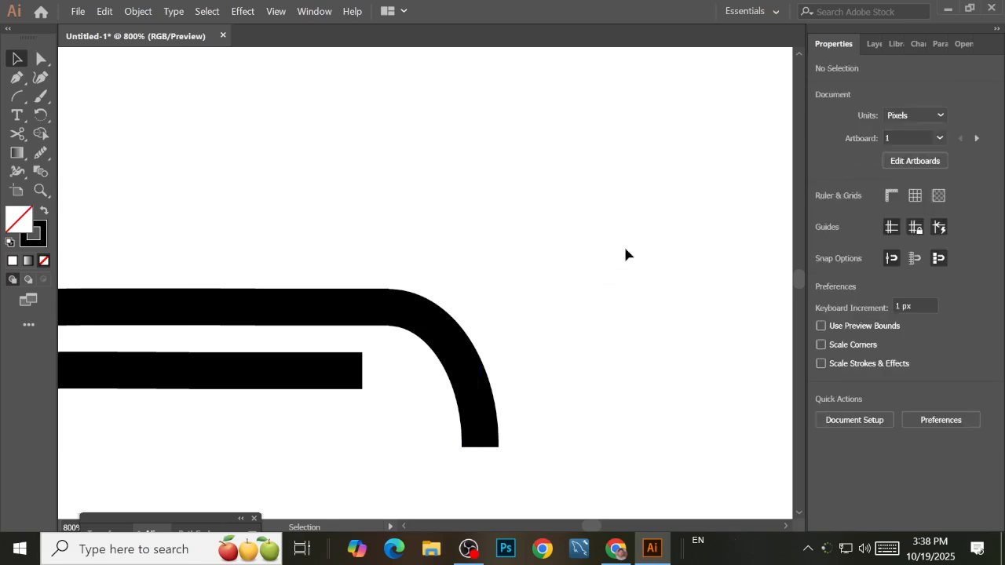
Join the lower piece's straight end and the arc into one continuous path in outline view, and return to the preview display
key("ctrl+y")
left_click_drag(427, 325, 328, 331)
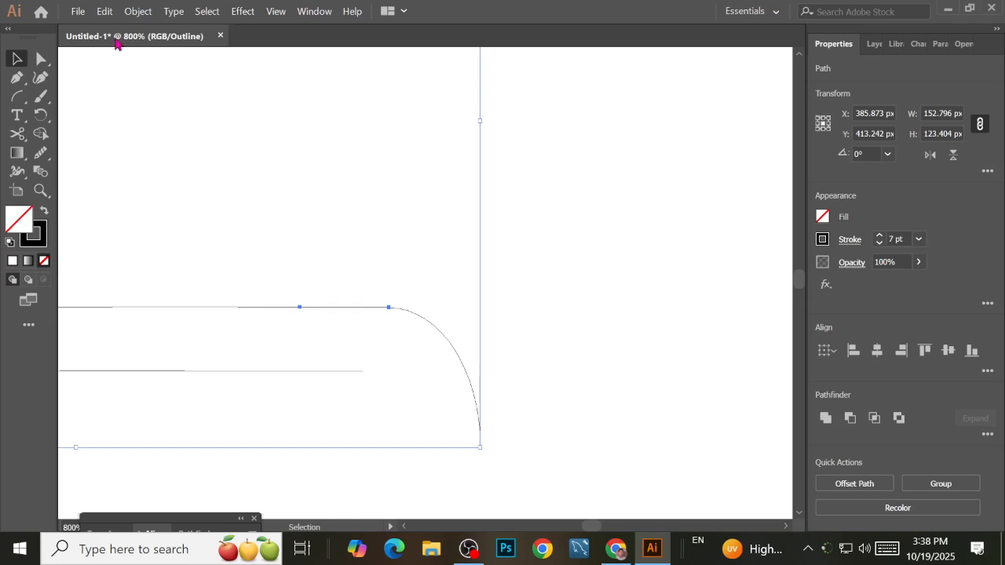
left_click(138, 11)
mouse_move(246, 351)
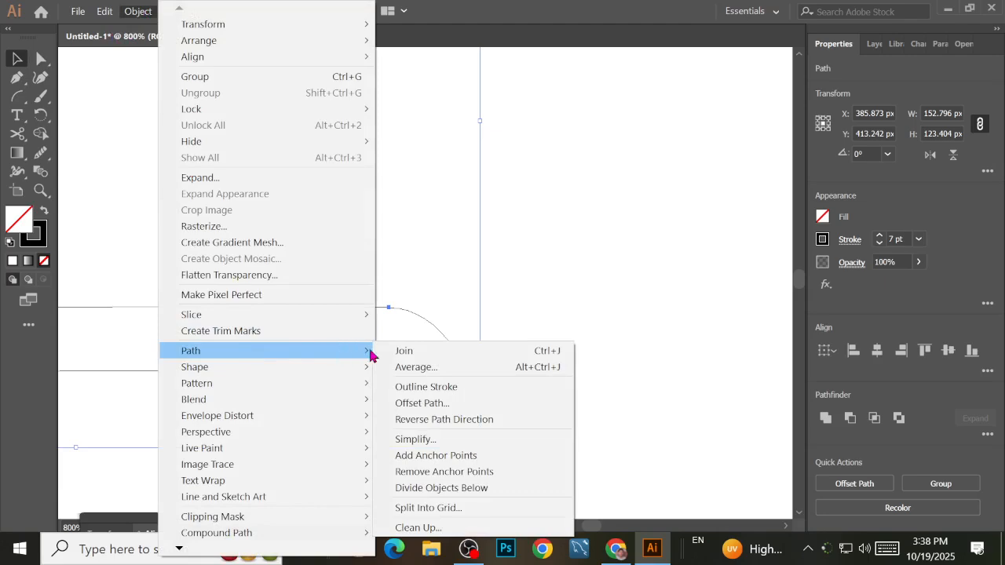
left_click(400, 351)
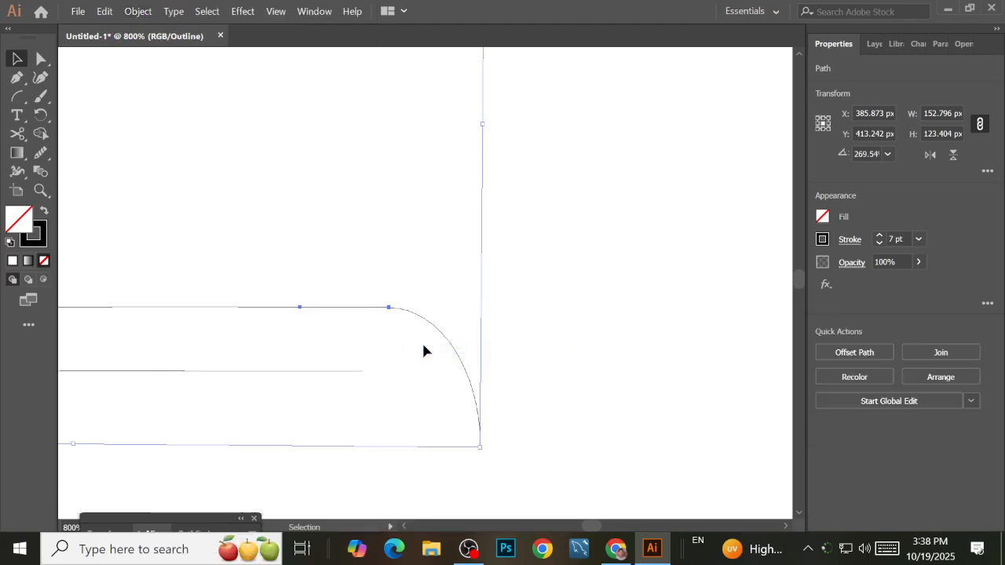
left_click(568, 305)
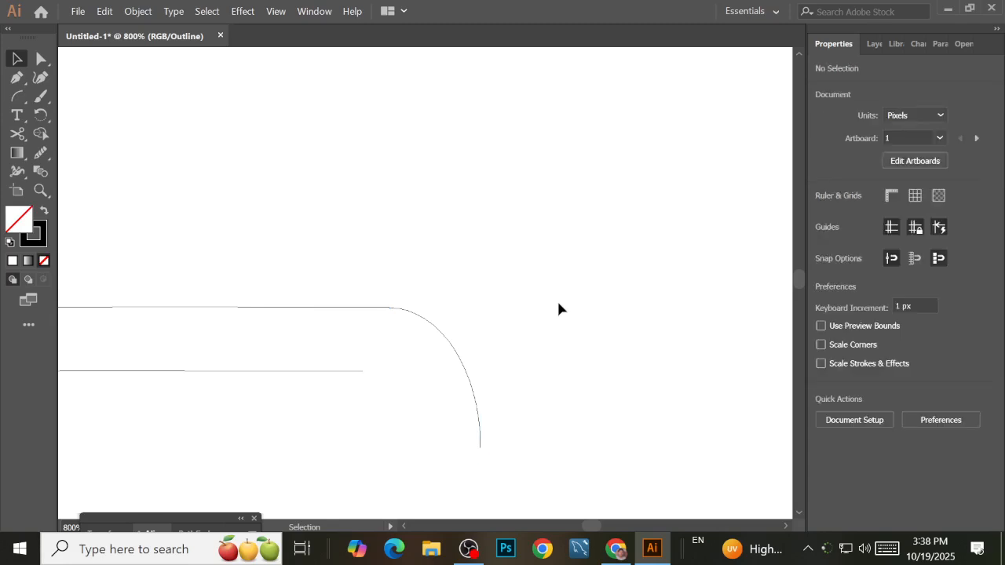
key("a")
key("ctrl+t")
key("ctrl+y")
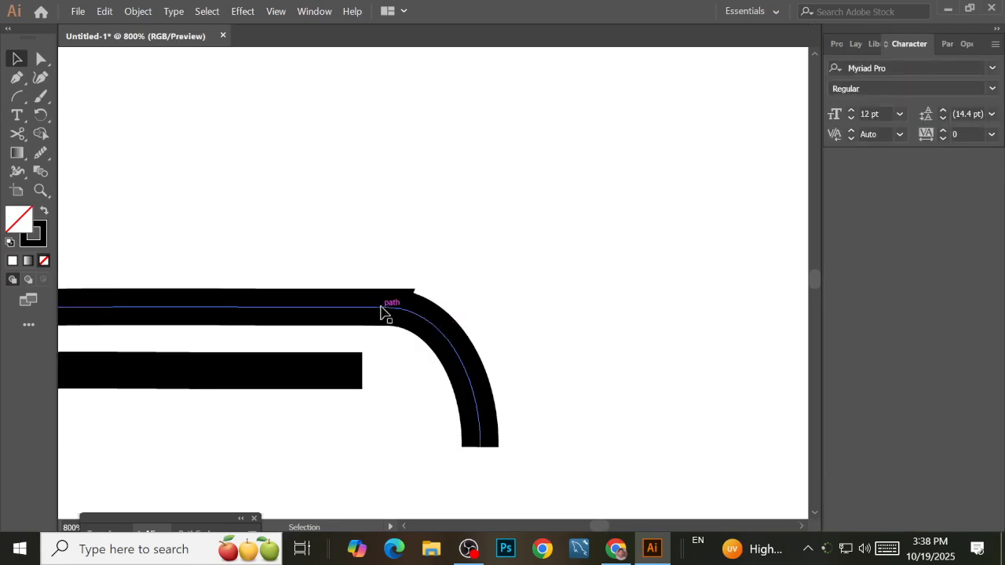
Smooth the notched joint between the straight section and the arc with the Smooth tool so the line bends evenly
left_click(422, 320)
scroll(404, 290, "up", 6)
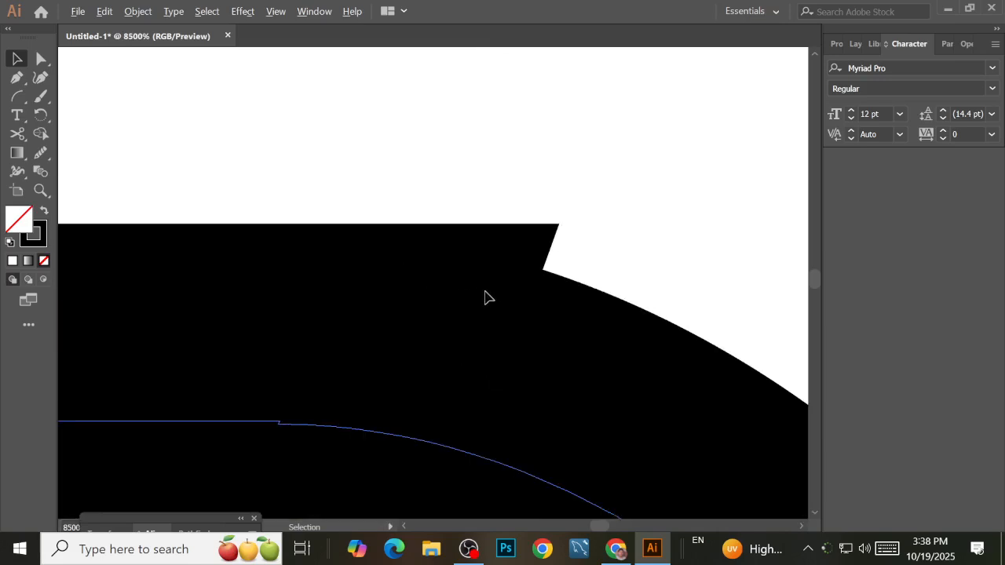
scroll(508, 278, "down", 3)
scroll(434, 351, "up", 4)
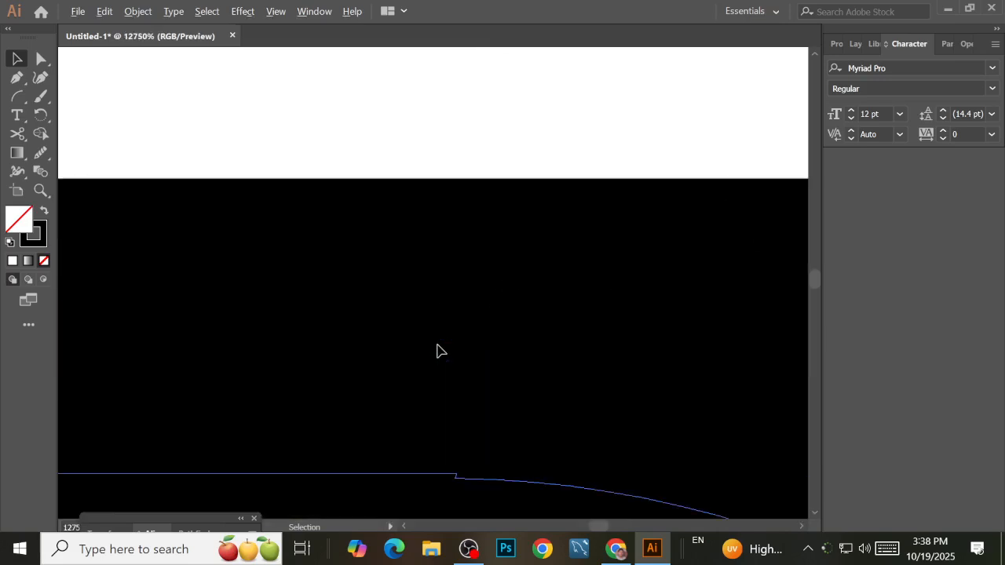
scroll(437, 351, "down", 3)
scroll(437, 347, "down", 3)
key("space")
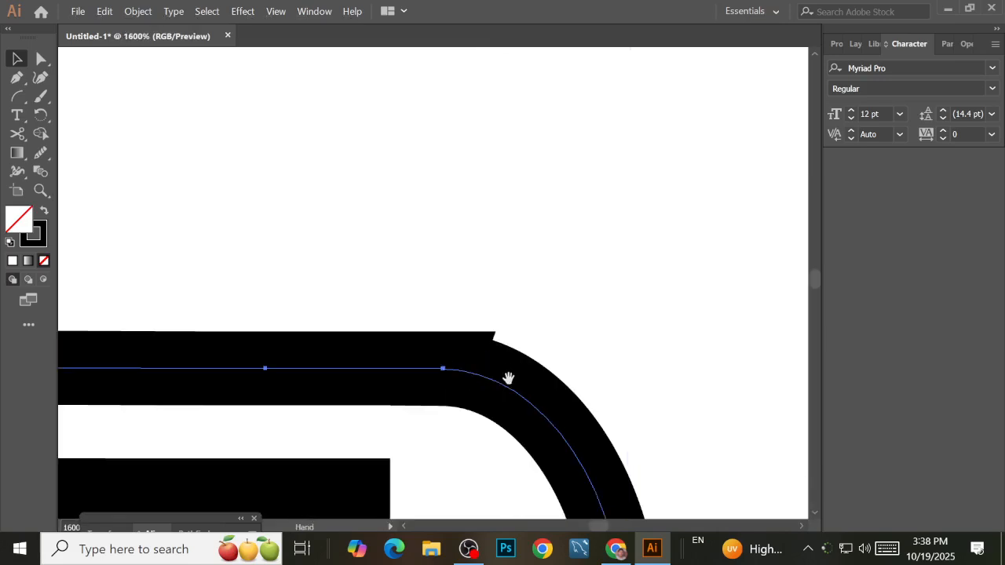
left_click_drag(509, 378, 500, 313)
left_click(41, 152)
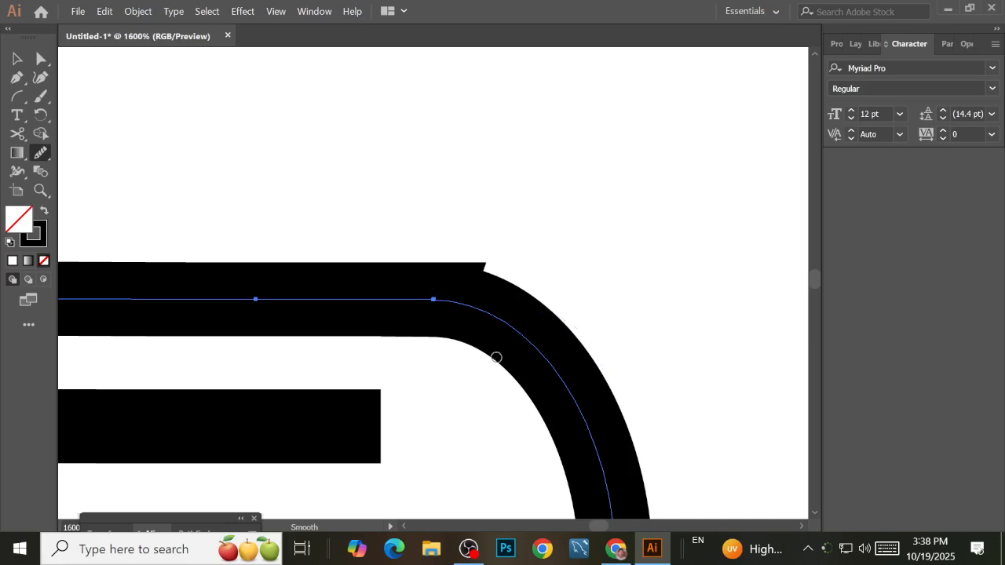
left_click_drag(567, 395, 554, 350)
left_click_drag(349, 311, 539, 314)
mouse_move(374, 314)
left_mouse_down()
mouse_move(489, 335)
mouse_move(480, 361)
left_mouse_up()
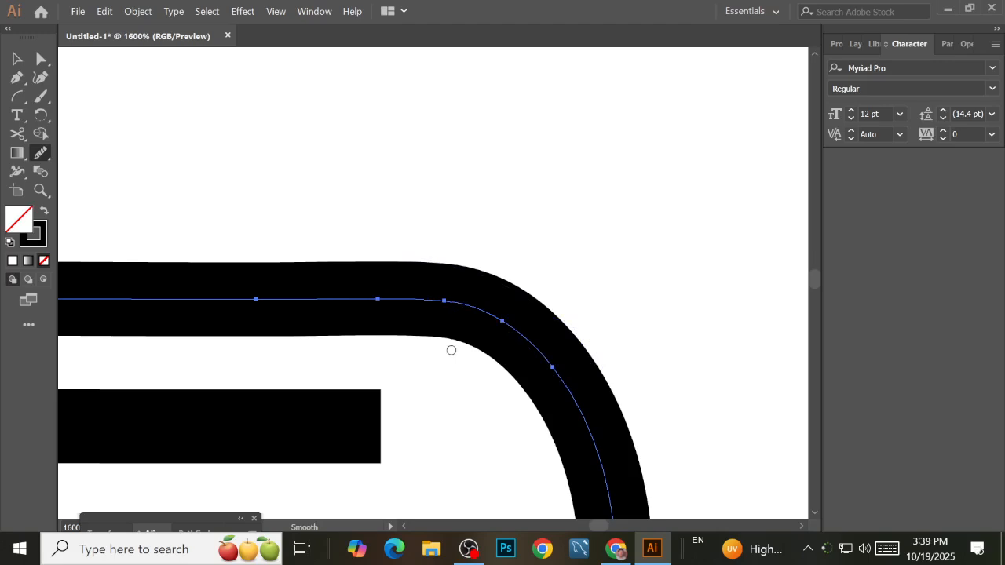
Examine the smoothed bend up close and compare the joined line with the neighbouring S-shaped line
left_click(16, 58)
left_click(385, 156)
scroll(384, 157, "down", 3)
scroll(384, 156, "down", 1)
left_click_drag(466, 182, 579, 307)
left_click(464, 326)
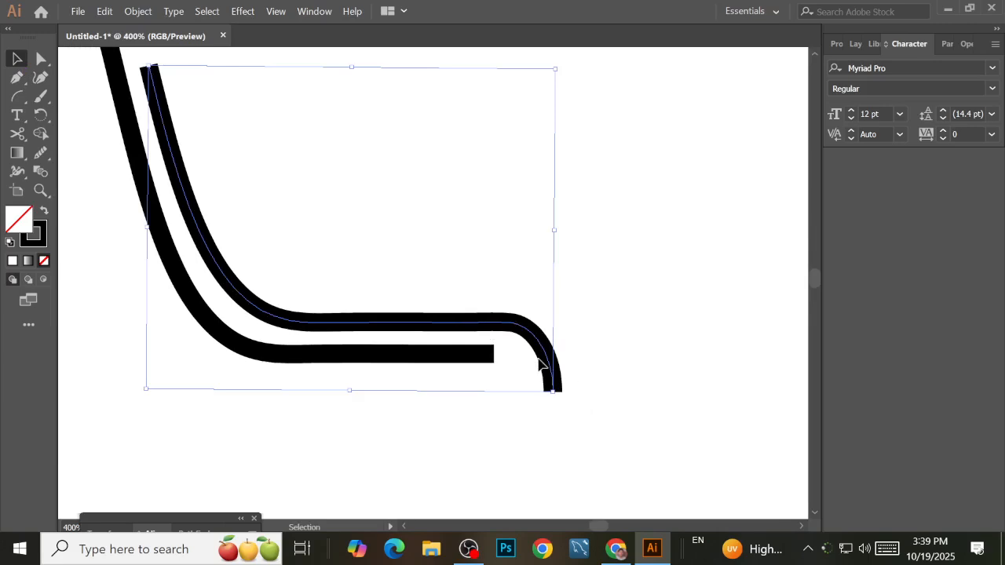
scroll(552, 359, "up", 3)
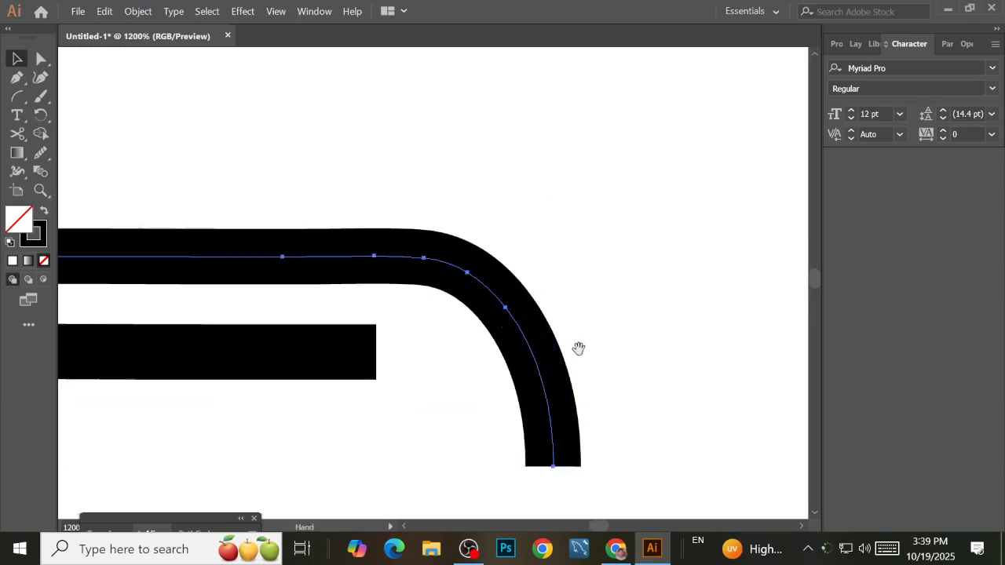
left_click_drag(577, 350, 533, 343)
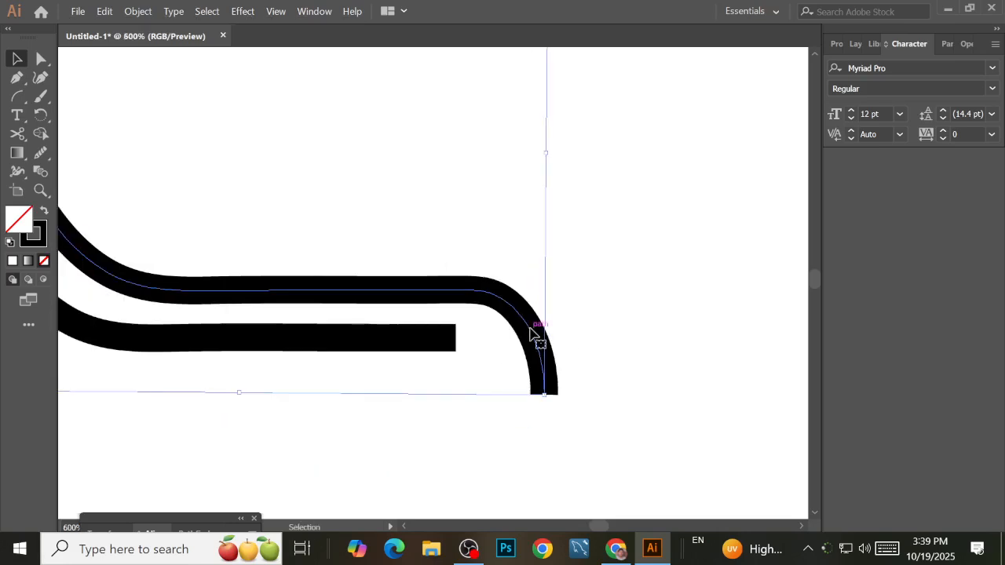
scroll(416, 322, "down", 4)
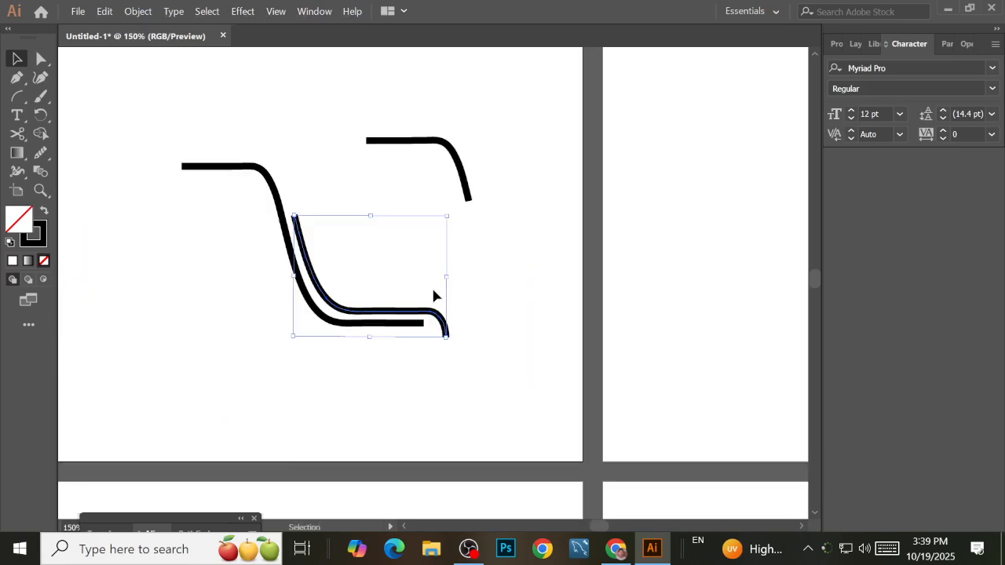
Nudge the joined line in small steps to fine-tune its gap alongside the S-shaped line
key("Left")
key("Left")
key("Left")
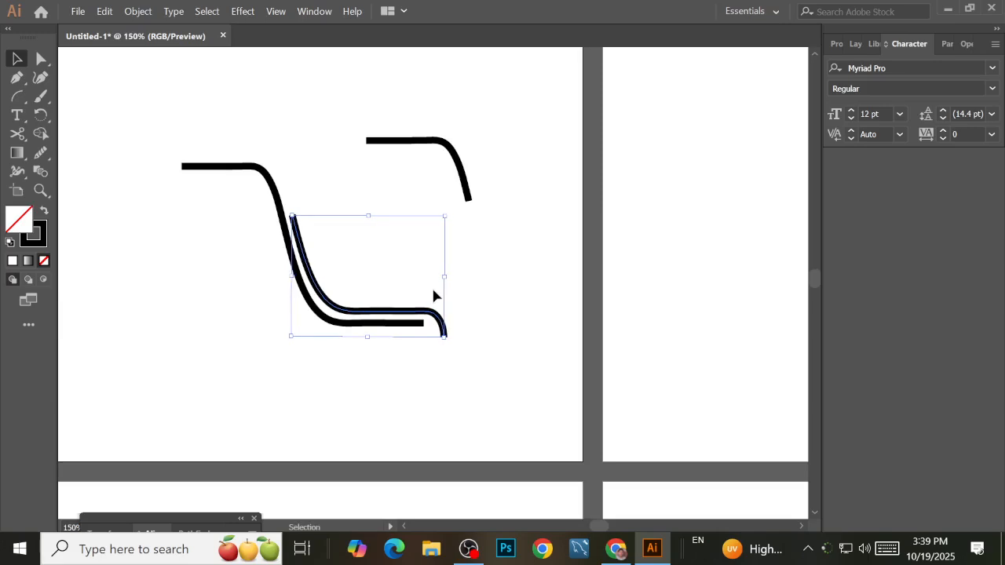
key("Up")
key("Up")
key("Up")
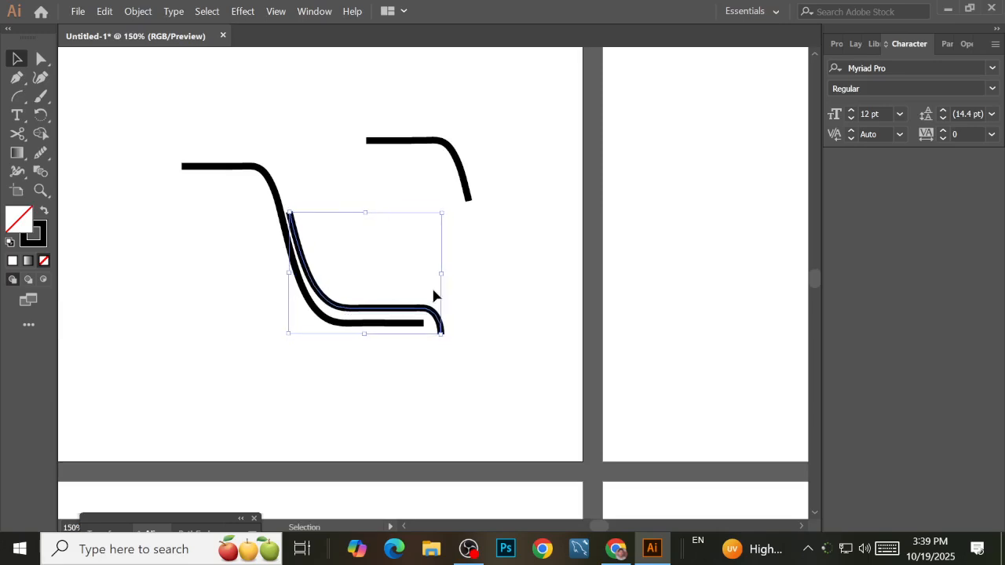
key("Up")
key("Down")
key("Down")
key("Right")
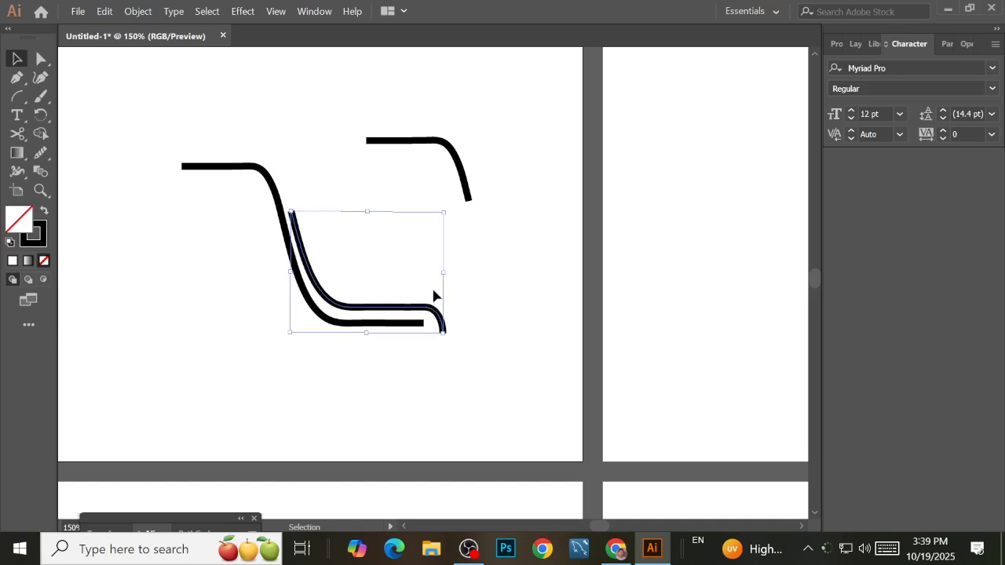
key("Down")
key("Down")
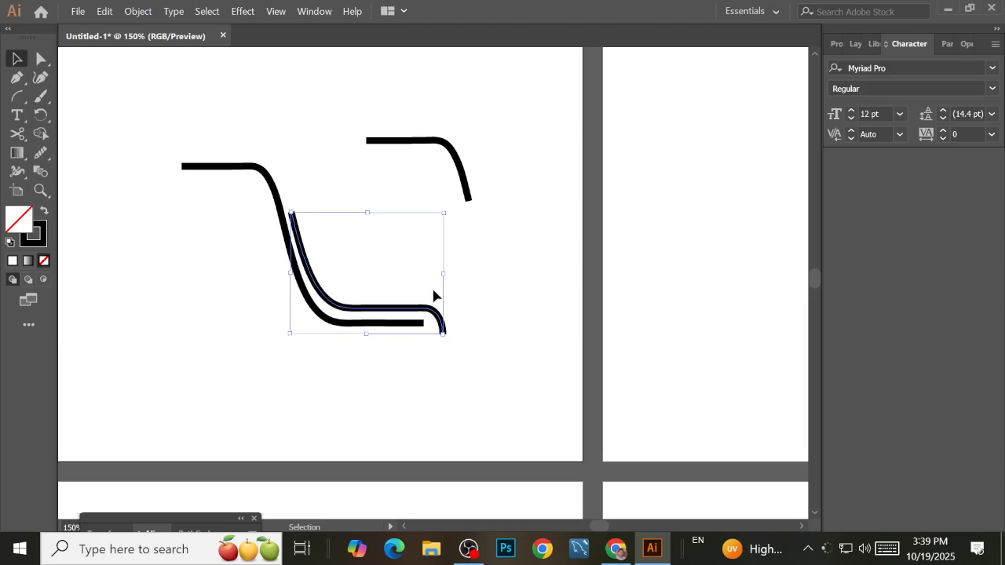
key("Right")
key("Down")
key("Right")
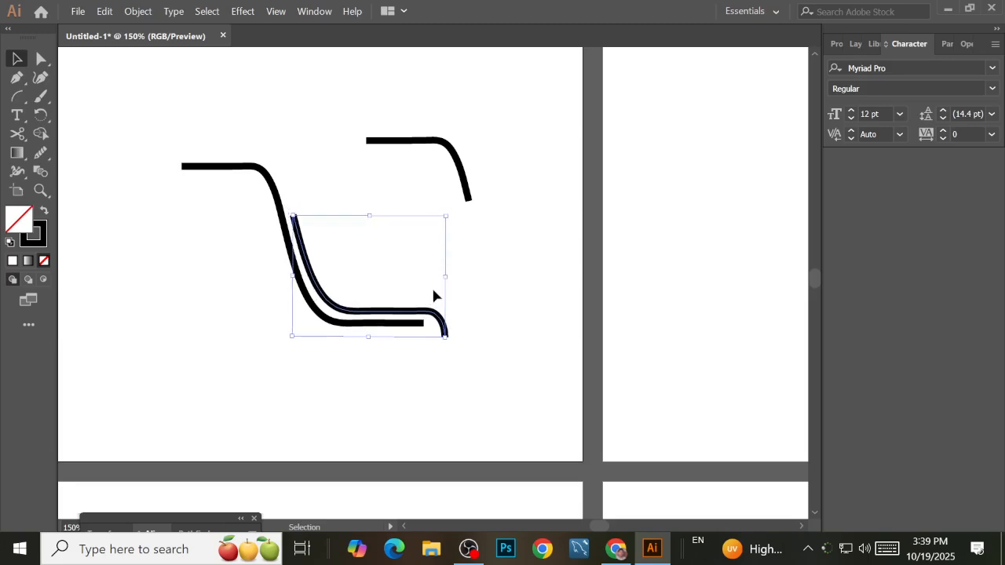
key("Down")
key("Up")
Cut the joined line with the Scissors tool partway down its arc and delete the short end piece below the cut
scroll(416, 349, "up", 4)
scroll(451, 312, "up", 4)
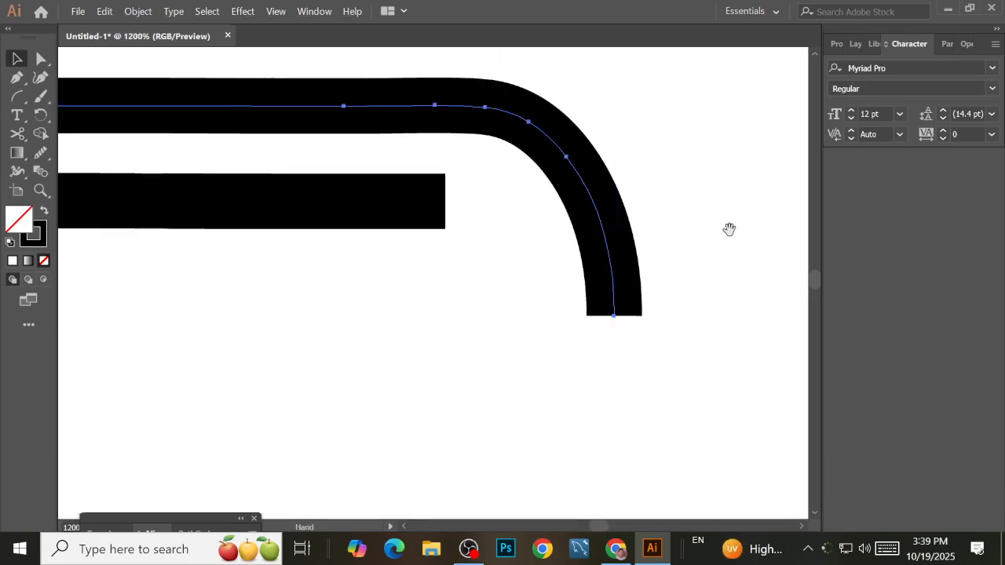
left_click_drag(729, 228, 657, 343)
left_click(24, 135)
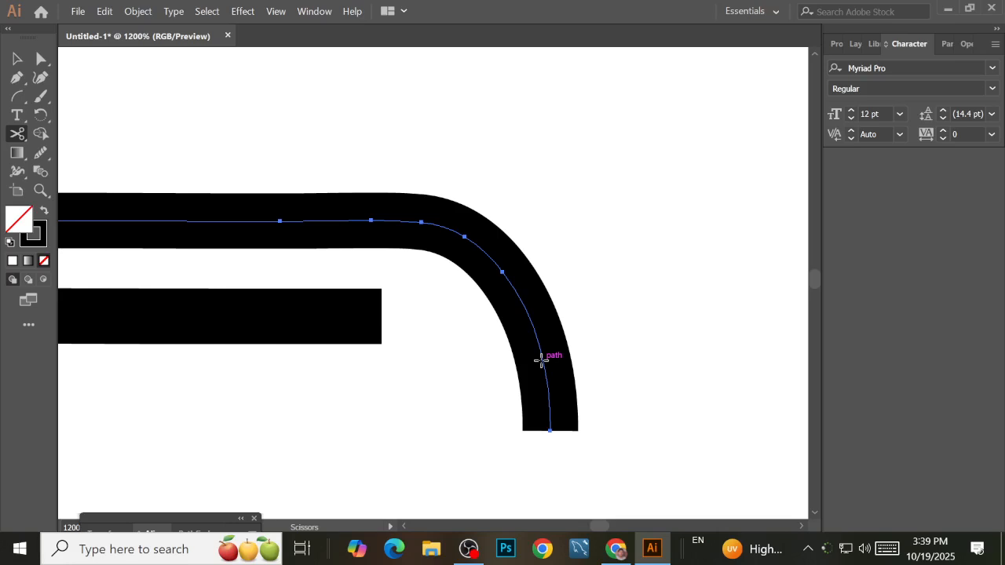
left_click(541, 360)
left_click(16, 59)
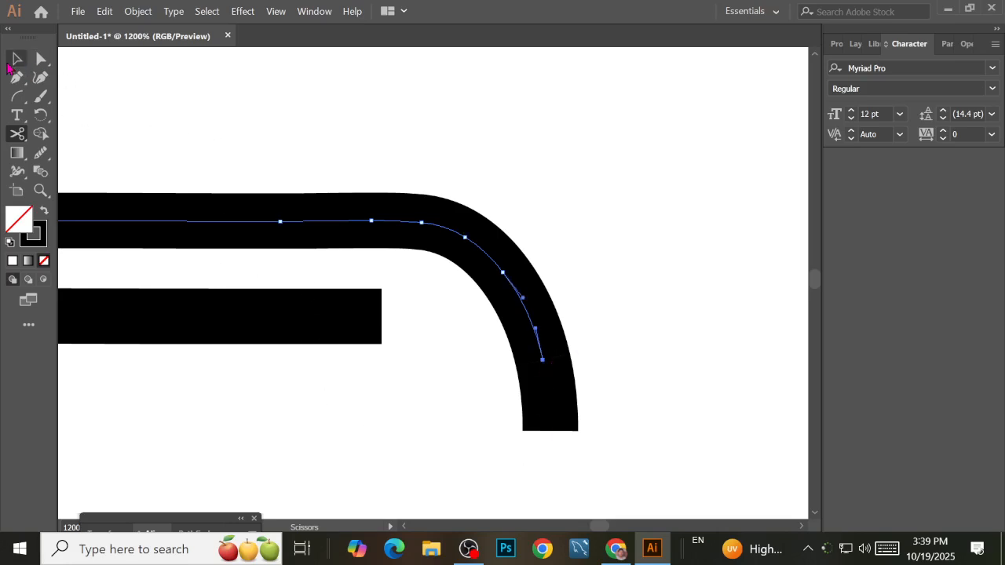
left_click(550, 398)
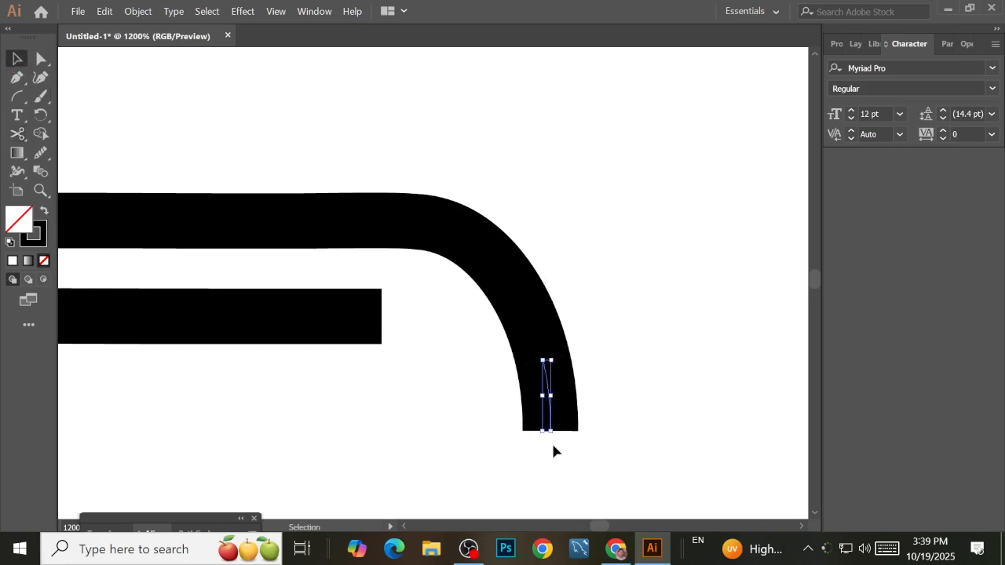
key("Delete")
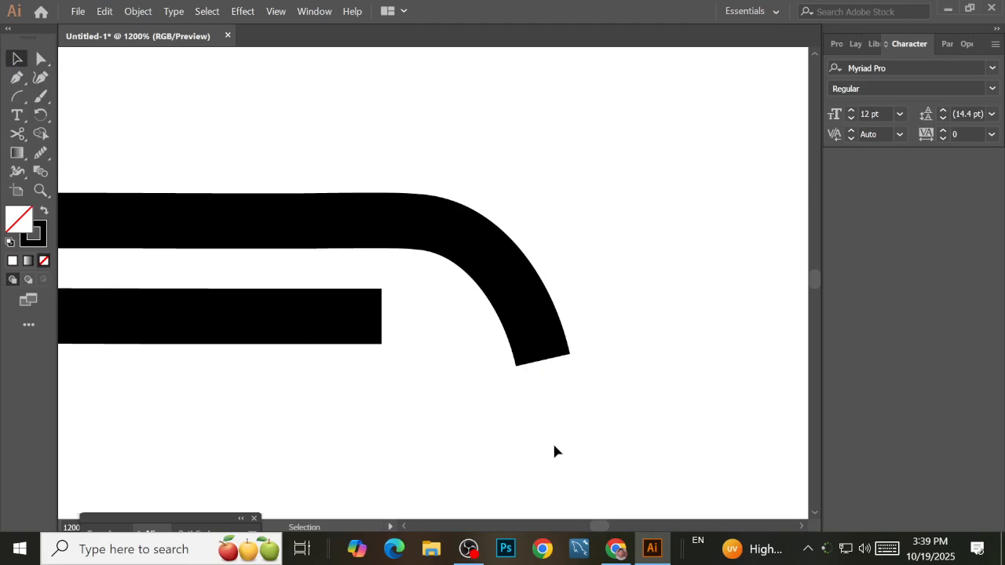
left_click(528, 309)
scroll(661, 303, "down", 2)
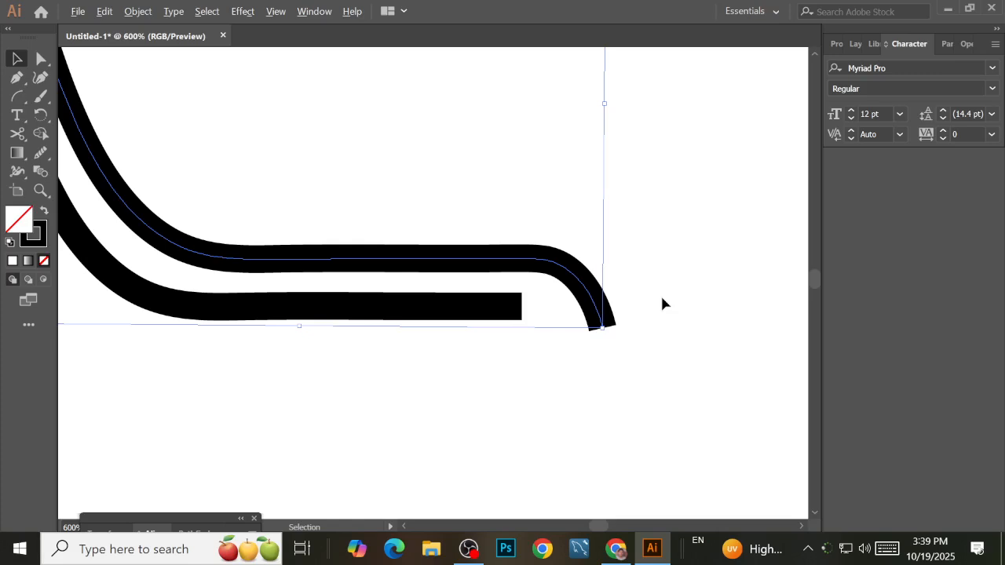
left_click_drag(671, 252, 677, 367)
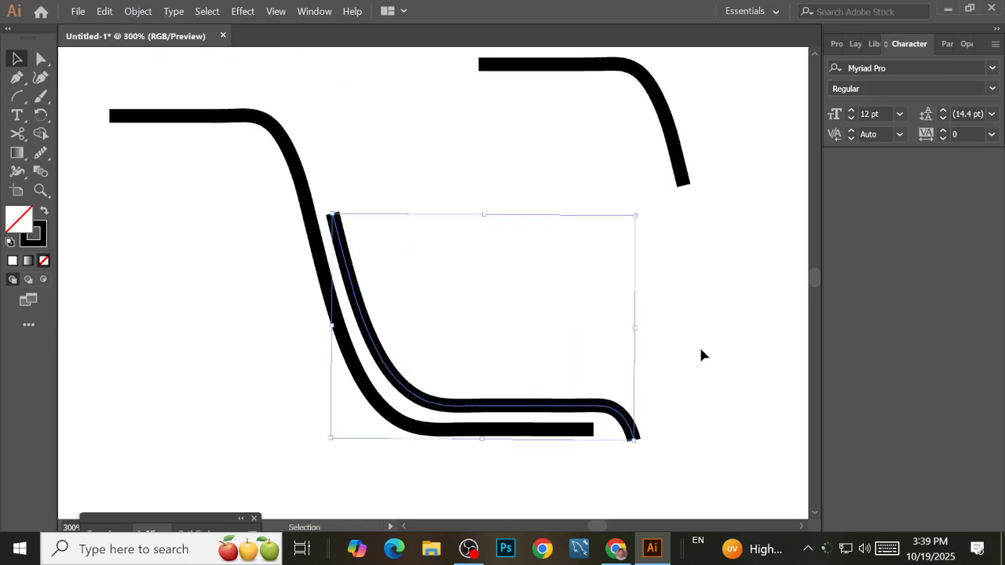
Deselect the inner curved path and examine how the parallel curved strokes run beside each other
left_click(702, 355)
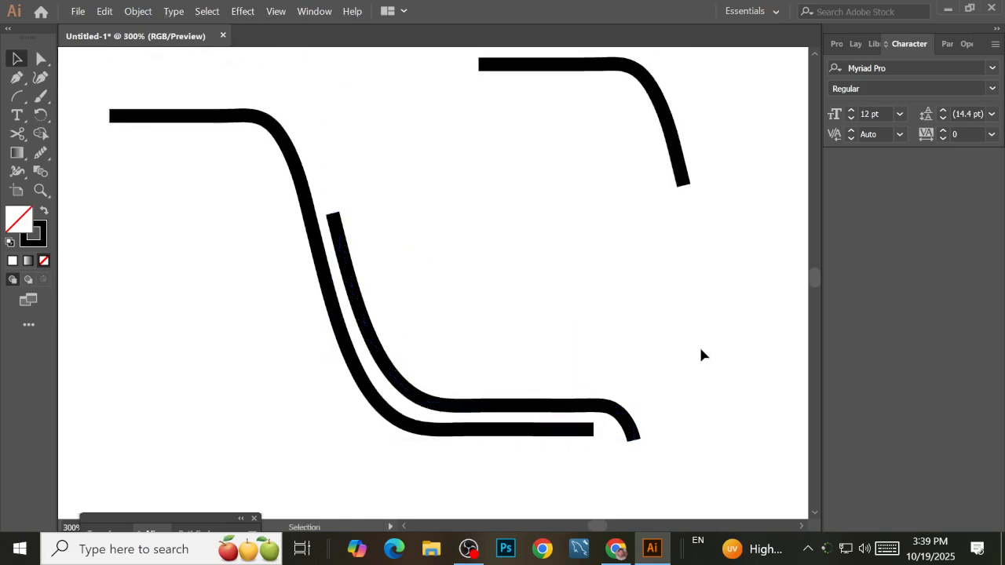
scroll(636, 323, "down", 3)
scroll(581, 318, "up", 2)
scroll(575, 314, "up", 2)
left_click_drag(625, 296, 513, 249)
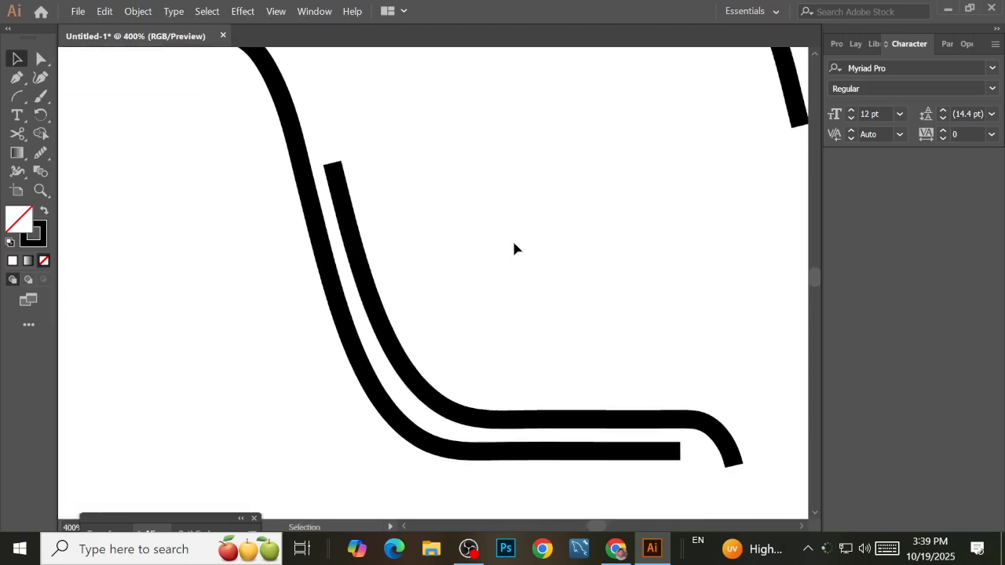
scroll(513, 249, "down", 2)
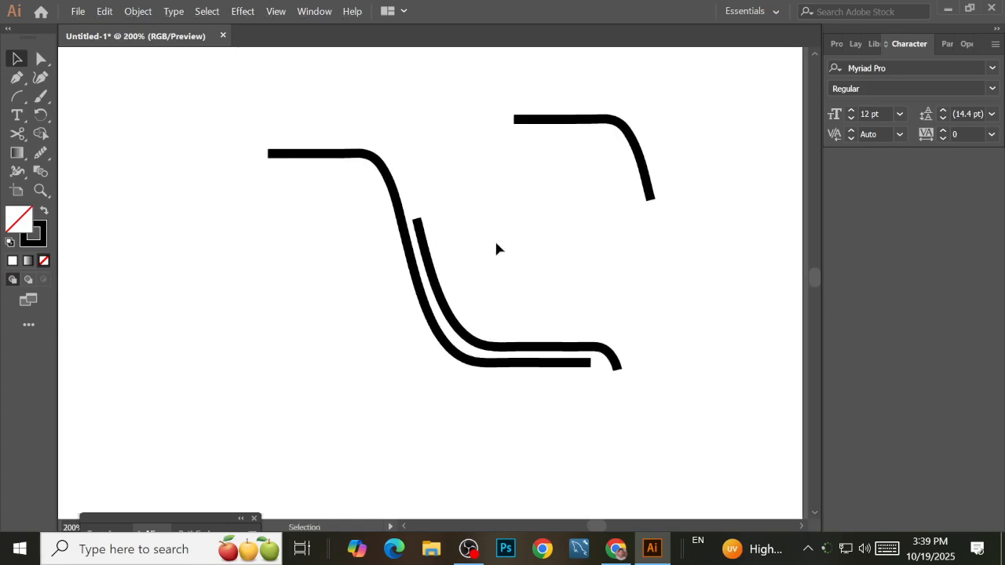
scroll(466, 260, "up", 1)
left_click_drag(485, 256, 451, 298)
scroll(451, 299, "down", 1)
left_click_drag(514, 287, 496, 267)
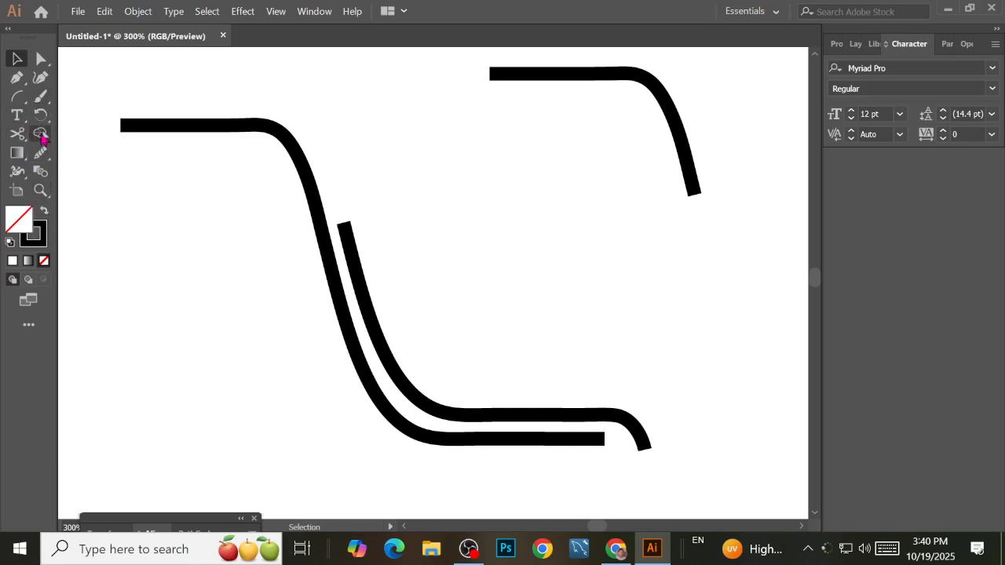
Add the letter "U" as a new text object in the empty area inside the bend of the inner curve
key("t")
left_click(489, 275)
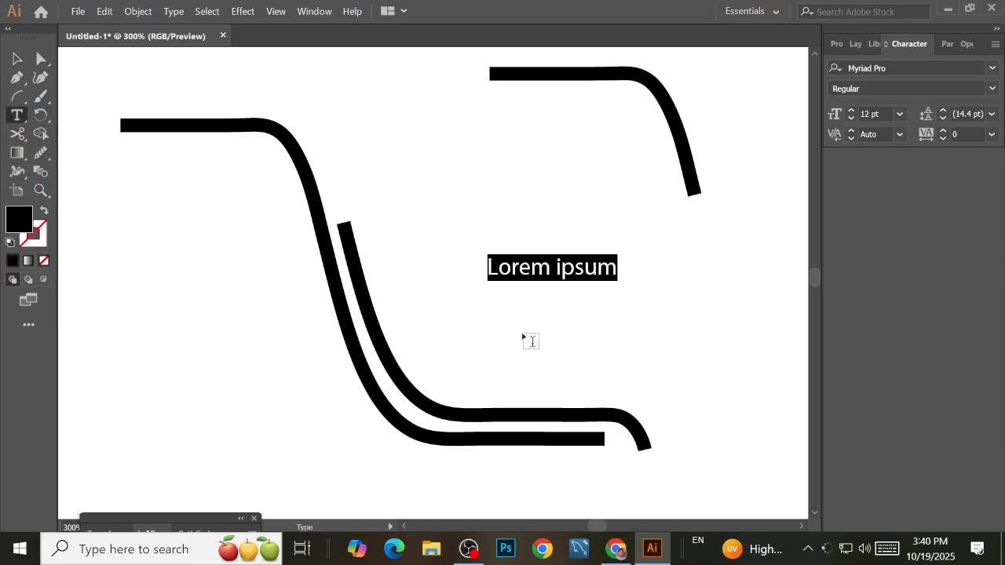
type("U")
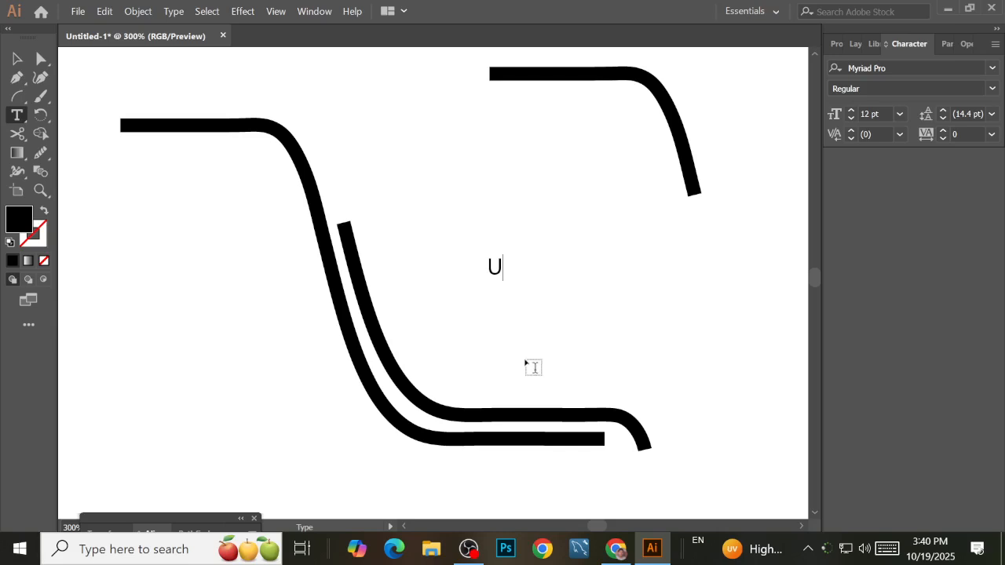
left_click(17, 59)
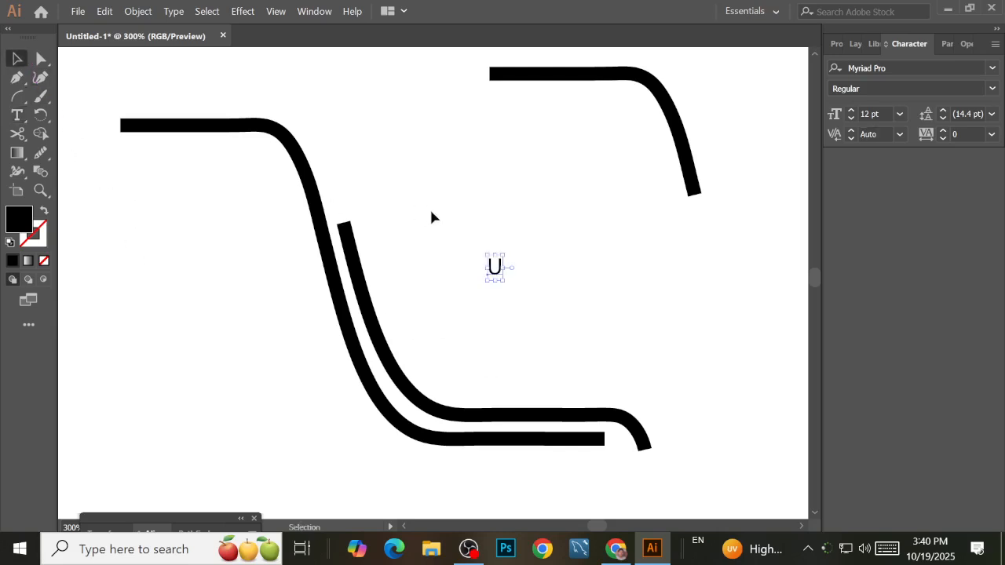
left_click(499, 270)
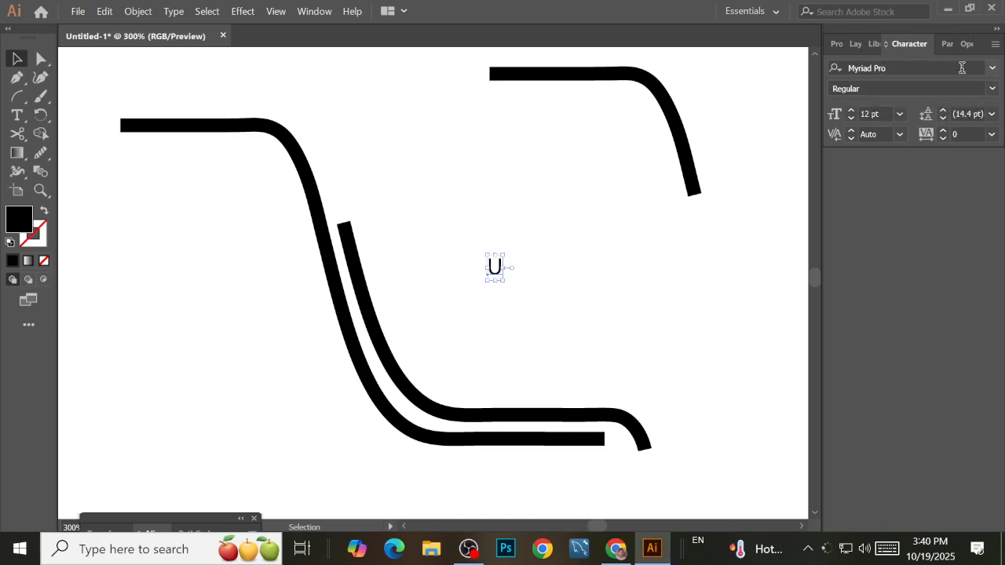
Set the font of the letter U to Poppins Bold Italic
left_click(993, 68)
type("POP")
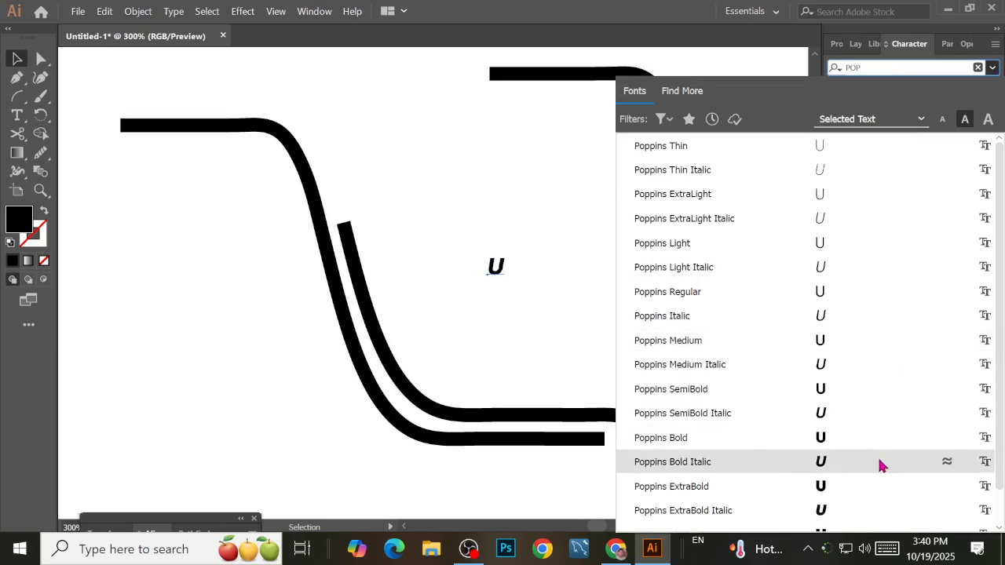
left_click(884, 460)
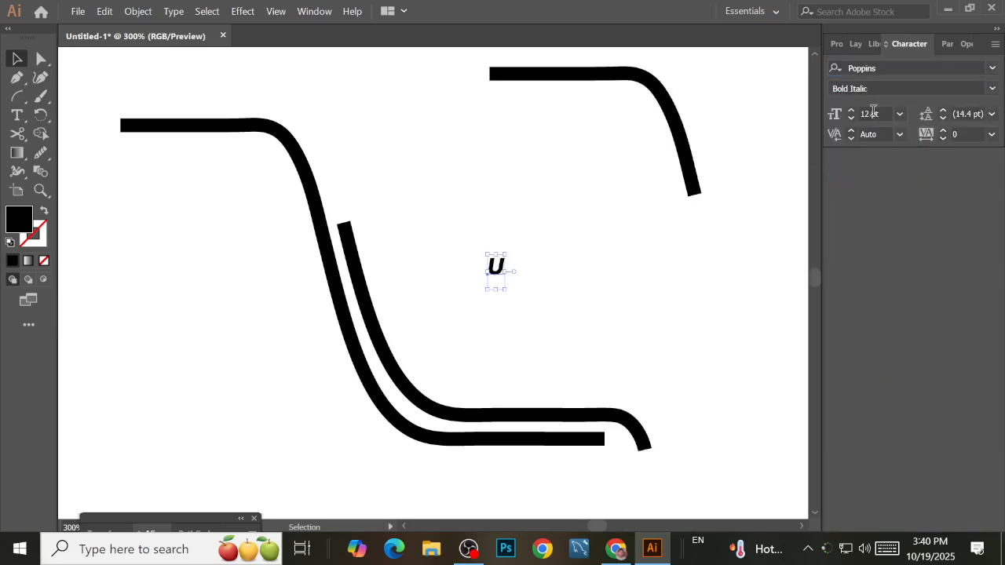
Enlarge the letter U to 80 pt and move it just above the horizontal part of the inner curve
scroll(857, 115, "up", 7)
scroll(857, 115, "up", 20)
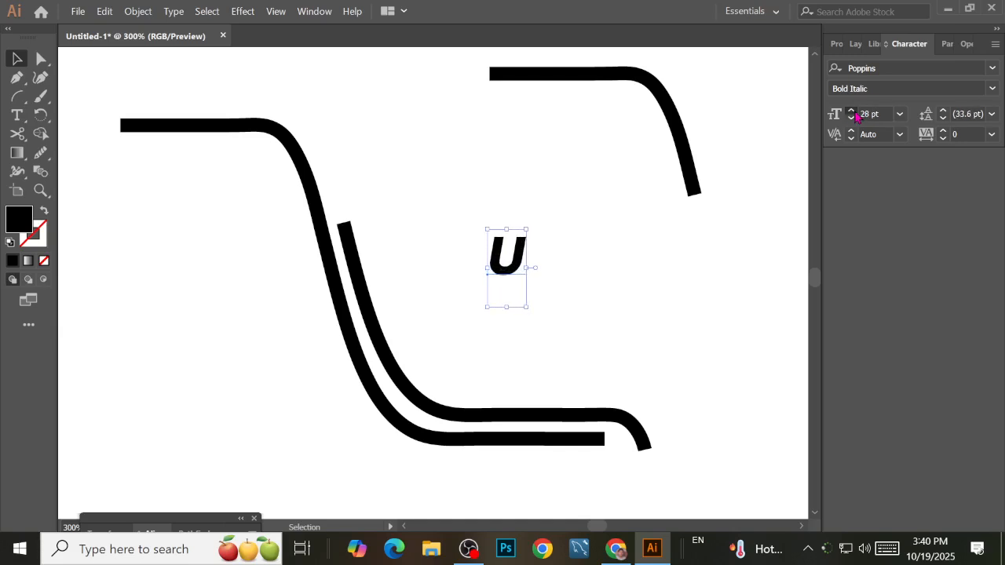
scroll(857, 115, "up", 20)
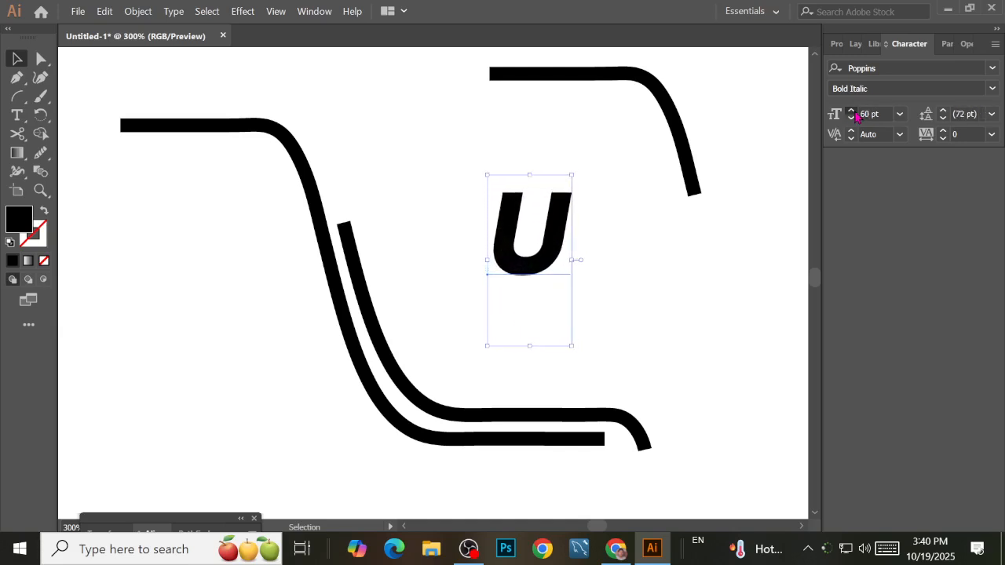
left_click_drag(582, 236, 537, 353)
left_click(599, 322)
left_click(544, 334)
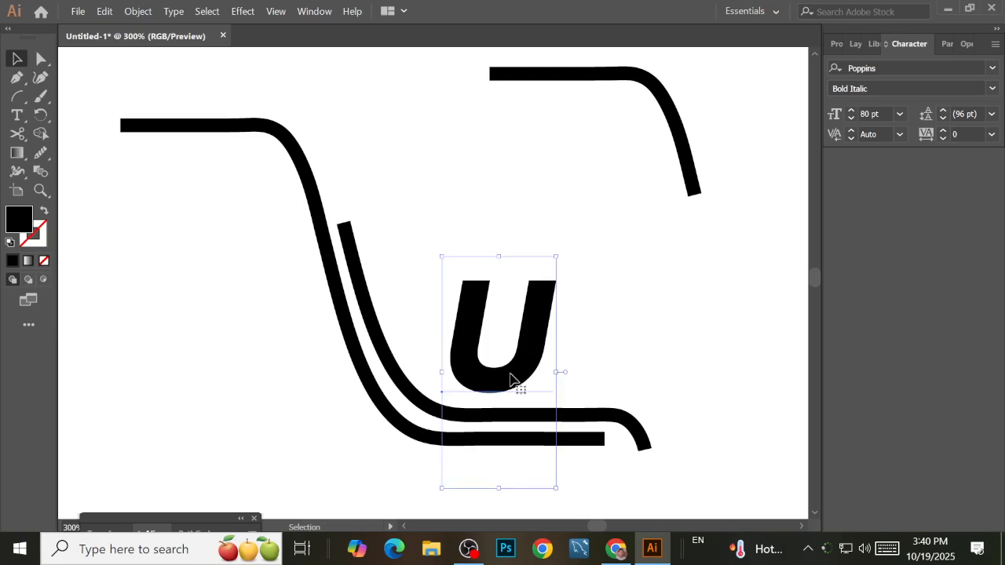
Change the letter U to Poppins Black at 78 pt and convert it to outlines
scroll(516, 383, "up", 2)
scroll(527, 381, "up", 3)
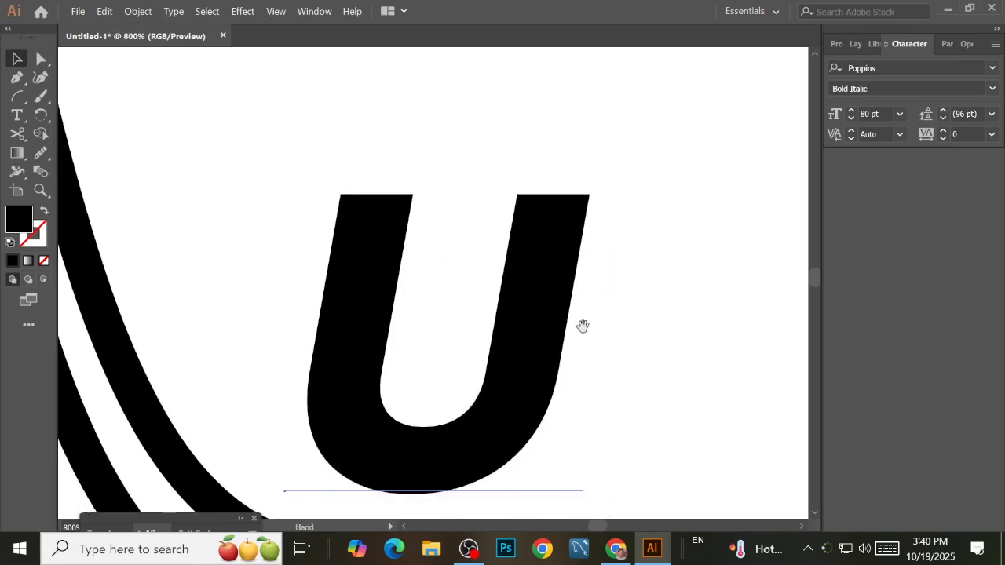
scroll(624, 289, "down", 3)
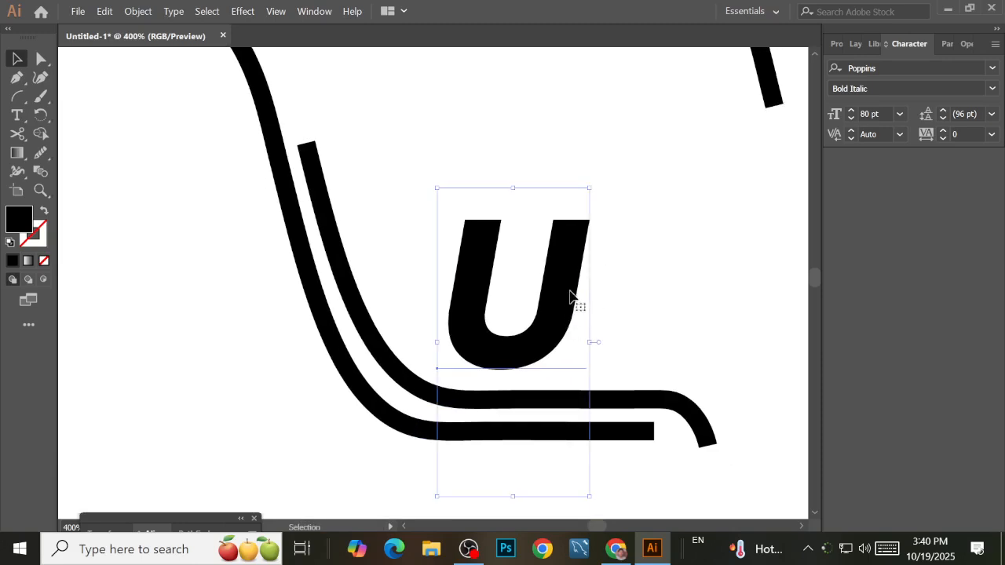
left_click(41, 58)
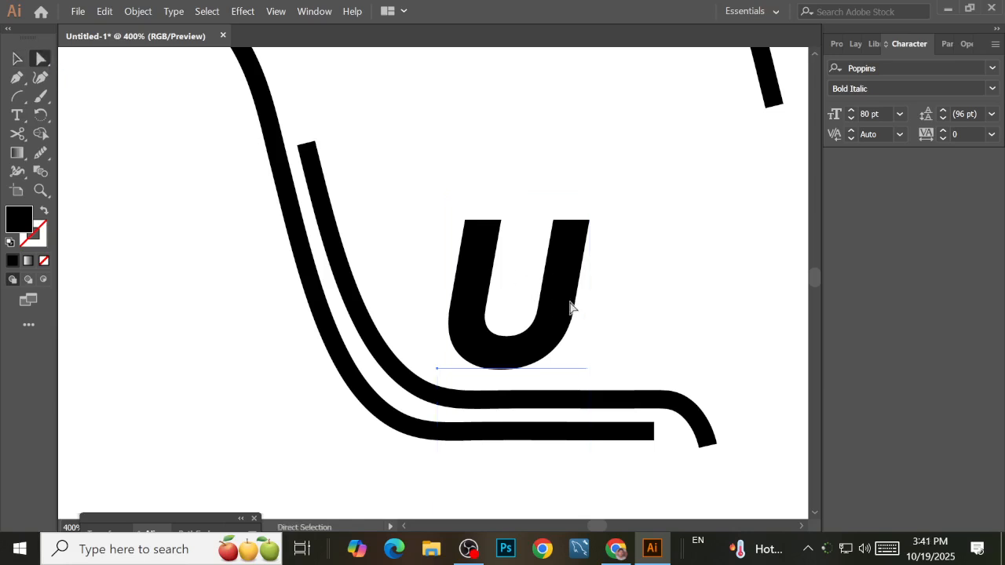
left_click(17, 58)
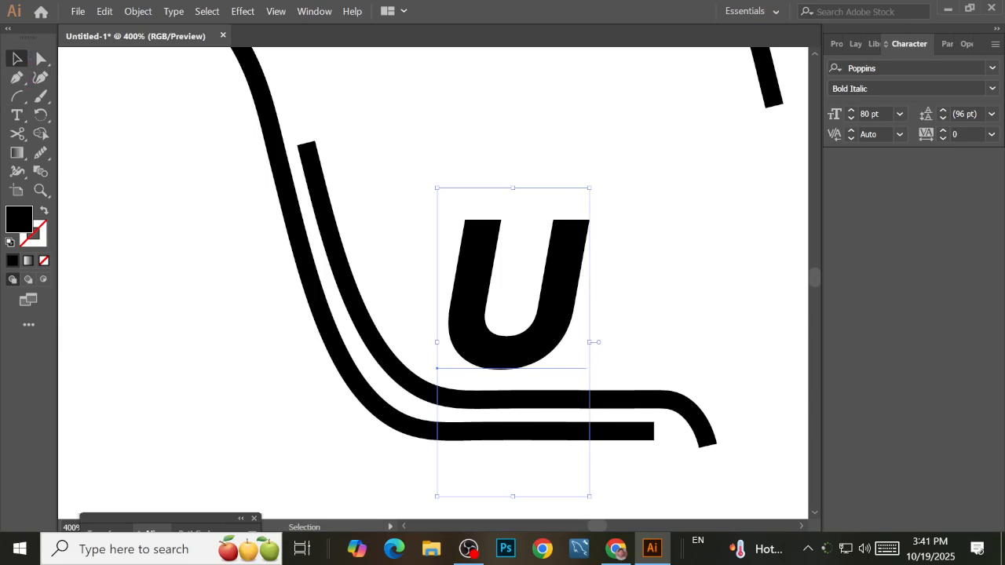
left_click(839, 47)
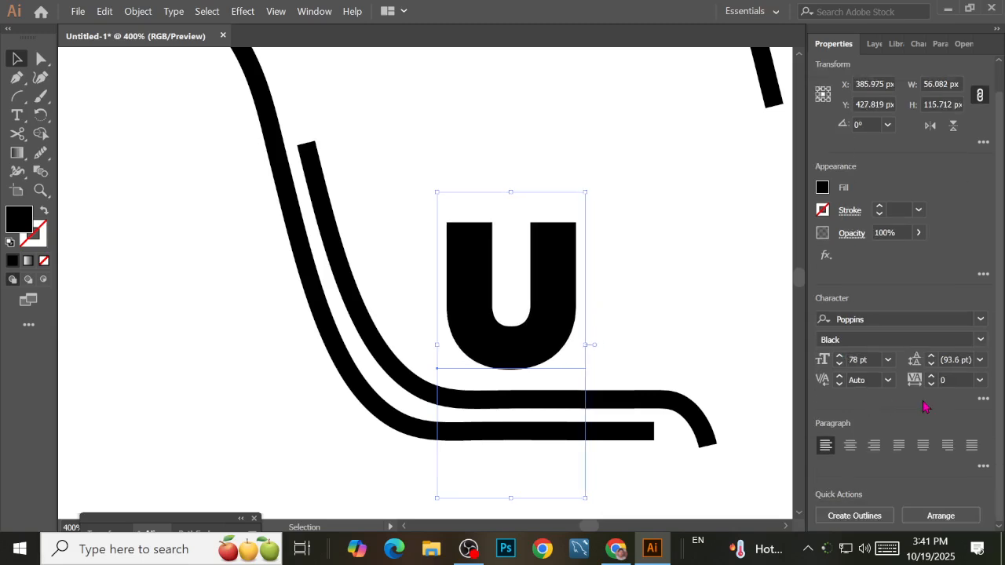
scroll(998, 396, "down", 1)
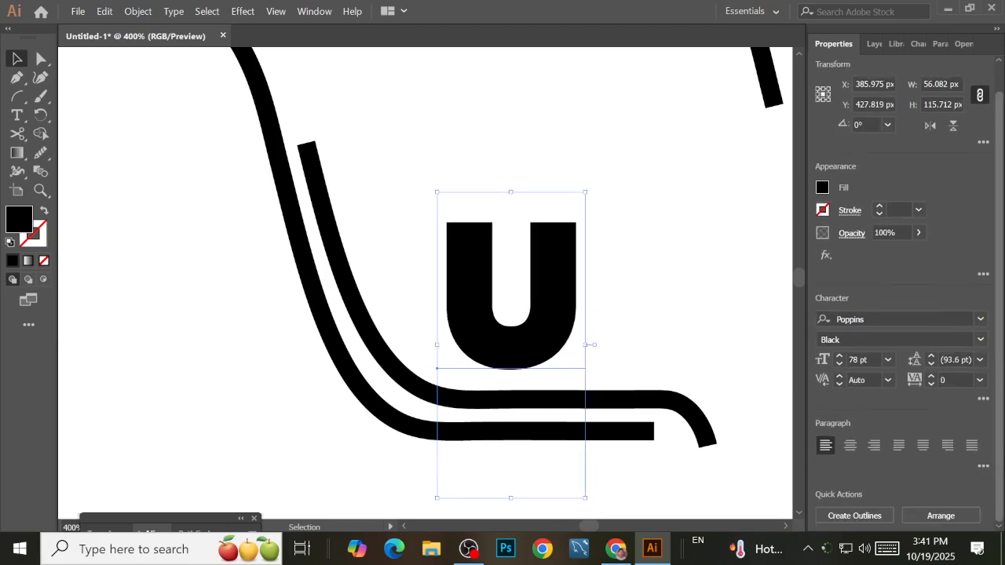
left_click(854, 516)
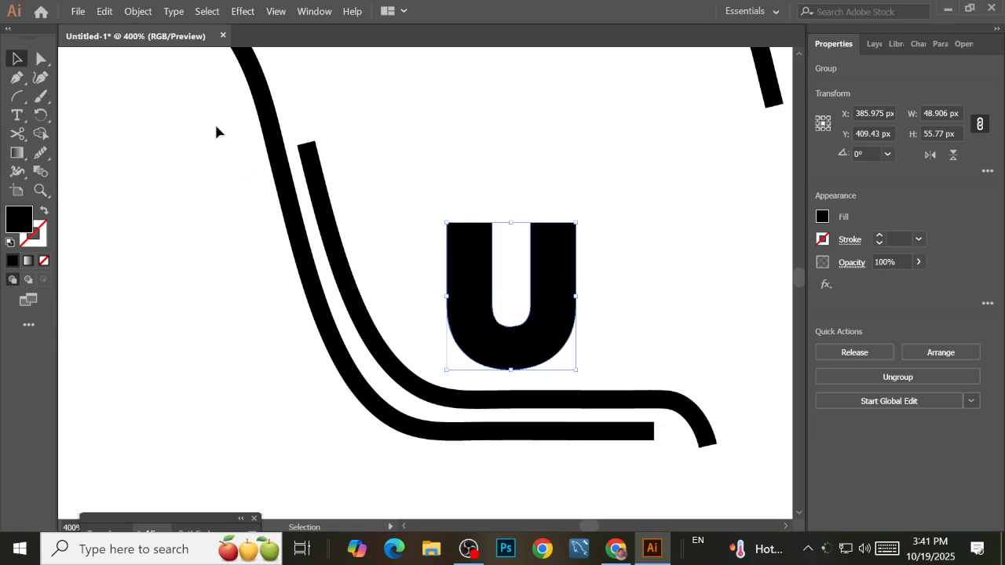
Tilt the outlined U clockwise to about 352.3° and move it closer to the inner curve
left_click(42, 59)
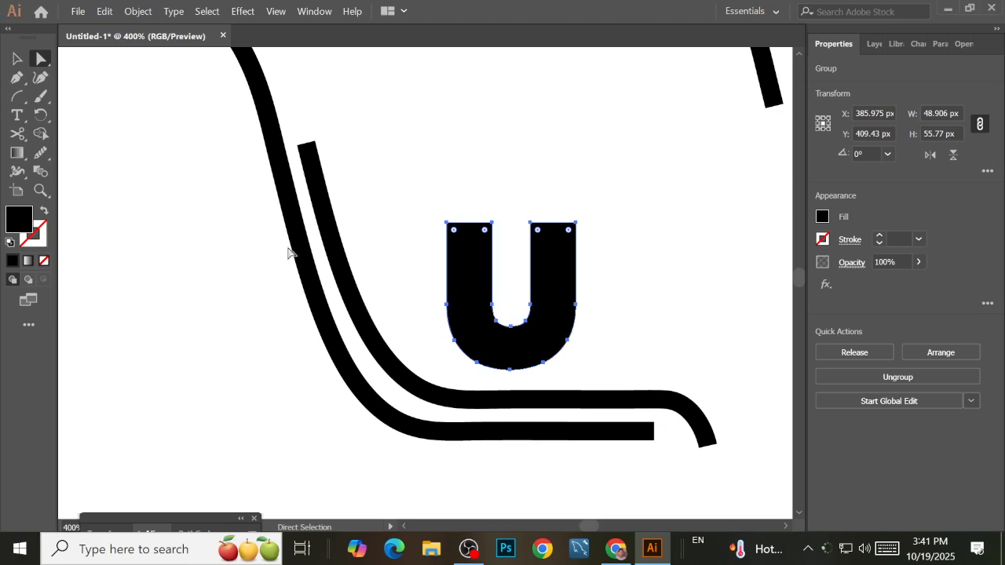
left_click(17, 59)
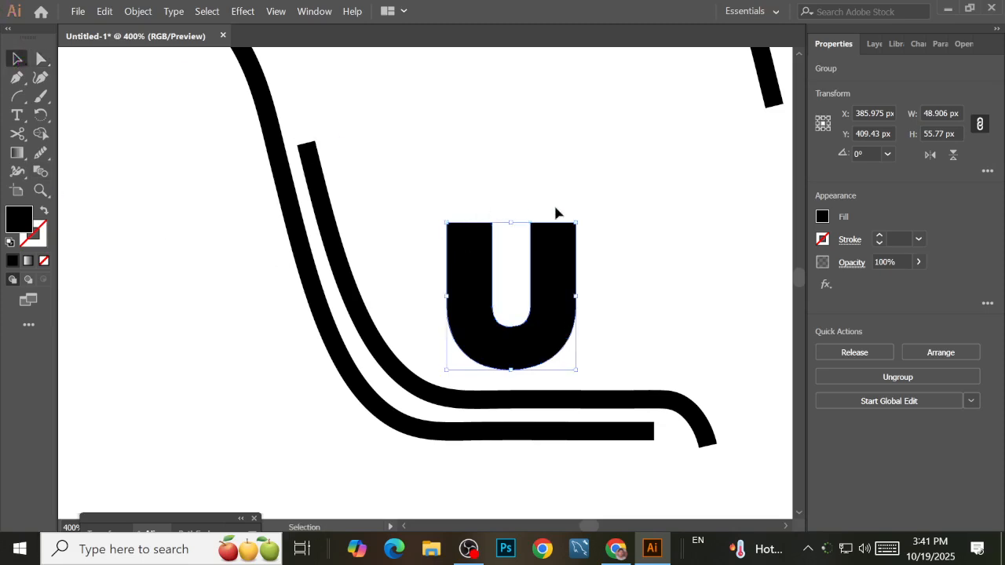
left_click_drag(578, 218, 587, 227)
left_click_drag(552, 299, 521, 302)
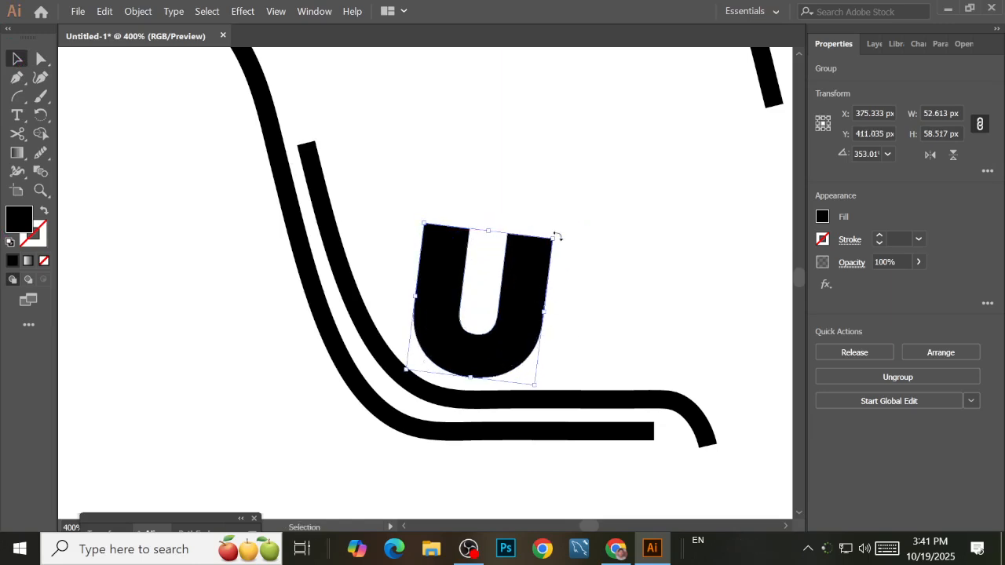
left_click_drag(557, 236, 558, 236)
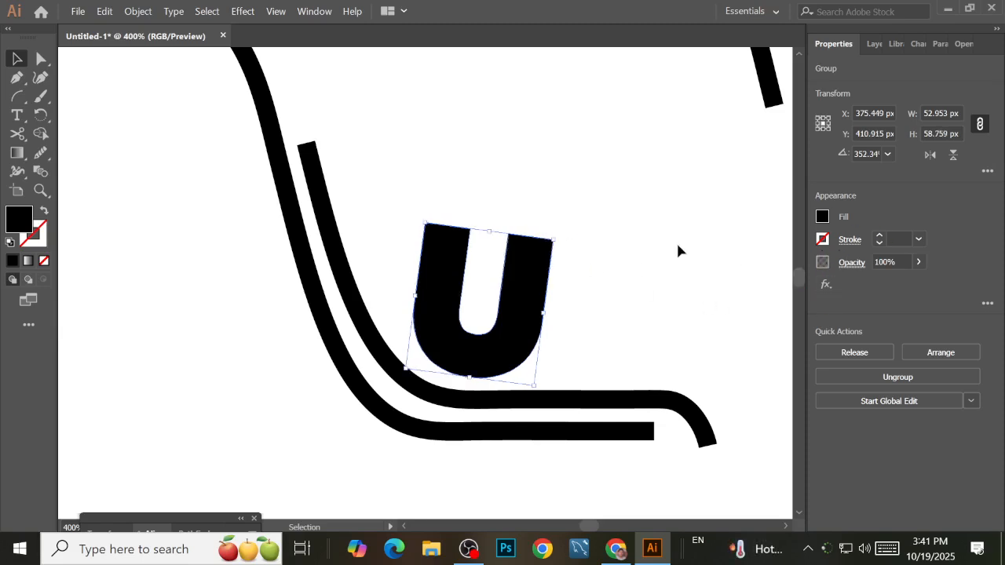
Round off the corners at the upper ends of both arms of the U
left_click(41, 58)
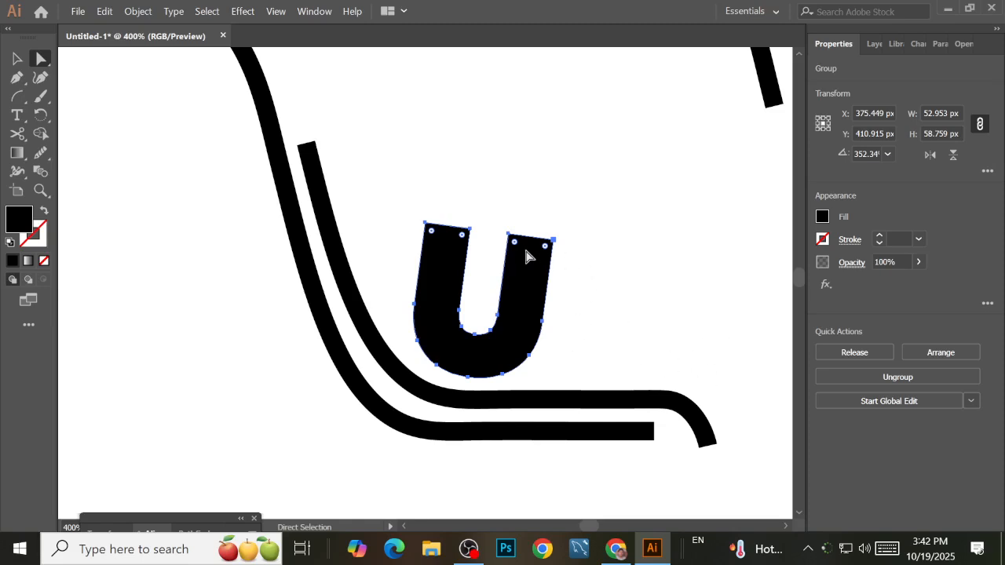
left_click_drag(518, 256, 523, 254)
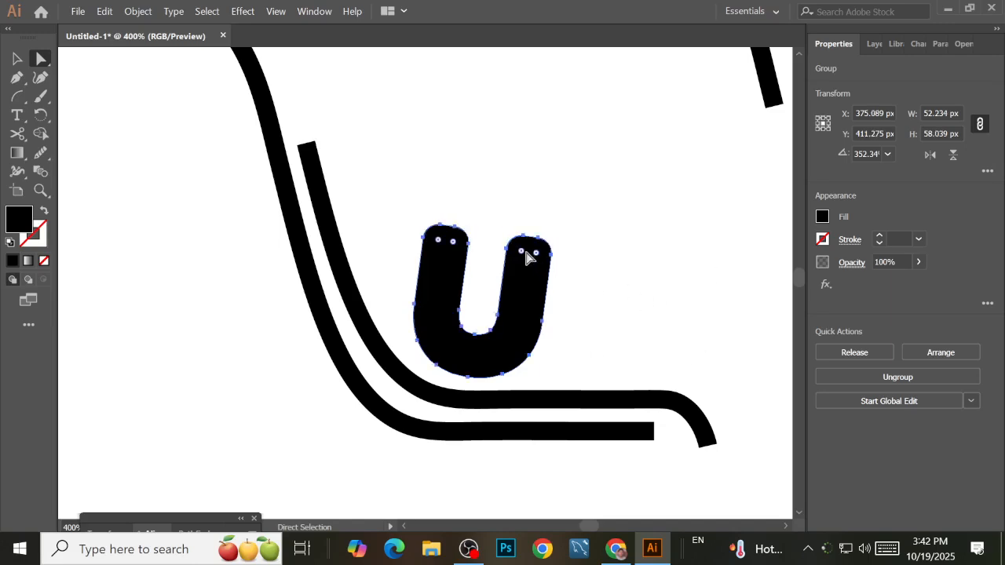
left_click(634, 299)
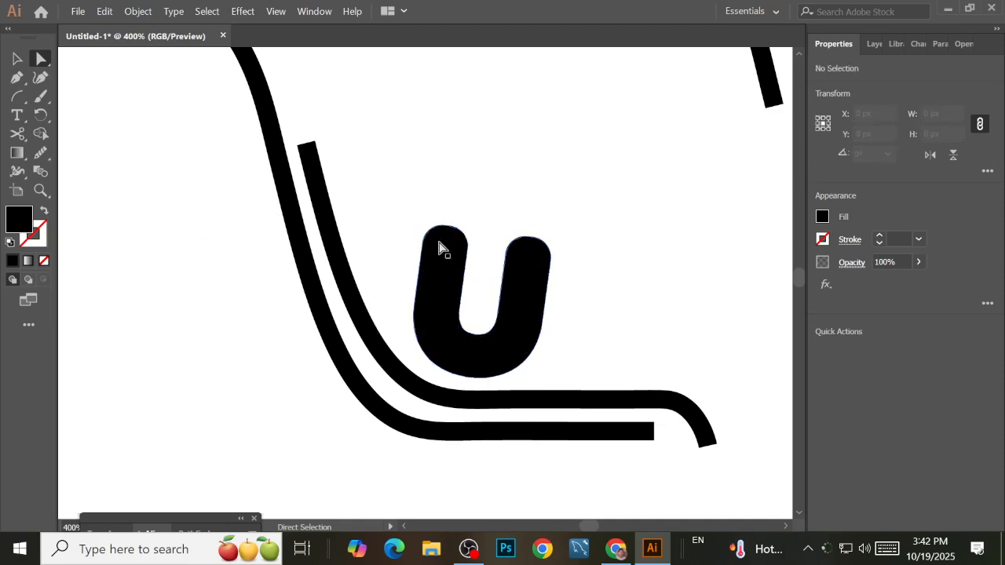
left_click(17, 58)
scroll(560, 314, "up", 1)
scroll(560, 314, "up", 1)
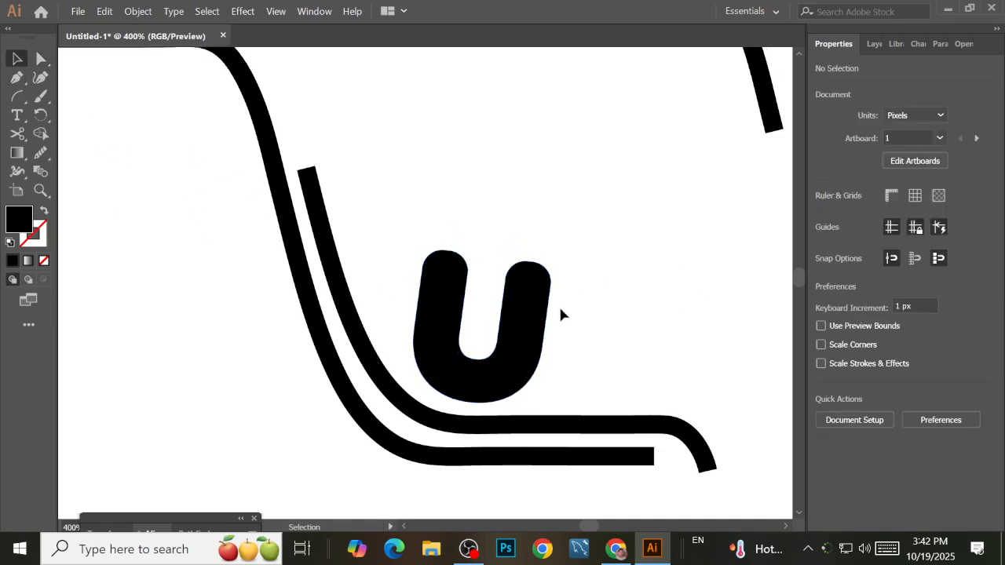
key("super")
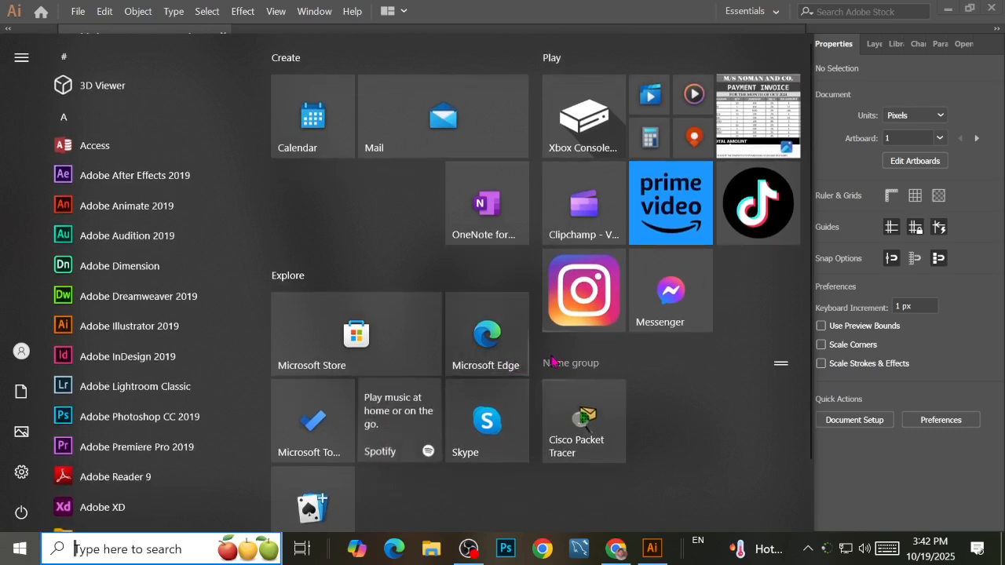
key("Escape")
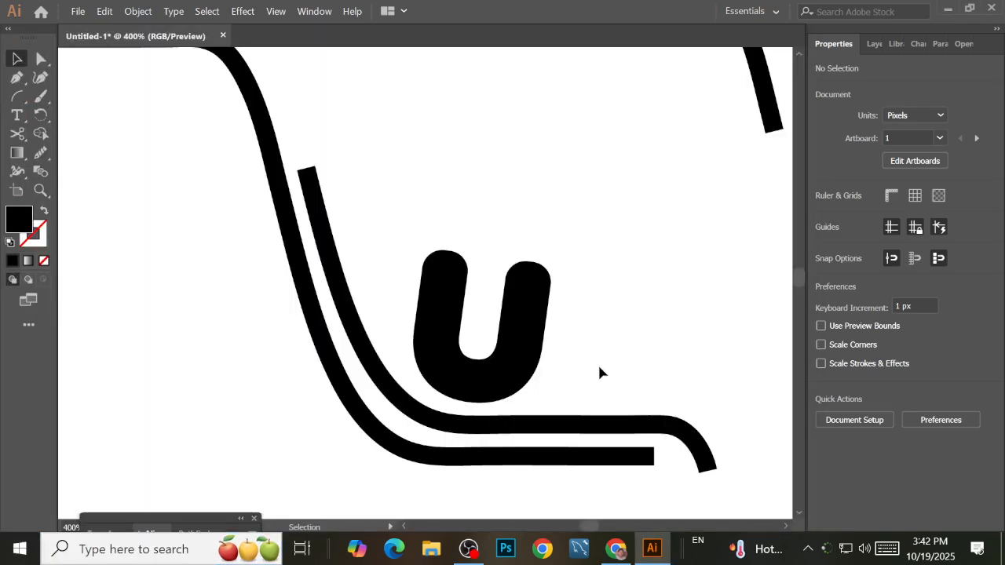
Pull the anchor at the lower outer edge of the U's right arm slightly outward to X 399, Y 419 px
scroll(486, 361, "up", 3)
left_click_drag(519, 274, 460, 332)
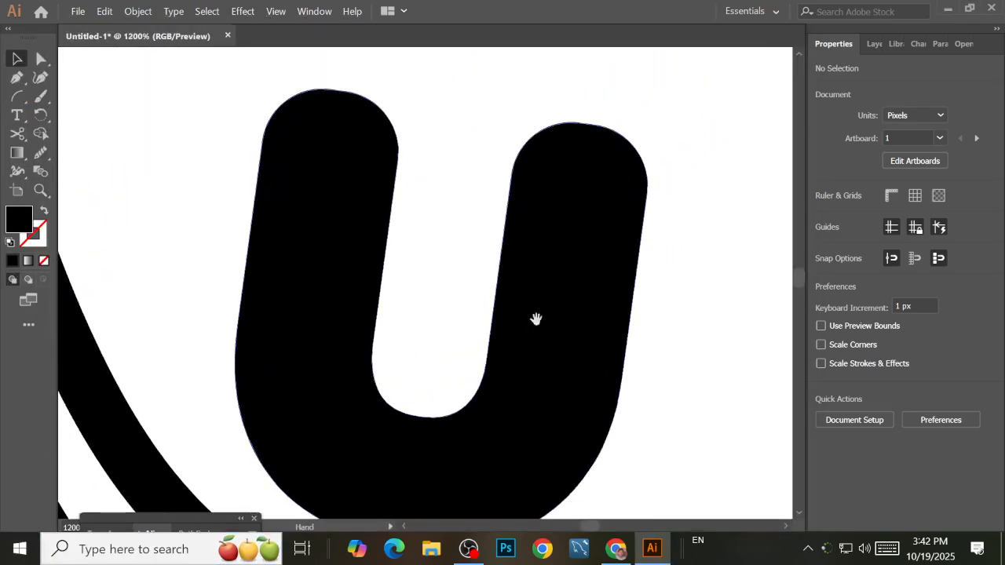
left_click(554, 375)
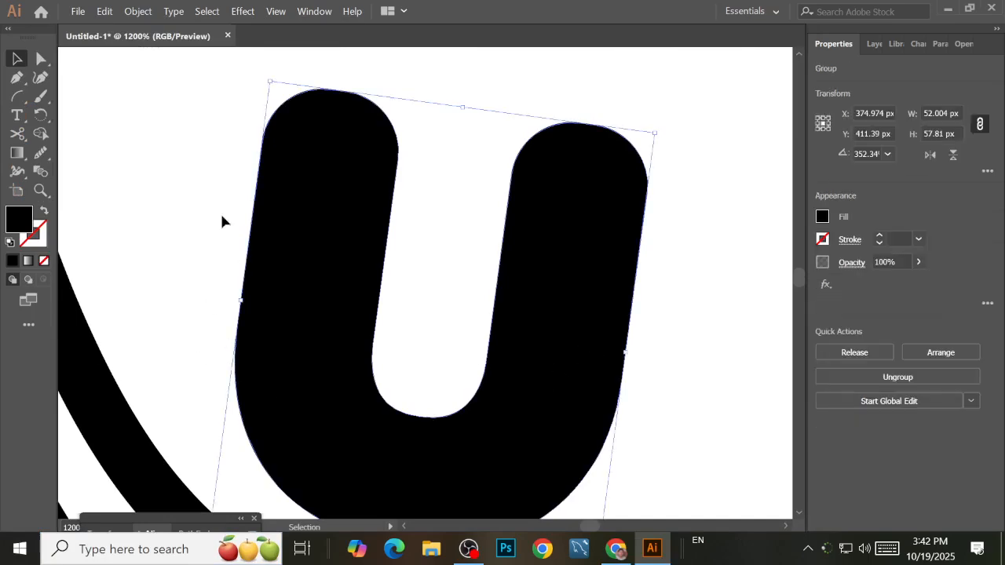
left_click(41, 58)
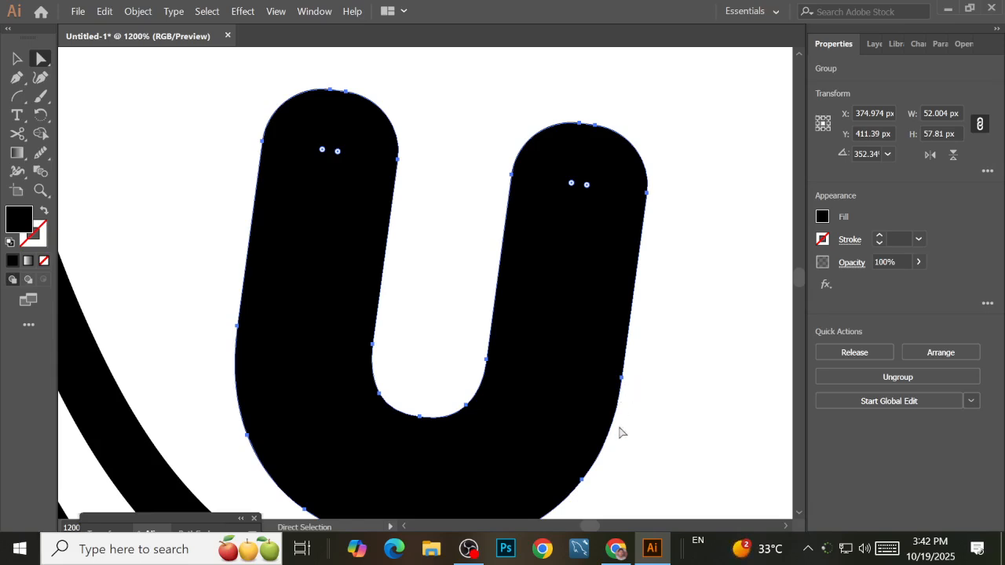
left_click(604, 481)
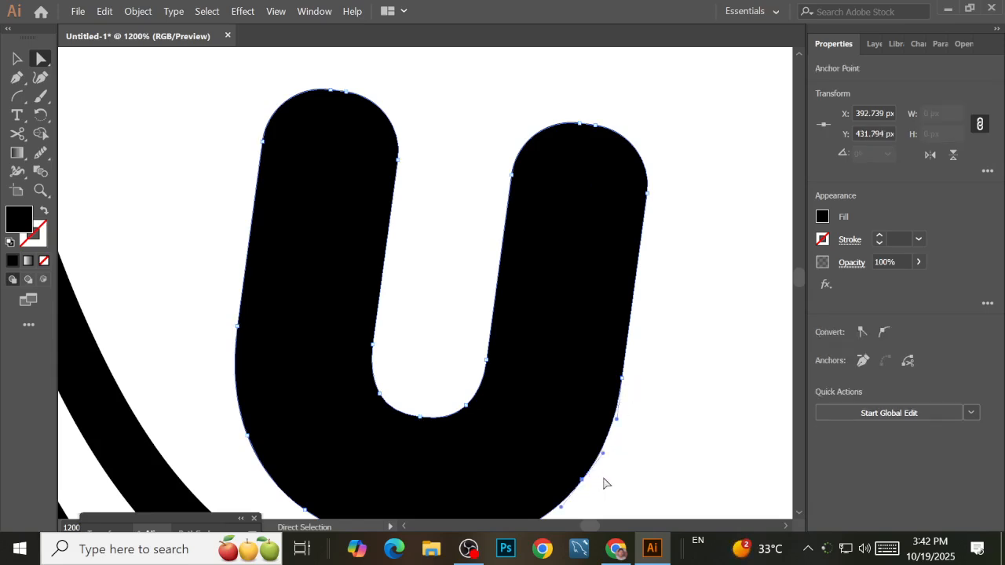
scroll(601, 476, "down", 2)
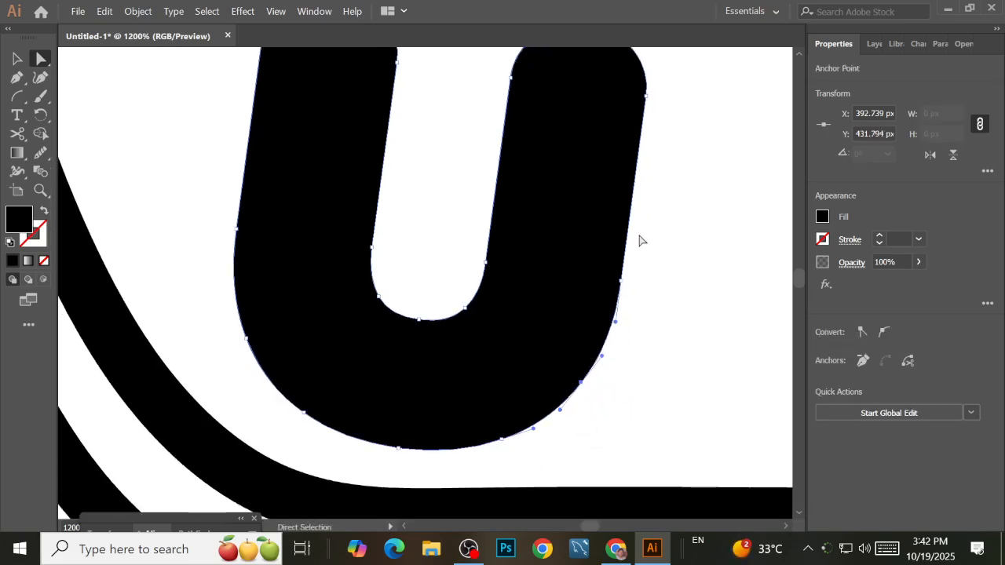
scroll(640, 230, "down", 1)
key("super")
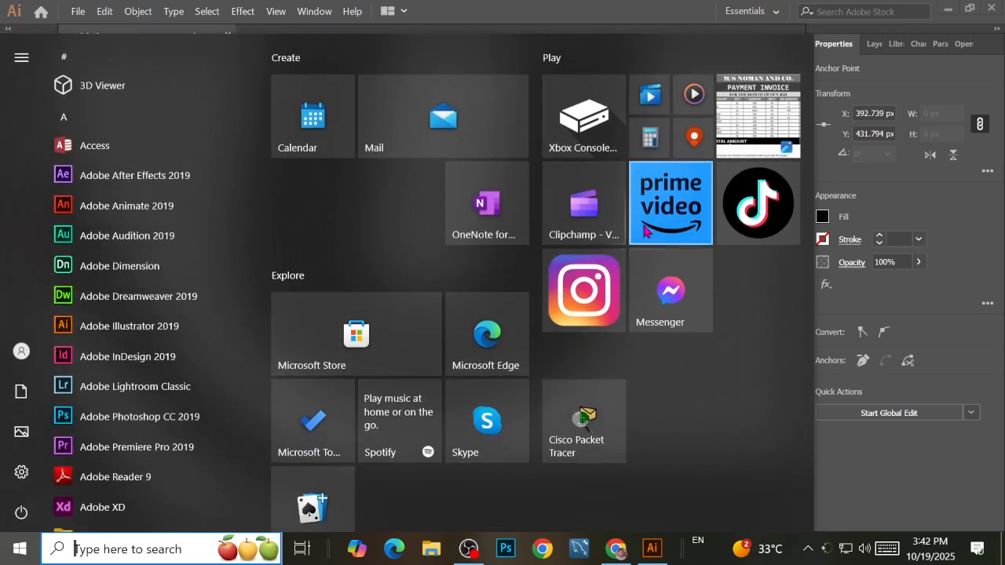
key("super")
scroll(644, 230, "down", 3)
scroll(671, 217, "up", 1)
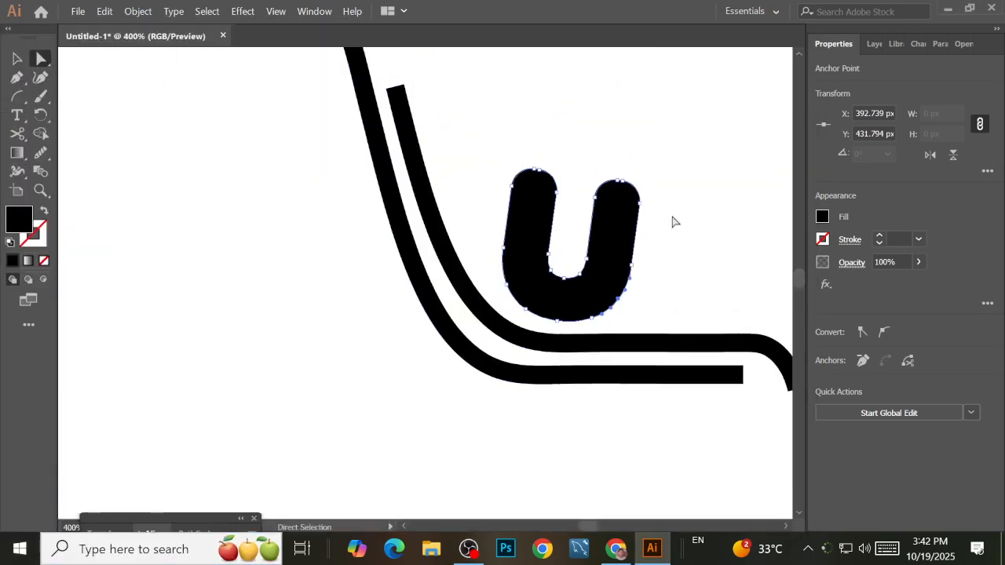
left_click(632, 267)
left_click_drag(632, 268, 636, 269)
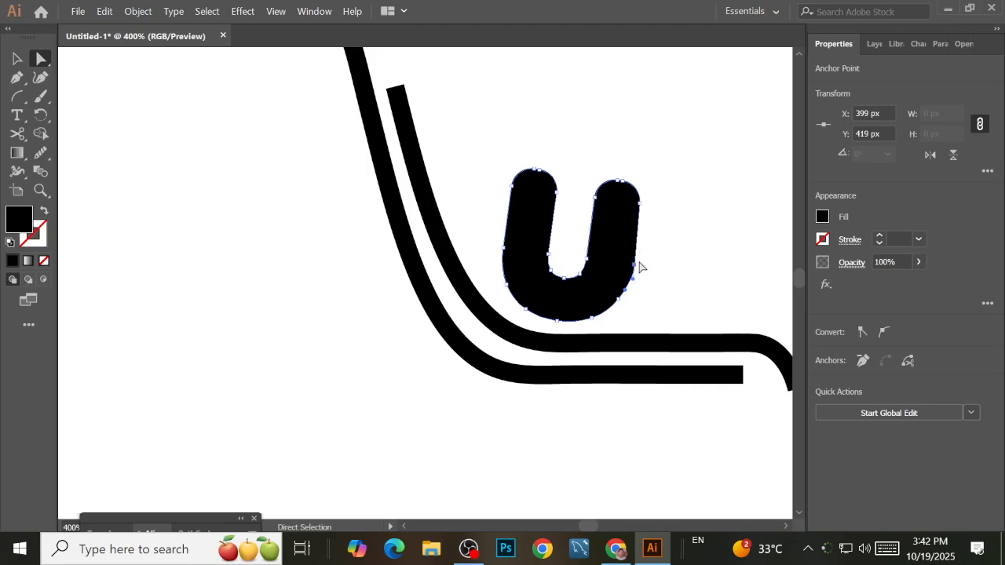
Shift the same right-arm anchor to X 400, Y 416 px and adjust the curve handle below it
scroll(639, 268, "up", 2)
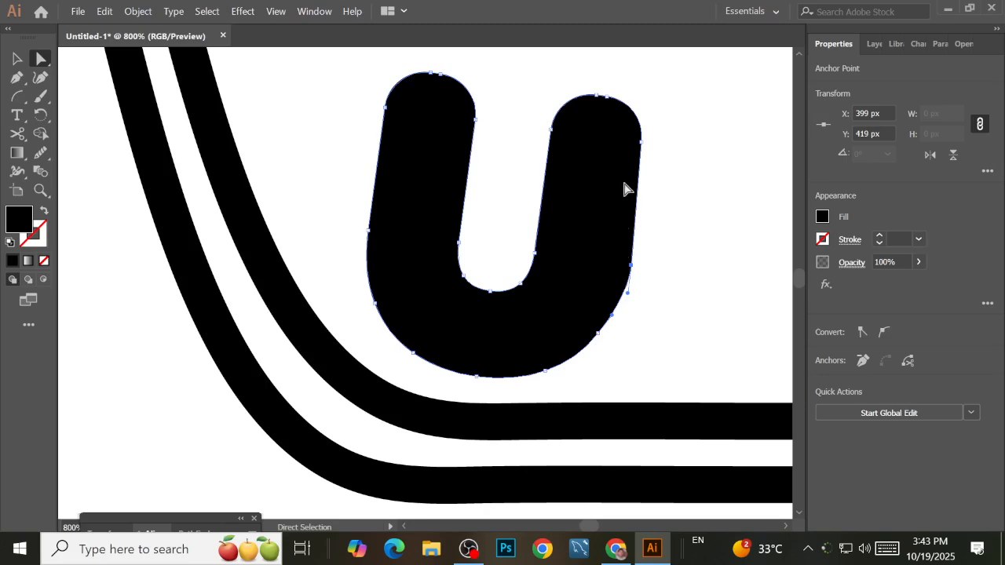
left_click(633, 247)
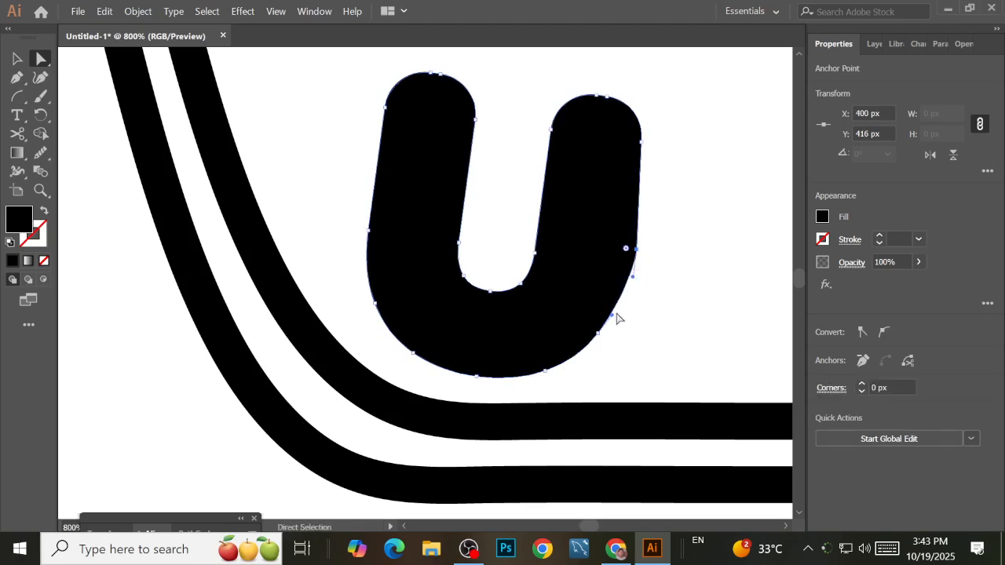
left_click(613, 320)
Reshape the lower-left outer bend of the U by adjusting its handles and moving its anchor to X 358, Y 437 px
left_click(420, 353)
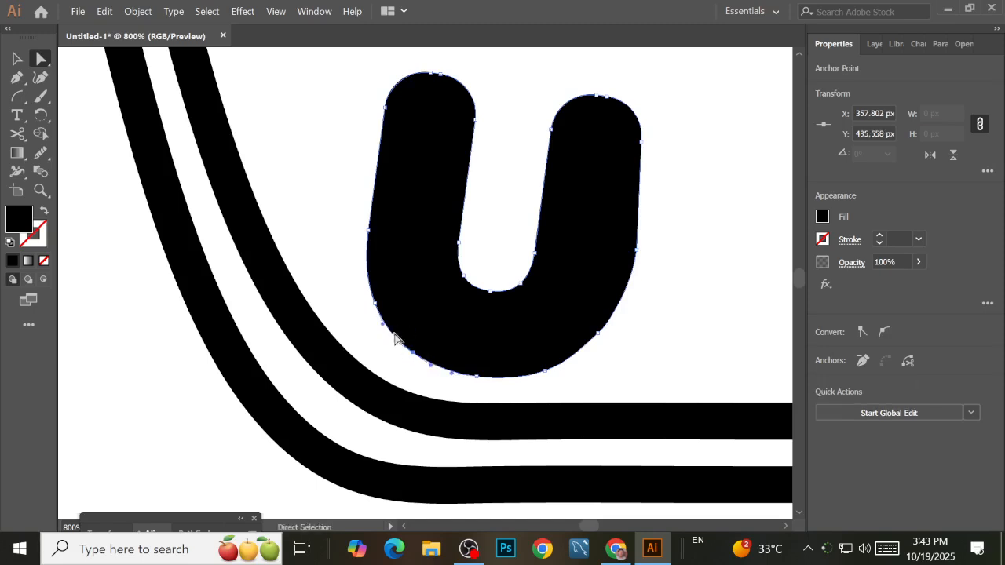
left_click(394, 354)
left_click_drag(394, 355, 392, 348)
left_click(422, 363)
left_click(426, 366)
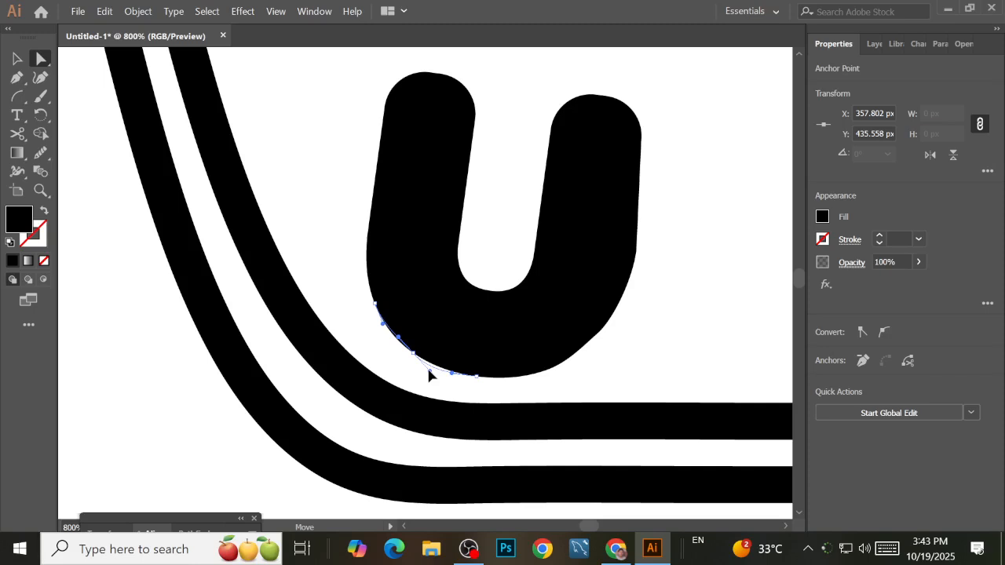
left_click_drag(411, 353, 410, 364)
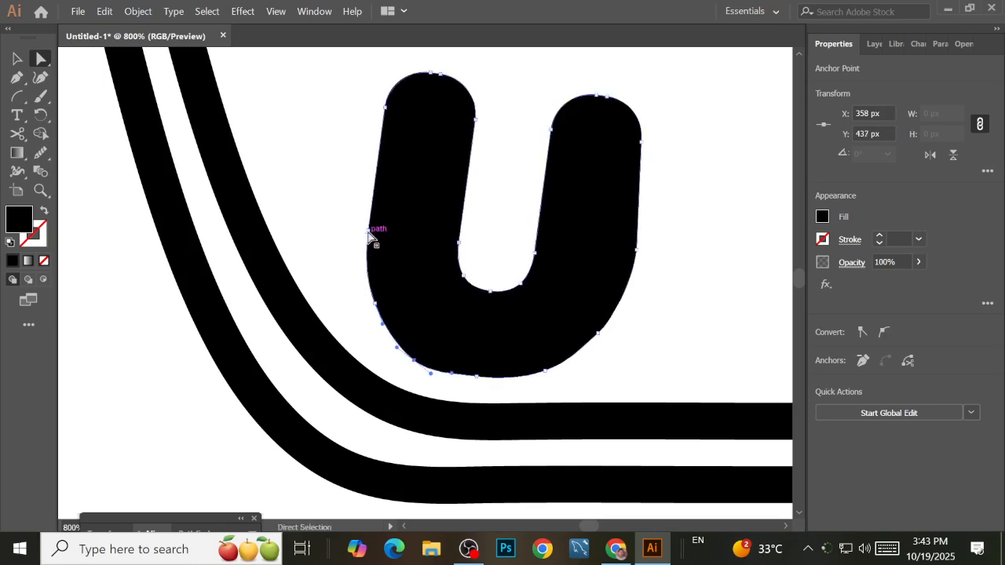
Widen both arms of the U by pulling their outer edge anchors outward, the right arm's upper one to X 402, Y 395 px
left_click_drag(369, 231, 365, 226)
left_click_drag(390, 115, 383, 108)
left_click_drag(645, 142, 649, 138)
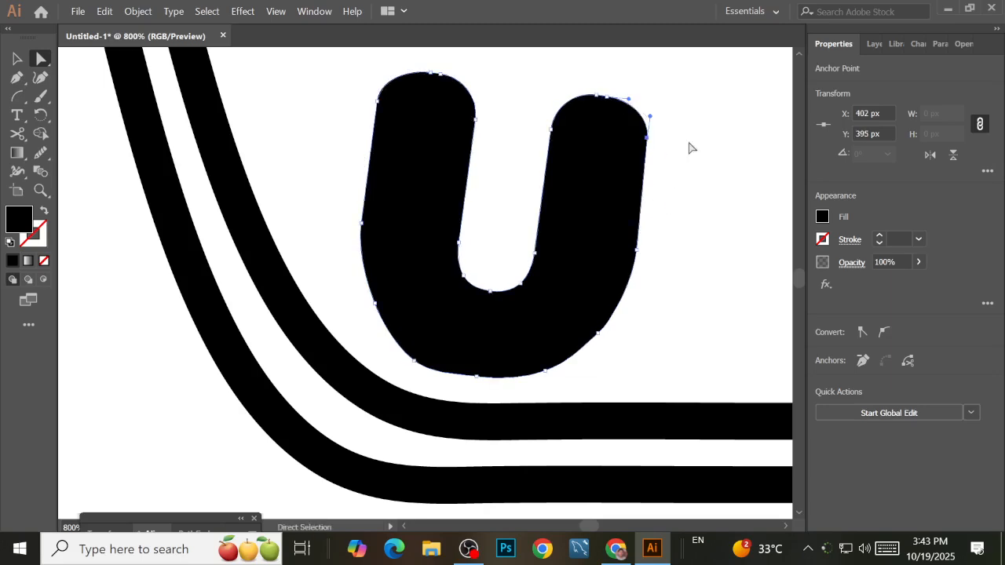
Narrow the U's inner gap by shifting its inner edge anchors, with the left arm's lower one at X 367, Y 415 px
left_click_drag(535, 262, 535, 234)
left_click_drag(460, 245, 464, 247)
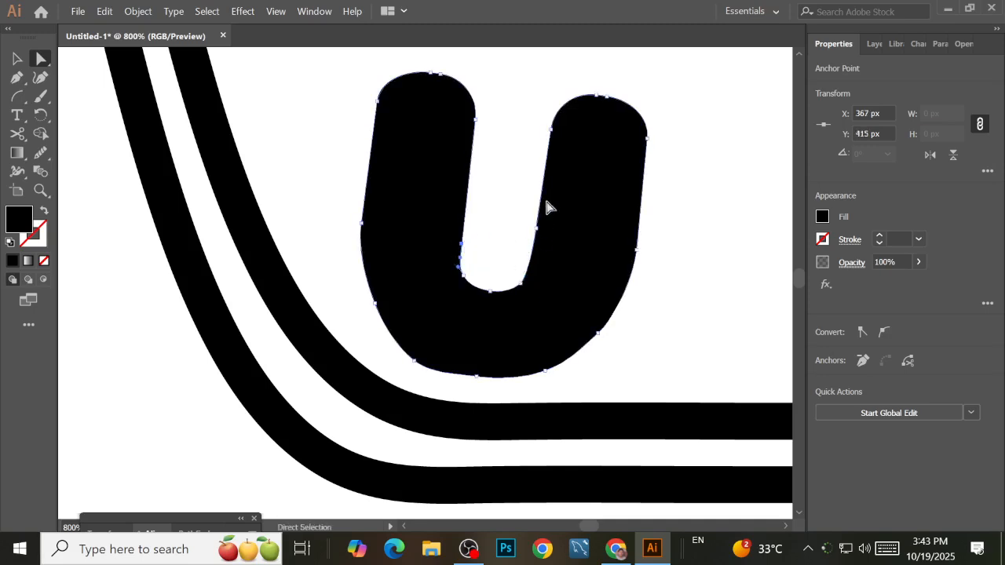
left_click_drag(551, 139, 555, 125)
left_click(579, 209)
left_click(17, 58)
left_click(286, 155)
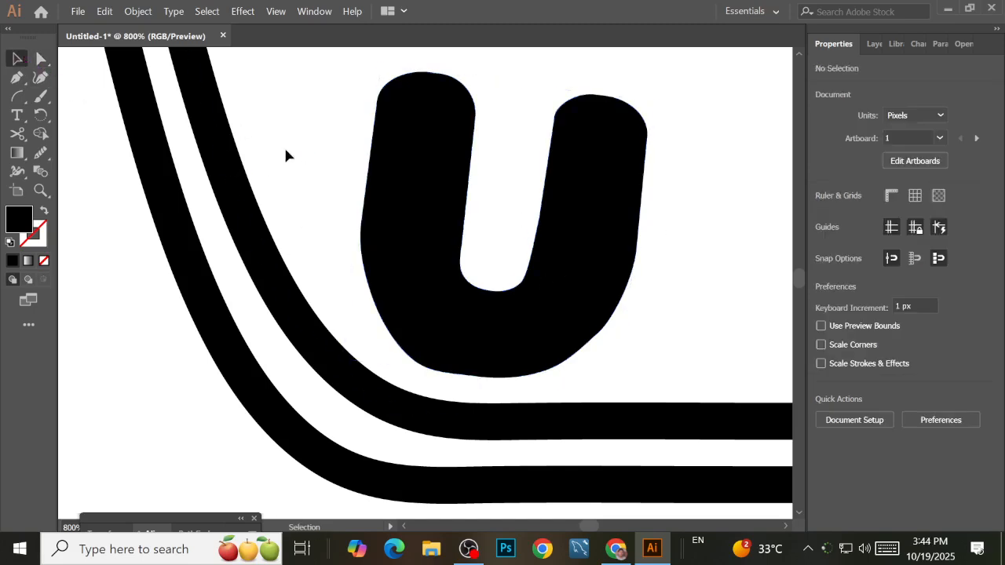
Even out the U's uneven outer contour around both sides and the base with the Smooth tool
scroll(287, 155, "down", 6)
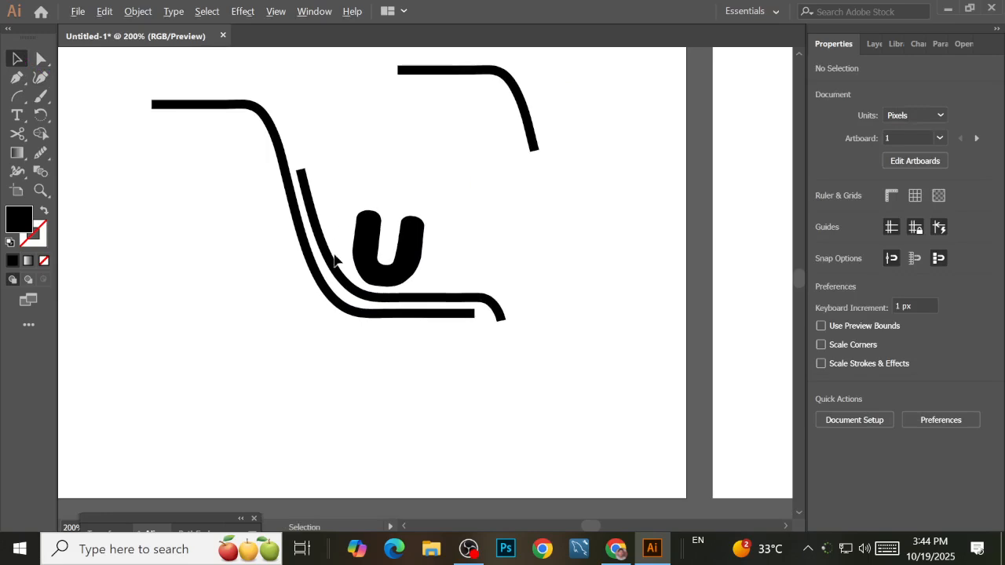
scroll(350, 267, "up", 6)
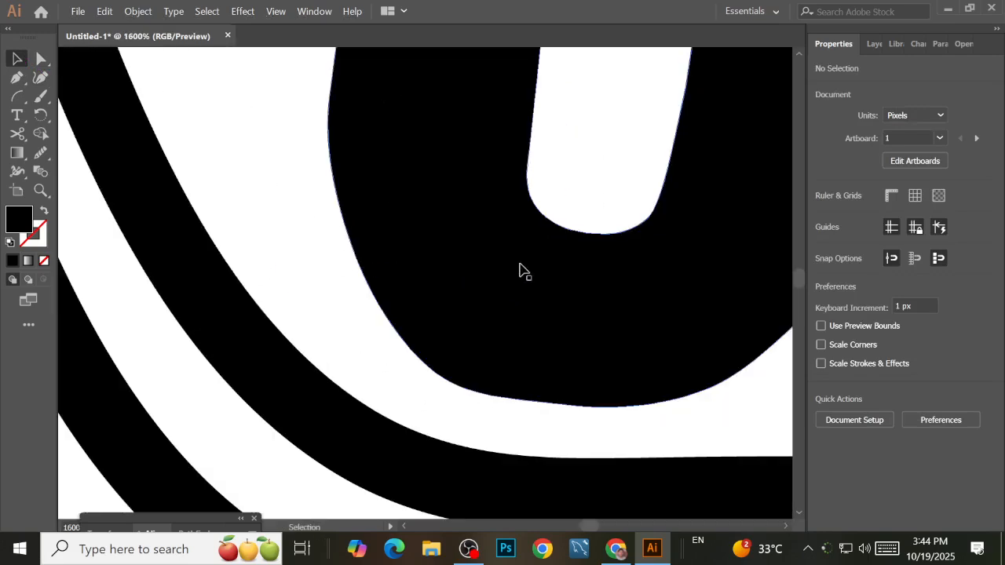
left_click(41, 58)
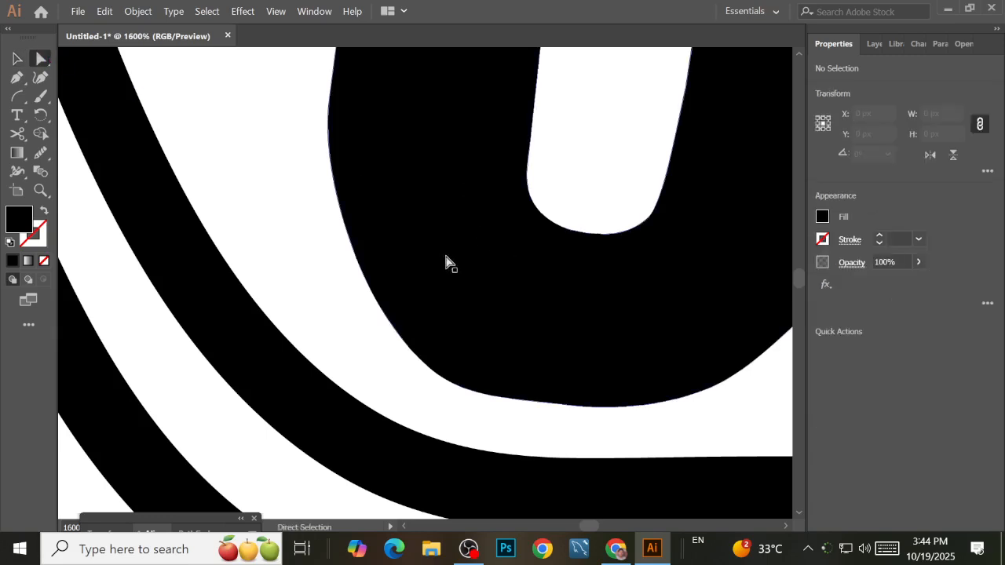
scroll(512, 218, "down", 3)
left_click_drag(513, 218, 469, 267)
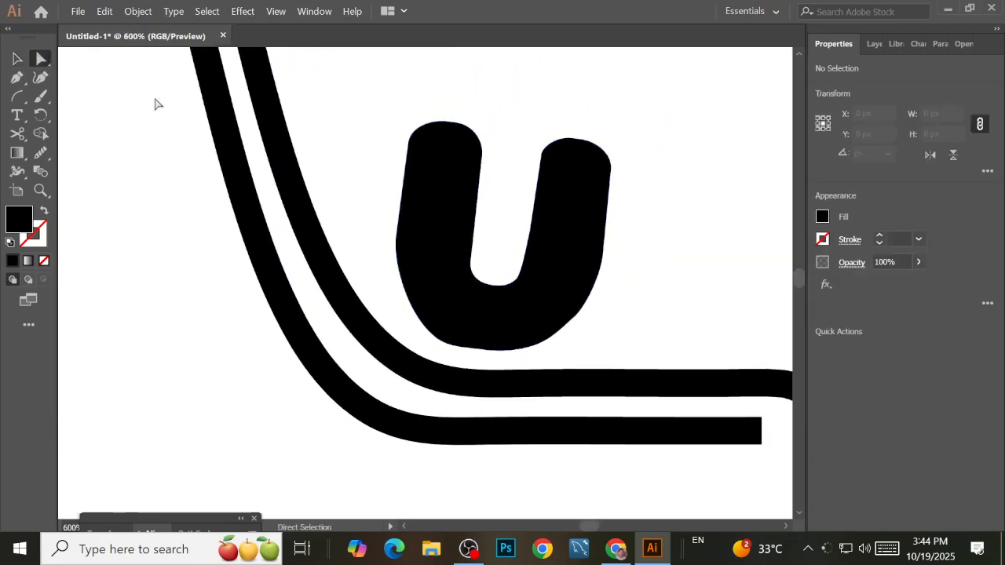
left_click(438, 251)
left_click(41, 152)
mouse_move(408, 233)
left_mouse_down()
mouse_move(403, 297)
mouse_move(451, 351)
mouse_move(415, 276)
mouse_move(444, 349)
left_mouse_up()
mouse_move(414, 262)
left_mouse_down()
mouse_move(428, 331)
mouse_move(498, 349)
mouse_move(581, 333)
mouse_move(591, 290)
mouse_move(569, 322)
left_mouse_up()
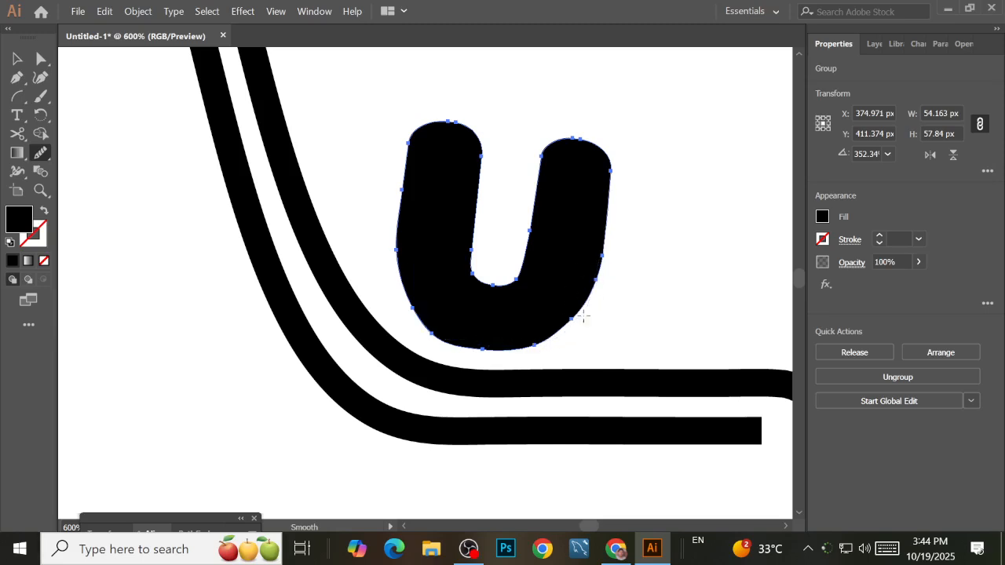
mouse_move(599, 213)
left_mouse_down()
mouse_move(579, 300)
mouse_move(521, 346)
left_mouse_up()
mouse_move(594, 254)
left_mouse_down()
mouse_move(568, 323)
mouse_move(518, 344)
mouse_move(438, 340)
mouse_move(405, 297)
left_mouse_up()
mouse_move(514, 329)
left_mouse_down()
mouse_move(456, 339)
mouse_move(522, 345)
mouse_move(452, 349)
mouse_move(462, 333)
mouse_move(489, 356)
mouse_move(469, 340)
mouse_move(406, 217)
left_mouse_up()
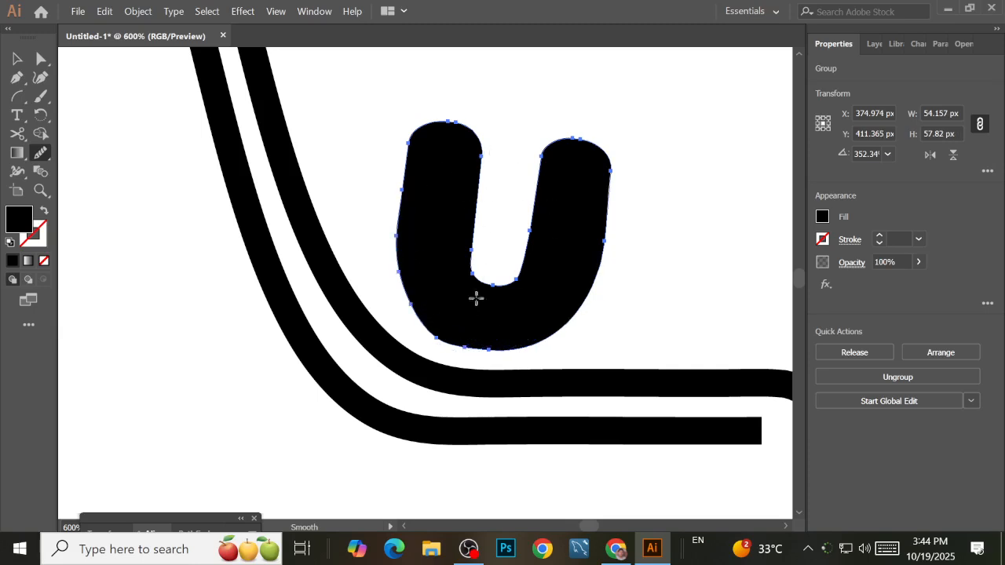
Smooth the inner contour at the bottom of the U's gap and deselect the letter
left_click_drag(510, 281, 536, 227)
mouse_move(472, 254)
left_mouse_down()
mouse_move(510, 284)
mouse_move(521, 279)
left_mouse_up()
left_click(17, 59)
left_click(186, 241)
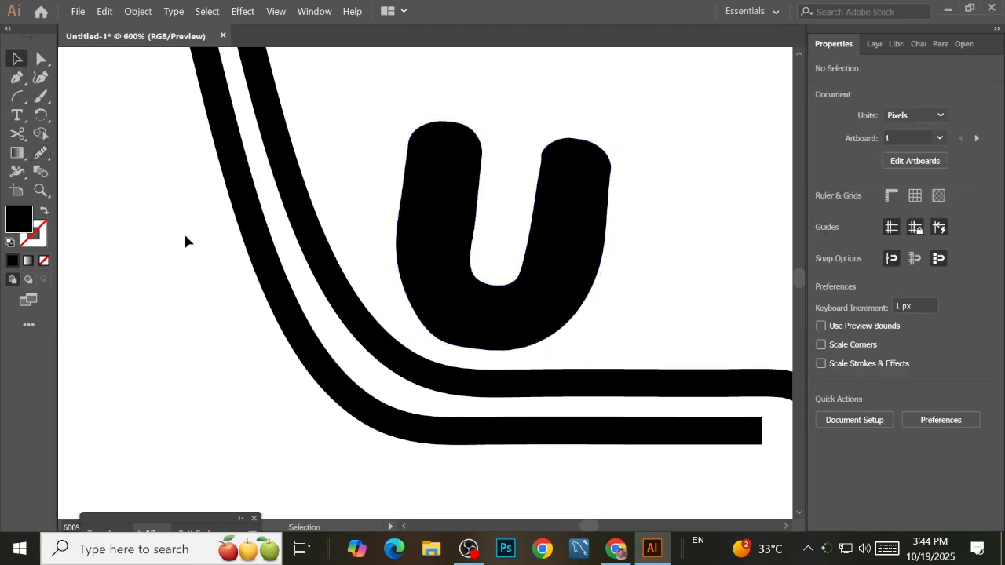
scroll(186, 241, "down", 3)
left_click_drag(197, 236, 309, 324)
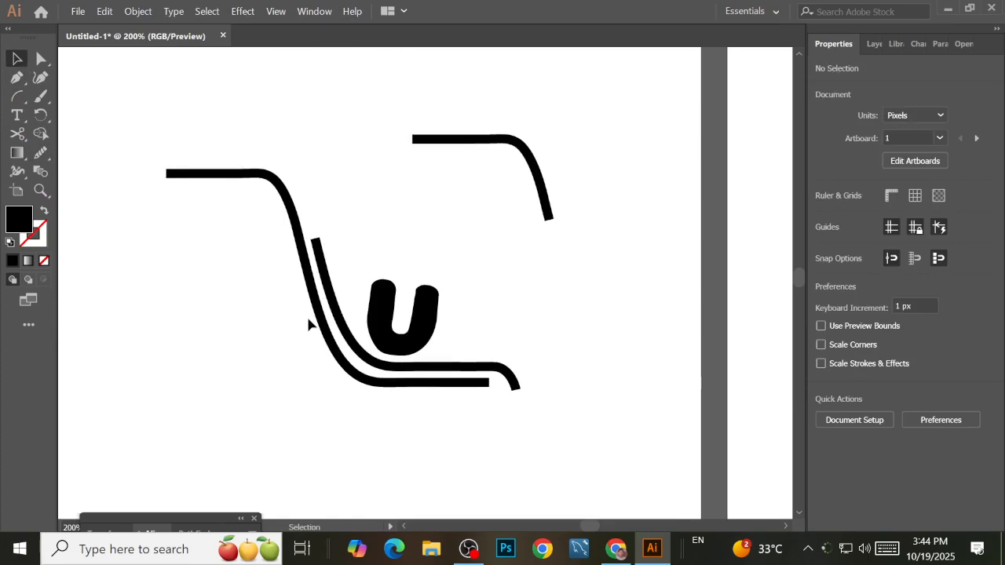
Move the U away from the inner curve to about X 397, Y 405 px
left_click(436, 324)
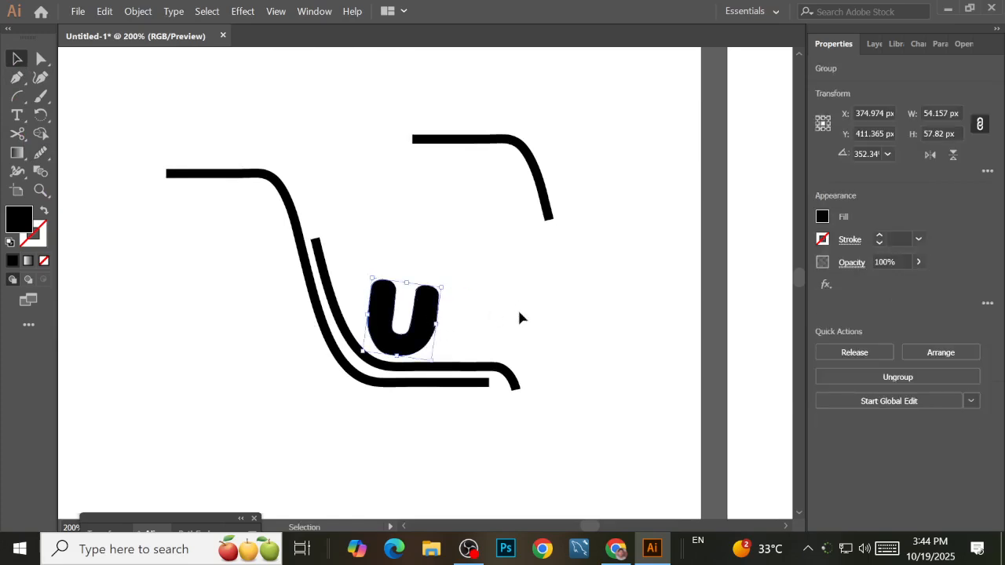
scroll(455, 330, "up", 3)
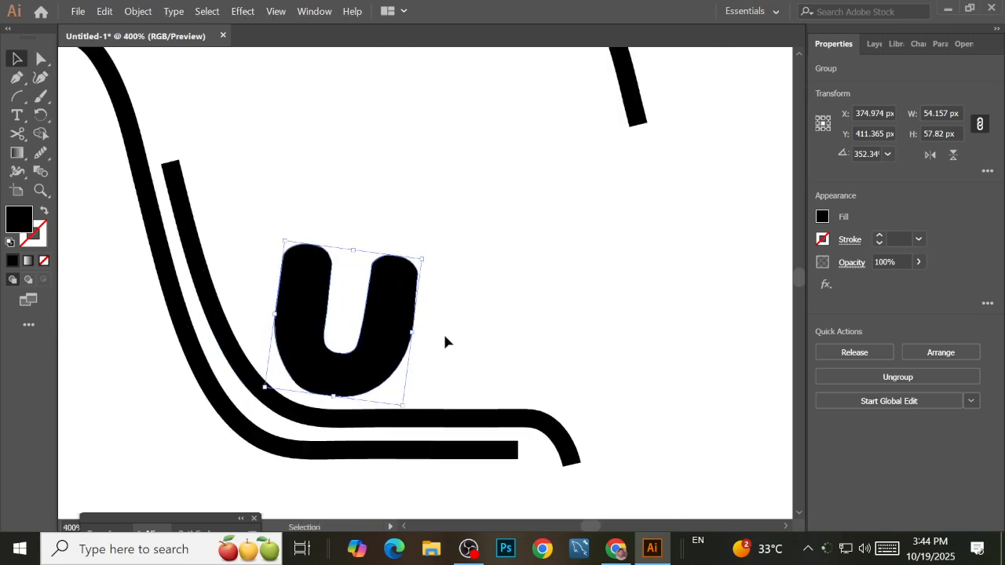
left_click_drag(392, 352, 444, 332)
scroll(434, 340, "down", 2)
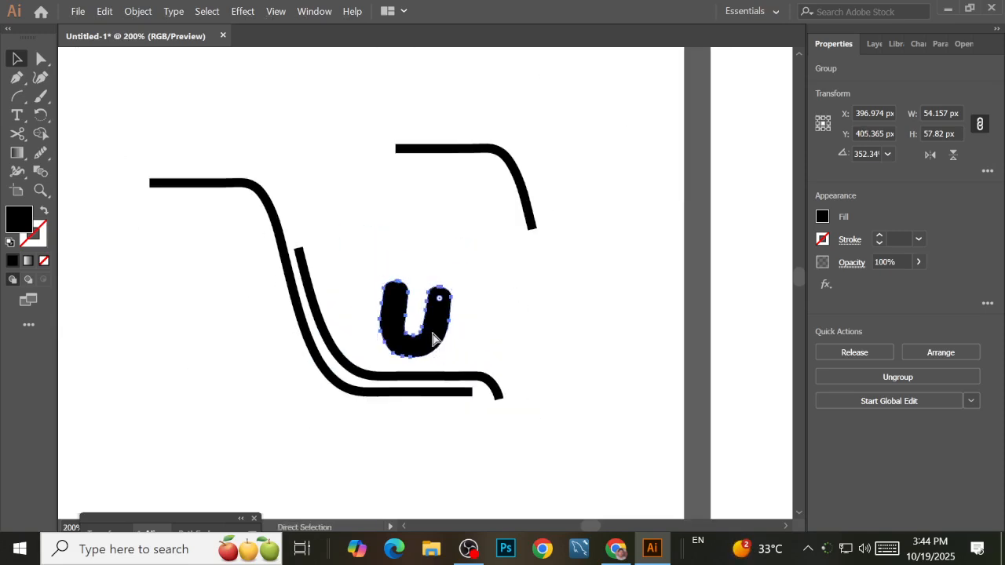
left_click(510, 305)
Duplicate the parallel curved strokes and the U onto the second artboard at about X 920, Y 379 px
scroll(510, 305, "down", 3)
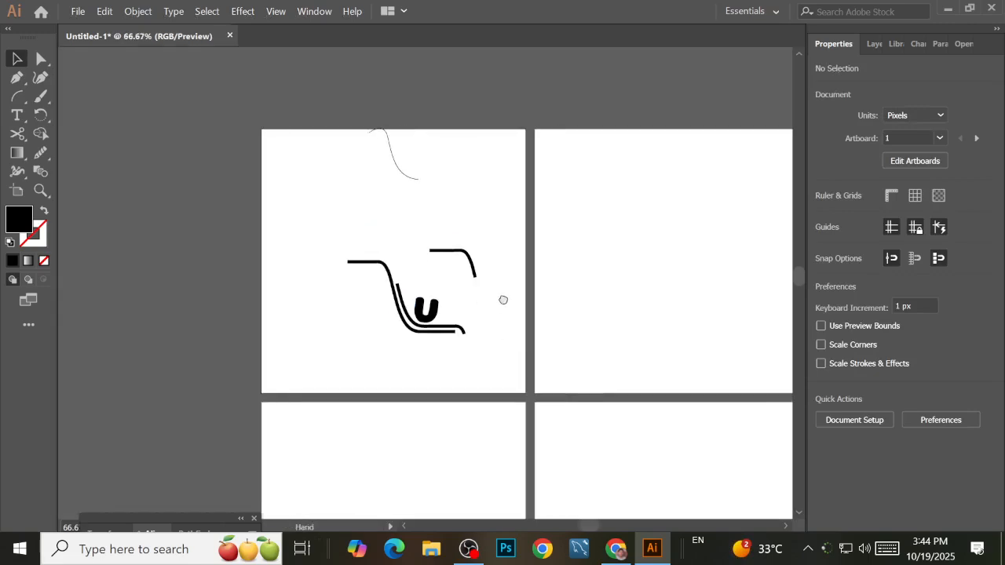
left_click_drag(326, 252, 436, 347)
left_click(520, 301)
left_click_drag(348, 289, 681, 316)
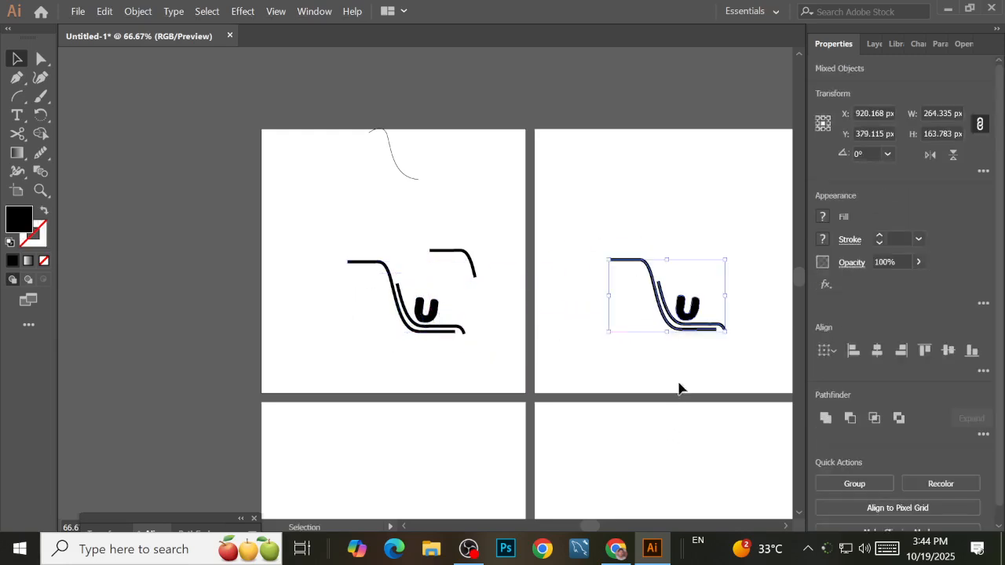
left_click(681, 372)
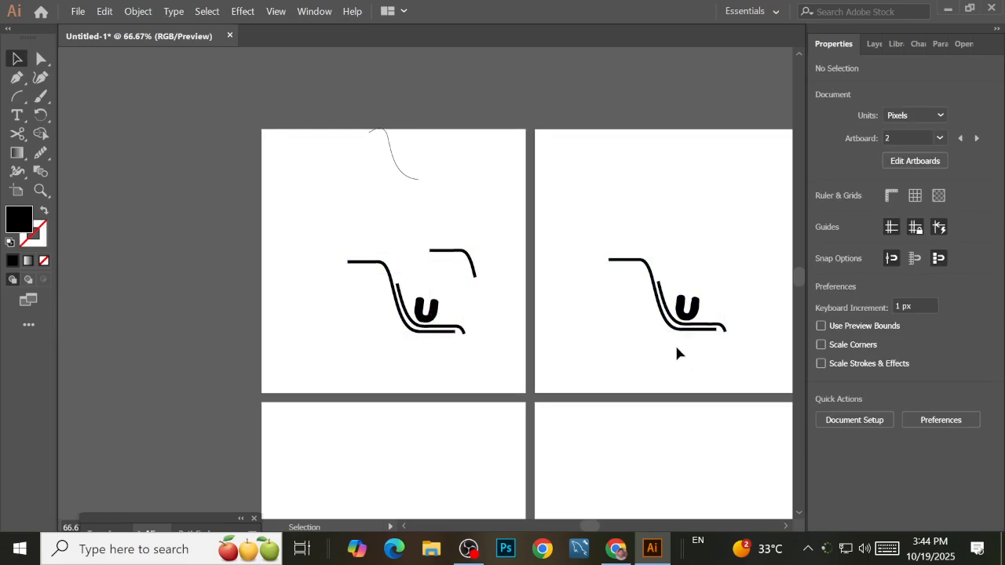
Move the U on the second artboard down and away from the copied curved strokes
left_click_drag(724, 363, 567, 379)
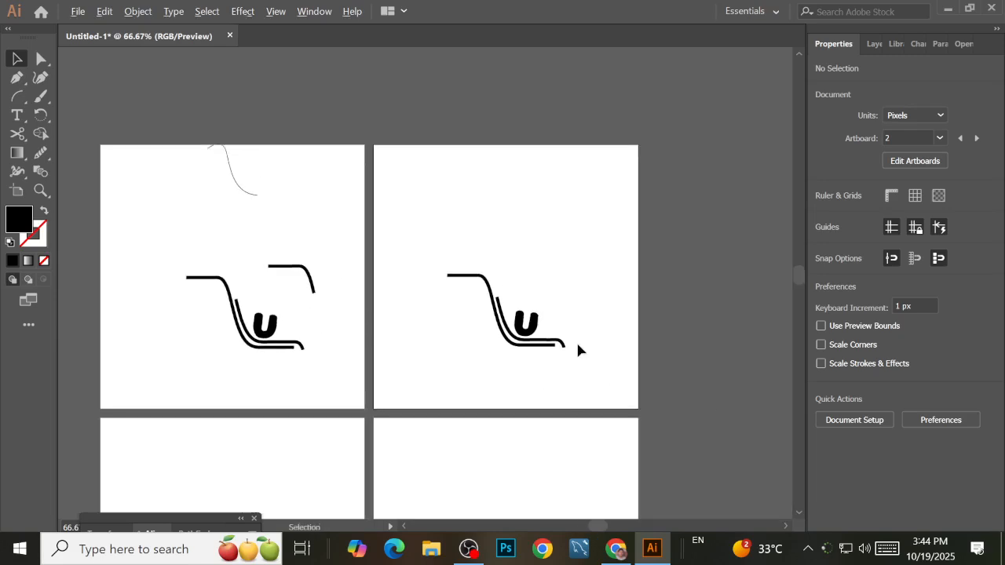
scroll(552, 332, "up", 6)
left_click(390, 365)
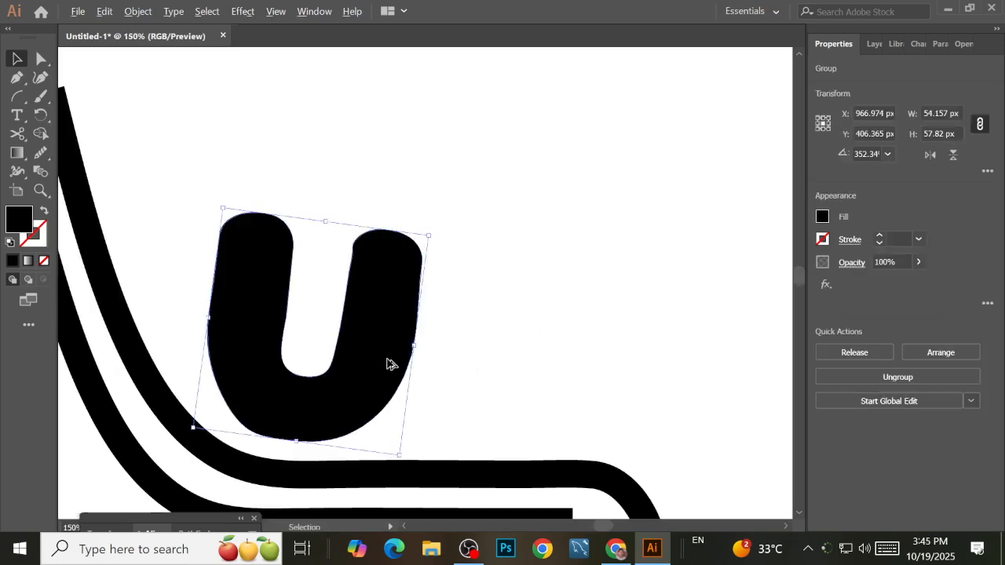
scroll(390, 364, "down", 5)
left_click_drag(377, 347, 335, 428)
left_click(335, 428)
Draw a concave curve with the Pen tool inside the innermost copied stroke, from about X 924, Y 383 px to X 978, Y 436 px
scroll(314, 345, "up", 4)
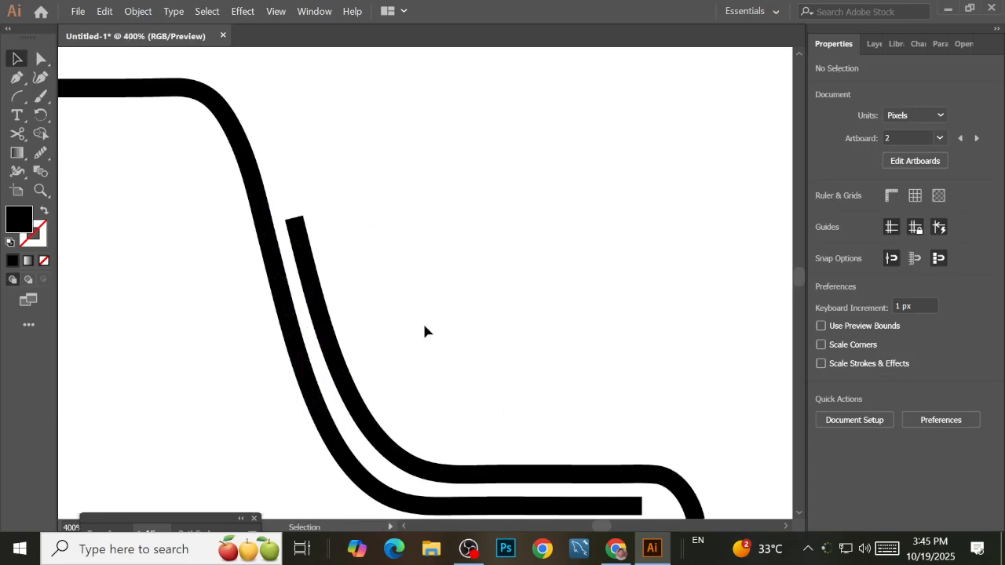
left_click_drag(463, 332, 430, 282)
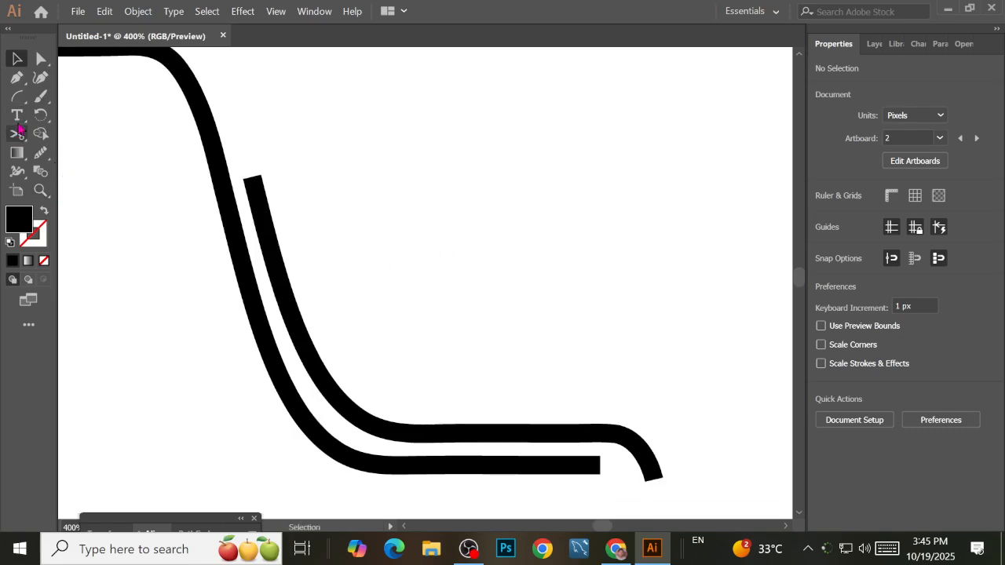
left_click(17, 77)
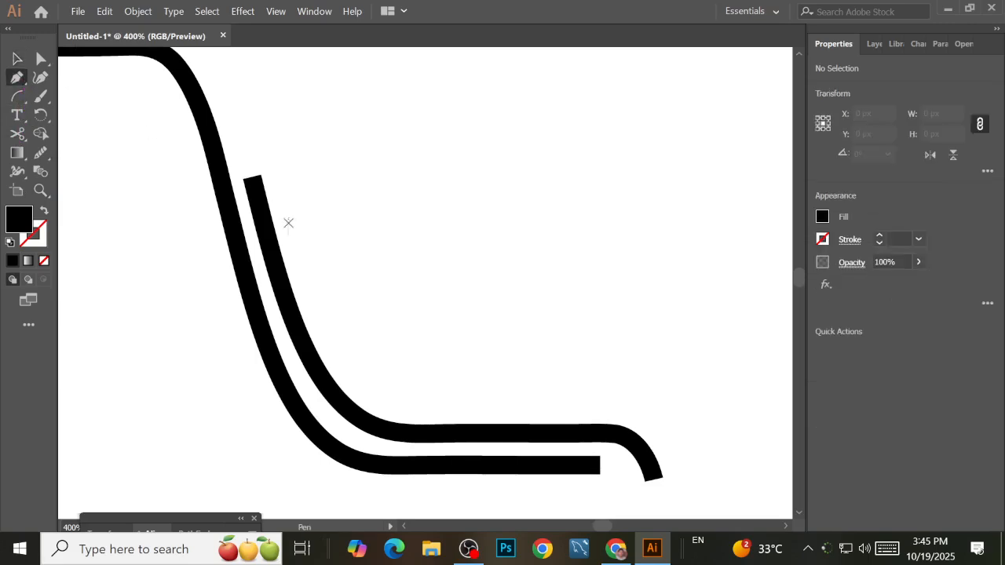
left_click(314, 273)
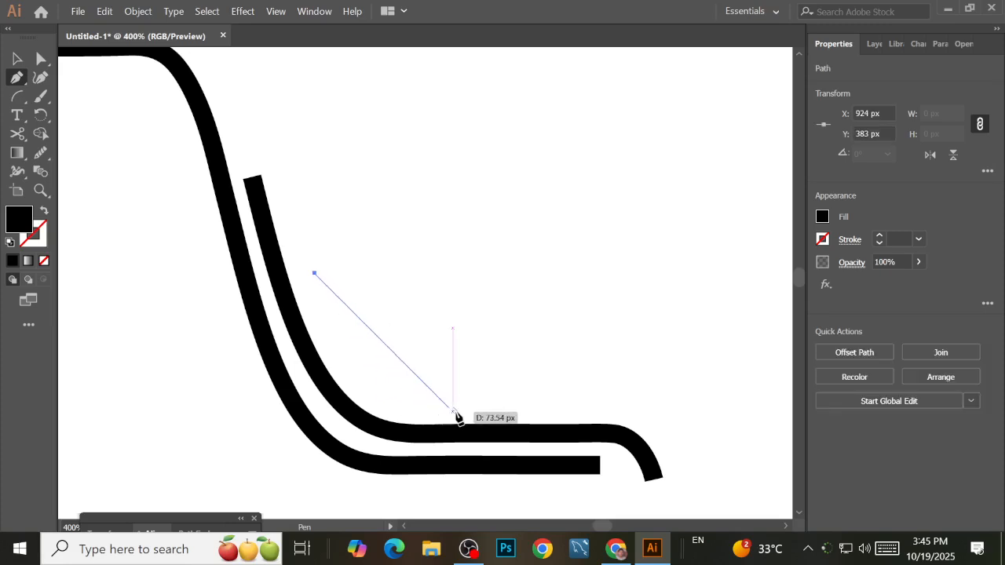
left_click_drag(456, 414, 603, 410)
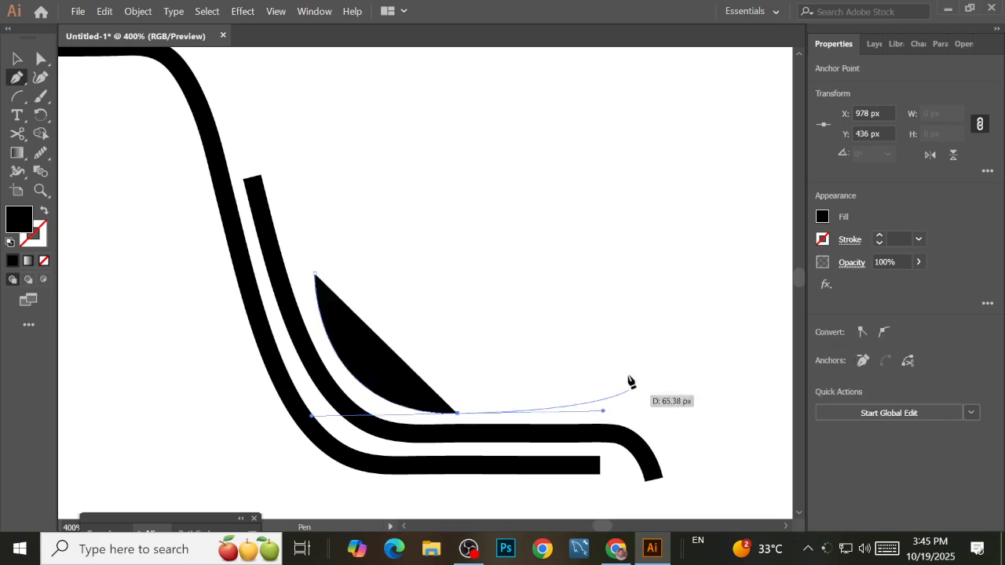
left_click(18, 58)
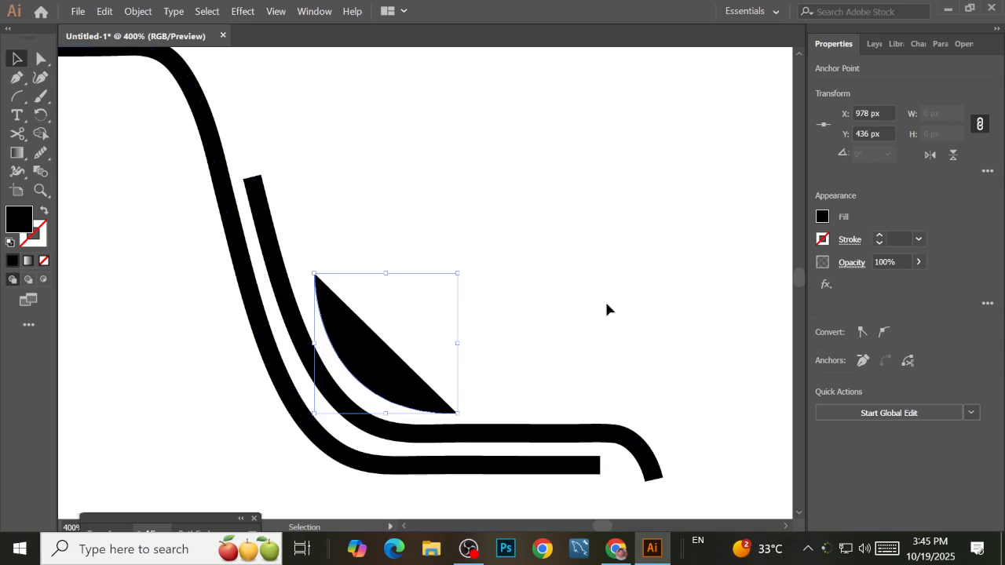
Give the new curve a black stroke and remove its fill
left_click(822, 239)
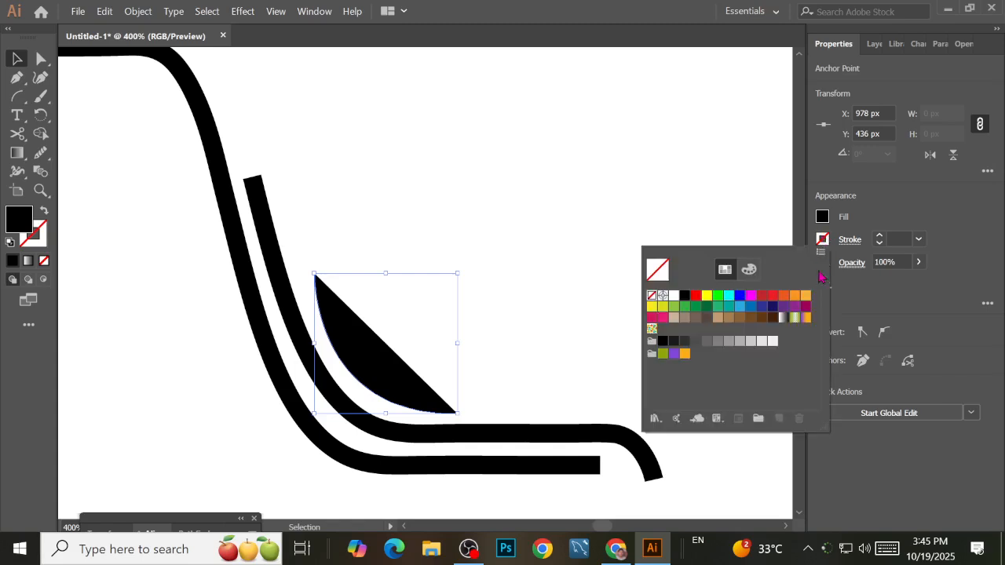
left_click(688, 305)
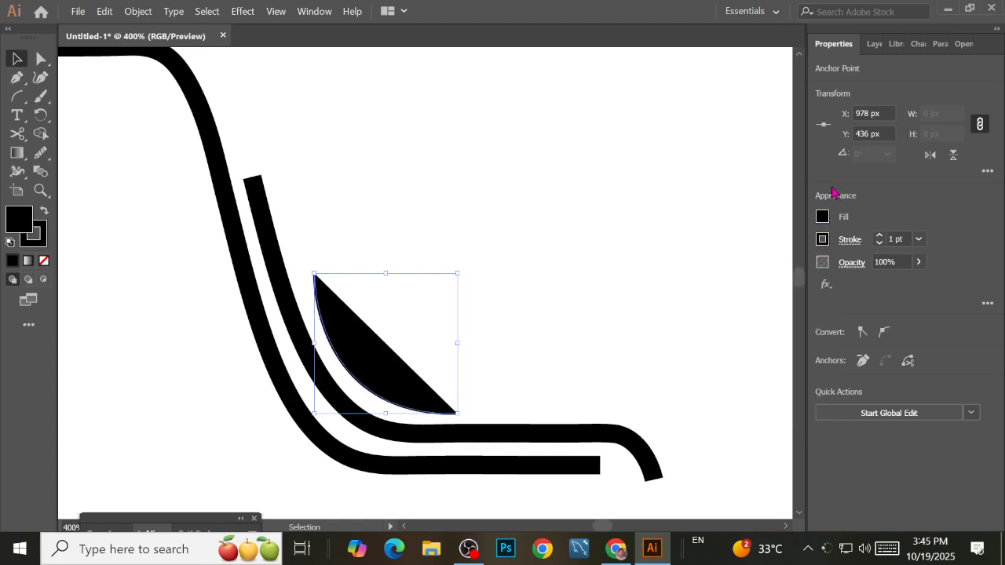
left_click(821, 218)
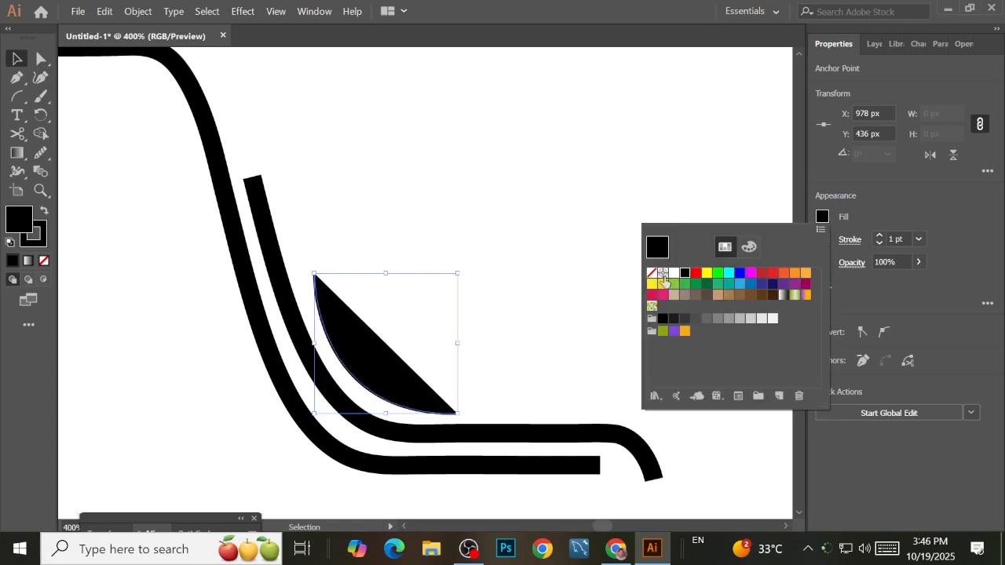
left_click(651, 273)
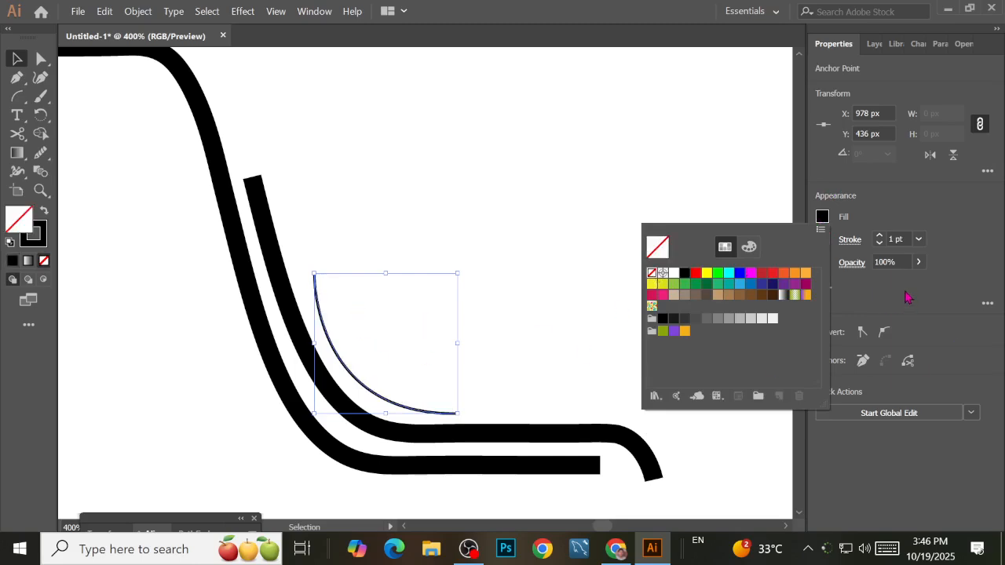
Set the new curve's stroke weight to 7 pt and deselect it
left_click(879, 240)
left_click(879, 237)
left_click(879, 237)
left_click(879, 237)
left_click(880, 237)
left_click(879, 237)
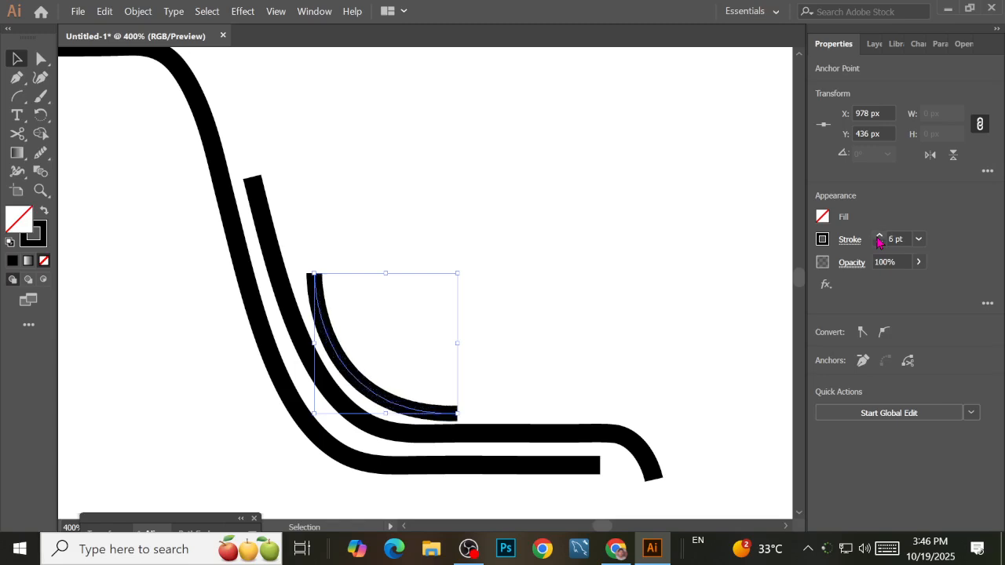
left_click(879, 237)
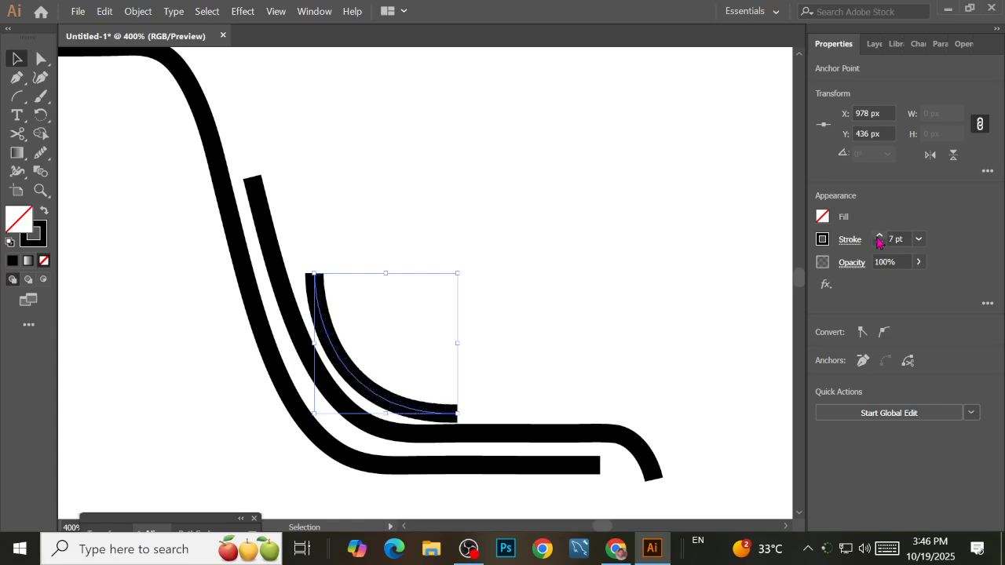
left_click(332, 161)
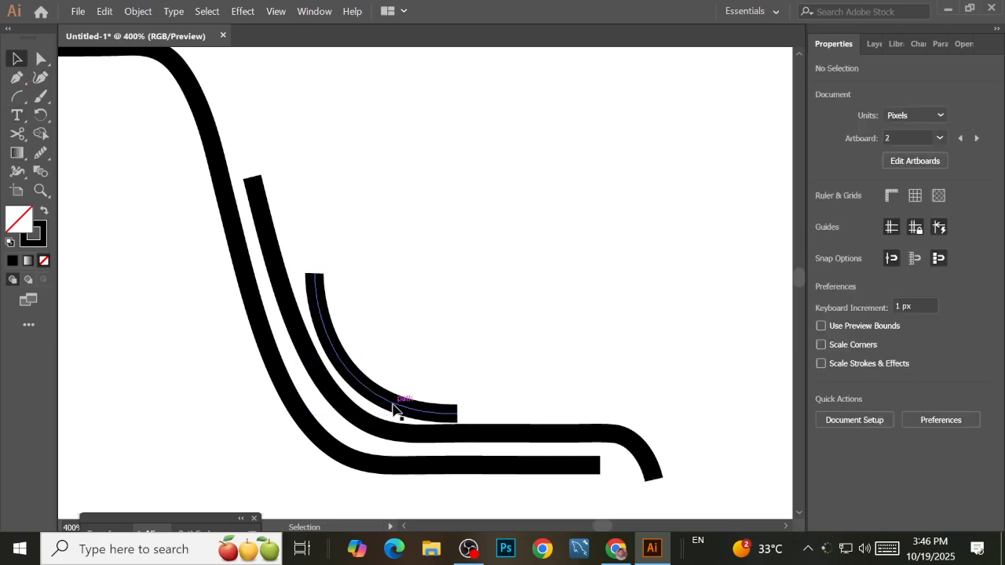
Move the 7 pt curve slightly upward, away from the adjacent stroke, to widen the gap between them
left_click_drag(394, 409, 398, 405)
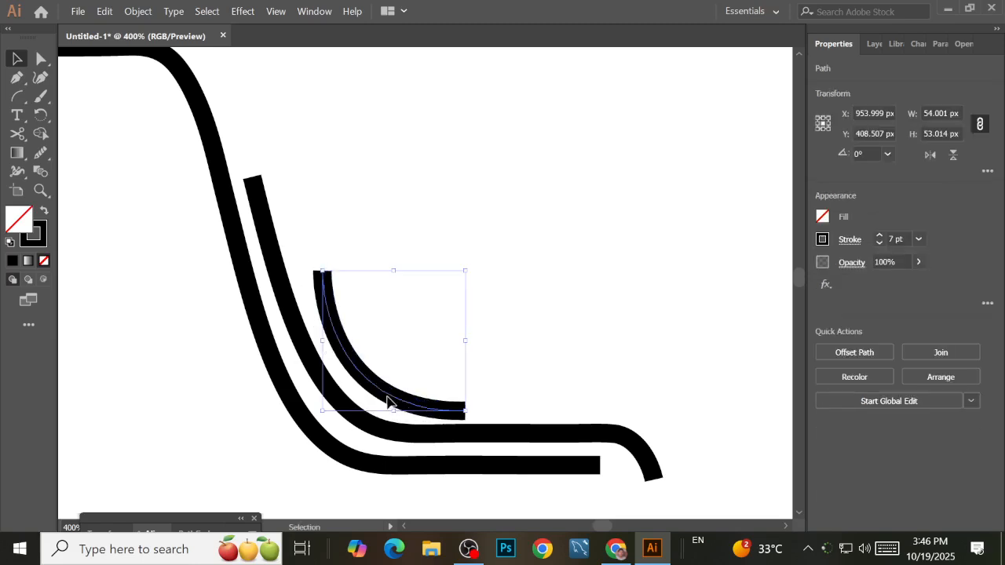
left_click(617, 360)
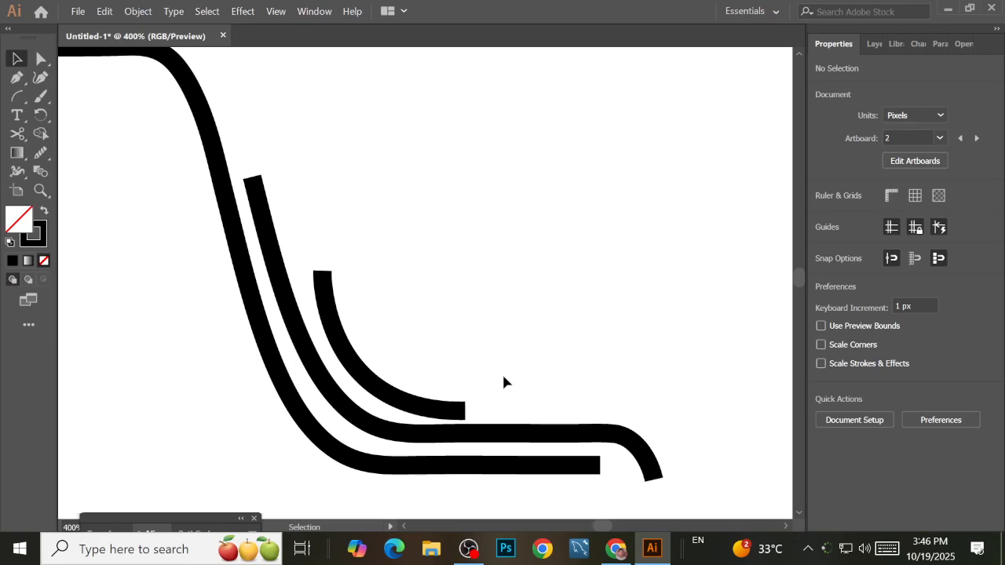
left_click_drag(436, 415, 429, 404)
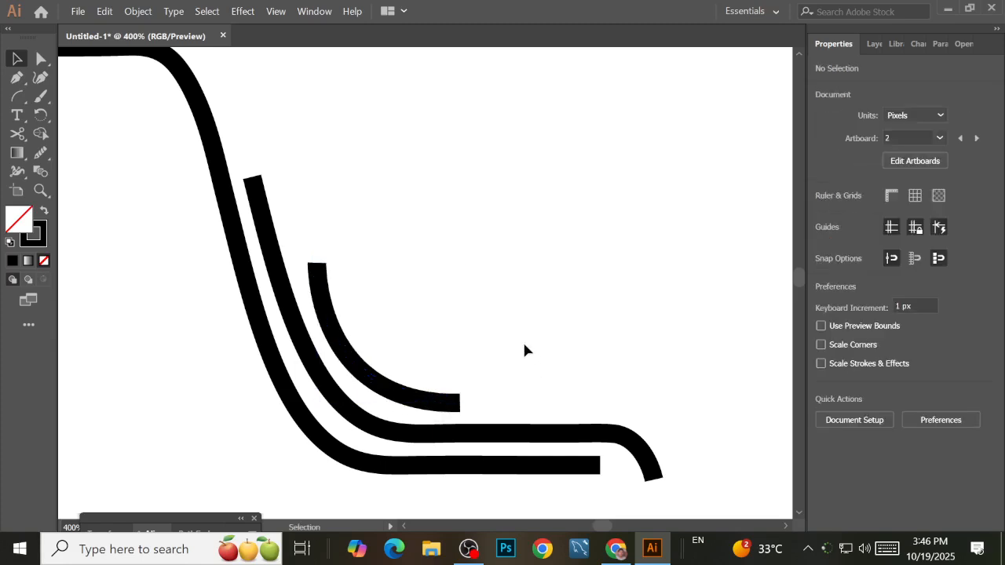
left_click(522, 339)
Draw a tiny arch about 3 px wide with the Pen tool in the empty area inside the innermost curve
scroll(542, 333, "left", 5)
scroll(563, 331, "up", 3)
left_click_drag(619, 321, 590, 275)
left_click(17, 96)
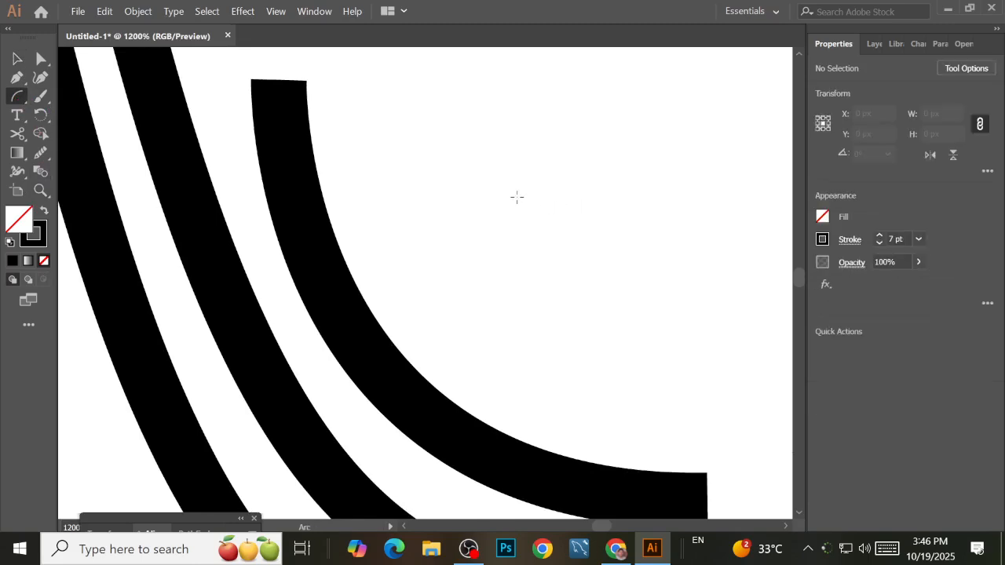
left_click(17, 77)
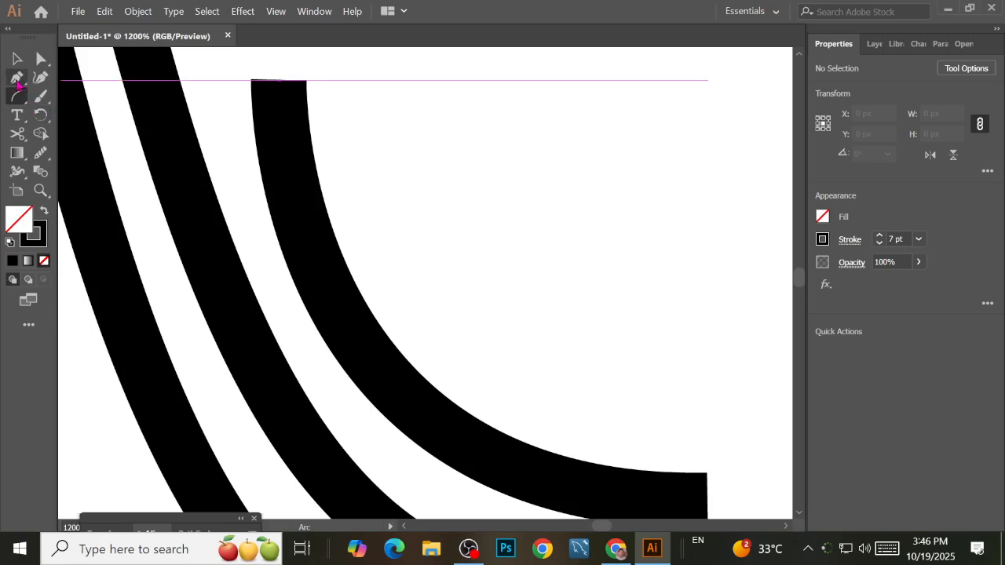
left_click(456, 218)
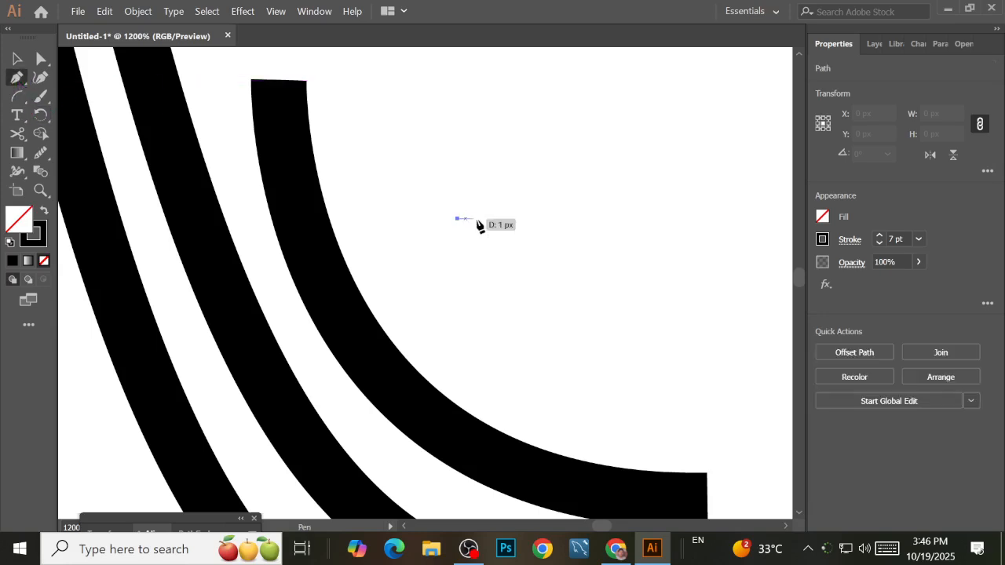
left_click_drag(480, 218, 491, 250)
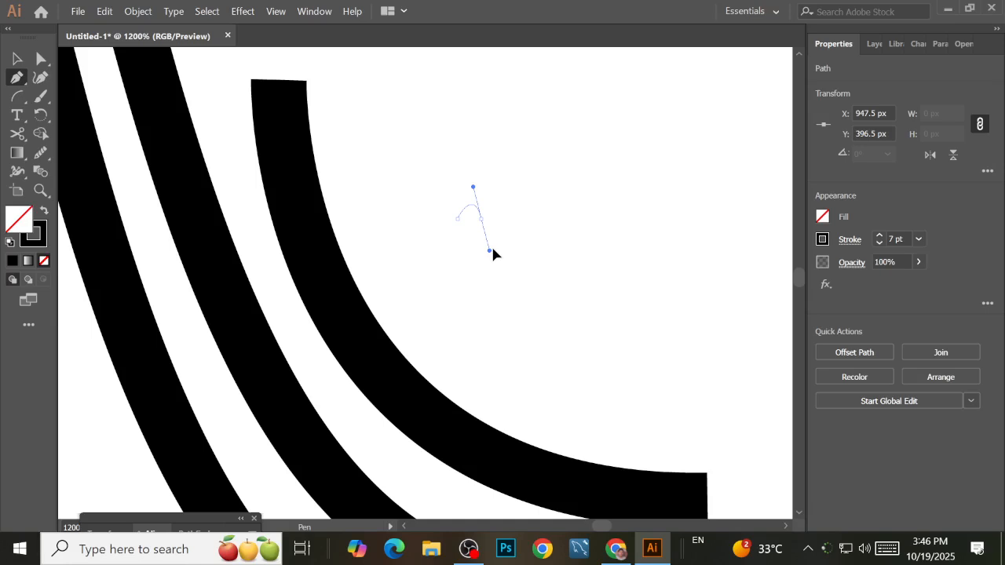
left_click_drag(492, 250, 491, 251)
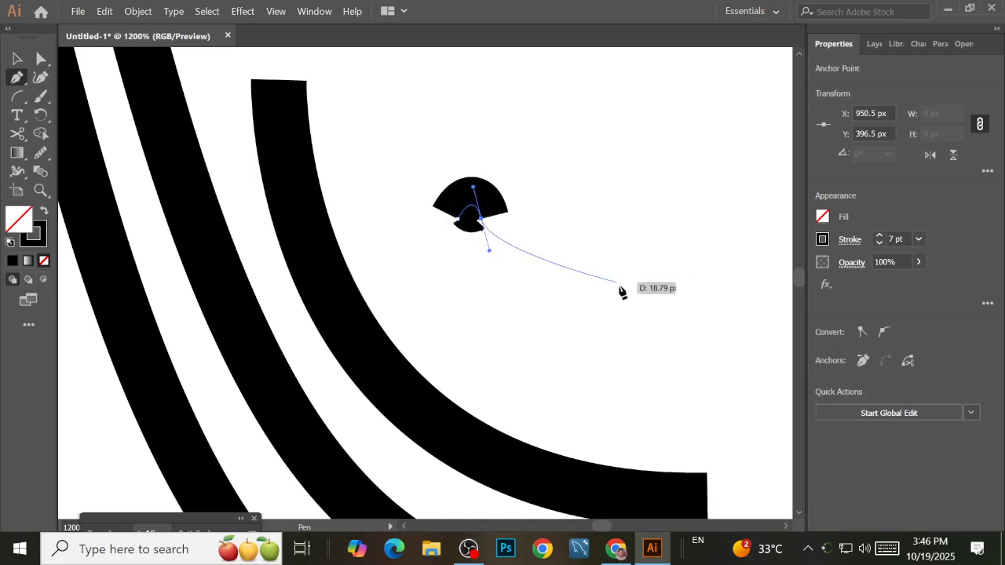
key("v")
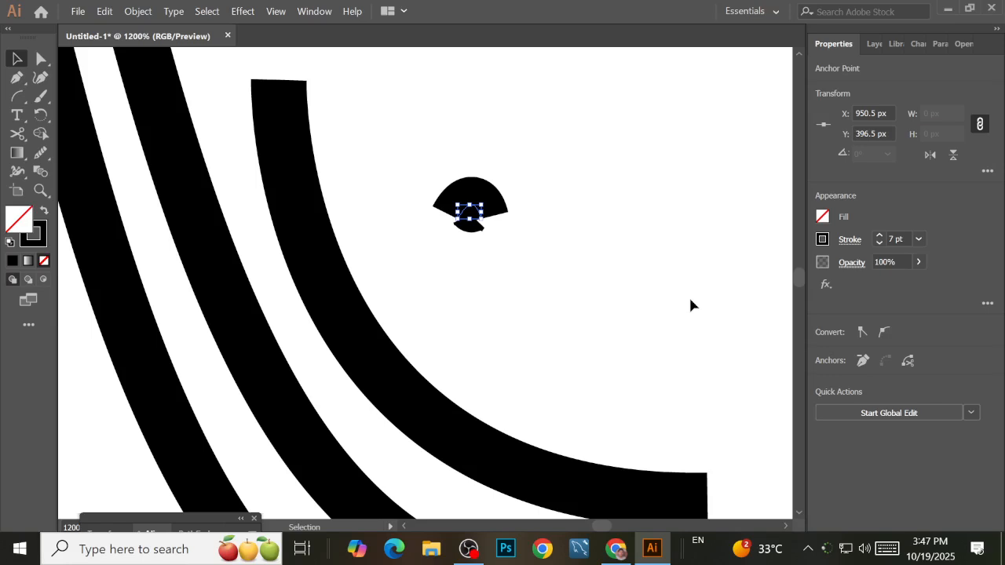
Set the tiny arch's stroke weight to 3 pt and deselect it
left_click(879, 242)
left_click(879, 243)
left_click(879, 243)
left_click(879, 242)
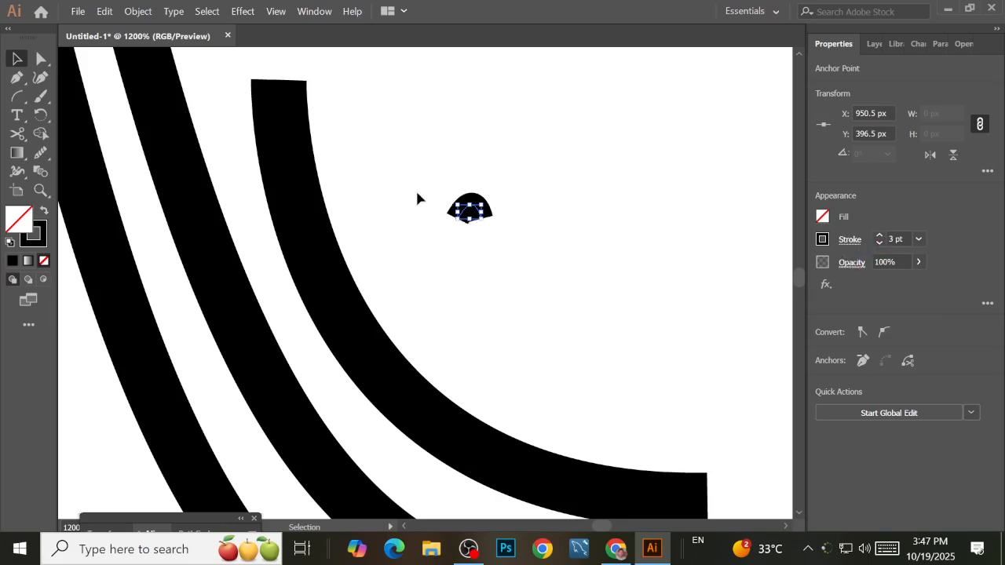
left_click(565, 188)
scroll(493, 199, "right", 3)
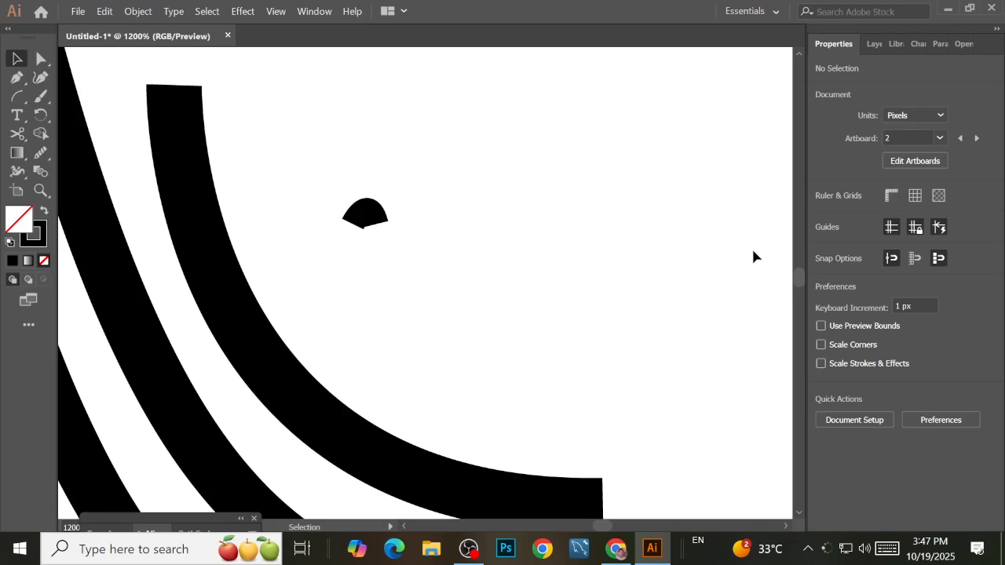
Try drawing a wider arch about 9 px across beside the tiny one, and undo its curved segment
left_click(17, 77)
left_click(535, 232)
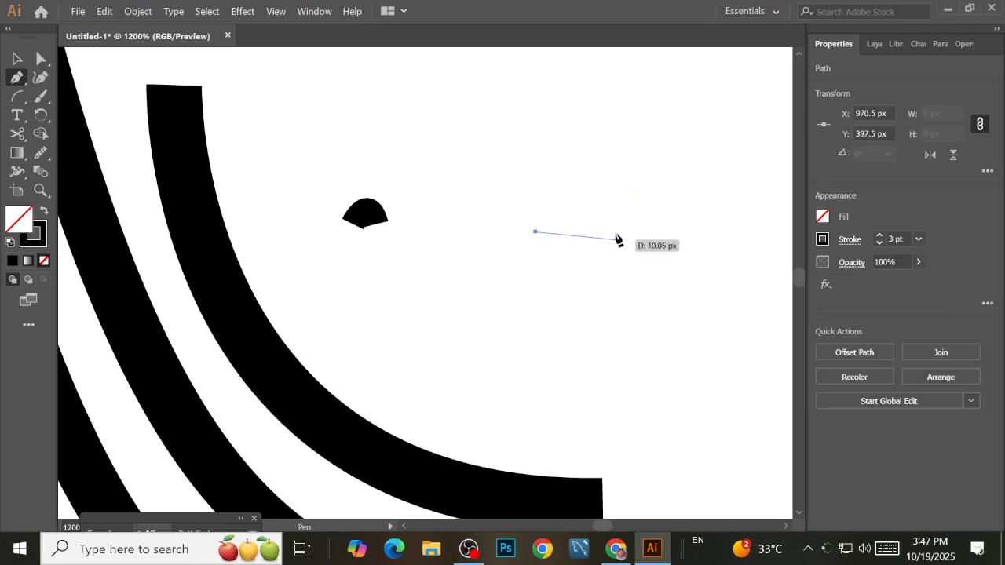
left_click_drag(603, 231, 638, 303)
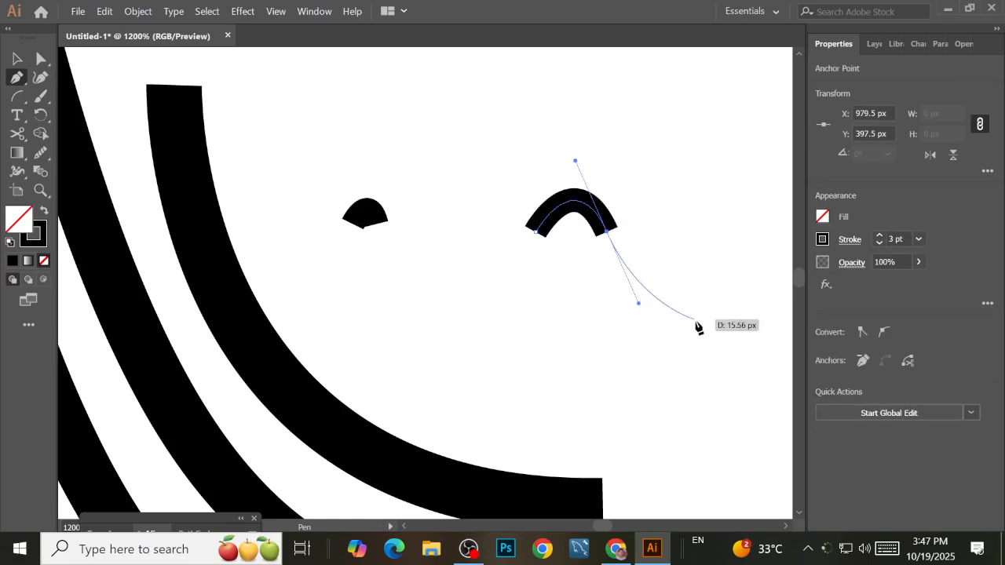
key("ctrl+z")
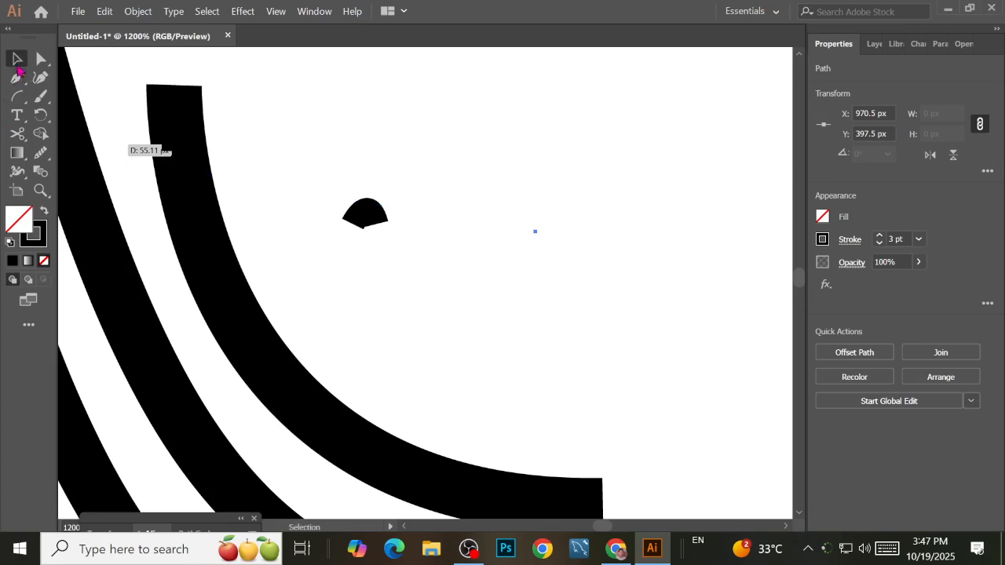
Delete the tiny arch and the stray anchor point inside the innermost curve
left_click(17, 59)
left_click_drag(529, 244, 439, 252)
left_click_drag(214, 175, 532, 306)
key("Delete")
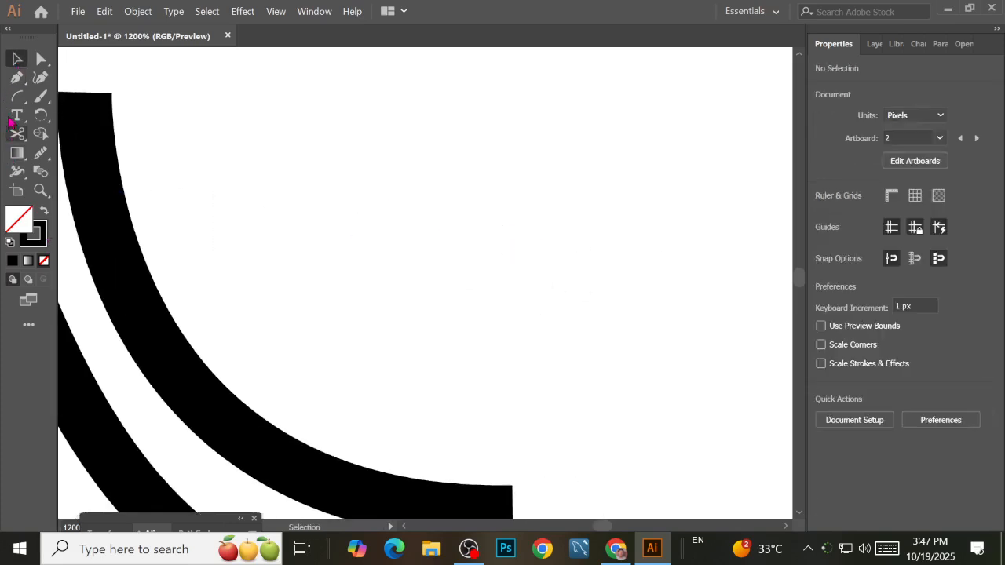
Draw a 3 pt arch about 17 px wide and 5.3 px high inside the innermost curve and select it
left_click(18, 77)
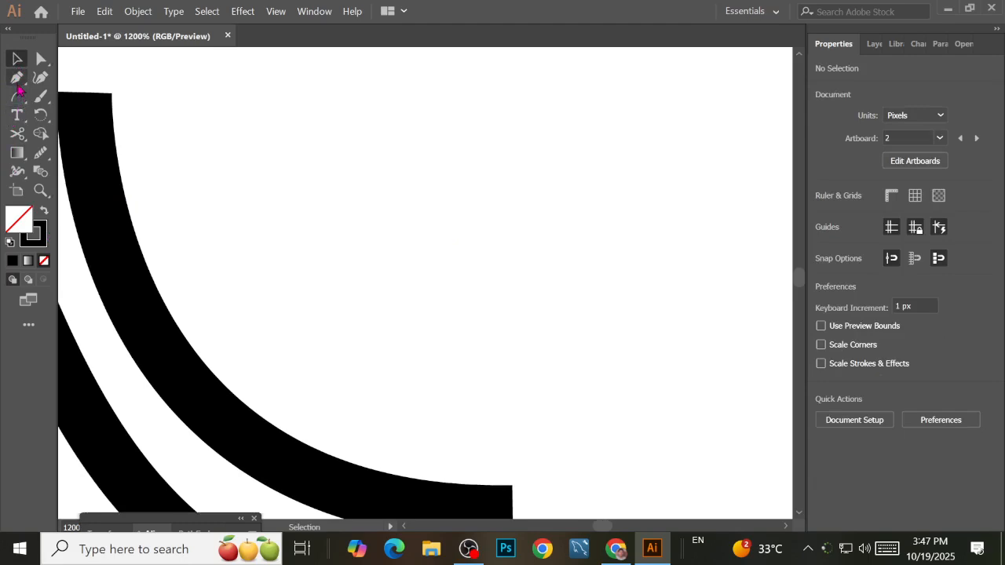
left_click(334, 207)
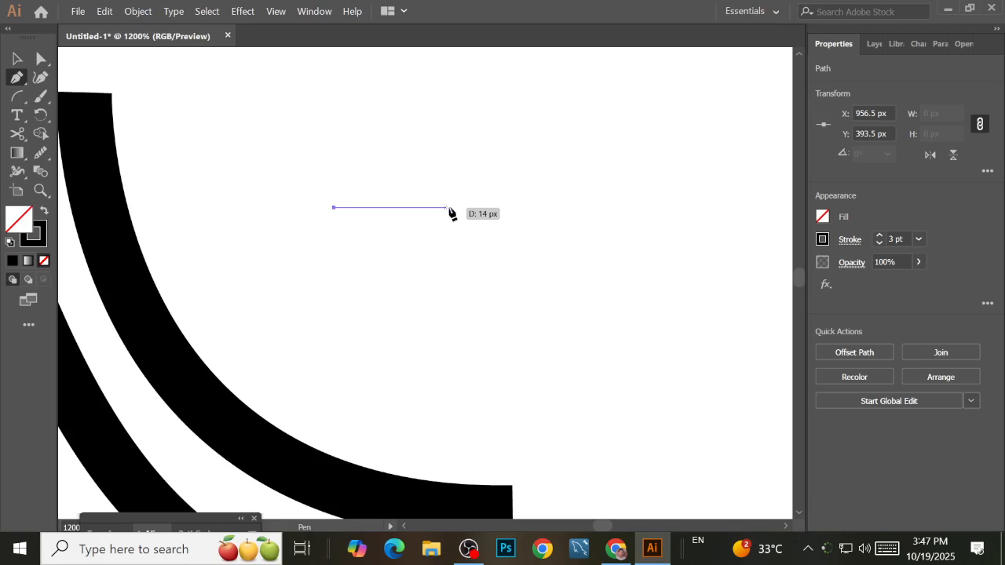
left_click(470, 208)
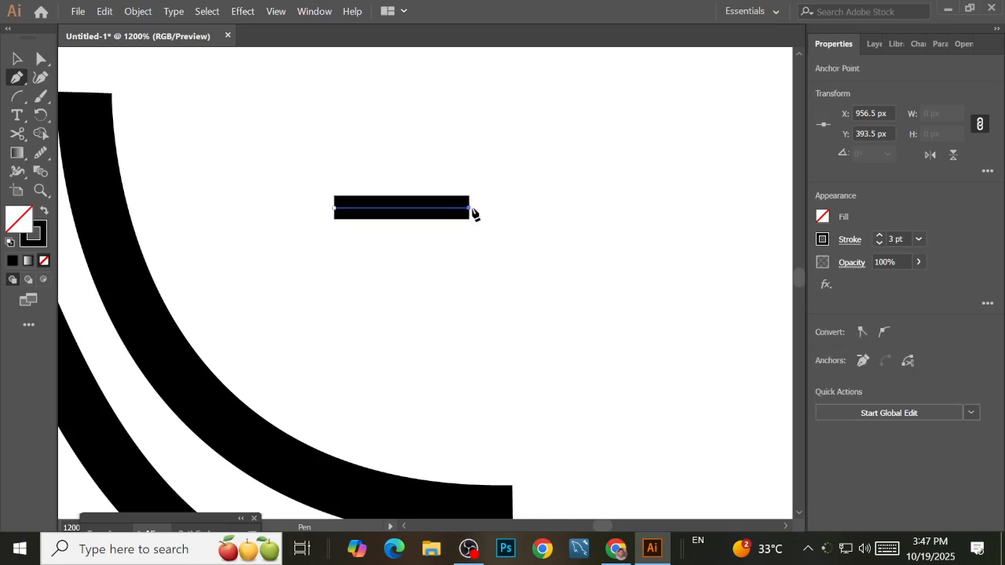
key("ctrl+z")
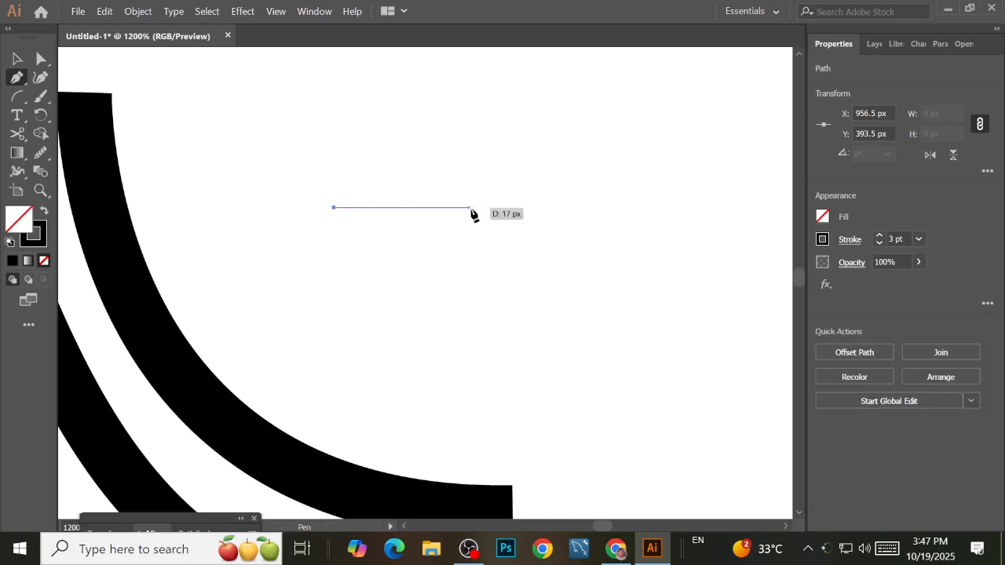
mouse_move(469, 209)
left_mouse_down()
mouse_move(516, 296)
mouse_move(534, 311)
mouse_move(532, 302)
left_mouse_up()
key("v")
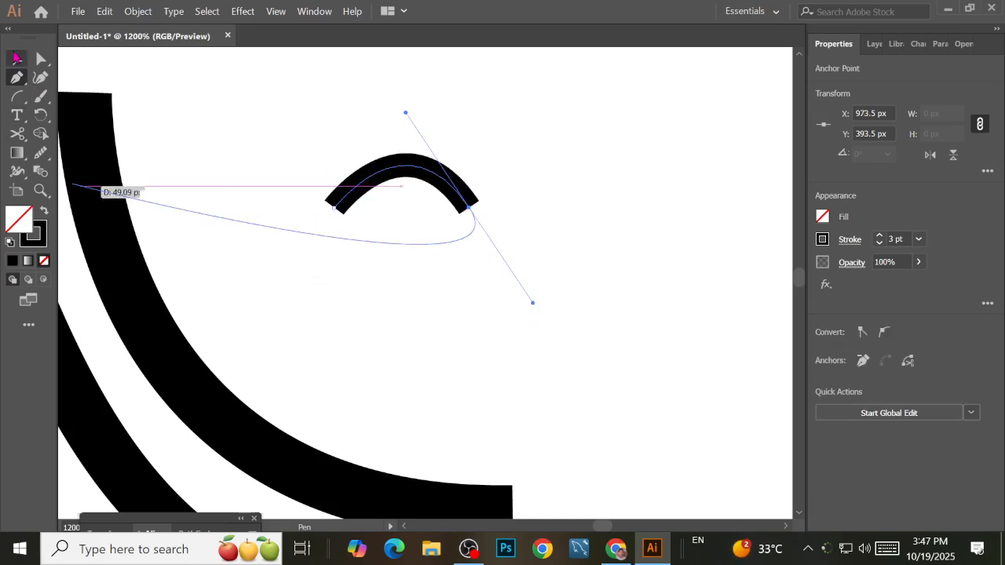
left_click(442, 251)
left_click_drag(476, 258, 561, 286)
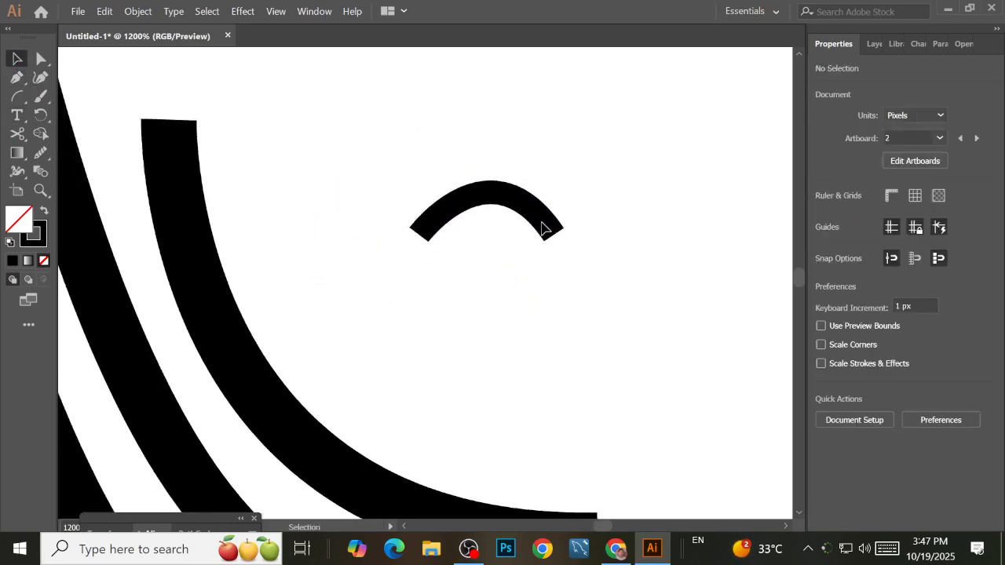
left_click(547, 228)
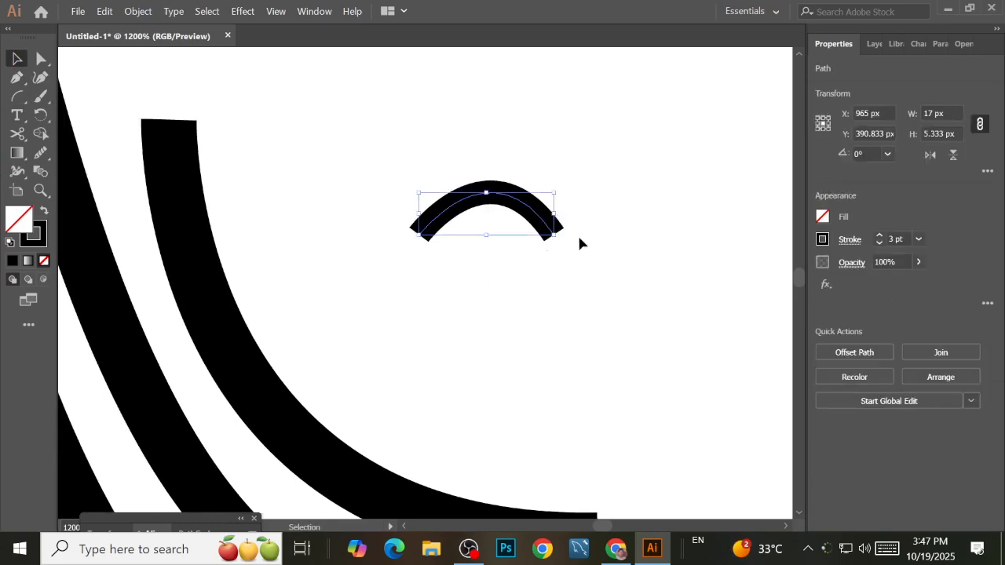
Rotate the small arch to about 331° and move it down closer to the innermost curve
left_click_drag(560, 236, 543, 280)
left_click_drag(526, 221, 416, 331)
left_click(518, 308)
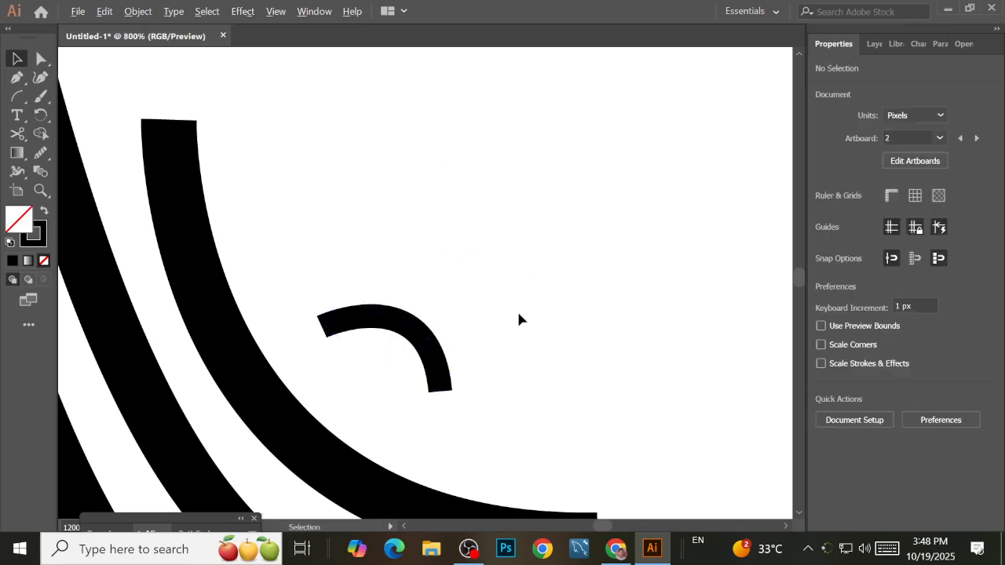
key("ctrl+0")
scroll(518, 336, "up", 4)
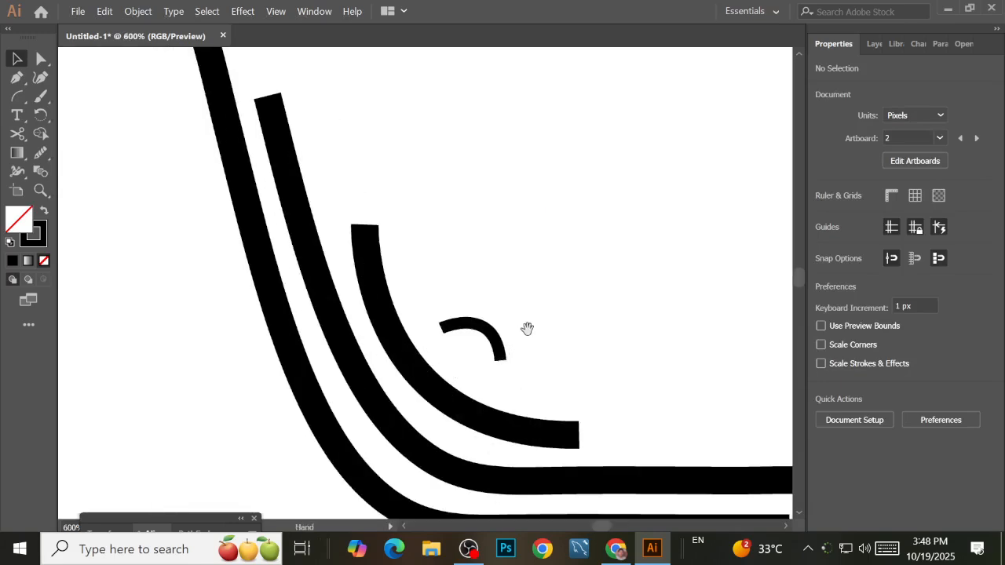
left_click_drag(486, 298, 488, 293)
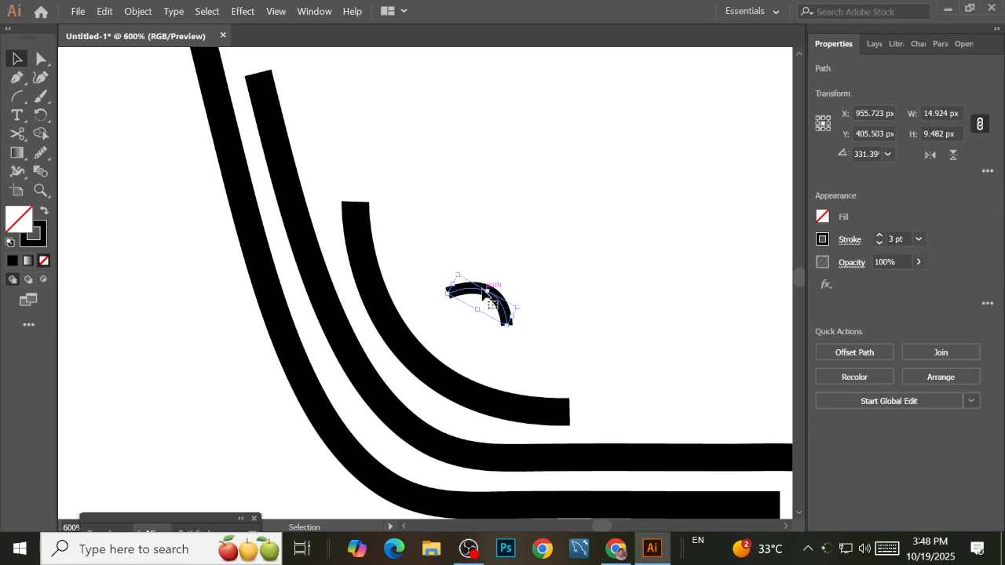
left_click(496, 255)
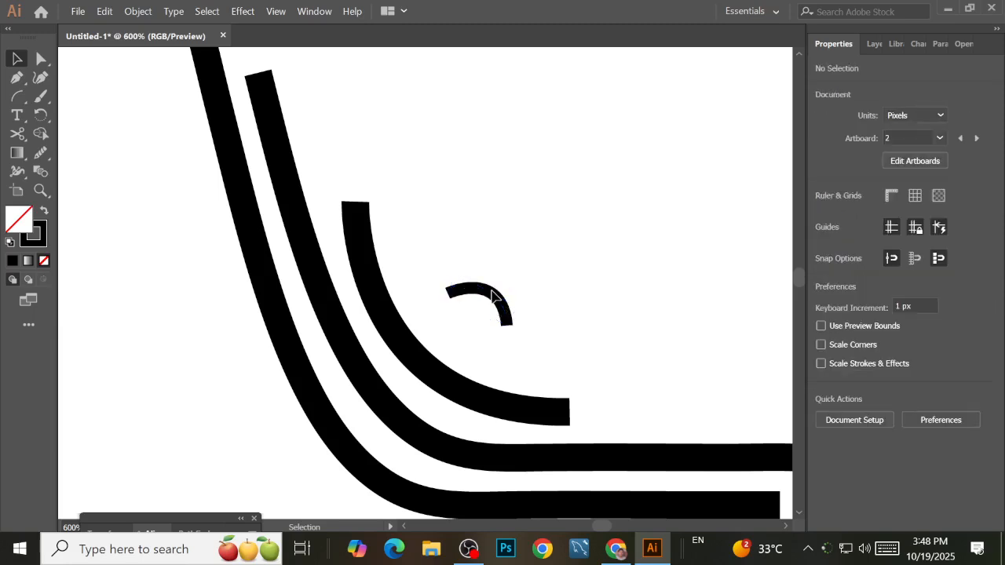
Rotate the small arch further to about 319° and nudge it toward the innermost curve, to about X 949 px, Y 410 px
left_click_drag(490, 297, 487, 342)
key("ctrl+z")
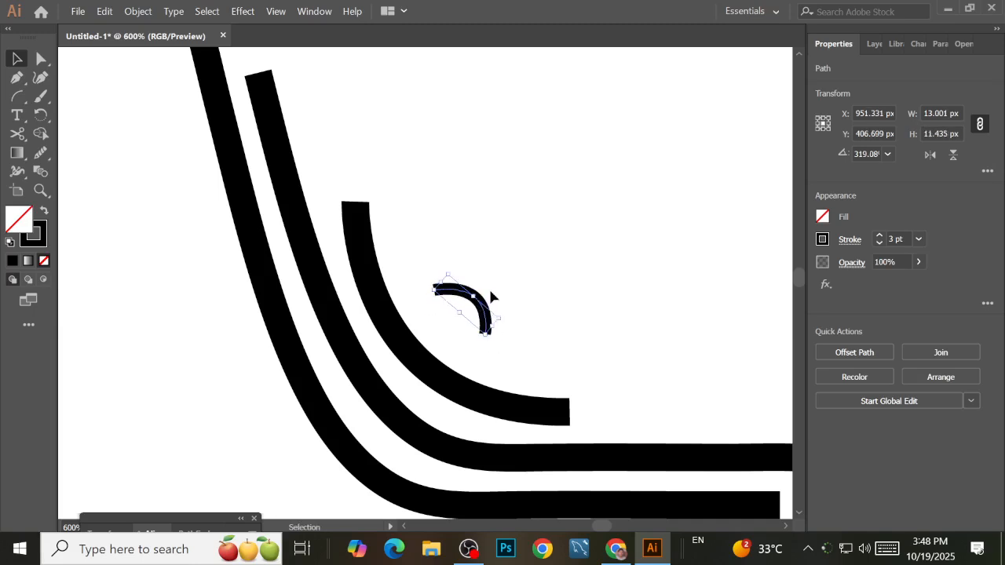
left_click(487, 296)
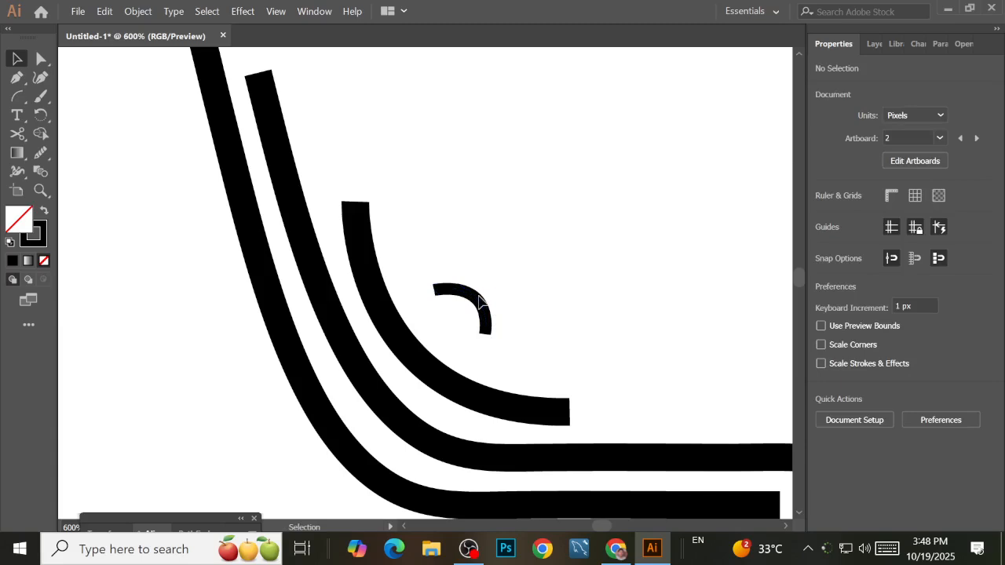
left_click_drag(477, 299, 468, 310)
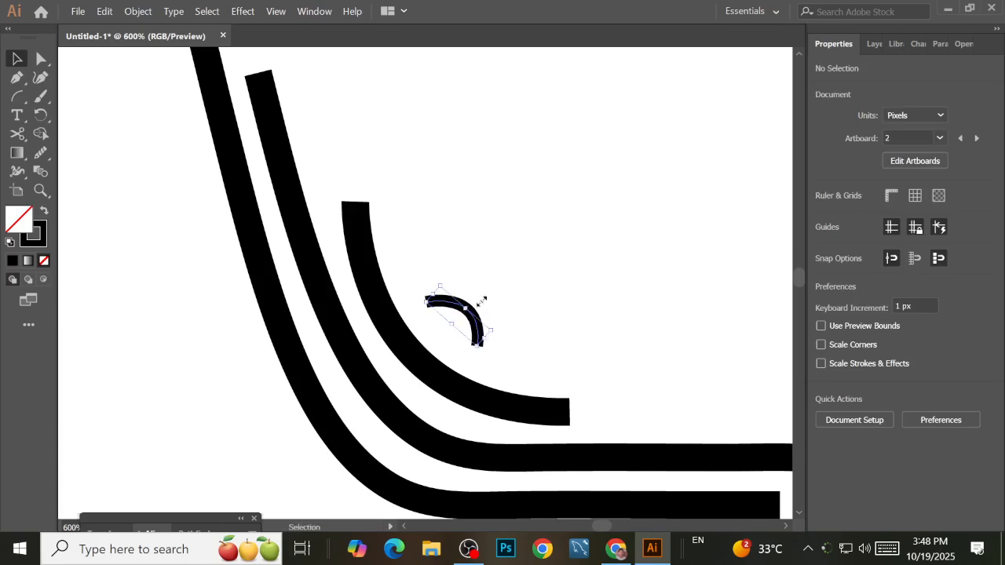
left_click(490, 277)
scroll(491, 277, "down", 3)
left_click_drag(534, 243, 562, 304)
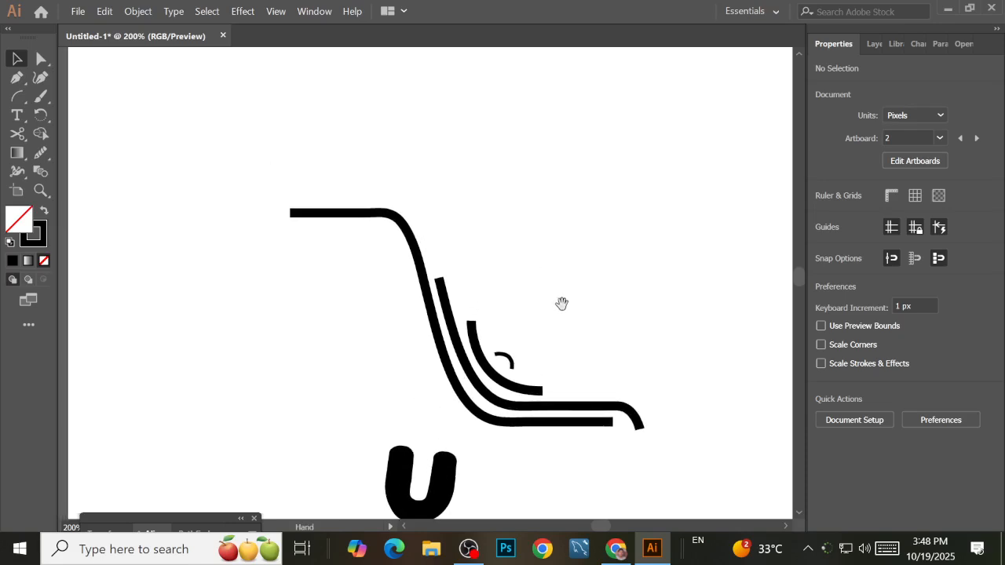
Cut the outermost stroke's upper horizontal section with the Scissors tool about 48 px from its free end
left_click(360, 214)
scroll(359, 216, "up", 4)
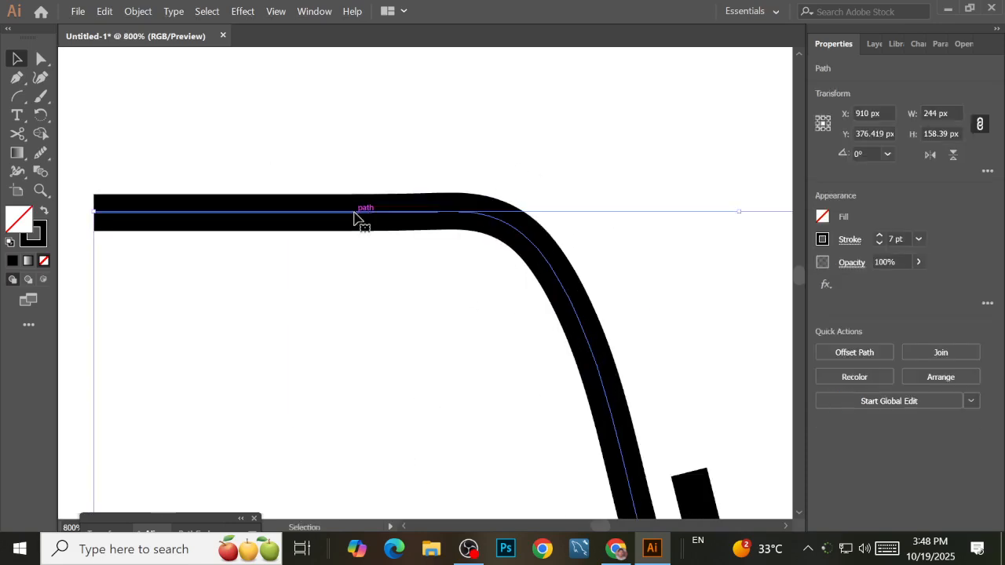
key("c")
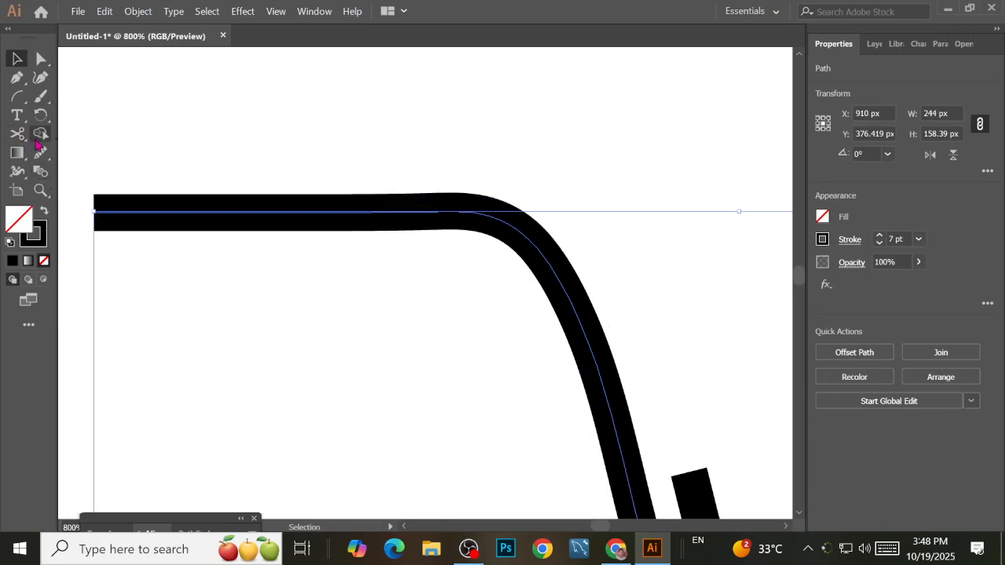
left_click(328, 210)
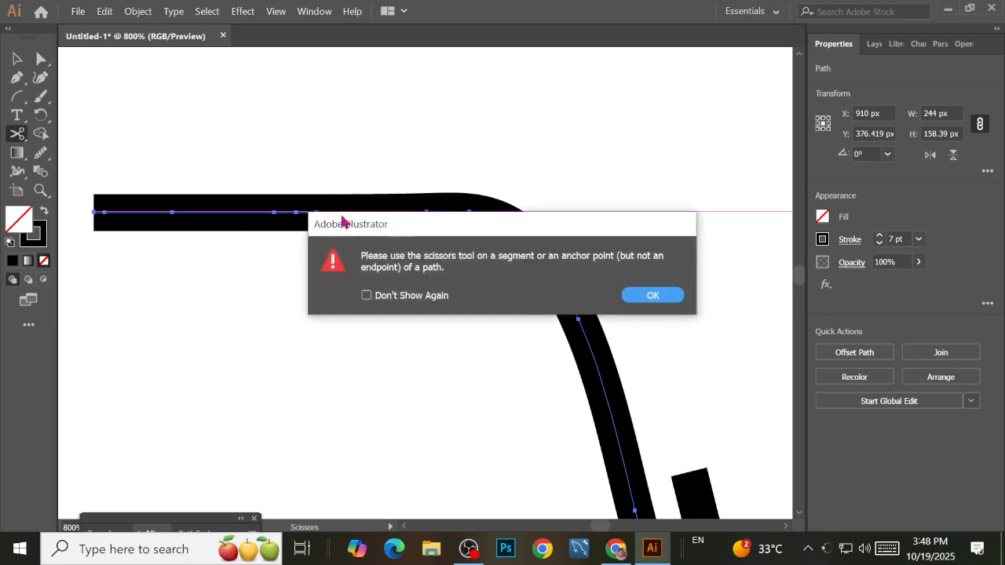
left_click(628, 293)
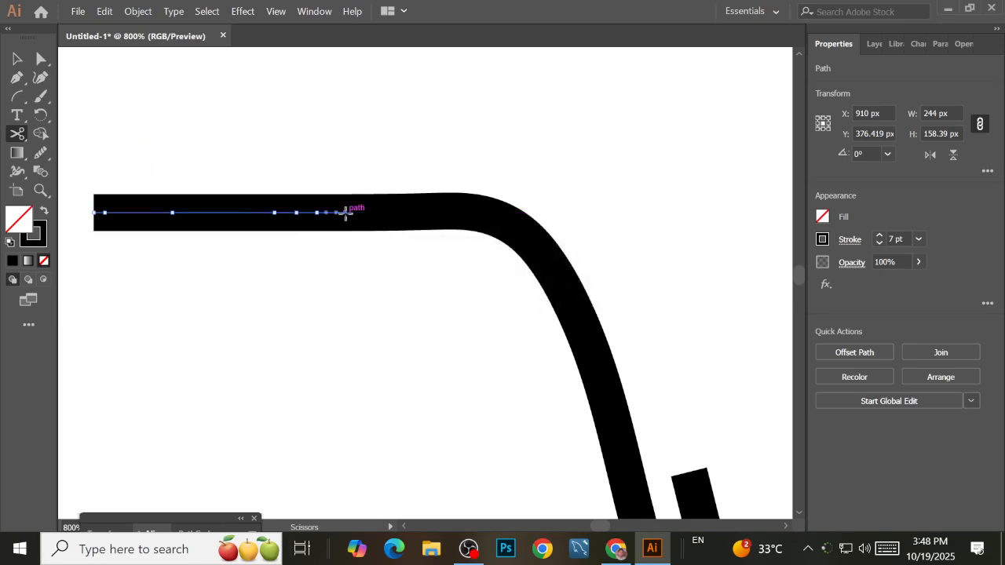
left_click(347, 212)
left_click(17, 59)
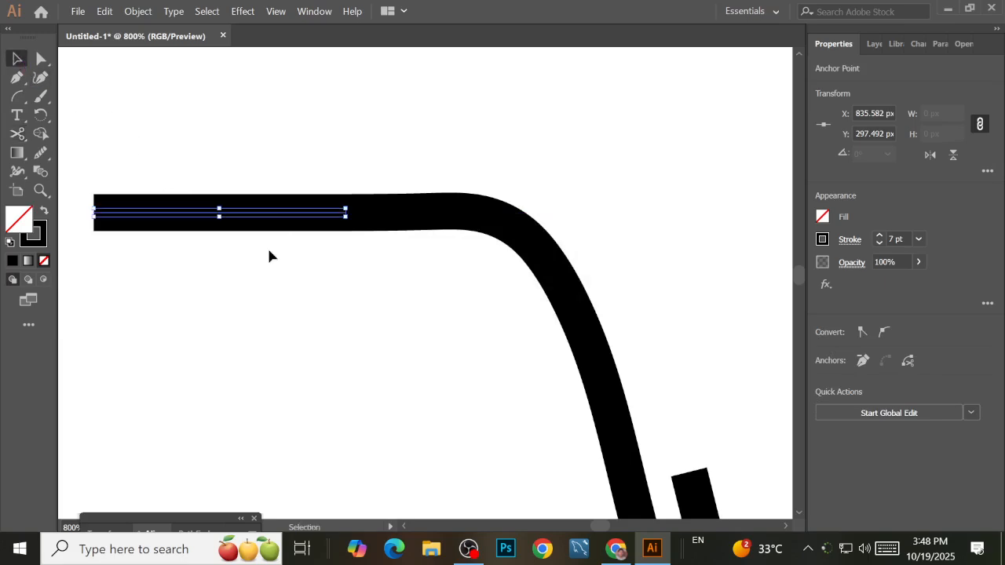
left_click(185, 319)
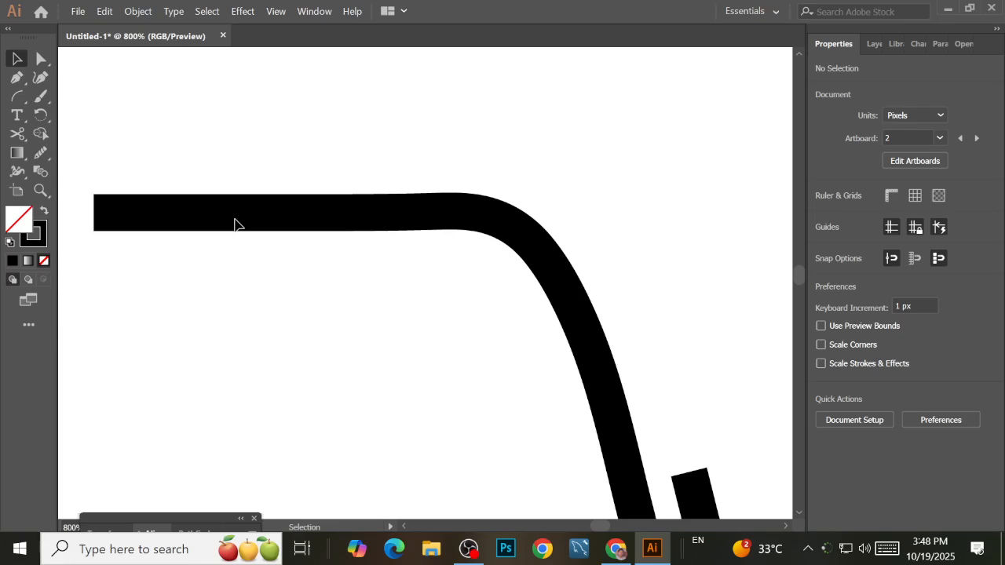
Move the cut-off horizontal piece away from the design to the empty area beside the U
left_click_drag(233, 215, 117, 393)
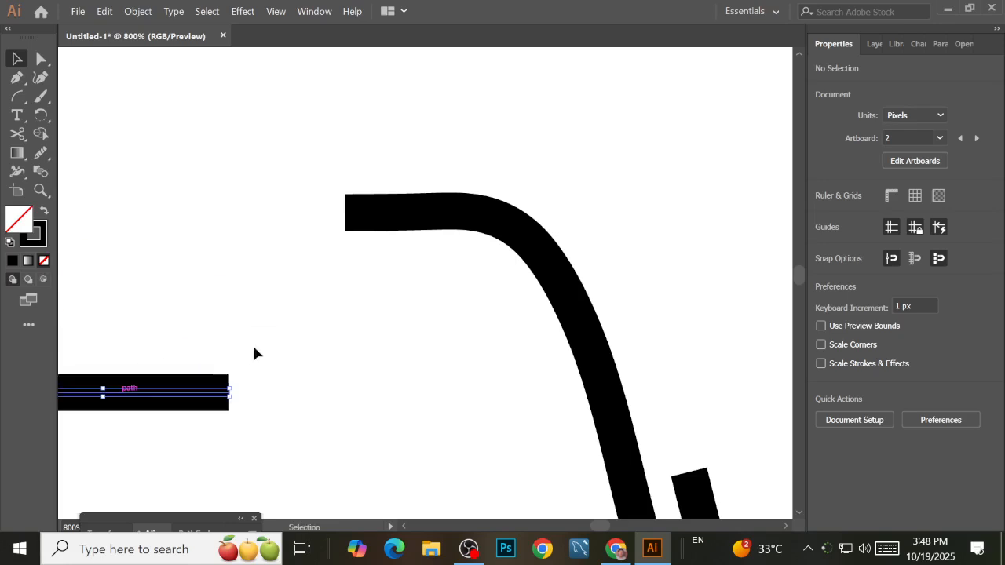
left_click(395, 309)
scroll(395, 308, "down", 4)
scroll(395, 315, "down", 1)
key("space")
left_click_drag(408, 366, 405, 308)
left_click_drag(324, 271, 252, 402)
left_click(330, 412)
key("space")
left_click_drag(375, 414, 399, 322)
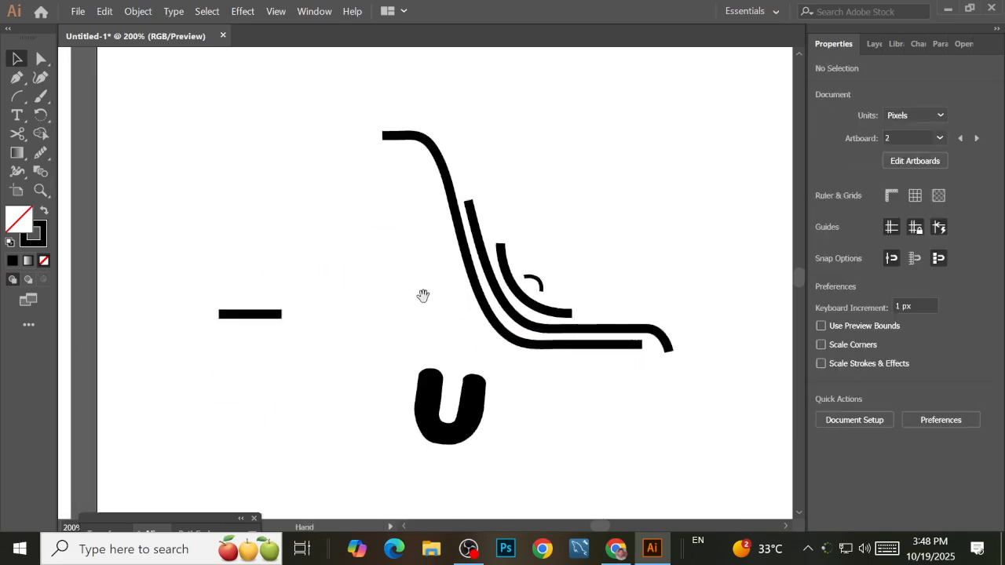
Examine the spacing between the parallel curves and the small arch up close
left_click_drag(517, 309, 494, 344)
scroll(488, 327, "up", 3)
key("space")
left_click_drag(509, 258, 625, 375)
key("space")
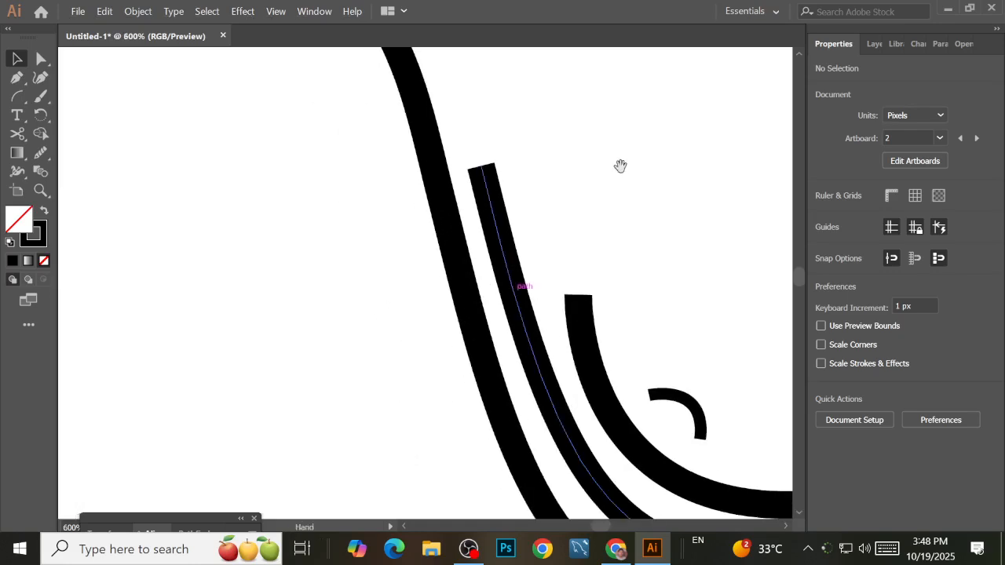
left_click_drag(619, 175, 602, 263)
scroll(584, 203, "down", 3)
scroll(549, 204, "up", 1)
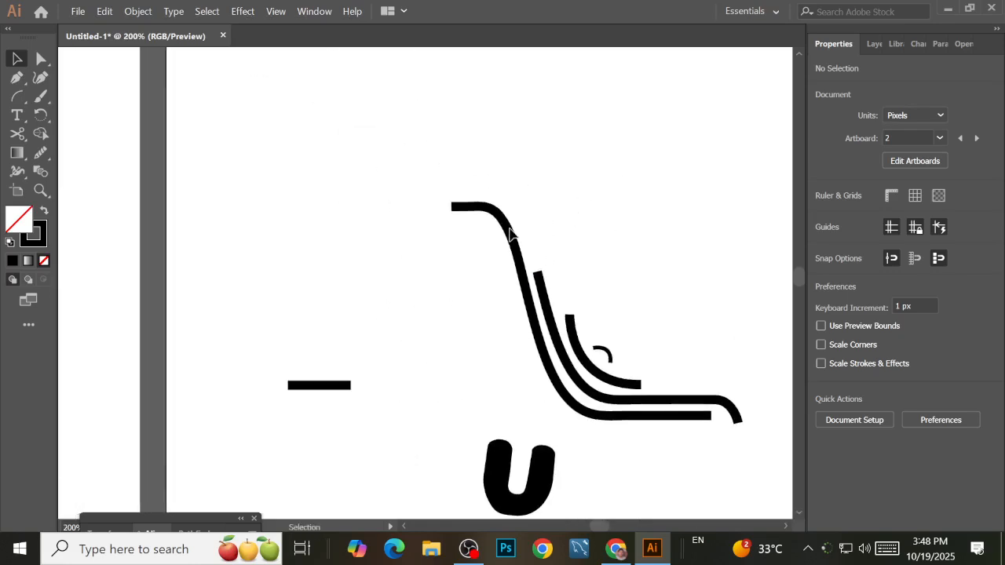
Give the outermost 7 pt stroke round caps and check its rounded upper end
left_click(510, 233)
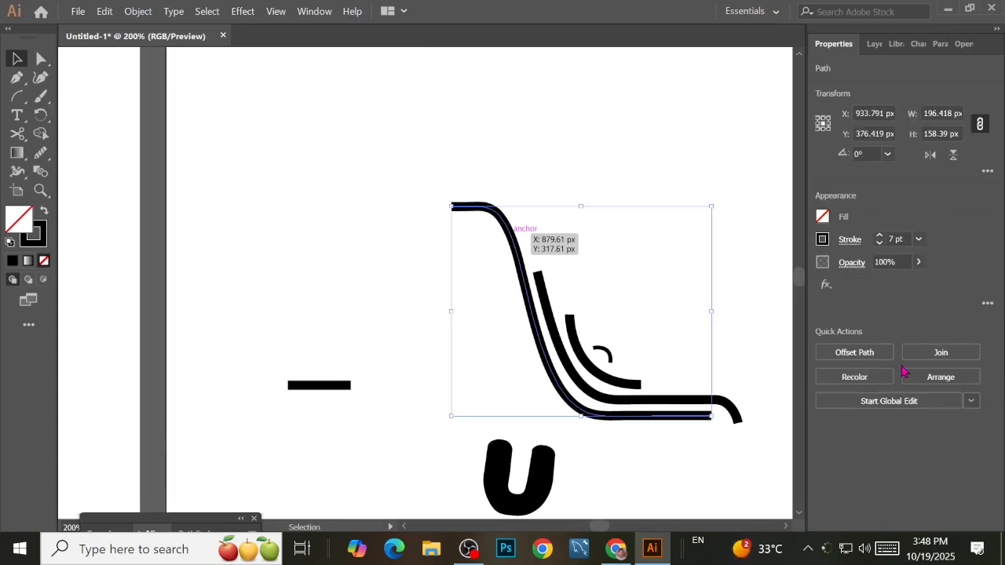
left_click(987, 303)
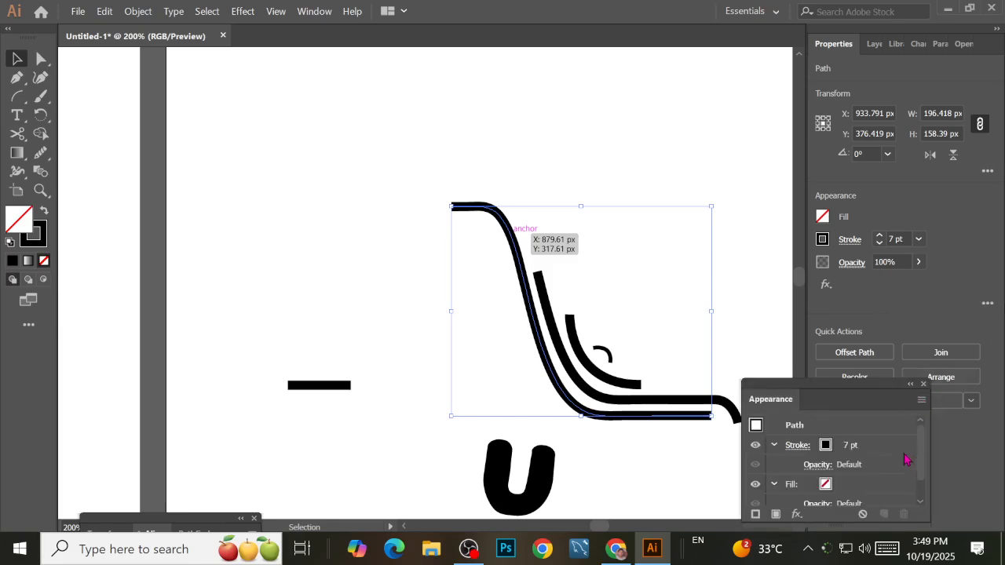
left_click_drag(921, 450, 931, 475)
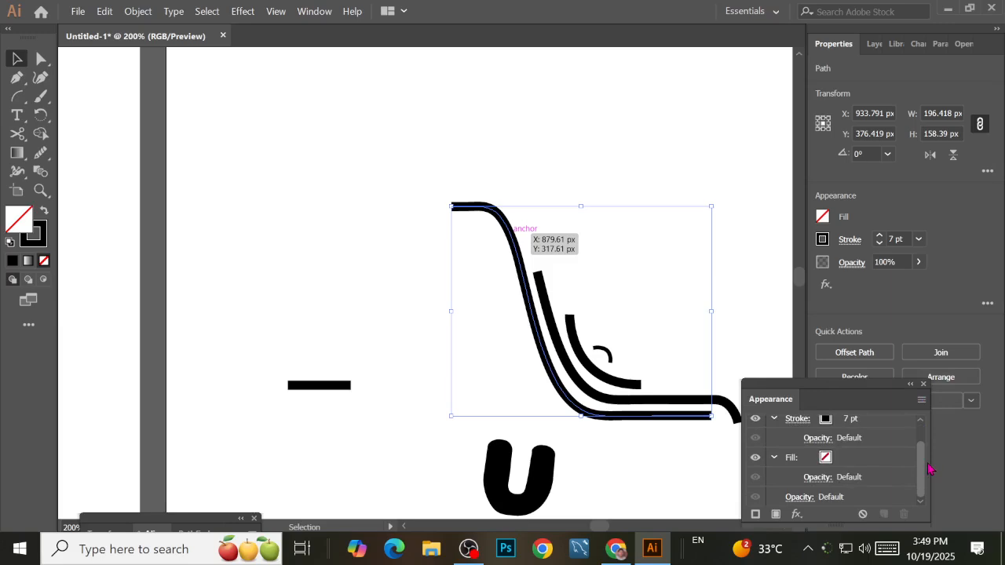
left_click(850, 240)
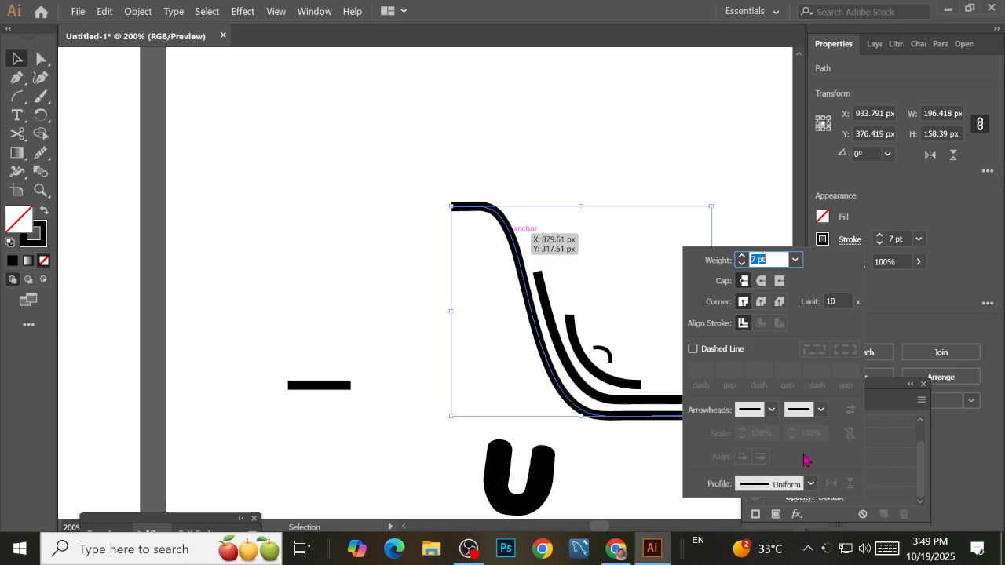
left_click(761, 283)
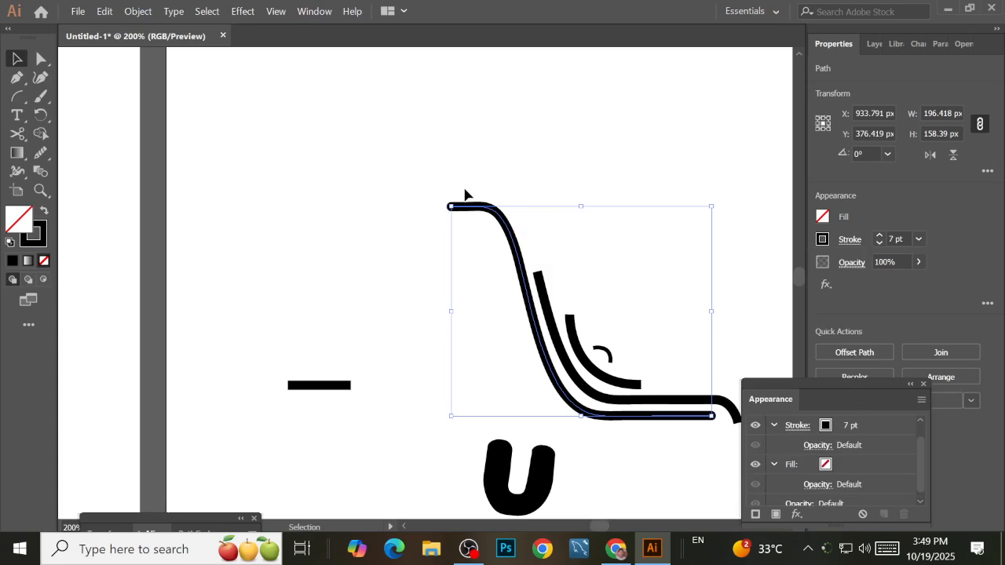
left_click(443, 221)
scroll(443, 221, "up", 5)
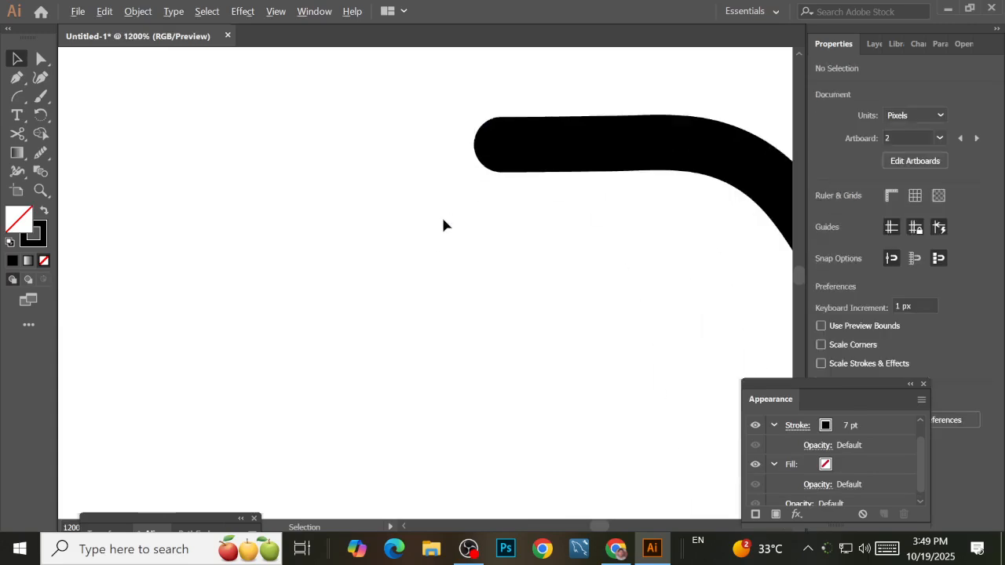
scroll(442, 226, "down", 4)
Apply round caps to the middle parallel curve
left_click(536, 230)
left_click(847, 240)
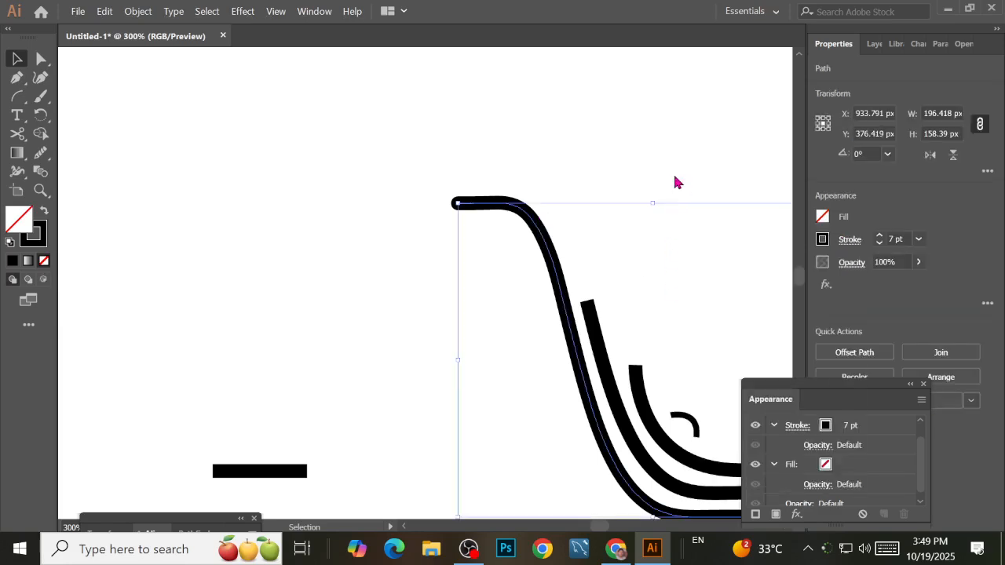
left_click(603, 353)
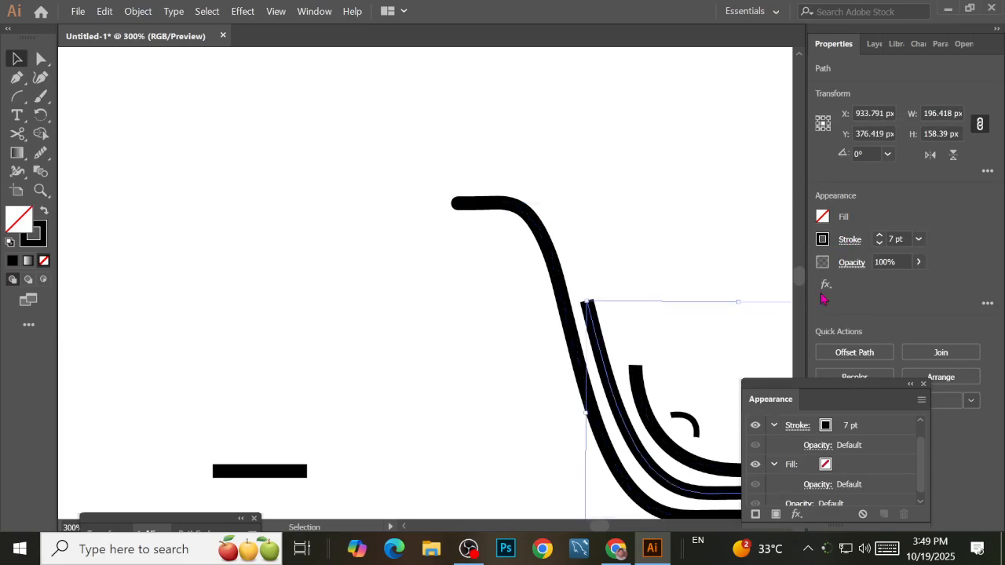
left_click(847, 240)
left_click(759, 282)
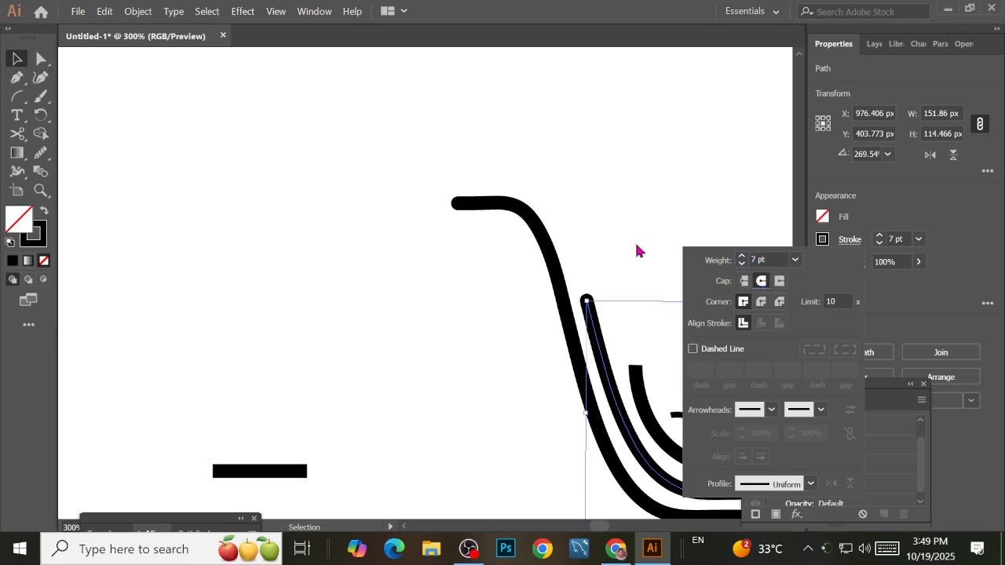
Apply round caps to the innermost 7 pt curve
left_click(644, 403)
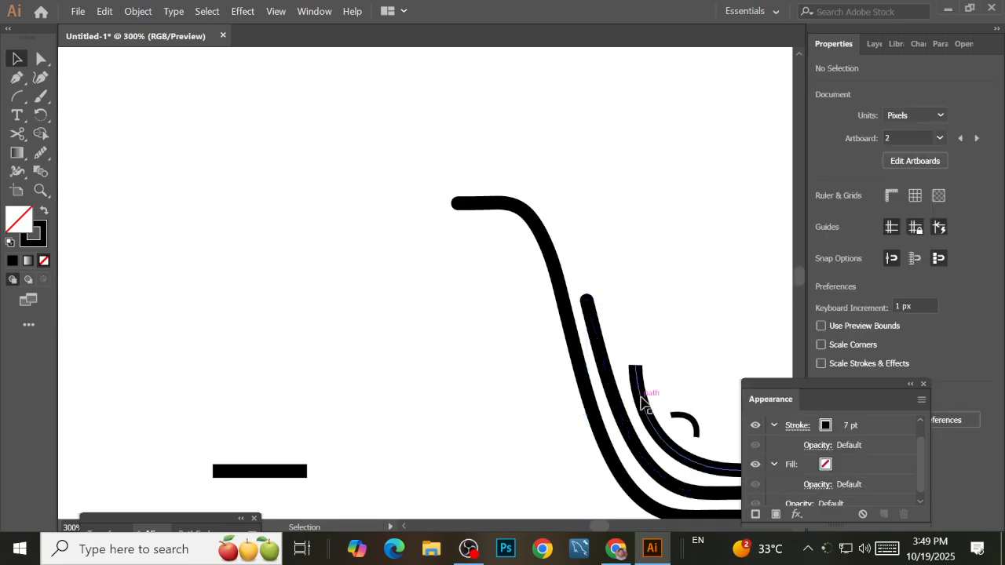
left_click(642, 402)
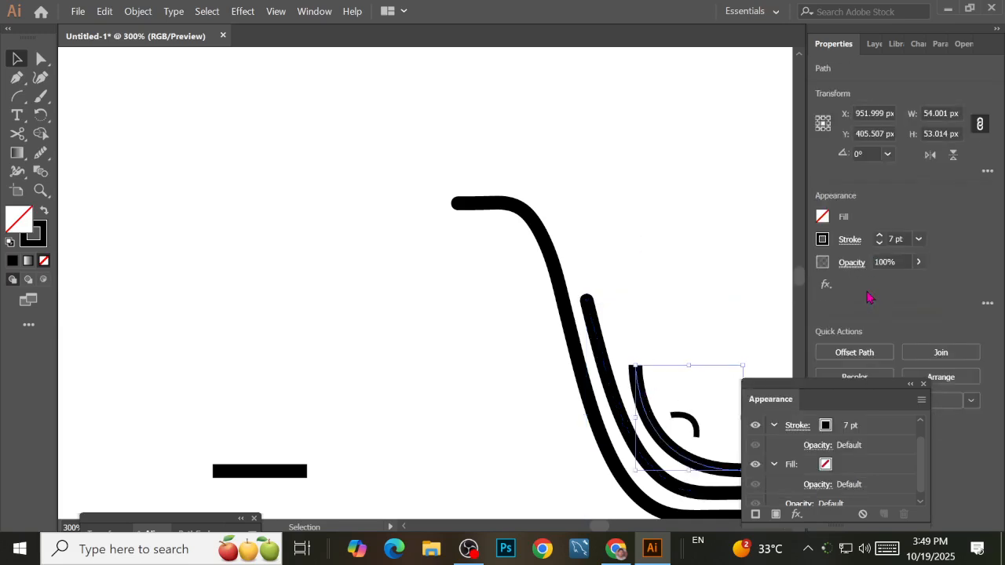
left_click(847, 243)
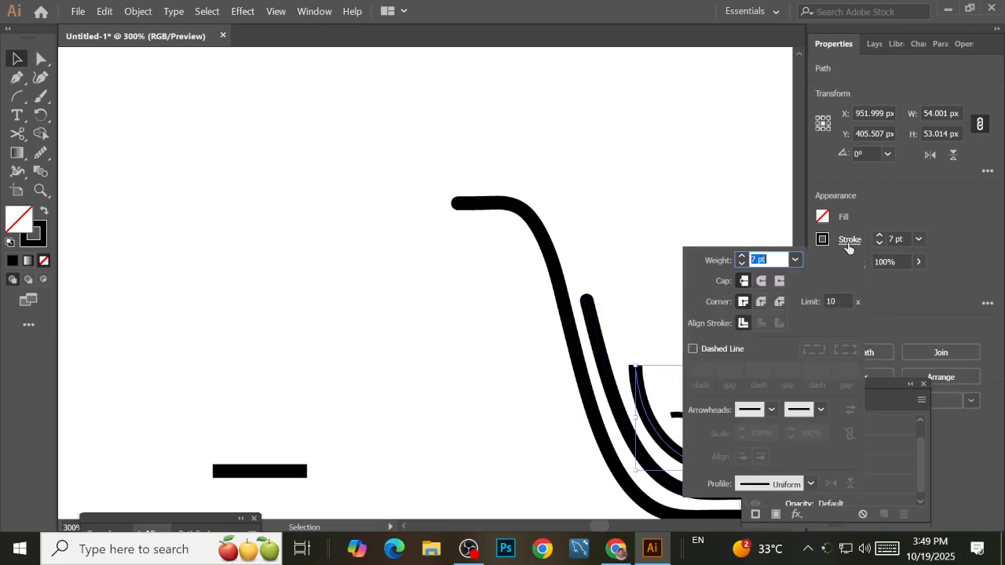
left_click(760, 282)
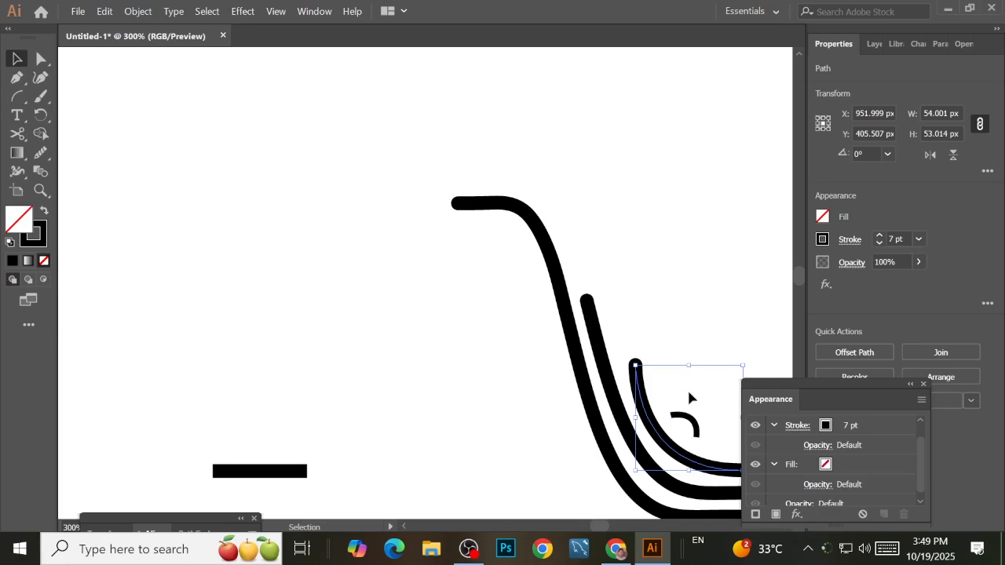
Apply round caps to the small 3 pt arch and deselect it
left_click(691, 417)
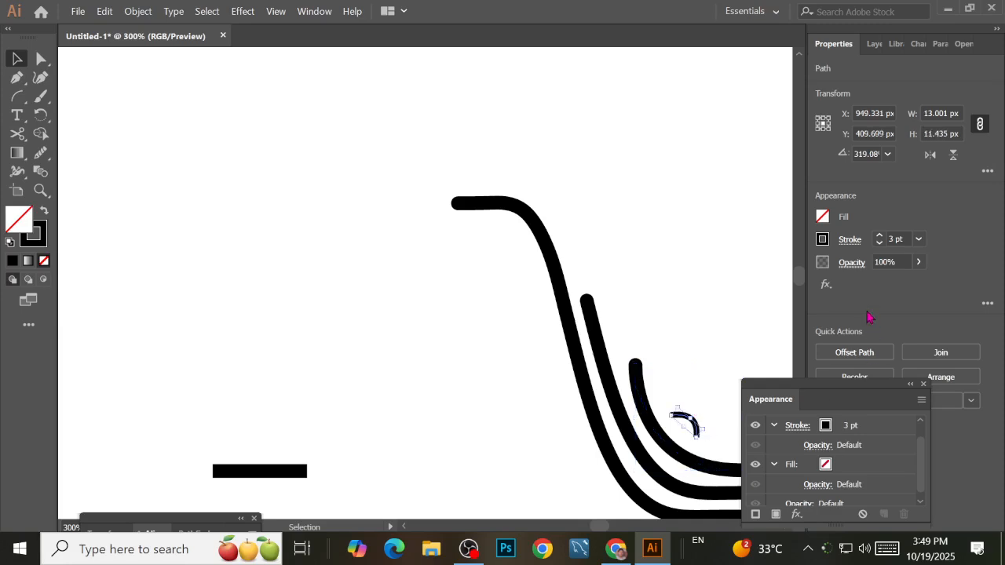
left_click(850, 240)
left_click(760, 281)
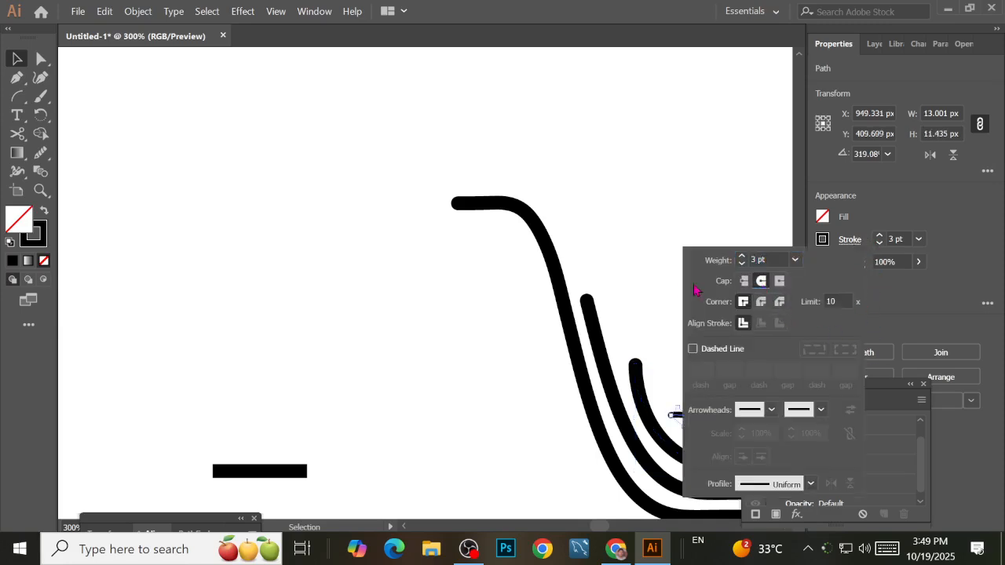
left_click(660, 294)
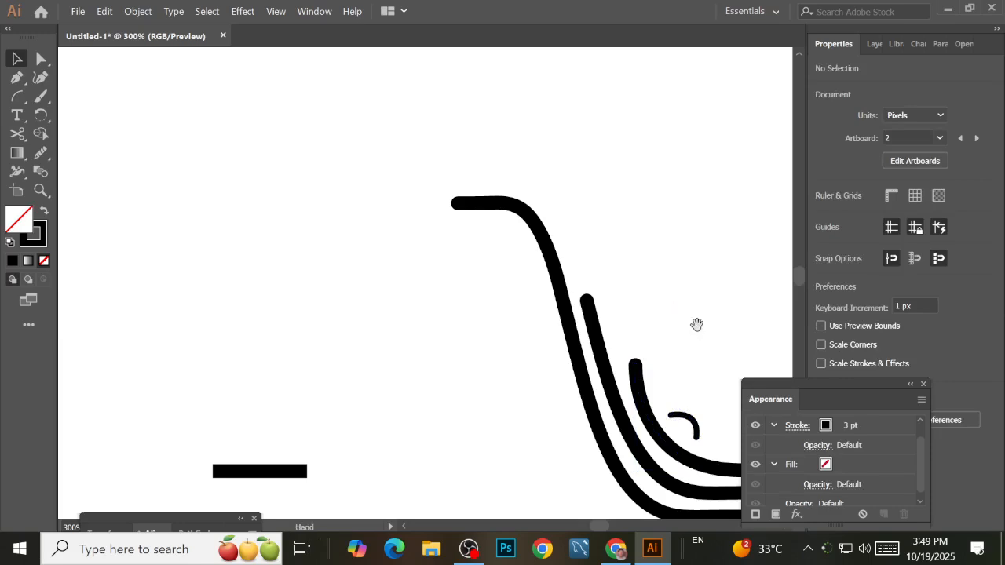
left_click_drag(697, 324, 586, 277)
mouse_move(695, 329)
left_mouse_down()
mouse_move(582, 277)
mouse_move(657, 278)
mouse_move(645, 251)
left_mouse_up()
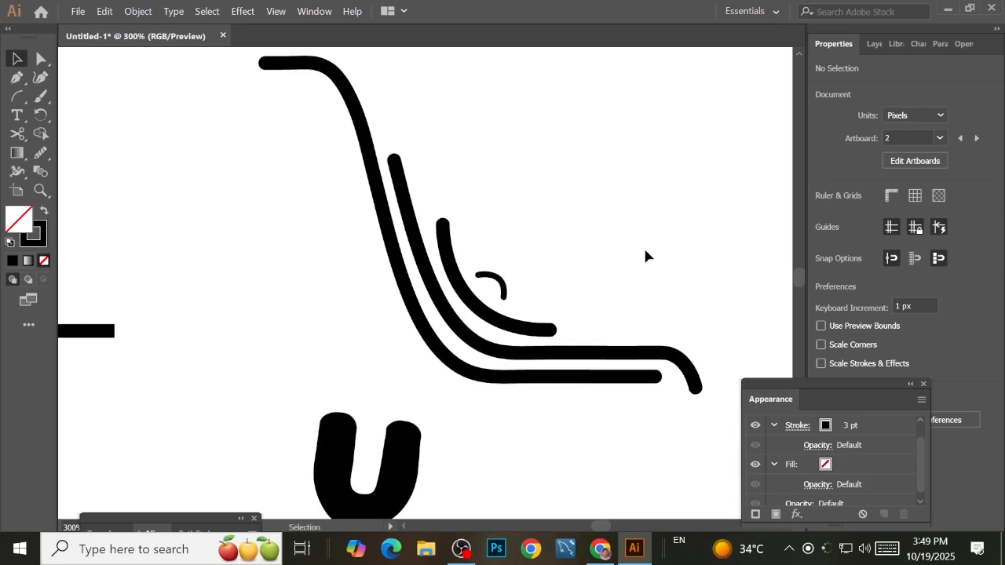
Duplicate the parallel curved strokes with the small arch onto the empty fourth artboard
scroll(643, 246, "down", 3)
left_click_drag(682, 242, 587, 229)
left_click_drag(414, 193, 569, 300)
left_click(486, 312)
left_click_drag(516, 328, 408, 320)
left_click_drag(429, 114, 621, 274)
left_click_drag(527, 227, 477, 463)
left_click(553, 463)
left_click_drag(553, 463, 689, 321)
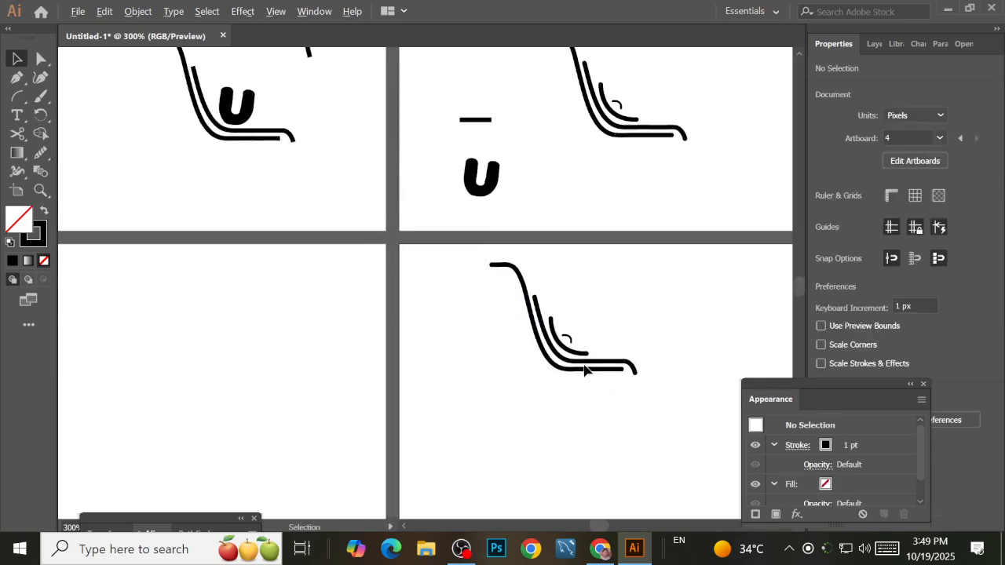
Cut the copied design's middle 7 pt curve with the Scissors tool at its lower bend
scroll(639, 278, "up", 5)
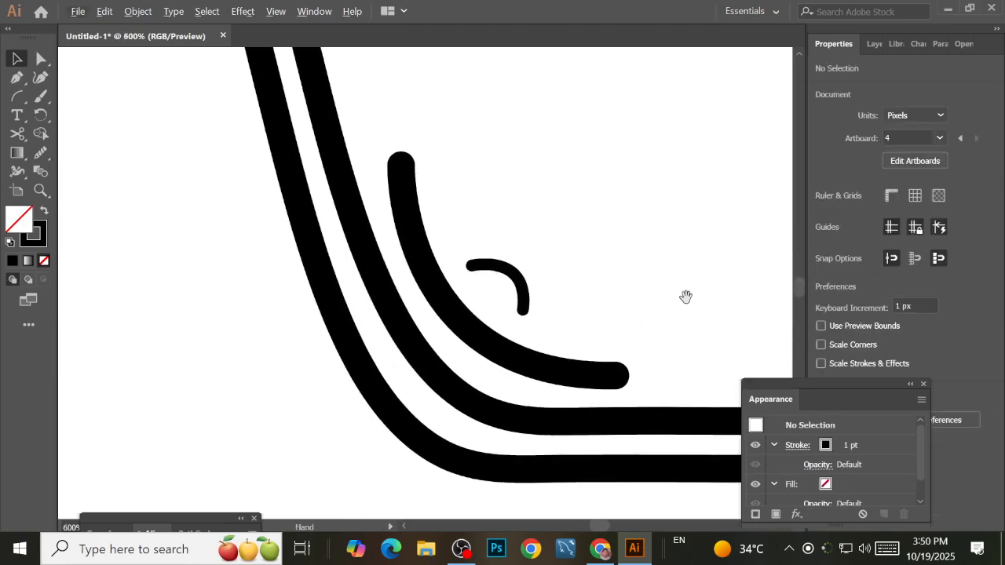
left_click_drag(684, 296, 604, 301)
scroll(642, 274, "down", 3)
scroll(520, 359, "up", 3)
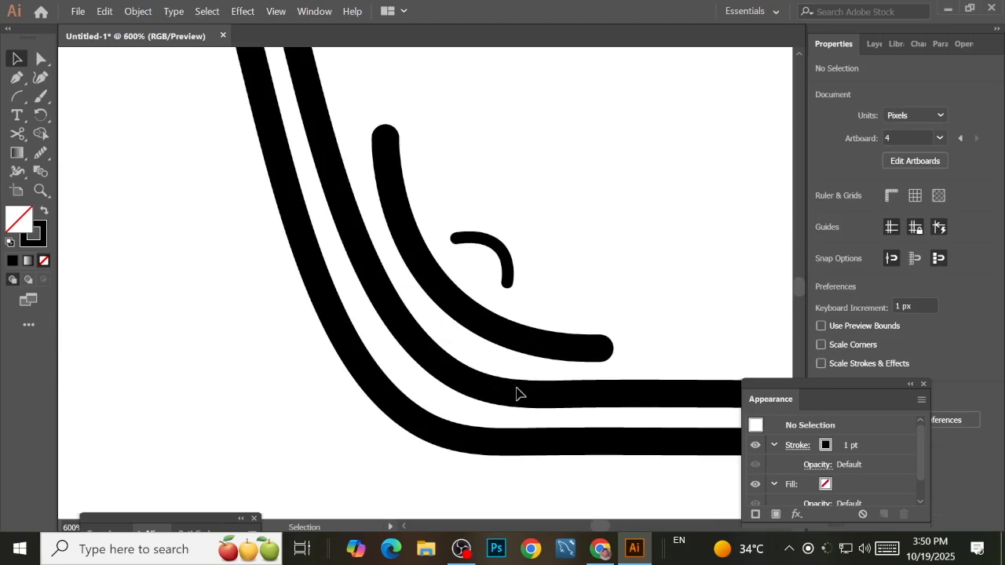
left_click(520, 393)
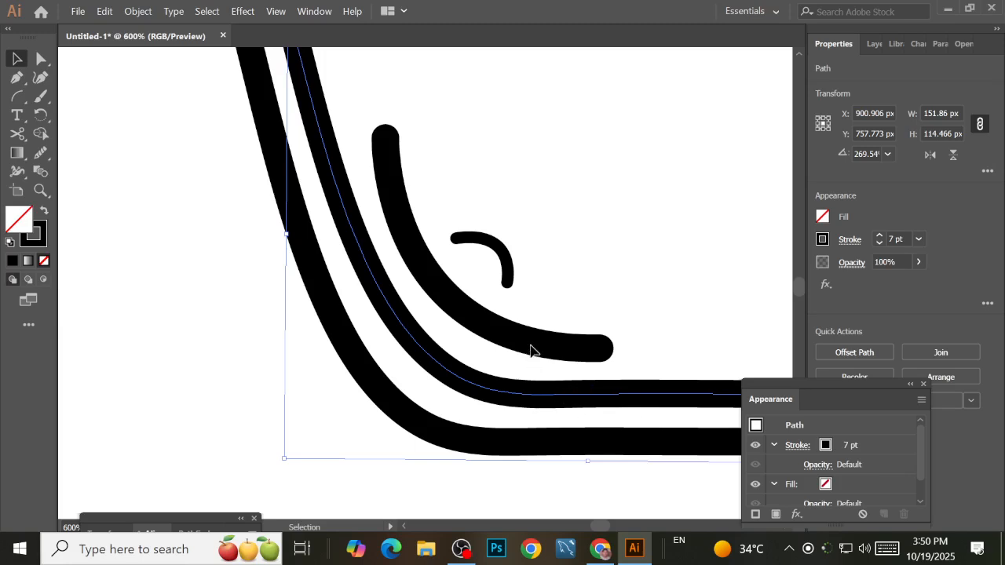
left_click(17, 134)
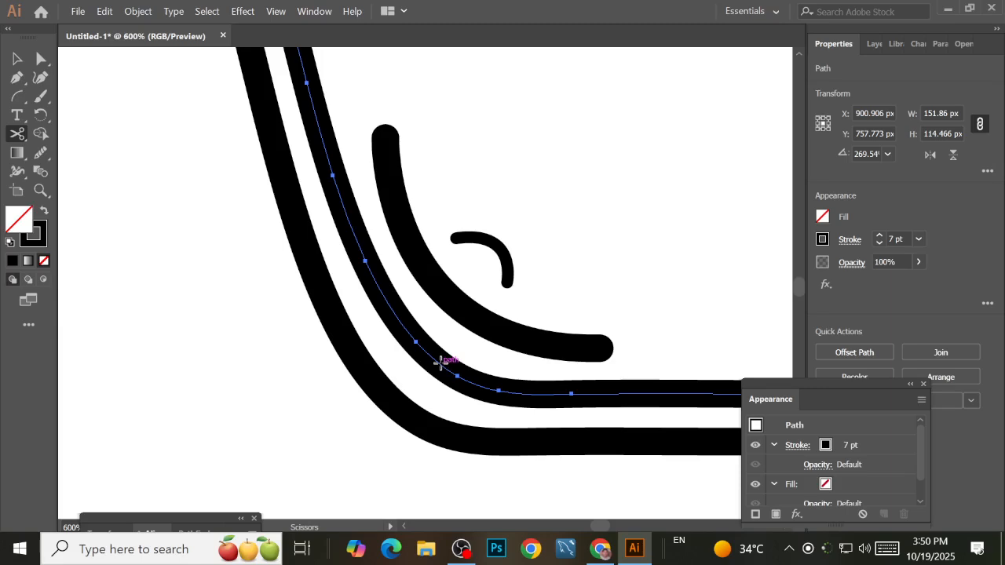
left_click(422, 347)
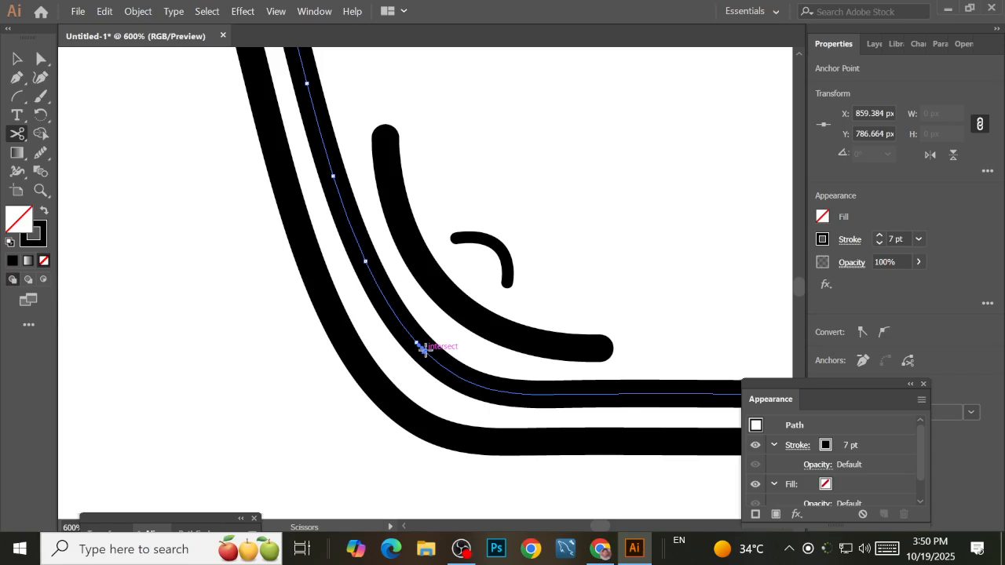
Move the cut-off upper piece of the middle curve out of the design into the empty area at its lower left
left_click(17, 58)
left_click(298, 239)
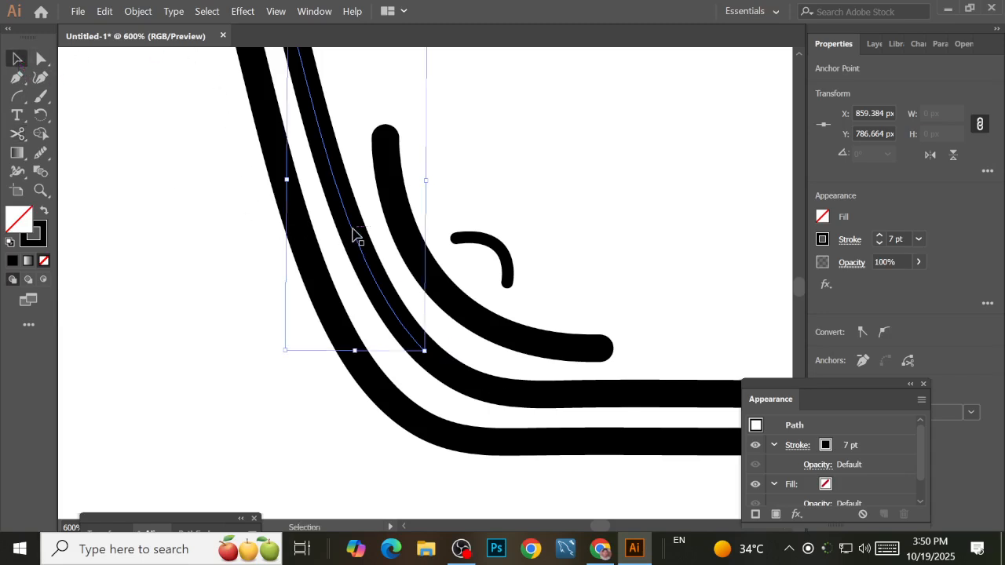
scroll(356, 234, "down", 1)
scroll(358, 233, "down", 2)
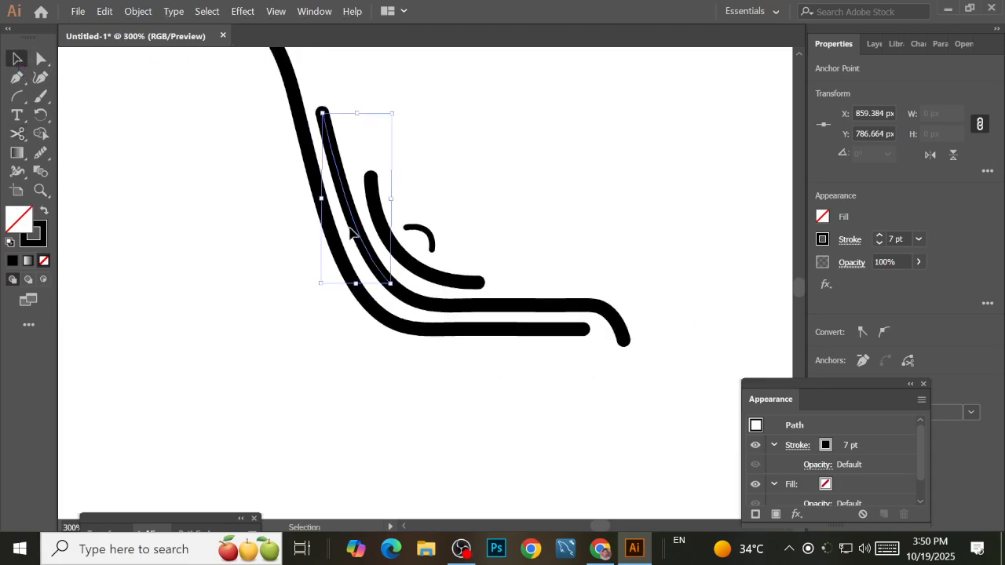
left_click_drag(358, 233, 248, 327)
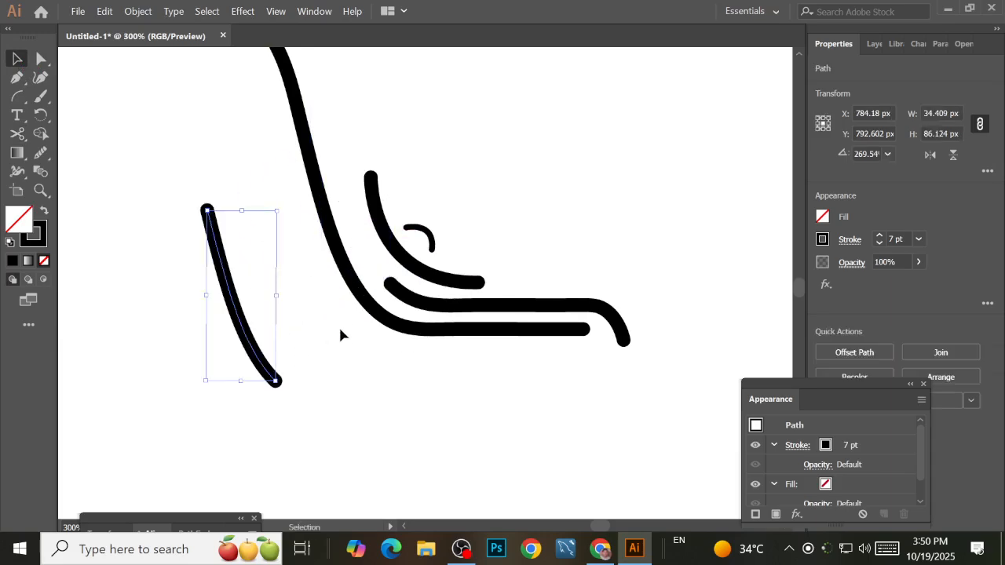
left_click(341, 332)
scroll(346, 345, "up", 4)
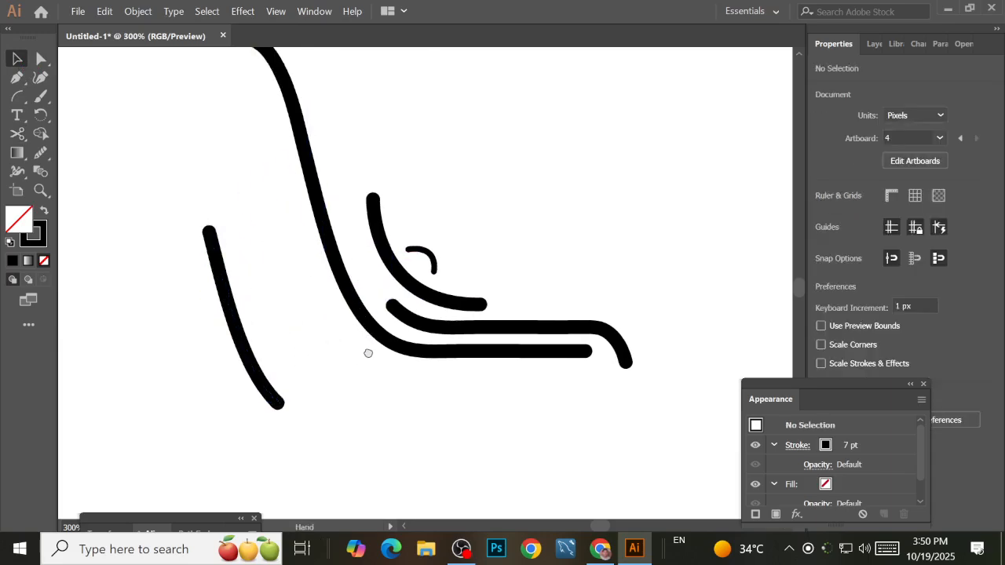
left_click(246, 381)
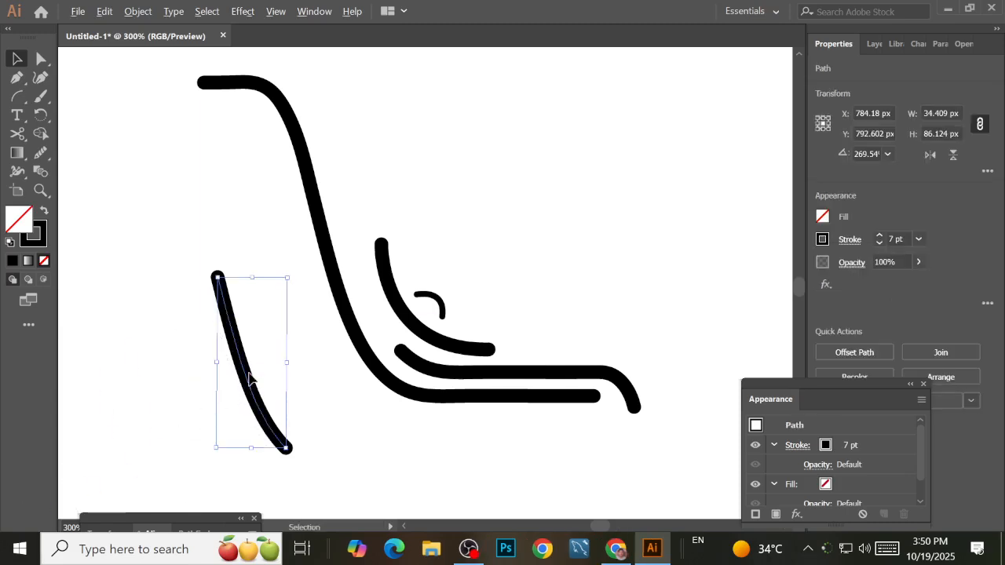
scroll(250, 380, "down", 4)
left_click_drag(250, 379, 220, 408)
left_click(260, 355)
Shift the innermost curve and the small arch slightly down and left, closer to the remaining strokes
scroll(271, 385, "up", 3)
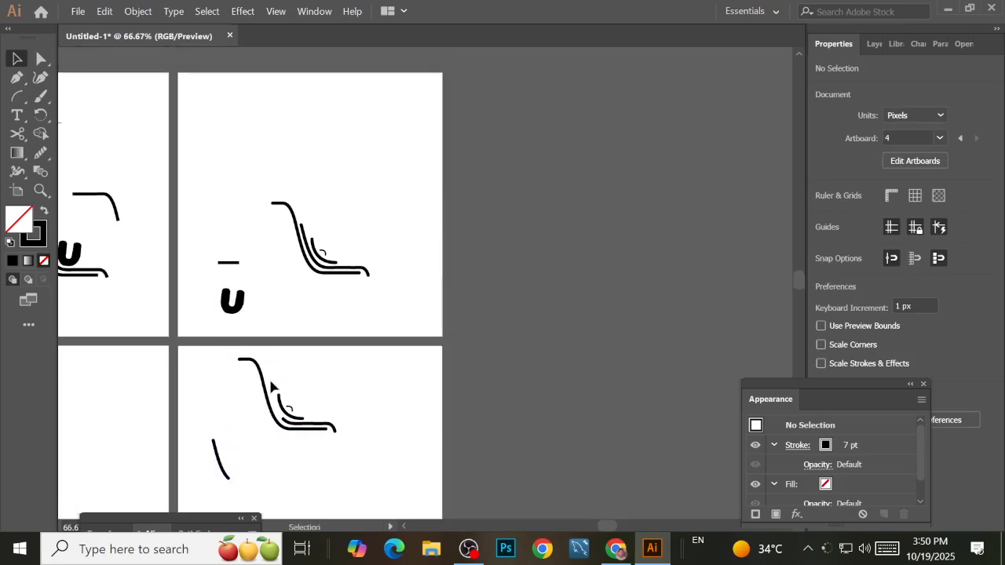
scroll(270, 385, "up", 5)
left_click_drag(293, 380, 366, 204)
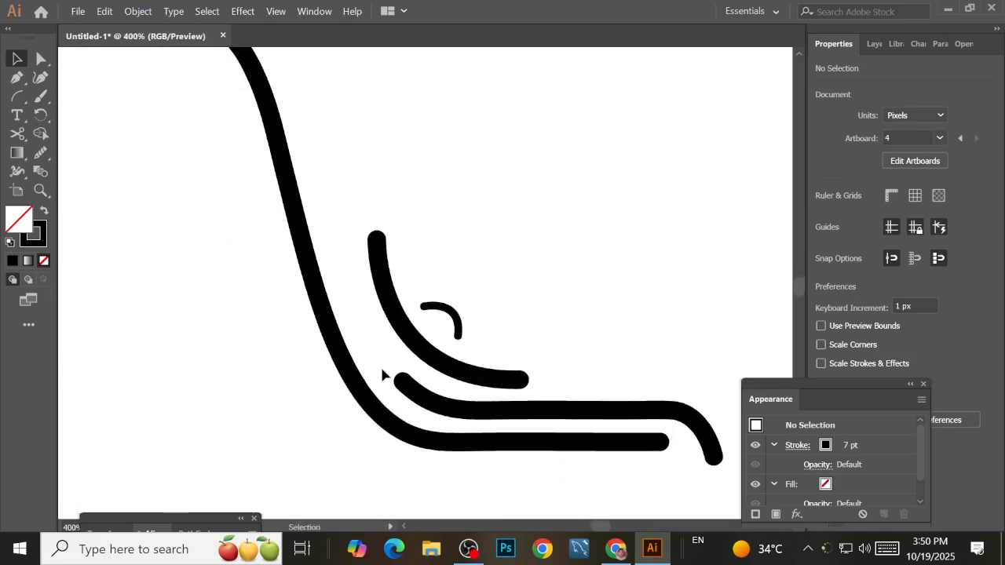
left_click_drag(434, 401, 440, 375)
left_click_drag(457, 317, 442, 323)
left_click(468, 277)
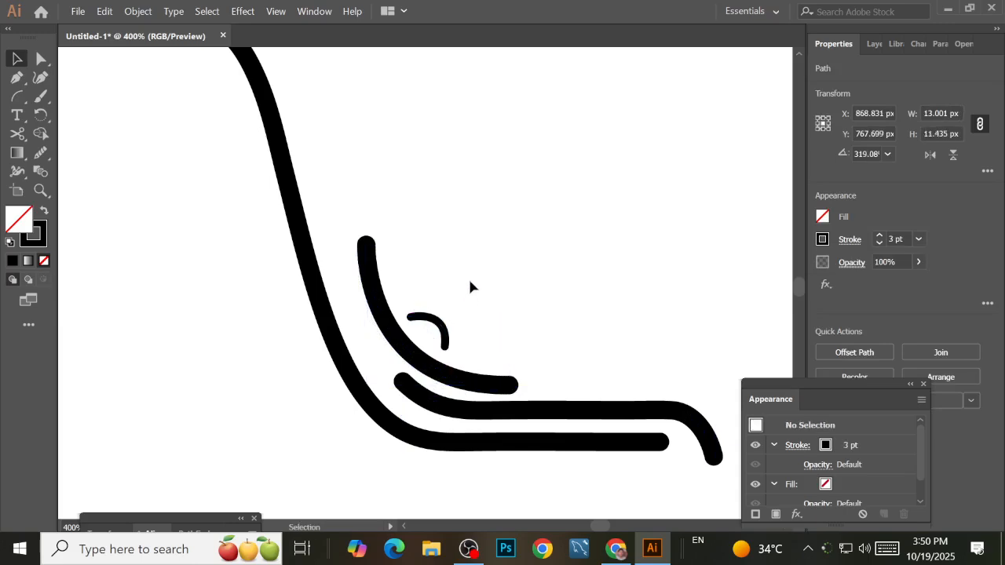
Examine the rearranged design on the fourth artboard, inspecting the middle, innermost and outer strokes and the small arch one by one
scroll(468, 276, "down", 5)
scroll(454, 323, "up", 1)
scroll(454, 322, "up", 5)
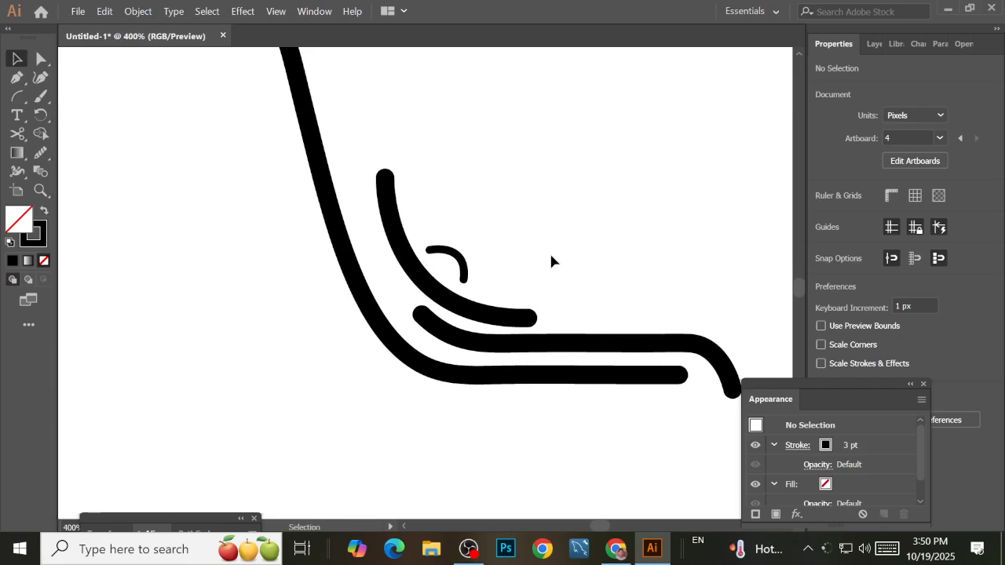
scroll(588, 252, "down", 3)
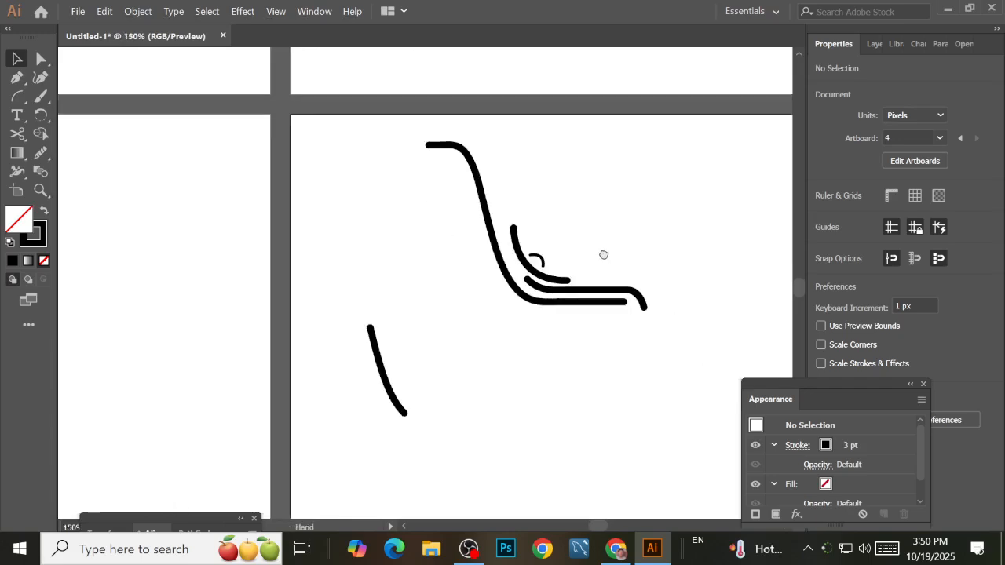
left_click(579, 299)
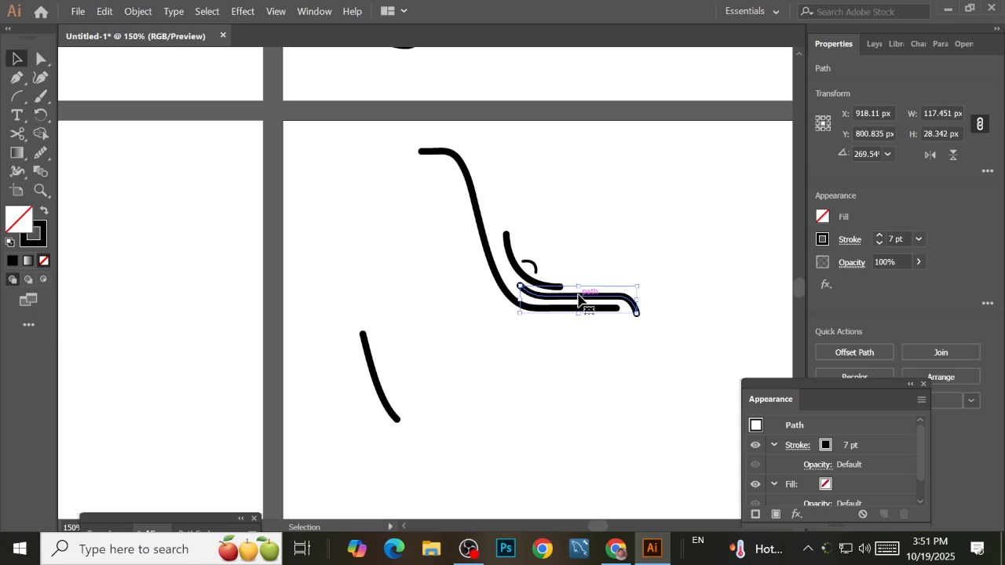
left_click(523, 279)
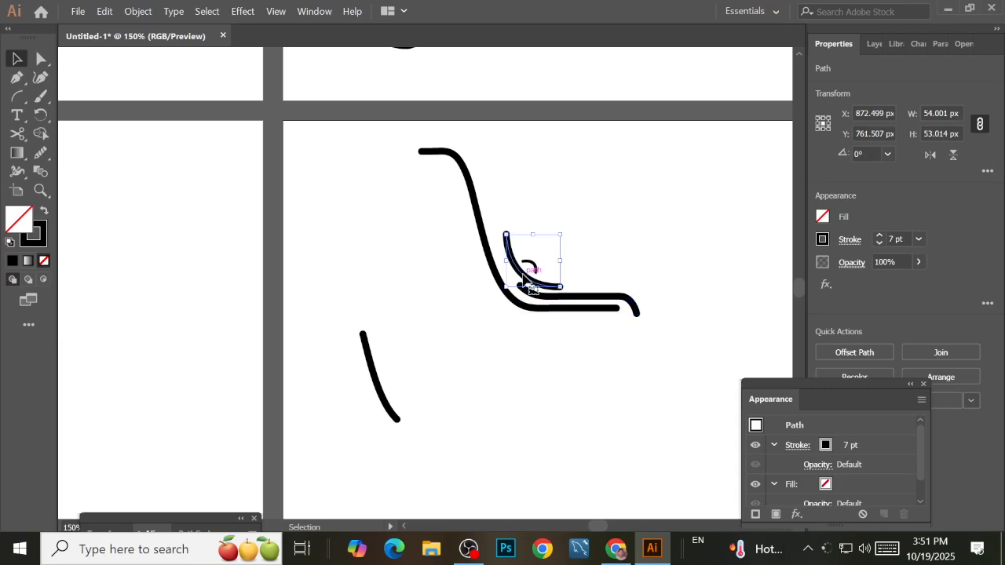
left_click(471, 194)
left_click(534, 269)
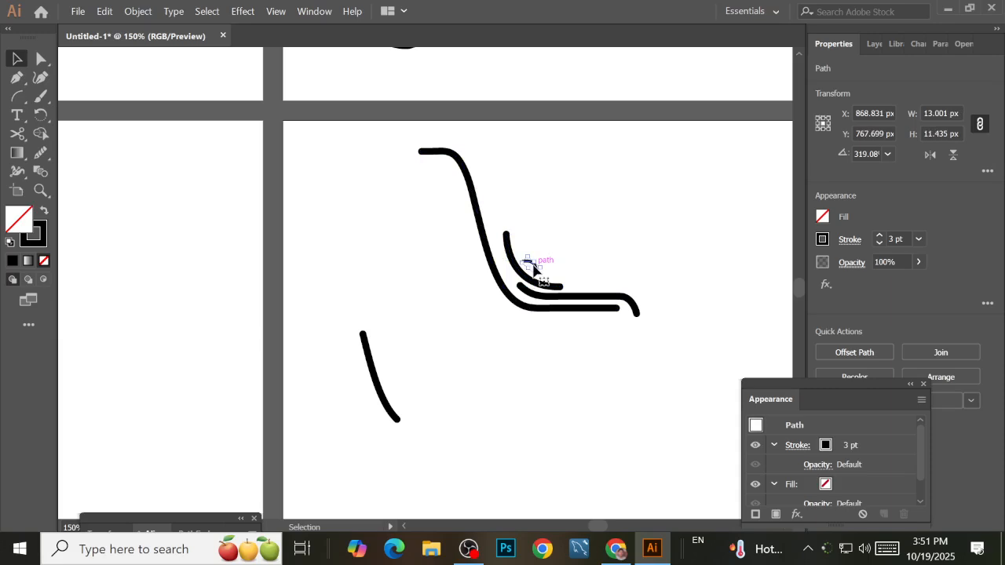
scroll(565, 230, "up", 3)
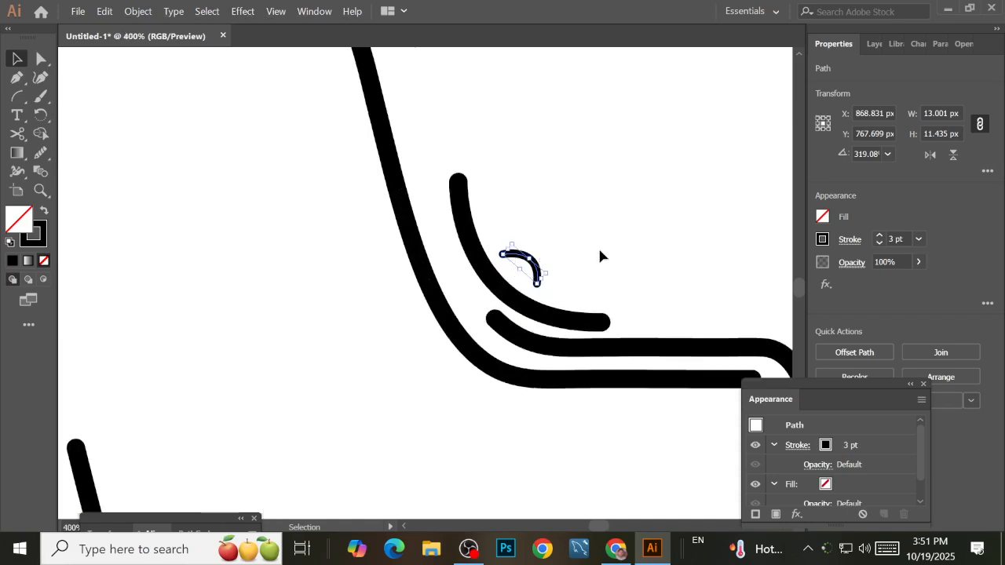
left_click(620, 202)
scroll(596, 253, "down", 5)
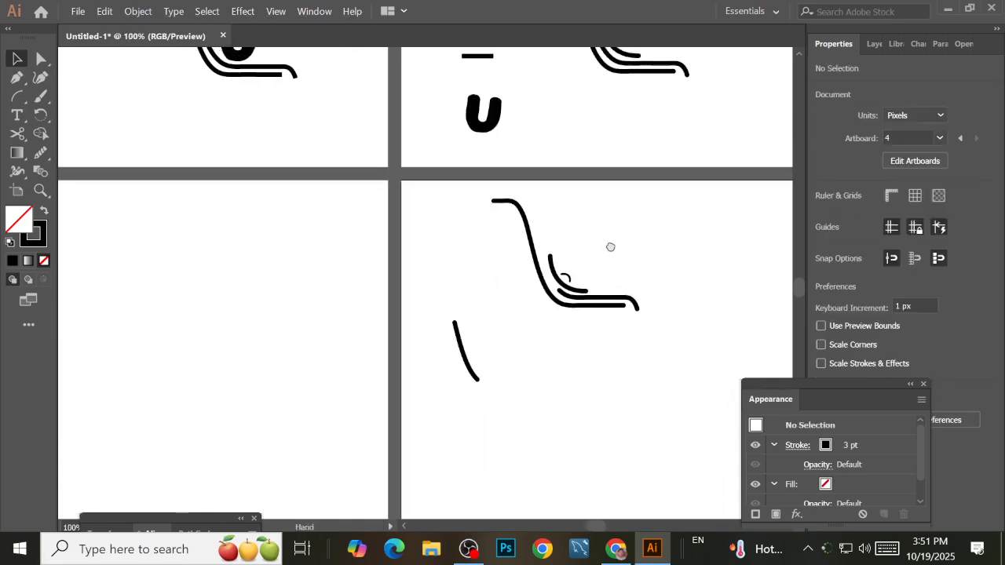
left_click_drag(580, 283, 593, 244)
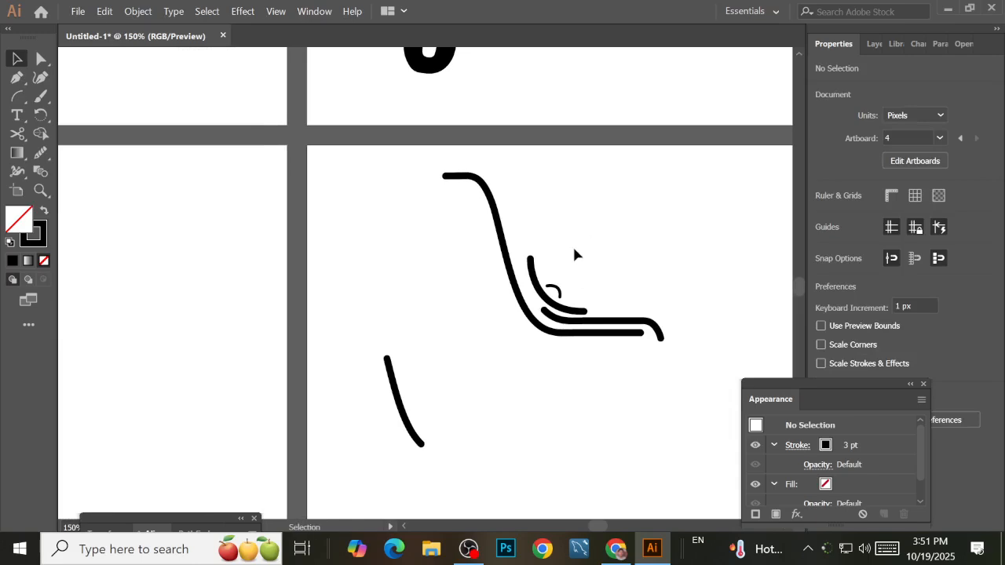
Move the cut-off curve piece onto the neighbouring artboard and duplicate the whole design below and left of the original
mouse_move(404, 403)
left_mouse_down()
mouse_move(345, 430)
mouse_move(213, 349)
left_mouse_up()
left_click(468, 287)
left_click_drag(441, 193, 686, 359)
left_click_drag(553, 295, 487, 488, "alt")
scroll(677, 372, "down", 4)
scroll(678, 372, "left", 2)
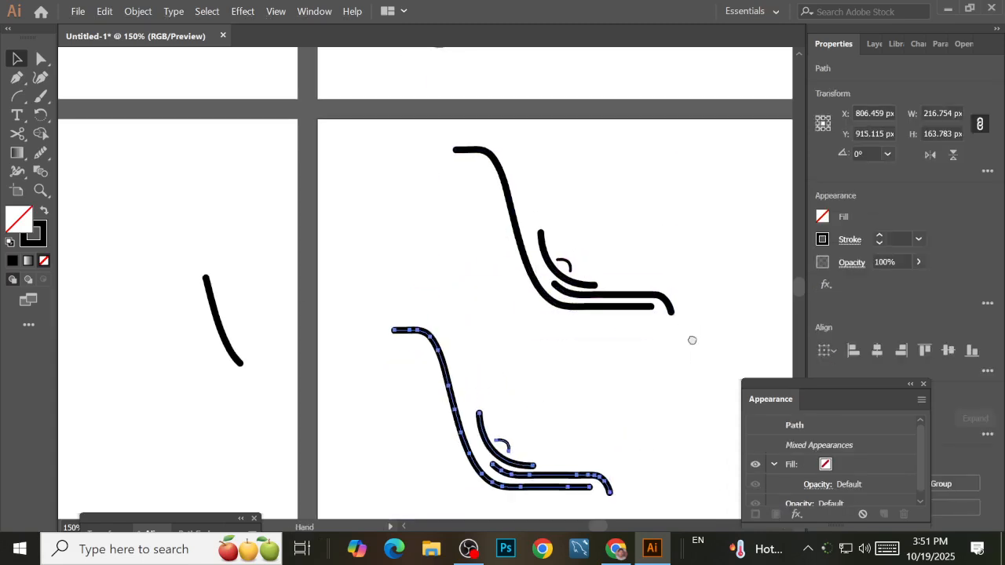
left_click(630, 416)
Set the outer stroke of the duplicated design to 17 pt
scroll(630, 416, "up", 2)
scroll(630, 416, "right", 1)
left_click(569, 392)
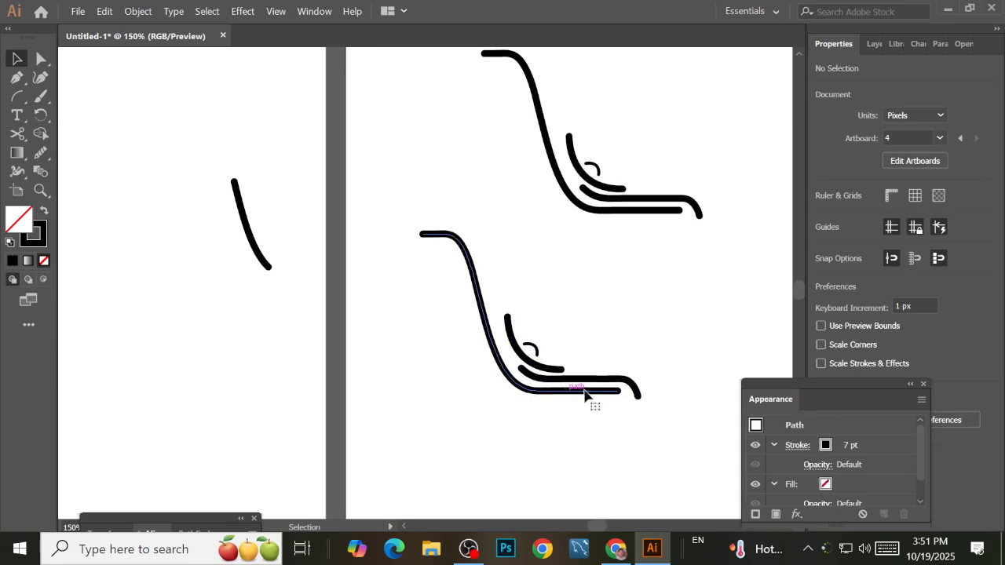
left_click(879, 235)
left_click(879, 235)
left_click(879, 236)
left_click(879, 236)
left_click(879, 235)
left_click(879, 235)
left_click(879, 235)
left_click(879, 236)
left_click(879, 235)
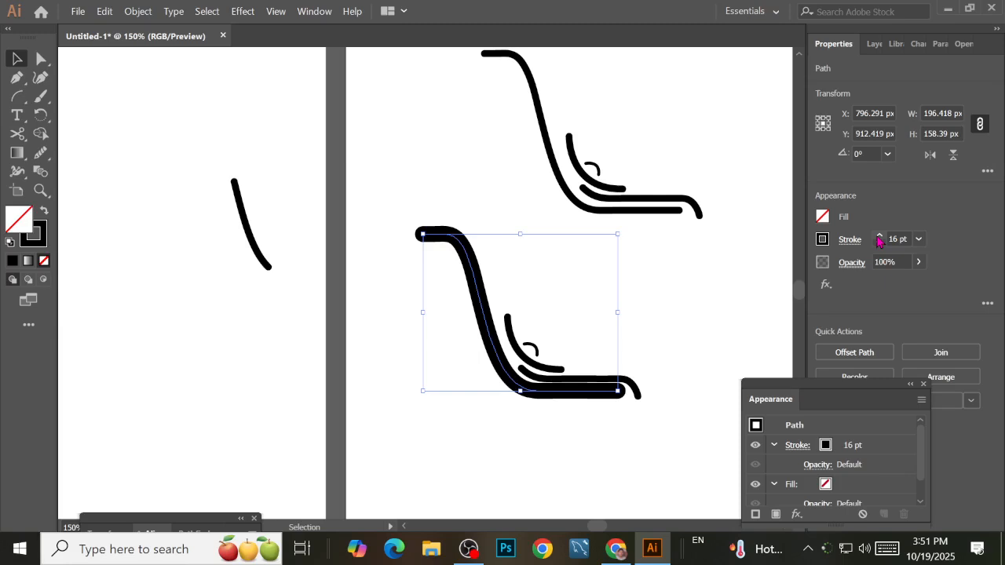
left_click(879, 235)
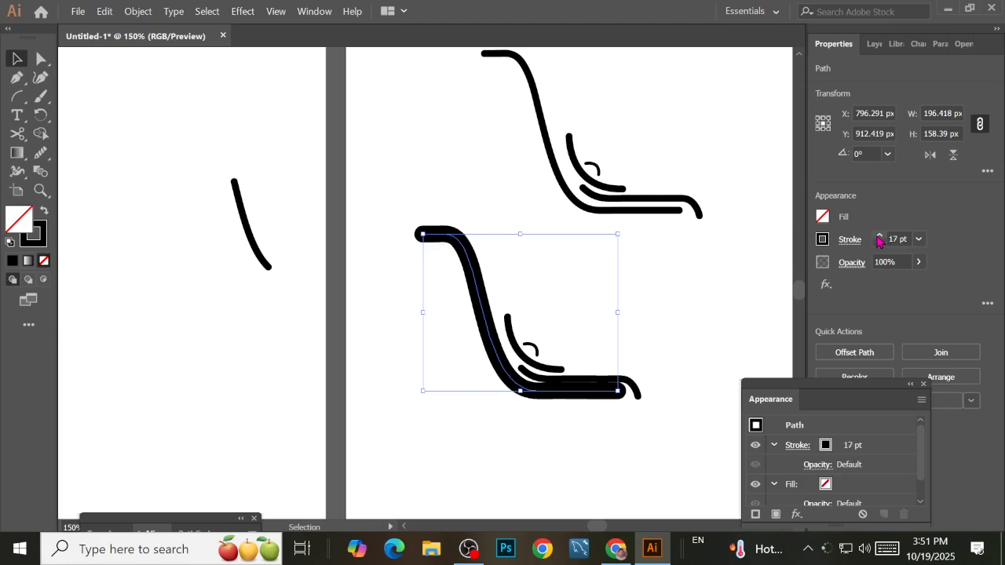
Set the shortened middle stroke of the duplicate to 14 pt
left_click(610, 382)
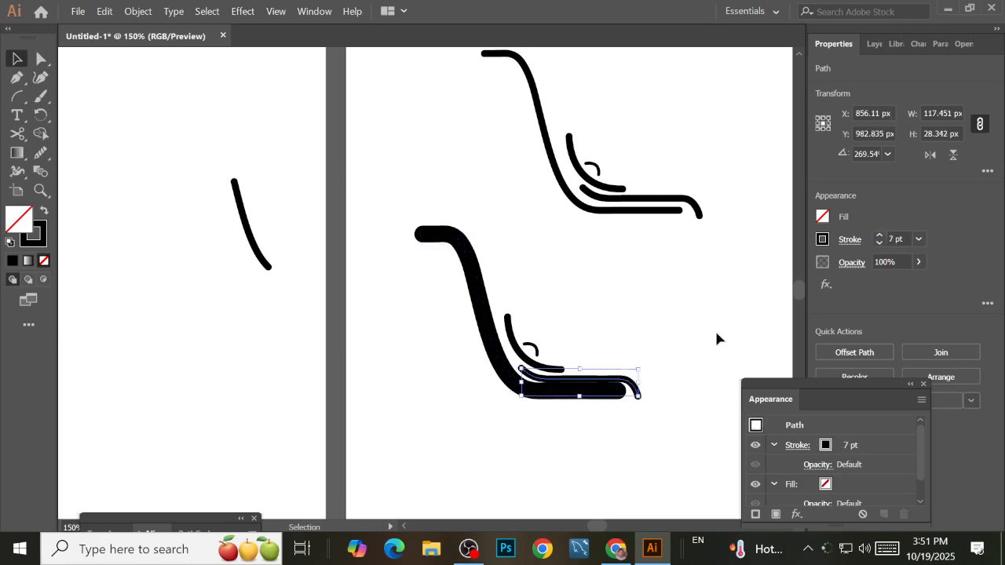
left_click(879, 235)
left_click(879, 236)
left_click(879, 235)
left_click(879, 236)
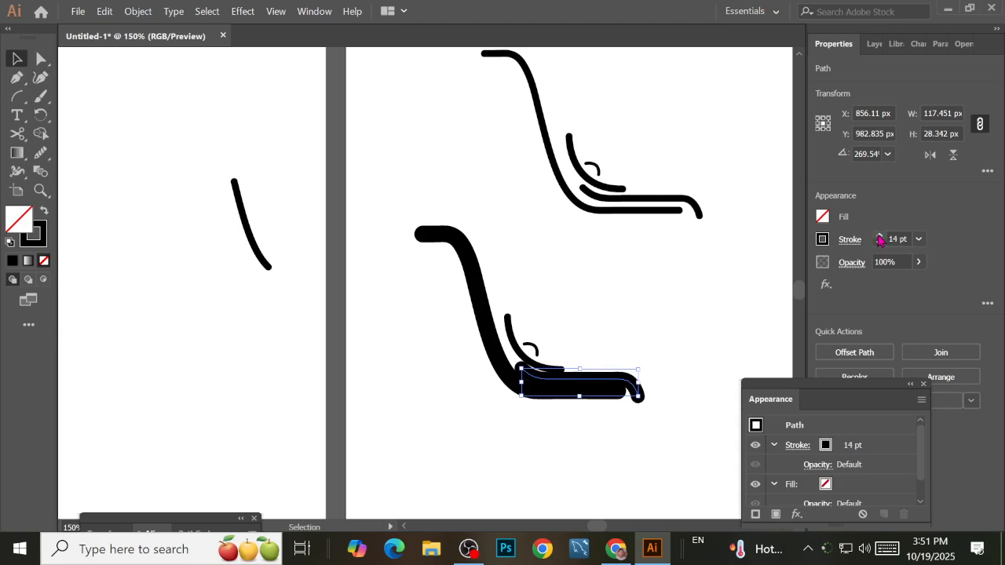
Move the duplicate's innermost curve and arch 11 px right and 15 px up, and raise its middle stroke 8 px
scroll(520, 369, "up", 3)
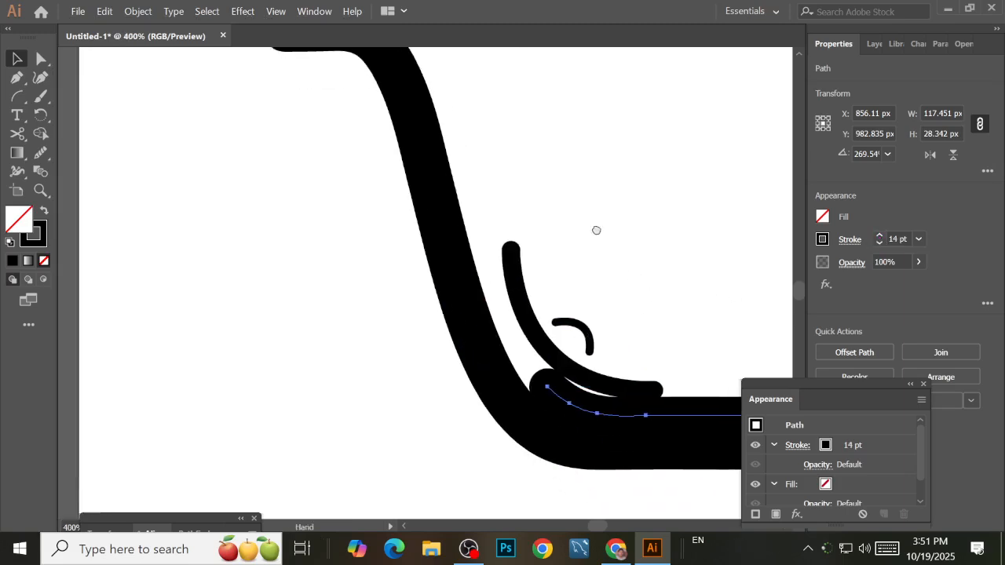
left_click(500, 291)
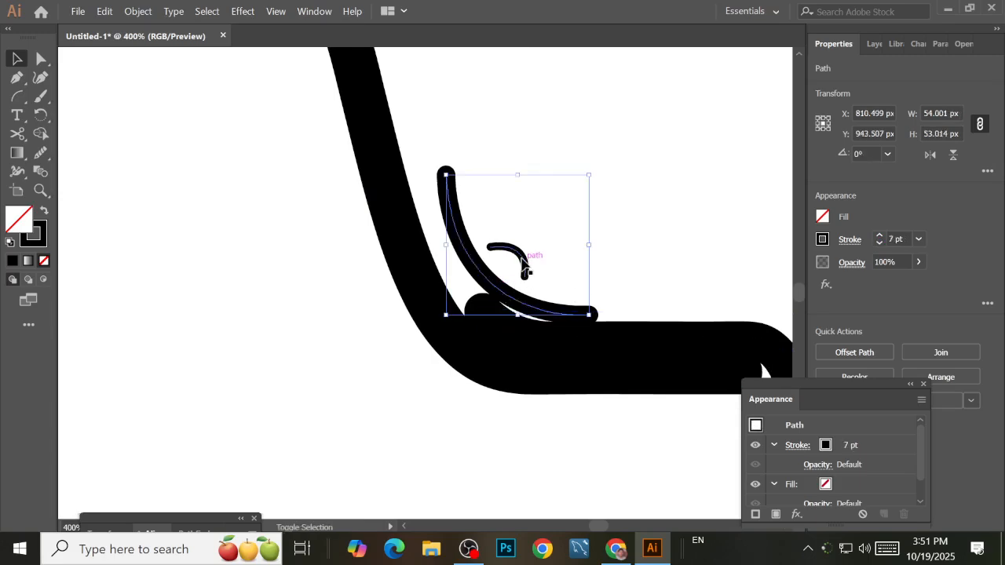
left_click(522, 263, "shift")
left_click_drag(523, 263, 553, 224)
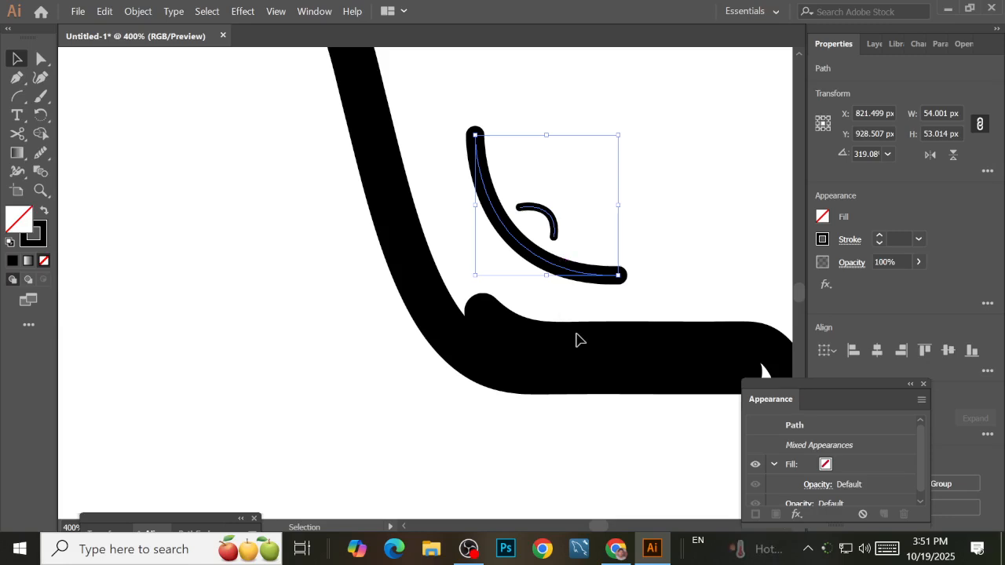
left_click_drag(578, 346, 578, 324)
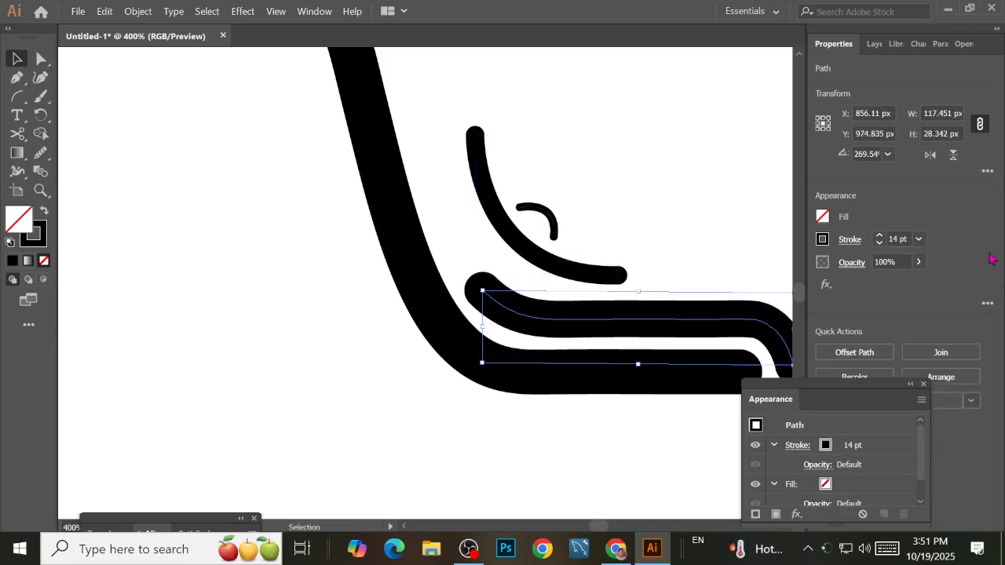
Set the duplicate's middle stroke to 12 pt and its innermost curve to 9 pt, and deselect
left_click(880, 243)
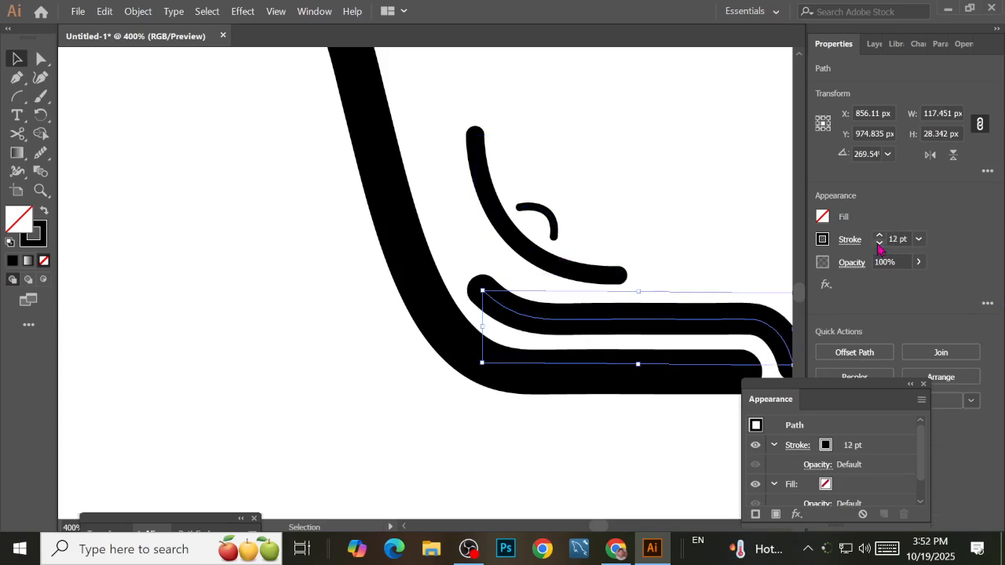
left_click(601, 277)
left_click(880, 236)
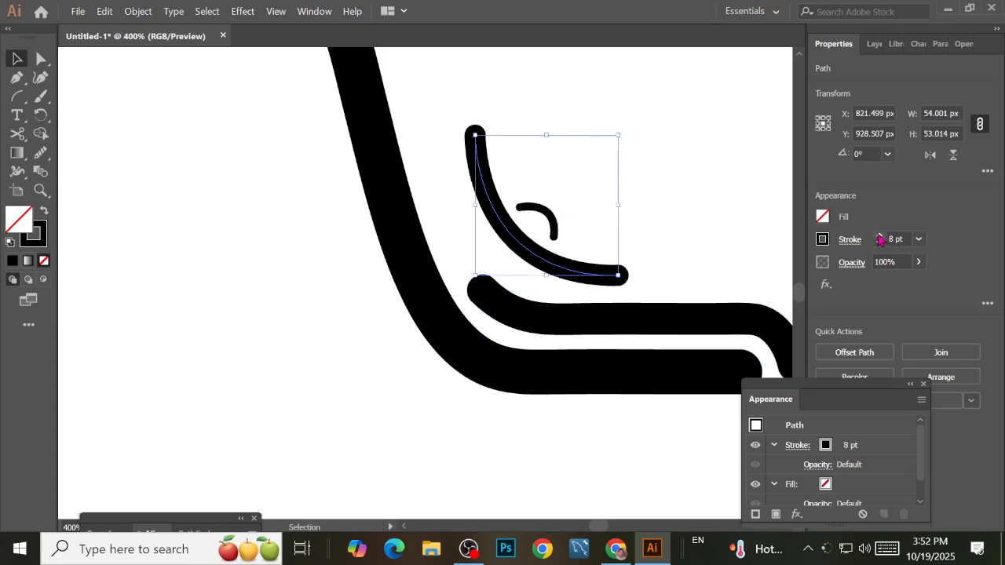
left_click(719, 236)
key("ctrl+1")
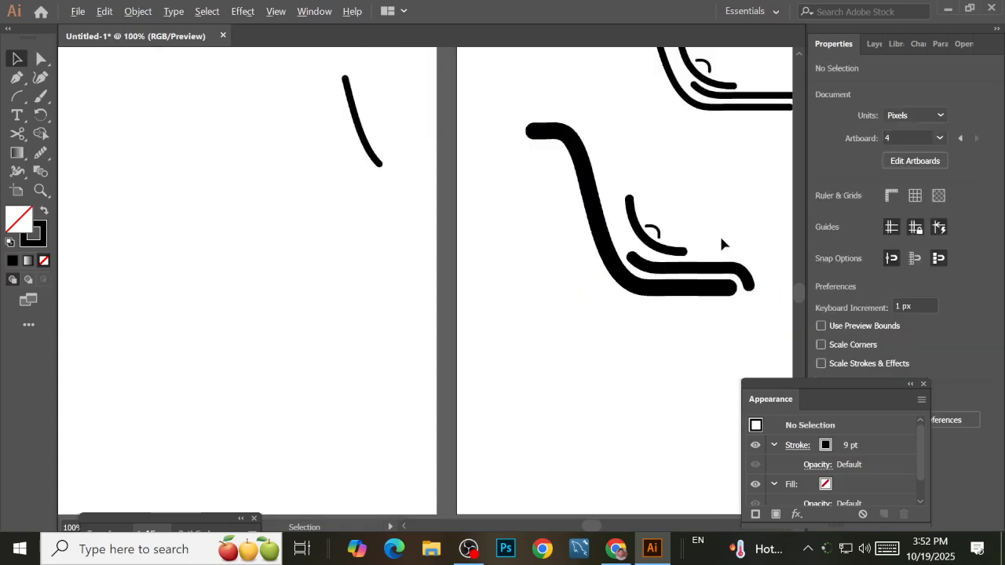
Set the middle stroke of the heavier duplicate on the fourth artboard to 9 pt and deselect it
left_click_drag(705, 258, 693, 273)
scroll(666, 303, "up", 3)
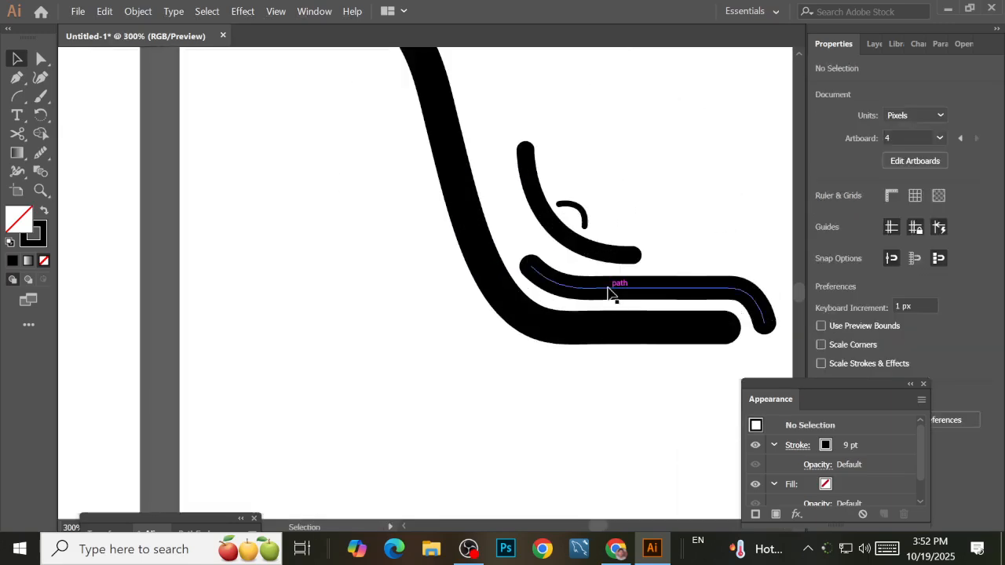
left_click(609, 290)
left_click(880, 244)
left_click(880, 244)
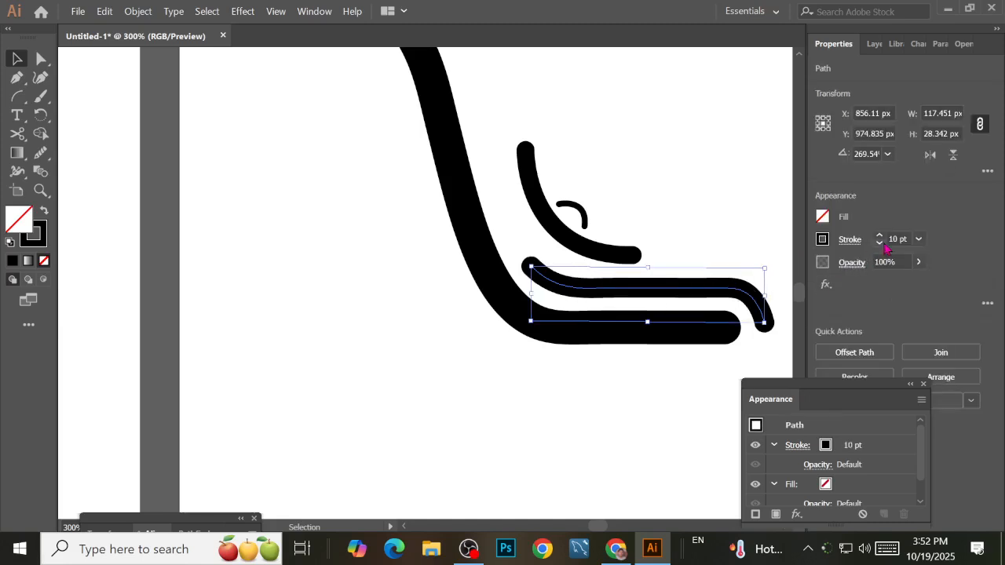
left_click(880, 243)
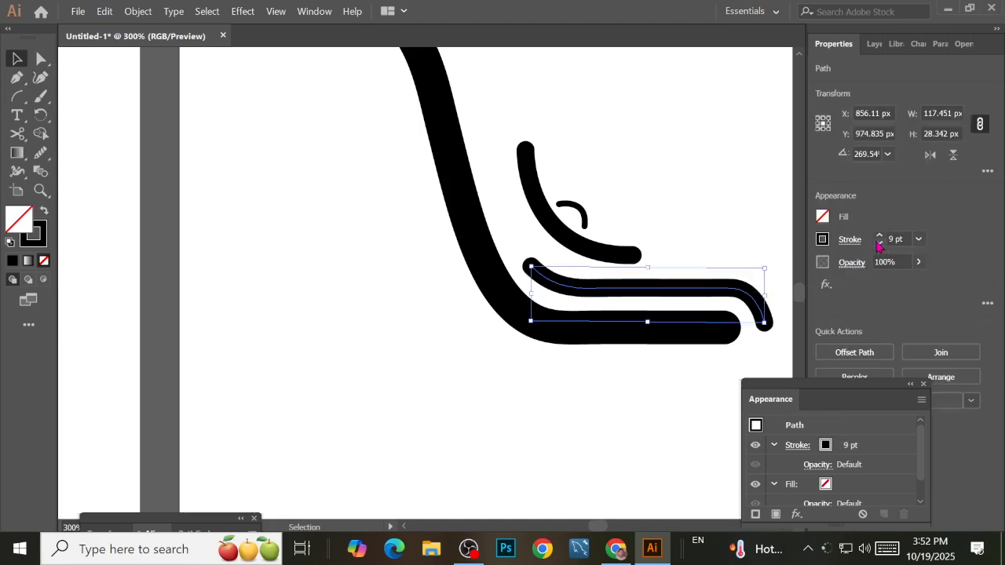
left_click(695, 191)
left_click_drag(695, 191, 627, 267)
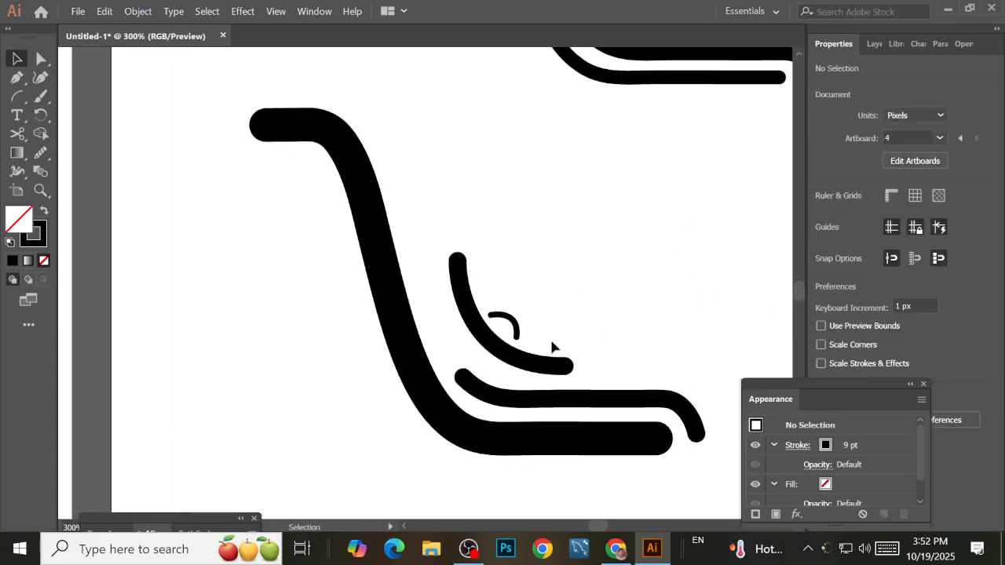
Thin the duplicate's innermost curve slightly and nudge the small arch up and right, away from that curve
left_click(534, 362)
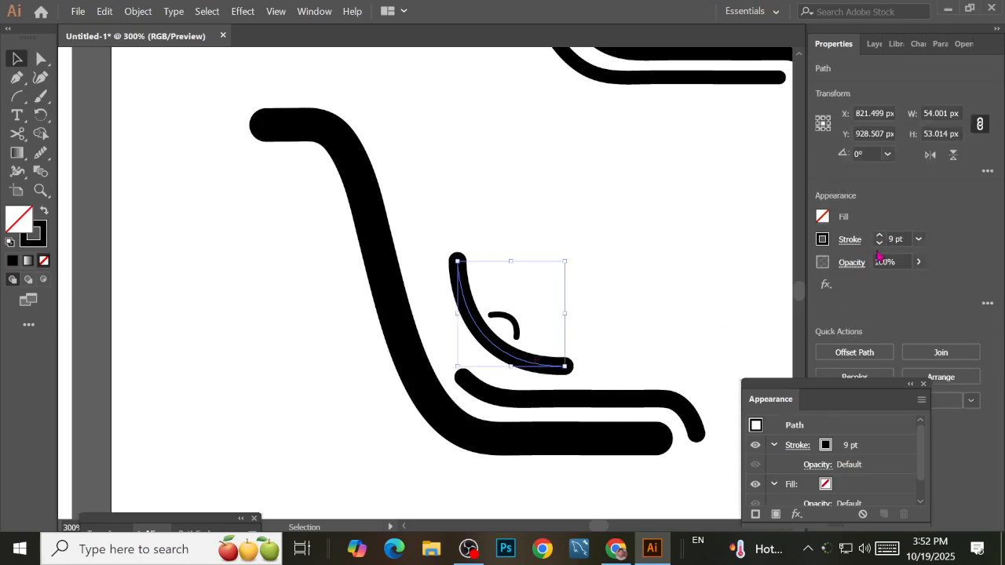
left_click(662, 309)
left_click_drag(511, 325, 516, 314)
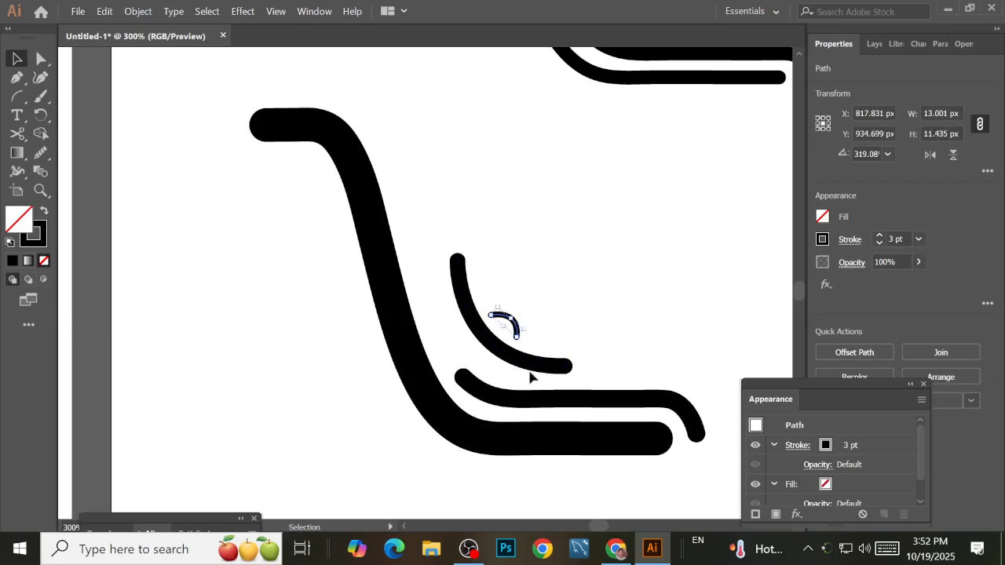
left_click(517, 317)
scroll(512, 306, "up", 5)
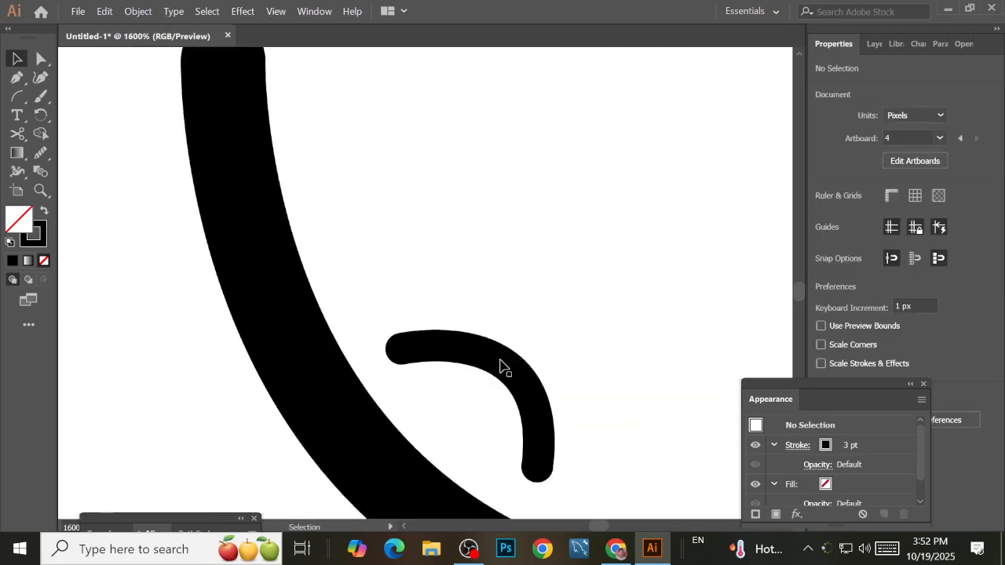
left_click_drag(505, 365, 526, 342)
left_click(610, 258)
scroll(610, 258, "down", 3)
scroll(610, 258, "down", 2)
scroll(655, 235, "down", 2)
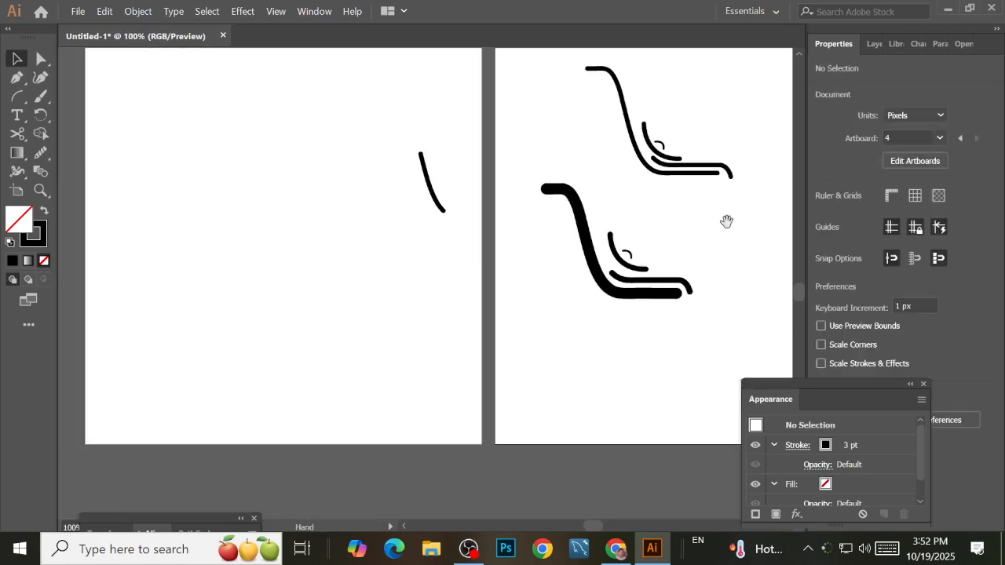
left_click_drag(724, 219, 710, 299)
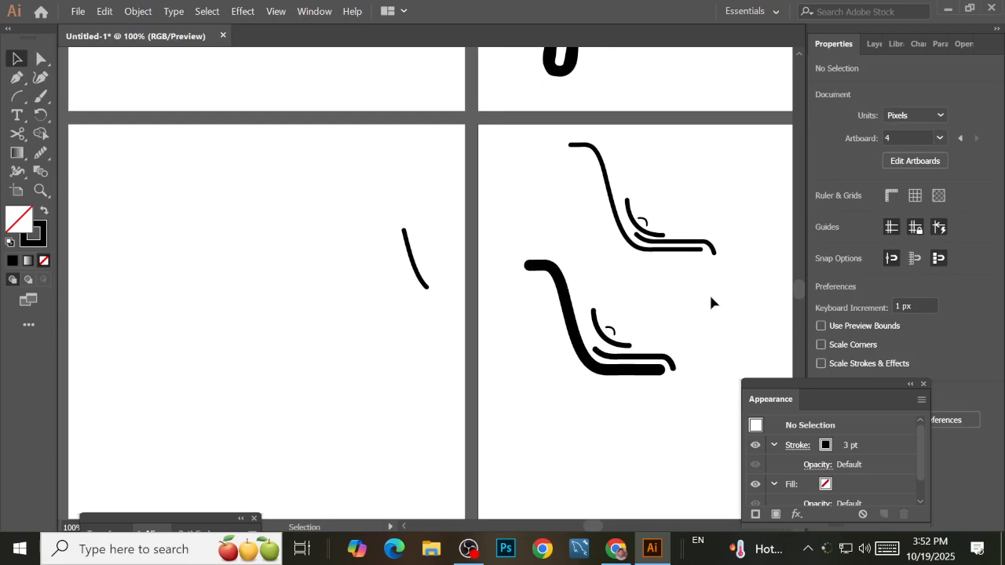
Try rotating the whole heavy-stroke design clockwise, and undo the rotation
left_click_drag(506, 249, 680, 410)
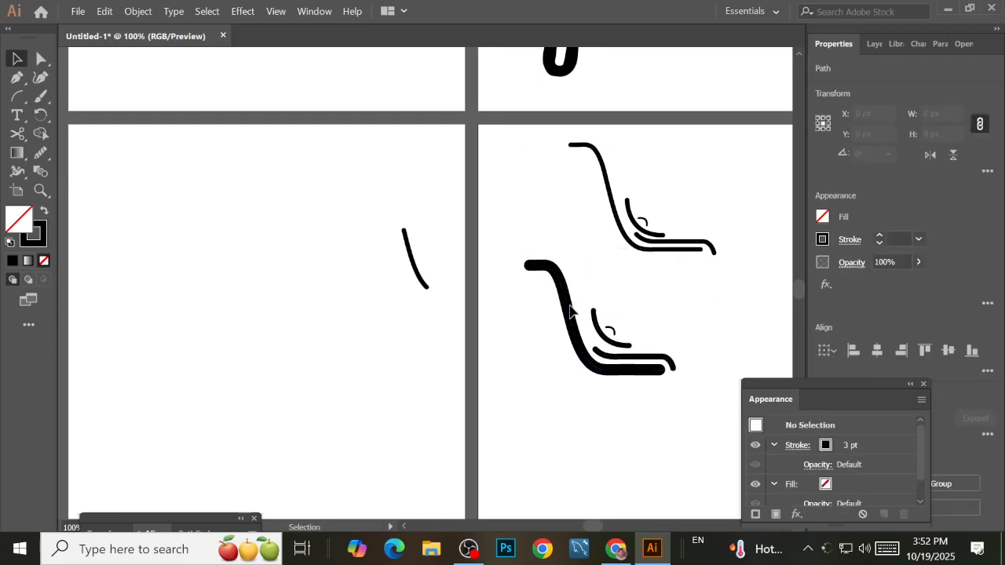
mouse_move(516, 265)
left_mouse_down()
mouse_move(695, 403)
mouse_move(672, 382)
mouse_move(664, 398)
left_mouse_up()
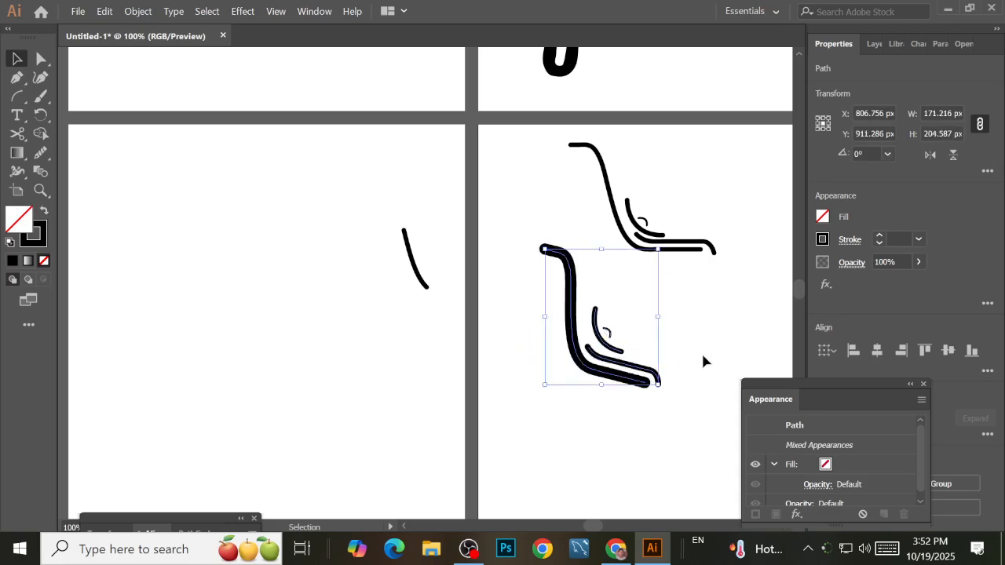
left_click(701, 351)
key("ctrl+z")
left_click(693, 366)
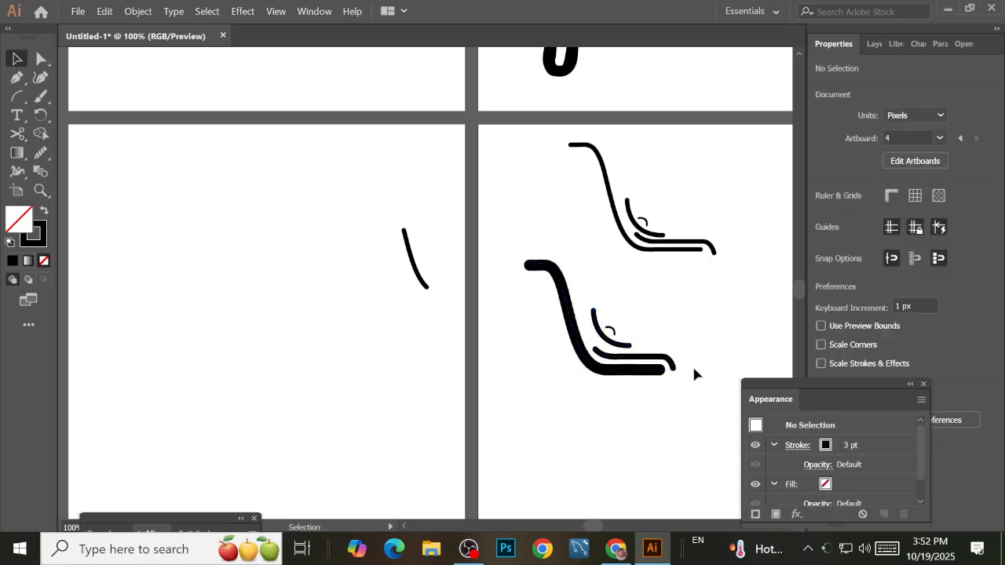
Duplicate the heavy-stroke design without its arch onto the third artboard, and undo the stray move of the copy's middle stroke
scroll(706, 337, "up", 2)
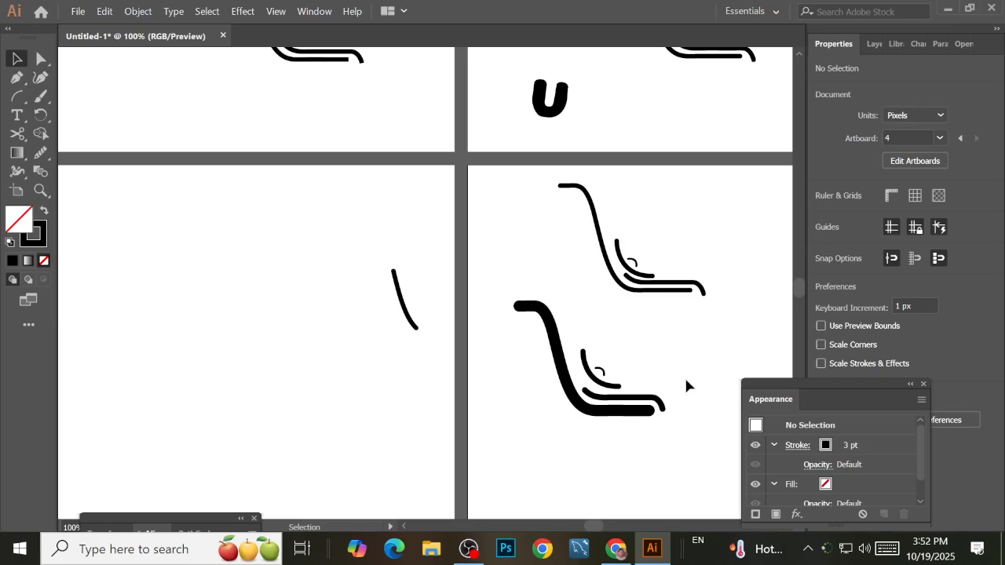
left_click_drag(513, 300, 640, 442)
left_click_drag(621, 384, 269, 417)
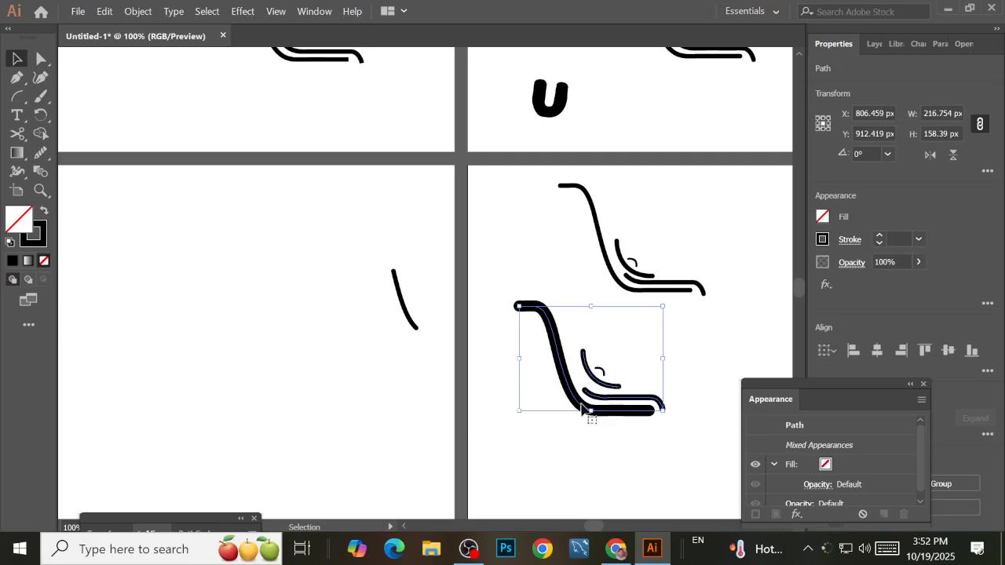
mouse_move(583, 408)
left_mouse_down()
mouse_move(406, 435)
mouse_move(228, 441)
mouse_move(599, 428)
mouse_move(600, 438)
left_mouse_up()
left_click(291, 449)
left_click(384, 403)
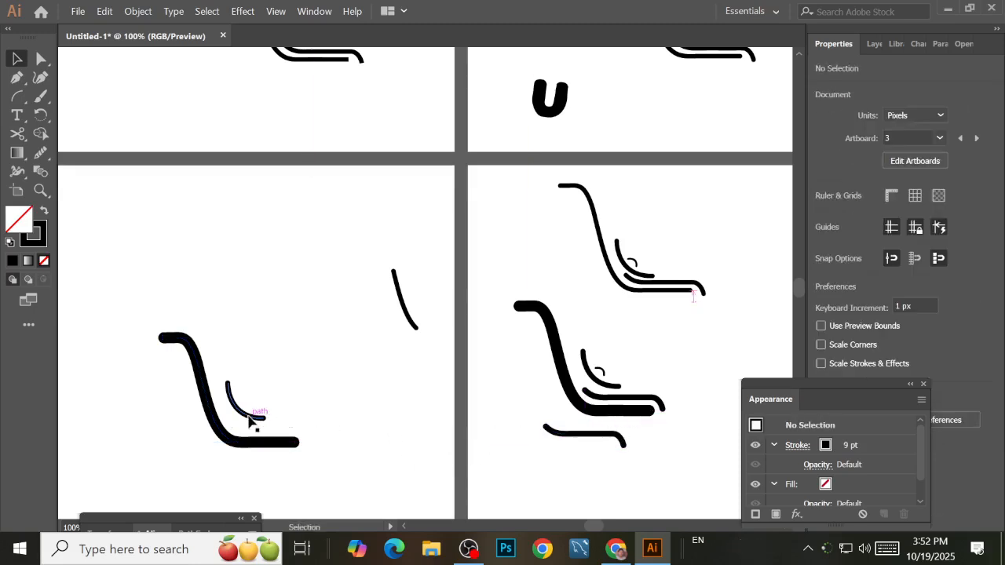
key("ctrl+z")
left_click(448, 398)
Duplicate the heavy-stroke design with its arch above the first copy on the third artboard, and move its middle stroke aside
left_click_drag(512, 347, 714, 431)
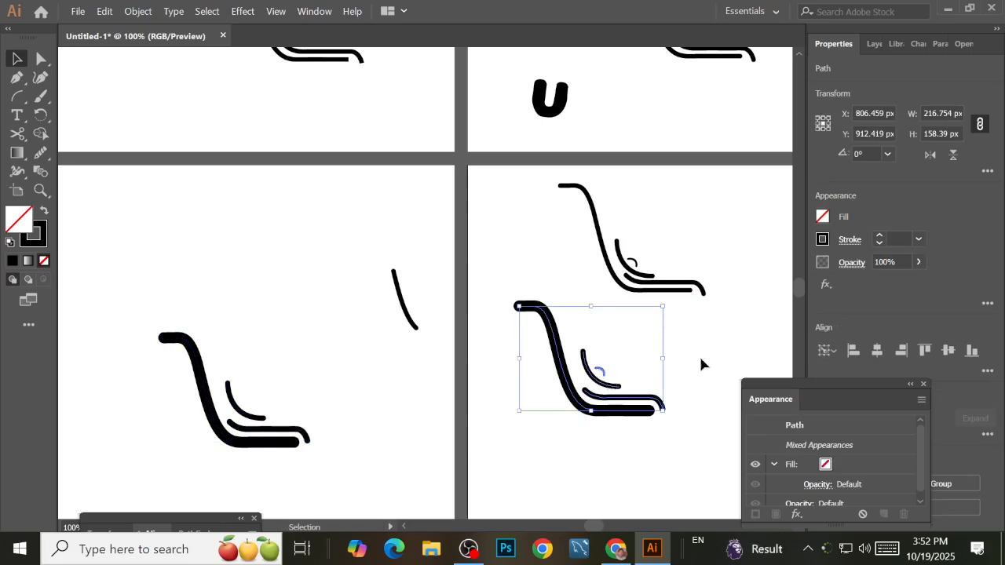
left_click(675, 362)
left_click_drag(515, 355, 697, 431)
mouse_move(604, 386)
left_mouse_down()
mouse_move(471, 394)
mouse_move(341, 370)
mouse_move(285, 307)
mouse_move(347, 384)
left_mouse_up()
left_click(287, 319)
Move the upper copy's innermost curve and arch down and left, close to the outer stroke
scroll(353, 303, "up", 3)
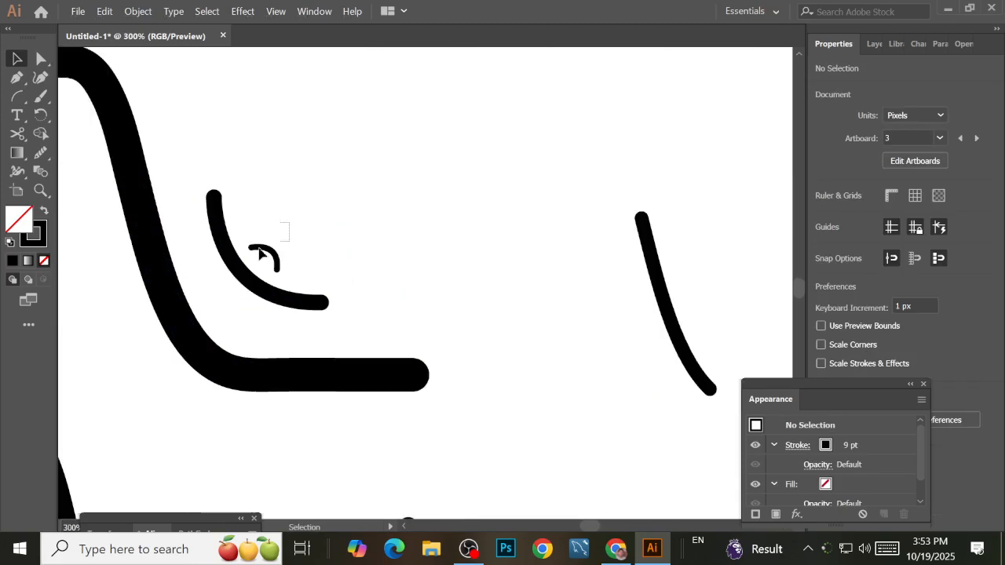
left_click_drag(258, 284, 235, 330)
left_click(501, 232)
scroll(506, 227, "down", 3)
left_click_drag(511, 222, 538, 300)
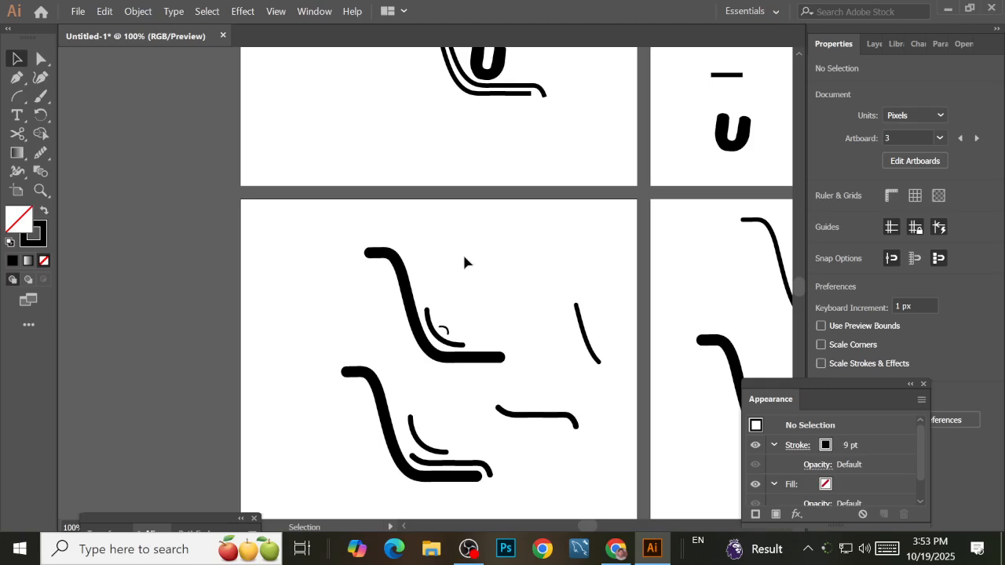
scroll(415, 274, "up", 1)
key("super")
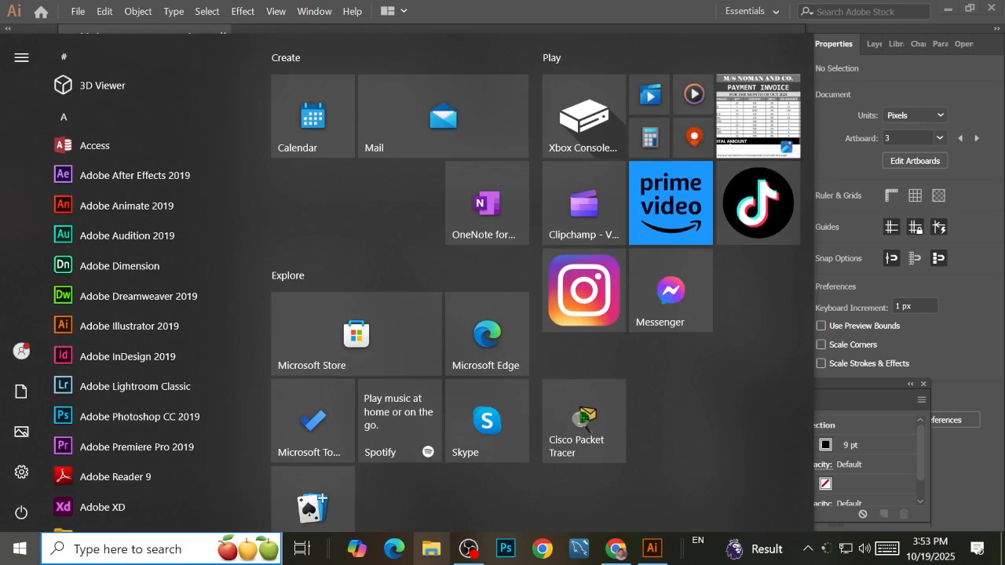
key("super")
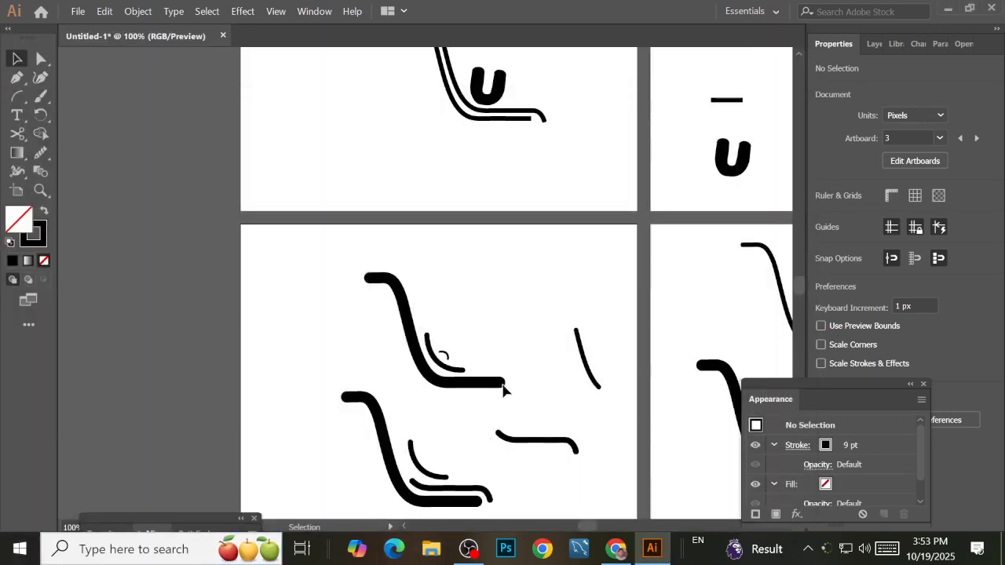
Cut the upper copy's outer stroke along its lower horizontal run with the Scissors tool and delete the end piece, about 33 px long
scroll(486, 383, "up", 5)
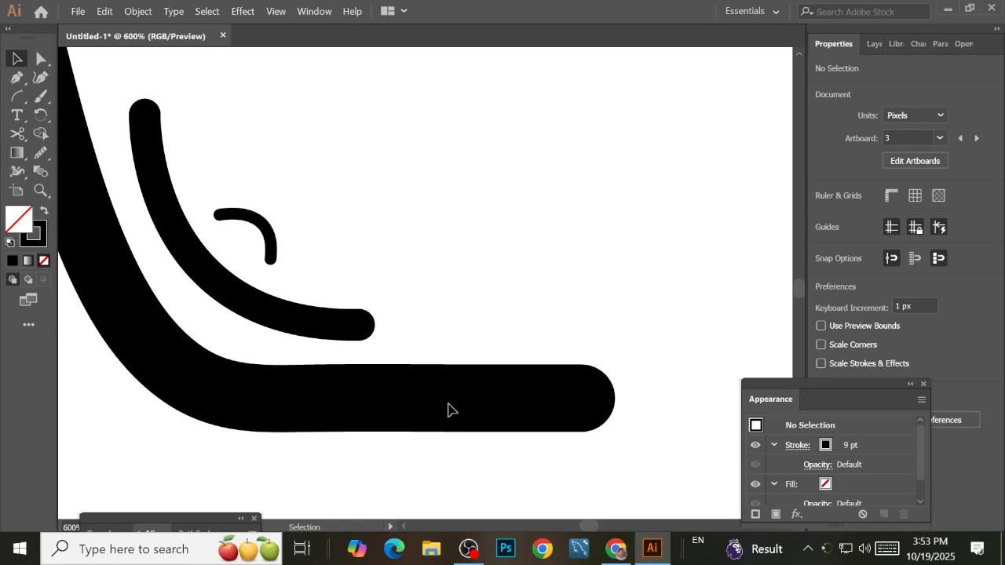
left_click(559, 422)
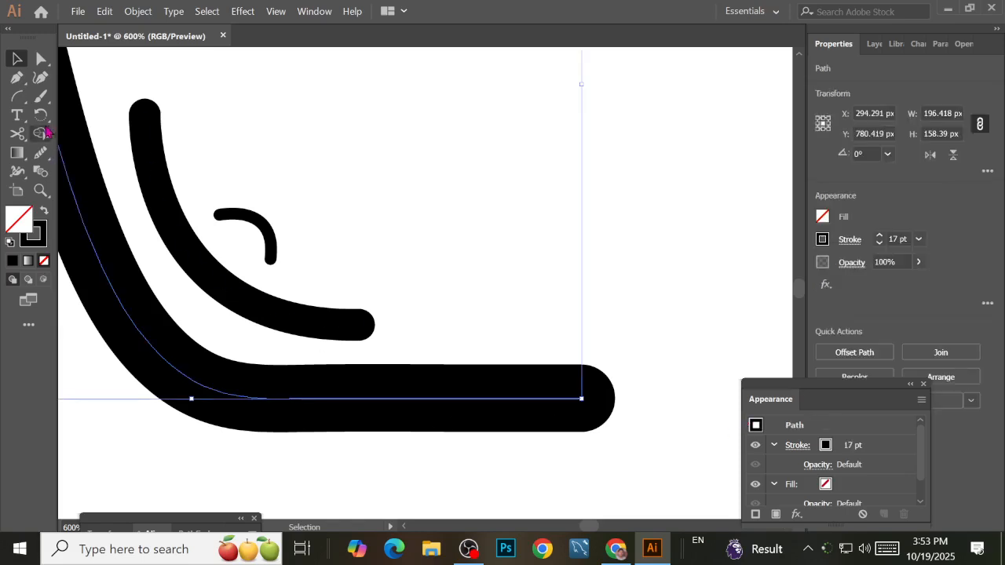
left_click(17, 134)
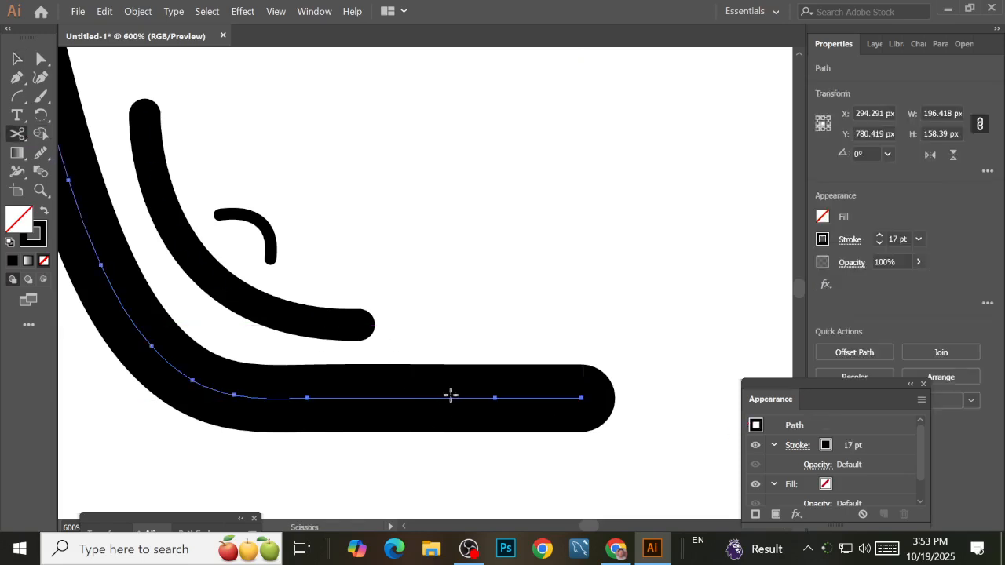
left_click(451, 398)
left_click(17, 58)
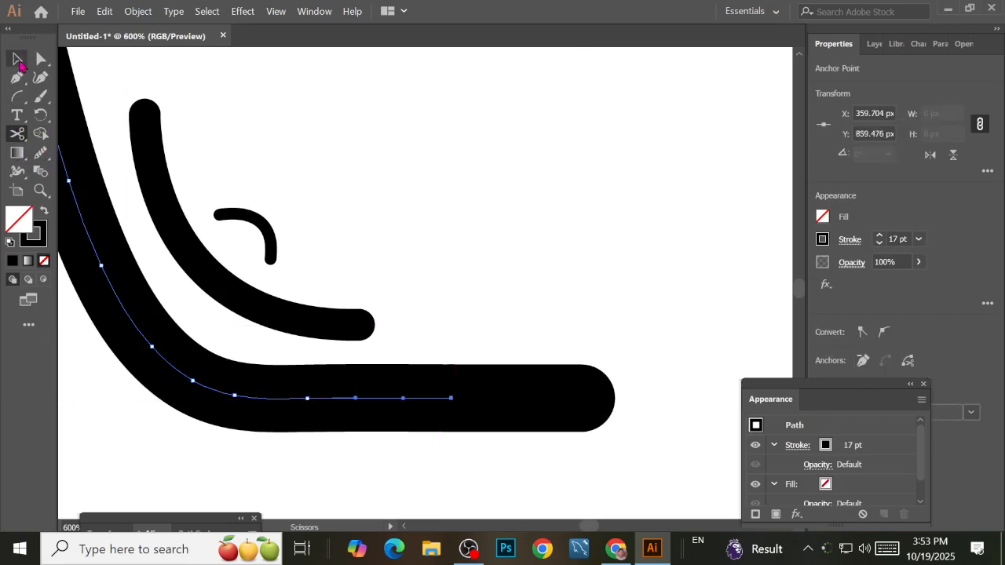
left_click(506, 398)
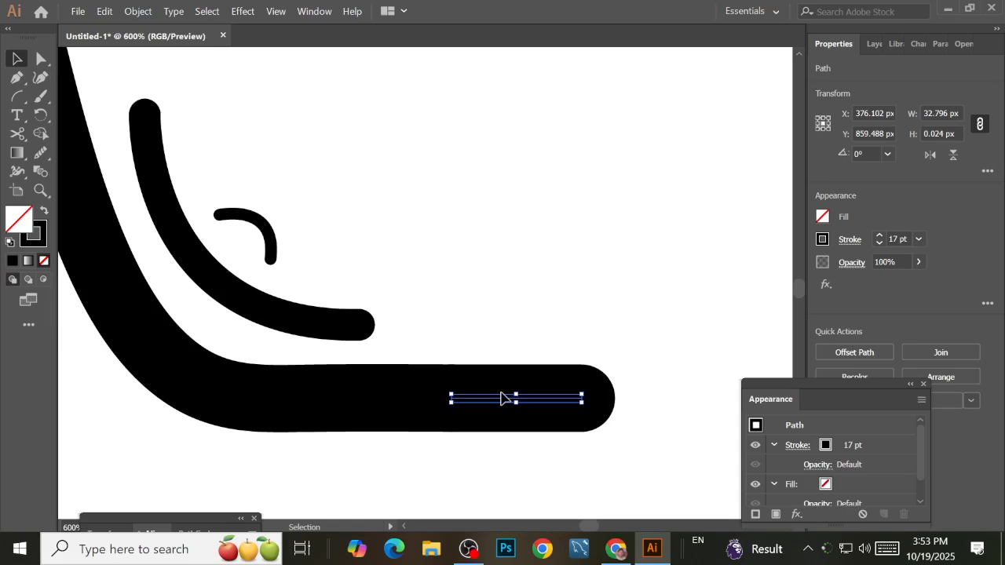
key("Delete")
key("ctrl+1")
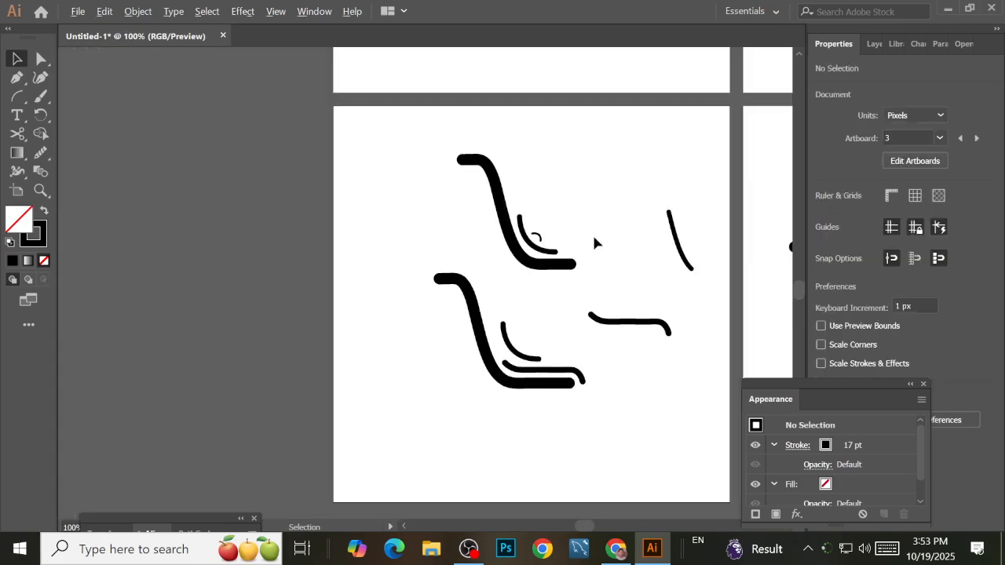
Review the logo variations across the artboards, comparing the two heavy-stroke versions on the third artboard
scroll(595, 267, "up", 2)
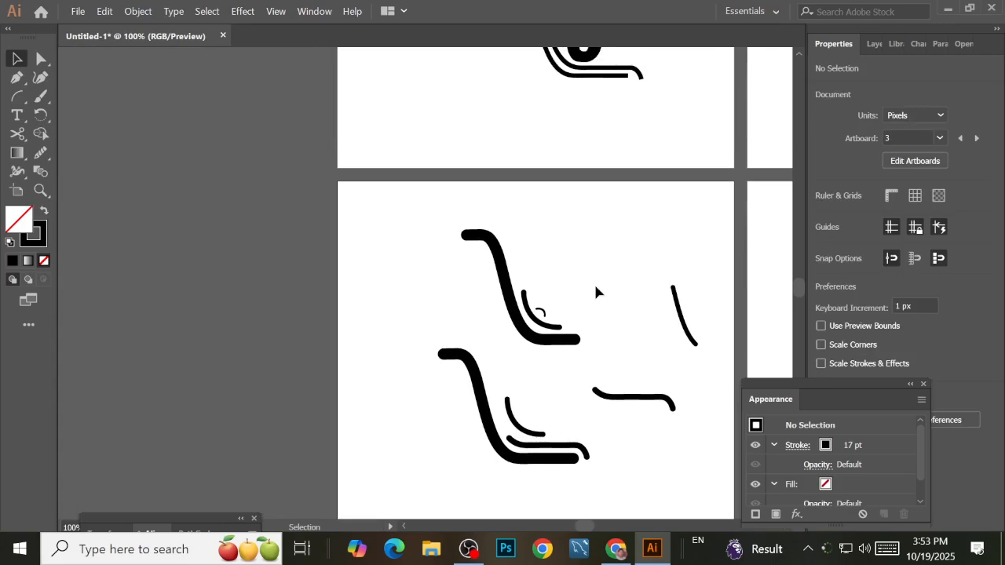
scroll(595, 292, "down", 3)
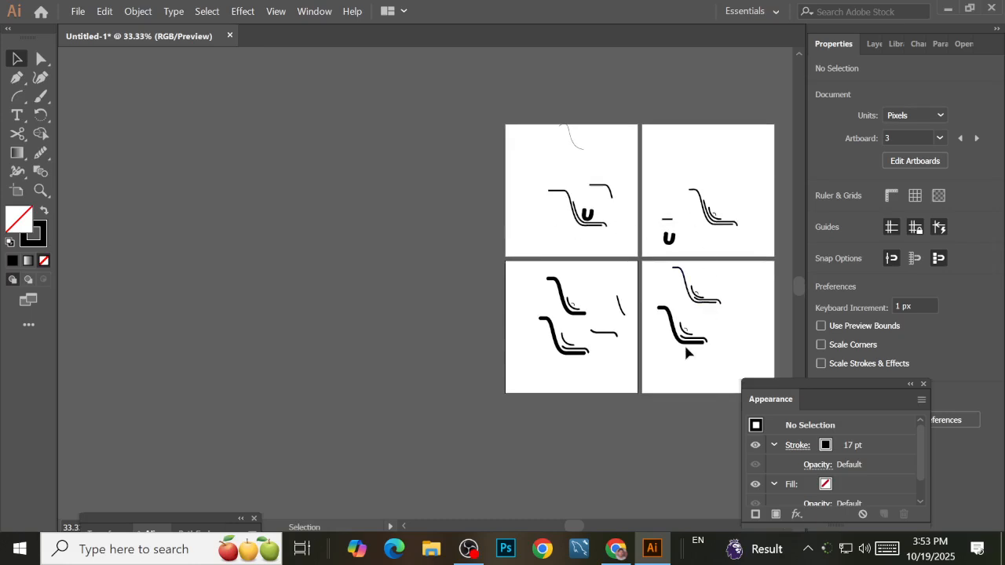
scroll(574, 310, "up", 6)
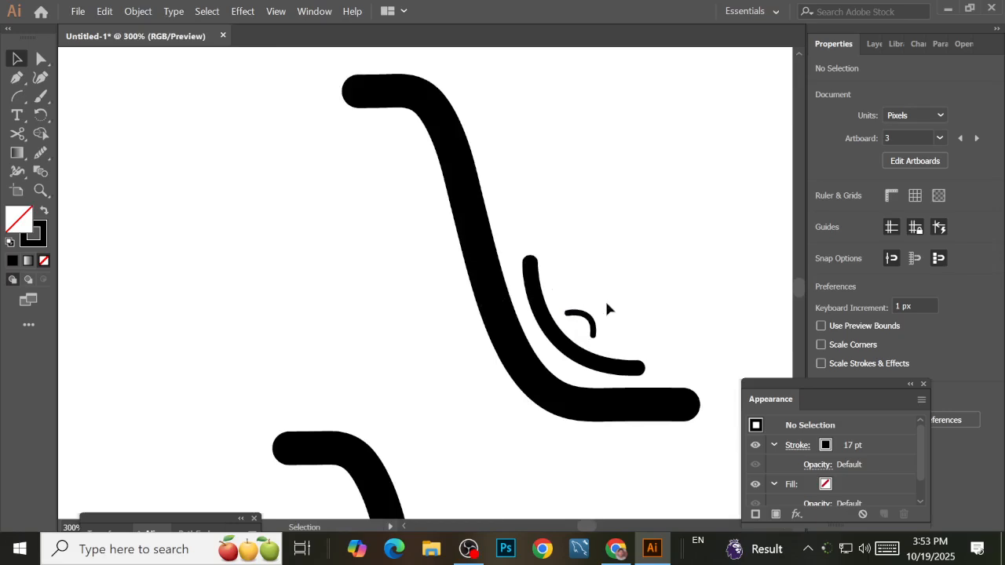
scroll(605, 299, "down", 6)
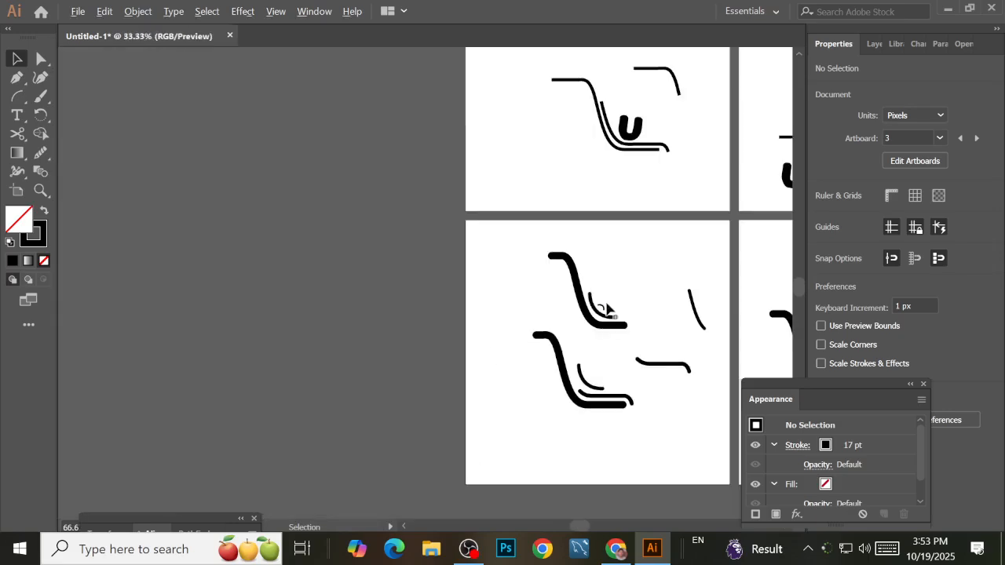
left_click_drag(612, 286, 526, 303)
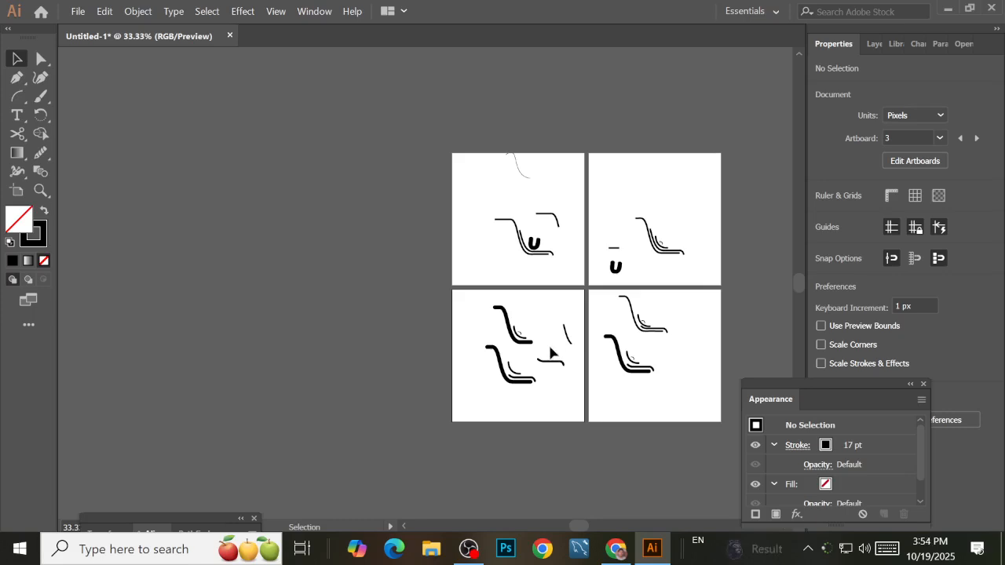
scroll(510, 348, "up", 3)
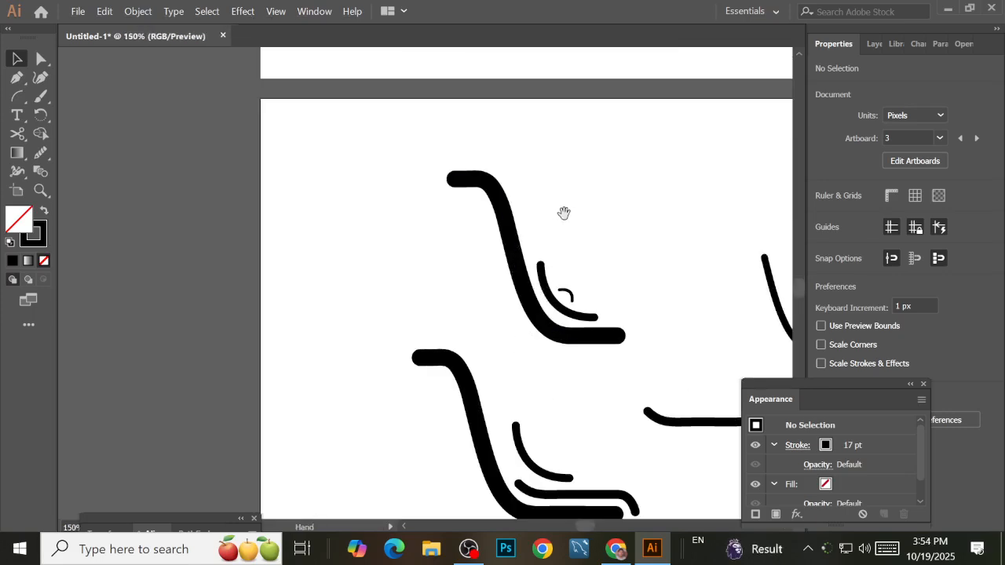
scroll(565, 212, "up", 1)
scroll(705, 203, "up", 3)
left_click_drag(705, 203, 729, 96)
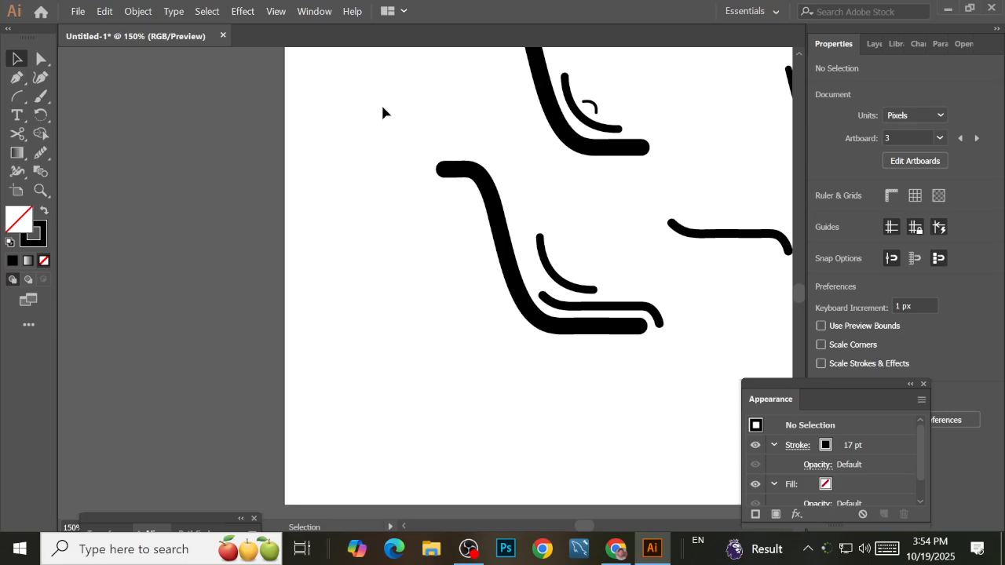
left_click(497, 219)
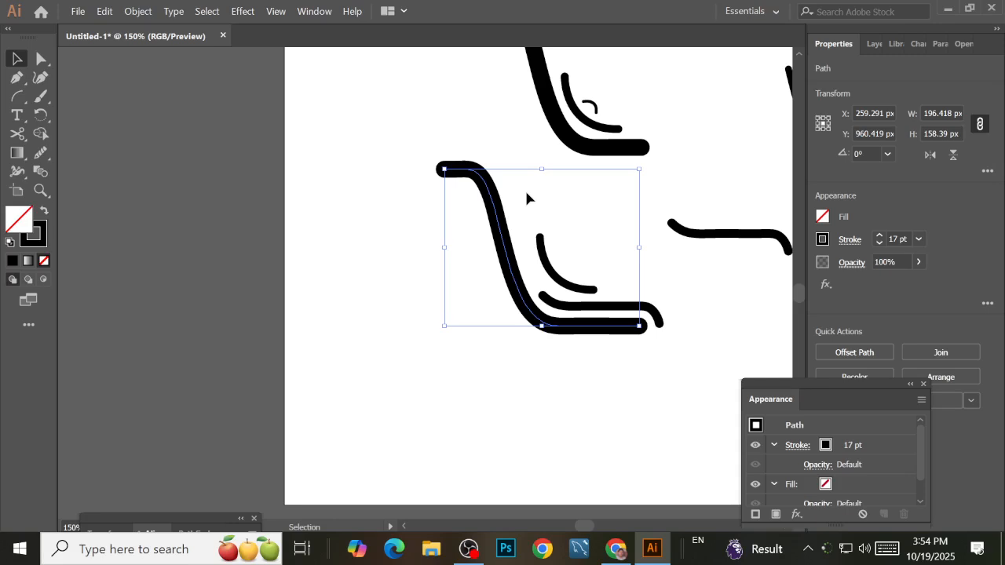
left_click(713, 287)
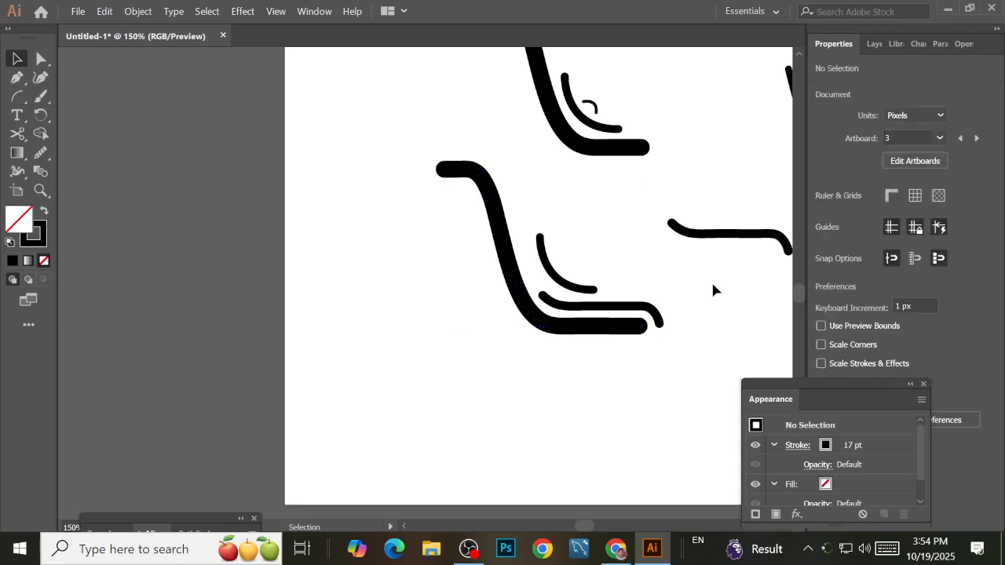
Duplicate the third artboard with its artwork, placing the copy beside the original on its left
scroll(694, 291, "down", 5)
left_click_drag(706, 255, 525, 323)
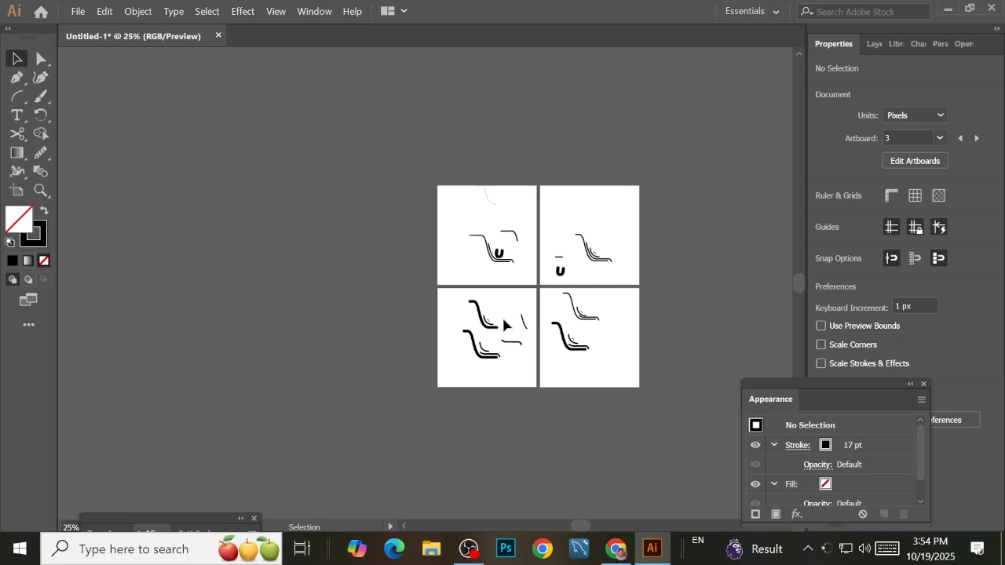
scroll(424, 334, "up", 3)
left_click_drag(426, 309, 421, 337)
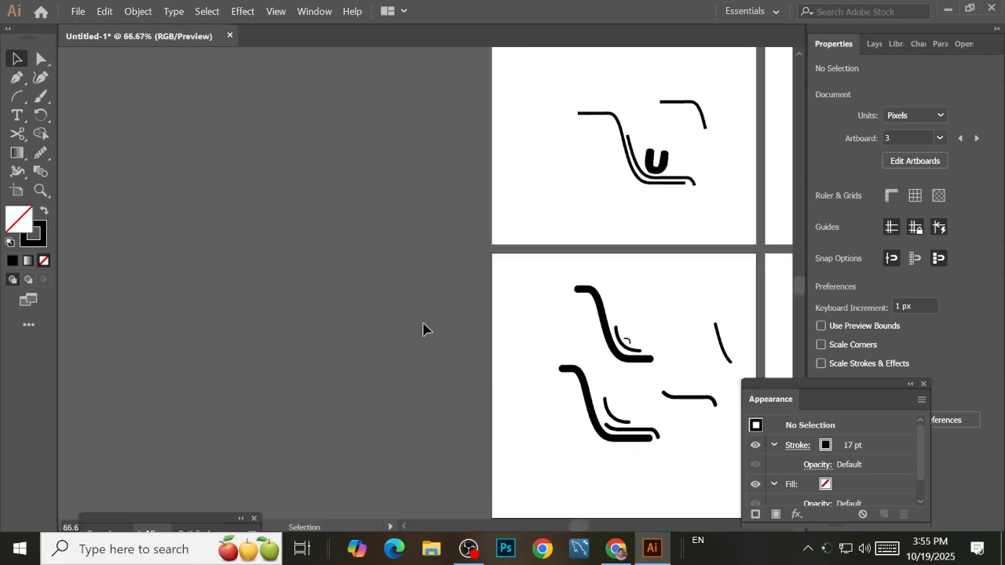
left_click(18, 190)
left_click_drag(510, 262, 207, 263)
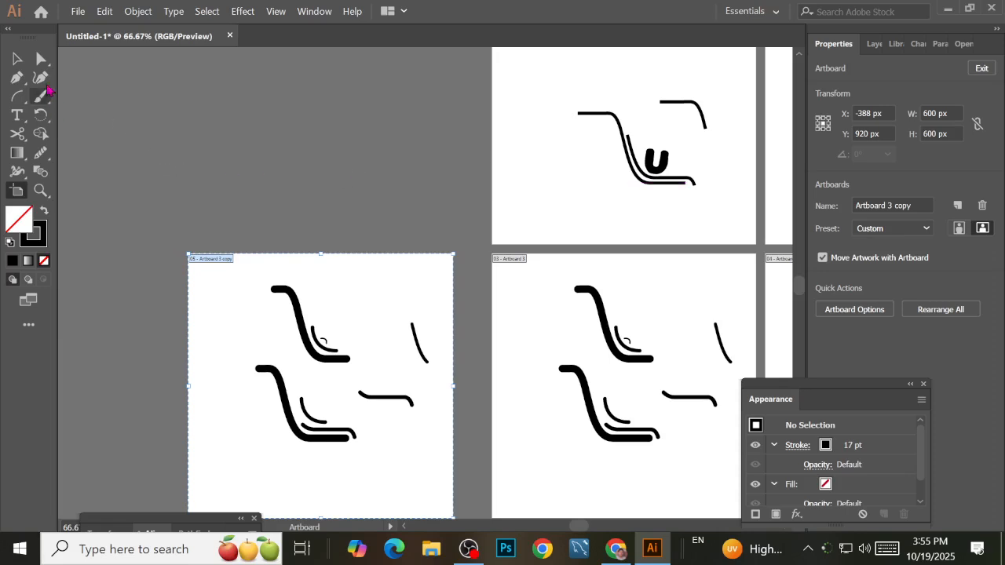
On the new artboard, group the upper heavy-stroke design and delete the lower design and the loose strokes
left_click(17, 59)
left_click_drag(262, 281, 384, 350)
key("ctrl+g")
left_click_drag(242, 393, 447, 452)
key("Delete")
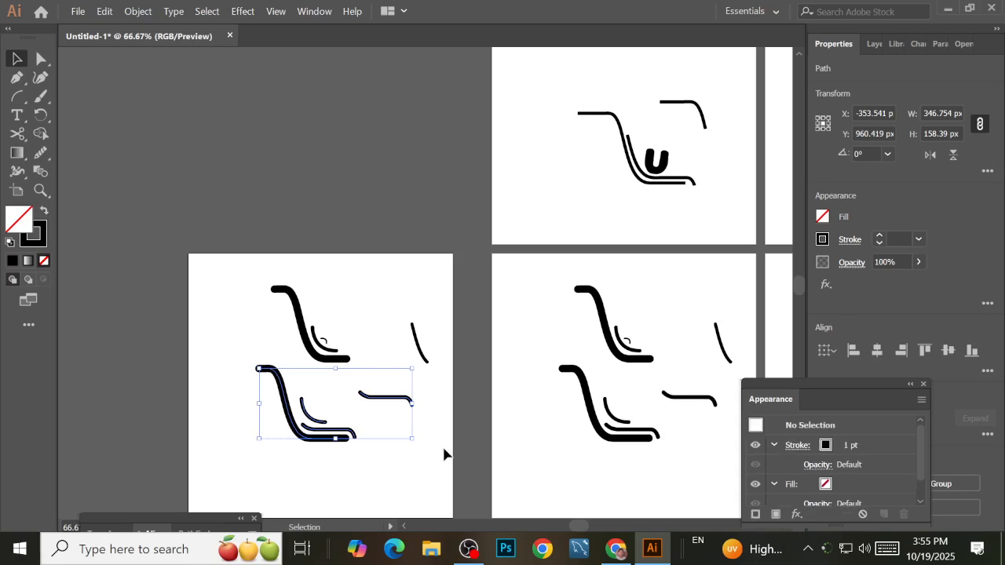
mouse_move(435, 349)
left_mouse_down()
mouse_move(416, 336)
mouse_move(427, 346)
left_mouse_up()
key("Delete")
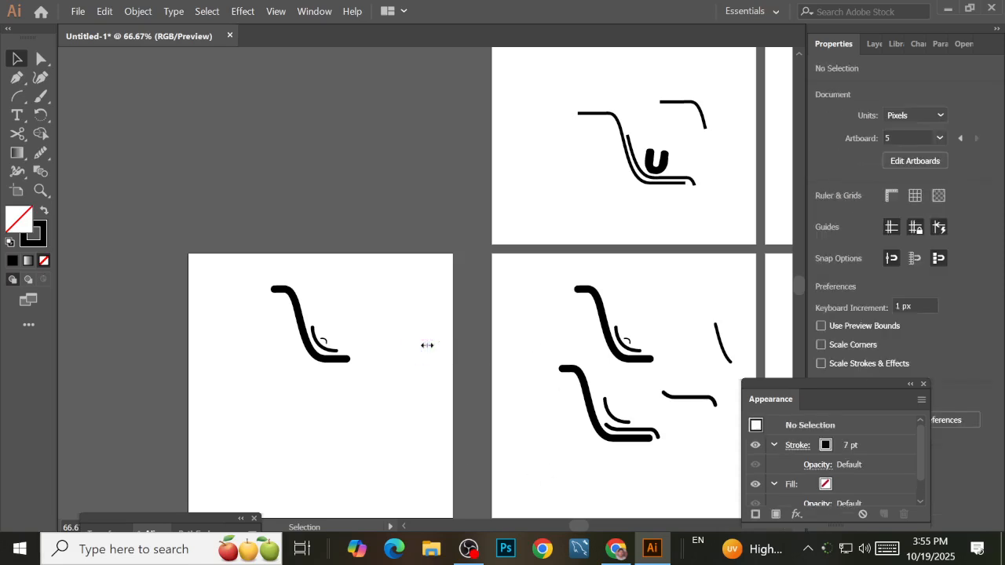
left_click(337, 361)
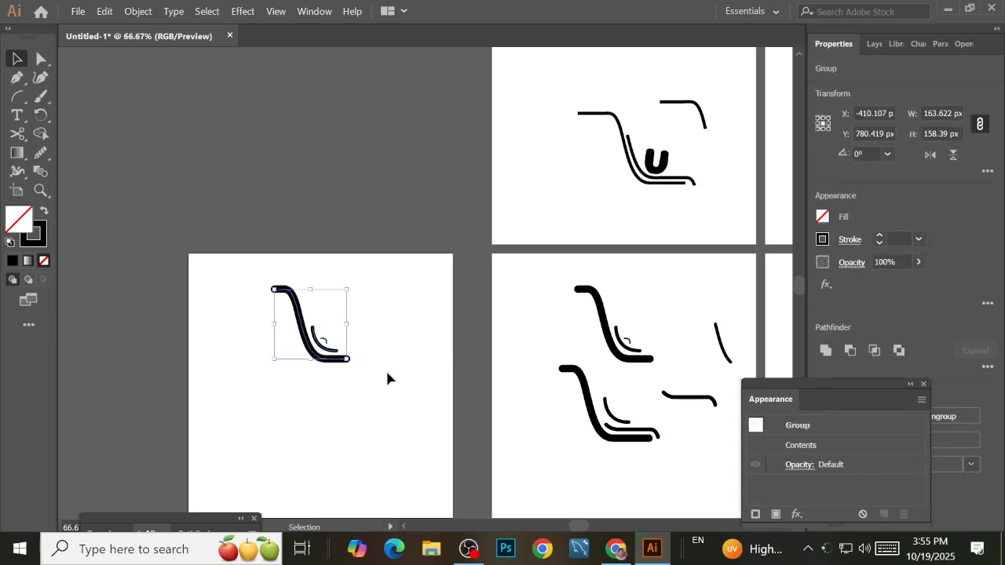
left_click_drag(348, 358, 422, 430)
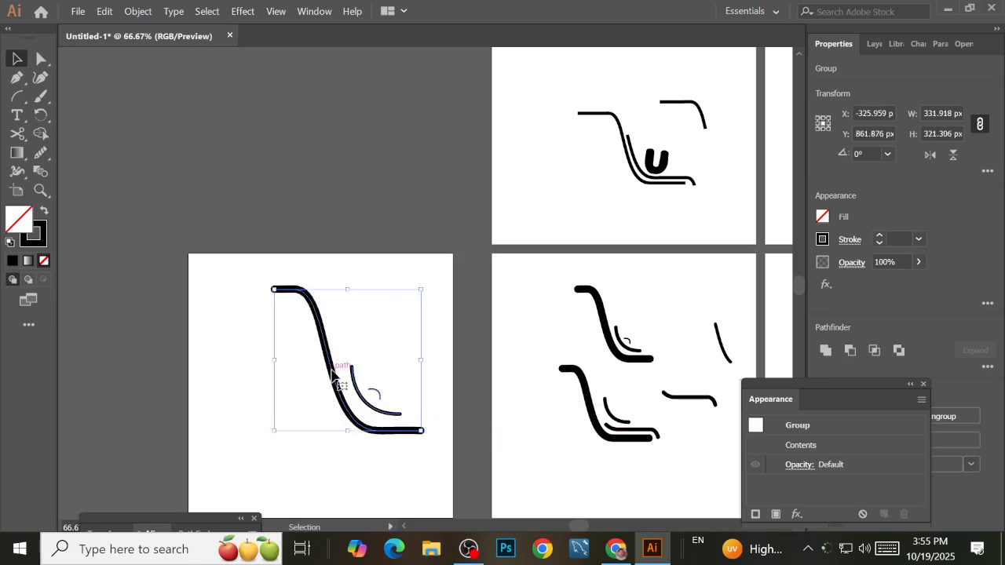
key("ctrl+z")
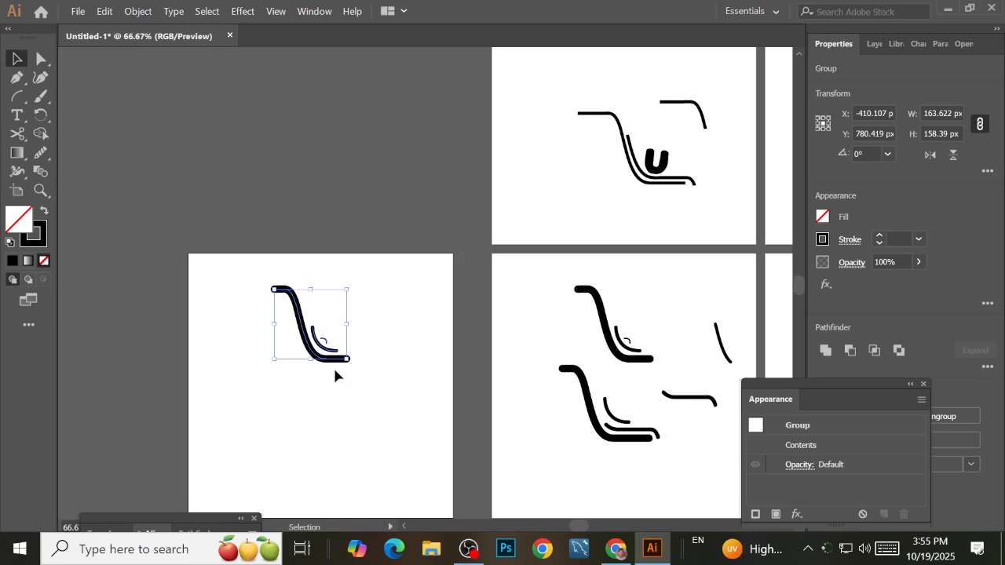
Convert the grouped design's strokes to filled shapes with Outline Stroke
left_click(146, 11)
mouse_move(281, 363)
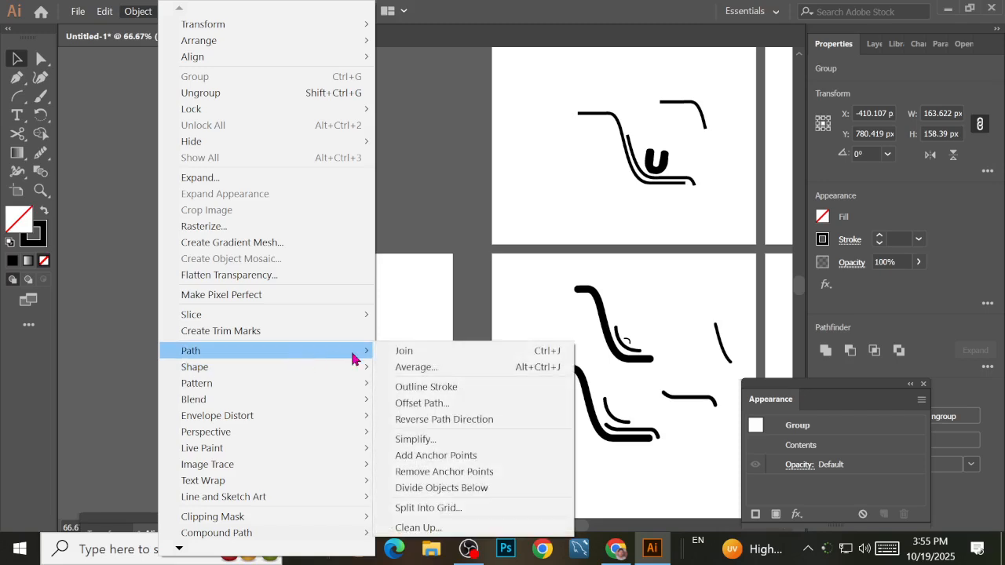
left_click(408, 387)
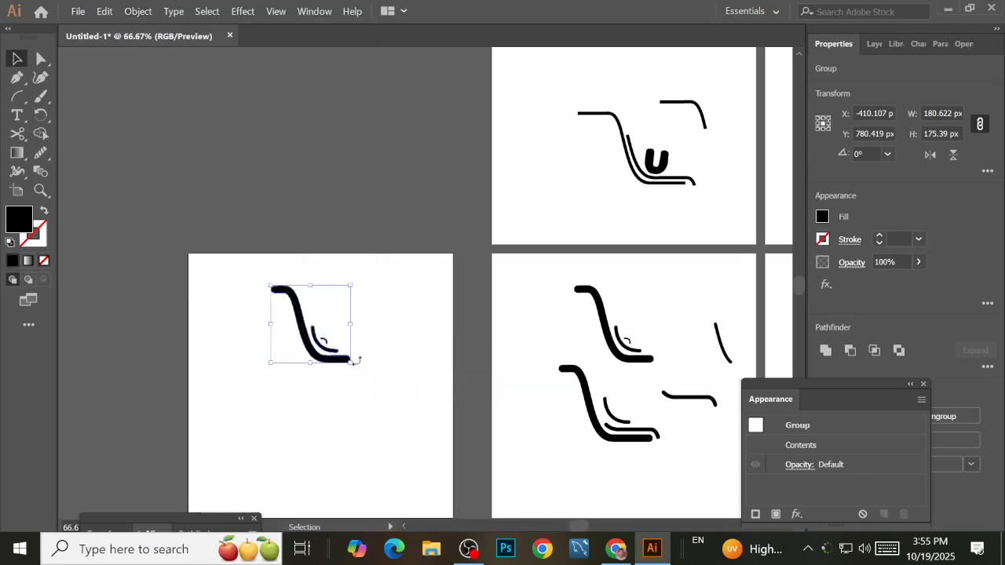
Resize the outlined mark to about 116 by 113 px and place it near the left edge of the new artboard
left_click_drag(351, 362, 415, 453)
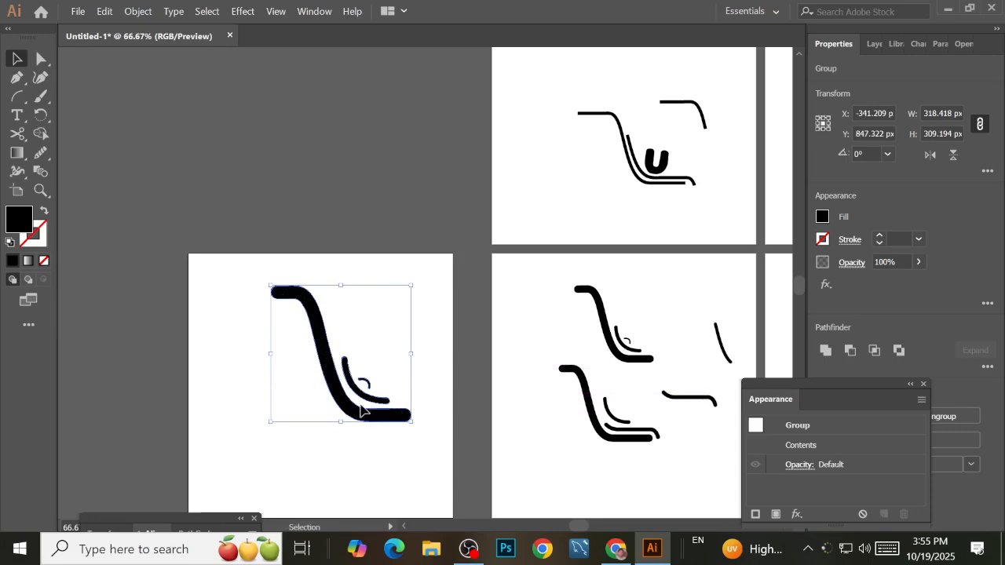
left_click_drag(364, 408, 369, 441)
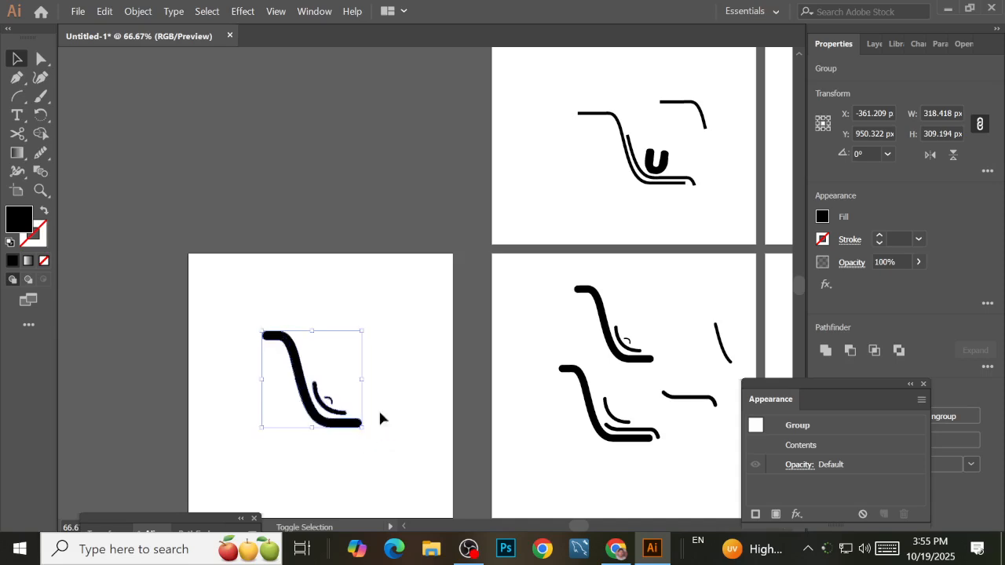
left_click(388, 382)
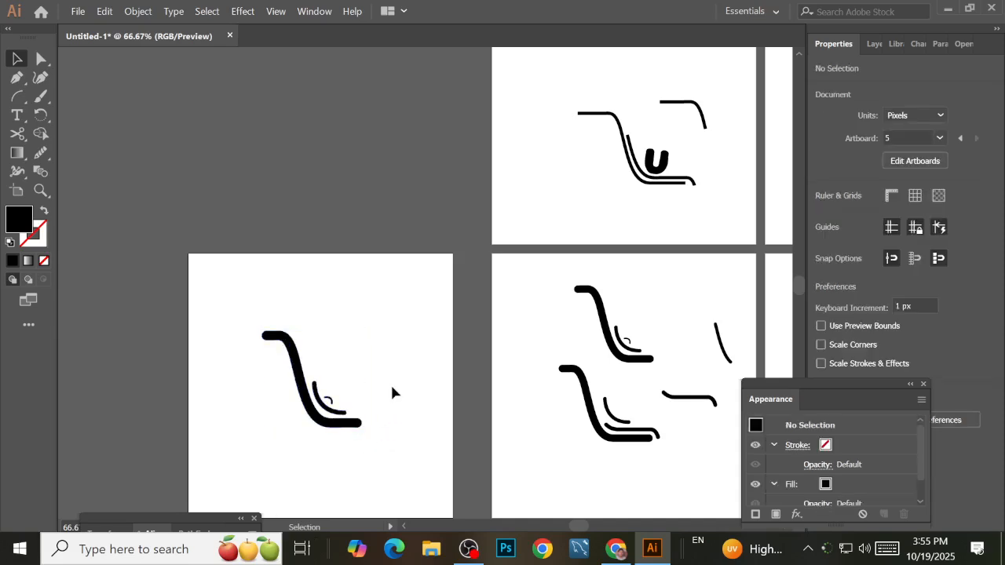
left_click_drag(382, 395, 254, 357)
left_click(357, 362)
left_click(316, 347)
left_click(249, 345)
scroll(249, 346, "up", 2)
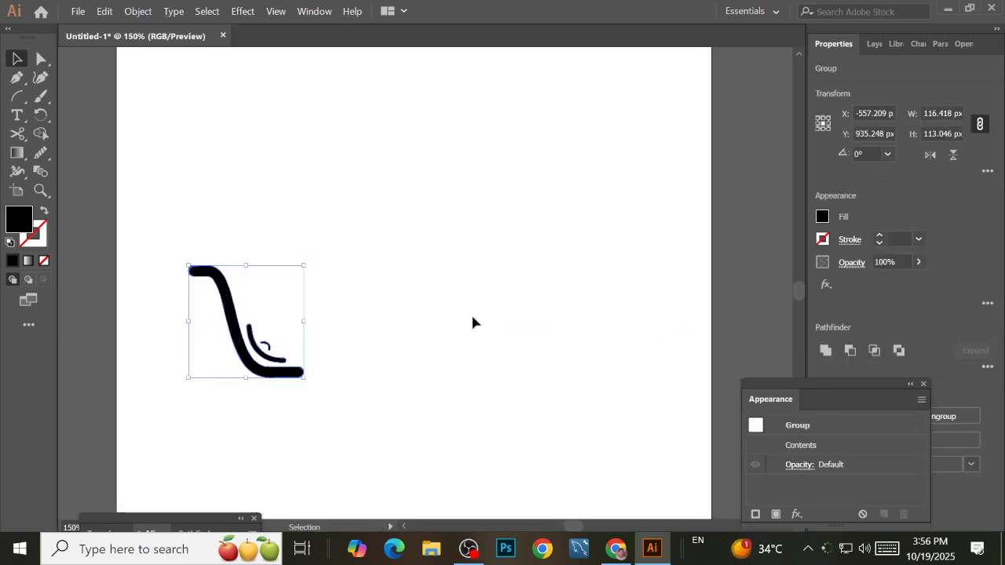
Add the text "TECH LO" in Poppins Black to the right of the mark
left_click(439, 328)
key("t")
left_click(465, 330)
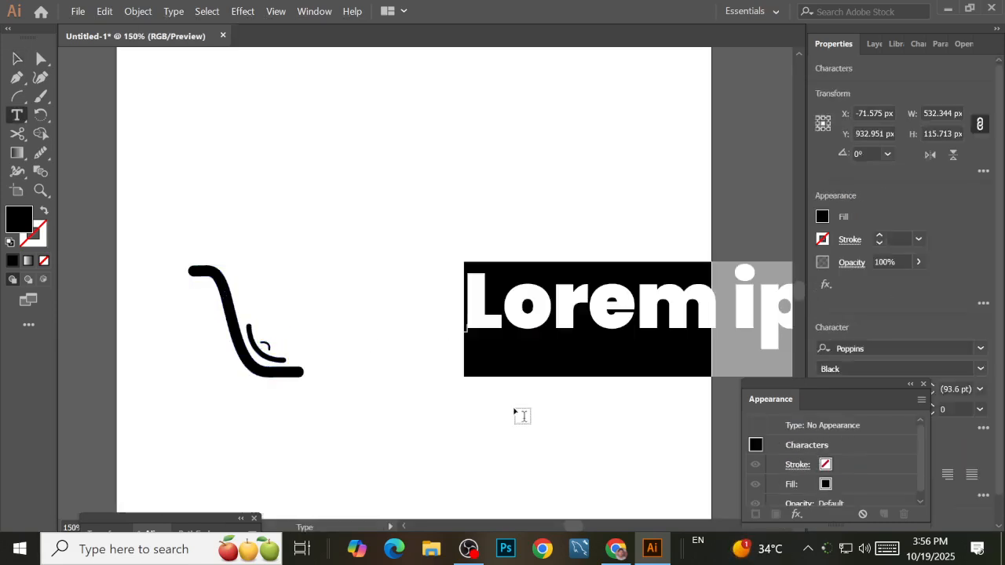
type("TECH")
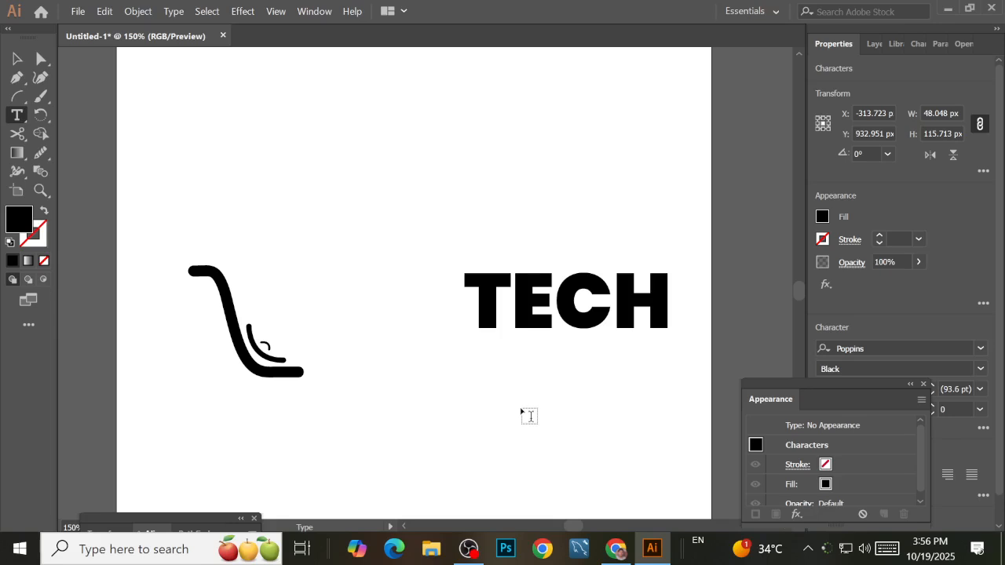
type(" LO")
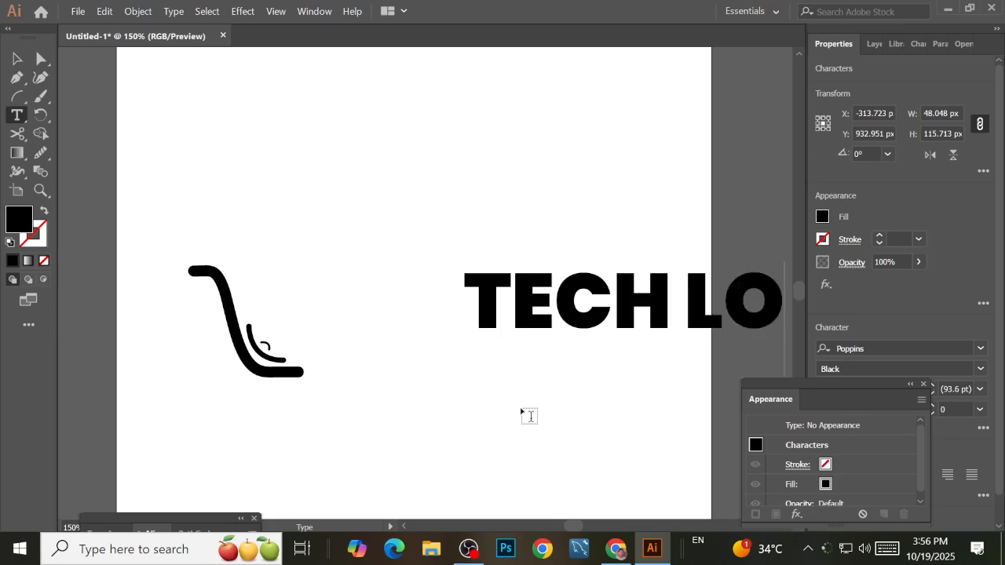
Move the TECH LO text next to the mark and set its font size to 95 pt
left_click(17, 59)
left_click_drag(511, 292, 345, 297)
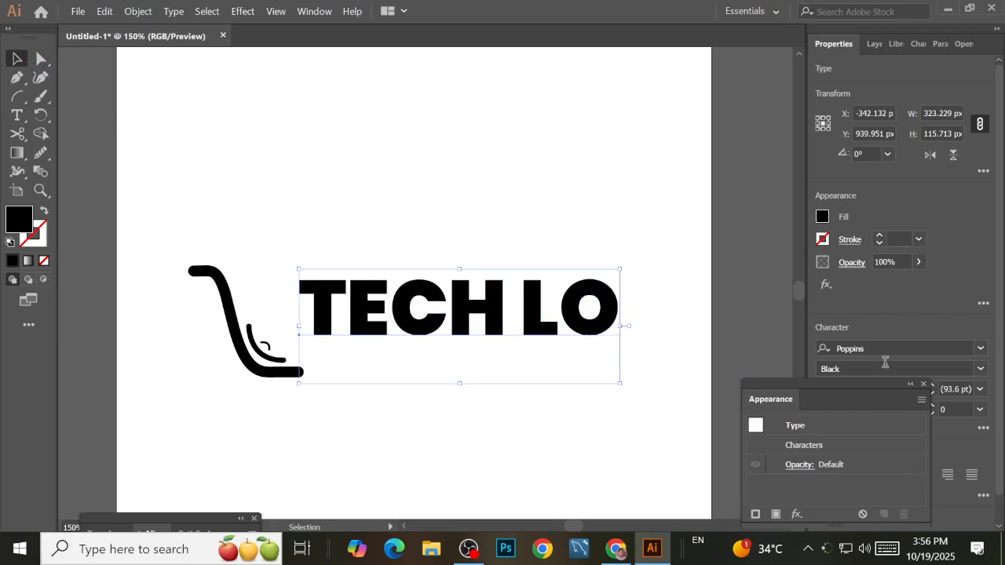
left_click(923, 384)
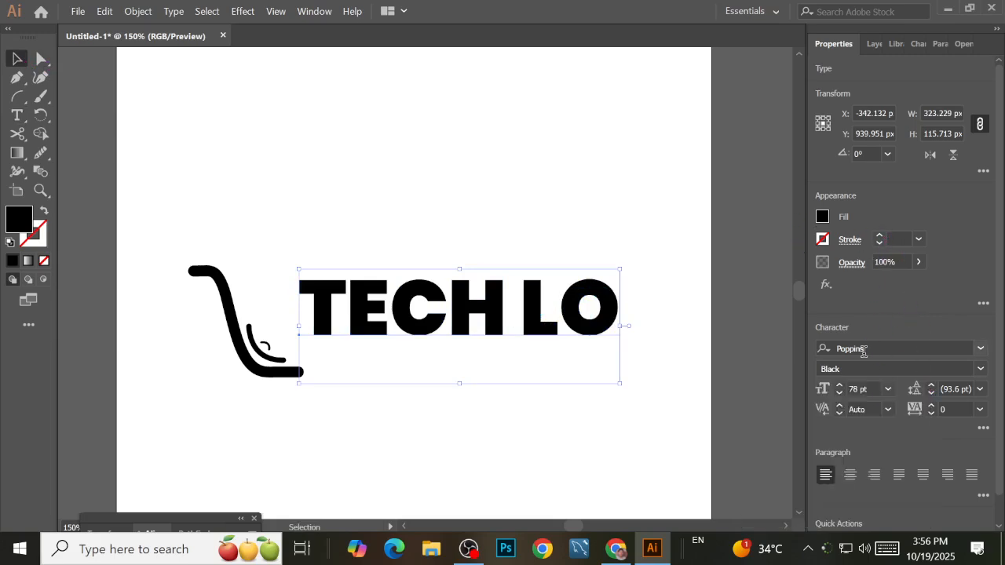
left_click(839, 387)
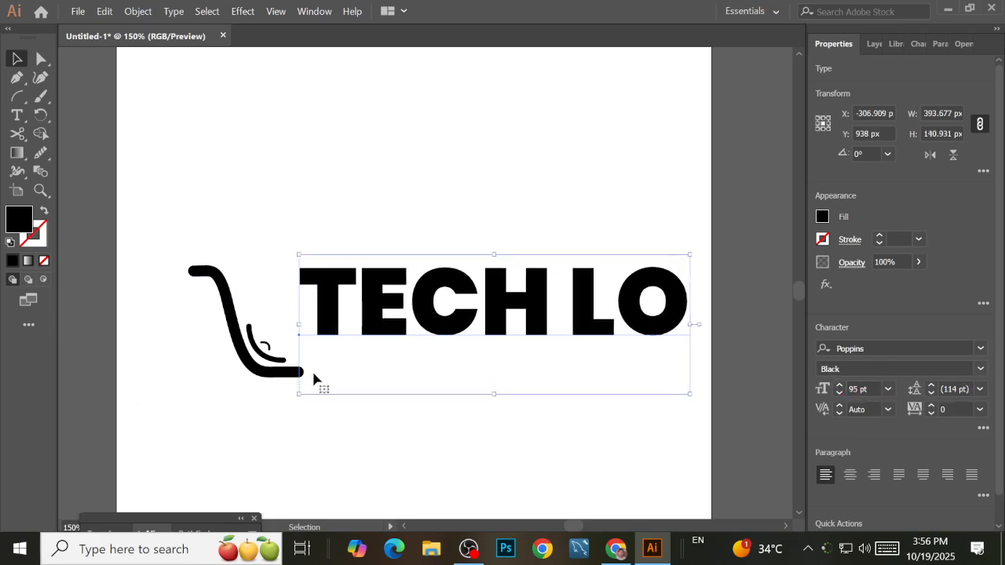
Move the mark up so its base meets the TECH LO baseline, leaving a small gap before the T
left_click_drag(264, 373, 236, 334)
key("Right")
key("Right")
key("Right")
key("Right")
key("Right")
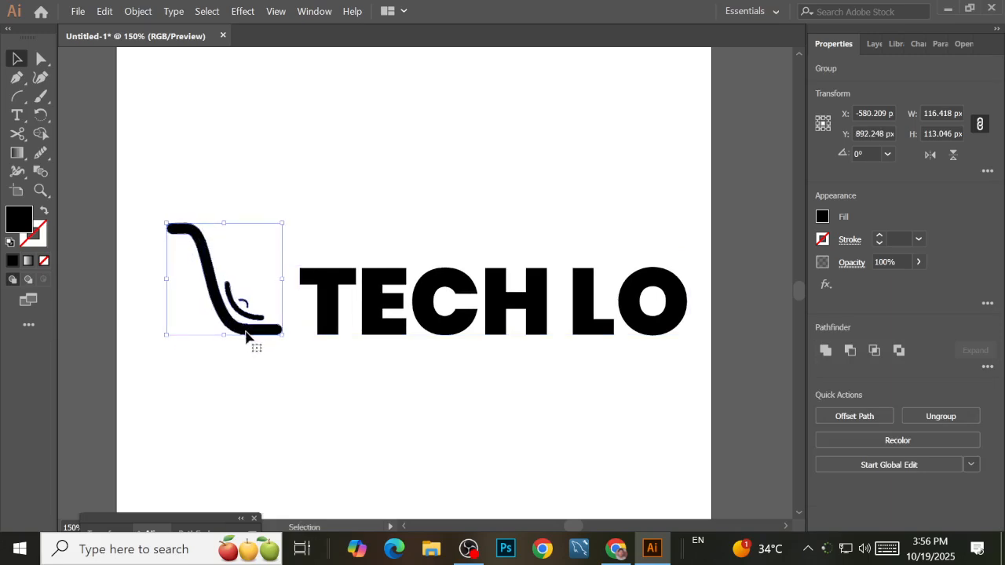
key("Right")
key("Right")
key("Right")
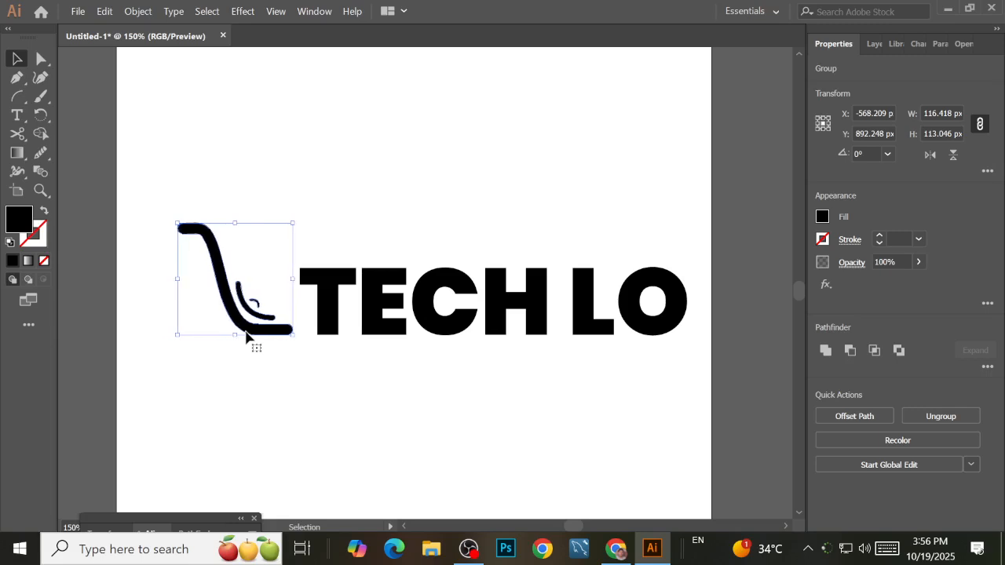
Select the mark together with the TECH LO text and group them
left_click(167, 204)
left_click_drag(167, 203, 588, 376)
key("v")
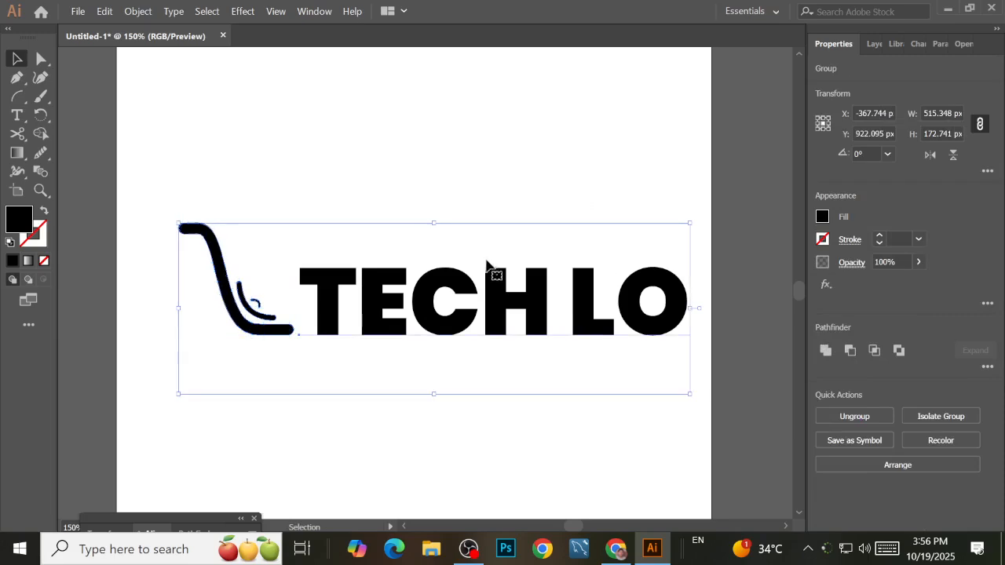
scroll(471, 267, "down", 3)
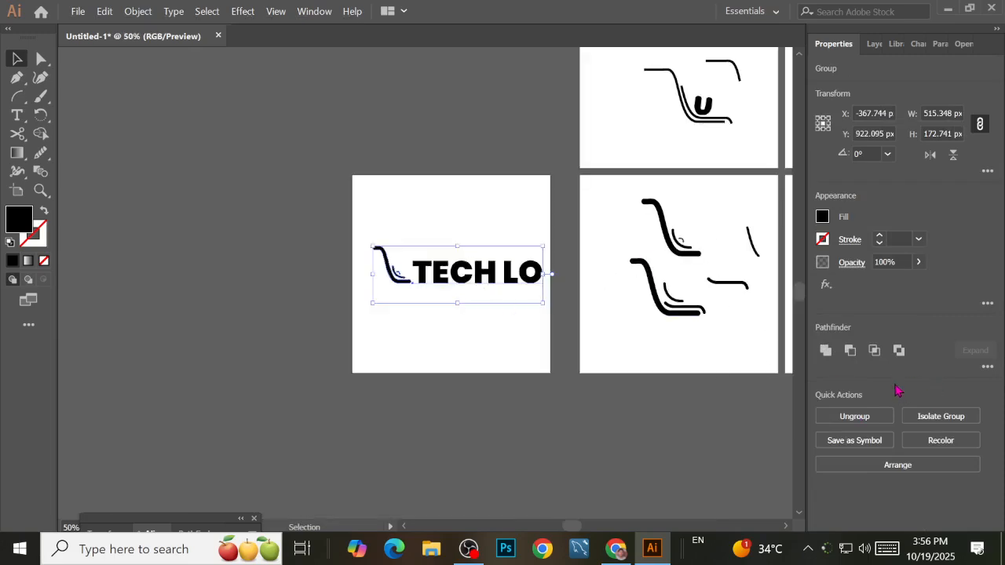
type("2")
key("Return")
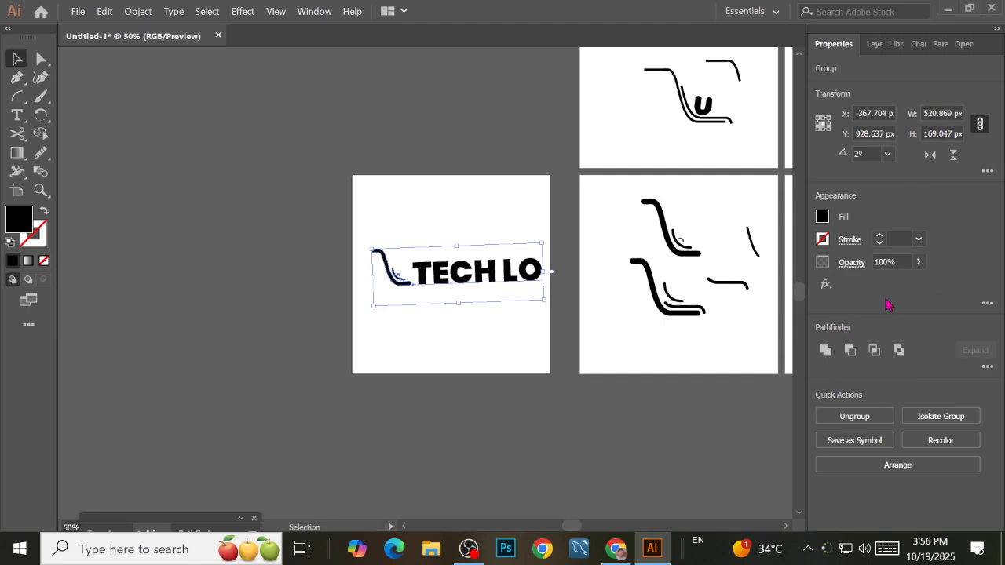
key("ctrl+z")
key("ctrl+z")
key("ctrl+z")
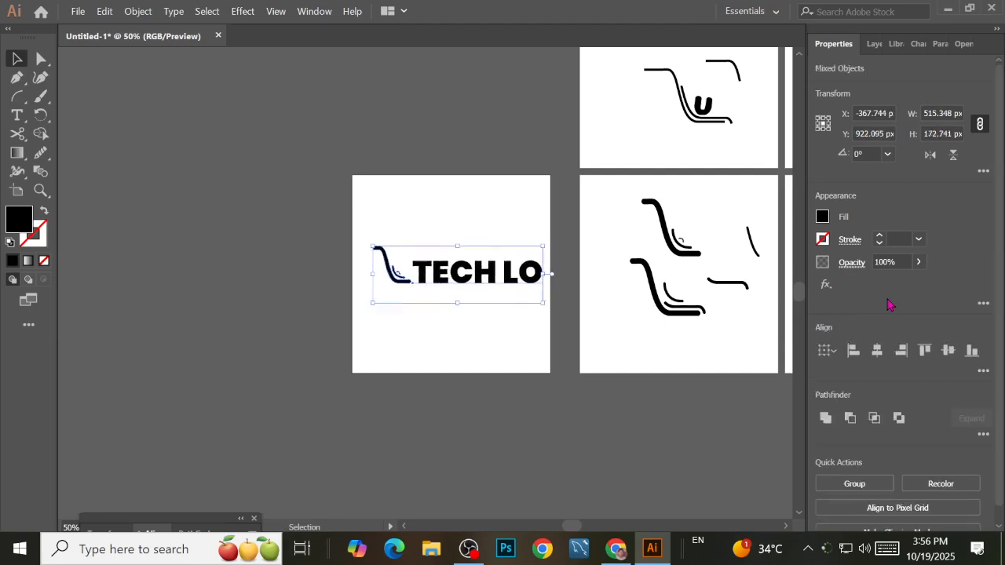
left_click(876, 350)
key("ctrl+z")
Regroup the mark and the text into a single lockup and select it
key("a")
key("ctrl+g")
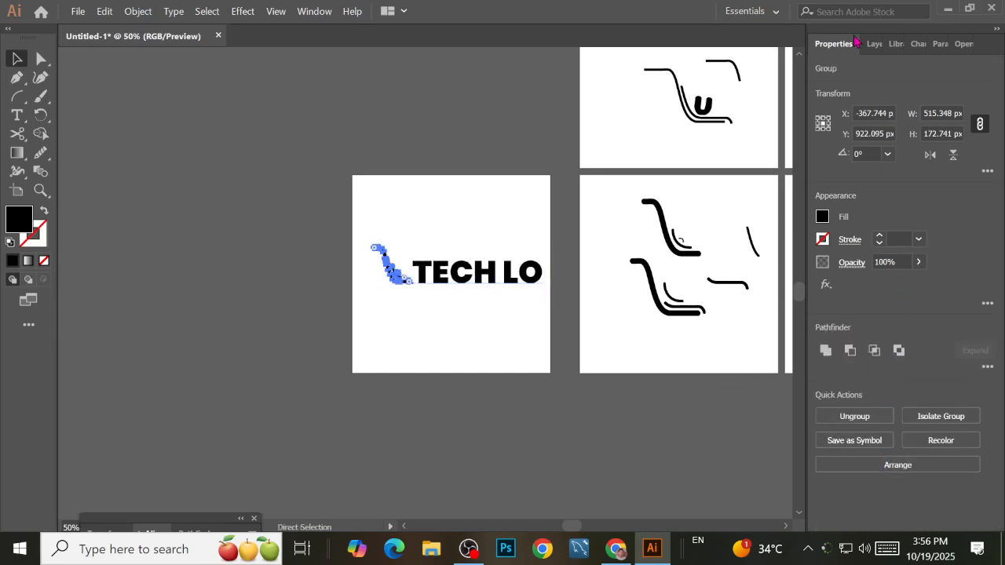
left_click(873, 44)
left_click(833, 43)
left_click(461, 365)
left_click(477, 287)
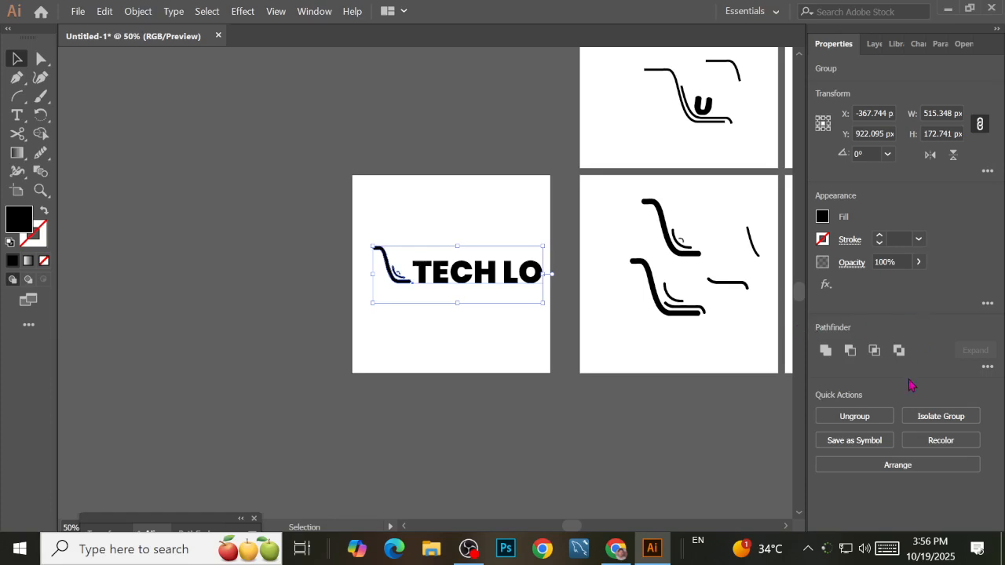
Position the TECH LO lockup at about the centre of the new artboard
left_click_drag(457, 282, 198, 254)
left_click_drag(197, 253, 453, 271)
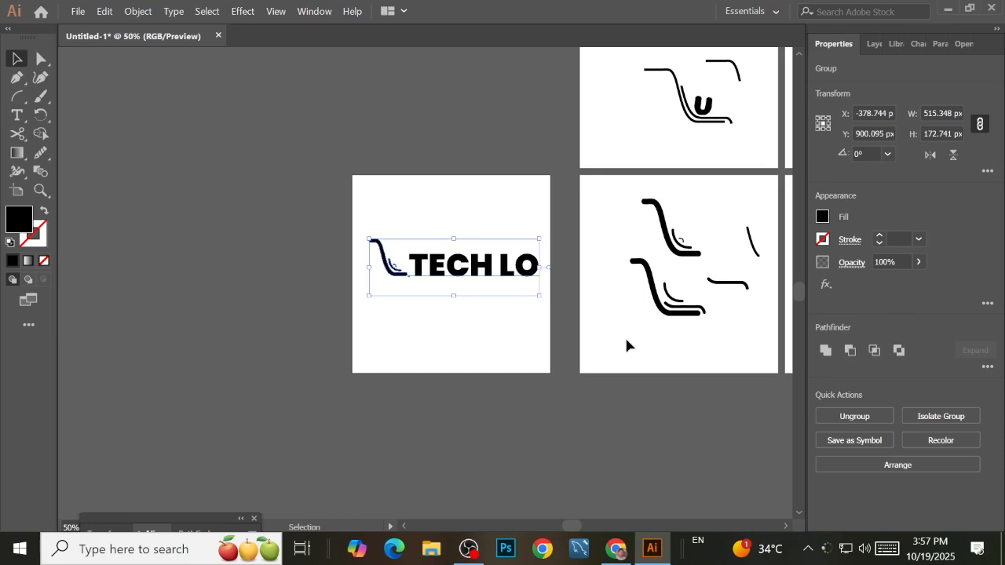
left_click_drag(457, 271, 456, 282)
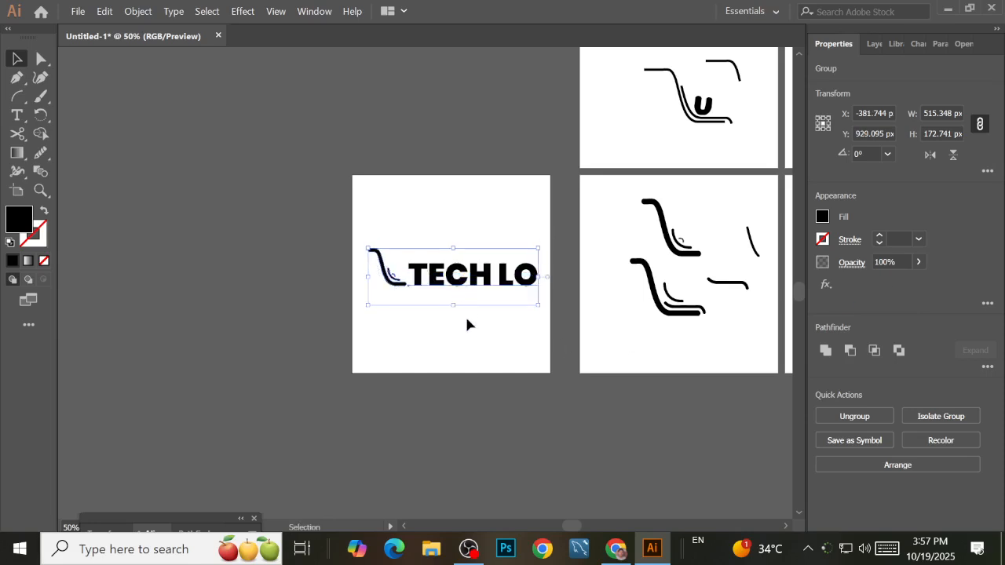
left_click(466, 324)
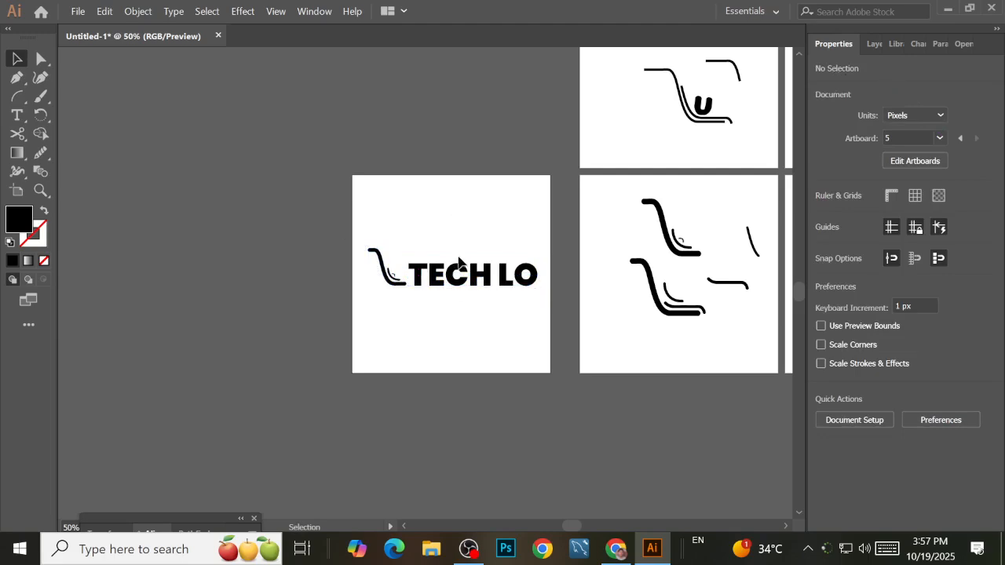
left_click(918, 44)
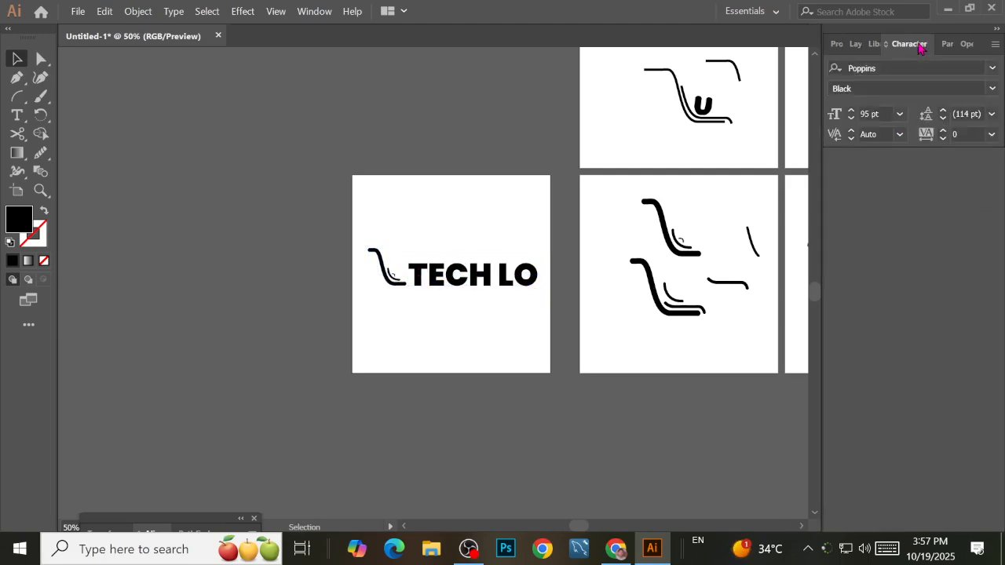
left_click(877, 44)
left_click(843, 45)
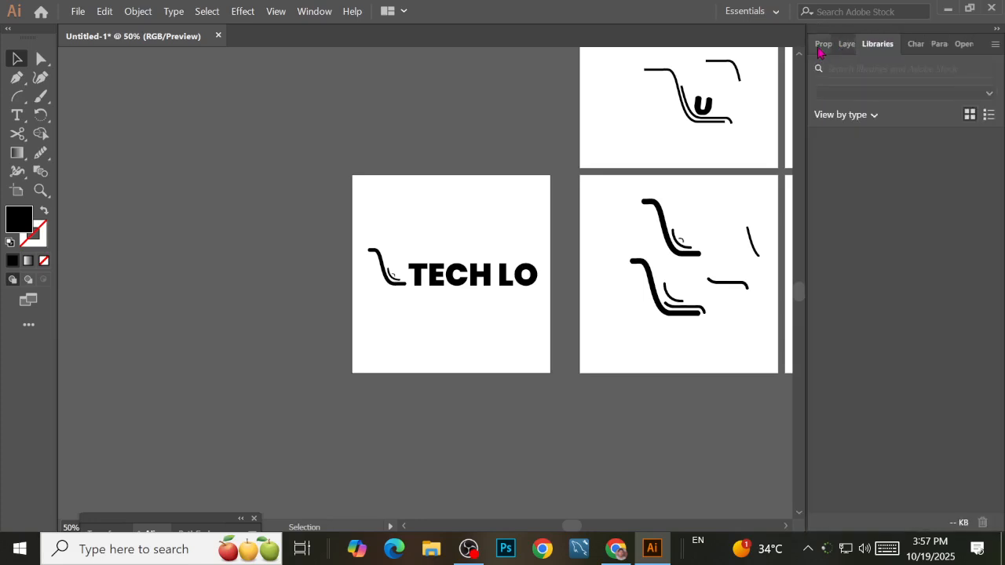
left_click(821, 46)
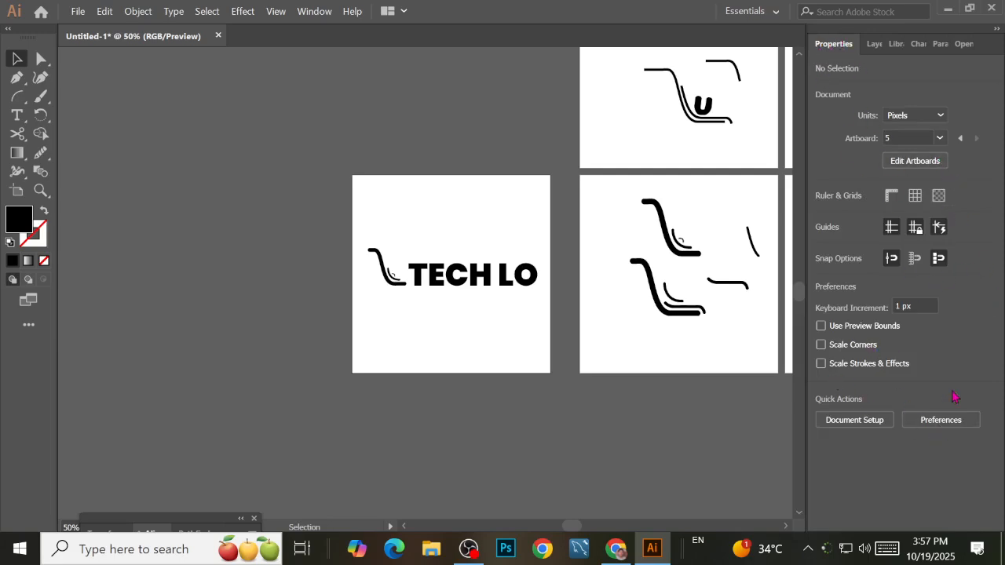
left_click(427, 290)
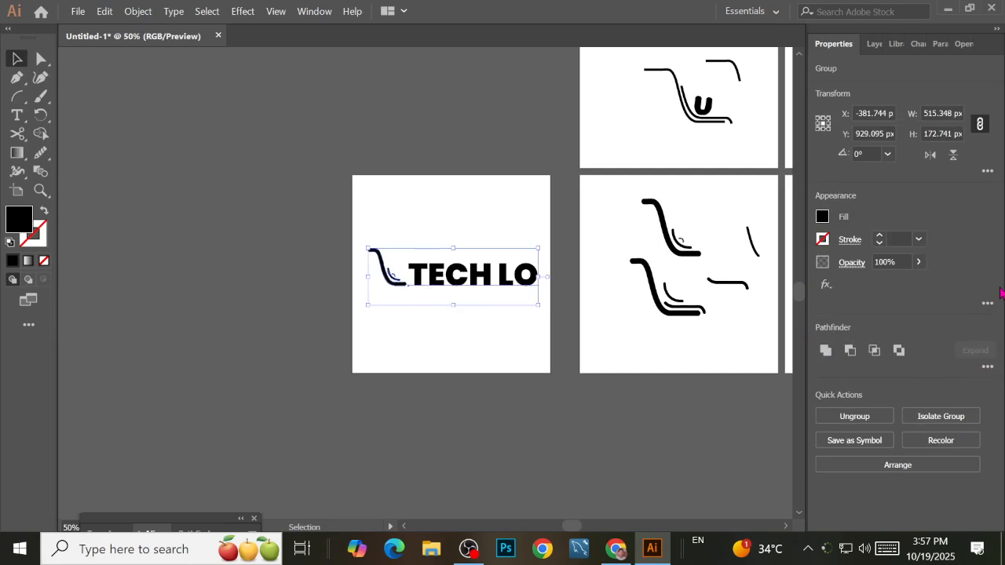
Set the fill of the TECH LO lockup, mark and text together, to blue 0598C6
left_click(418, 326)
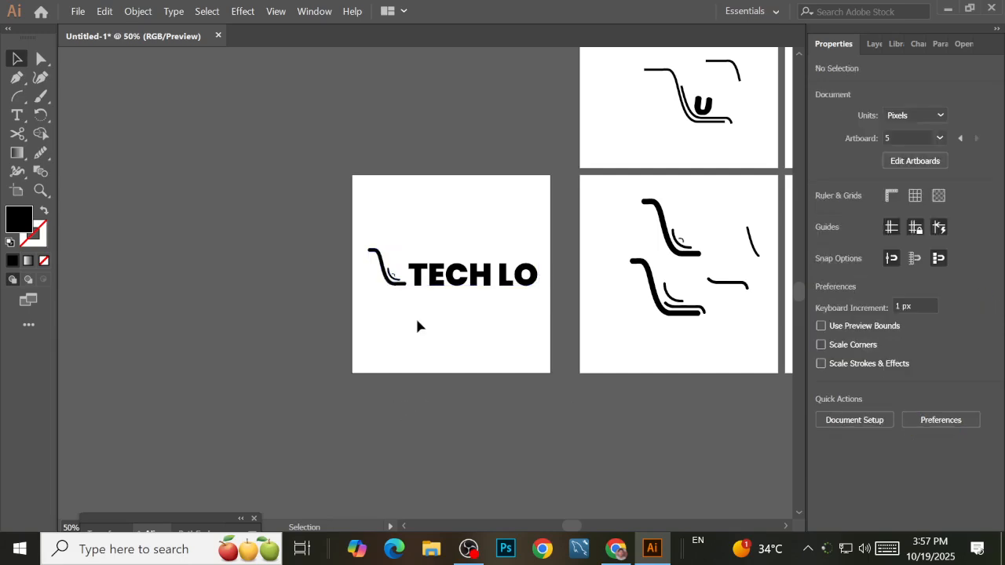
left_click(462, 280)
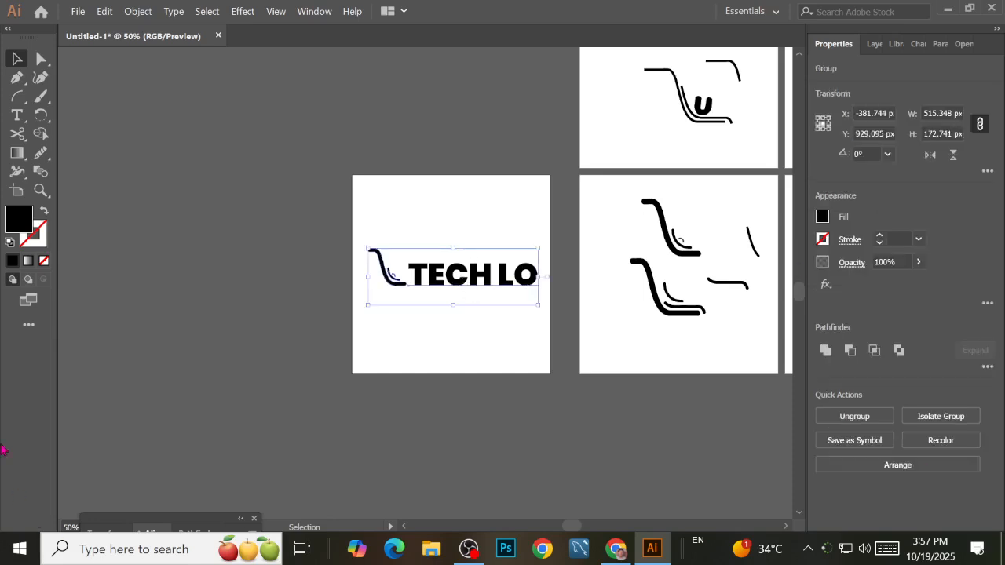
double_click(18, 223)
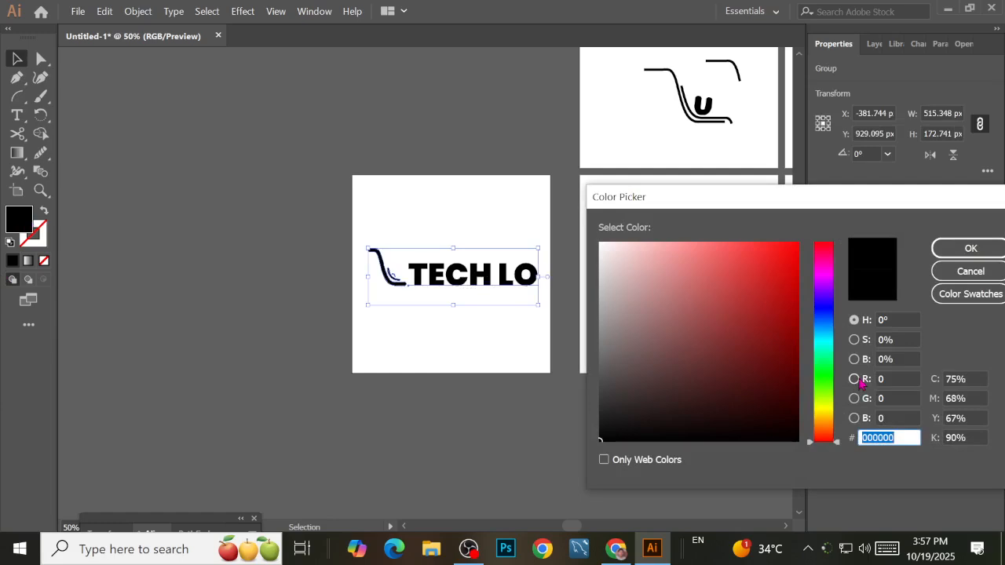
mouse_move(834, 337)
left_mouse_down()
mouse_move(829, 326)
mouse_move(830, 339)
left_mouse_up()
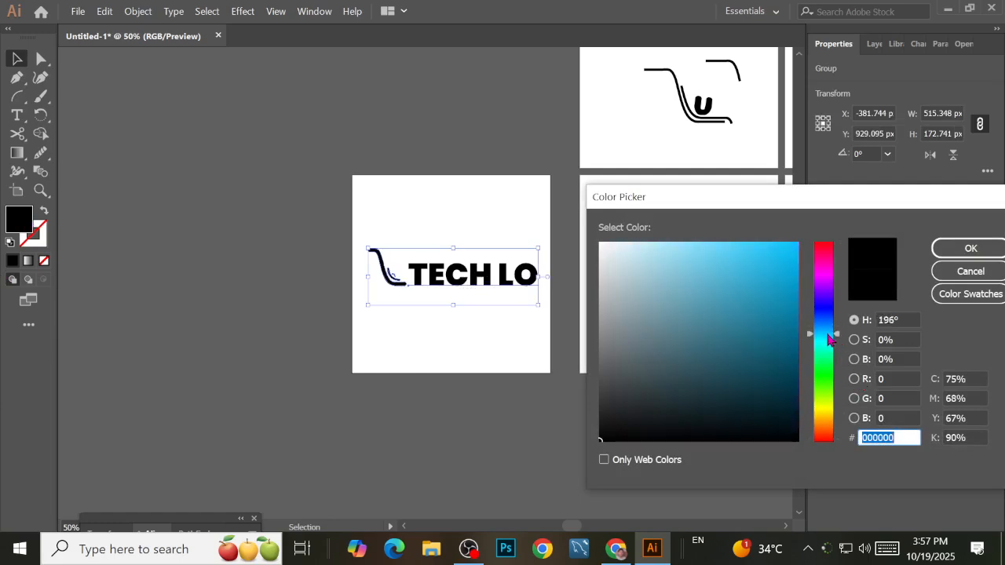
mouse_move(771, 292)
left_mouse_down()
mouse_move(794, 280)
mouse_move(795, 296)
mouse_move(794, 284)
left_mouse_up()
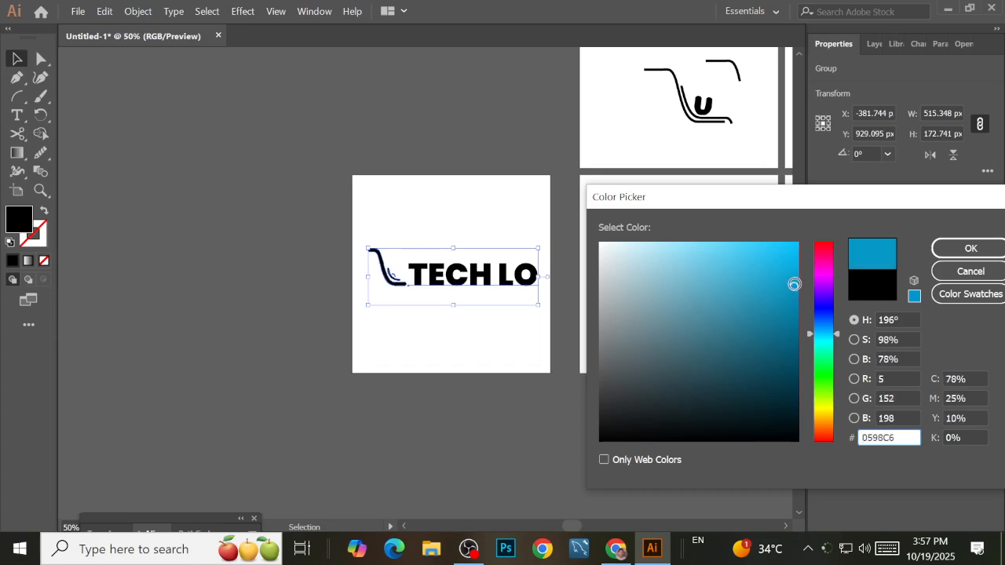
left_click(970, 248)
left_click(476, 334)
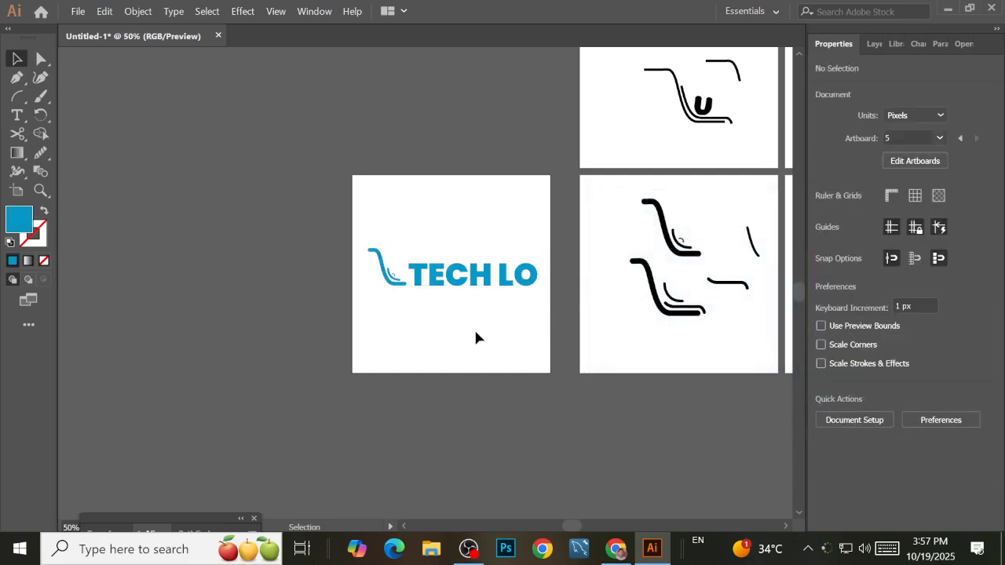
Duplicate the lockup artboard into the space above it and move the copied lockup outside the new artboard, beside it
scroll(455, 309, "up", 2)
left_click_drag(482, 265, 489, 296)
key("shift+o")
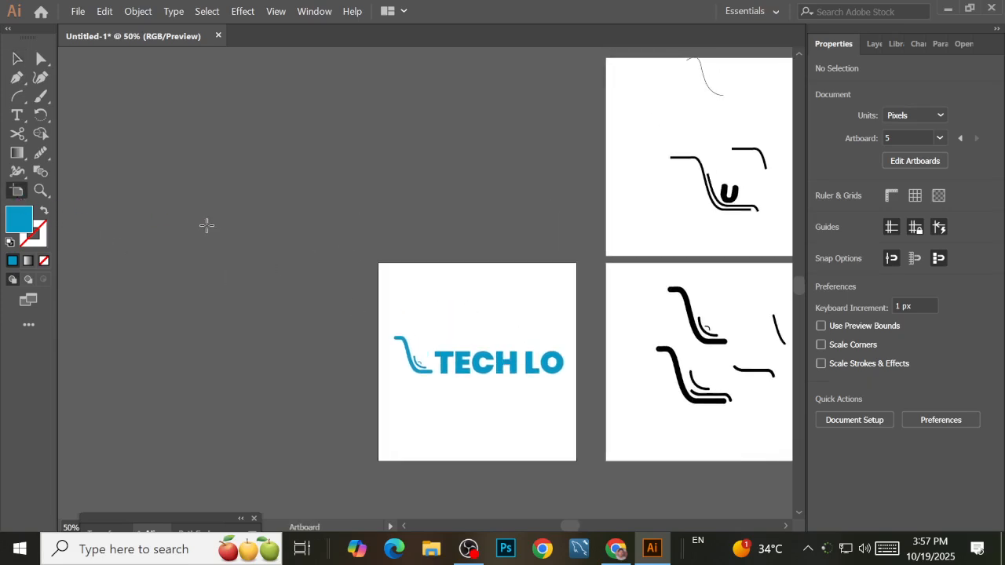
left_click_drag(385, 267, 403, 206)
key("Escape")
left_click_drag(498, 294, 270, 301)
left_click(352, 239)
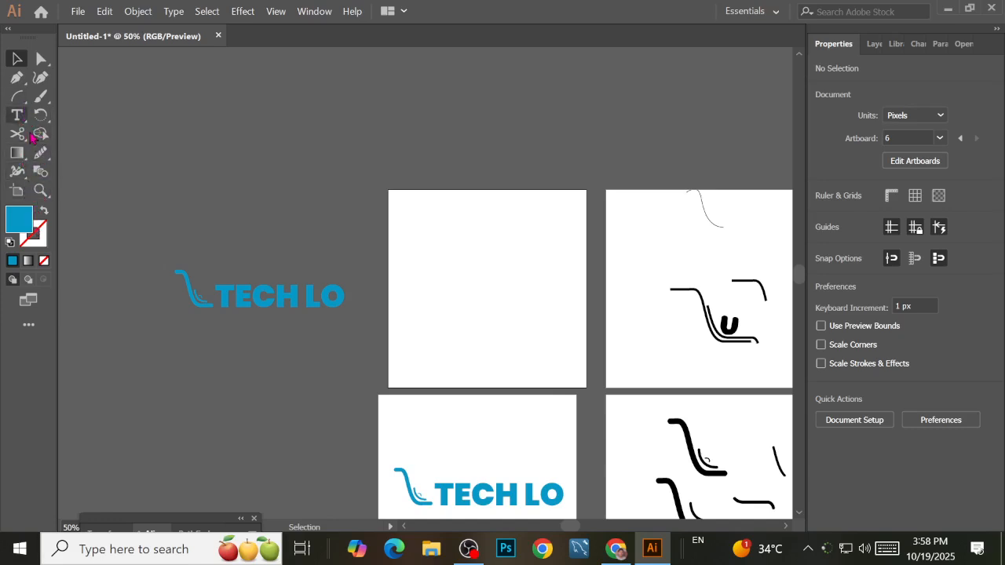
Draw a 600 × 600 px blue rectangle covering the whole new artboard
right_click(17, 97)
left_click(86, 97)
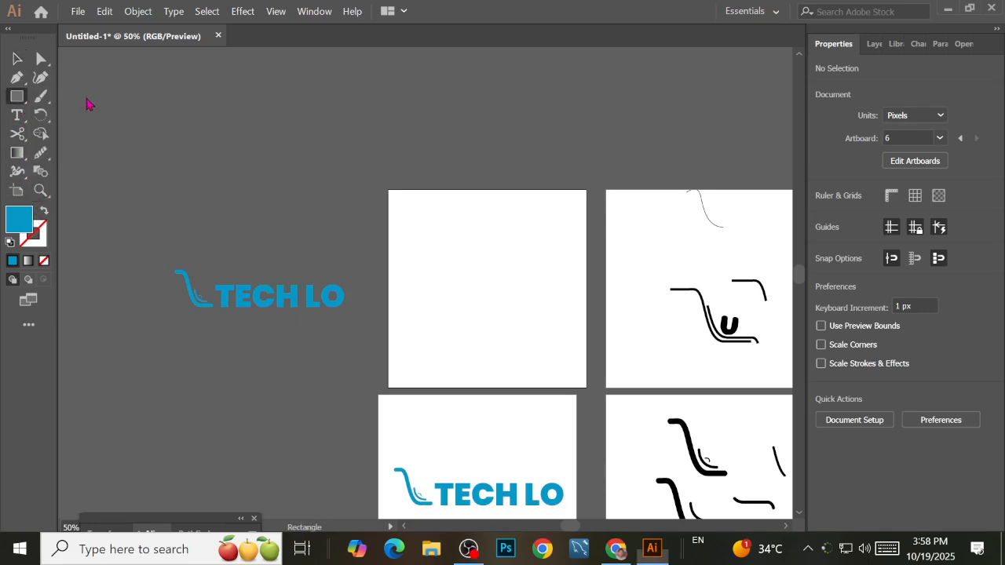
left_click_drag(389, 190, 587, 387)
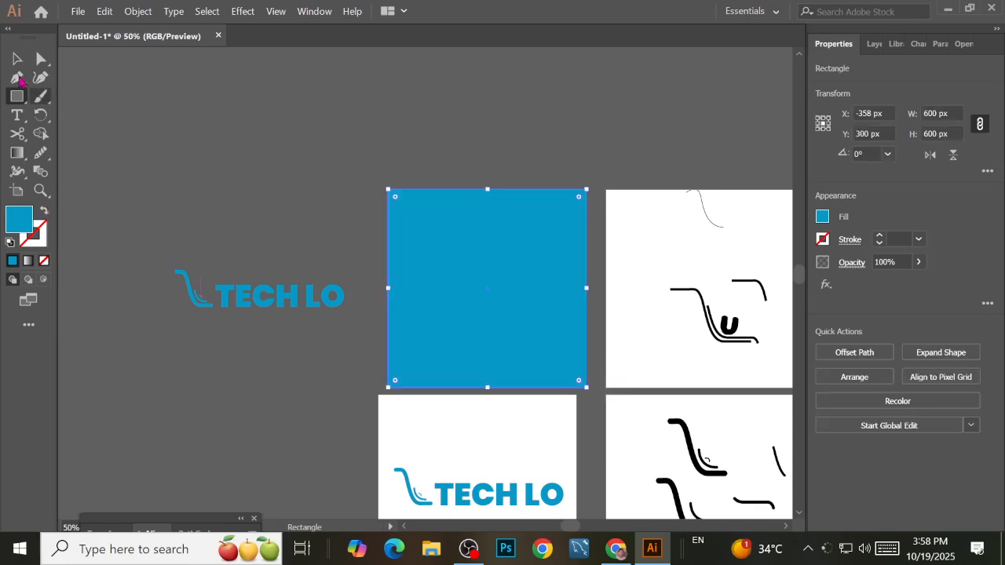
left_click(17, 58)
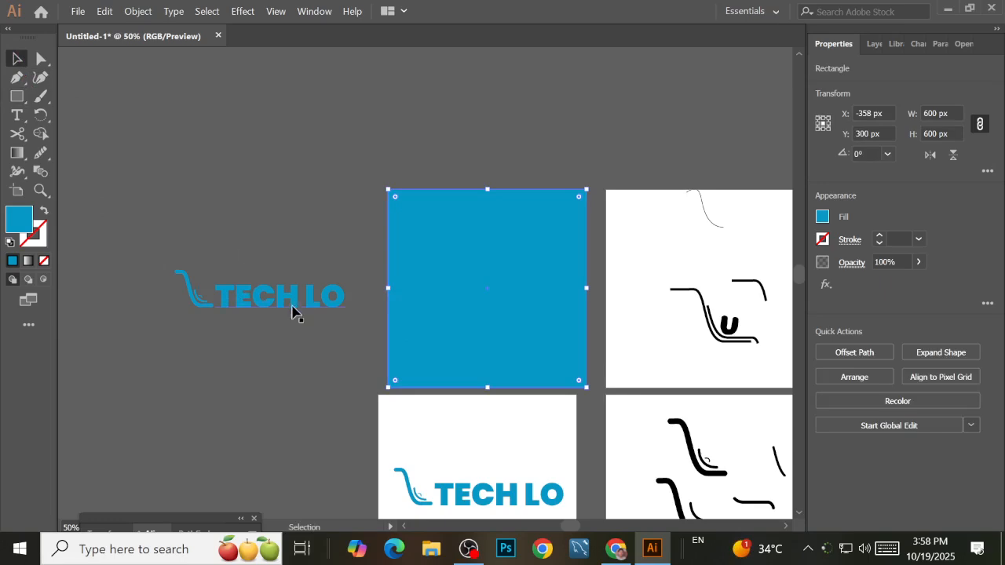
Set the copied lockup's fill to white and move it onto the blue square
left_click(294, 308)
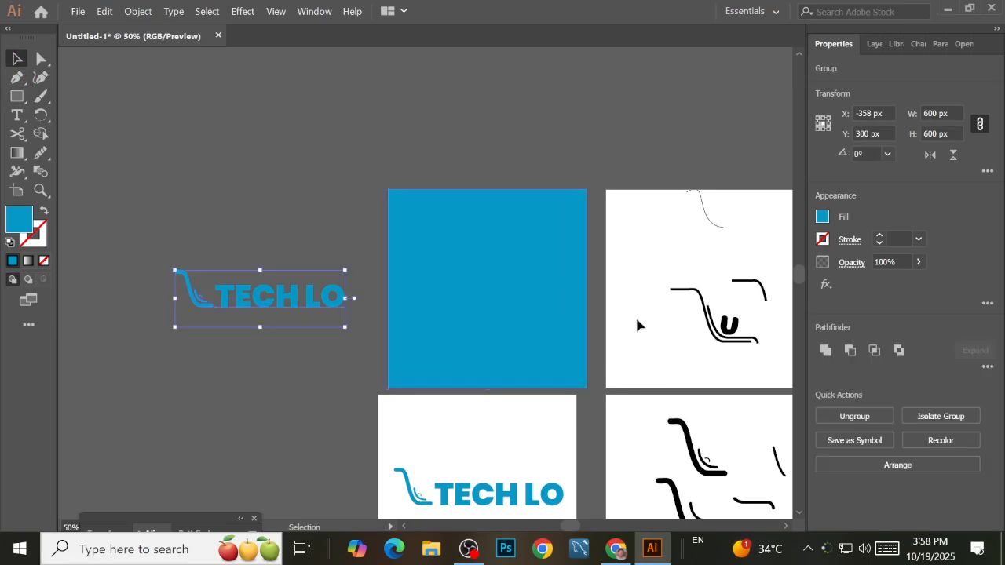
left_click(818, 220)
left_click(673, 273)
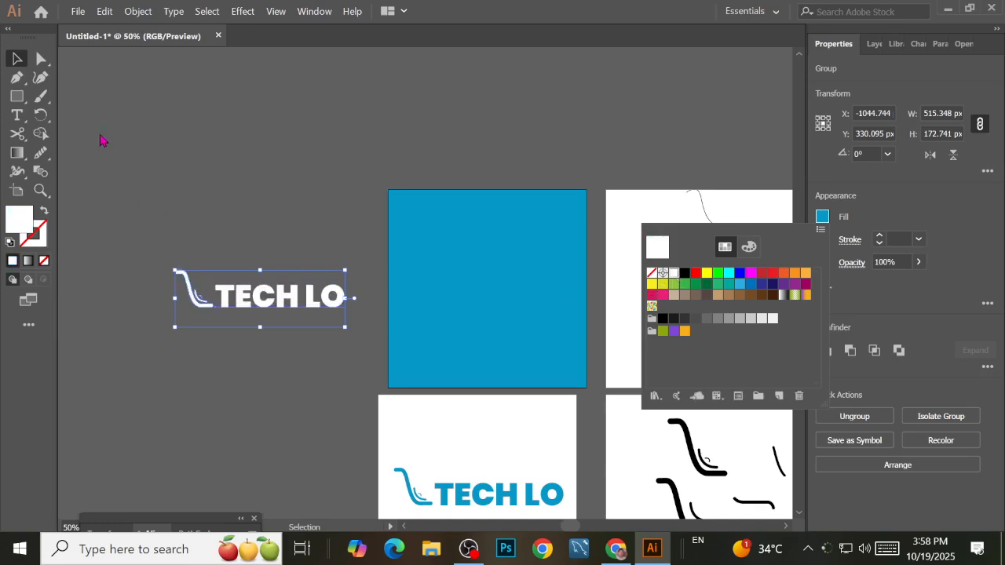
left_click(168, 190)
left_click(288, 246)
left_click_drag(283, 291, 519, 294)
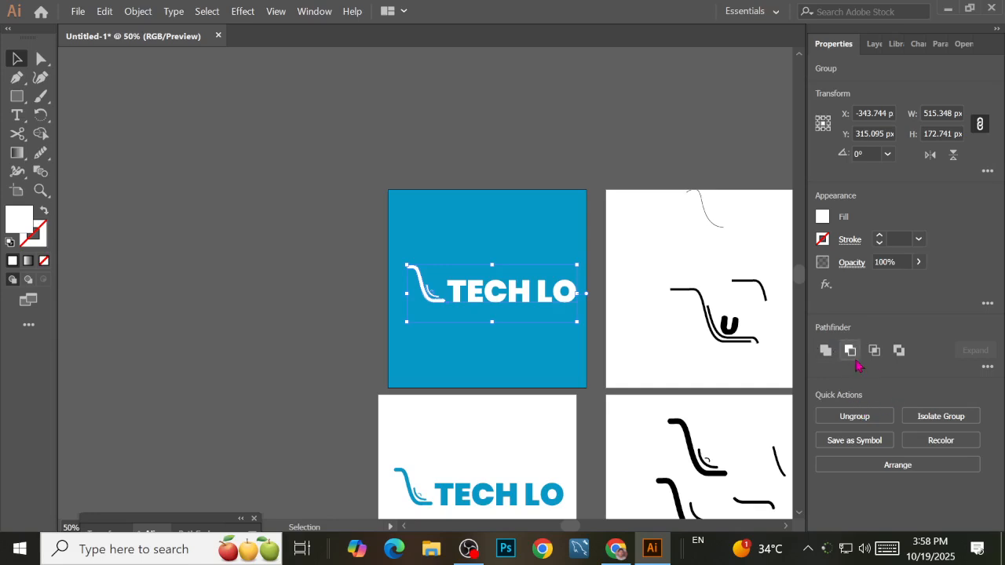
Shift the white lockup slightly so it sits at about the horizontal centre of the blue square
left_click(566, 160)
left_click(512, 302)
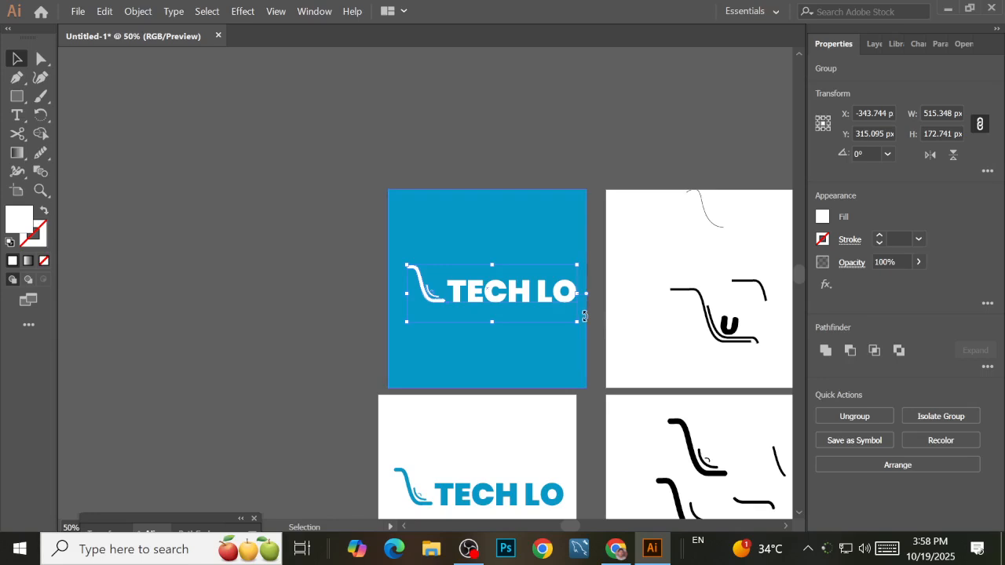
scroll(507, 231, "up", 3)
left_click_drag(495, 404, 480, 406)
scroll(482, 409, "down", 3)
left_click(323, 382)
Duplicate the blue artboard with its artwork into the empty space beside it
left_click_drag(391, 345, 559, 190)
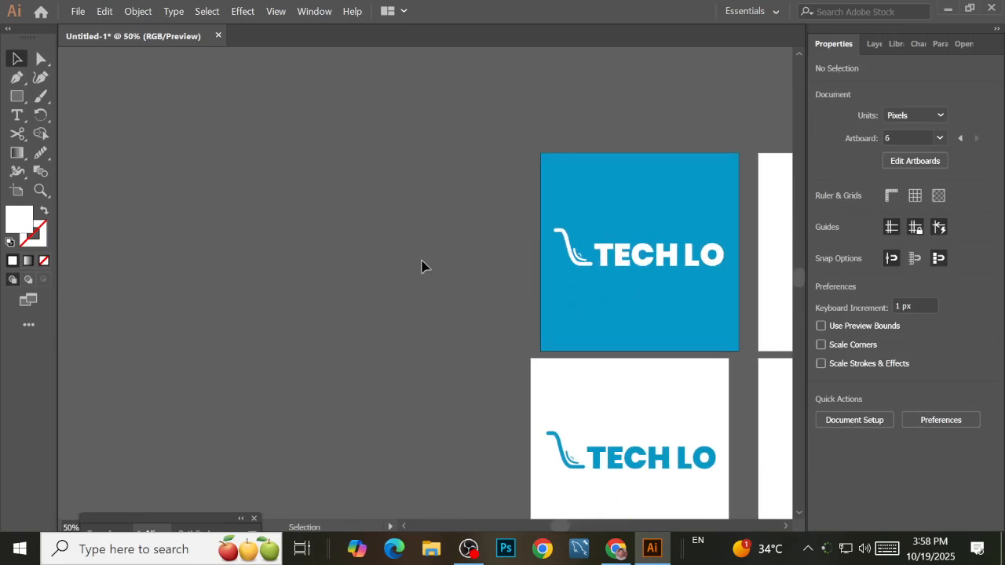
left_click(16, 190)
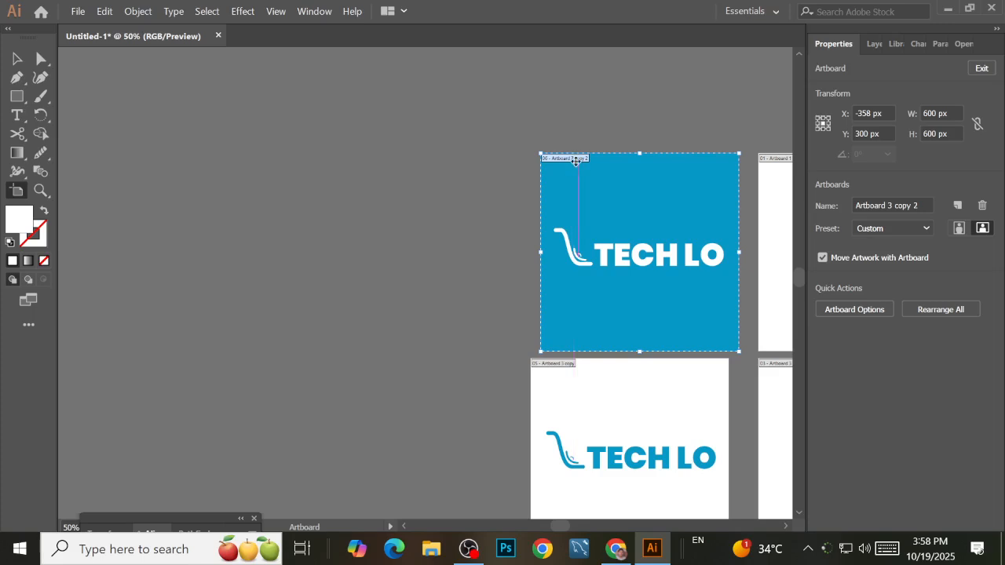
left_click_drag(575, 163, 325, 162)
left_click(17, 59)
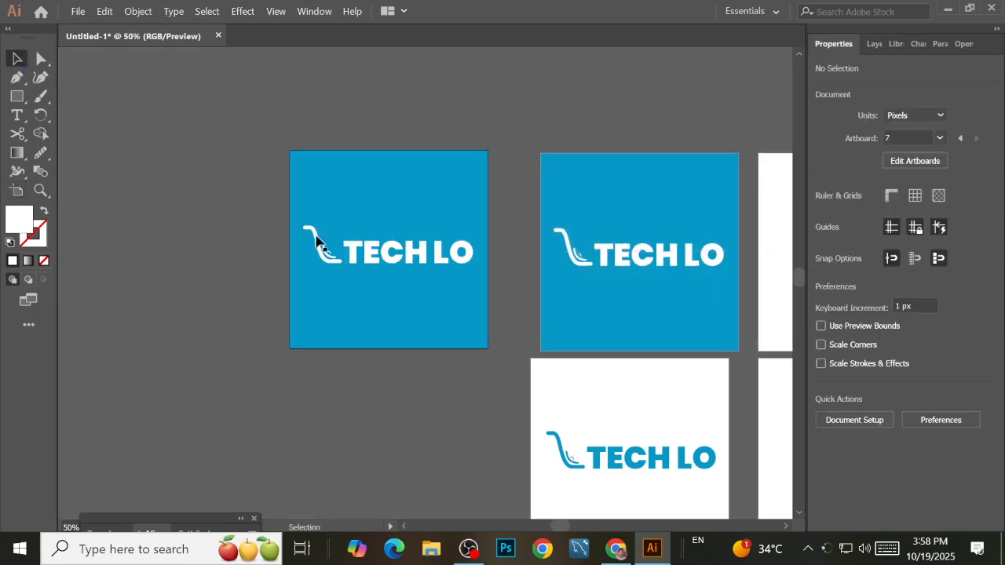
Ungroup the lockup on the new blue artboard and move the TECH LO text down below the mark
left_click(403, 261)
key("ctrl+shift+g")
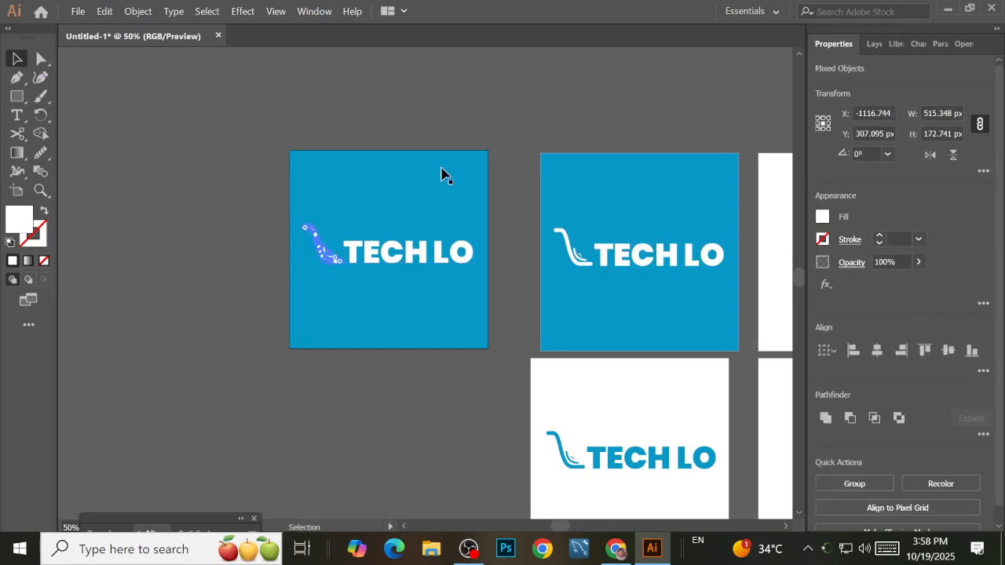
left_click(442, 191)
left_click_drag(429, 263, 389, 311)
Enlarge the mark to about 210 × 204 px and place it above the TECH LO text
left_click(336, 259)
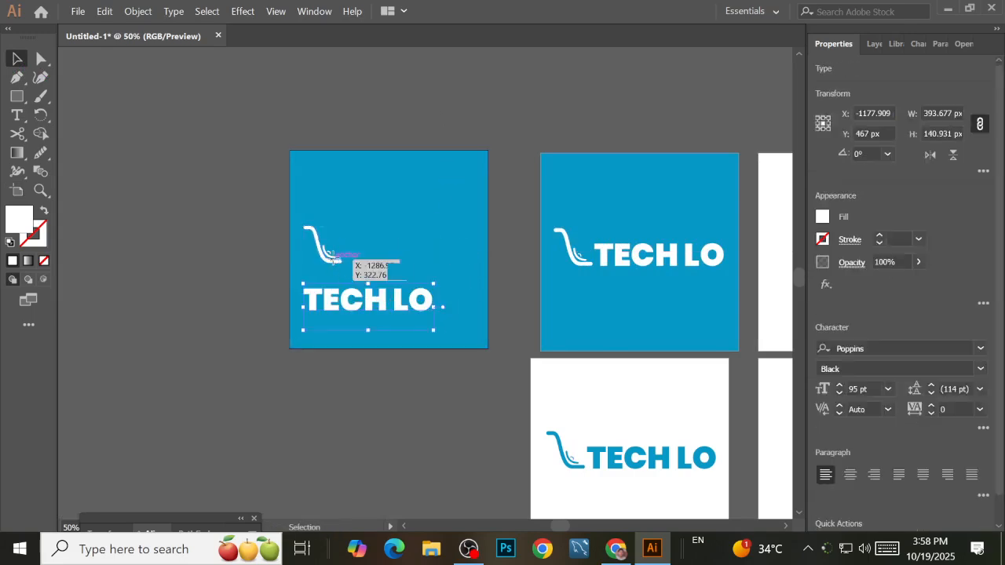
left_click_drag(343, 261, 374, 237)
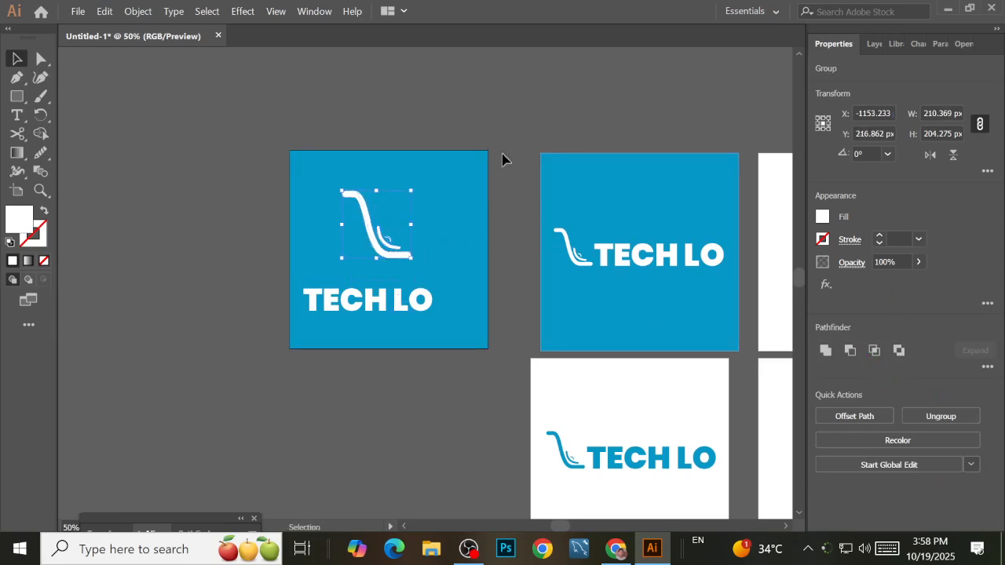
left_click(513, 195)
left_click(380, 230)
left_click(745, 101)
left_click_drag(745, 102, 423, 125)
left_click_drag(543, 312, 544, 311)
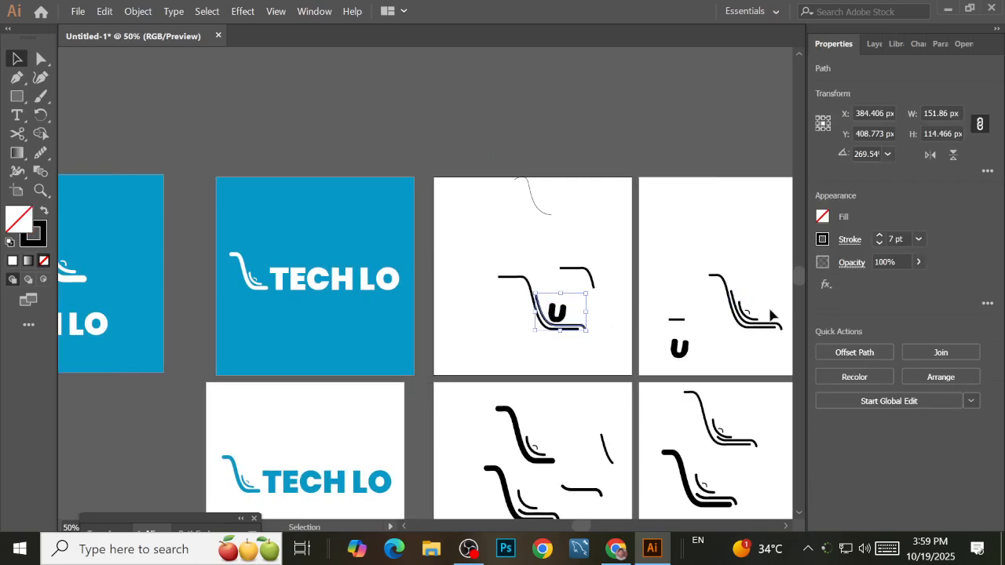
left_click(592, 278)
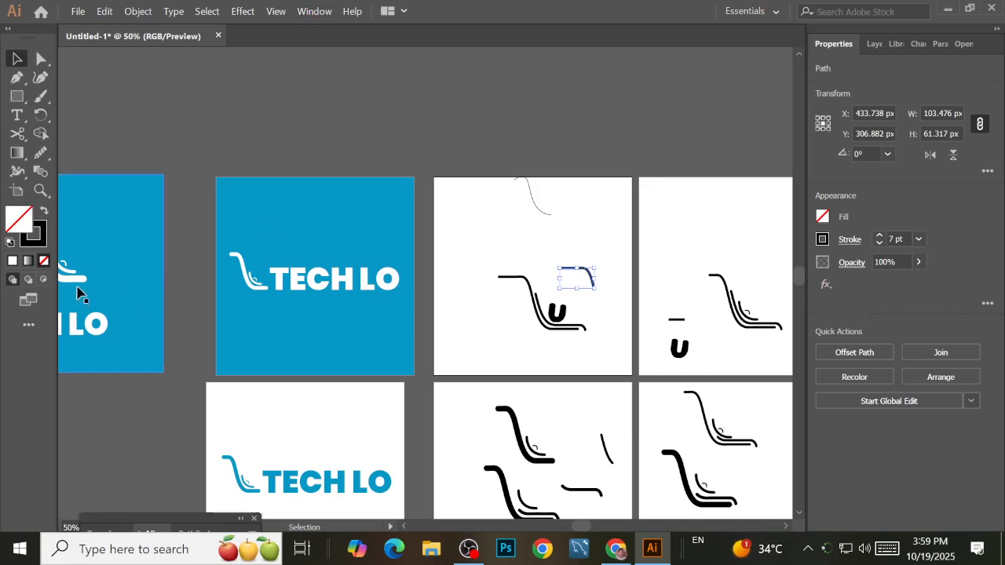
left_click(112, 280)
left_click(108, 279)
left_click_drag(108, 278, 366, 270)
left_click(306, 11)
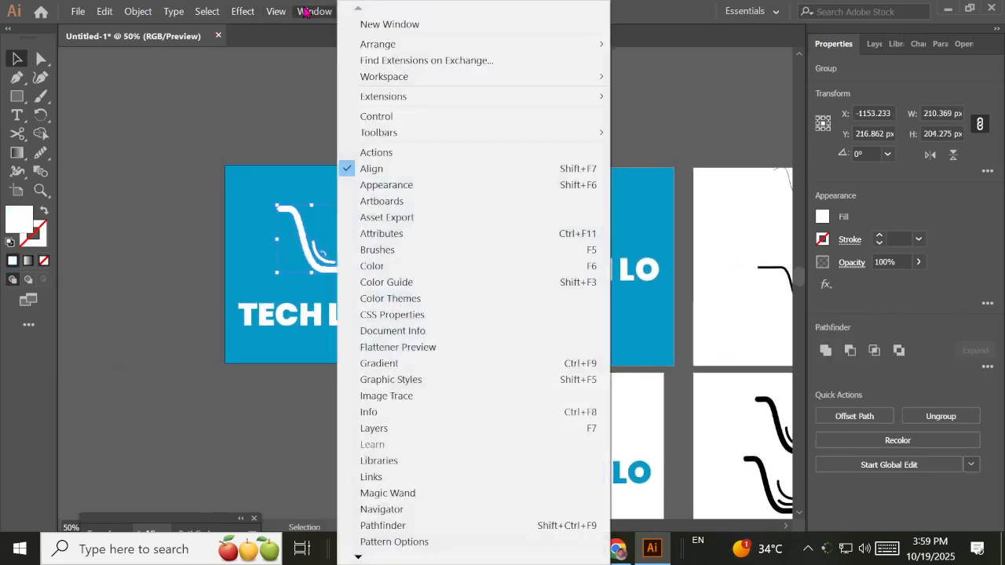
left_click(406, 174)
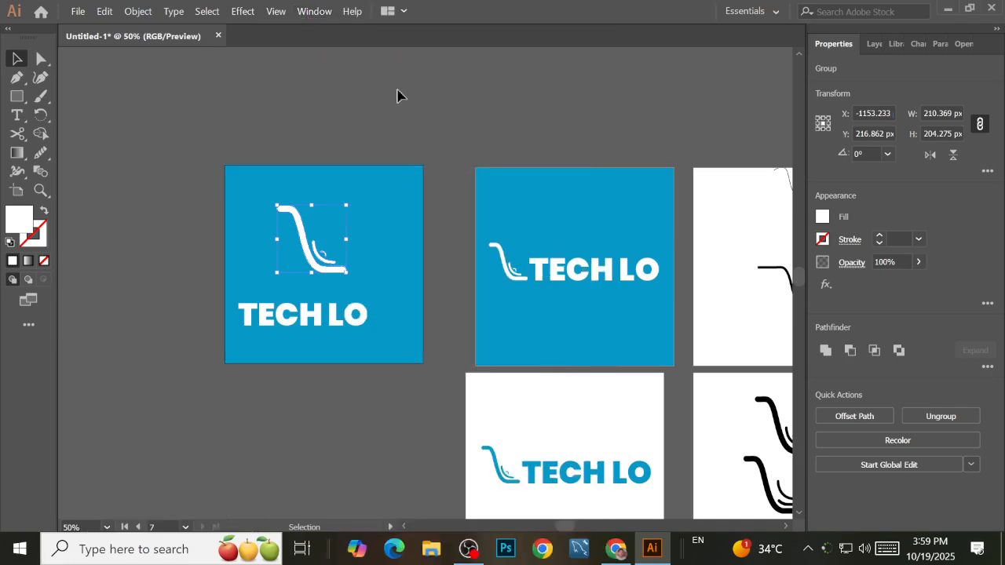
left_click(333, 11)
left_click(371, 168)
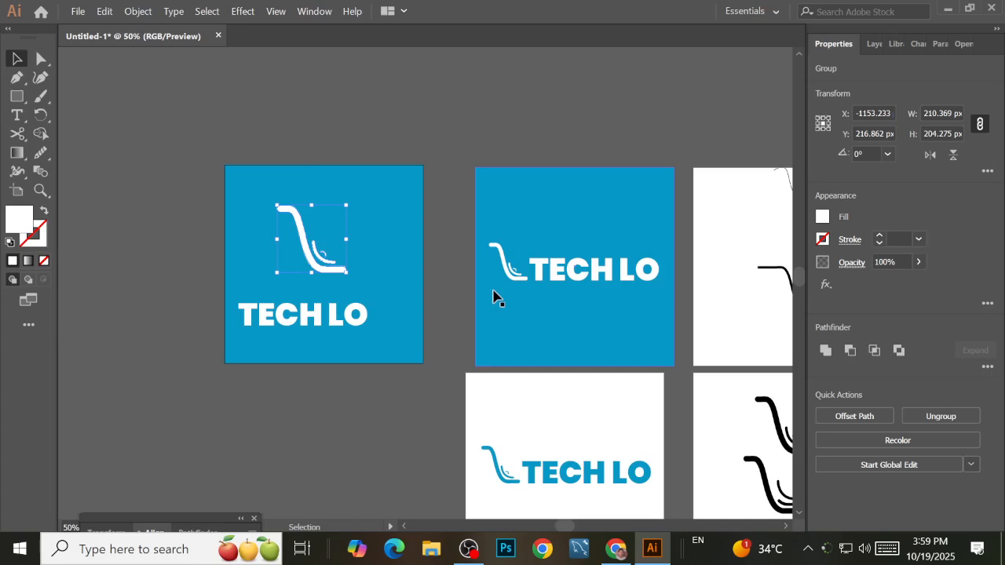
left_click(313, 18)
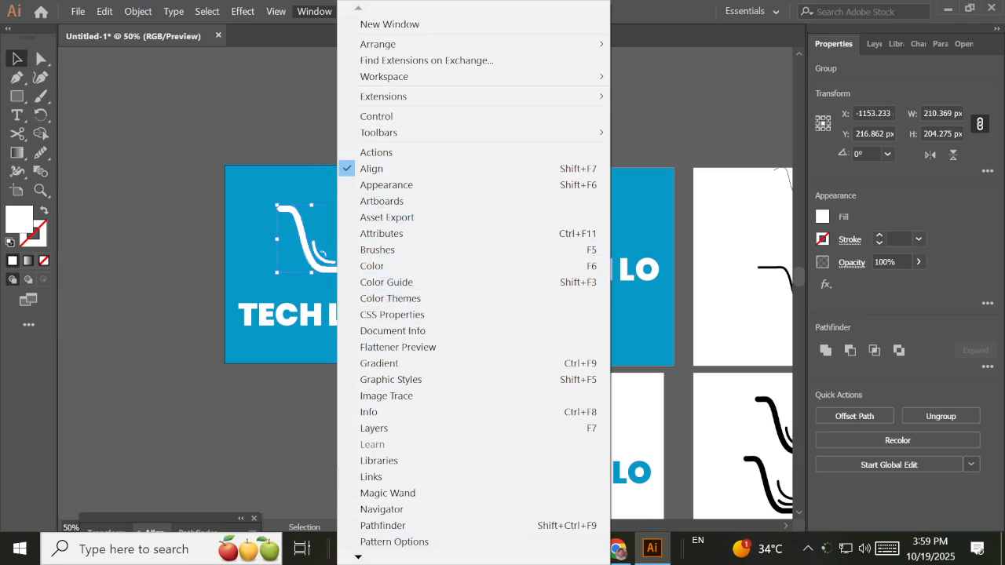
mouse_move(358, 558)
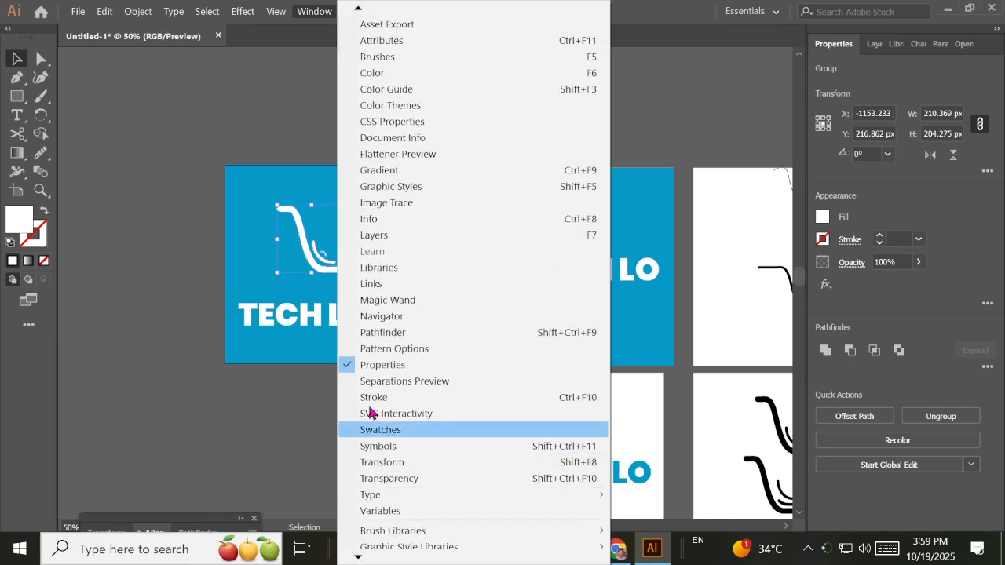
left_click(337, 435)
Move the TECH LO text up close beneath the mark and align both on their horizontal centres
left_click_drag(310, 251, 316, 256)
left_click_drag(300, 323, 330, 308)
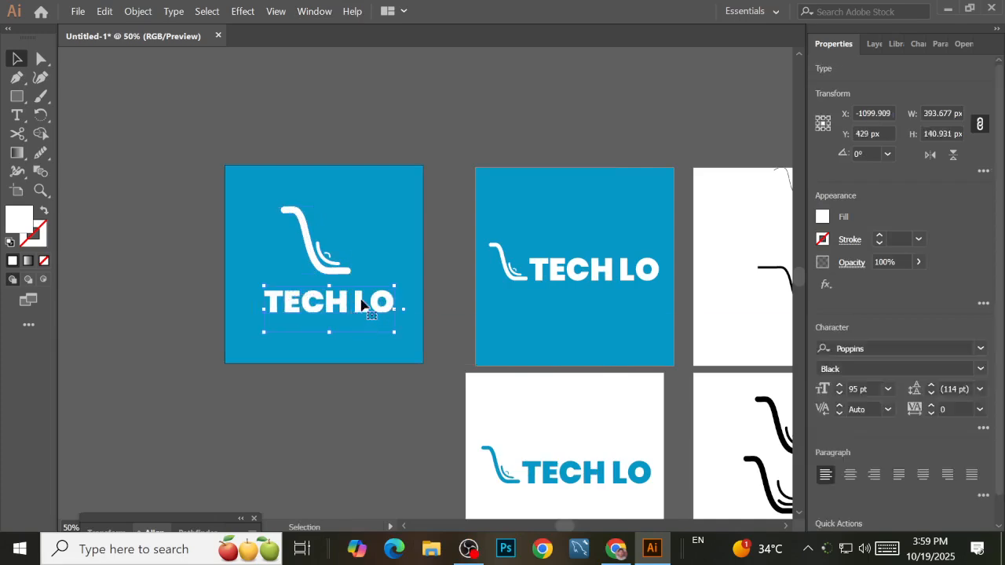
left_click(333, 266, "shift")
left_click(877, 351)
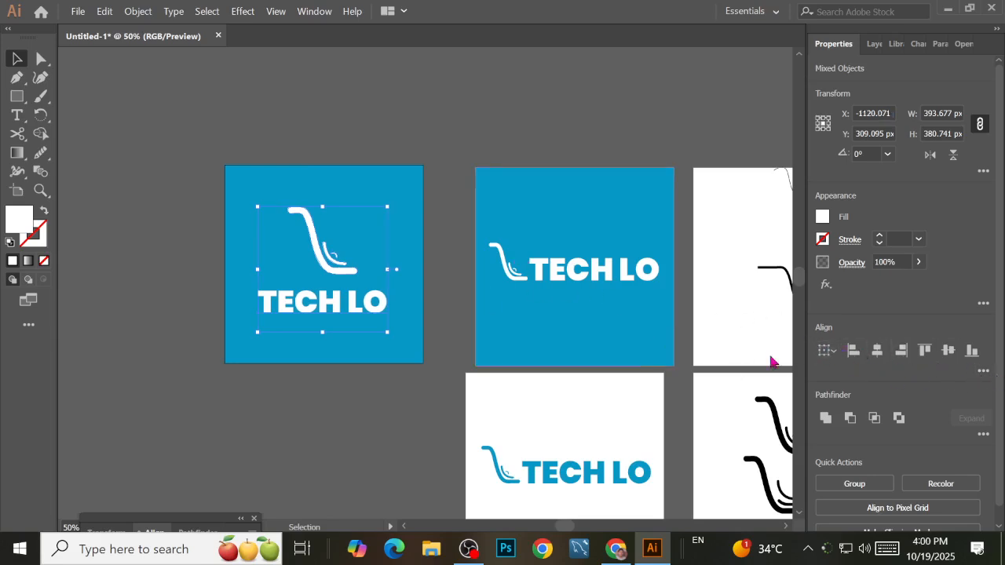
left_click(413, 180)
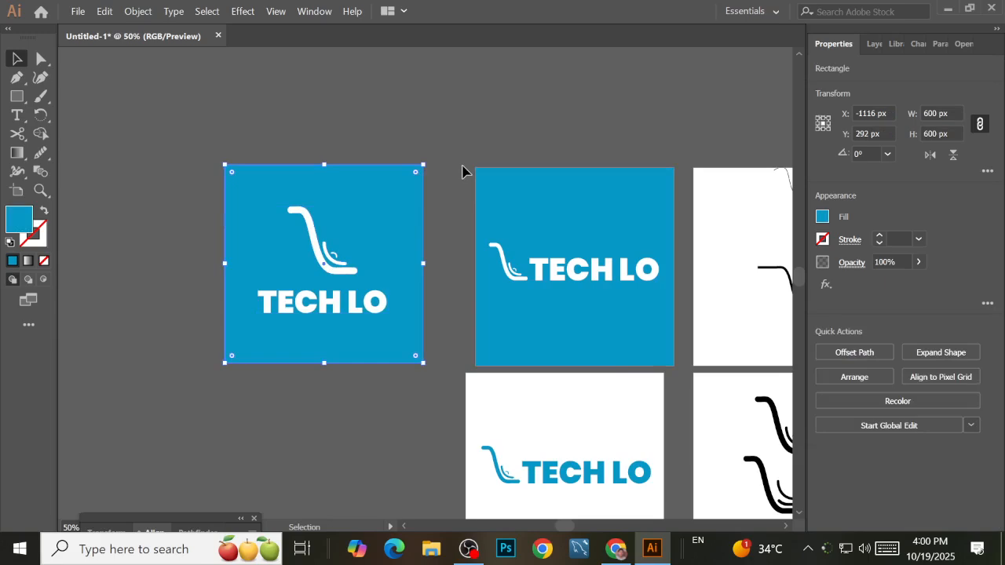
left_click(464, 114)
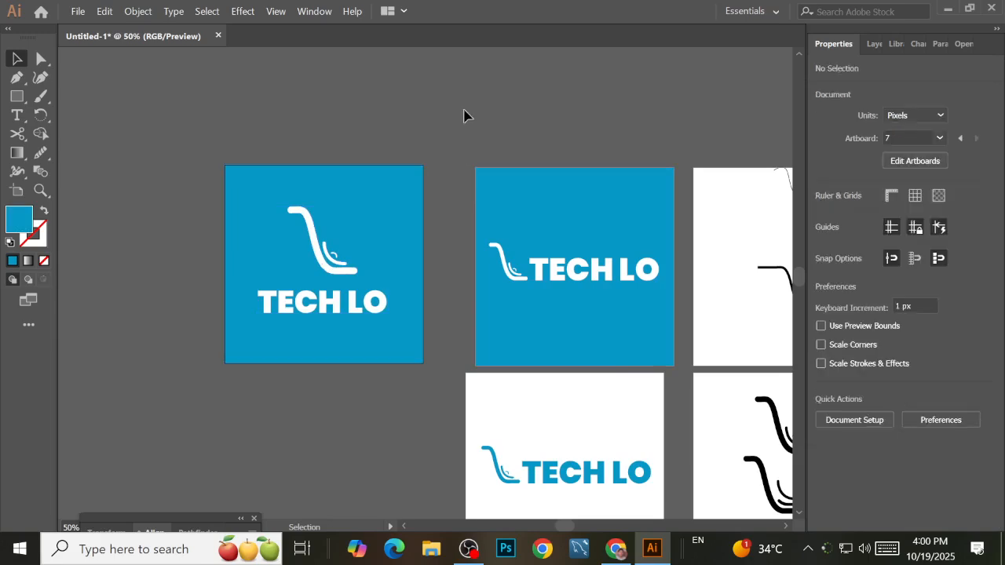
left_click(876, 46)
left_click(889, 44)
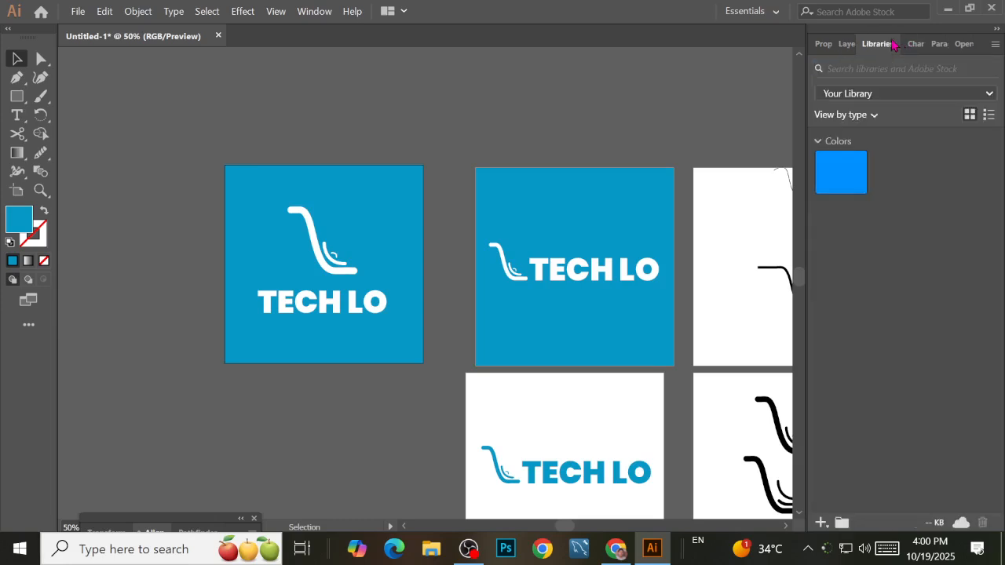
left_click(321, 250)
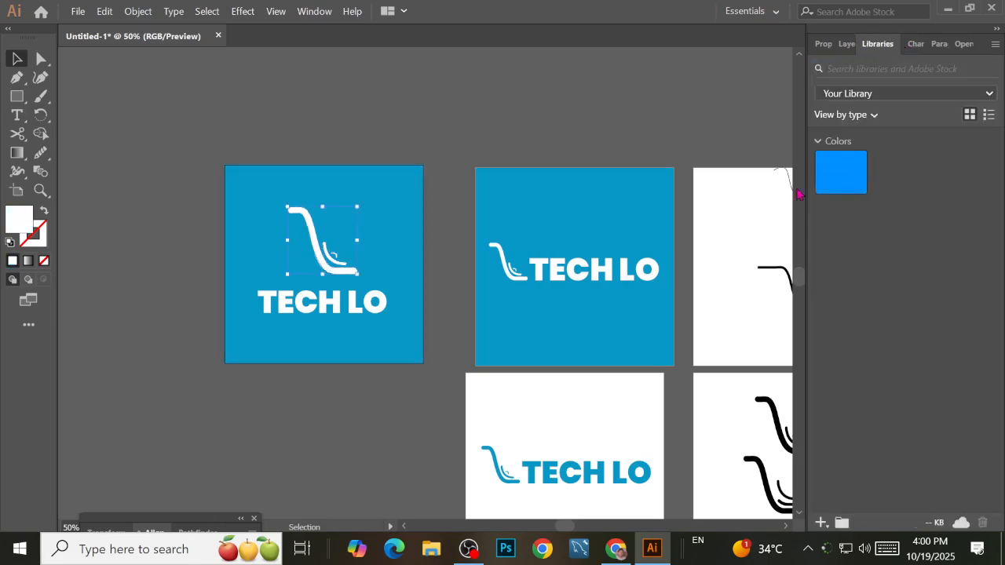
left_click(916, 45)
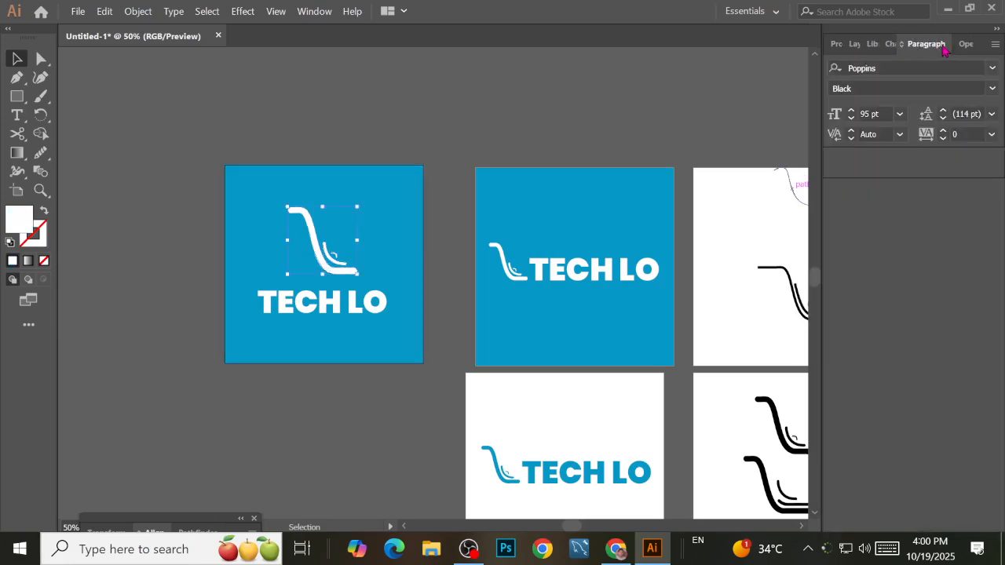
left_click(945, 45)
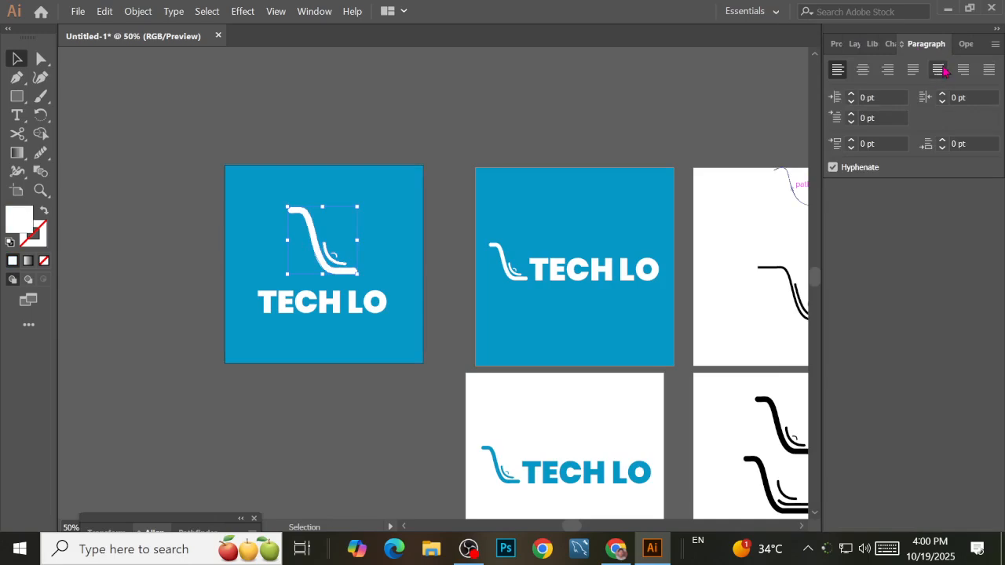
left_click(964, 44)
left_click(824, 45)
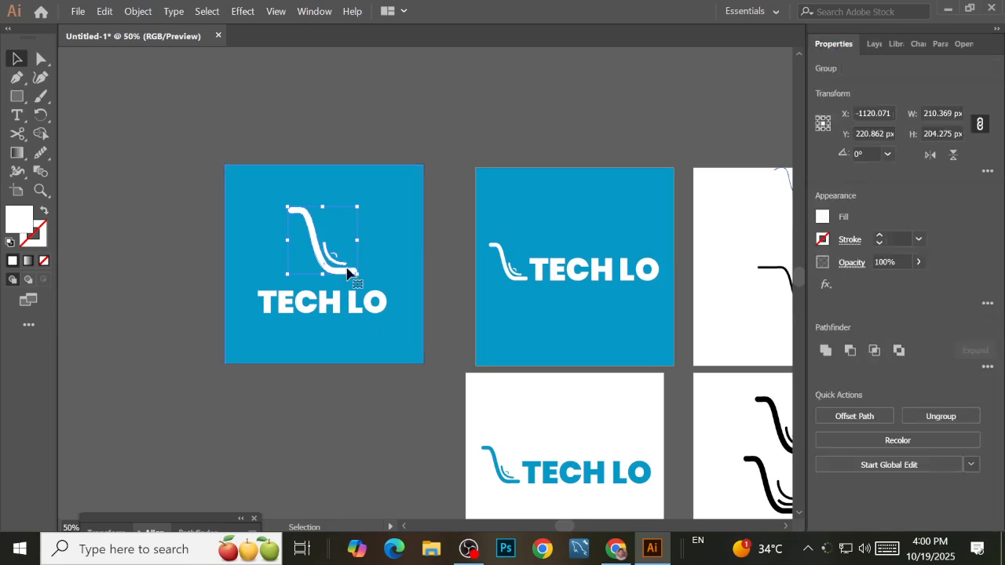
left_click(361, 130)
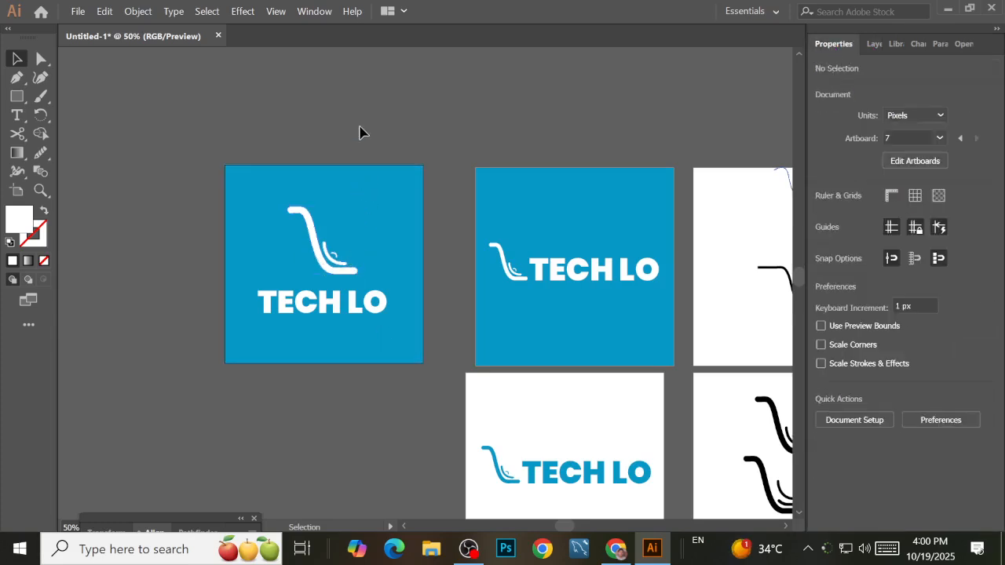
left_click(339, 275)
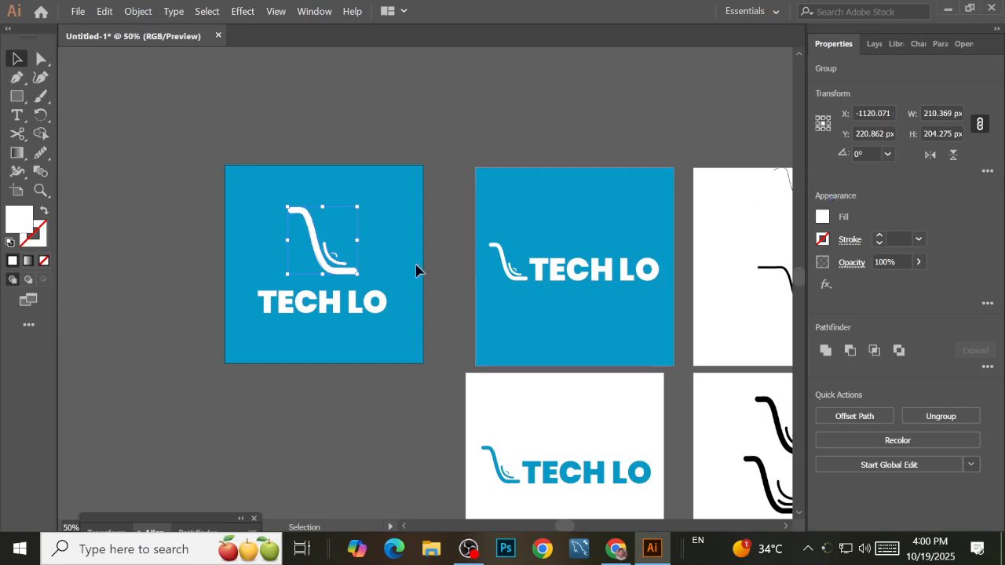
left_click(308, 307)
left_click(325, 265, "shift")
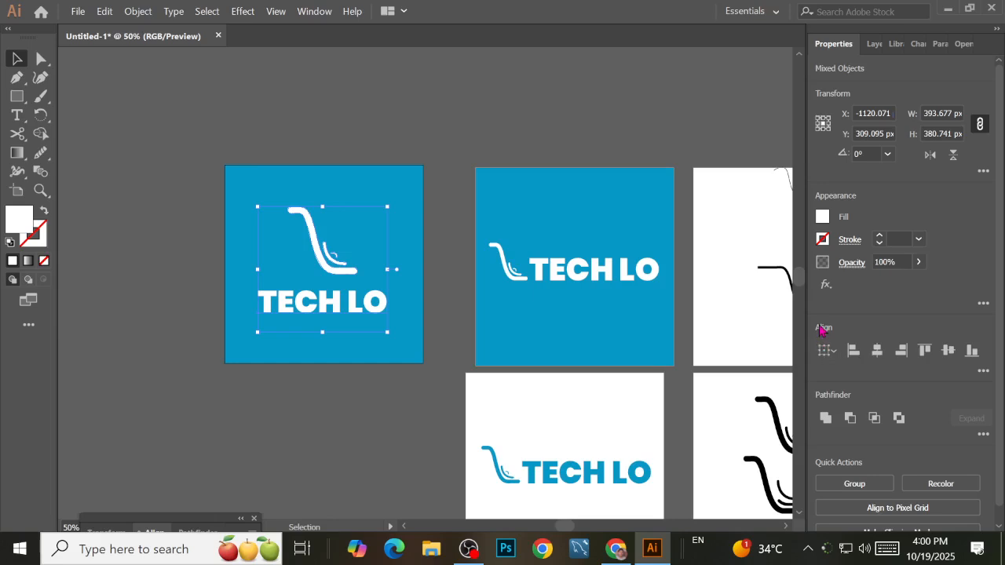
left_click(375, 128)
left_click(342, 273)
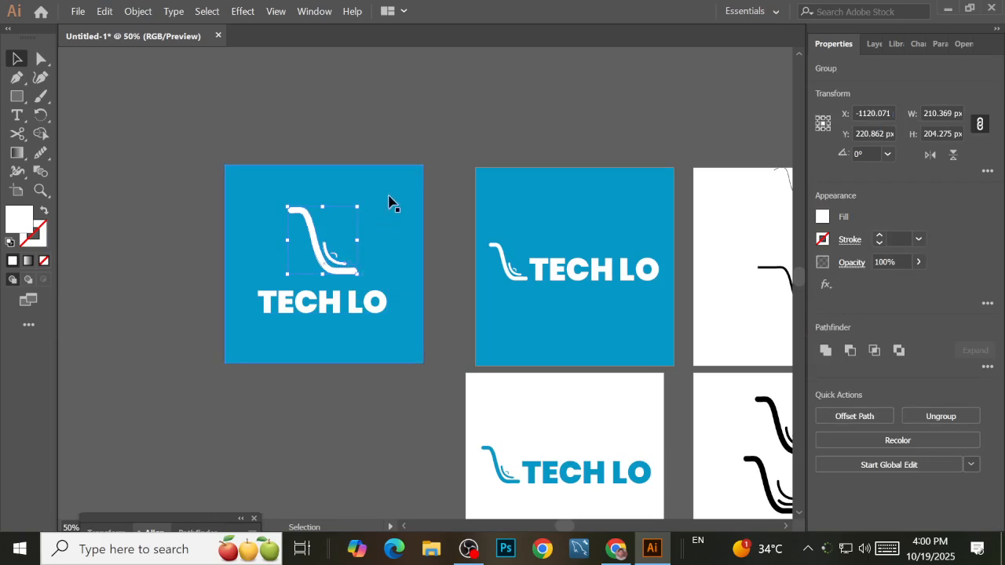
left_click(114, 198)
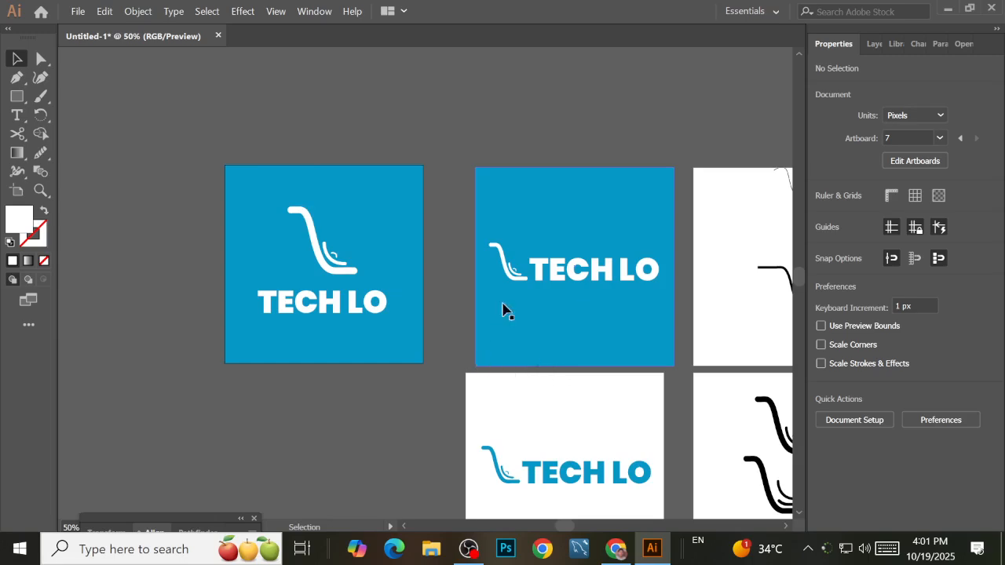
Group the mark and the TECH LO text of the stacked lockup
left_click(310, 312)
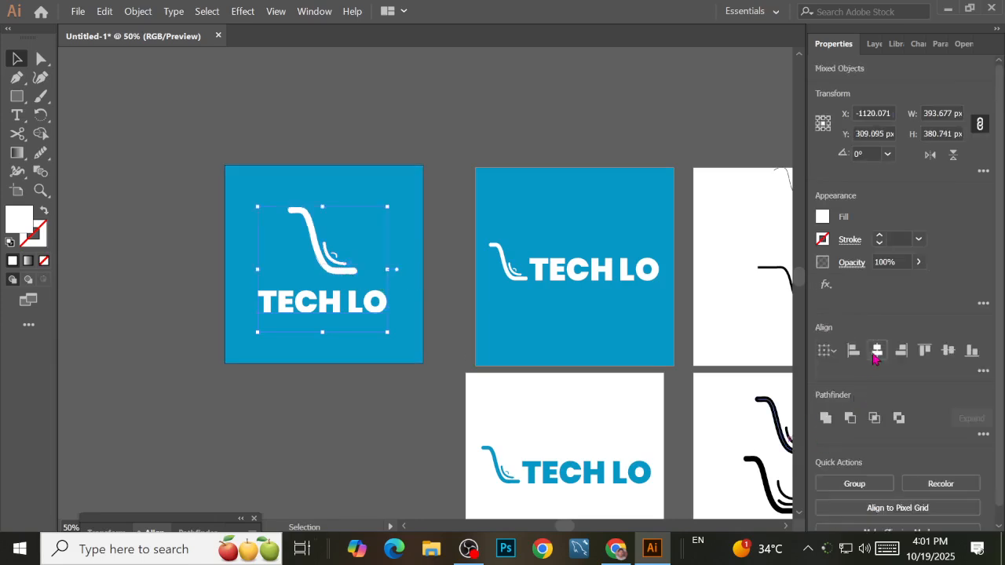
key("a")
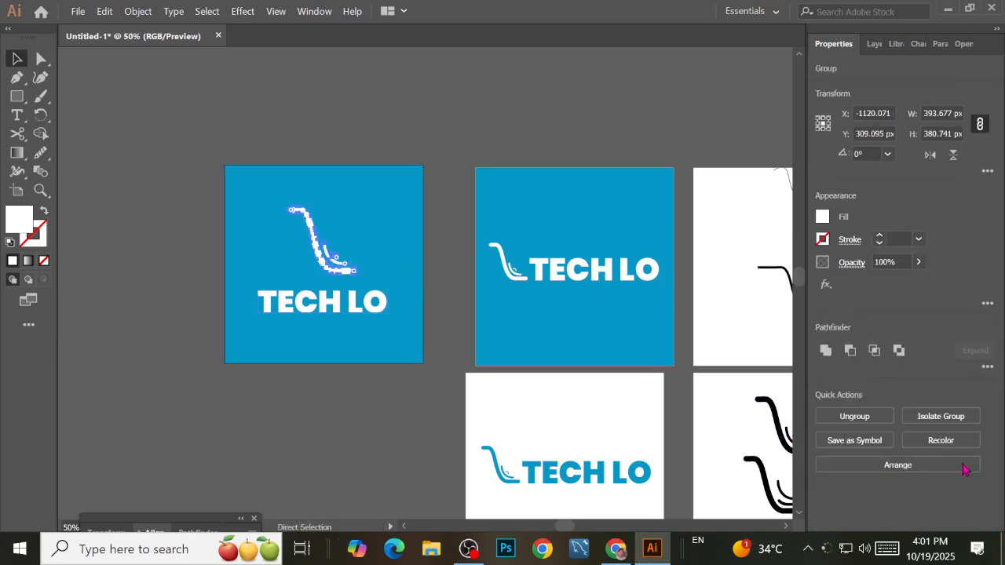
left_click(988, 303)
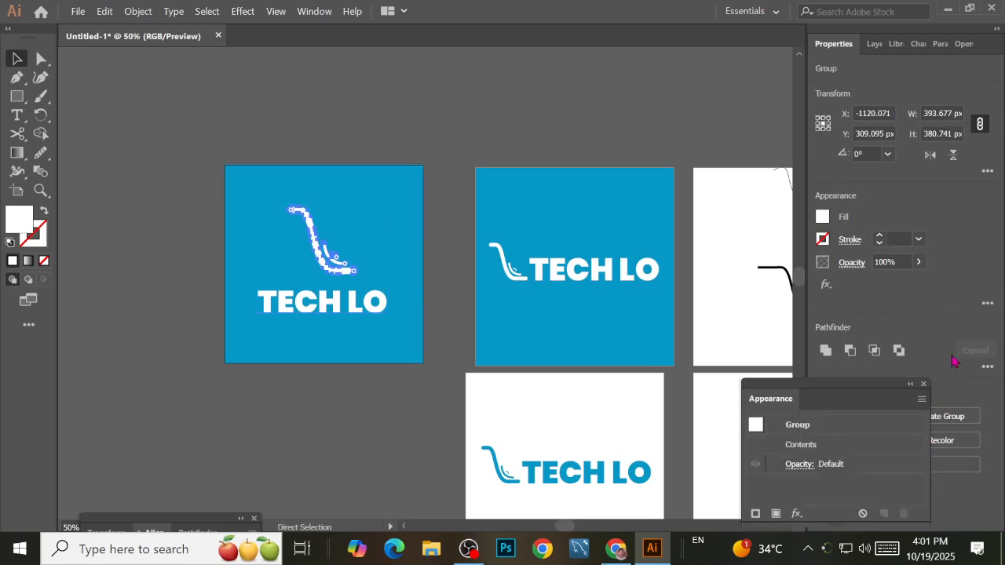
left_click(988, 366)
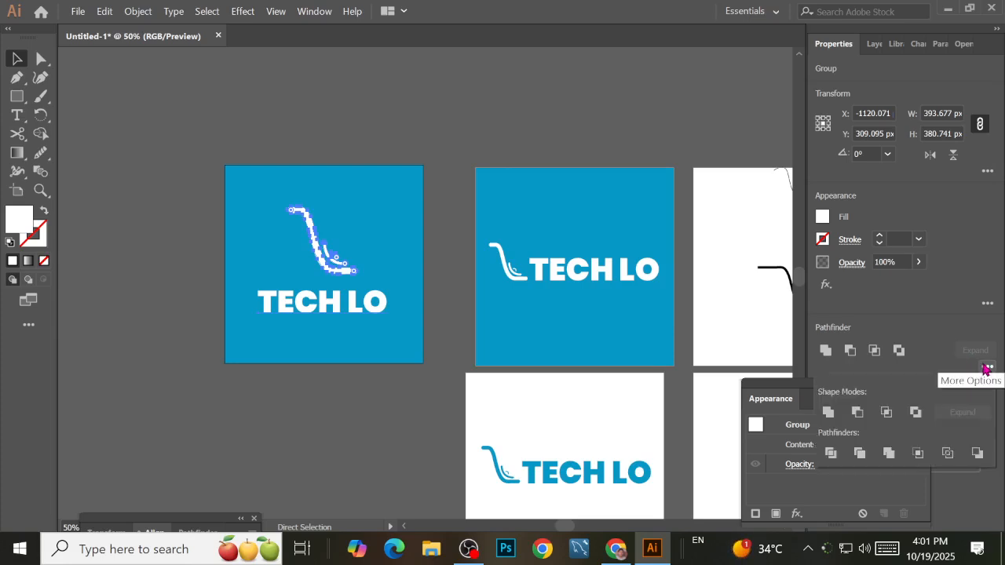
left_click(926, 384)
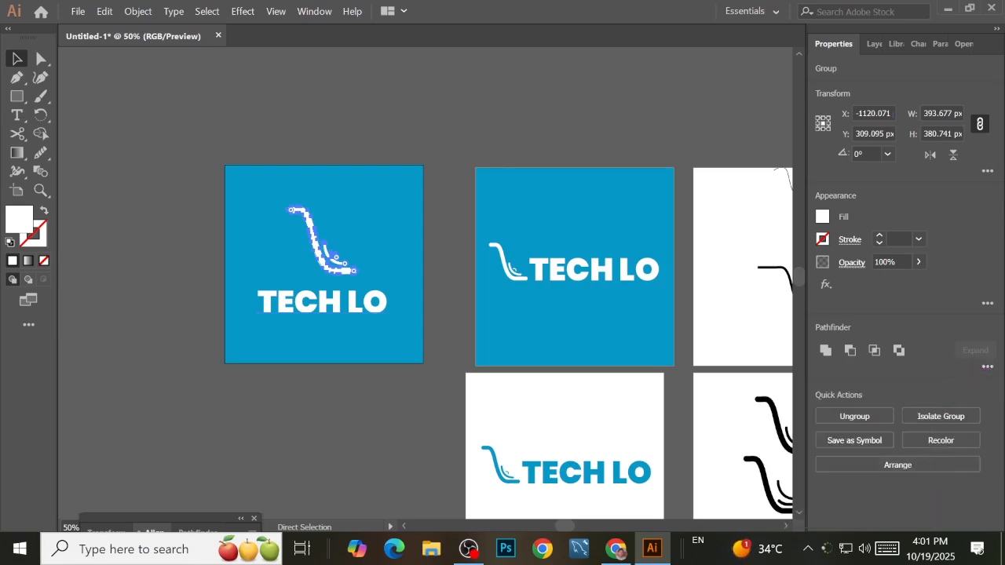
left_click(988, 170)
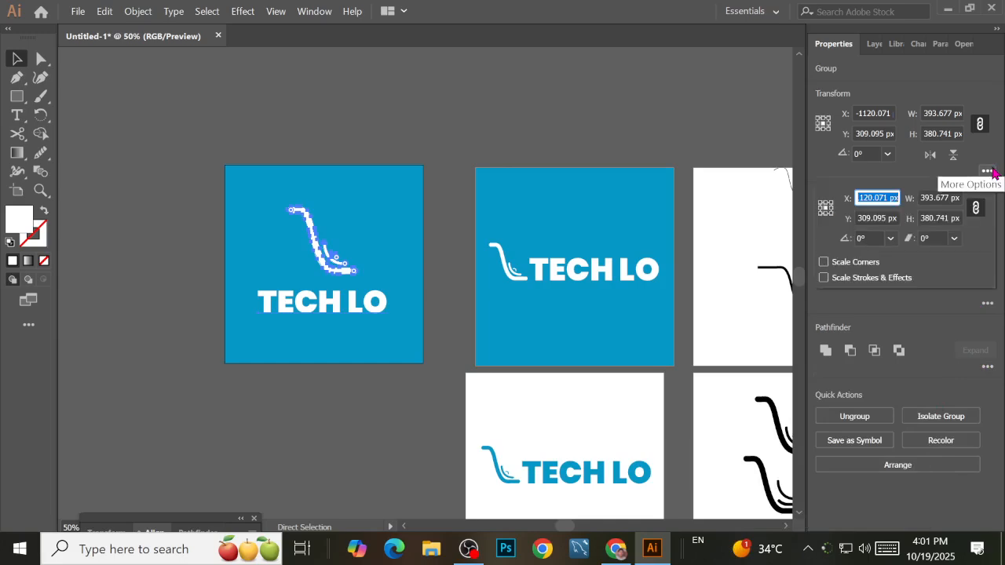
left_click(988, 171)
Move the grouped stacked lockup up about 22 px on its blue square to balance the space around it
left_click_drag(335, 310, 335, 299)
left_click(426, 271)
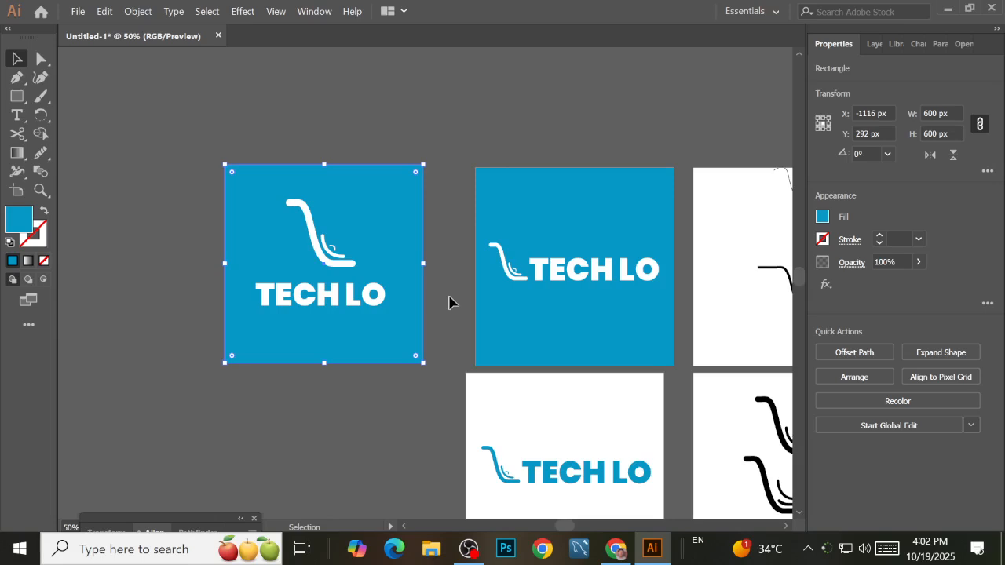
left_click(449, 303)
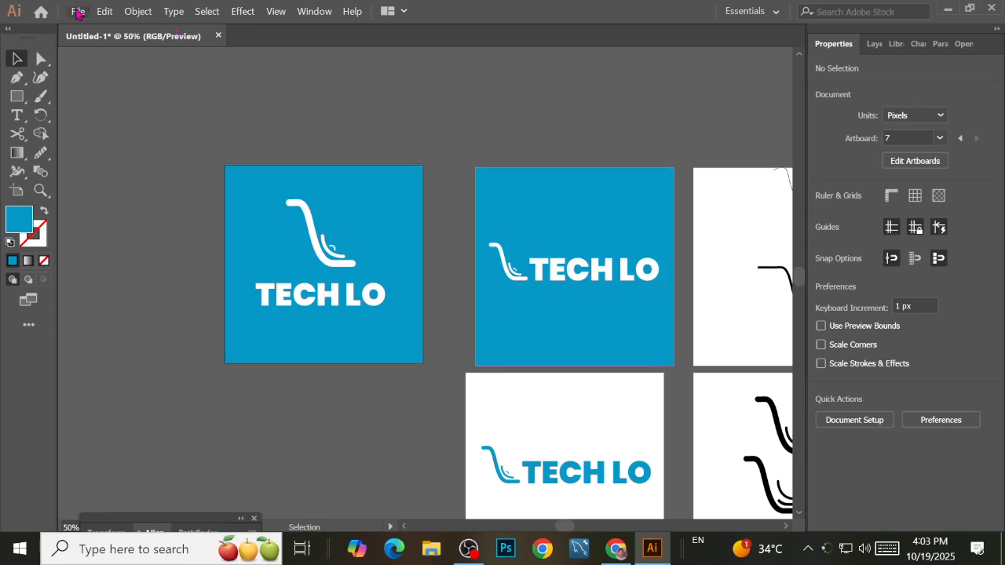
Show the Asset Export panel over the workspace and add the stacked white lockup to it as an asset
left_click(316, 12)
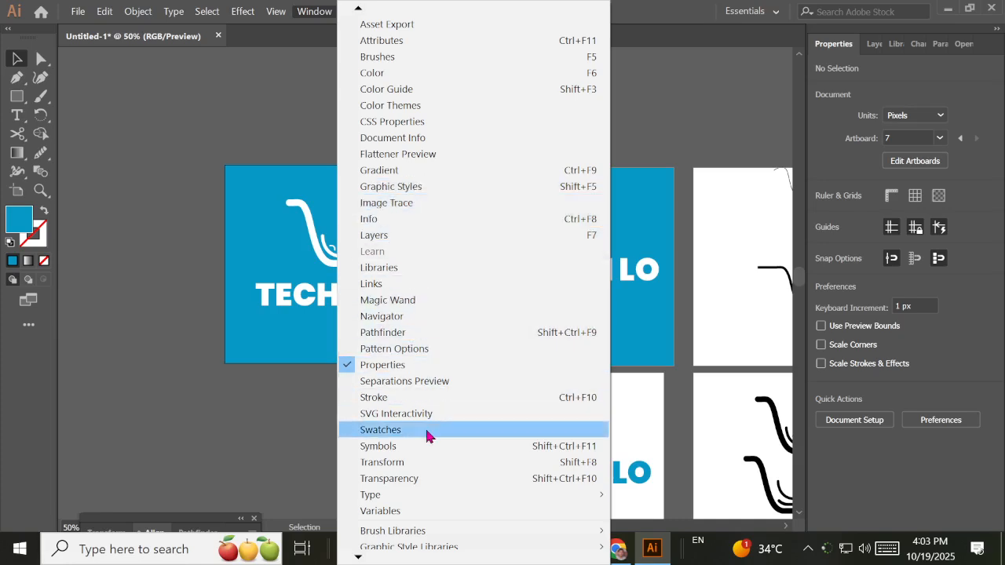
scroll(417, 518, "down", 1)
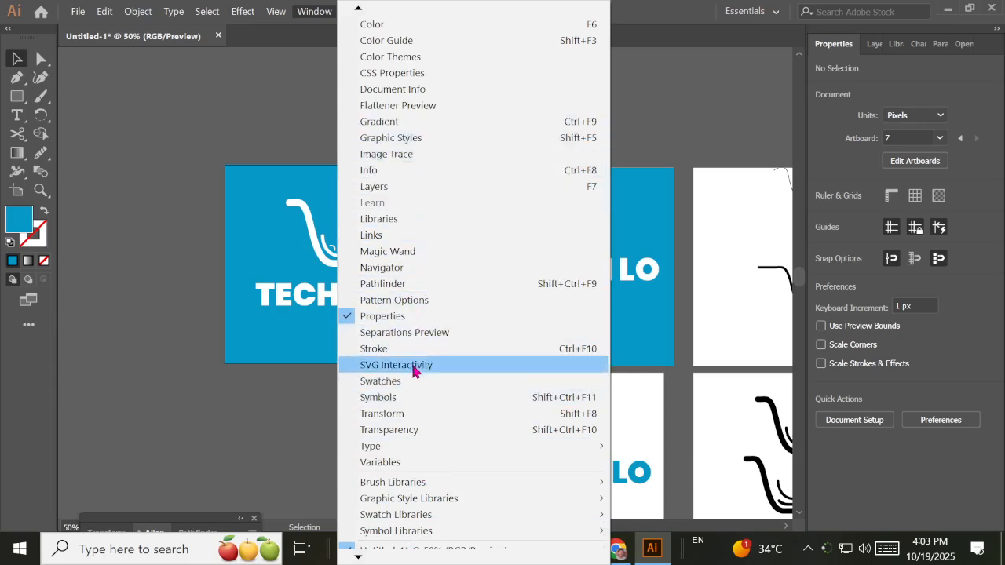
mouse_move(360, 557)
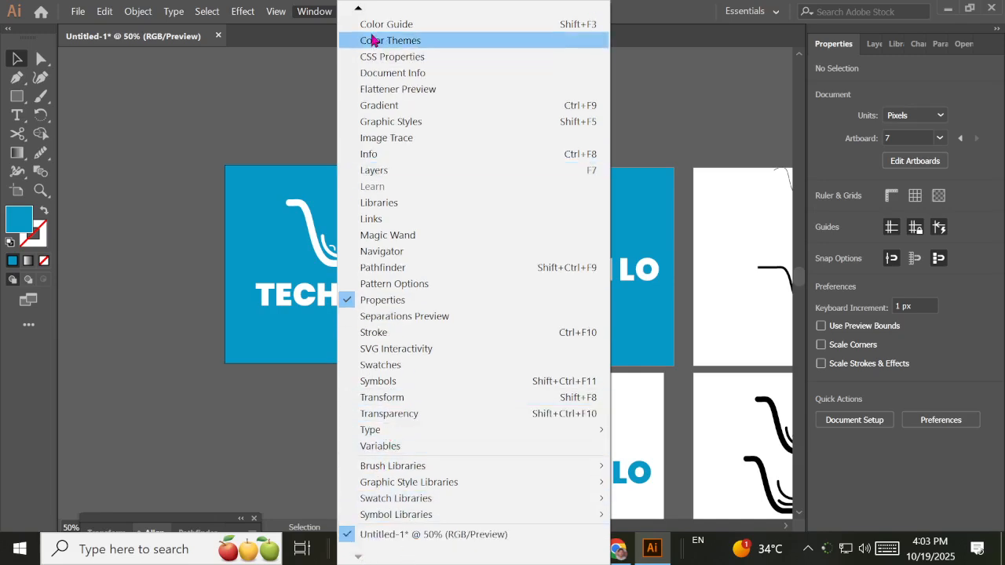
mouse_move(359, 10)
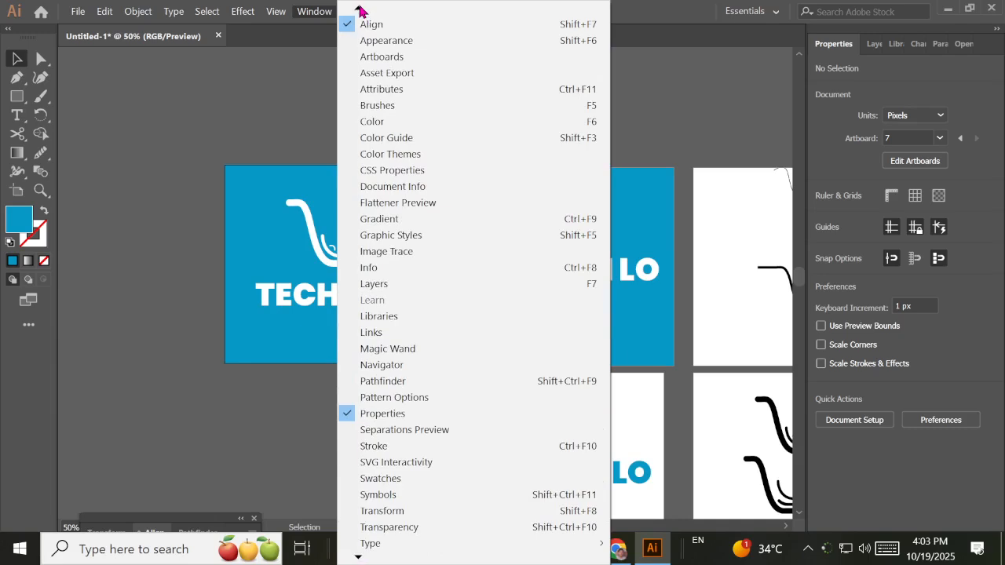
left_click(385, 75)
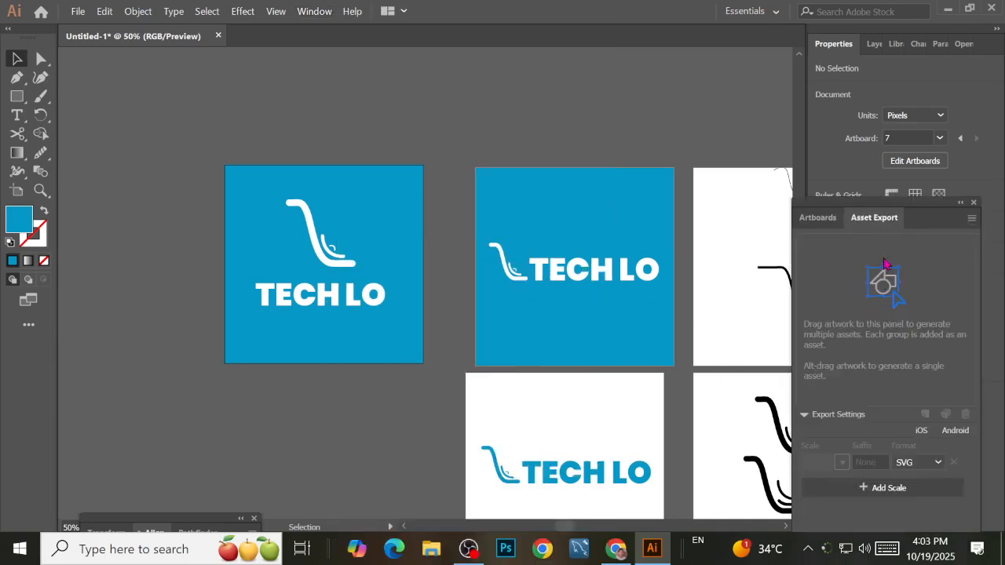
left_click_drag(928, 210, 725, 115)
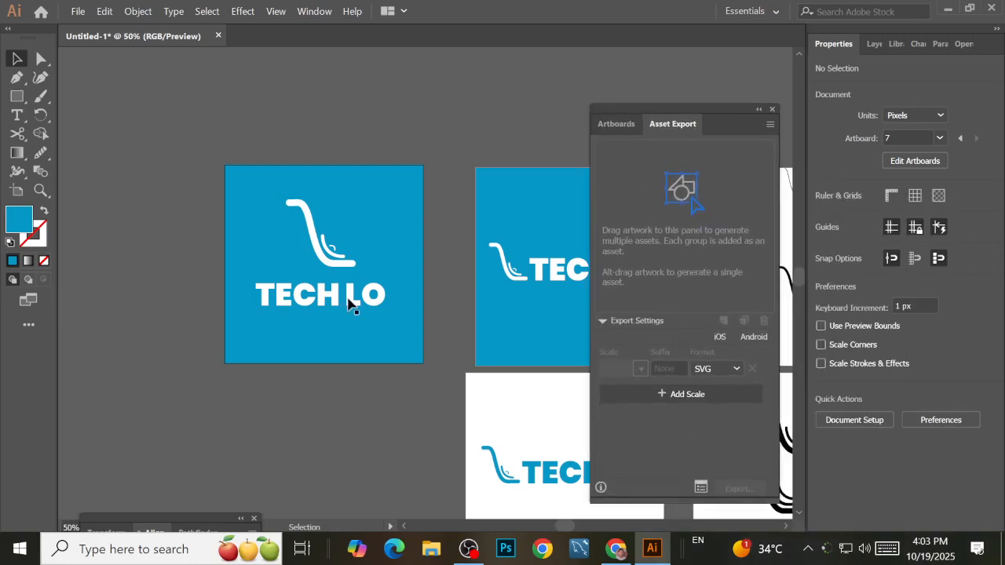
left_click(348, 304)
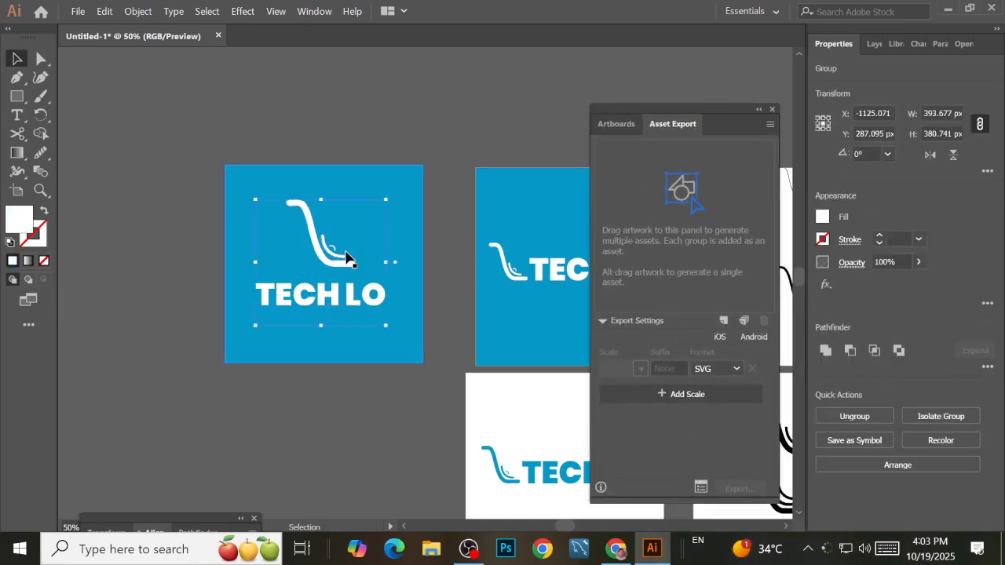
left_click_drag(351, 304, 703, 266)
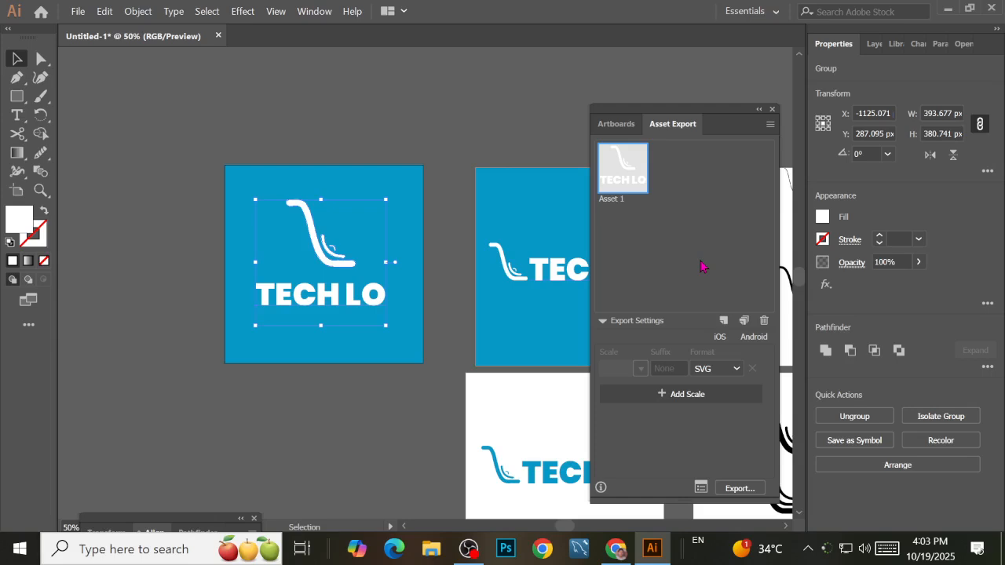
Set the asset export format to PNG 8 at 4x scale
left_click(704, 372)
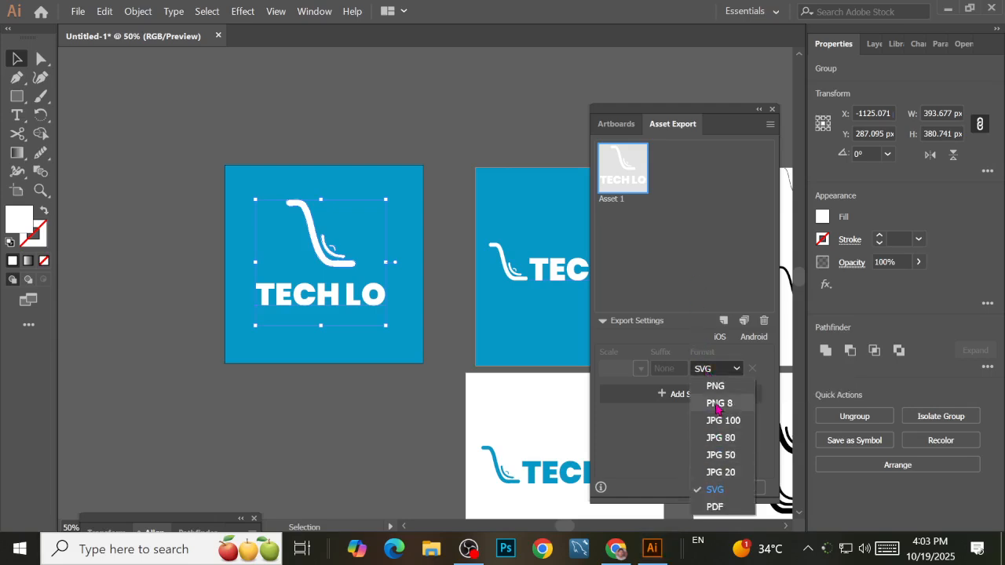
left_click(718, 403)
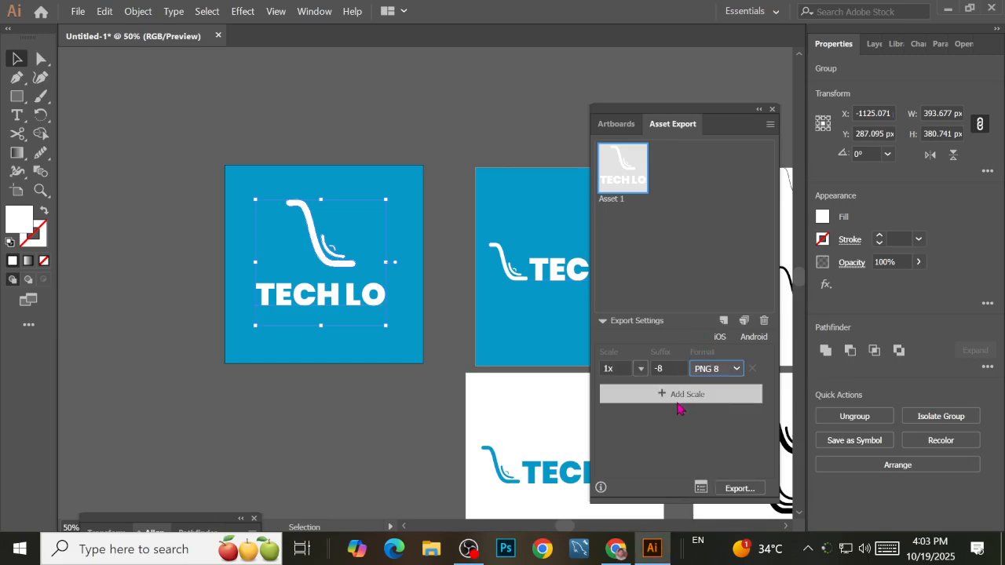
left_click(641, 368)
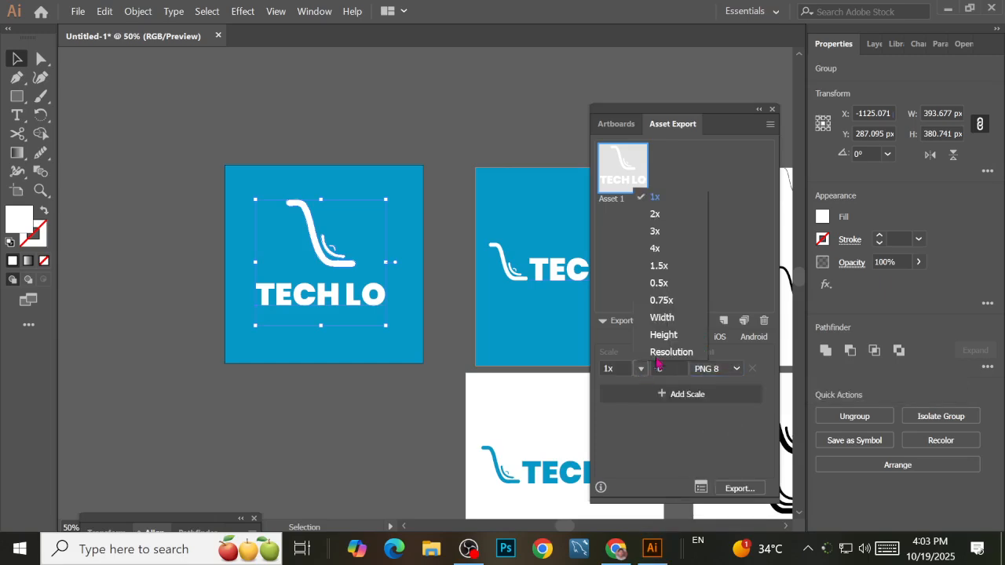
left_click(661, 250)
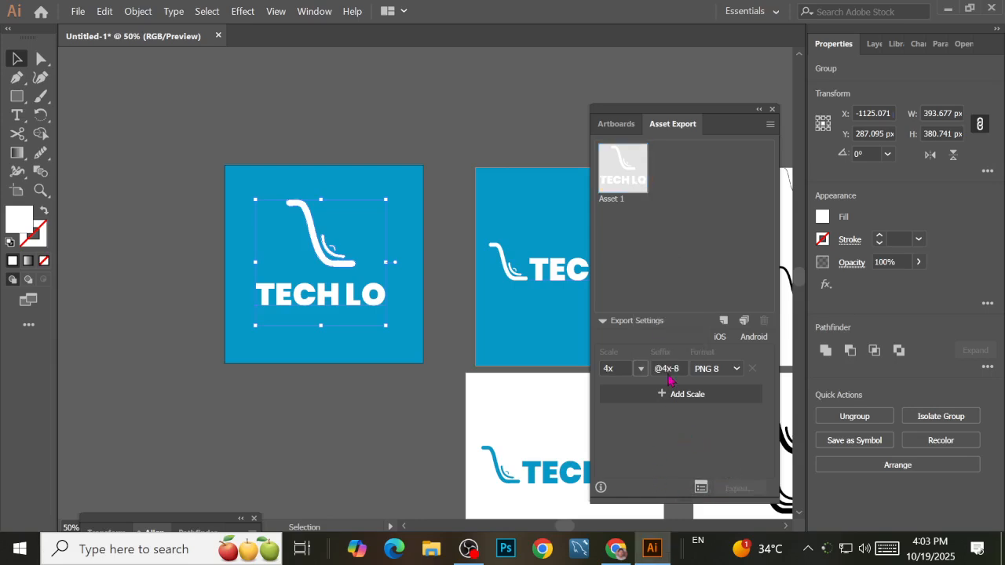
Export the stacked lockup asset into a new folder named LOGO inside Downloads
left_click(628, 173)
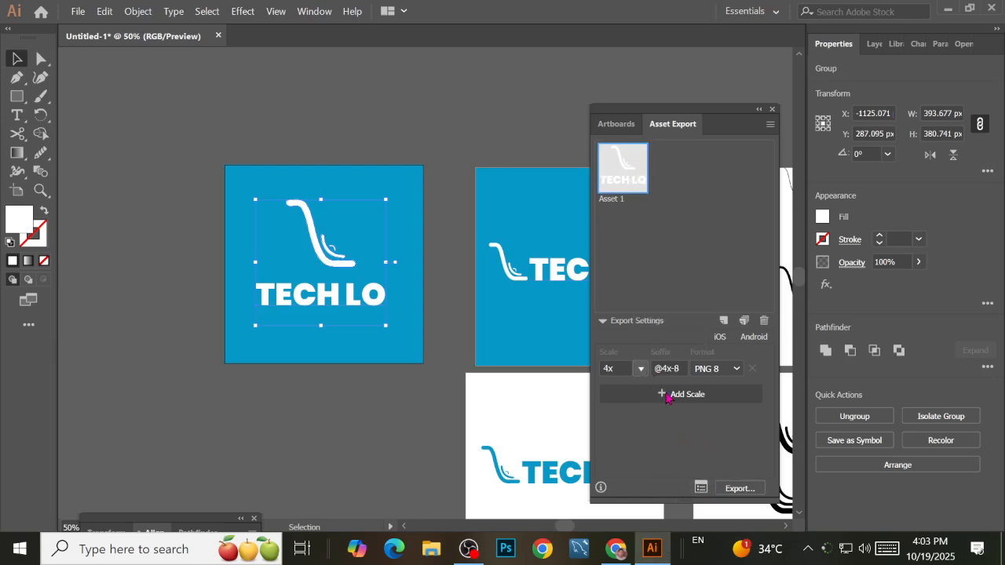
left_click(739, 488)
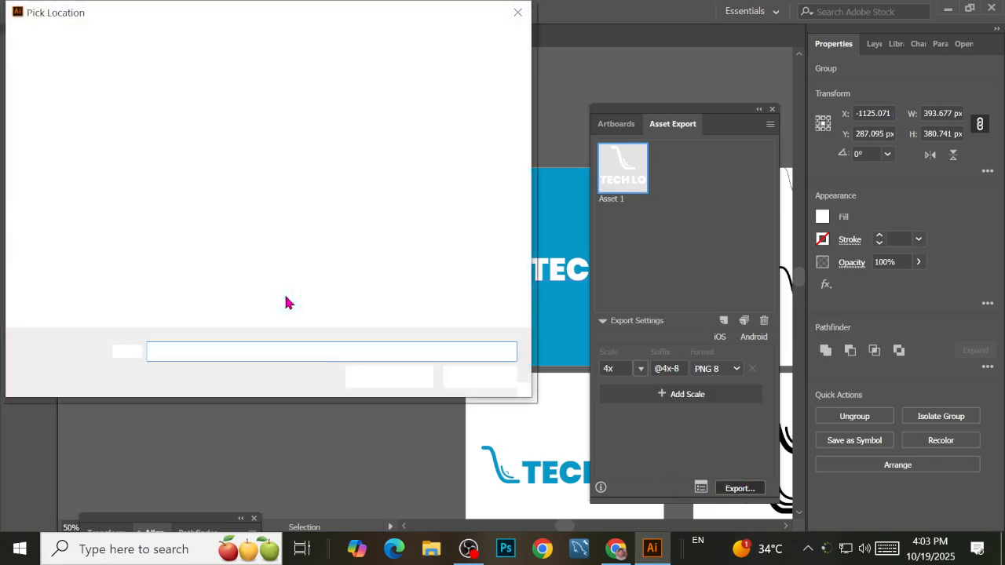
left_click_drag(125, 201, 126, 134)
left_click(103, 137)
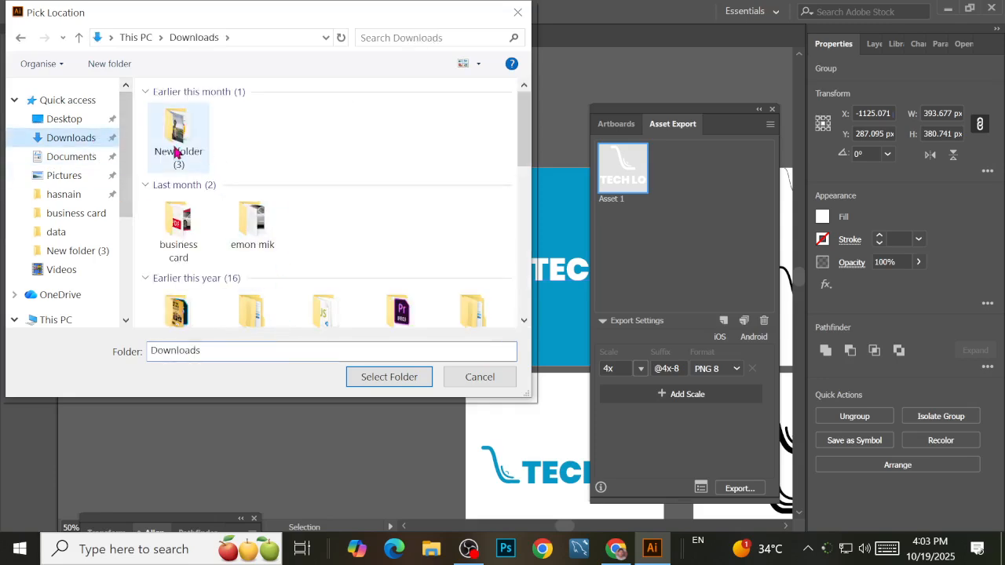
left_click(111, 66)
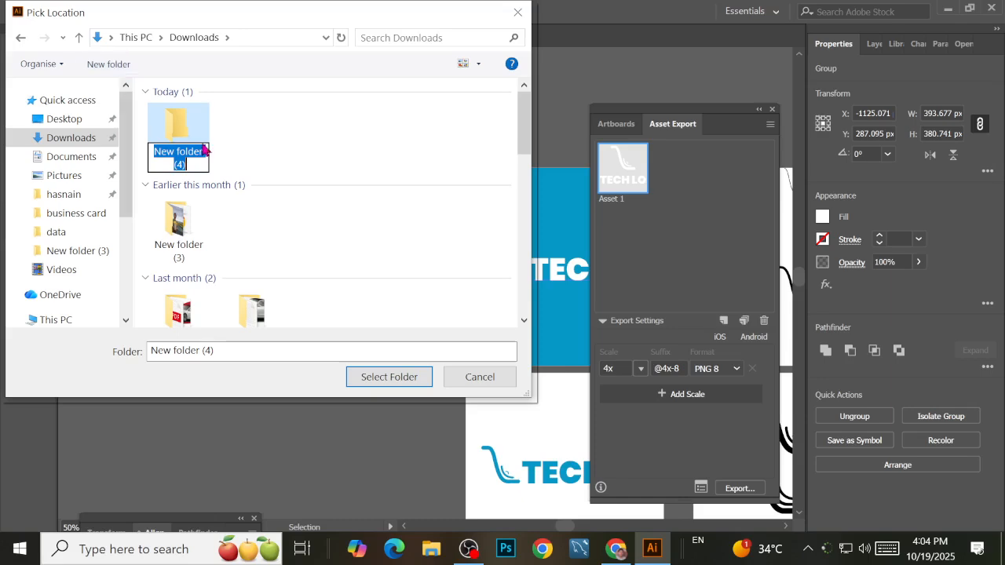
type("LOGO")
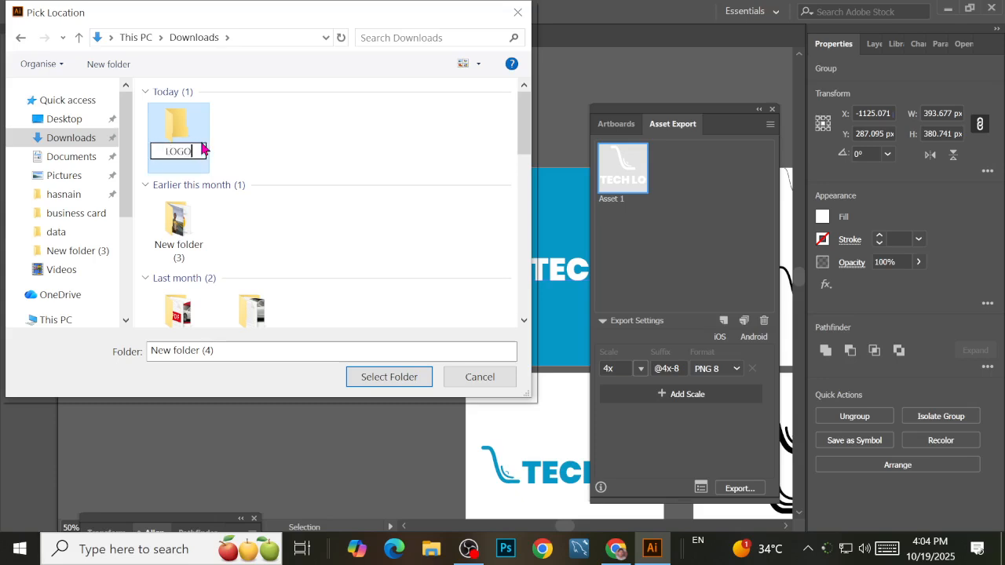
key("Return")
double_click(195, 135)
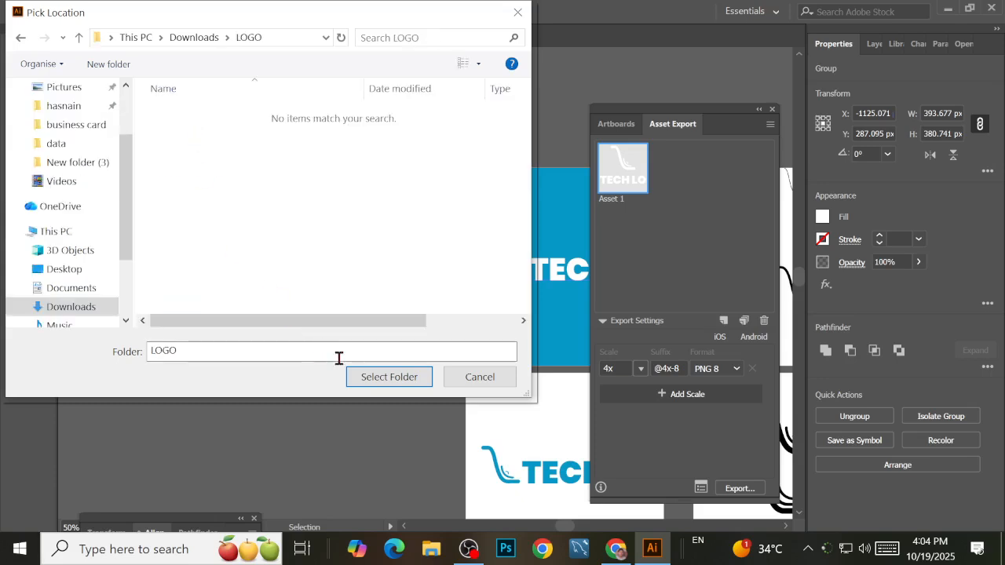
left_click(372, 380)
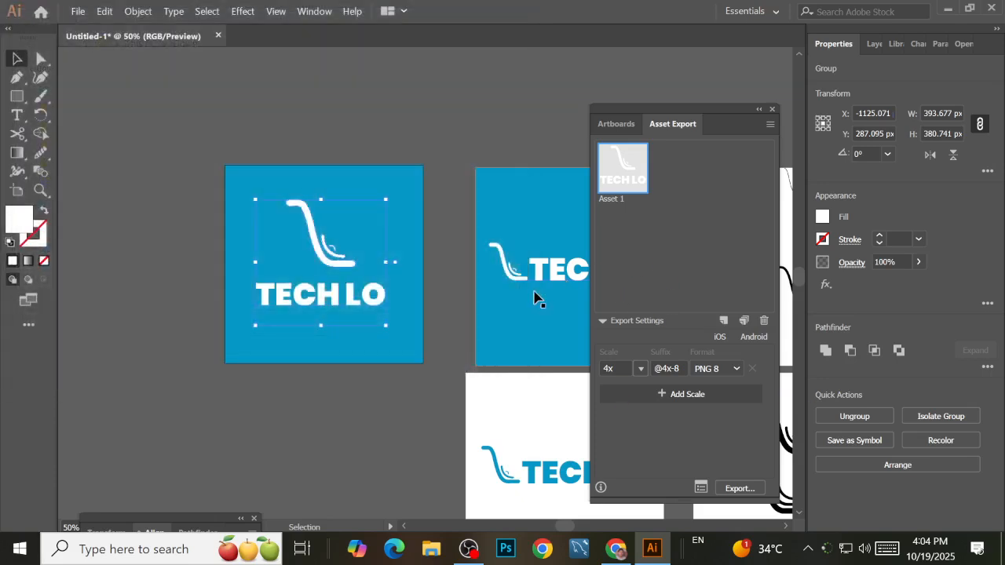
Add the horizontal white TECH LO lockup from the neighbouring blue artboard as a second export asset
left_click(543, 277)
left_click_drag(545, 279, 692, 212)
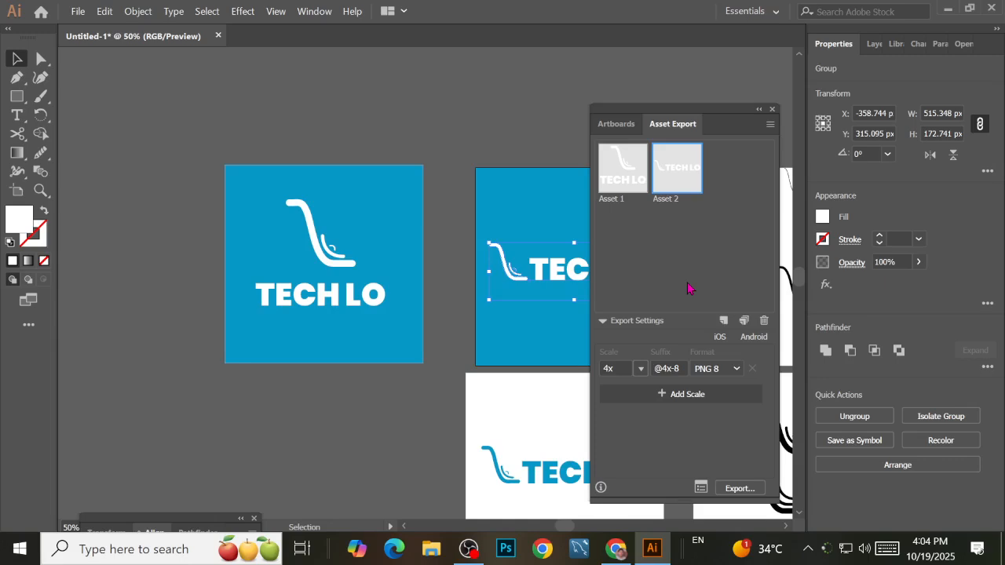
Export the horizontal white lockup asset into the LOGO folder in Downloads
left_click(552, 420)
left_click_drag(513, 398, 510, 397)
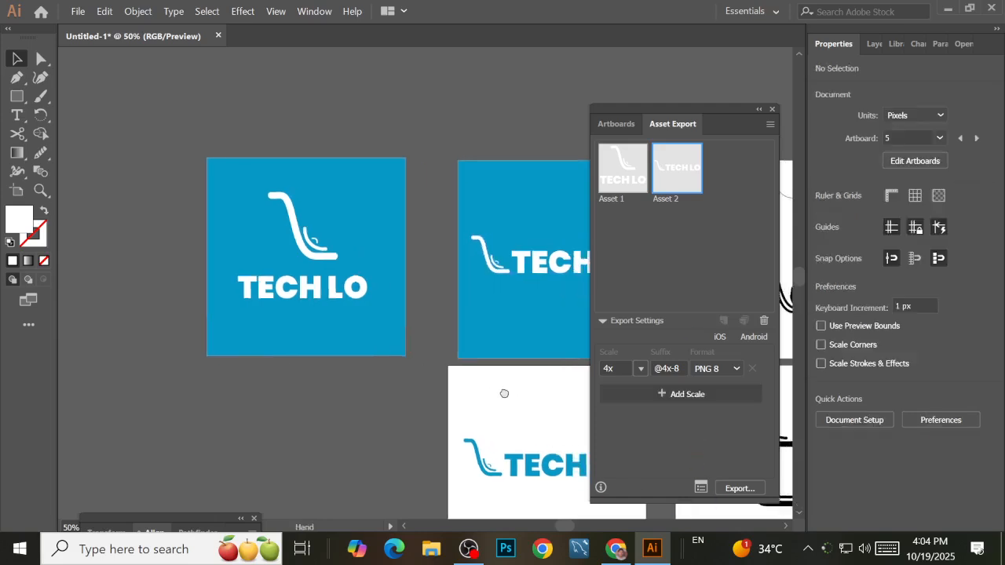
left_click(731, 492)
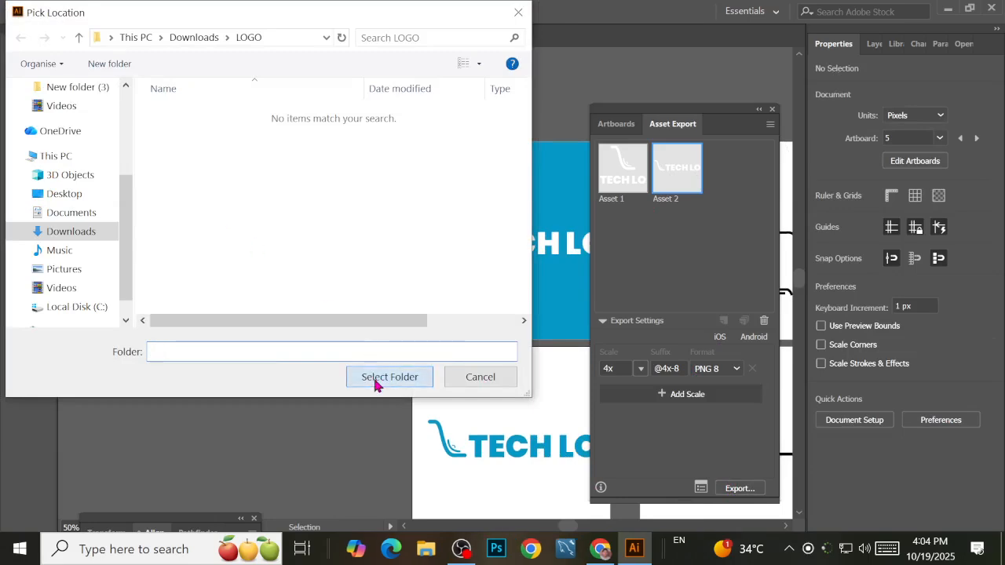
left_click(389, 377)
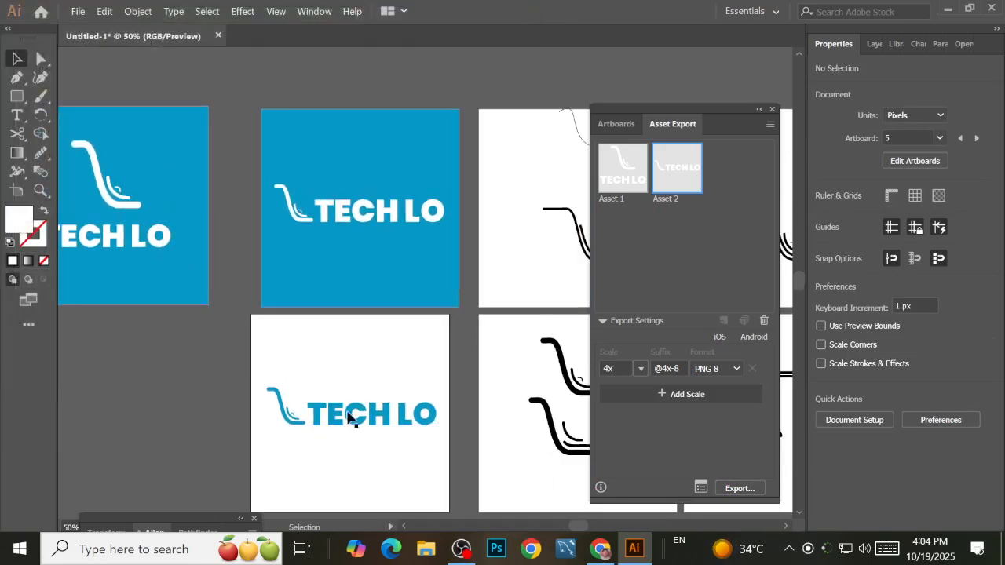
Recolour only the TECH LO text of the horizontal lockup on the white artboard to black, leaving the icon blue
left_click(363, 420)
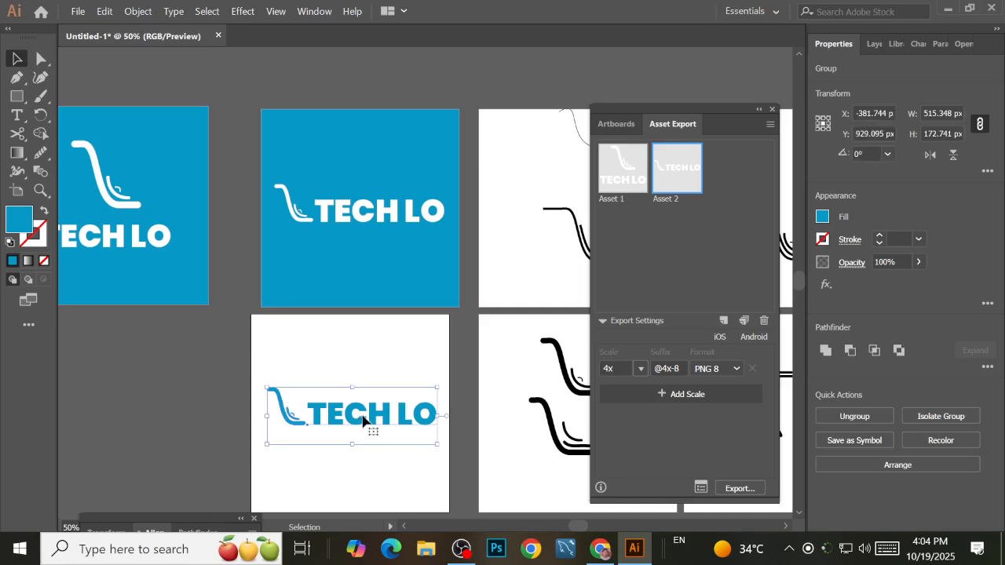
left_click(358, 351)
left_click(366, 431)
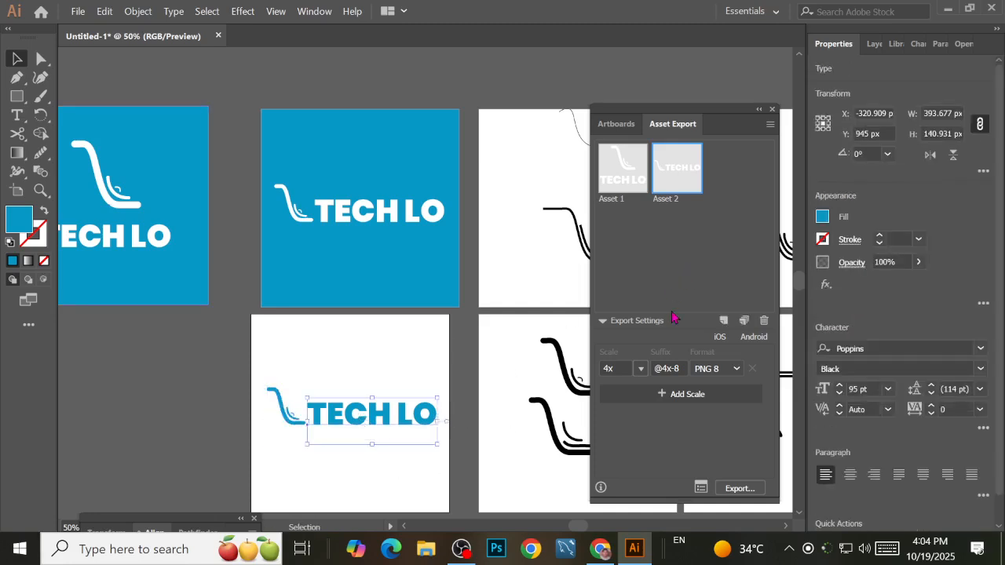
left_click(822, 216)
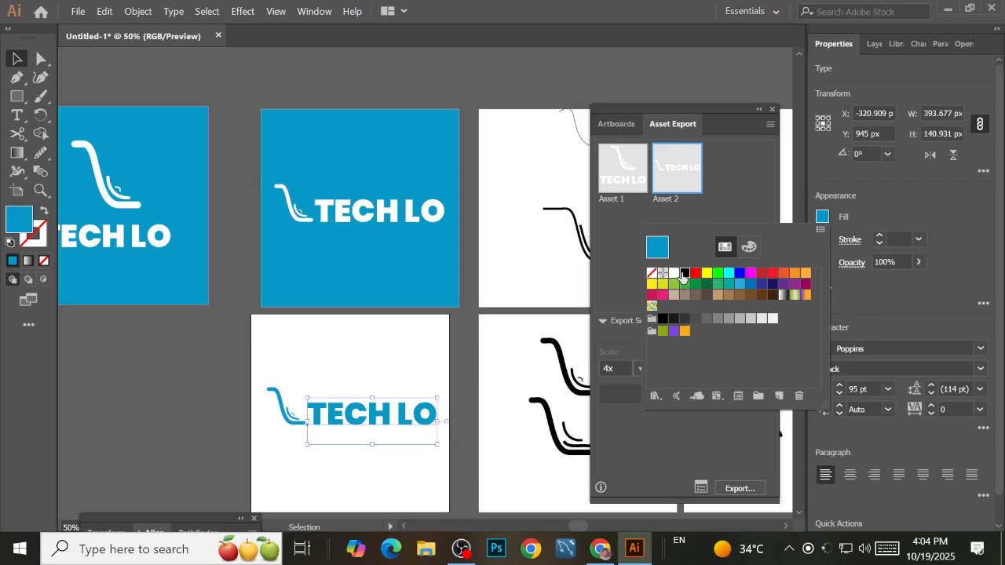
left_click(684, 274)
left_click(390, 336)
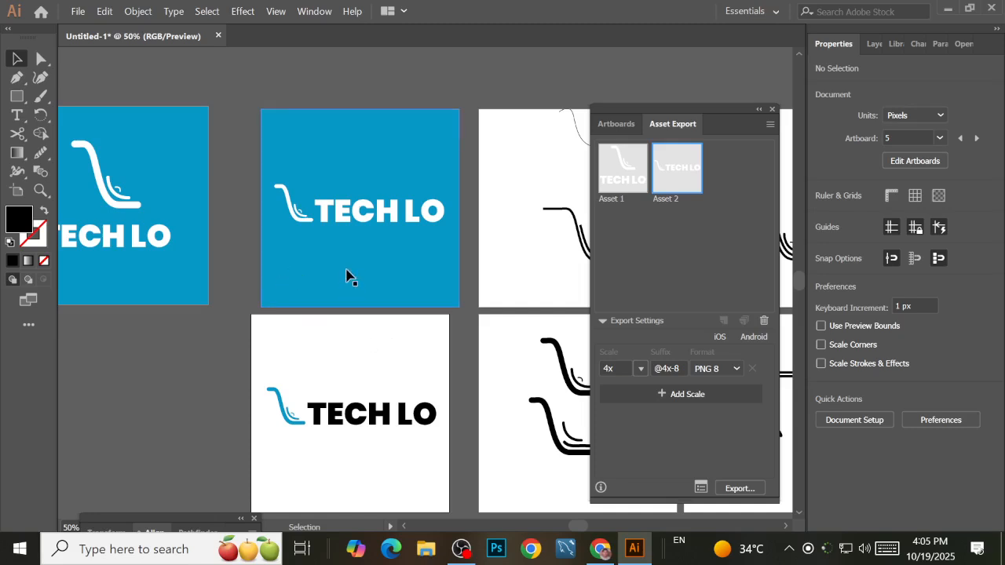
left_click(78, 11)
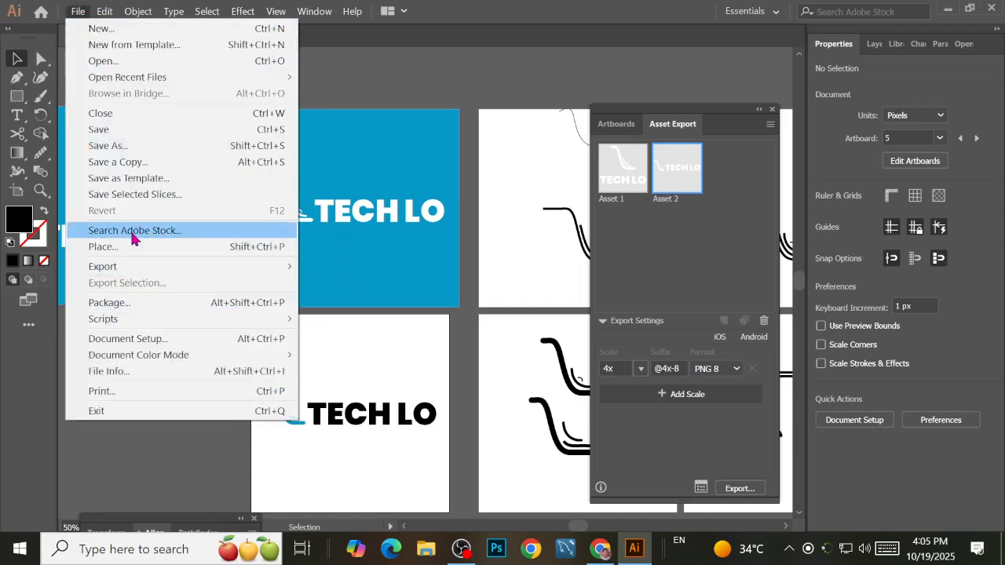
left_click(377, 103)
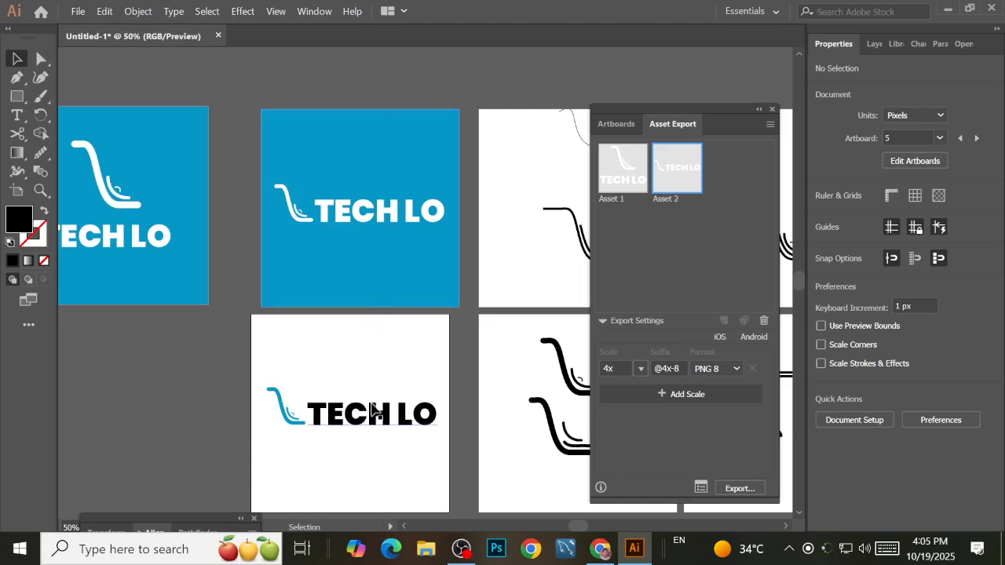
Add the black TECH LO text and blue icon from the white artboard to the export assets without grouping them
left_click_drag(385, 382, 350, 366)
left_click(278, 402)
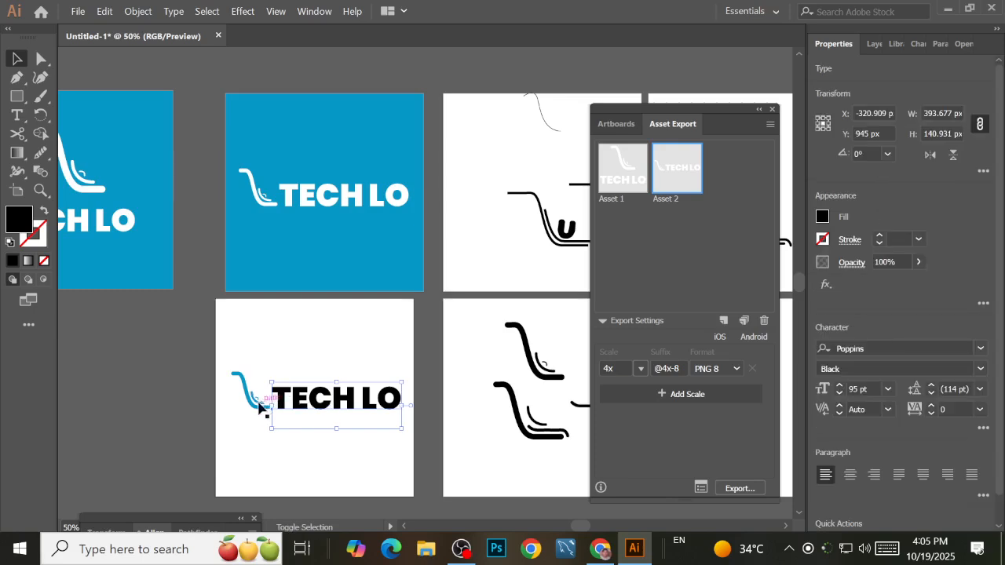
key("a")
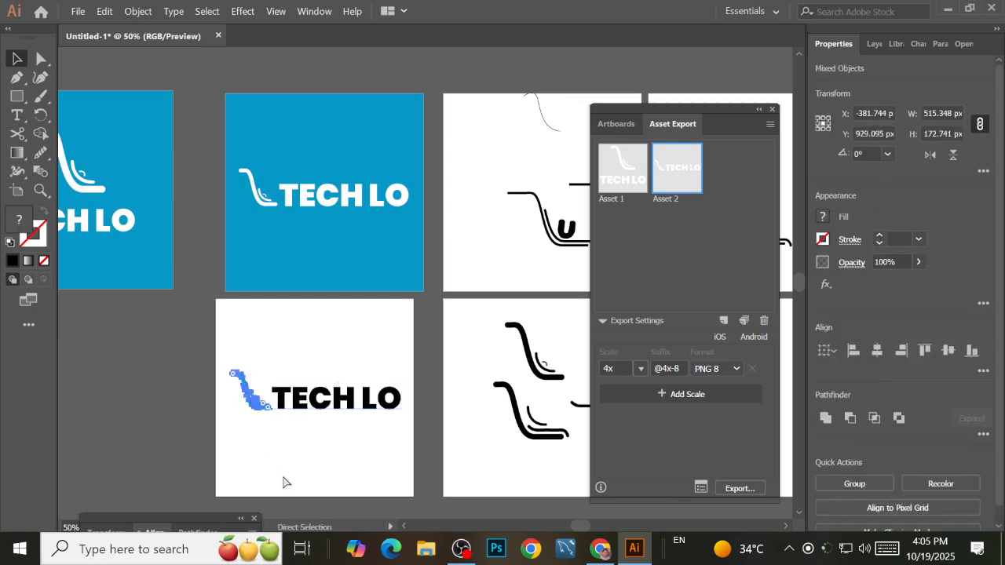
key("ctrl+g")
key("ctrl+z")
left_click(298, 475)
left_click(318, 404)
left_click(241, 398, "shift")
left_click_drag(291, 402, 652, 280)
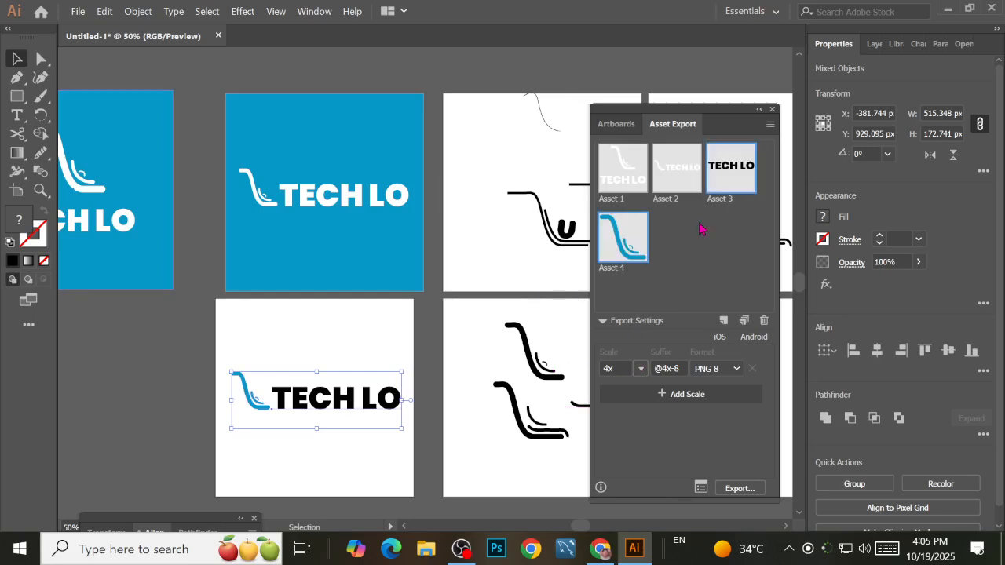
Try deleting the separate text and icon assets from the export list, and undo the deletion
left_click(633, 231)
key("Delete")
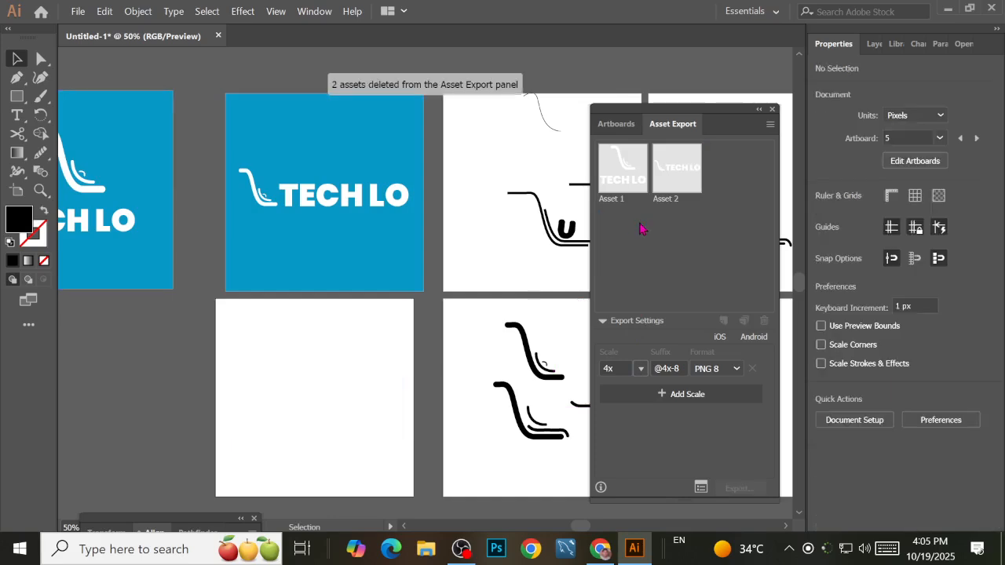
key("ctrl+z")
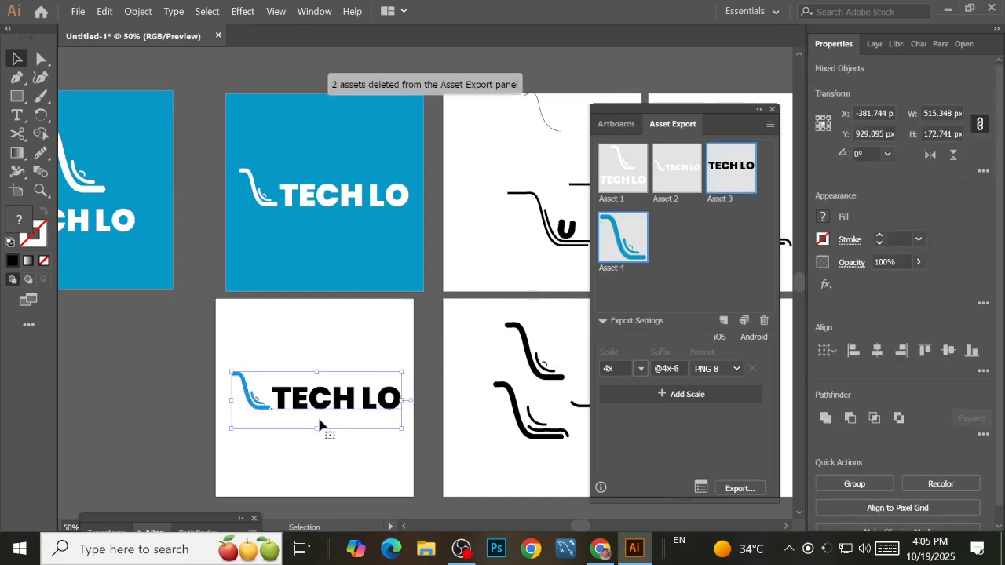
Group the blue icon with the black TECH LO text and add the group as a single export asset
left_click(303, 417)
key("a")
left_click_drag(245, 341, 318, 453)
key("v")
left_click_drag(330, 398, 663, 273)
left_click(656, 280)
left_click(675, 243)
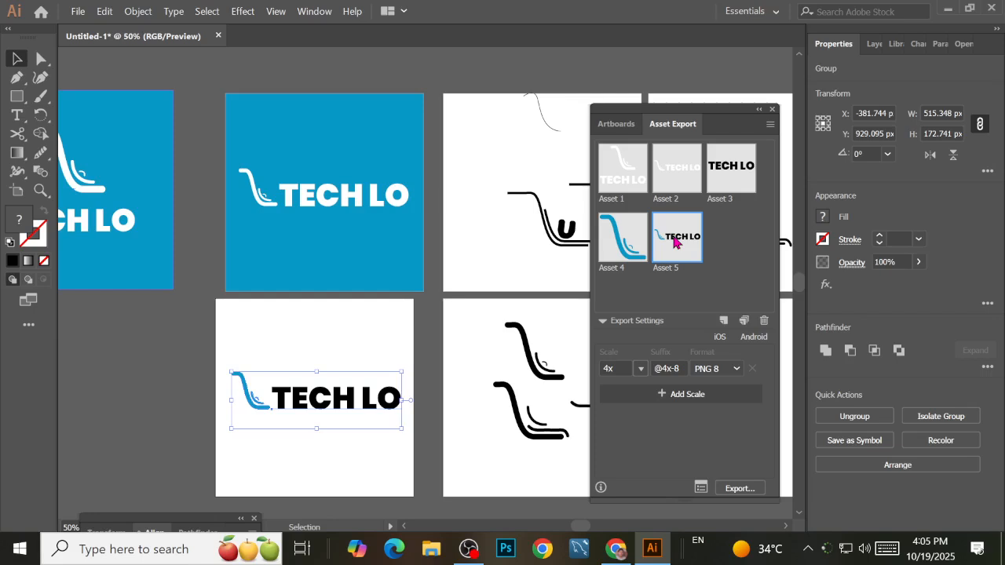
Export only the combined blue-and-black lockup asset into the LOGO folder in Downloads, and clear the artboard selection
left_click(626, 246)
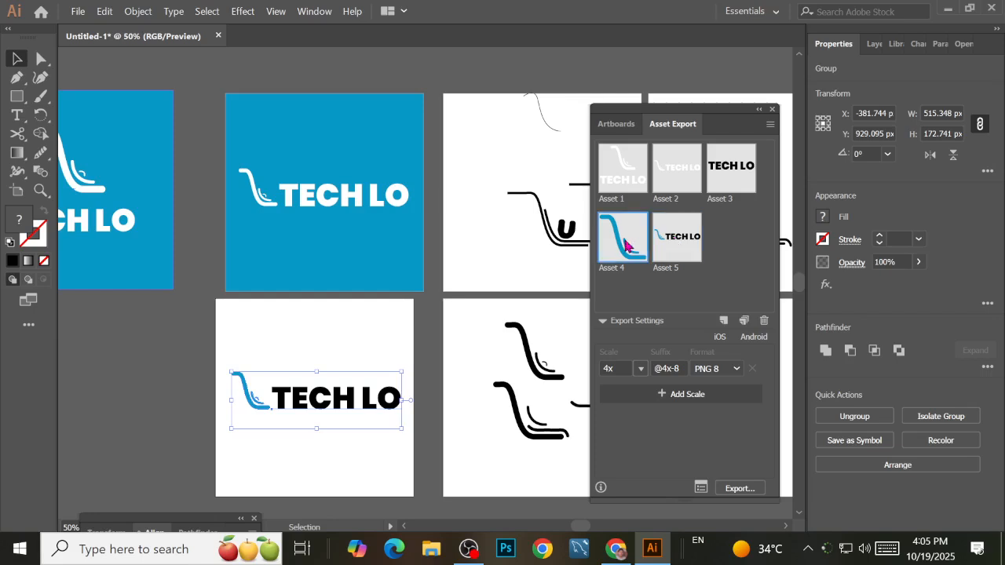
left_click(683, 251)
left_click(750, 488)
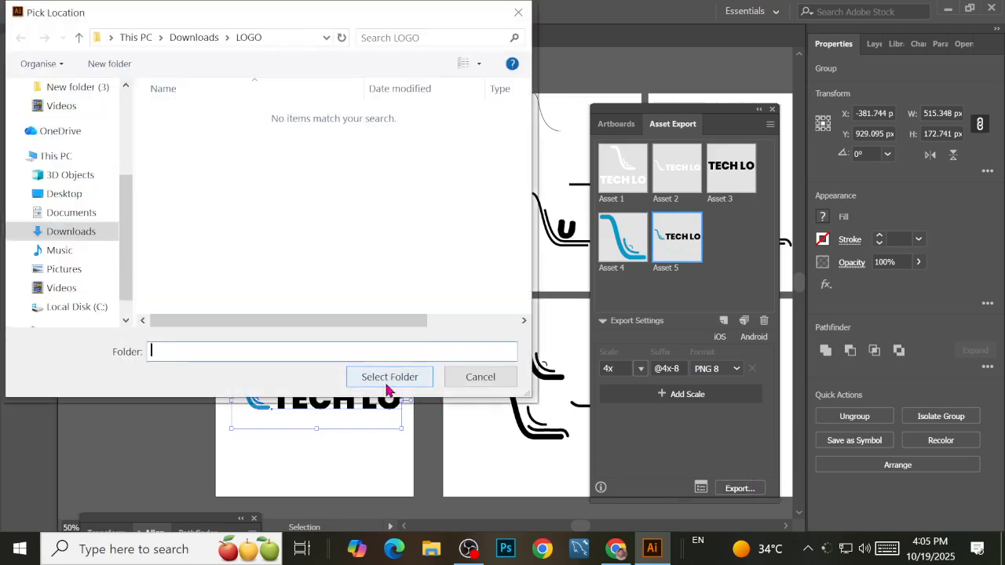
left_click(387, 381)
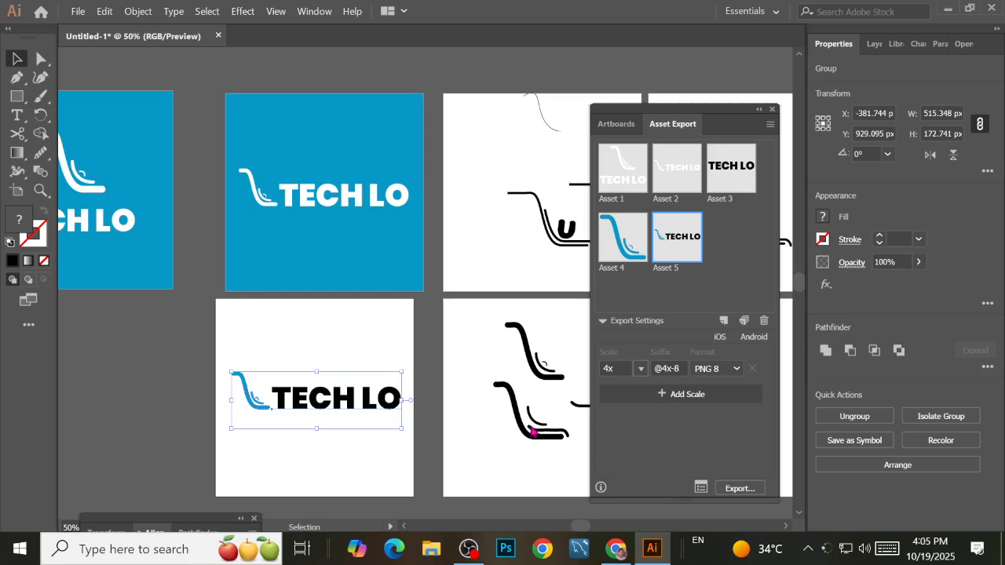
left_click(439, 339)
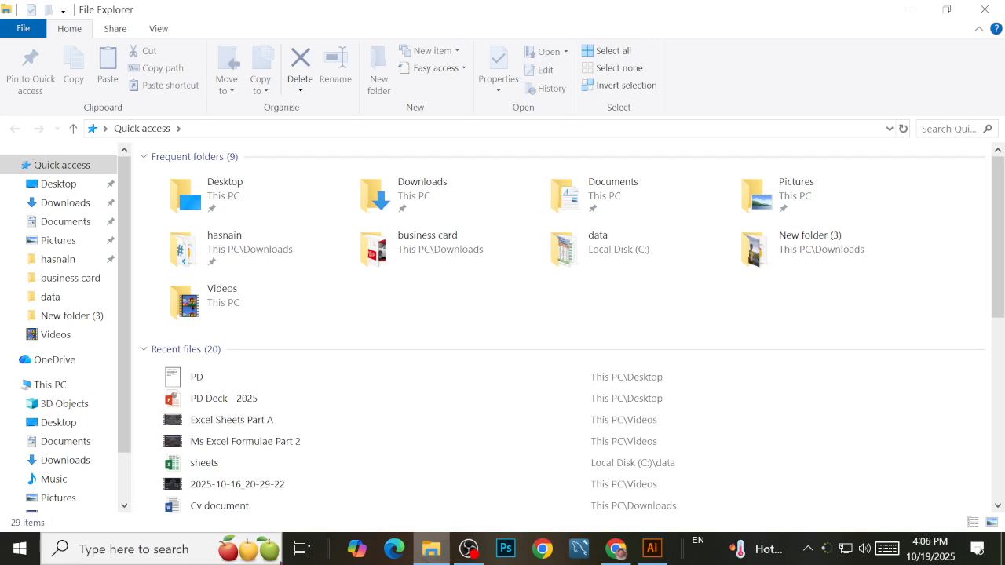
In File Explorer, open the LOGO folder in Downloads and preview the exported image Asset 5@4x-8
left_click(99, 206)
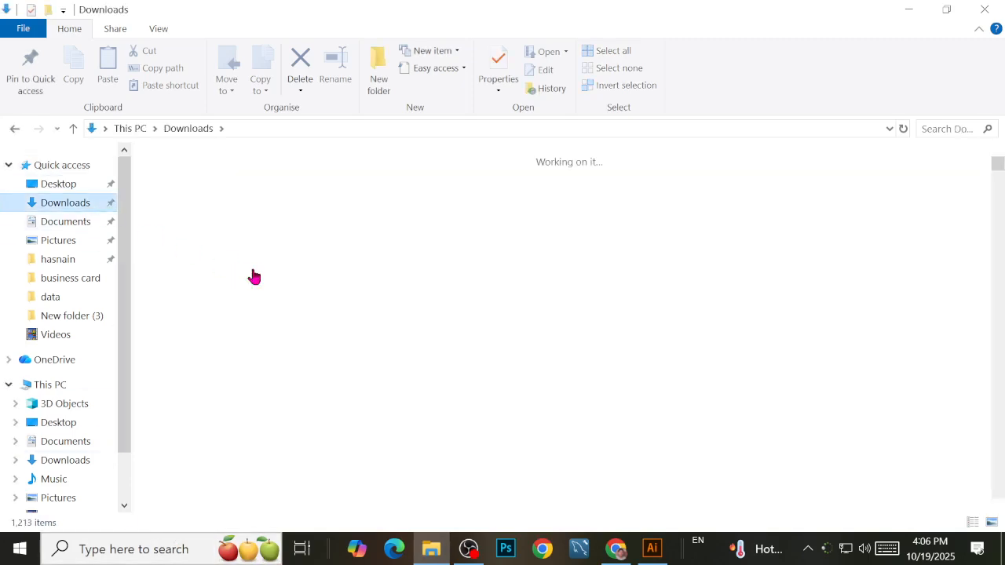
double_click(218, 218)
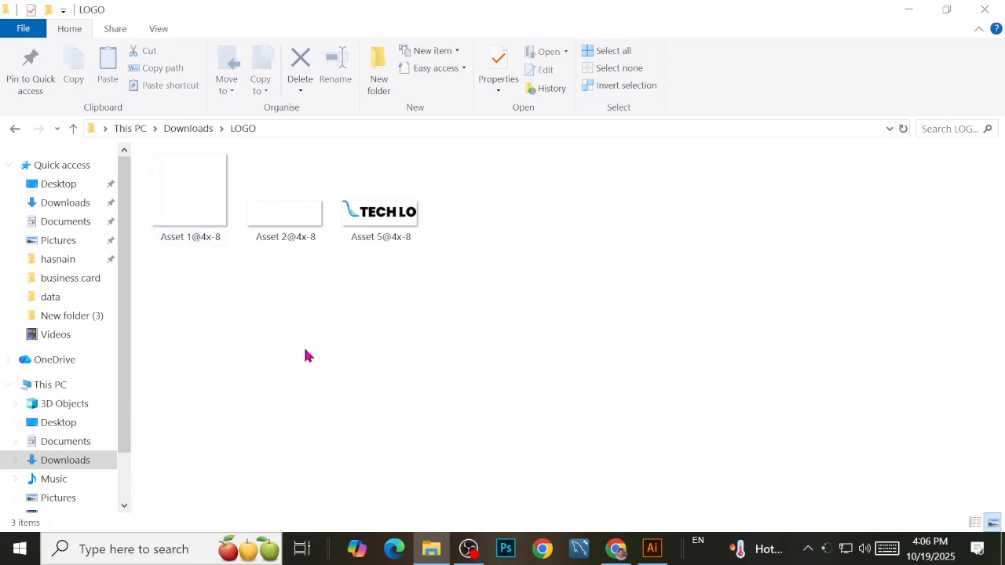
double_click(408, 227)
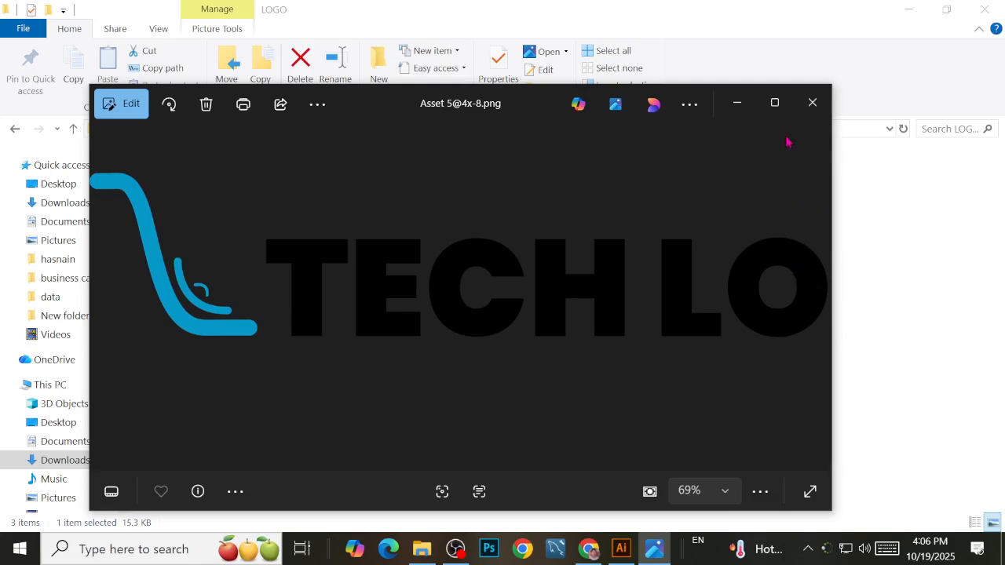
left_click(813, 102)
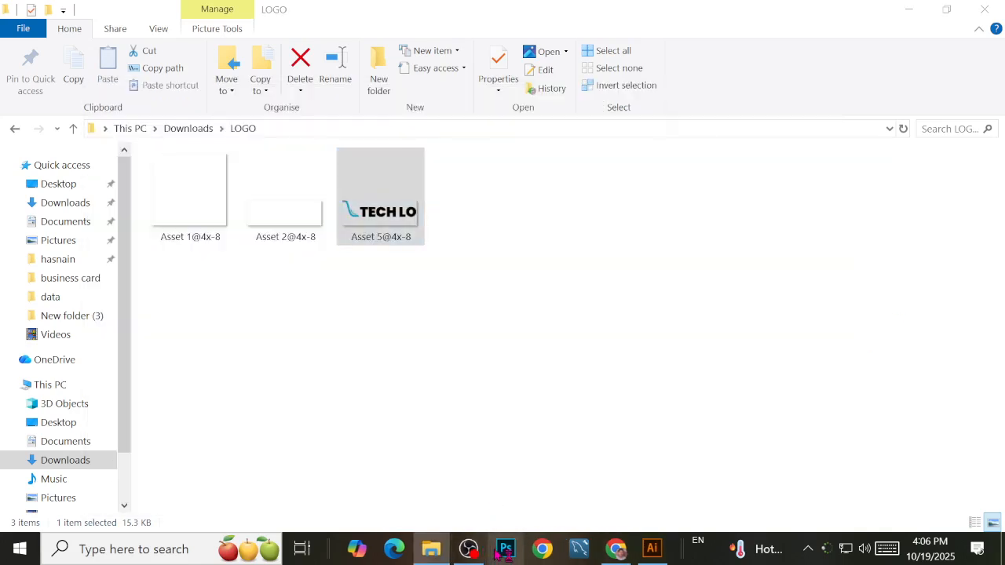
Switch to Photoshop, open the recent file freelance agency post.psd and hide its ABC Agency text layer
left_click(505, 549)
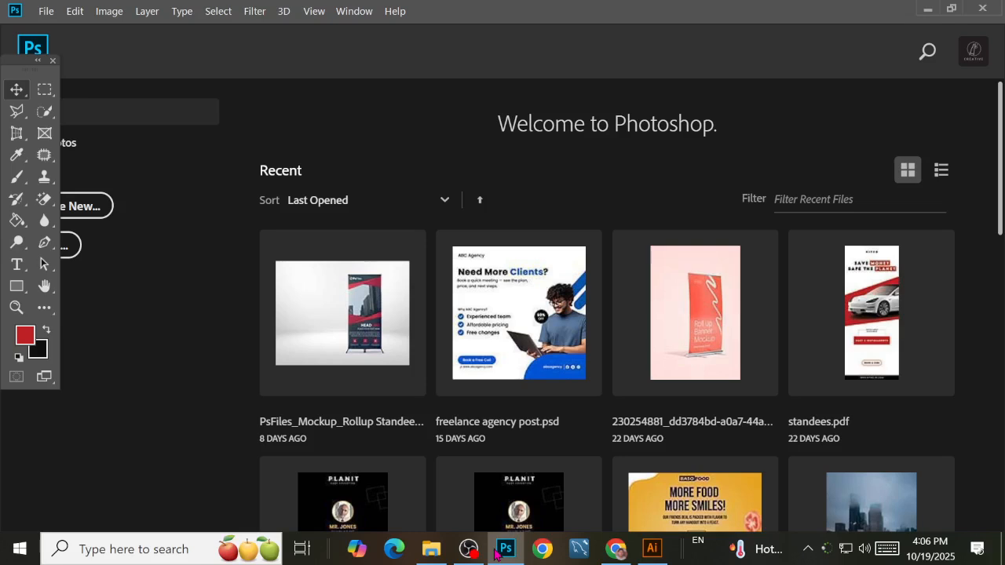
left_click(527, 295)
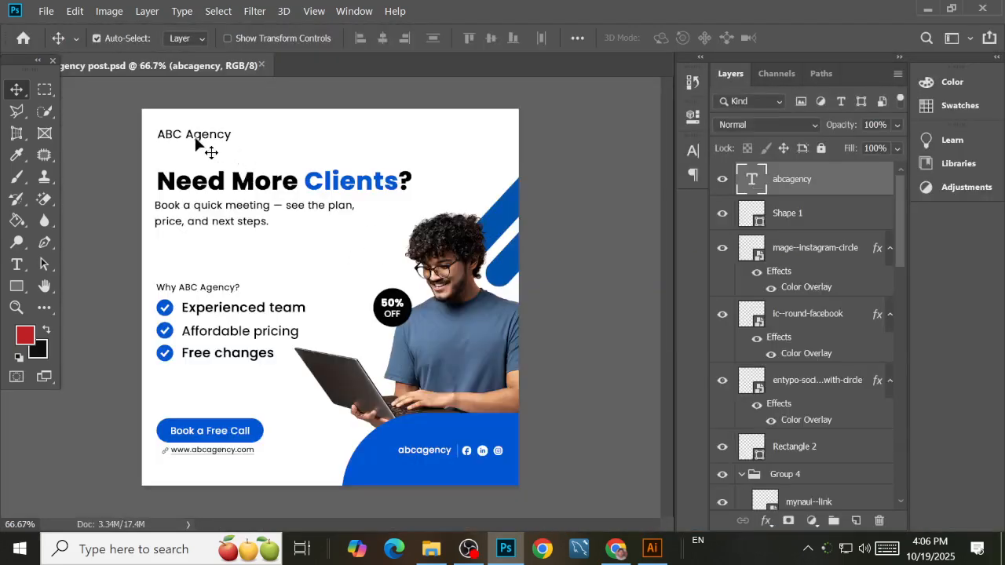
left_click(201, 143)
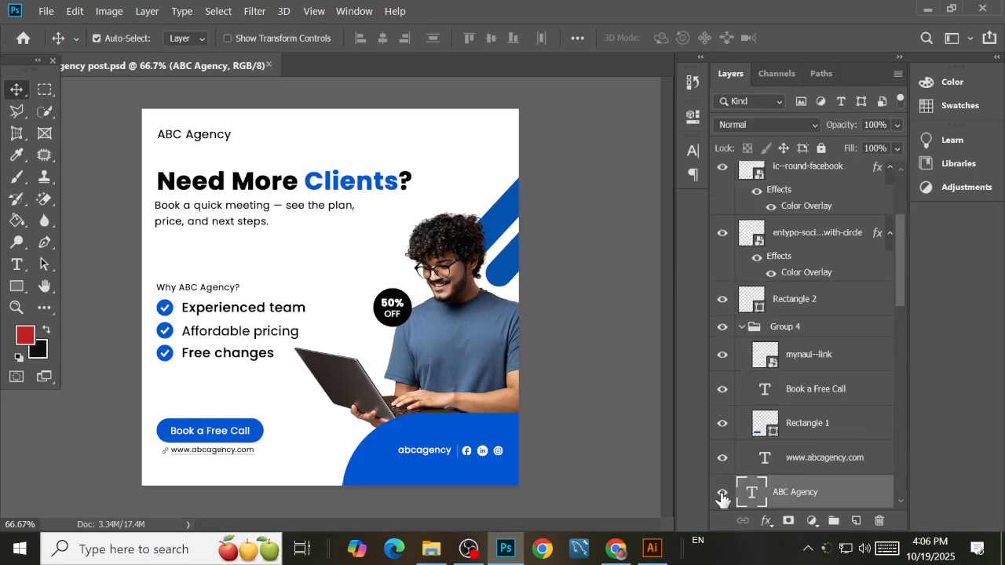
left_click(722, 492)
Place Asset 5@4x-8 from the LOGO folder into the post and scale it to about 8.8% above the headline's left end
left_click(430, 549)
left_click_drag(381, 197, 500, 559)
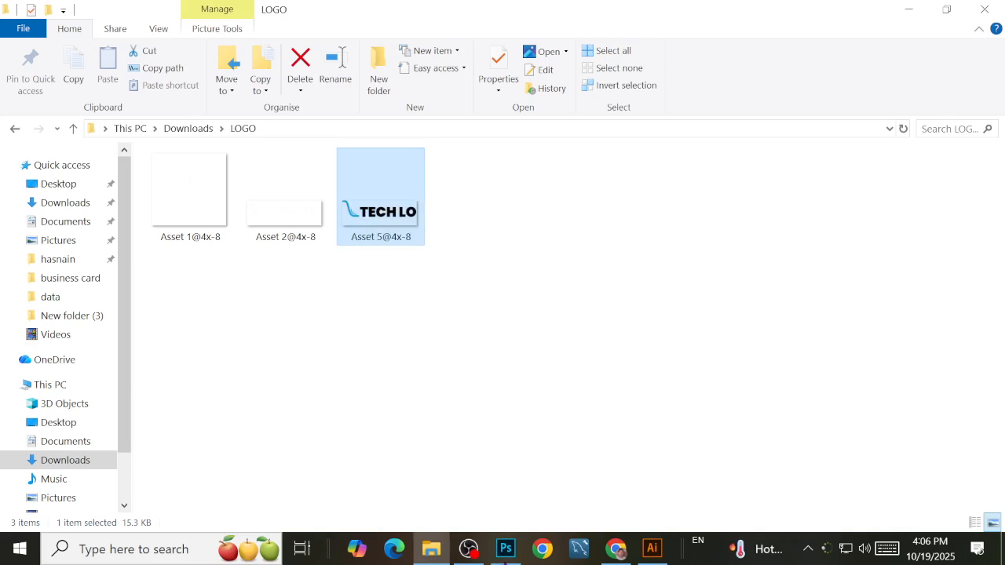
left_click(484, 248)
left_click_drag(424, 218, 300, 266)
left_click_drag(517, 359, 169, 154)
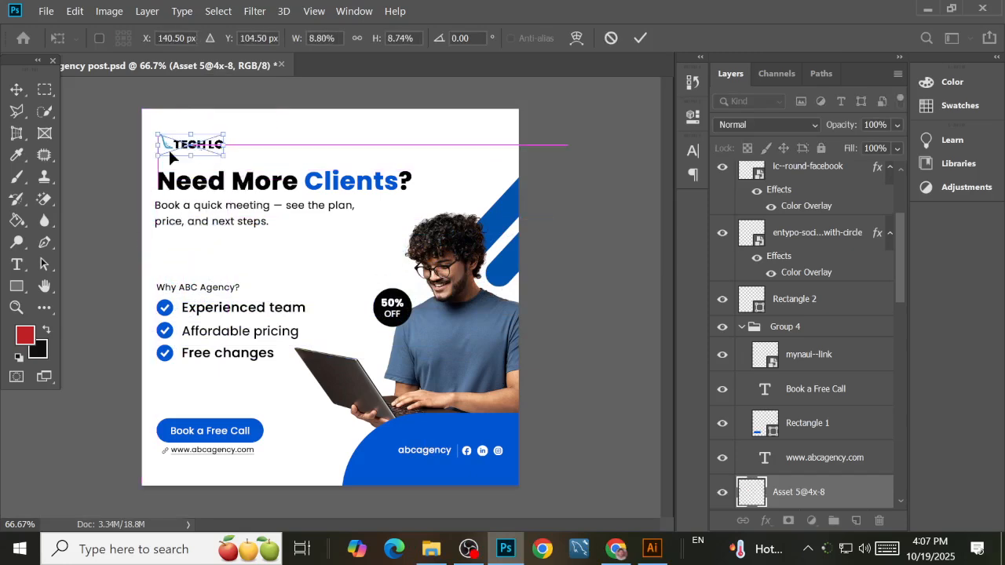
left_click(640, 38)
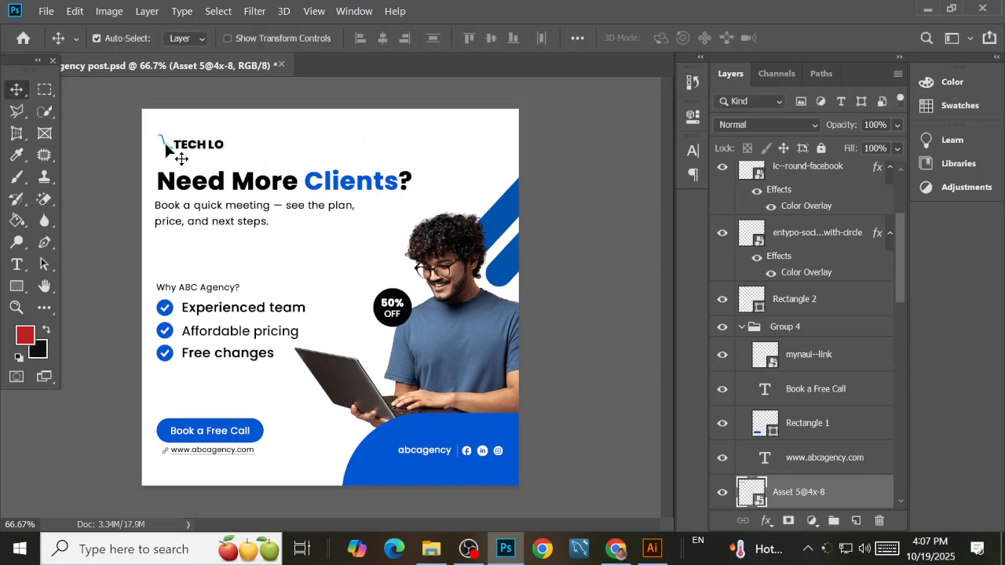
Move the placed TECH LO logo slightly higher above the headline and inspect it up close
scroll(167, 148, "up", 5)
left_click_drag(175, 155, 202, 198)
left_click(253, 236)
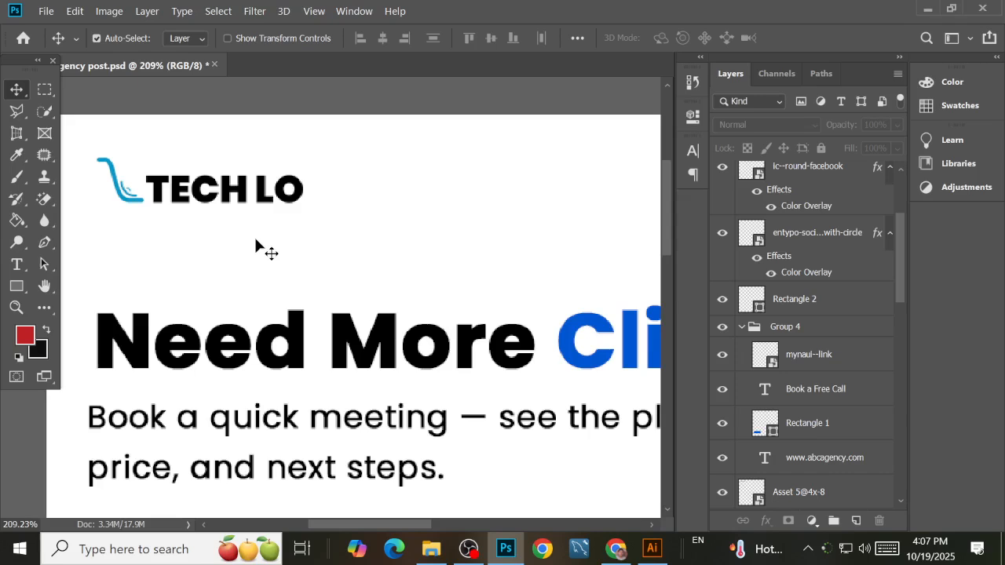
scroll(255, 237, "down", 1)
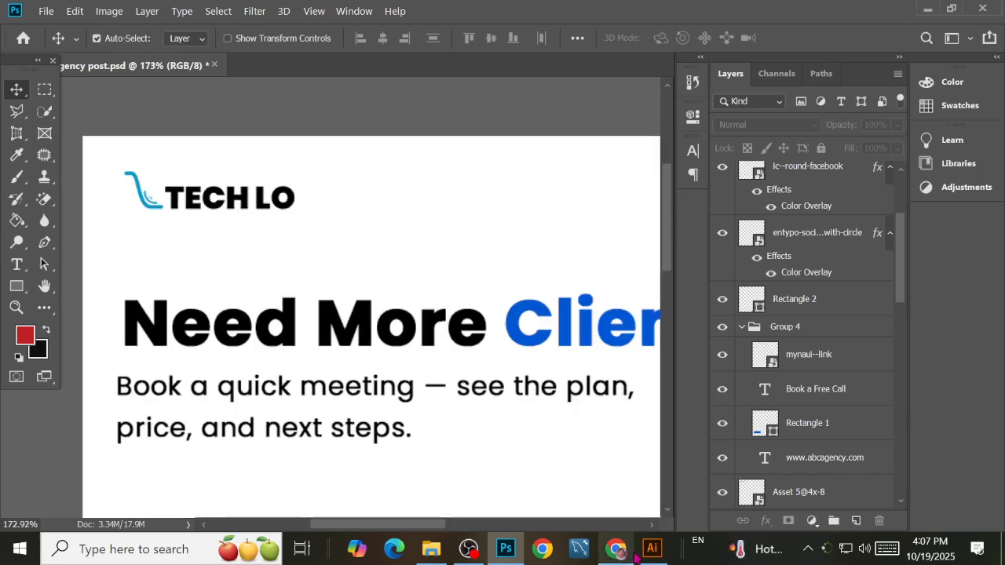
Switch to Illustrator and move the black TECH LO wordmark off the lower white artboard, away from its blue icon
left_click(652, 548)
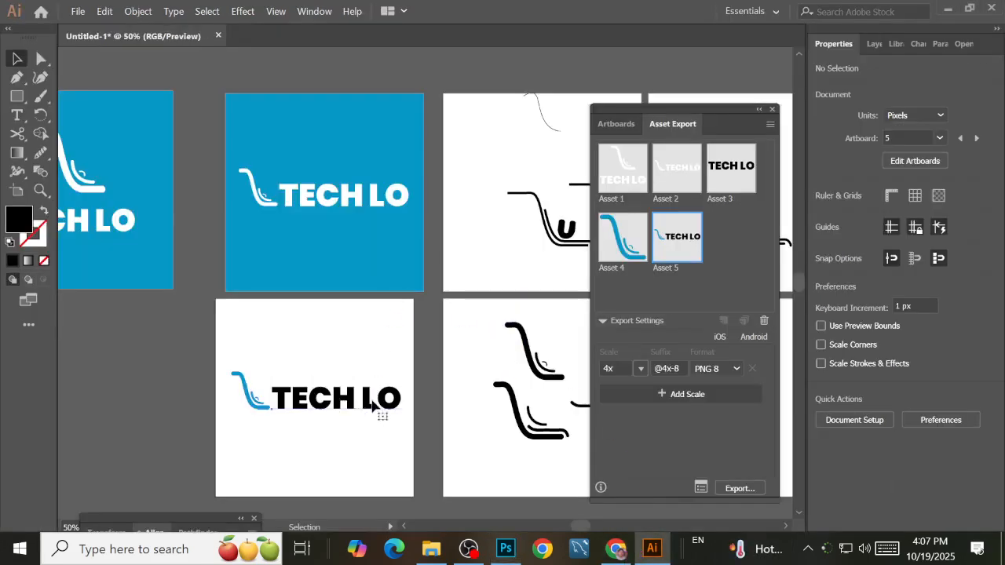
left_click_drag(306, 402, 310, 441)
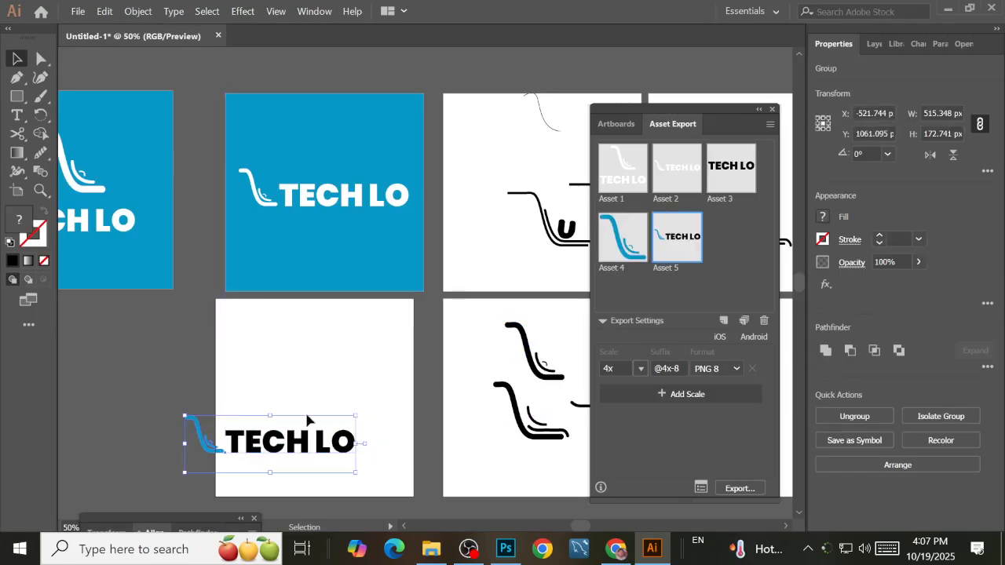
key("ctrl+z")
left_click(332, 408)
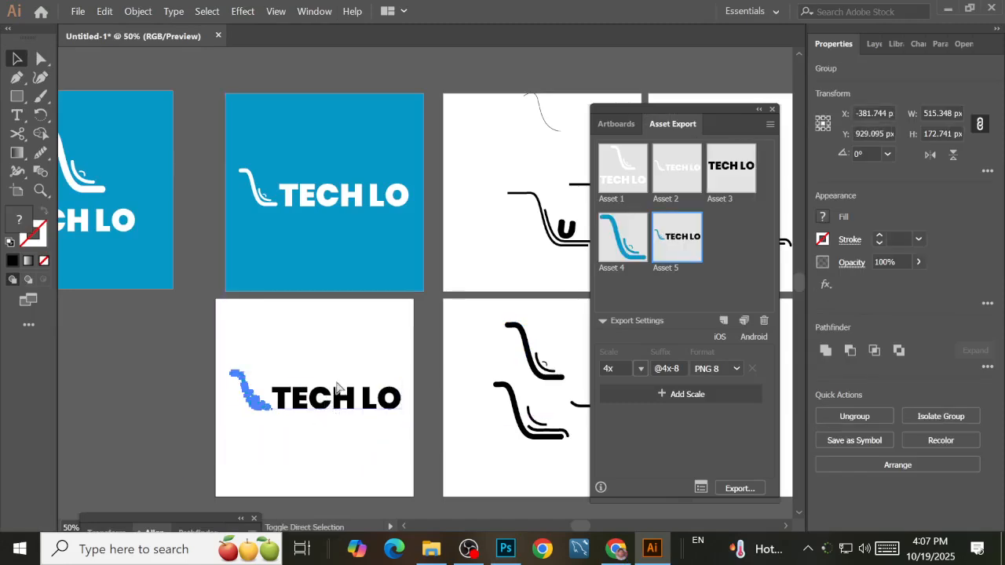
left_click(337, 420)
left_click(314, 424)
left_click_drag(314, 424, 102, 465)
left_click(254, 402)
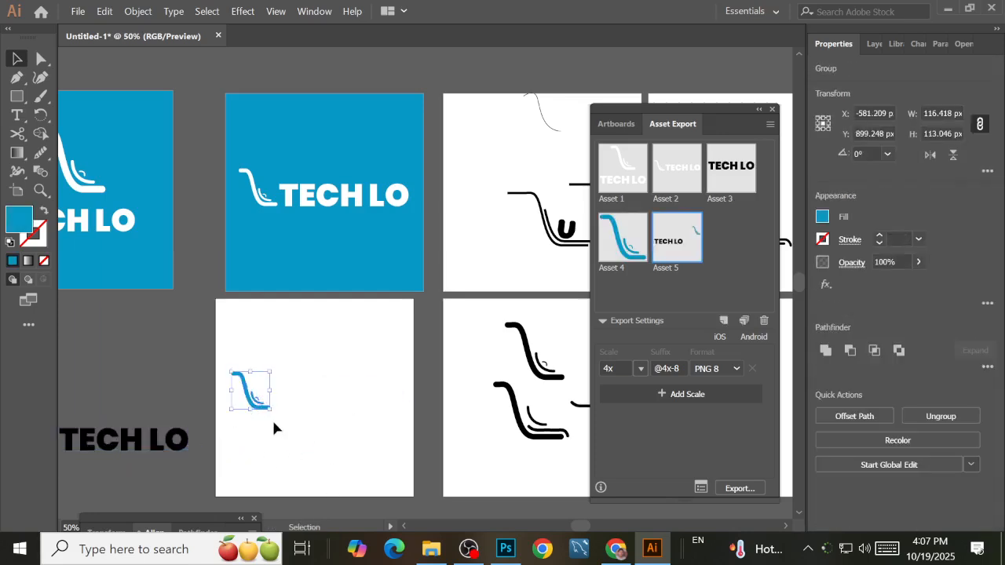
Export Asset 4, the blue icon, as a 4x PNG 8 file into the LOGO folder
left_click(621, 251)
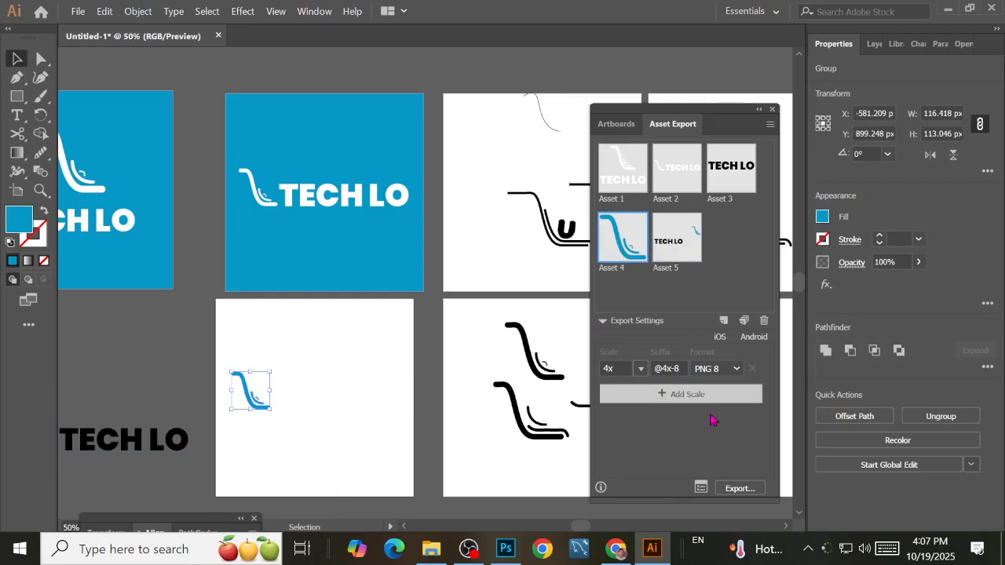
left_click(738, 488)
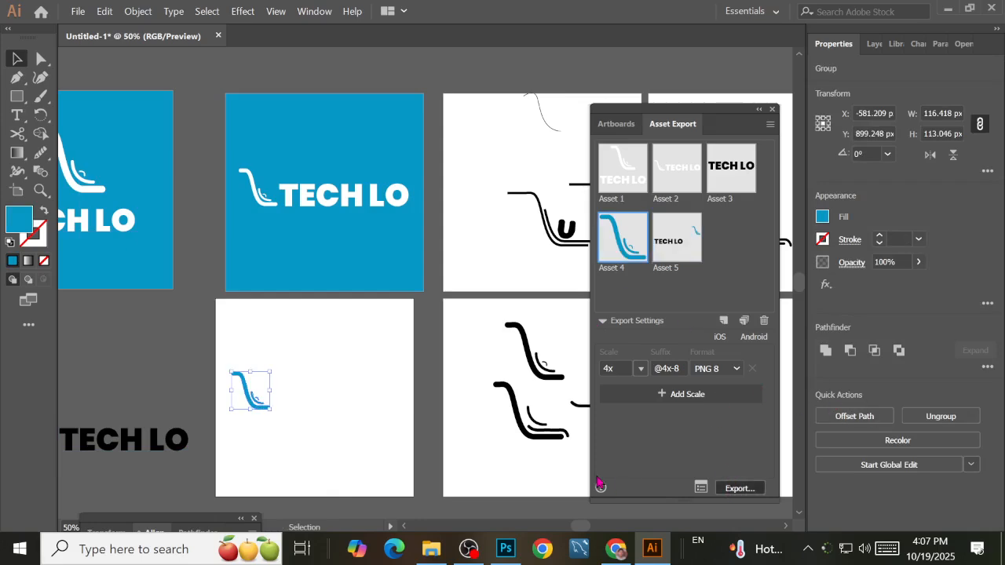
left_click(392, 375)
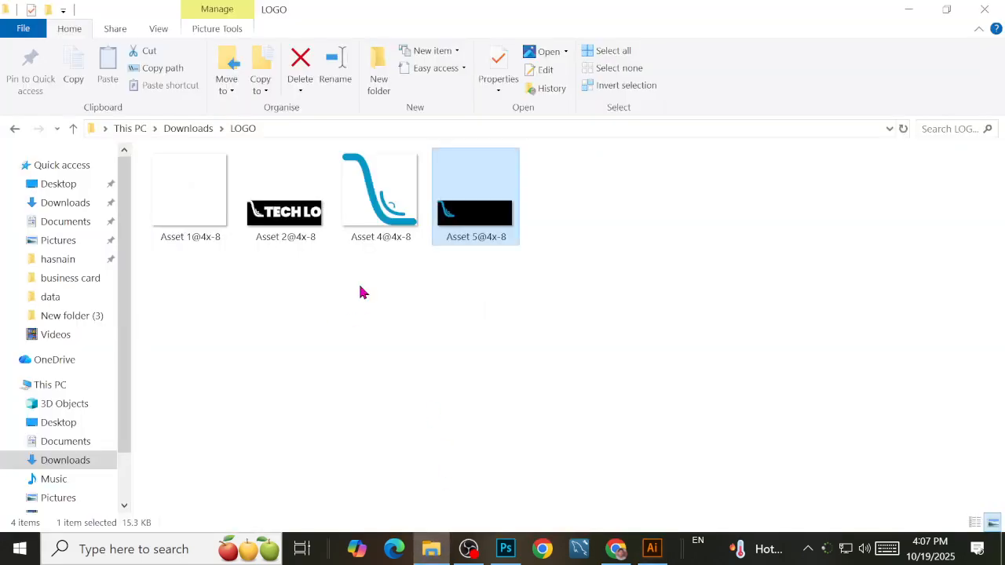
Place Asset 4@4x-8 from the LOGO folder into the Photoshop post and hide the Asset 5@4x-8 layer
left_click_drag(380, 193, 341, 257)
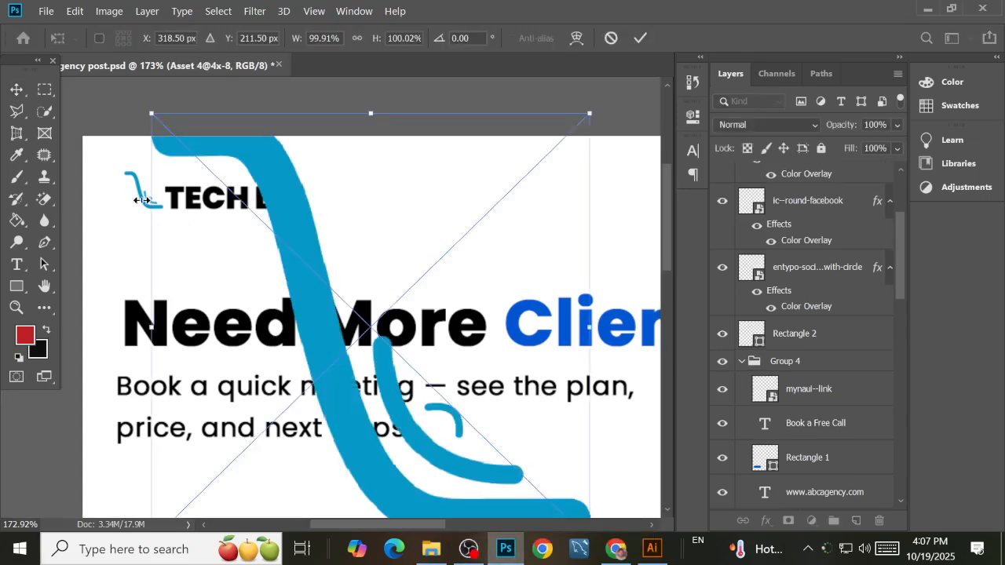
left_click(640, 38)
left_click_drag(343, 271, 276, 263)
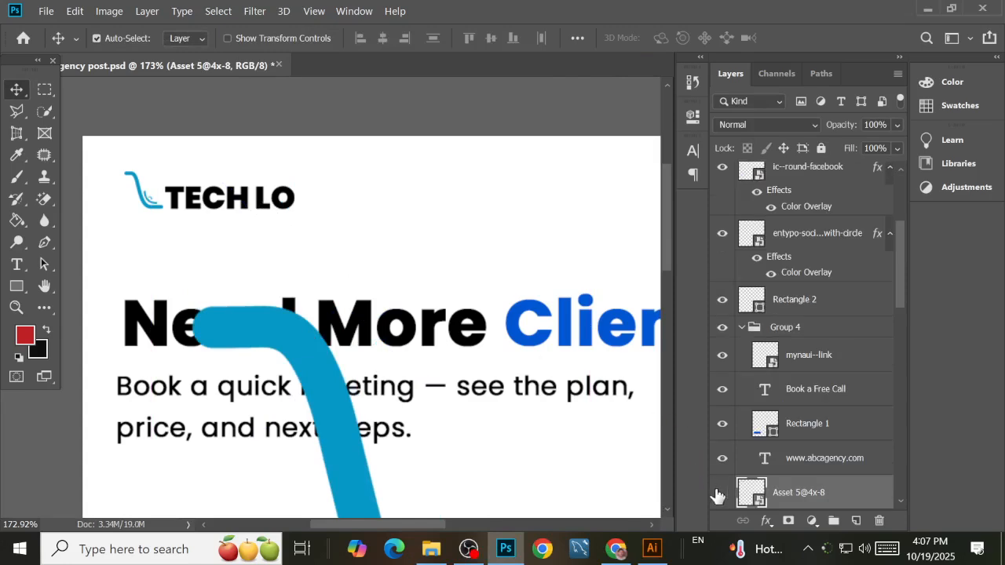
left_click(722, 492)
key("super")
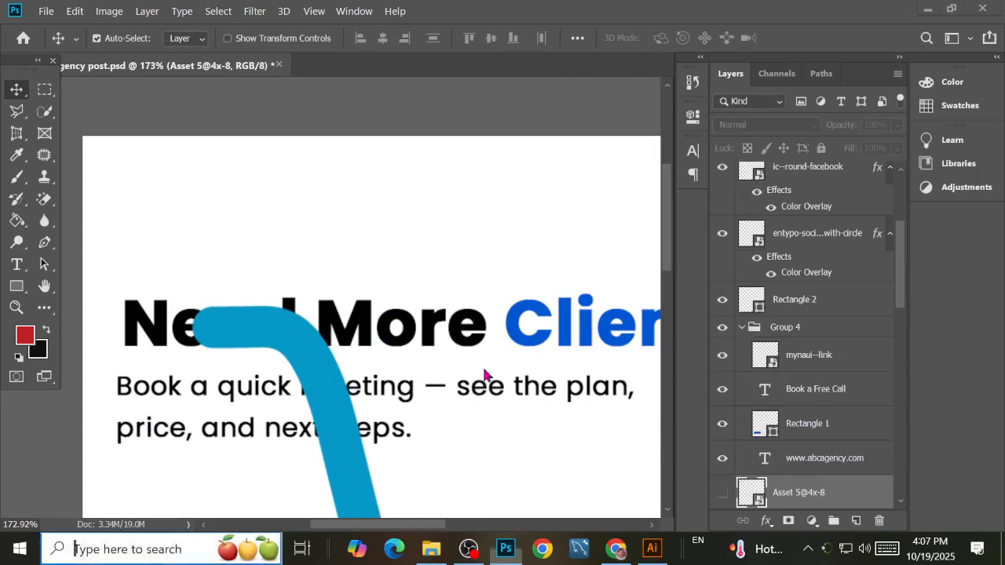
key("super")
Scale the placed blue icon to about 16.8% and position it above the headline's left end
scroll(455, 363, "down", 6)
left_click(400, 447)
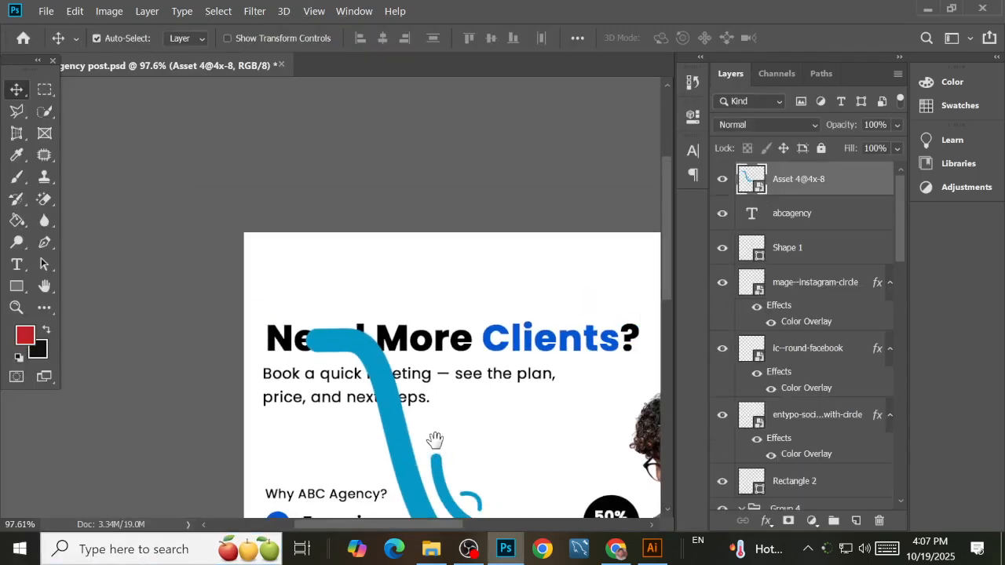
left_click_drag(434, 440, 377, 319)
key("ctrl")
key("ctrl+t")
left_click_drag(506, 444, 223, 150)
scroll(224, 150, "left", 2)
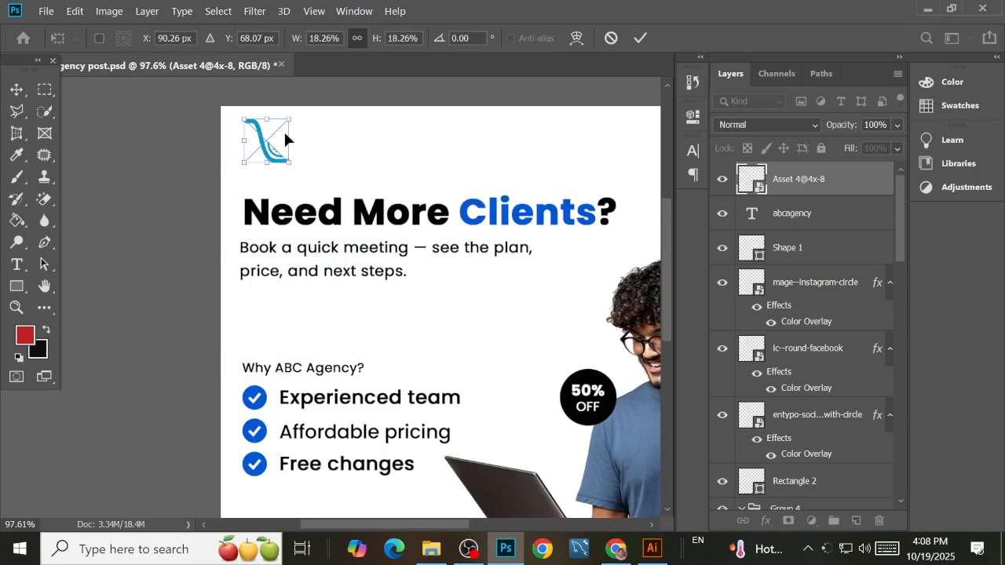
scroll(281, 140, "up", 5)
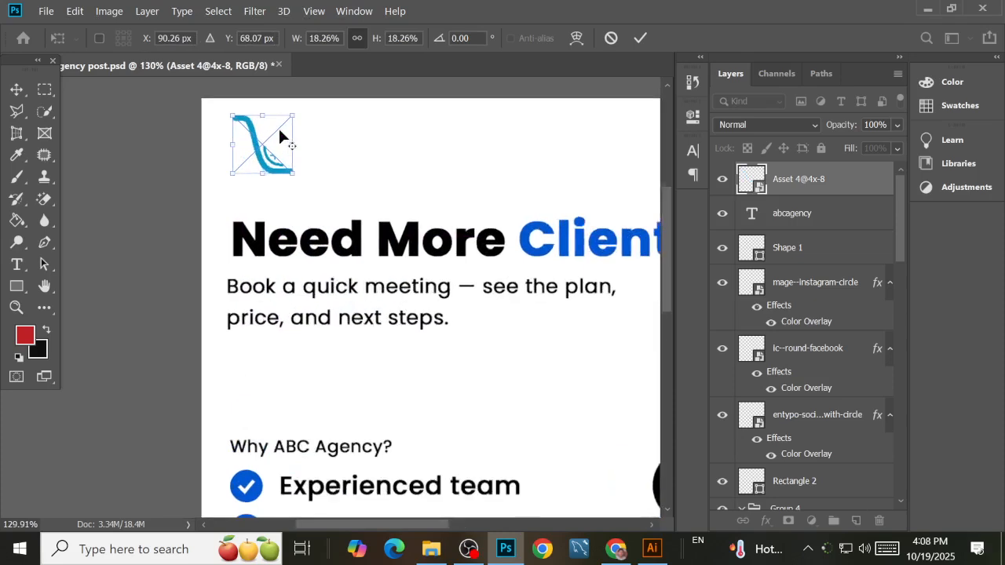
mouse_move(313, 195)
left_mouse_down()
mouse_move(312, 222)
mouse_move(280, 157)
mouse_move(297, 207)
mouse_move(275, 198)
mouse_move(296, 206)
left_mouse_up()
left_click_drag(655, 154, 650, 143)
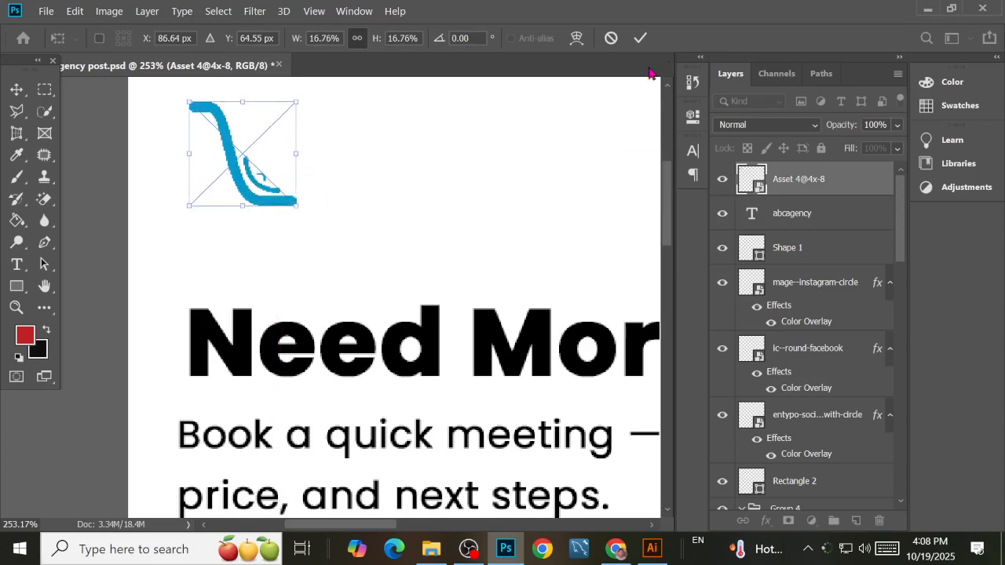
left_click(641, 37)
Inspect the blue icon in the post up close and at full view, and hide its Asset 4@4x-8 layer
scroll(426, 224, "down", 8)
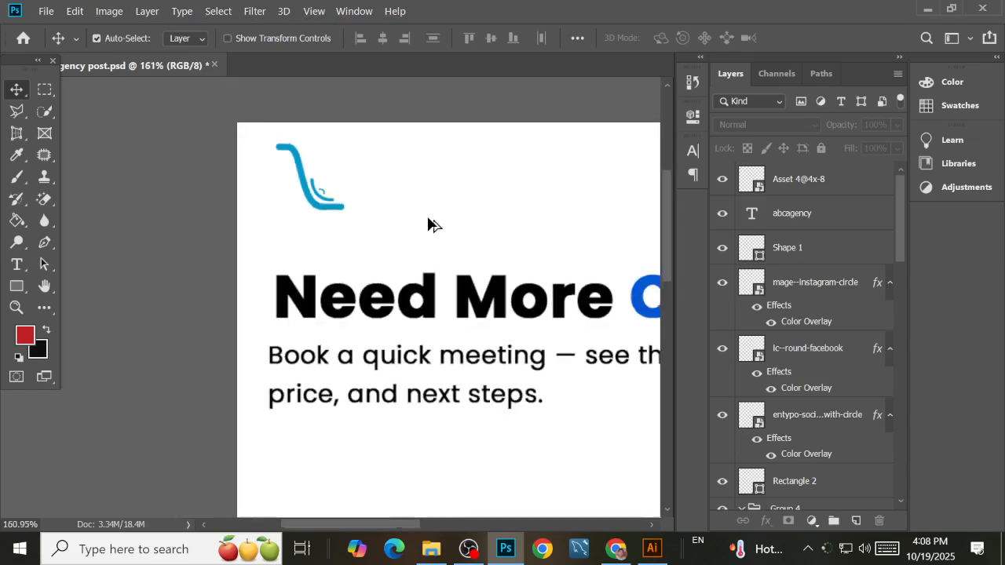
scroll(284, 196, "up", 2)
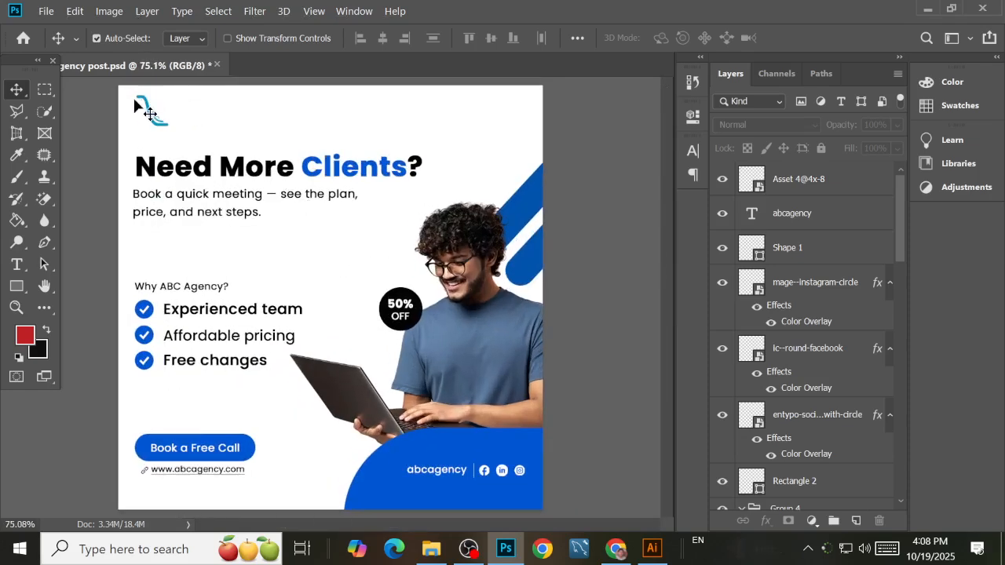
scroll(135, 101, "up", 7)
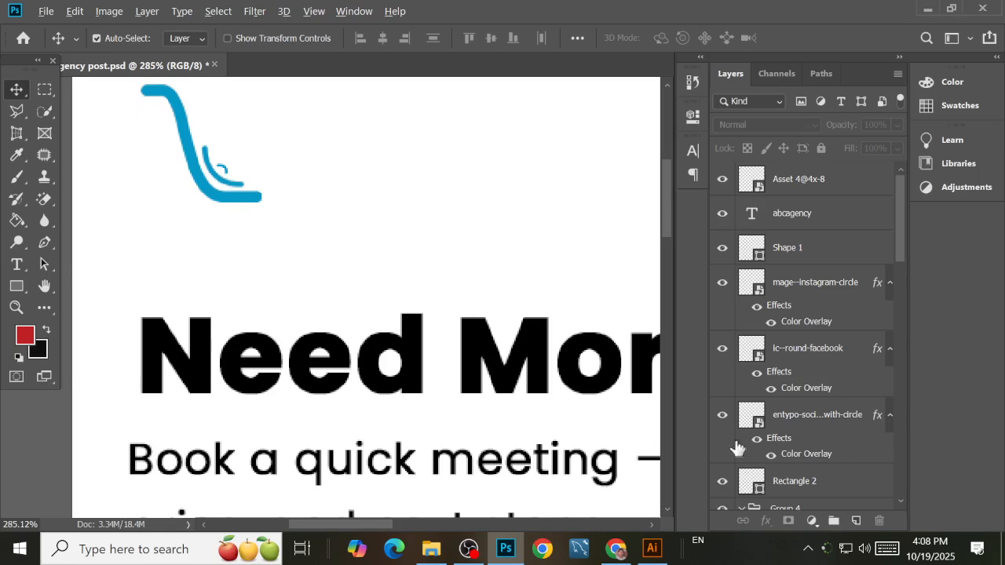
scroll(686, 372, "down", 4)
scroll(392, 400, "down", 5)
left_click_drag(327, 305, 432, 460)
left_click(722, 179)
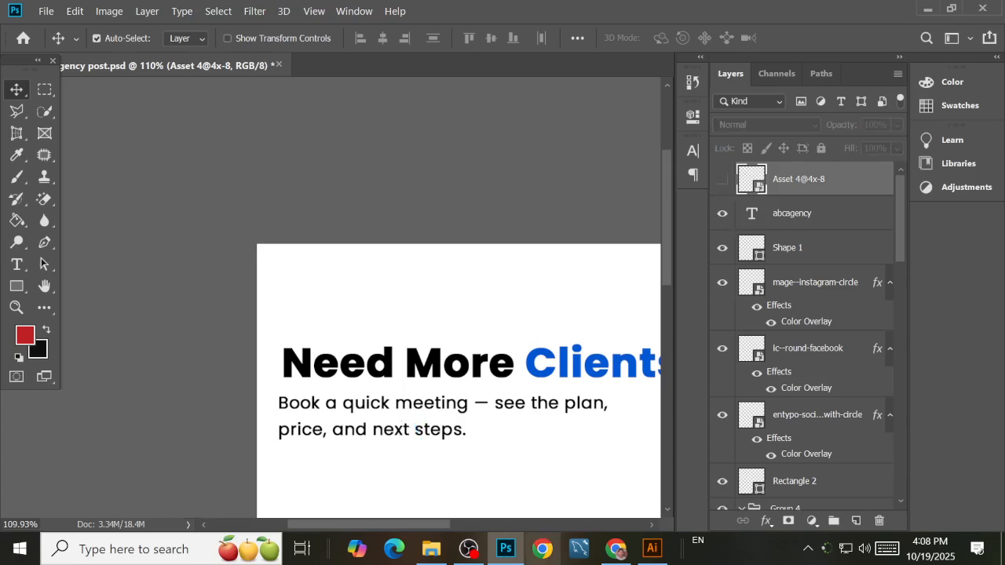
Switch to Illustrator and change the fill of the white horizontal TECH LO lockup on the blue artboard to black
left_click(431, 549)
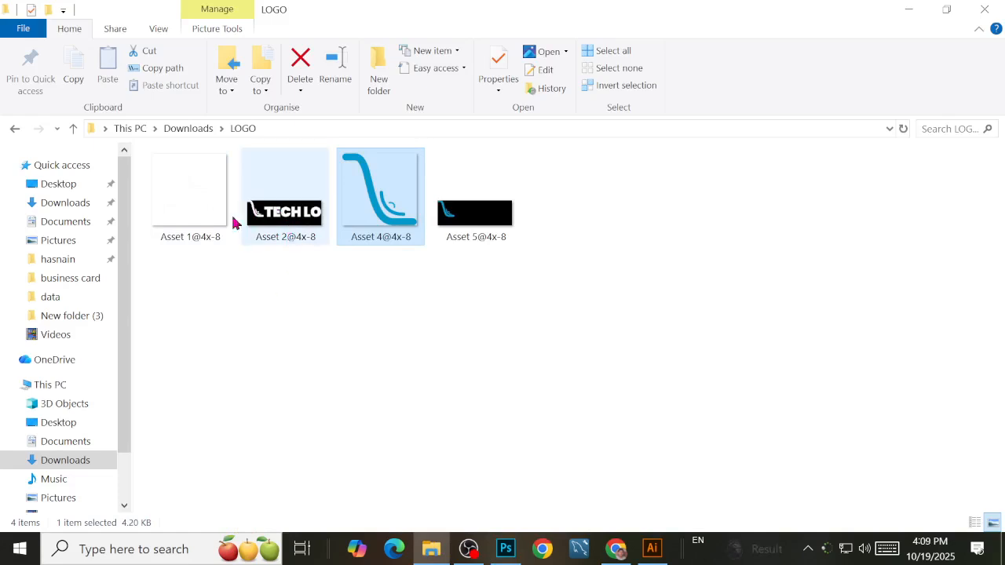
left_click(506, 549)
left_click(651, 549)
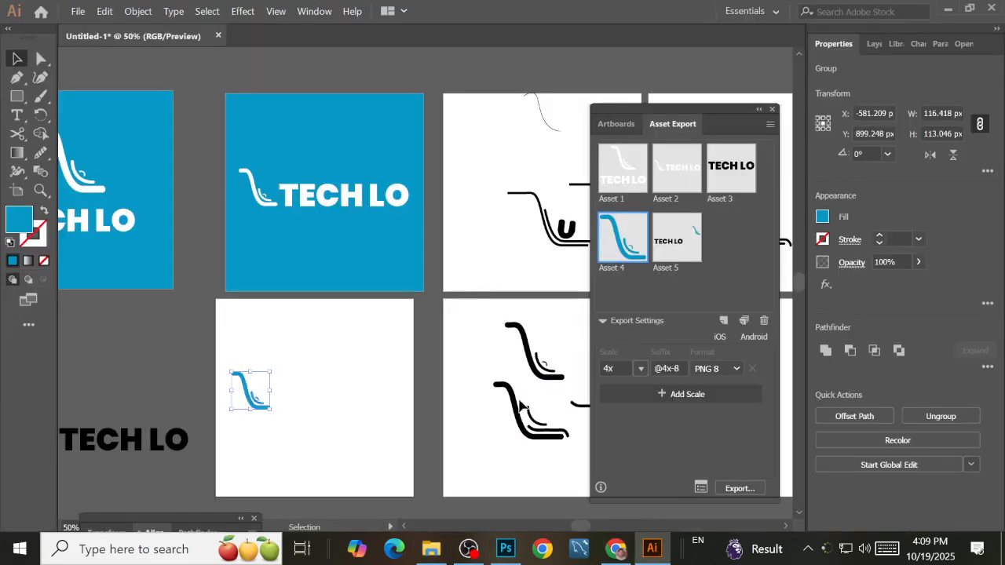
key("super")
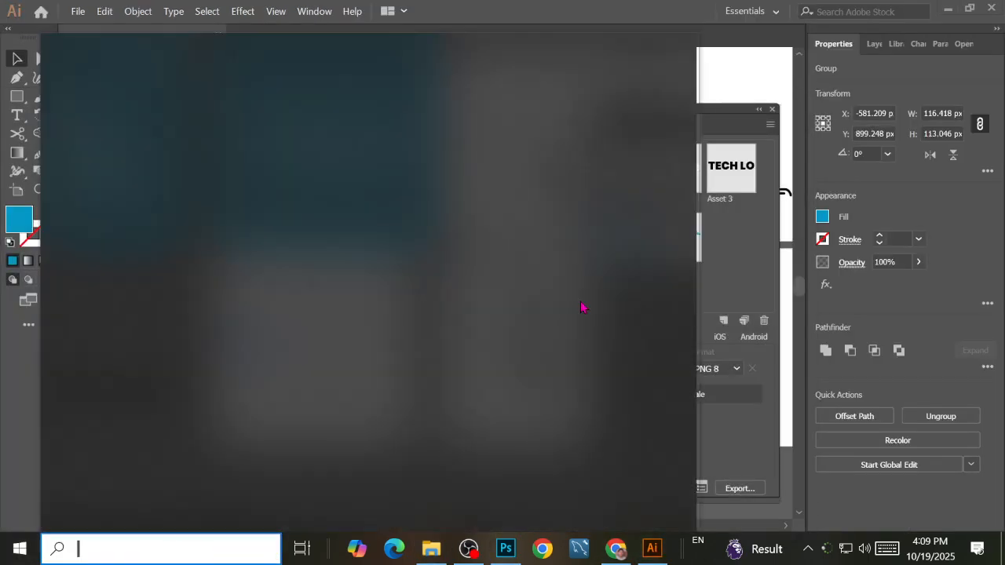
key("Escape")
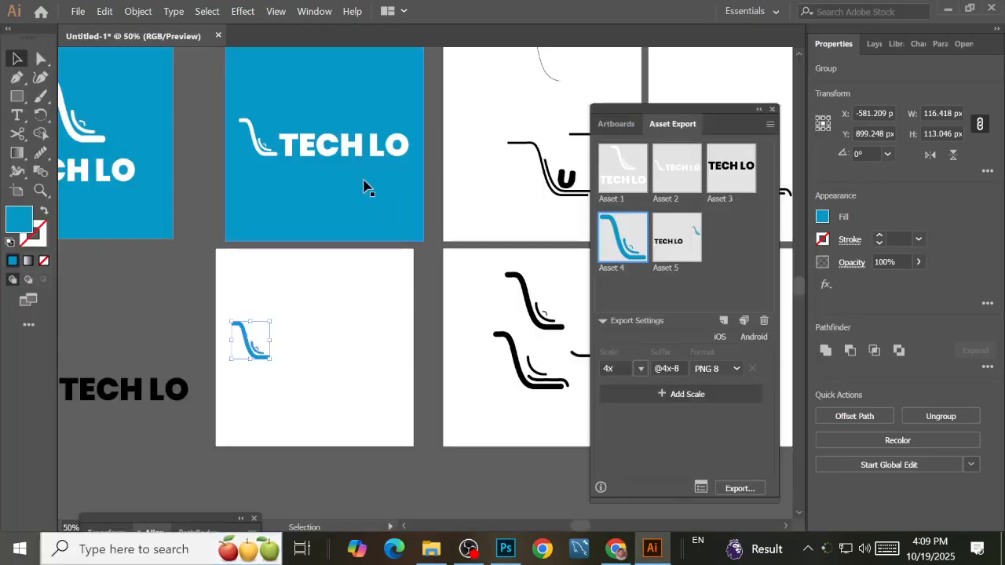
left_click(371, 154)
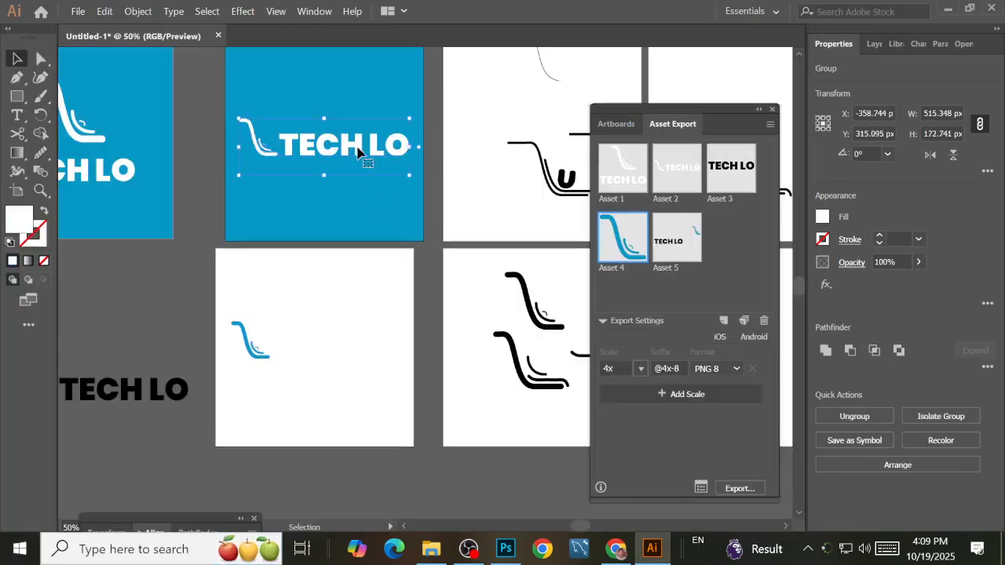
left_click(822, 217)
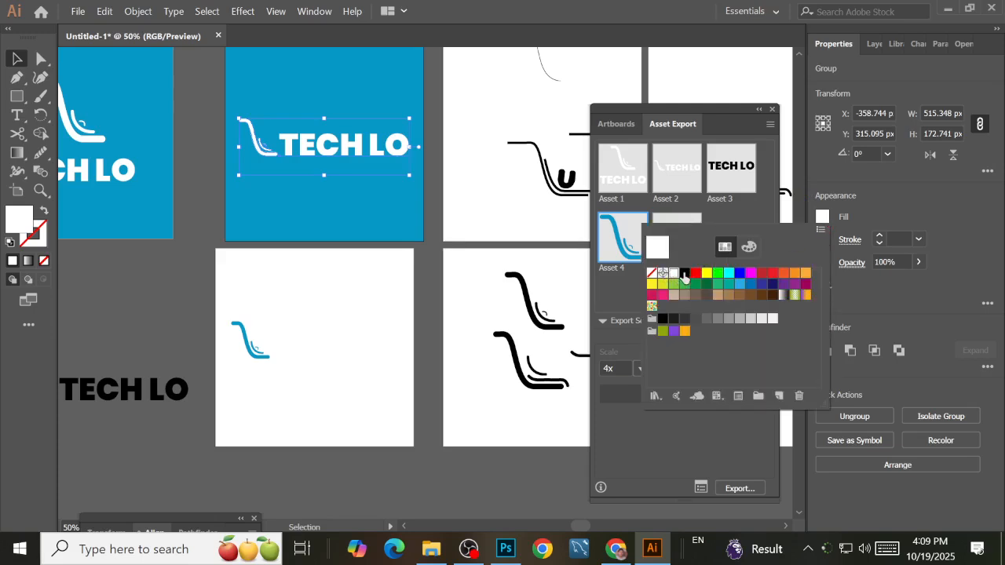
left_click(685, 272)
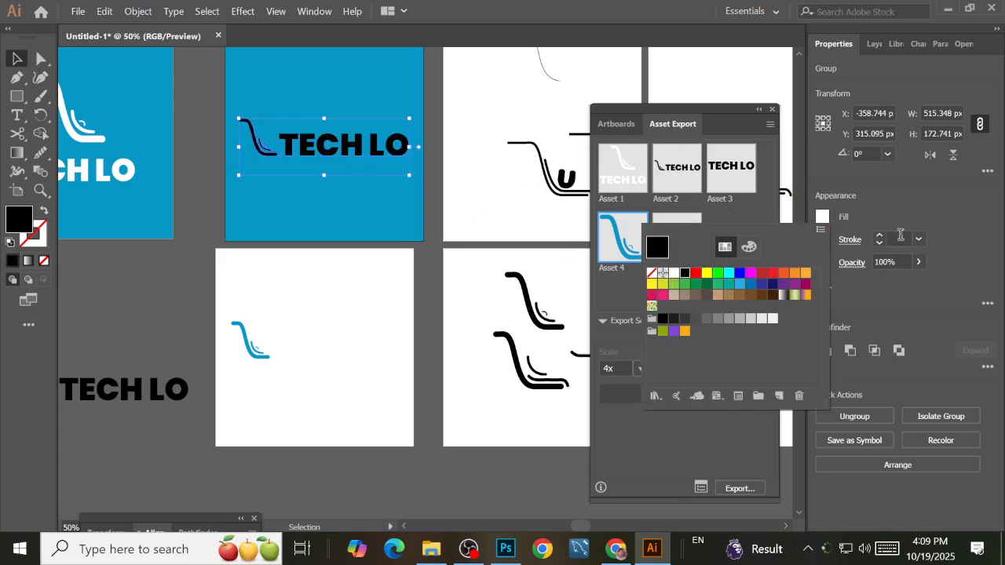
left_click(821, 221)
Add the black horizontal TECH LO lockup as a new export asset and export it as 4x PNG 8 to the LOGO folder
left_click_drag(326, 146, 712, 238)
left_click(730, 488)
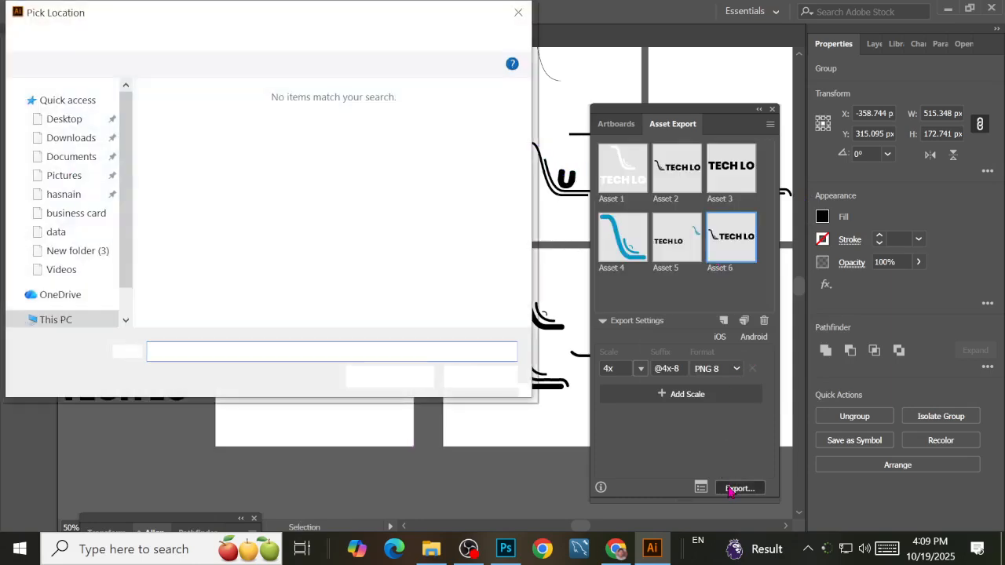
left_click(402, 382)
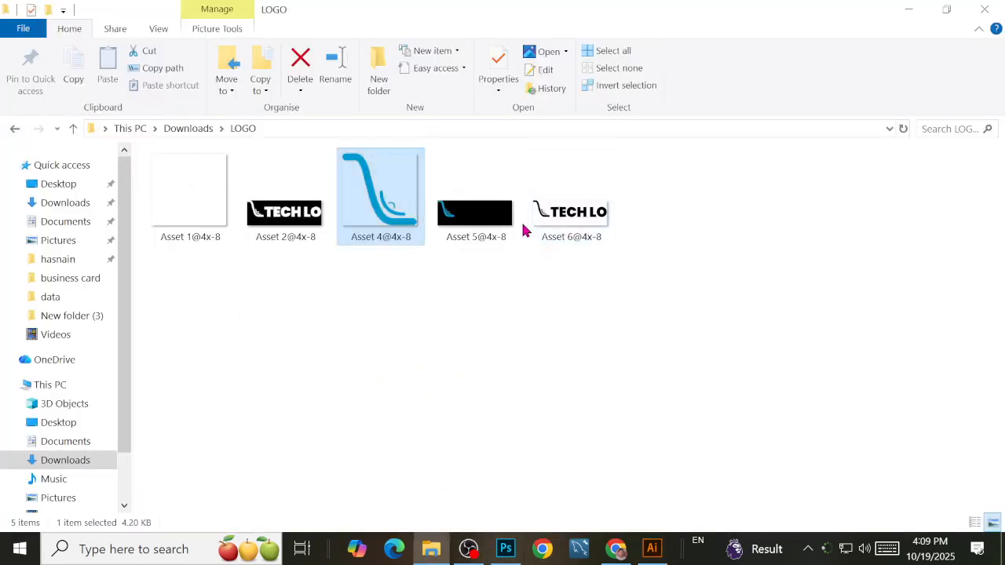
Place Asset 6@4x-8 from the LOGO folder into the Photoshop post and scale it to about 13% above the headline's left end
left_click_drag(571, 224, 409, 324)
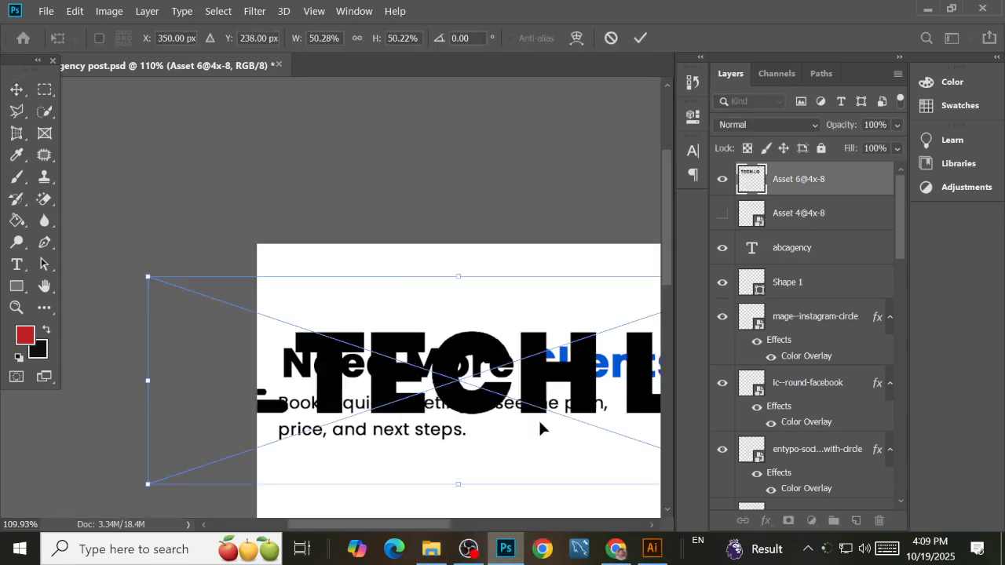
left_click_drag(146, 482, 441, 352)
left_click_drag(533, 351, 392, 326)
left_click_drag(295, 361, 407, 325)
left_click_drag(545, 283, 422, 300)
left_click_drag(496, 335, 444, 321)
left_click_drag(386, 294, 389, 308)
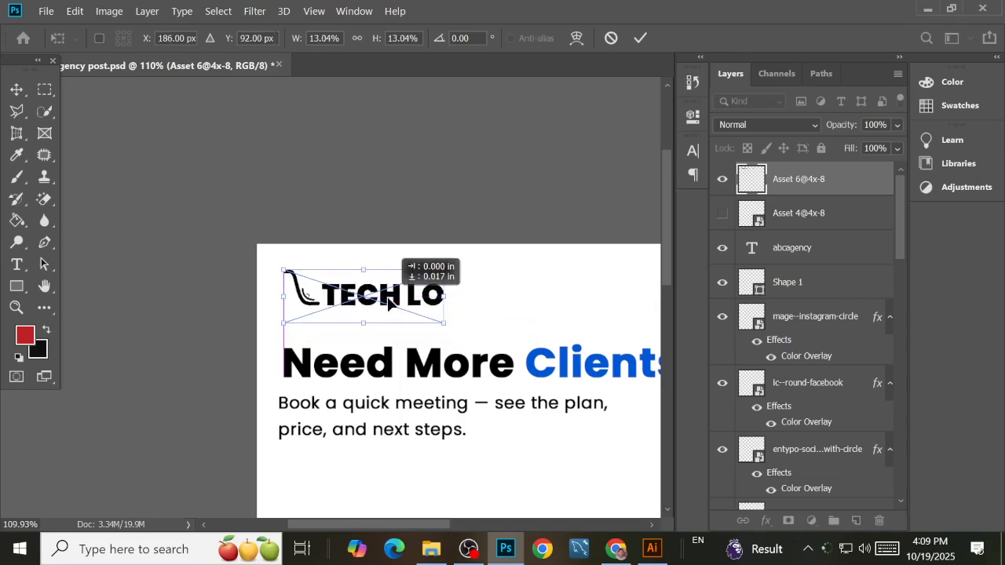
left_click(641, 38)
left_click(517, 306)
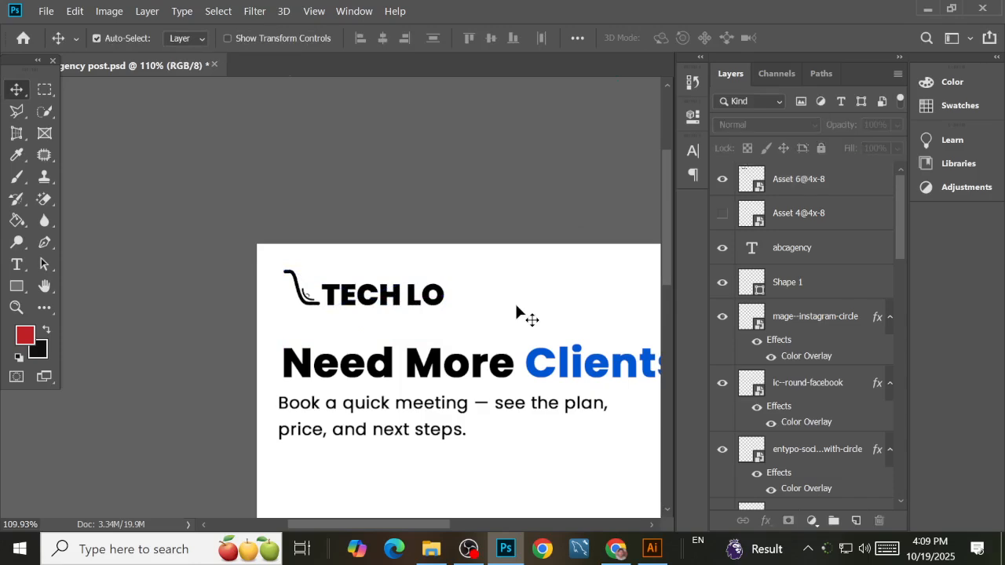
scroll(517, 314, "down", 3)
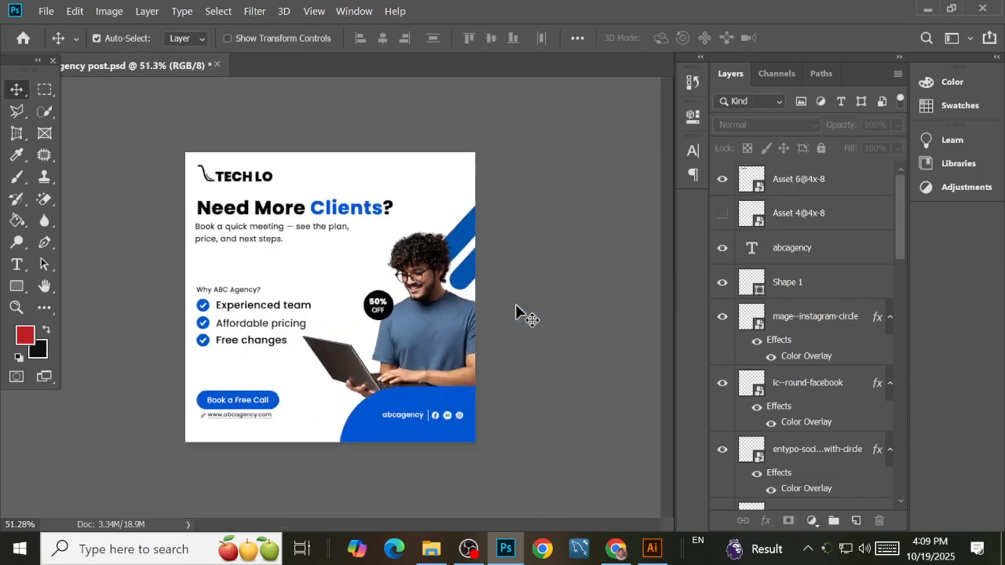